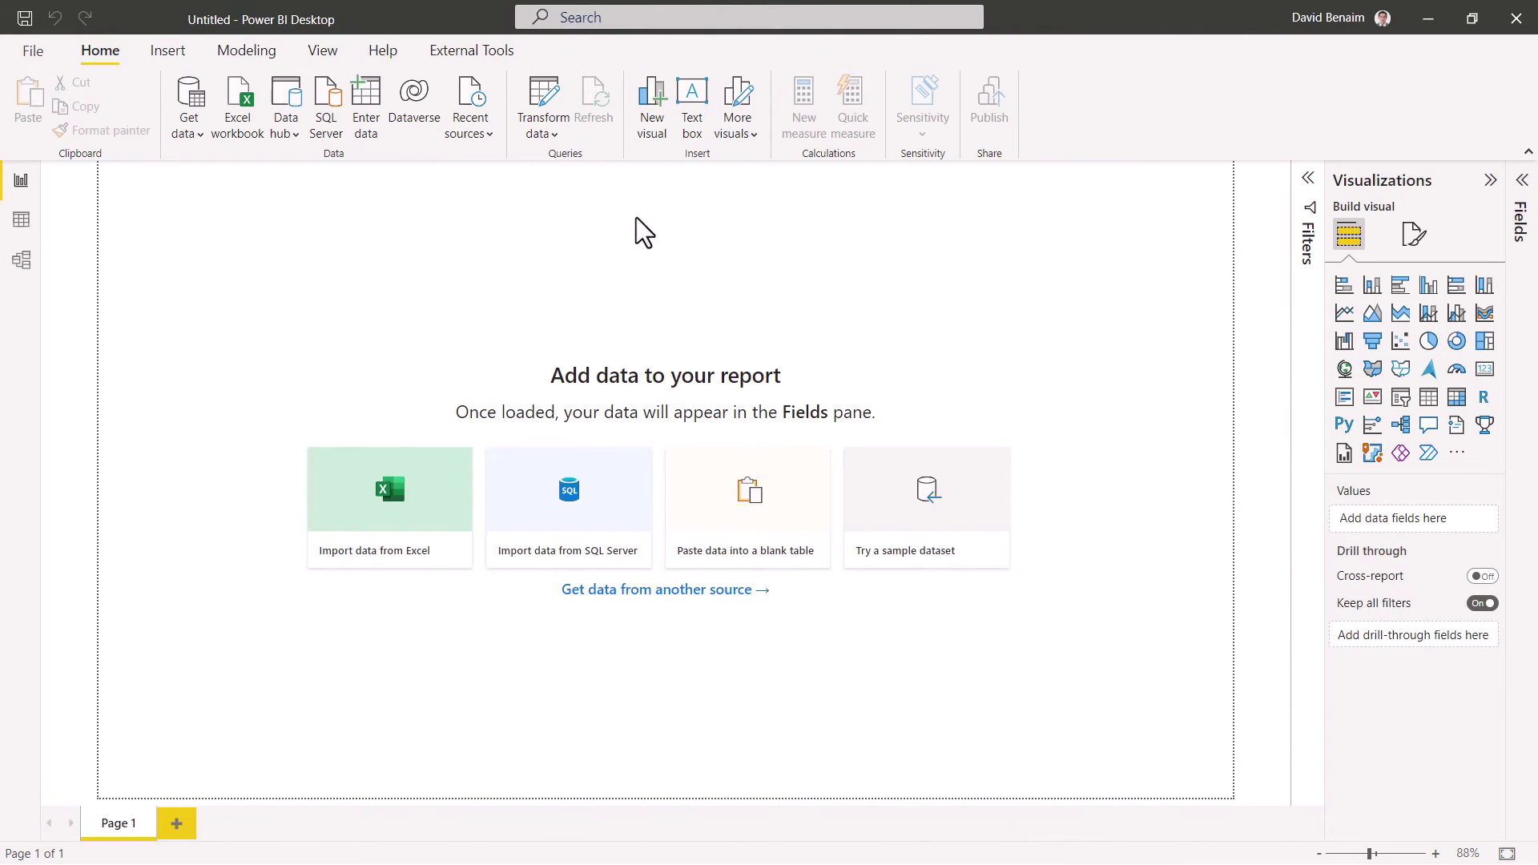
Step: Try to paste the copied Excel data into a new manually entered table
click(375, 112)
right_click(471, 167)
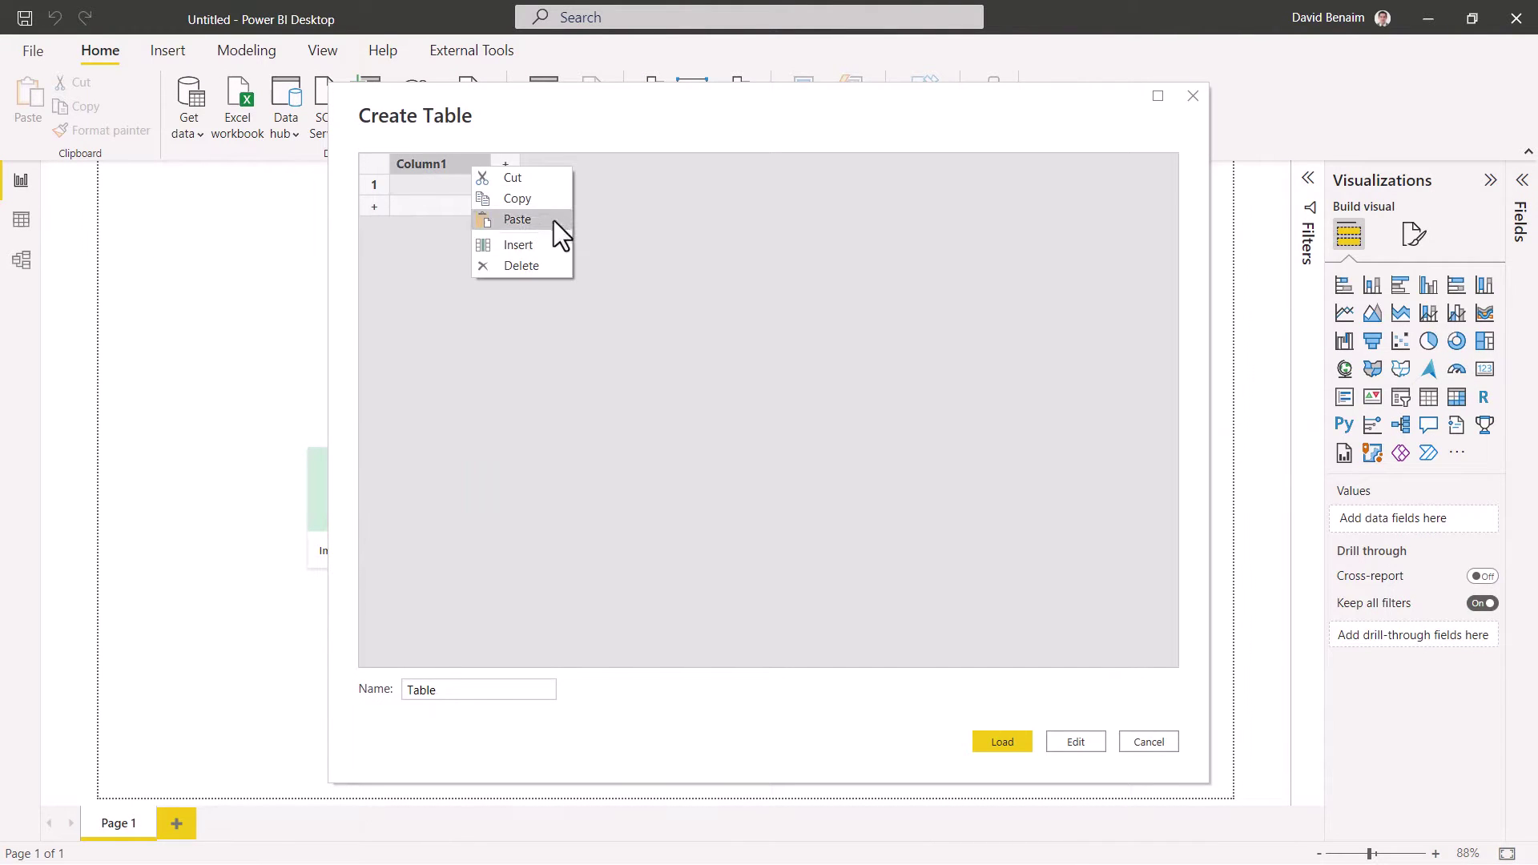
click(558, 222)
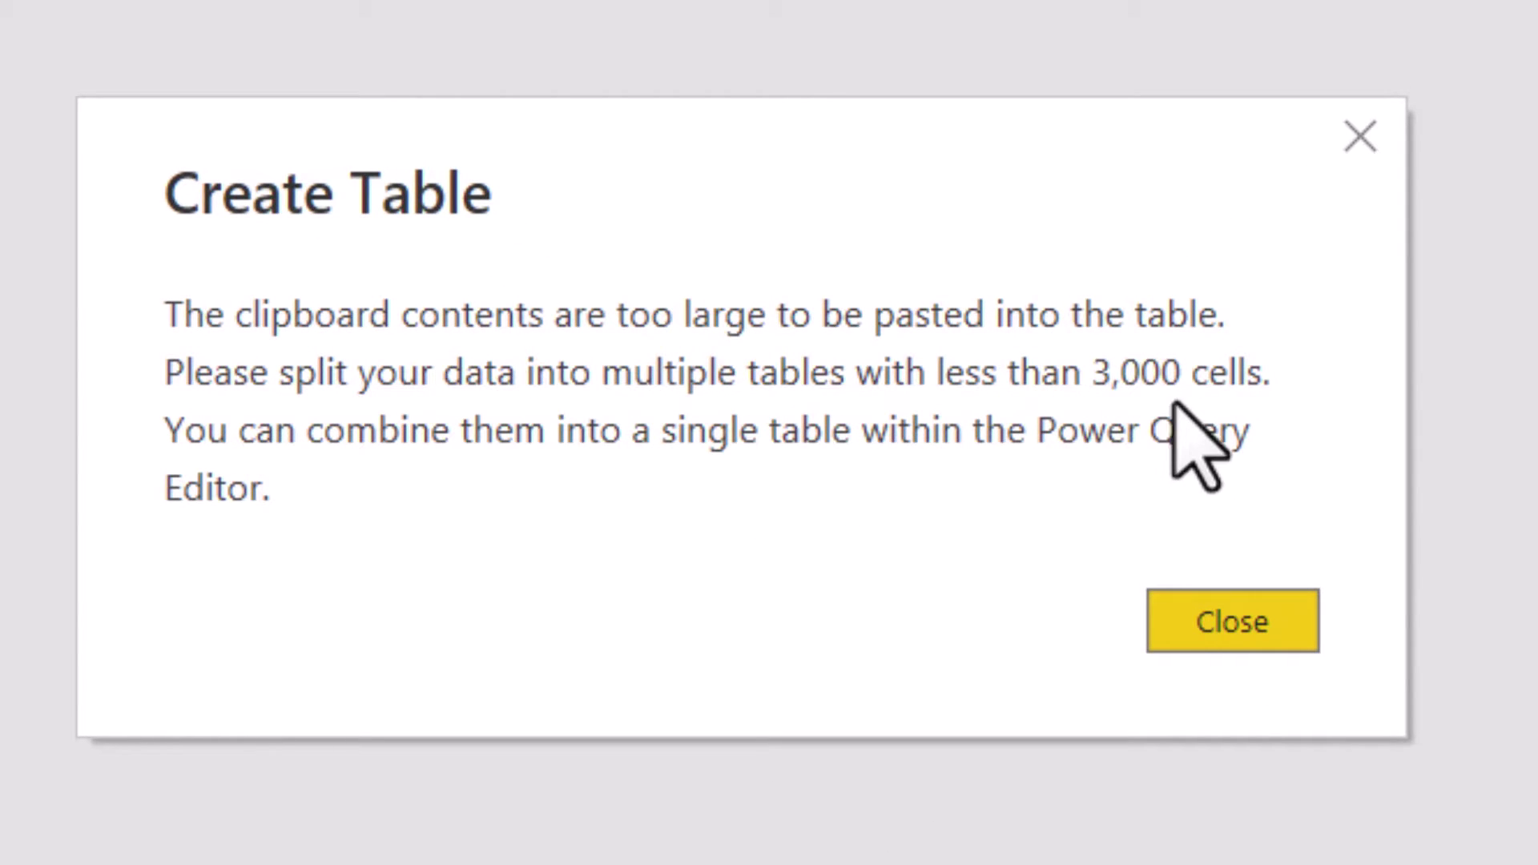
click(1358, 138)
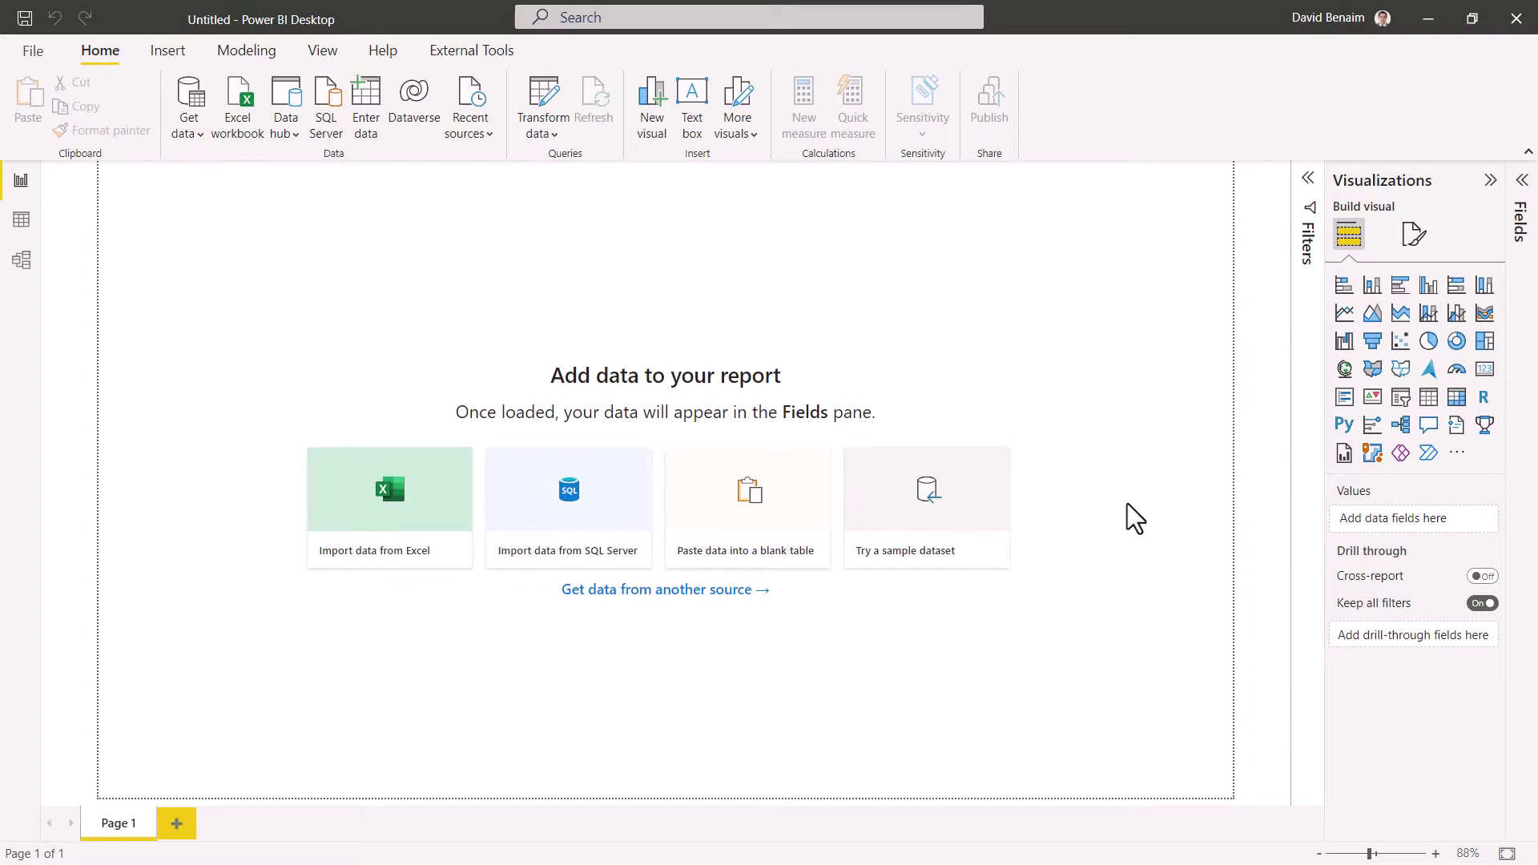
Step: Switch to the Excel workbook and compare the cell and row counts across its sheets, finishing on the 350 rows sheet
key(alt+Tab)
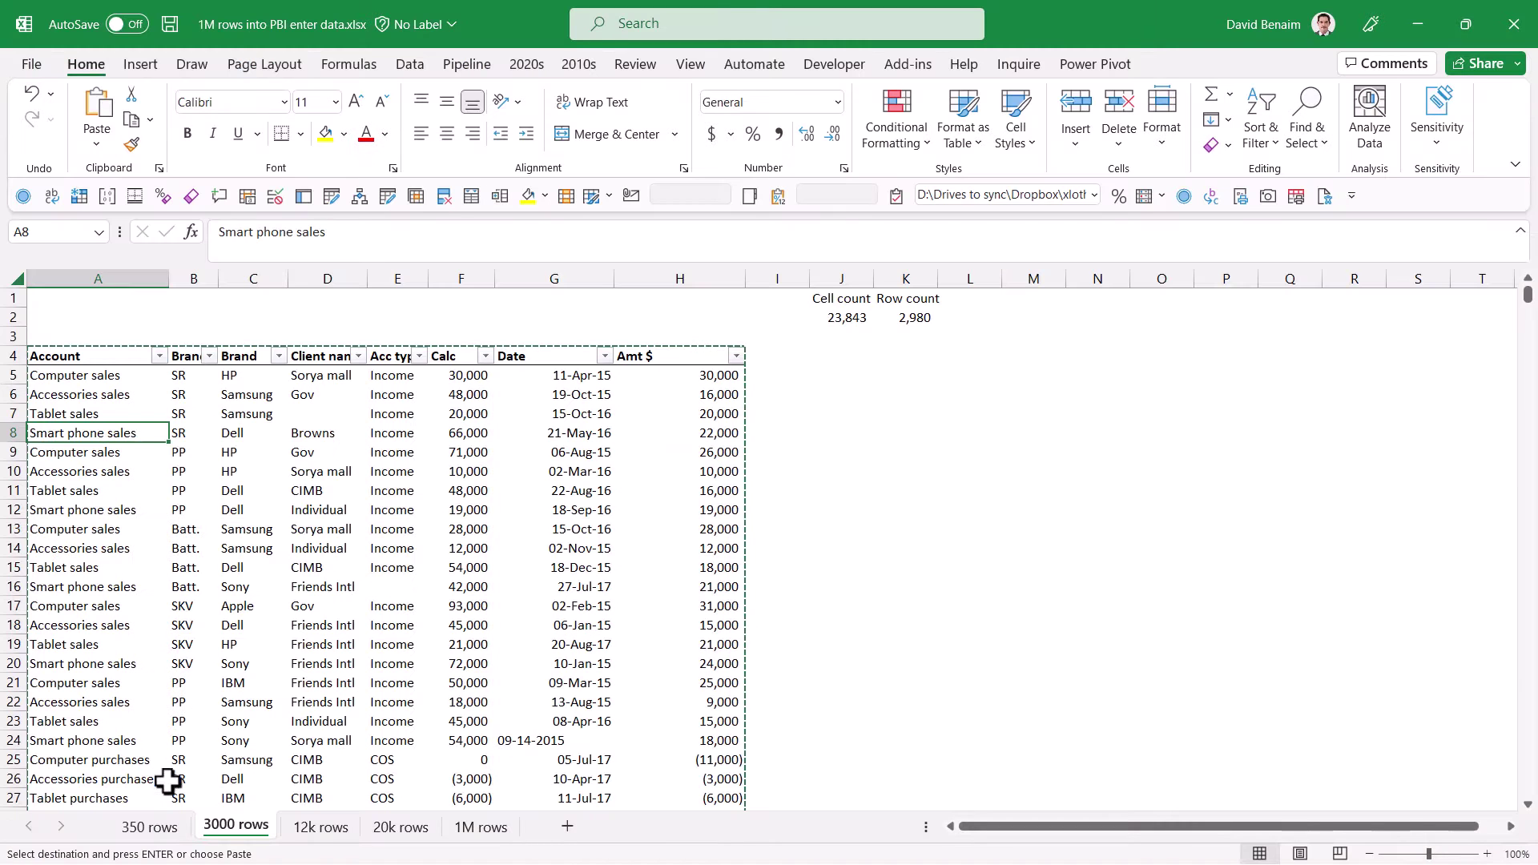
click(150, 826)
click(221, 830)
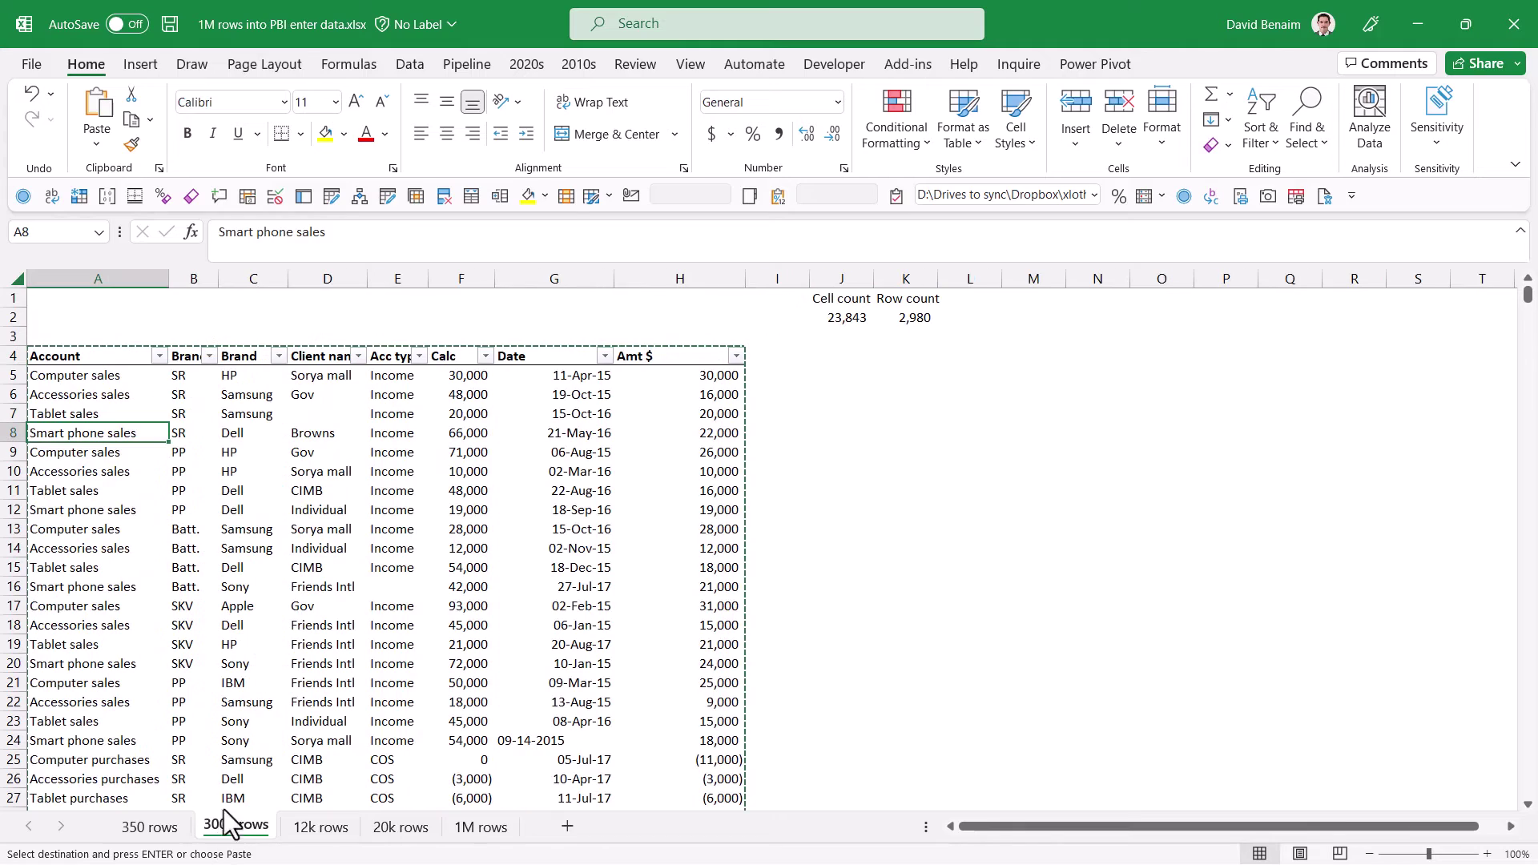
click(318, 827)
click(400, 828)
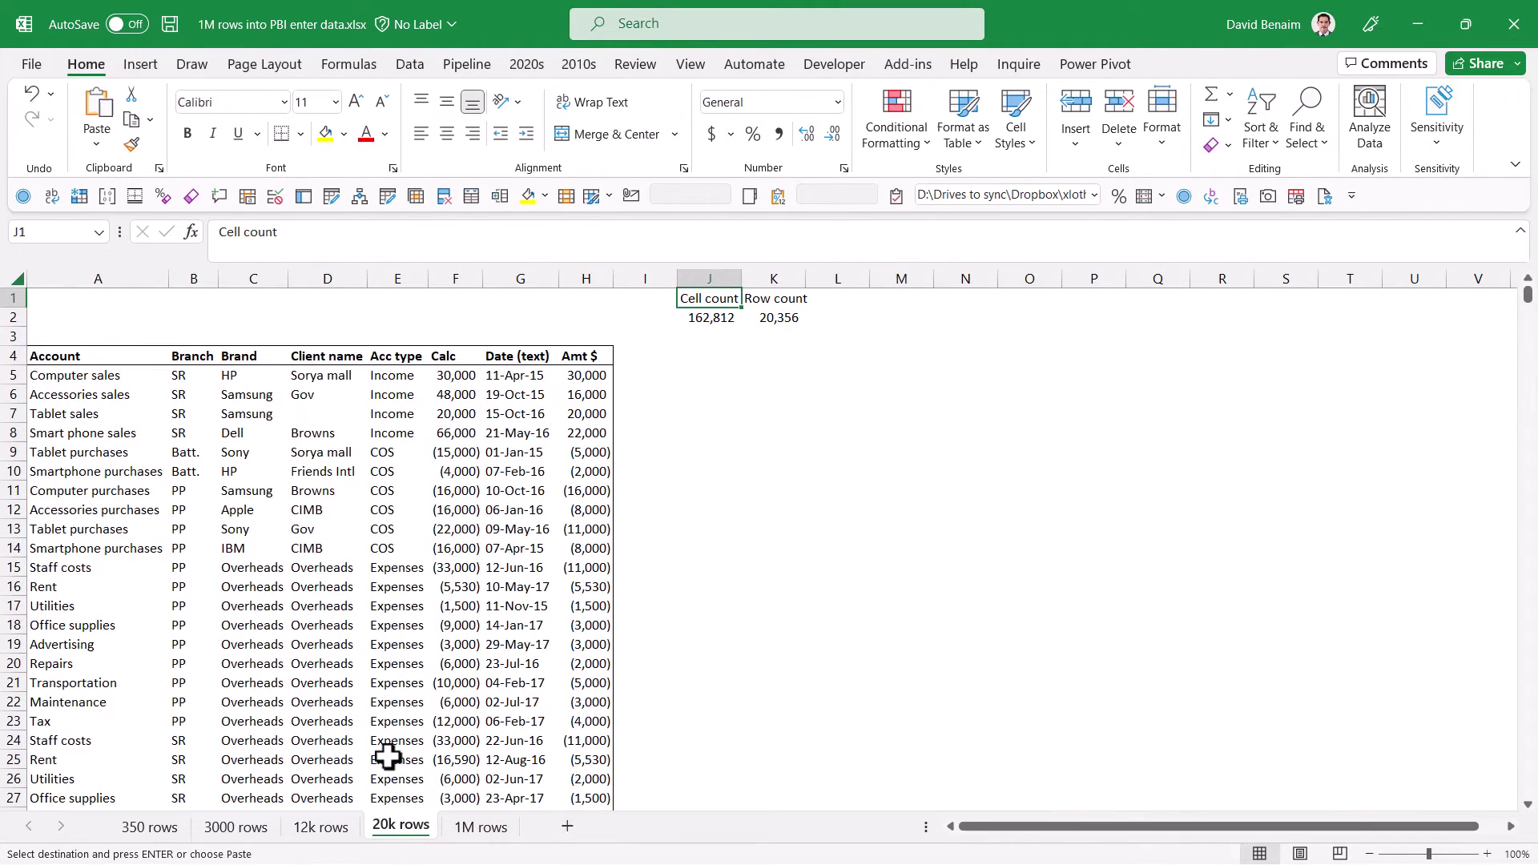
click(472, 829)
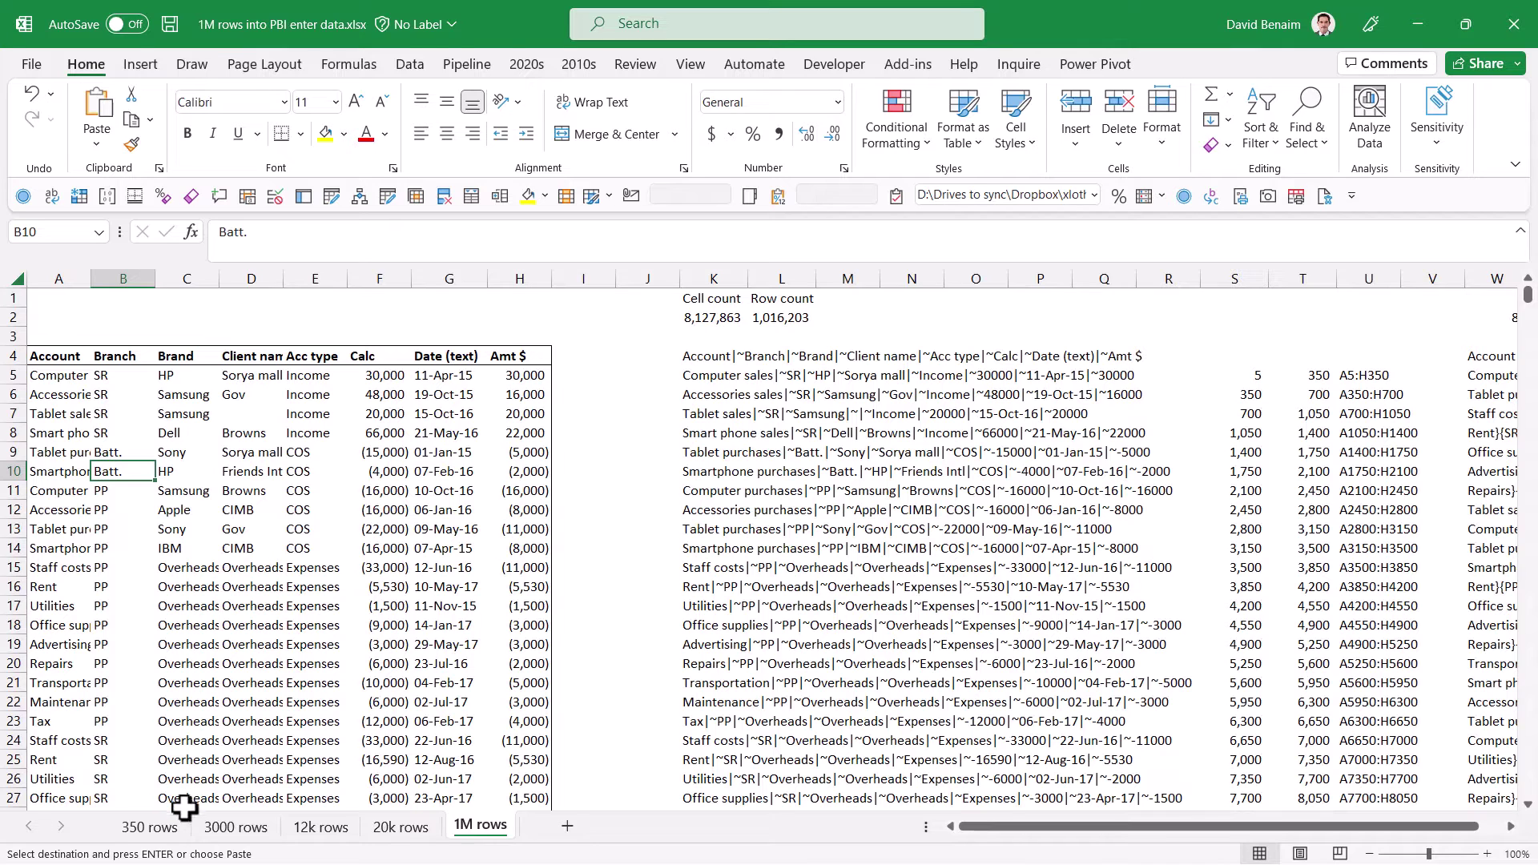
click(152, 827)
click(625, 356)
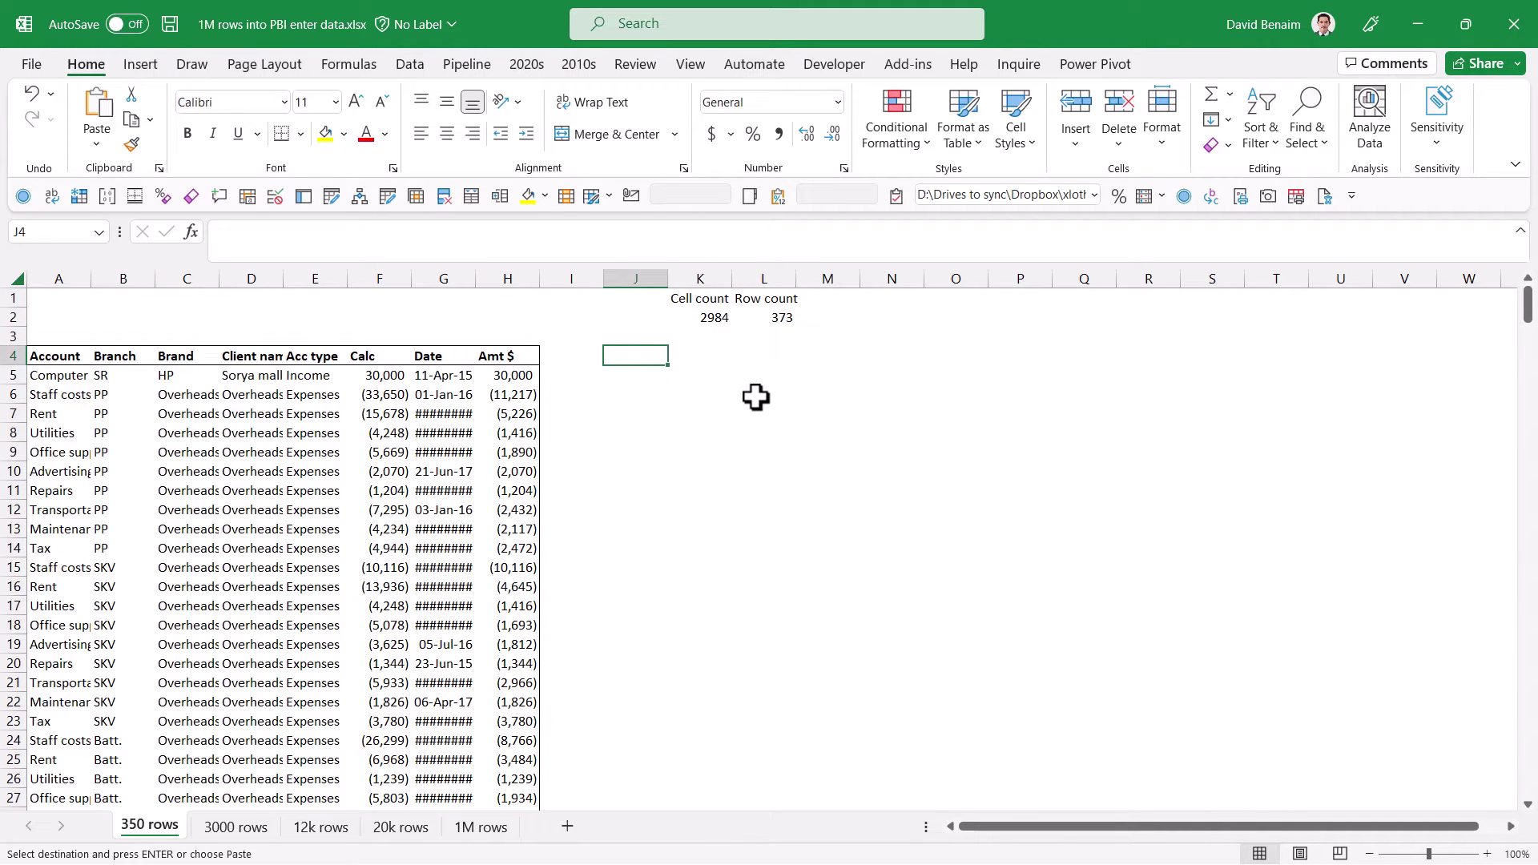
Step: Widen the Date column on the 350 rows sheet so the full dates fit
click(460, 278)
drag(476, 278, 496, 278)
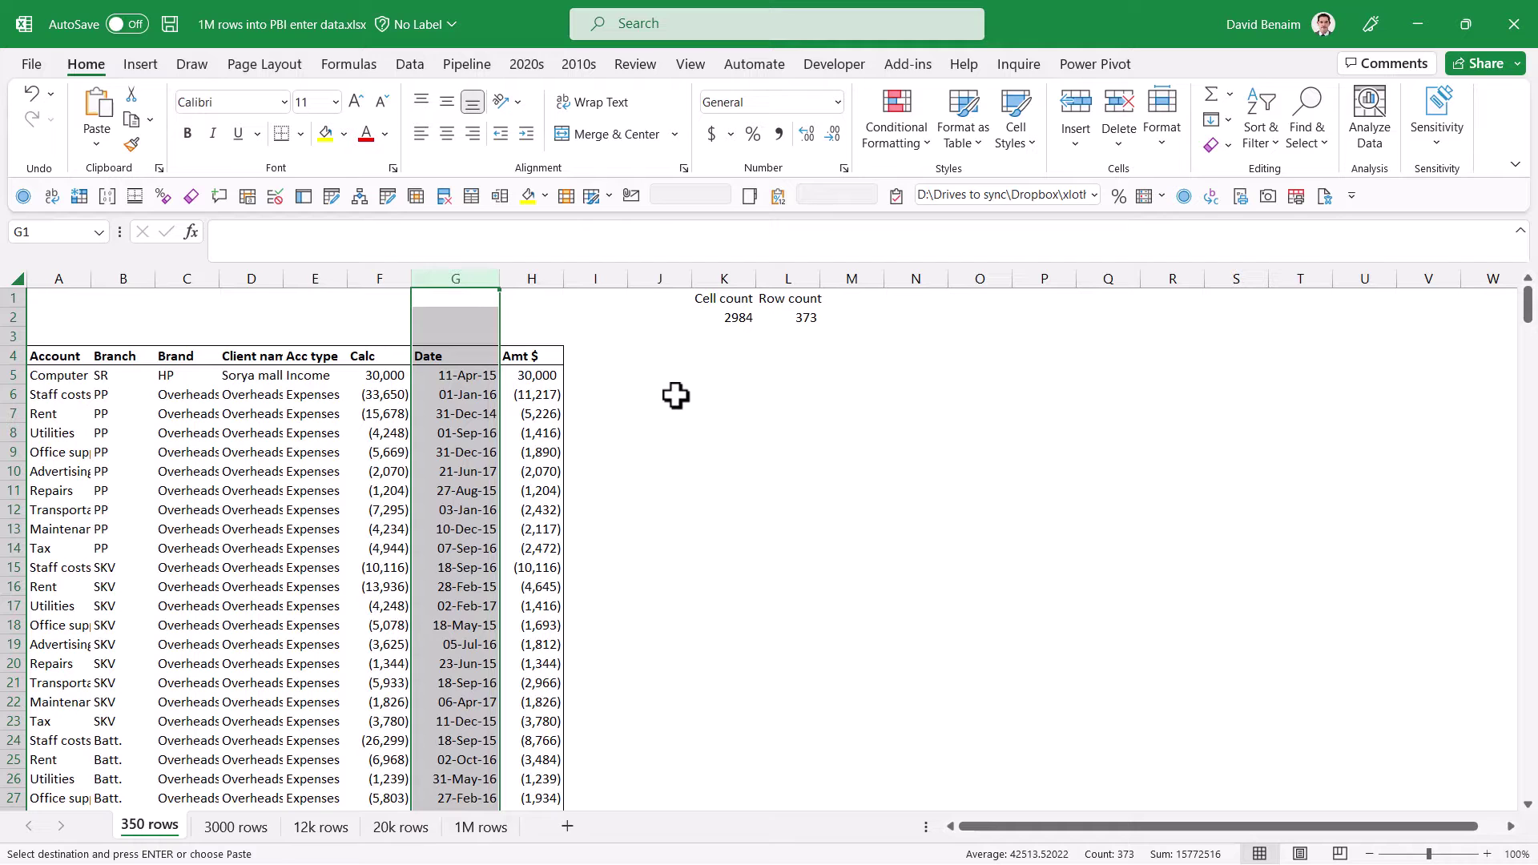
key(ctrl+alt+F5)
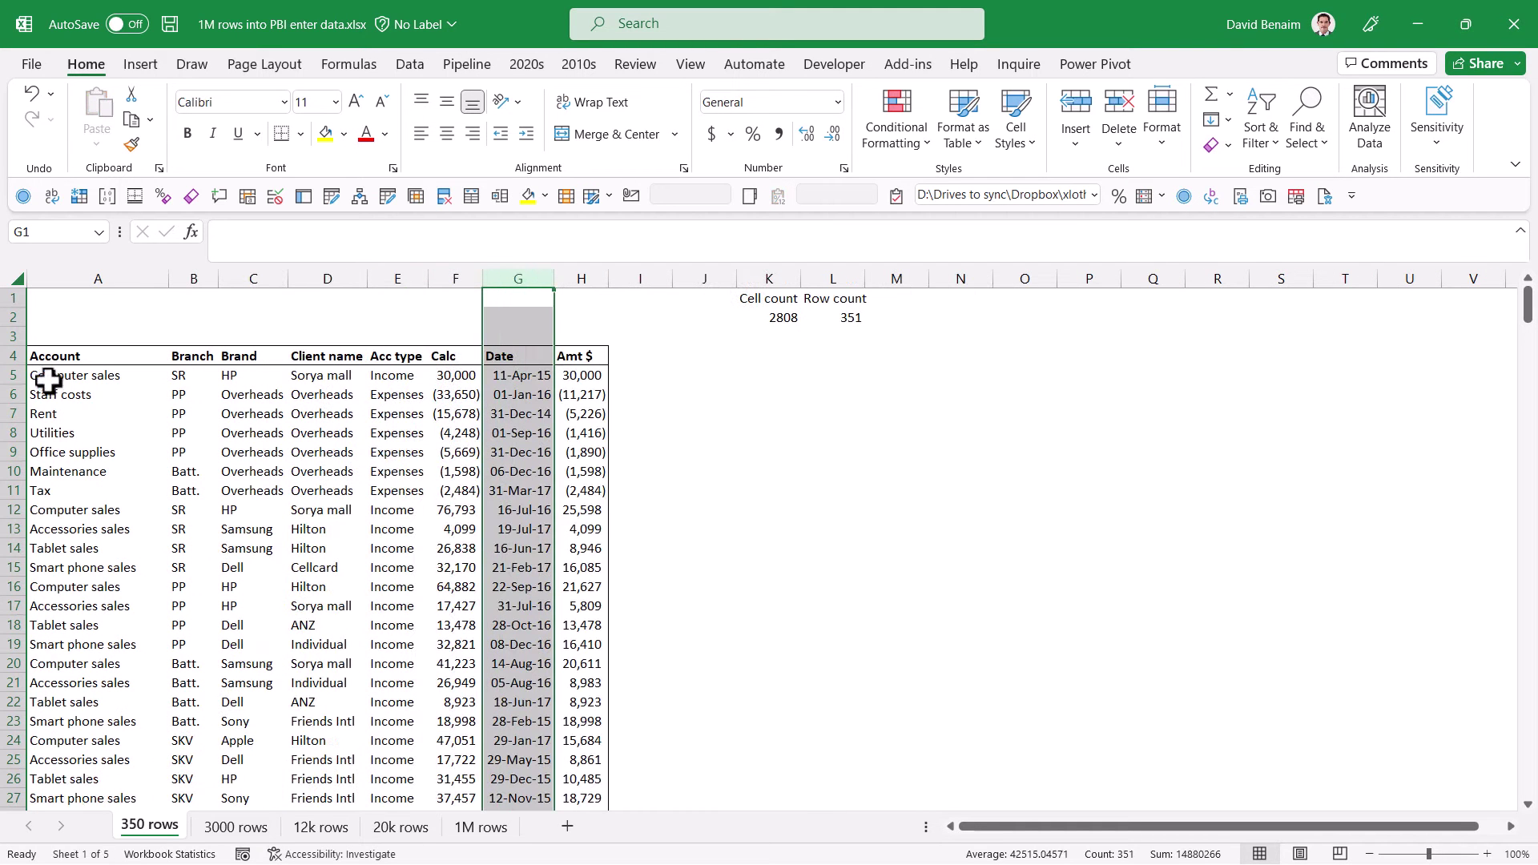
Step: Select the whole data table with its headers, A4:H354, on the 350 rows sheet and copy it
drag(106, 357, 493, 547)
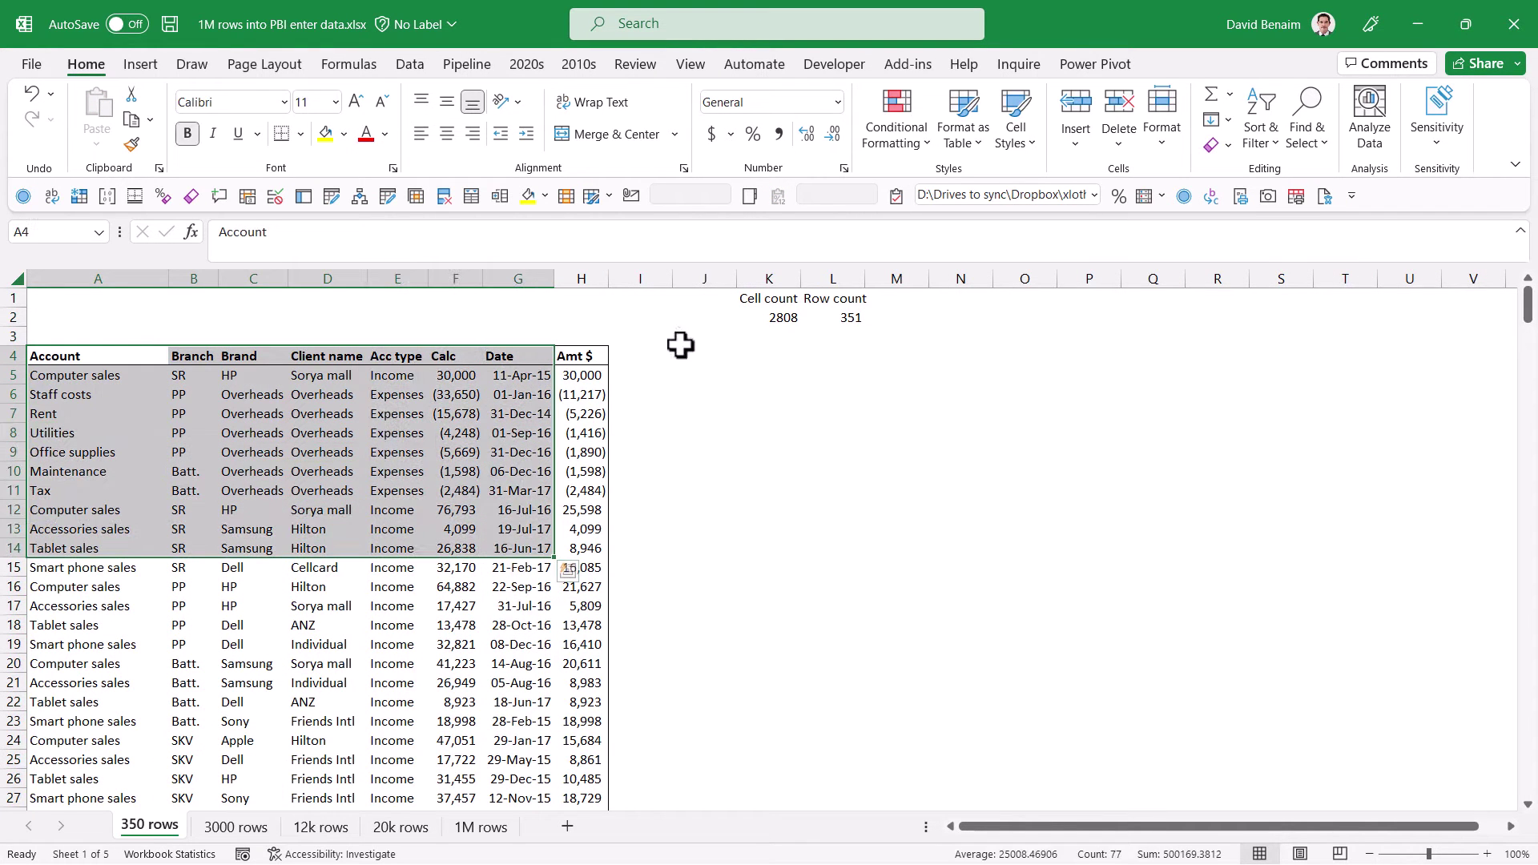
drag(93, 354, 584, 693)
key(ctrl+shift+Down)
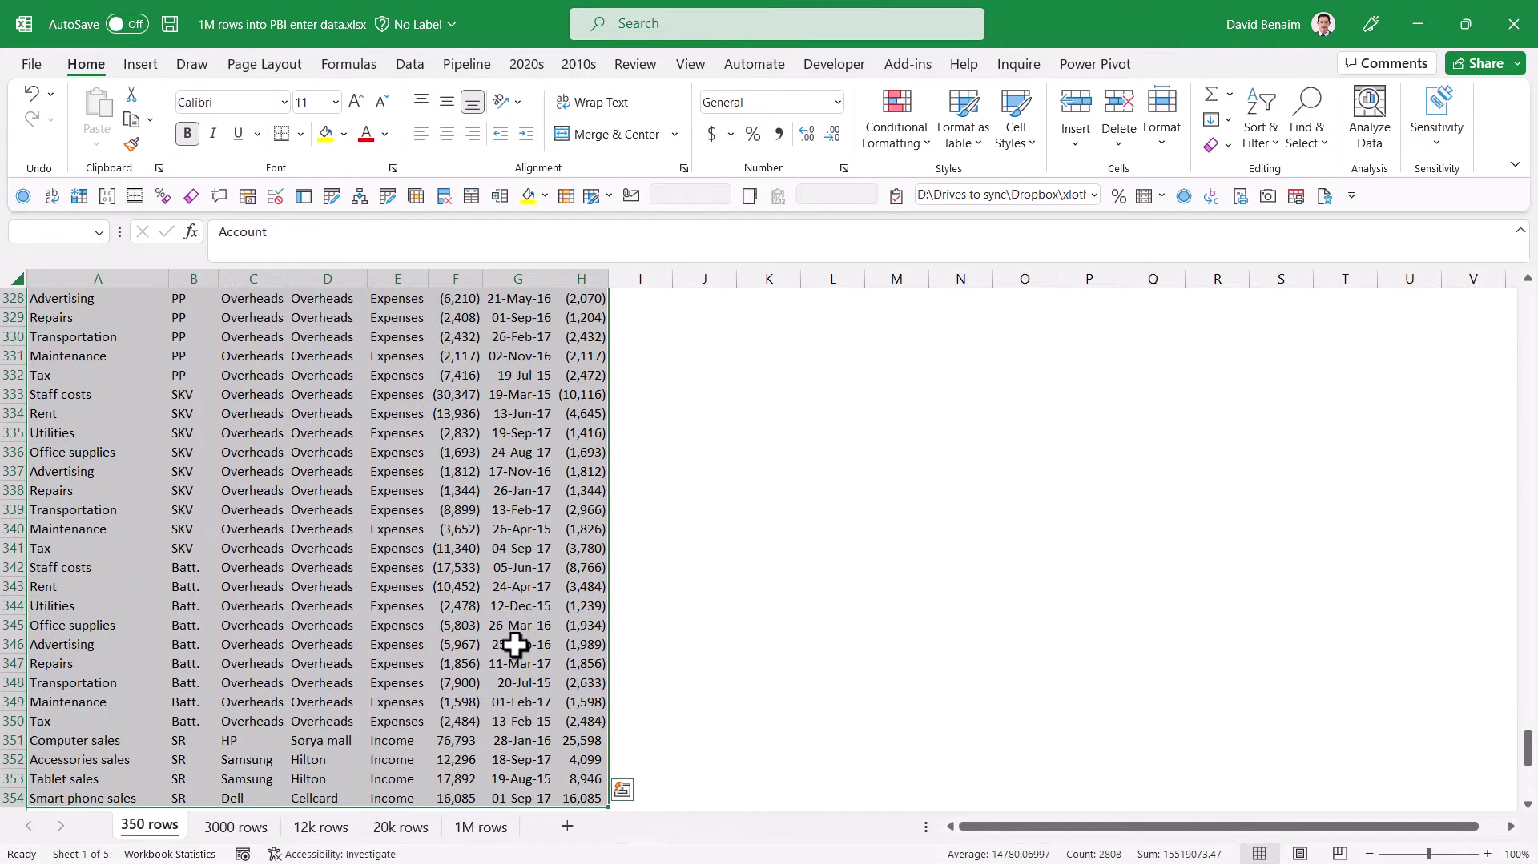
scroll(504, 628, up, 10)
scroll(505, 628, down, 10)
scroll(411, 446, up, 20)
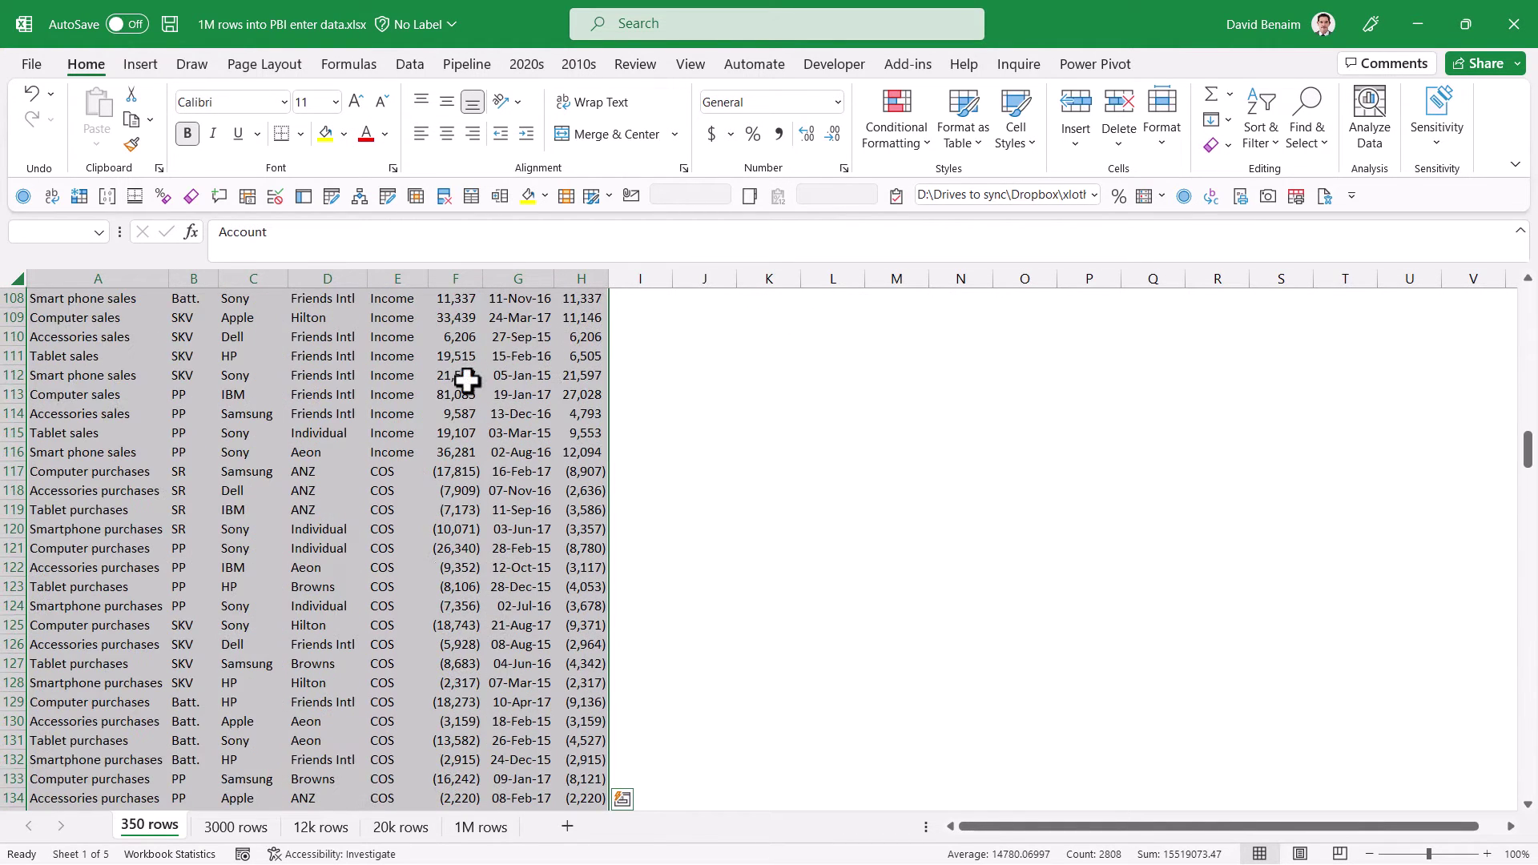
right_click(468, 327)
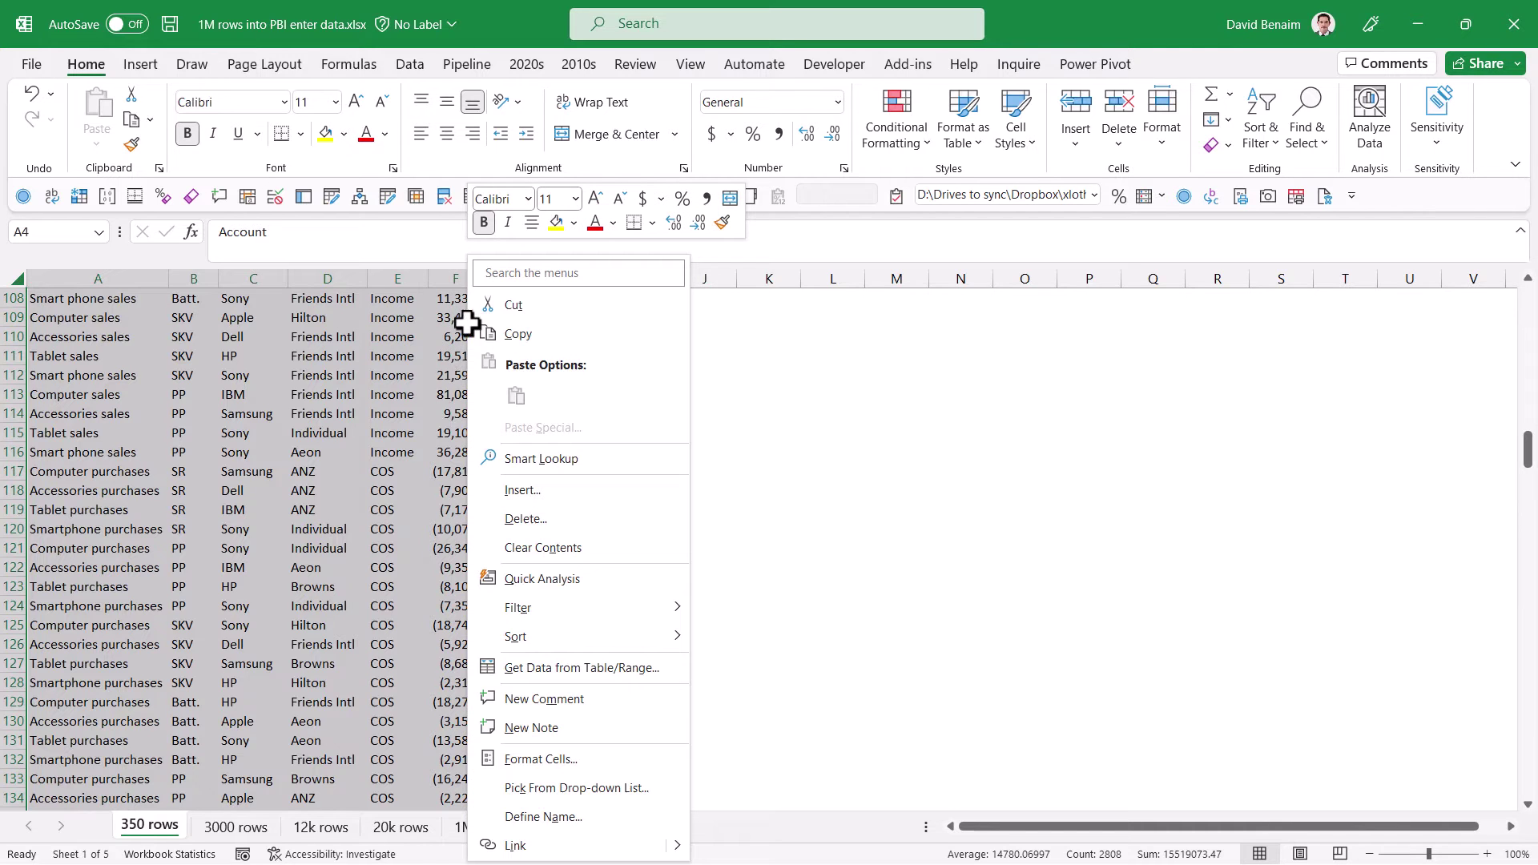
click(519, 334)
Step: Switch to Power BI Desktop, paste the copied data into a new entered table, name it "350 rows" and load it
key(alt+Tab)
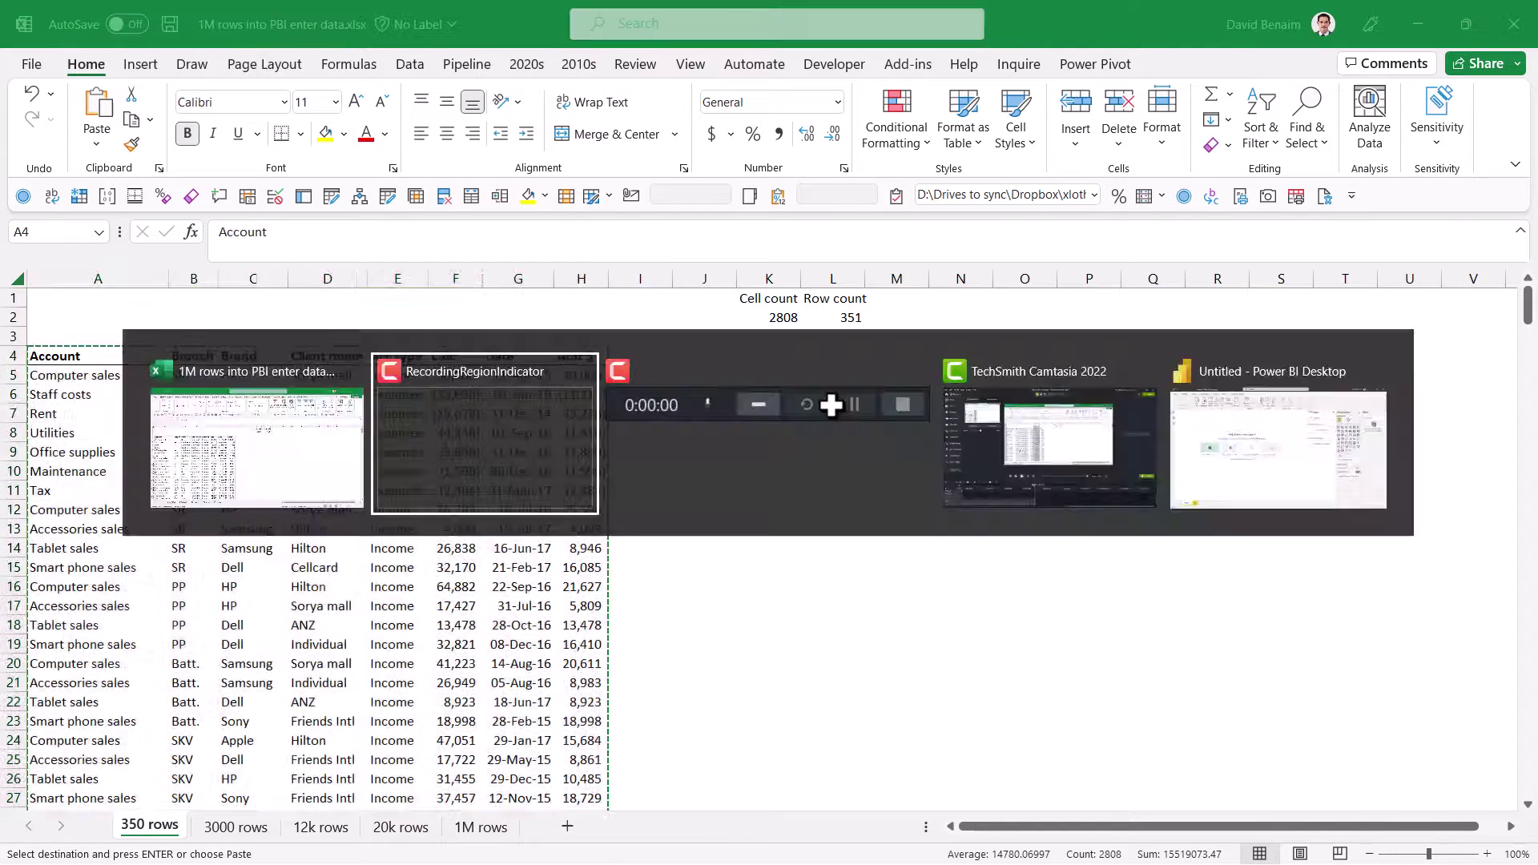
click(577, 453)
right_click(450, 165)
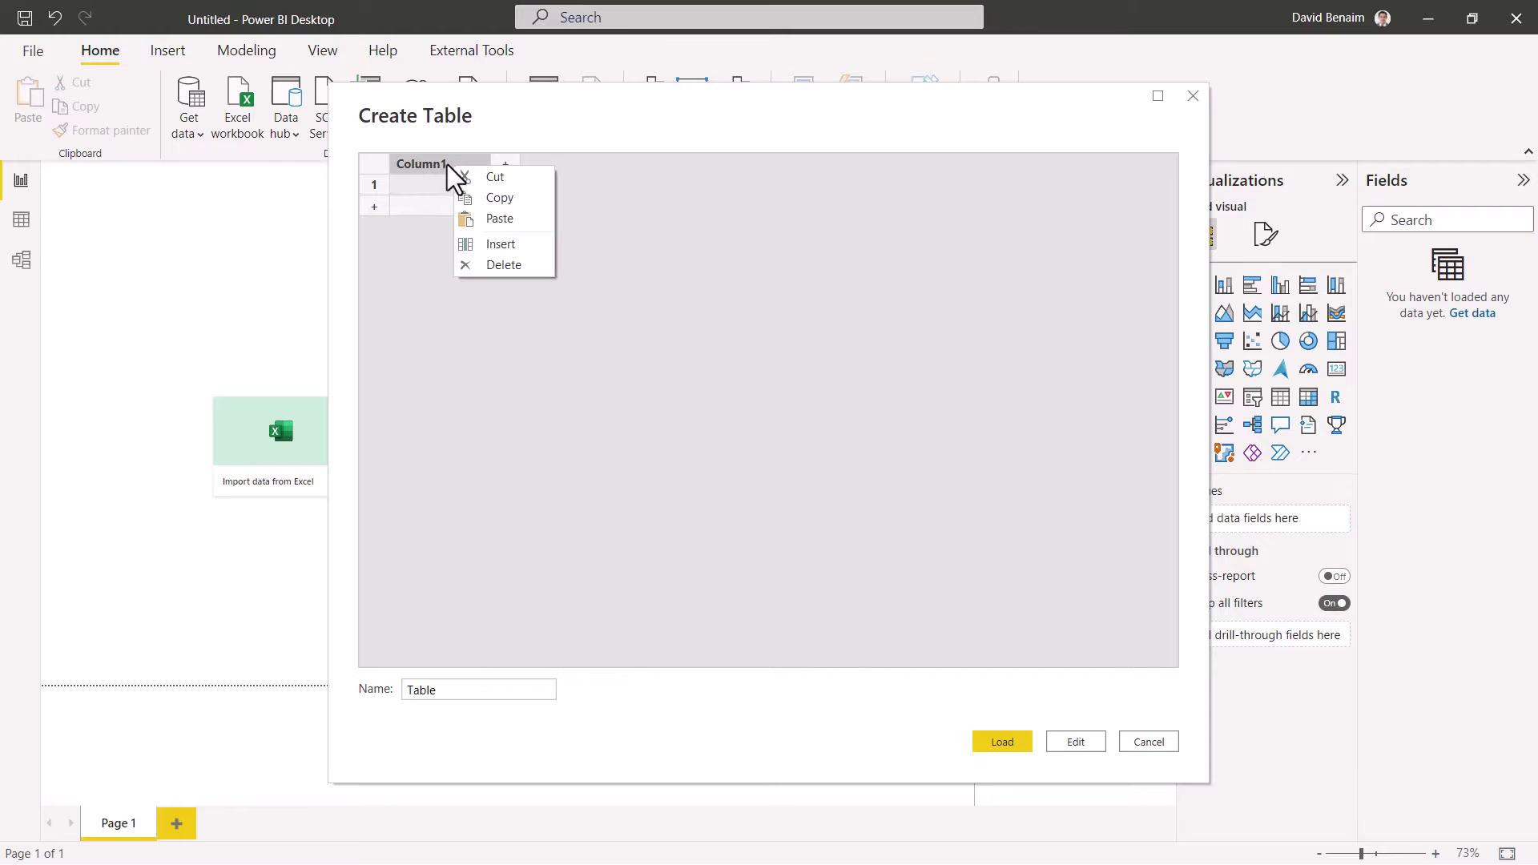
click(499, 220)
double_click(418, 692)
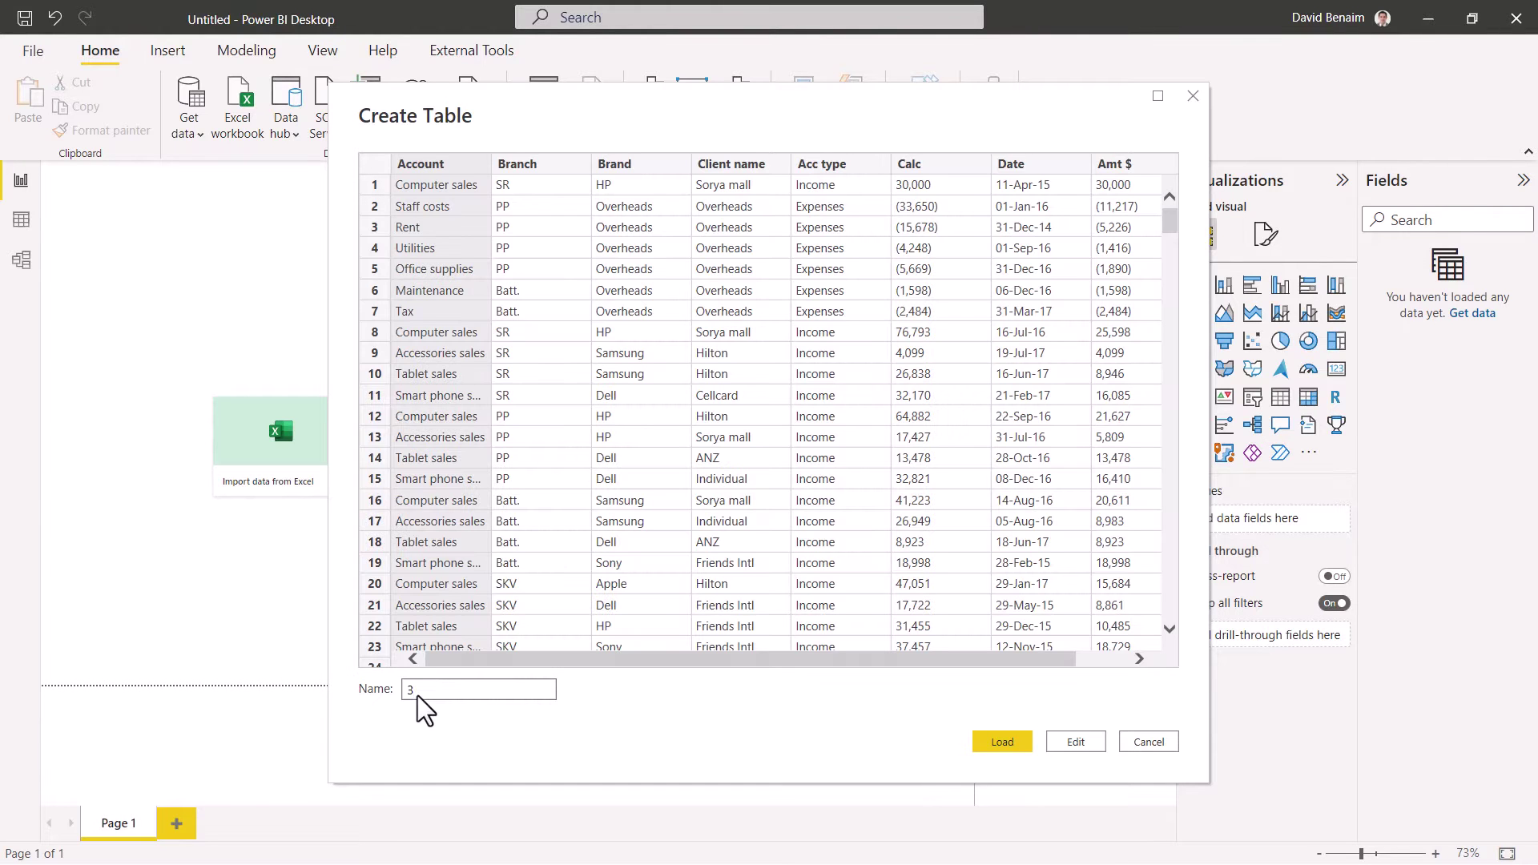
text(350 rows)
key(Return)
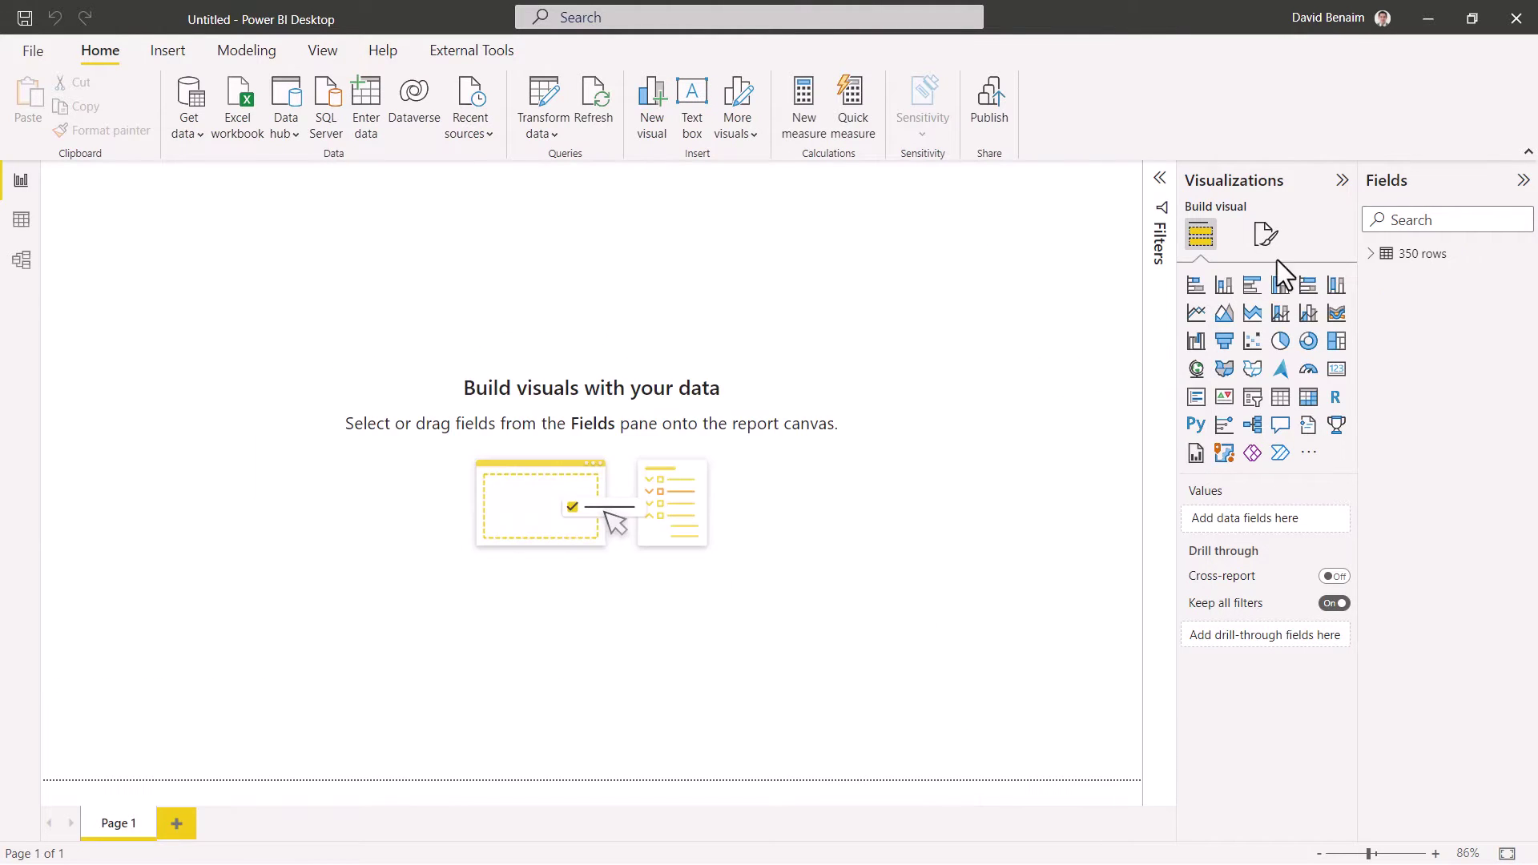
Step: Add a stacked bar chart of Amt $ by Branch from the 350 rows table
click(1371, 255)
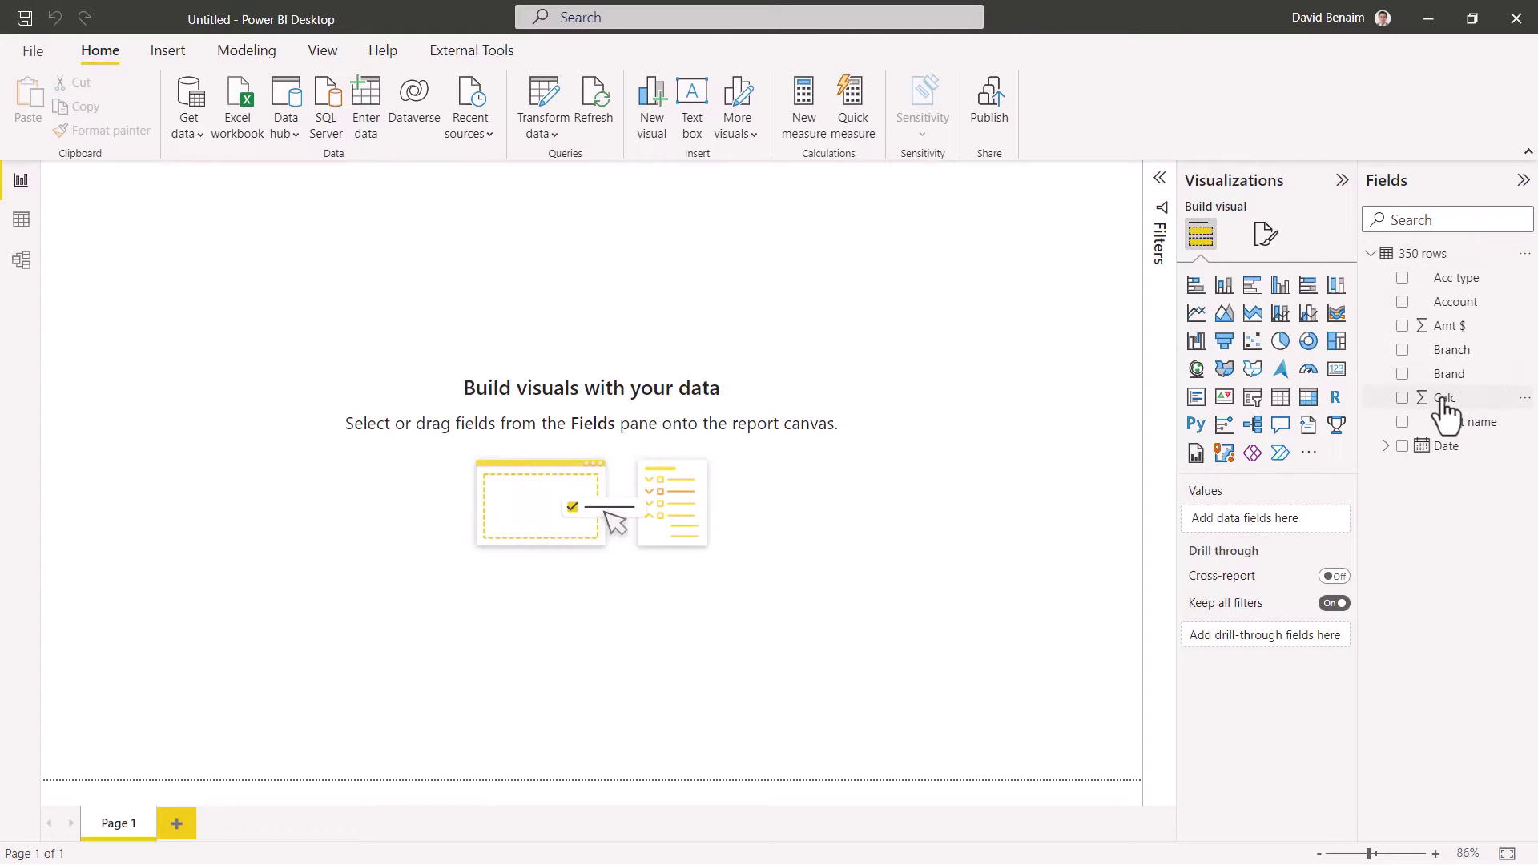
click(1402, 350)
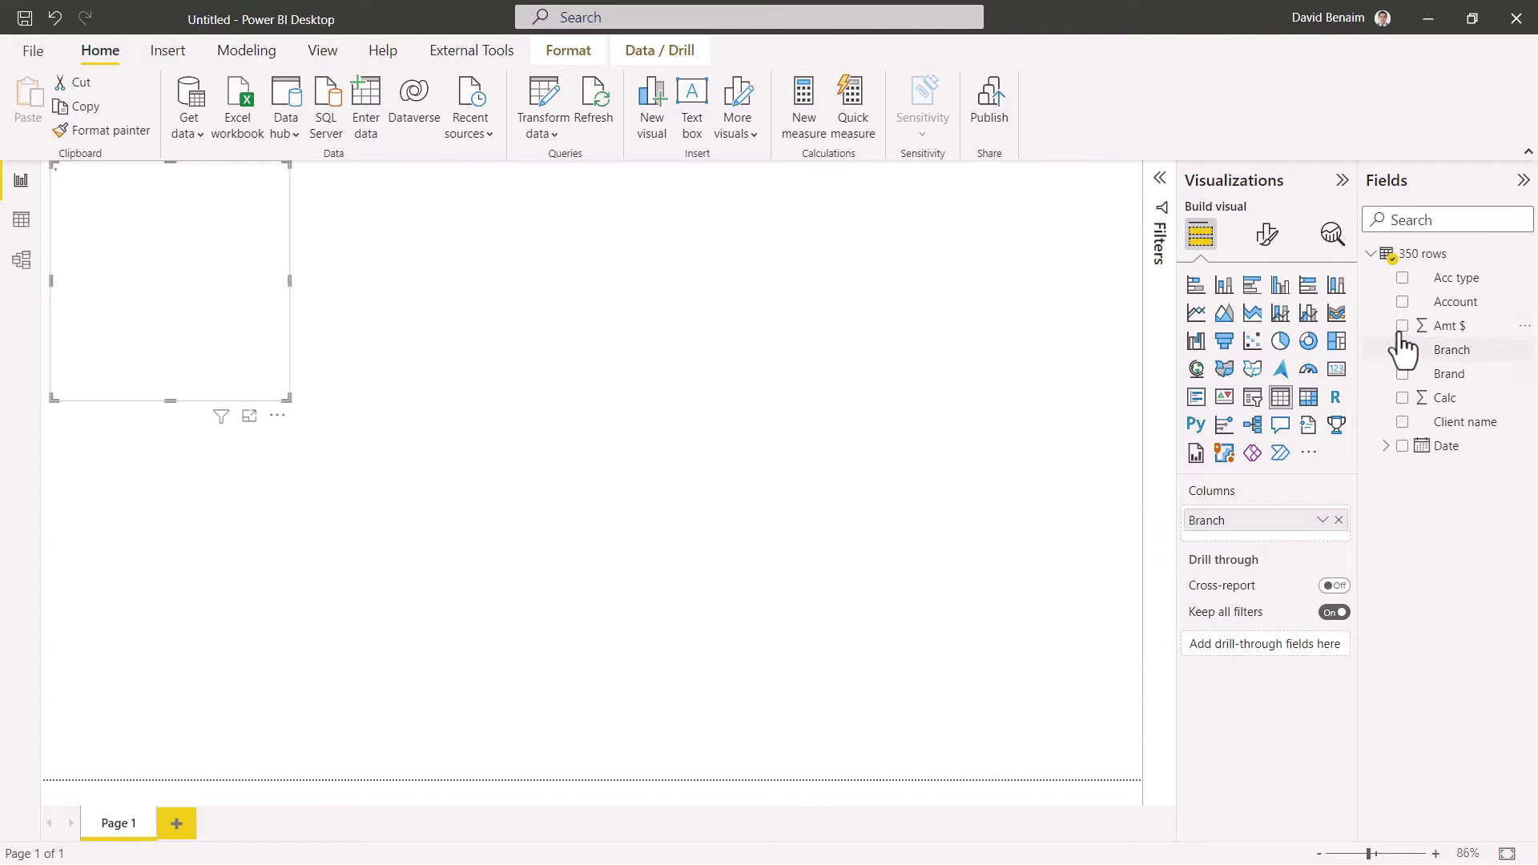
click(1401, 325)
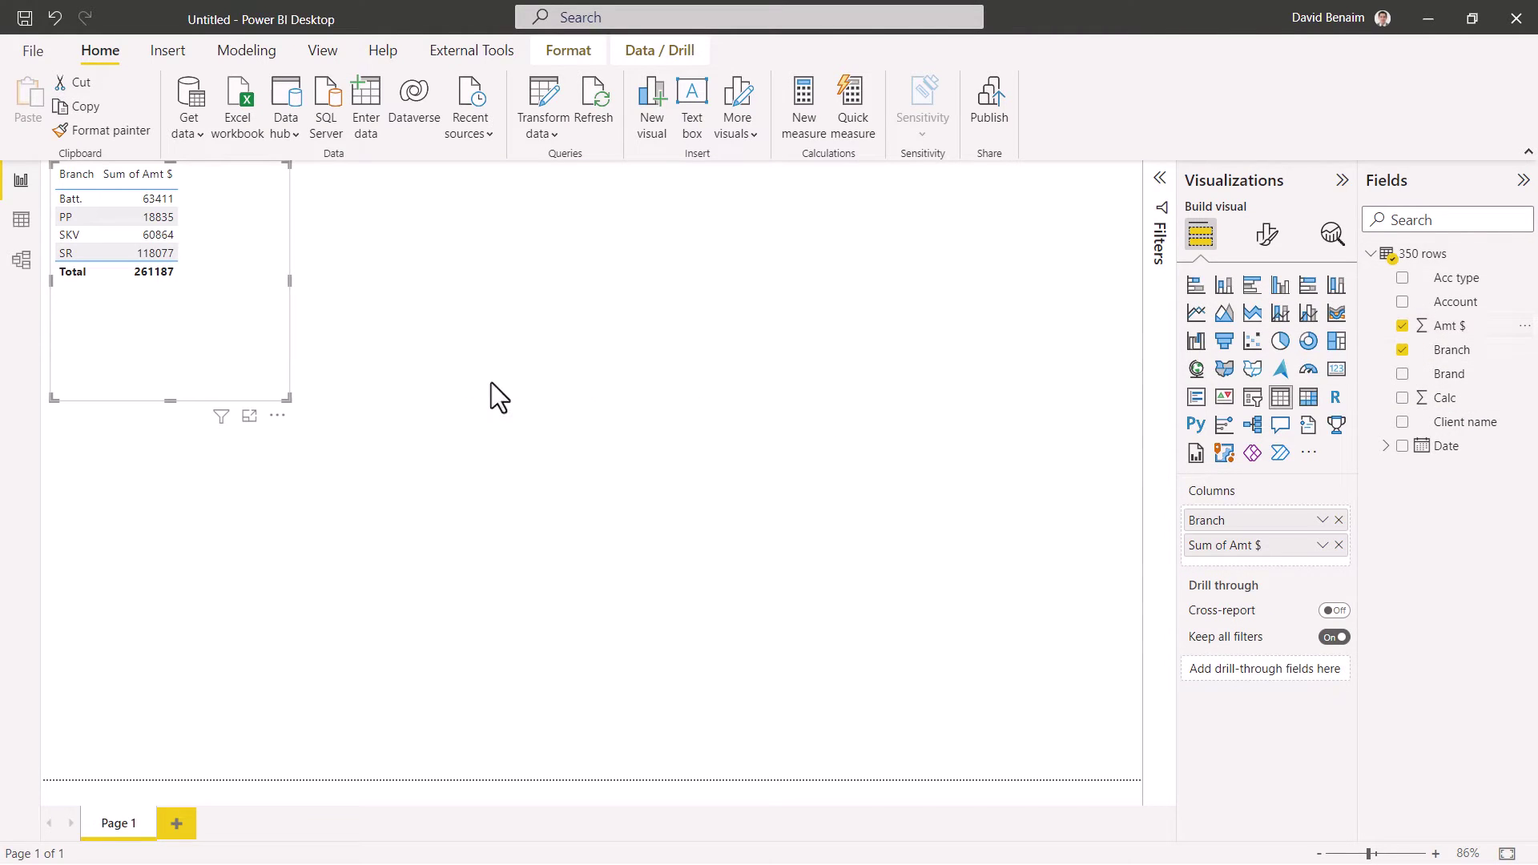
click(1196, 285)
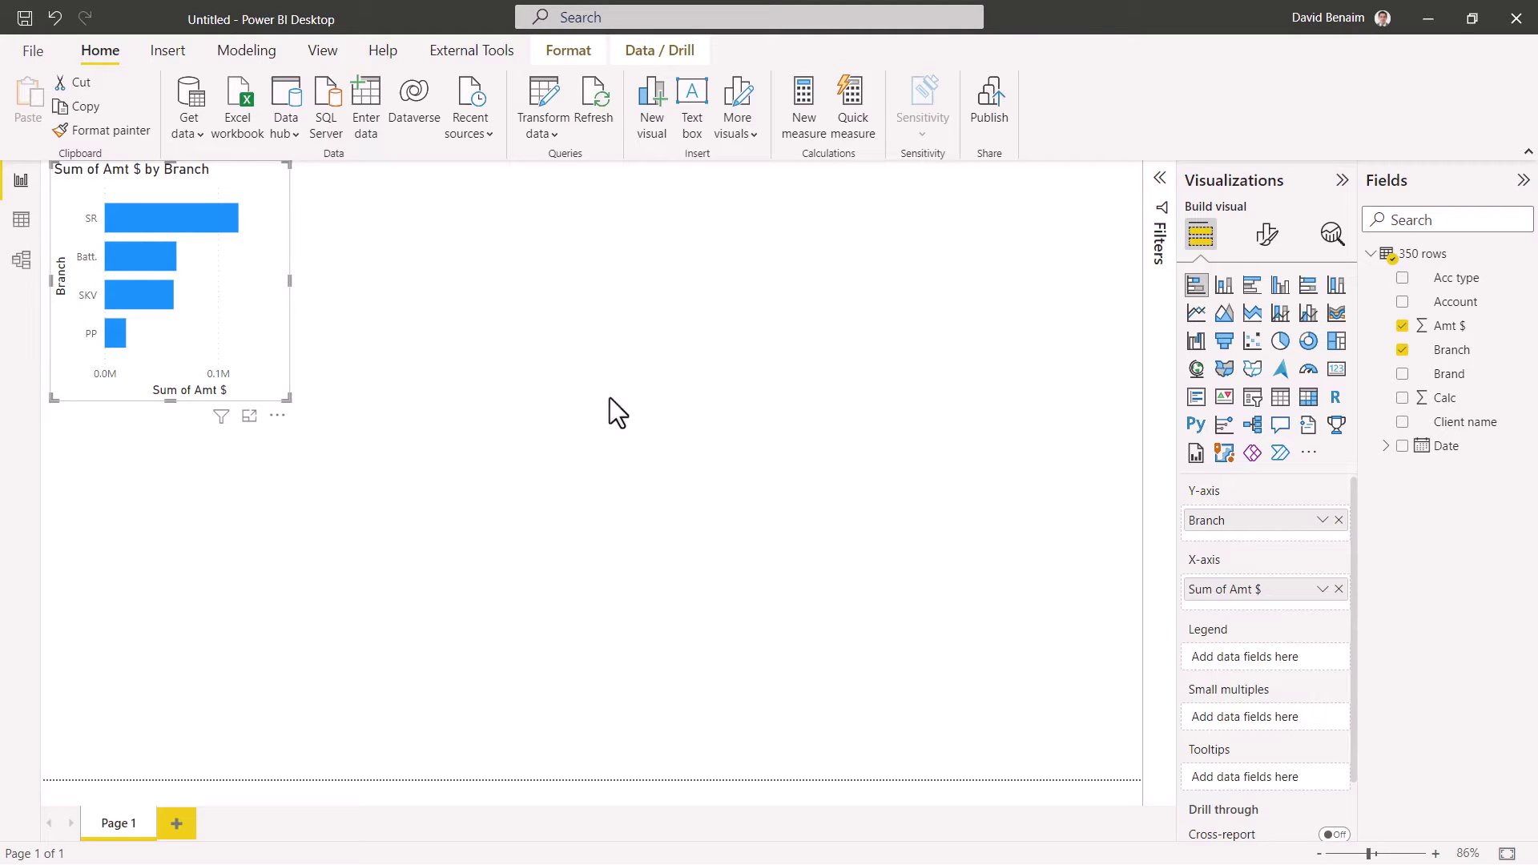
Step: Add a line chart of Amt $ over the Date Hierarchy on the empty part of the page
click(1387, 447)
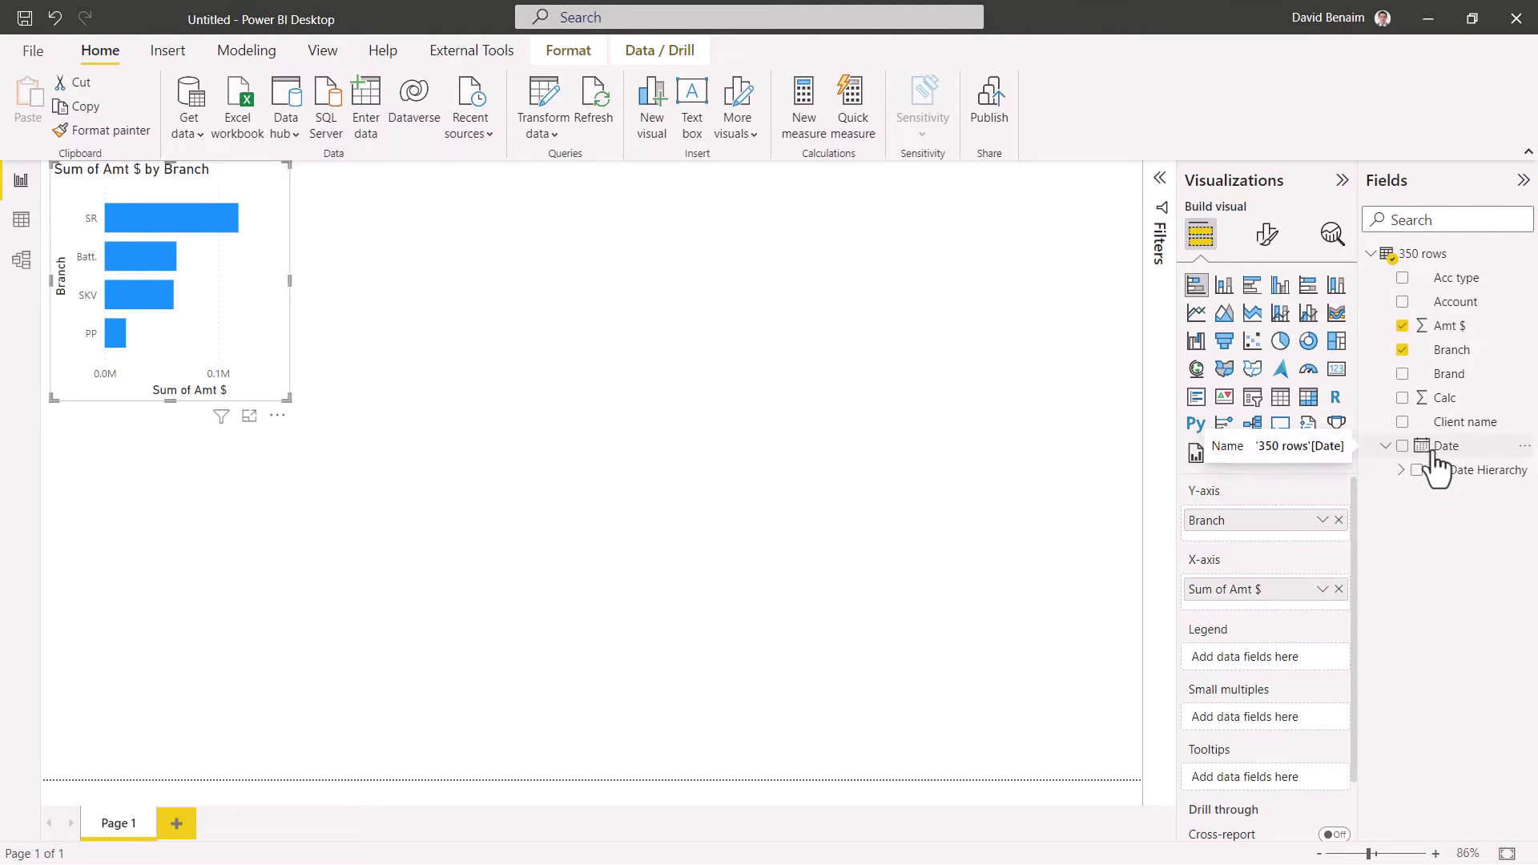
drag(1426, 464, 861, 480)
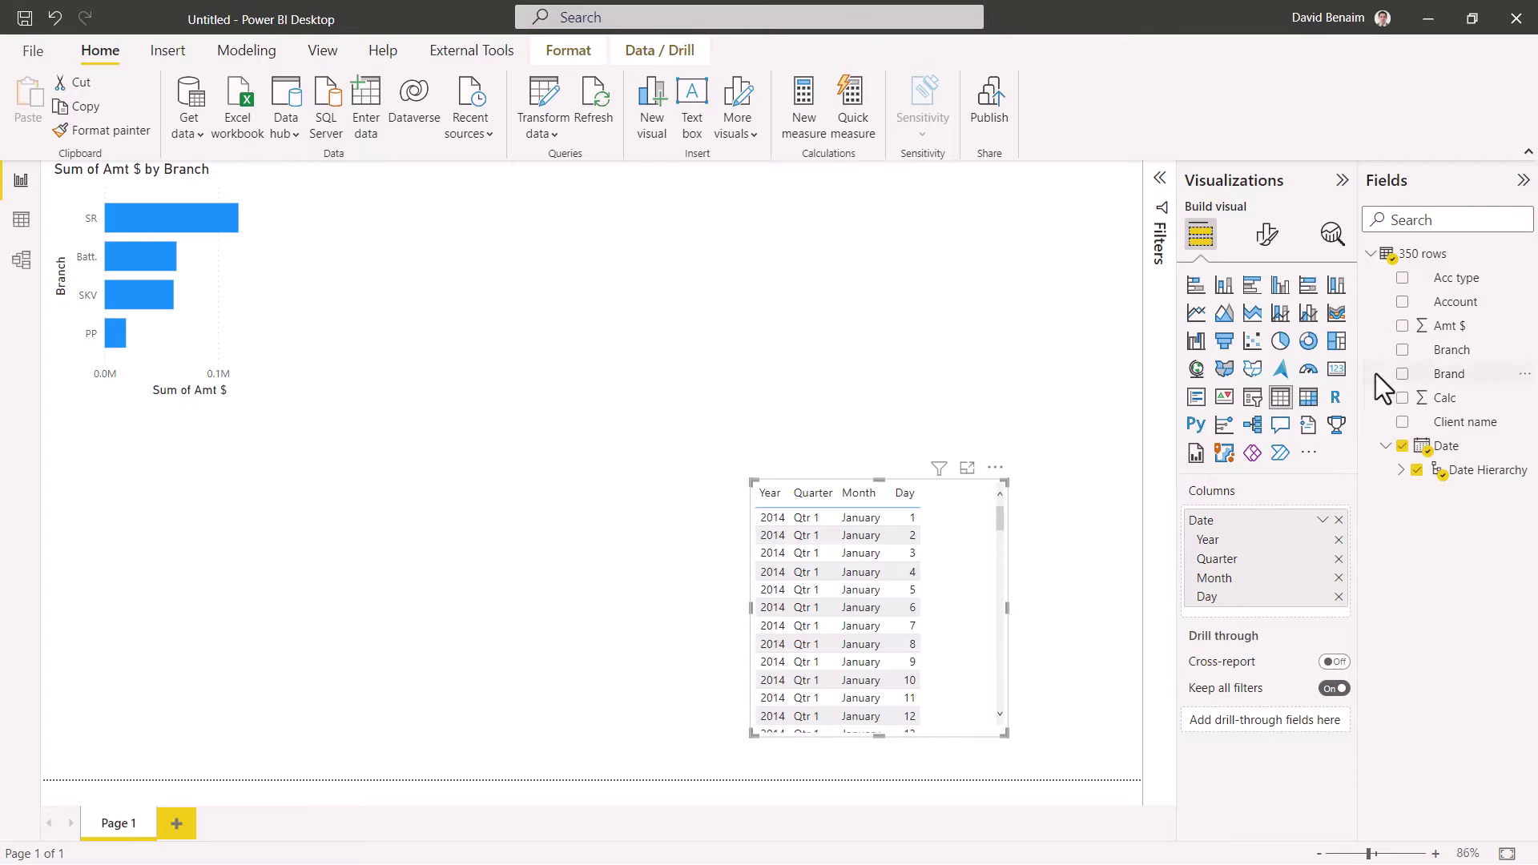
click(1401, 325)
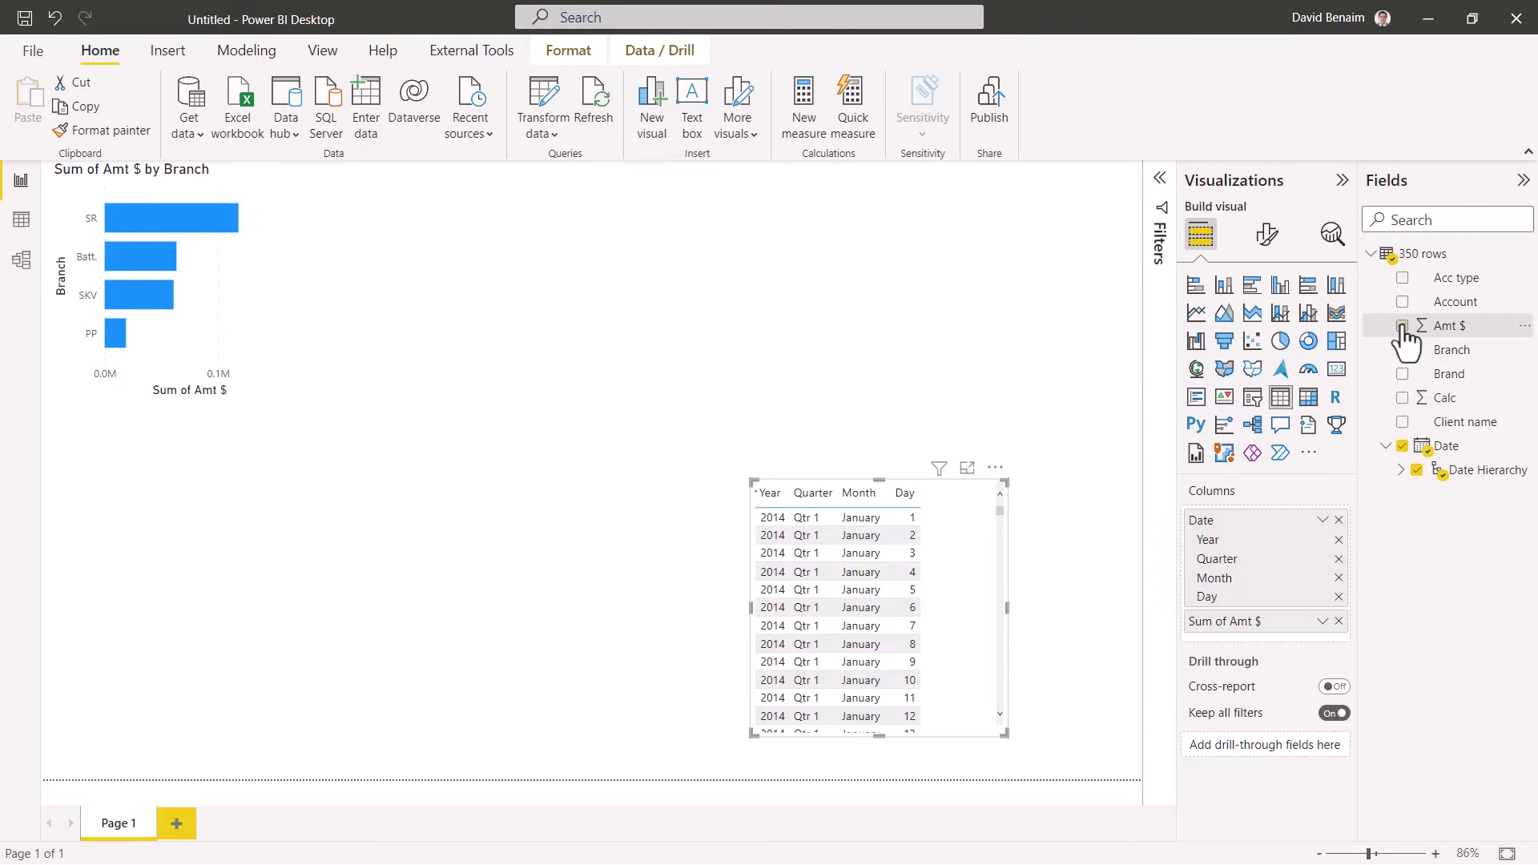
click(1195, 312)
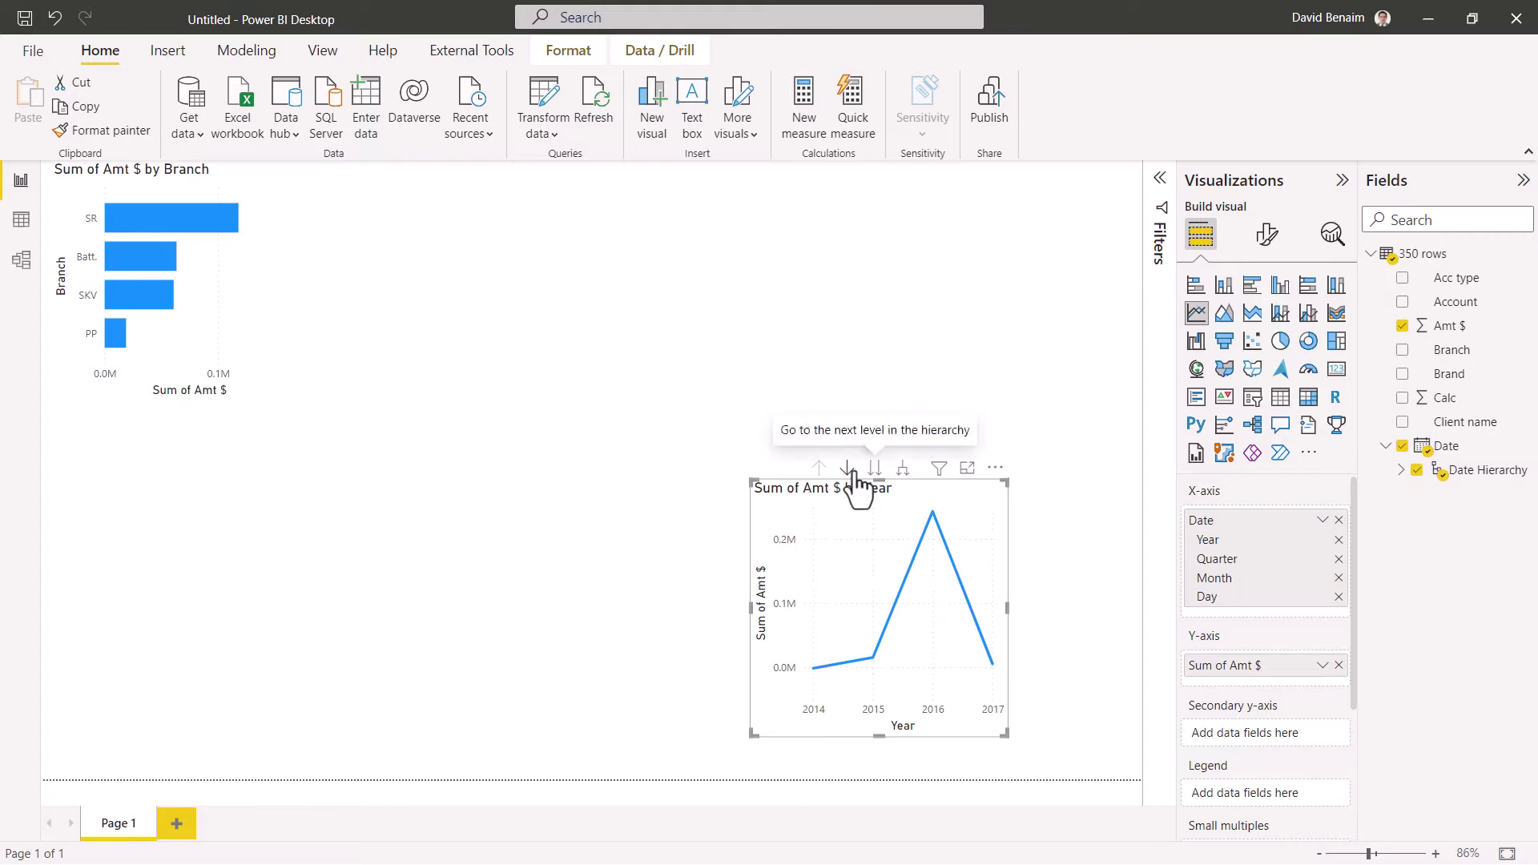
Step: Show the line chart by quarter and return it to years, and resize it near the centre of the report page
click(875, 467)
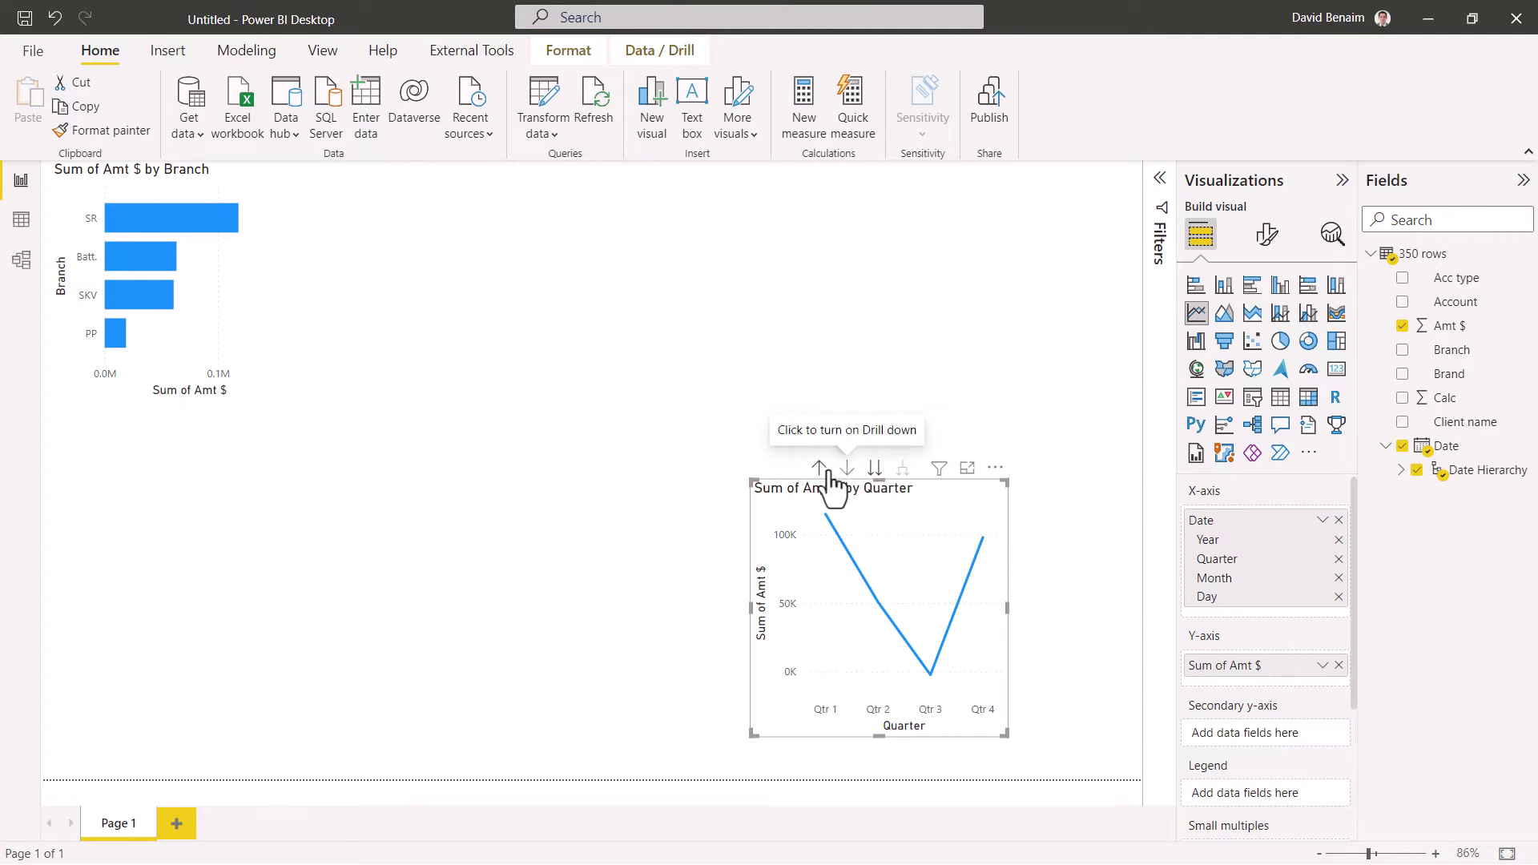
click(818, 468)
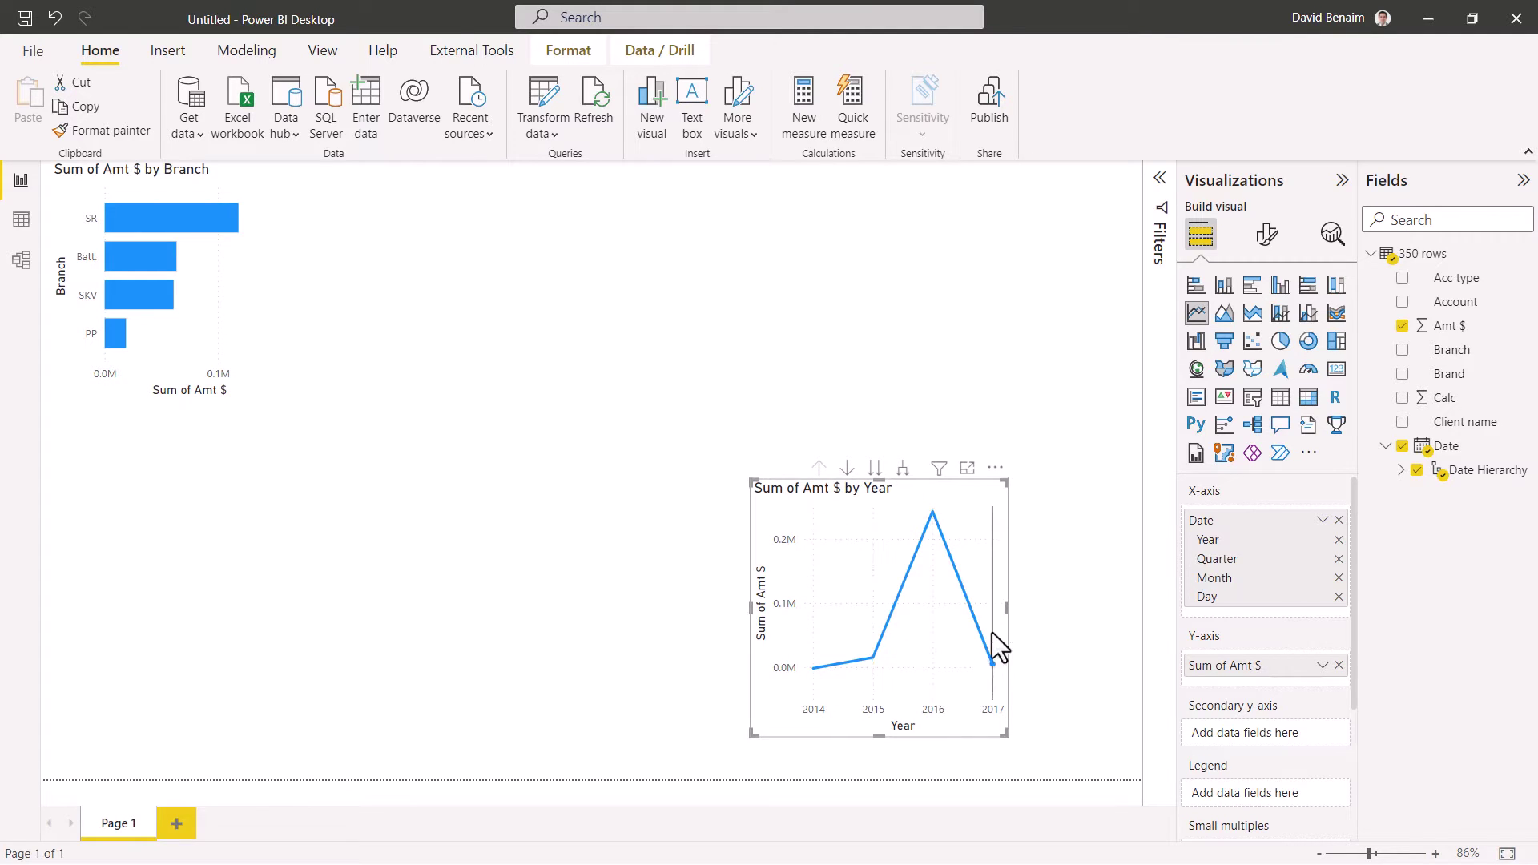
drag(1006, 488, 1087, 583)
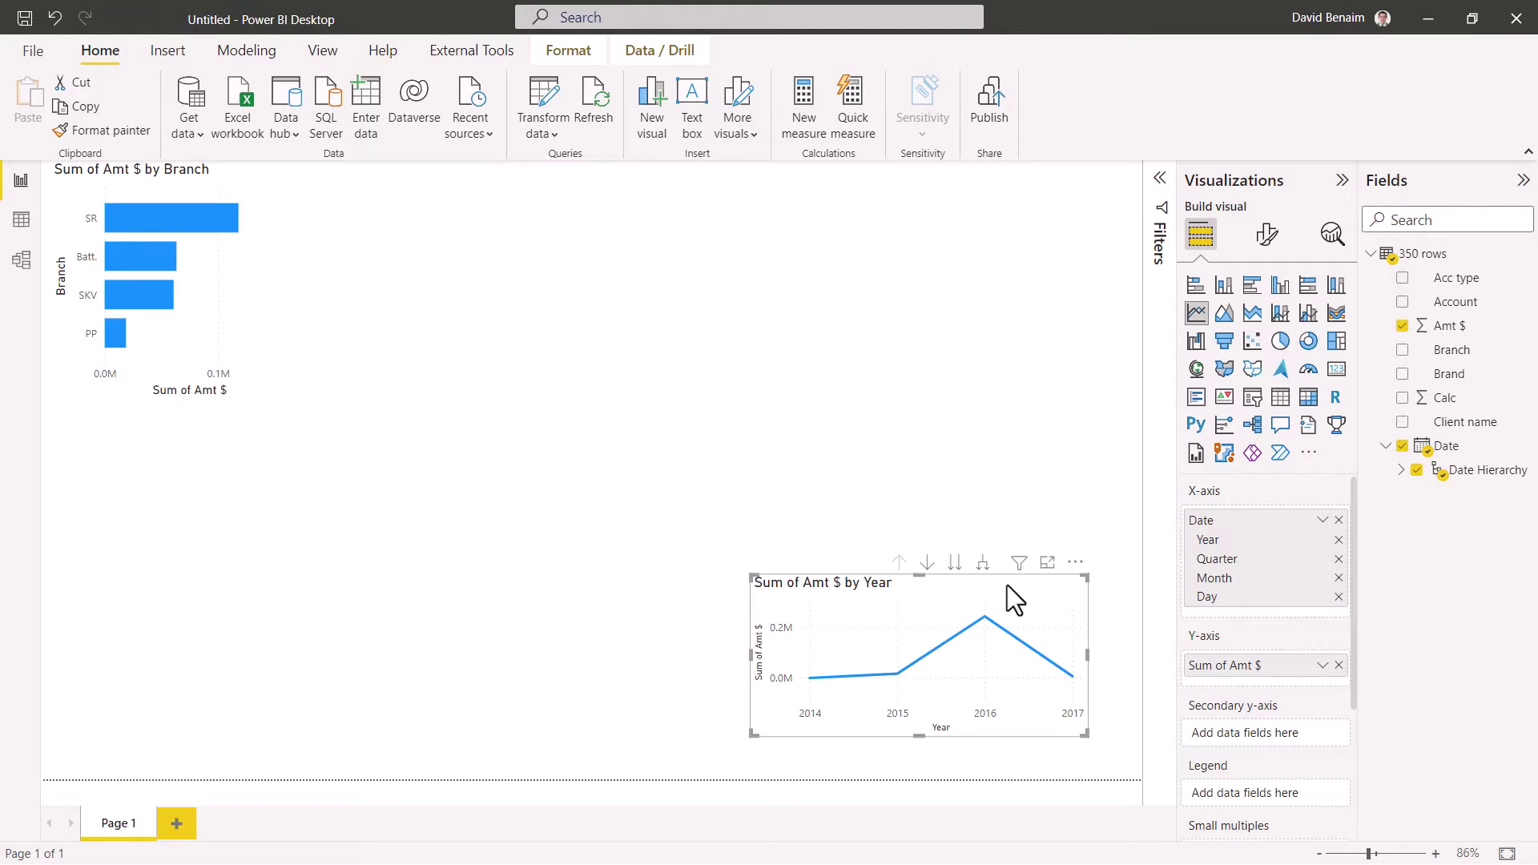
drag(1066, 689, 902, 597)
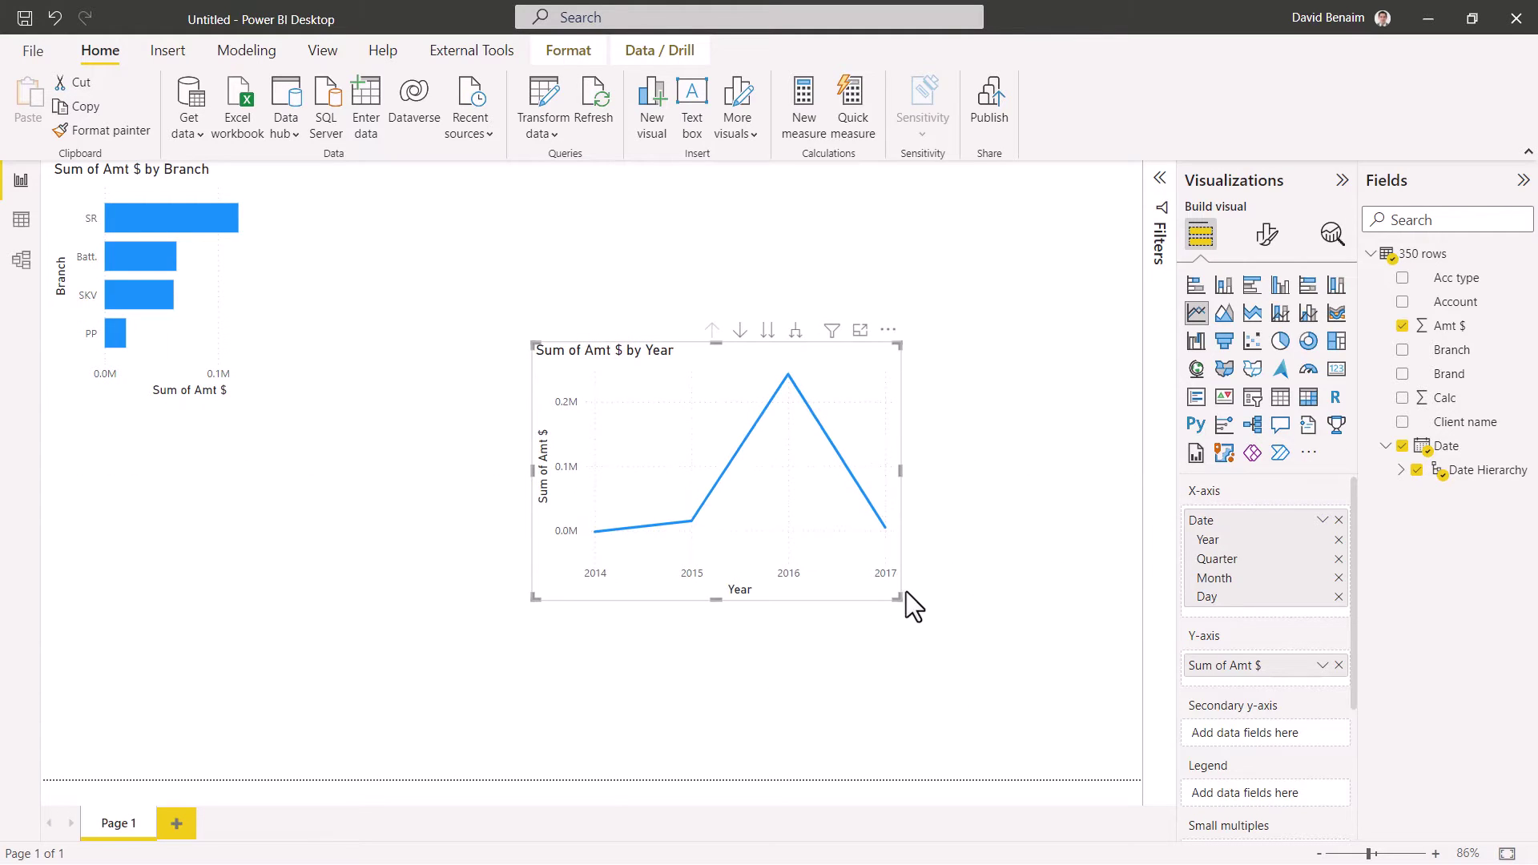
click(951, 498)
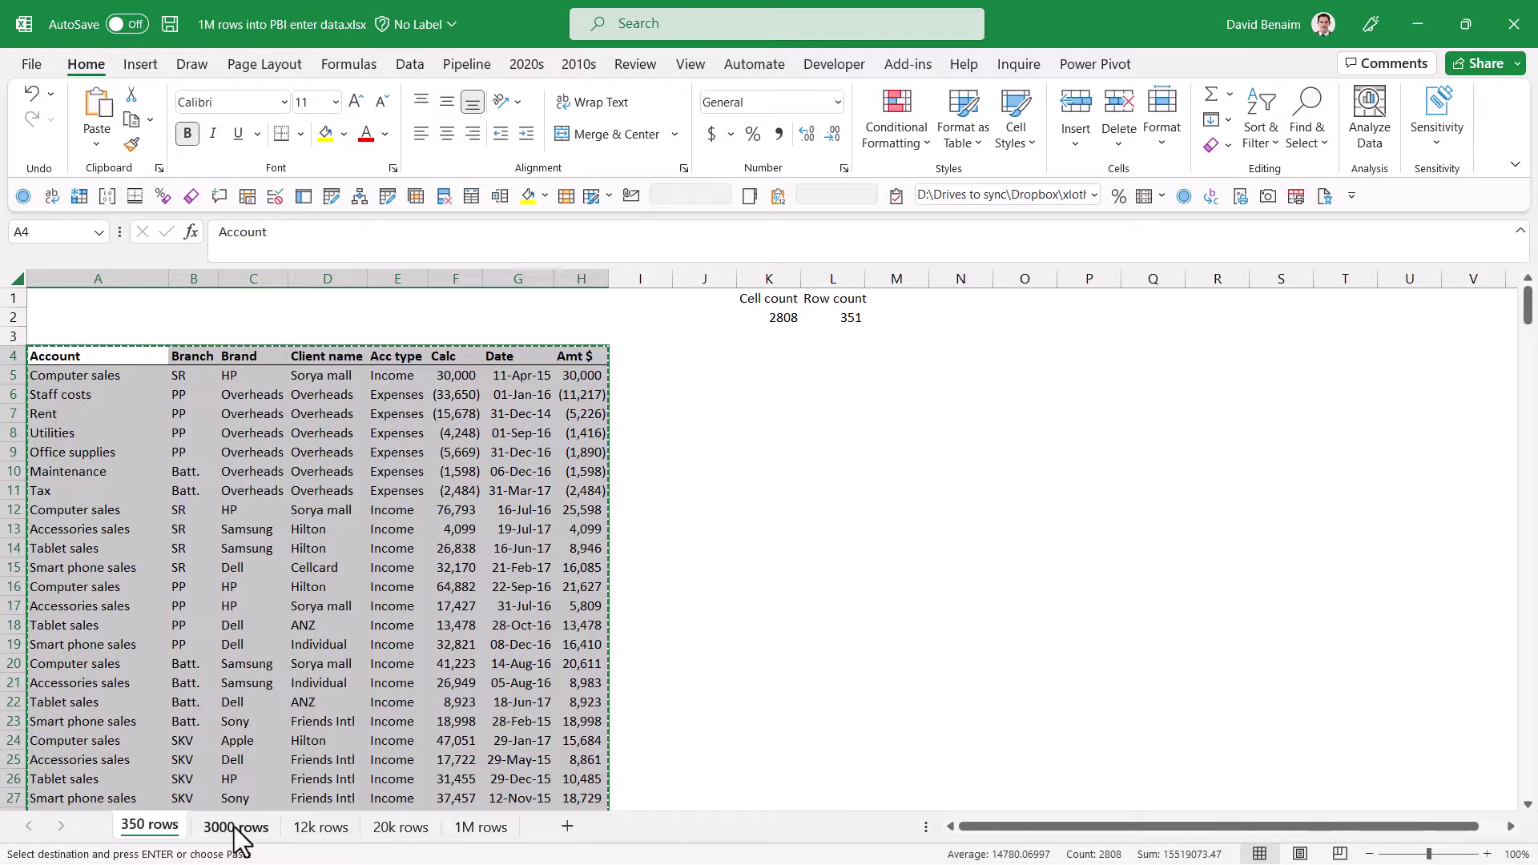
Step: Examine the cell count formula, row count and data of the 3000 rows sheet in the Excel workbook
click(224, 832)
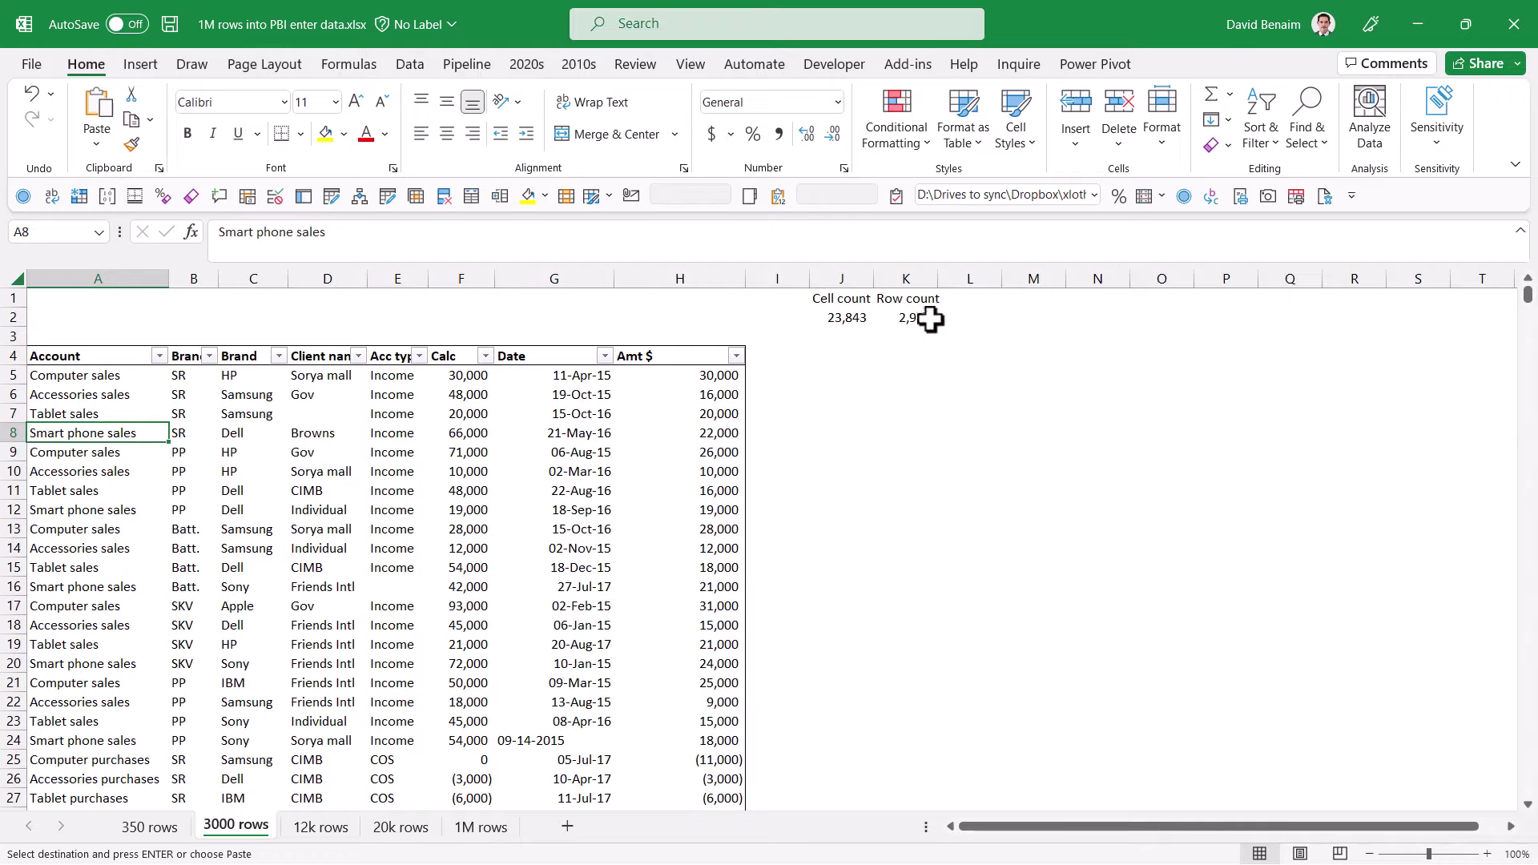
click(837, 318)
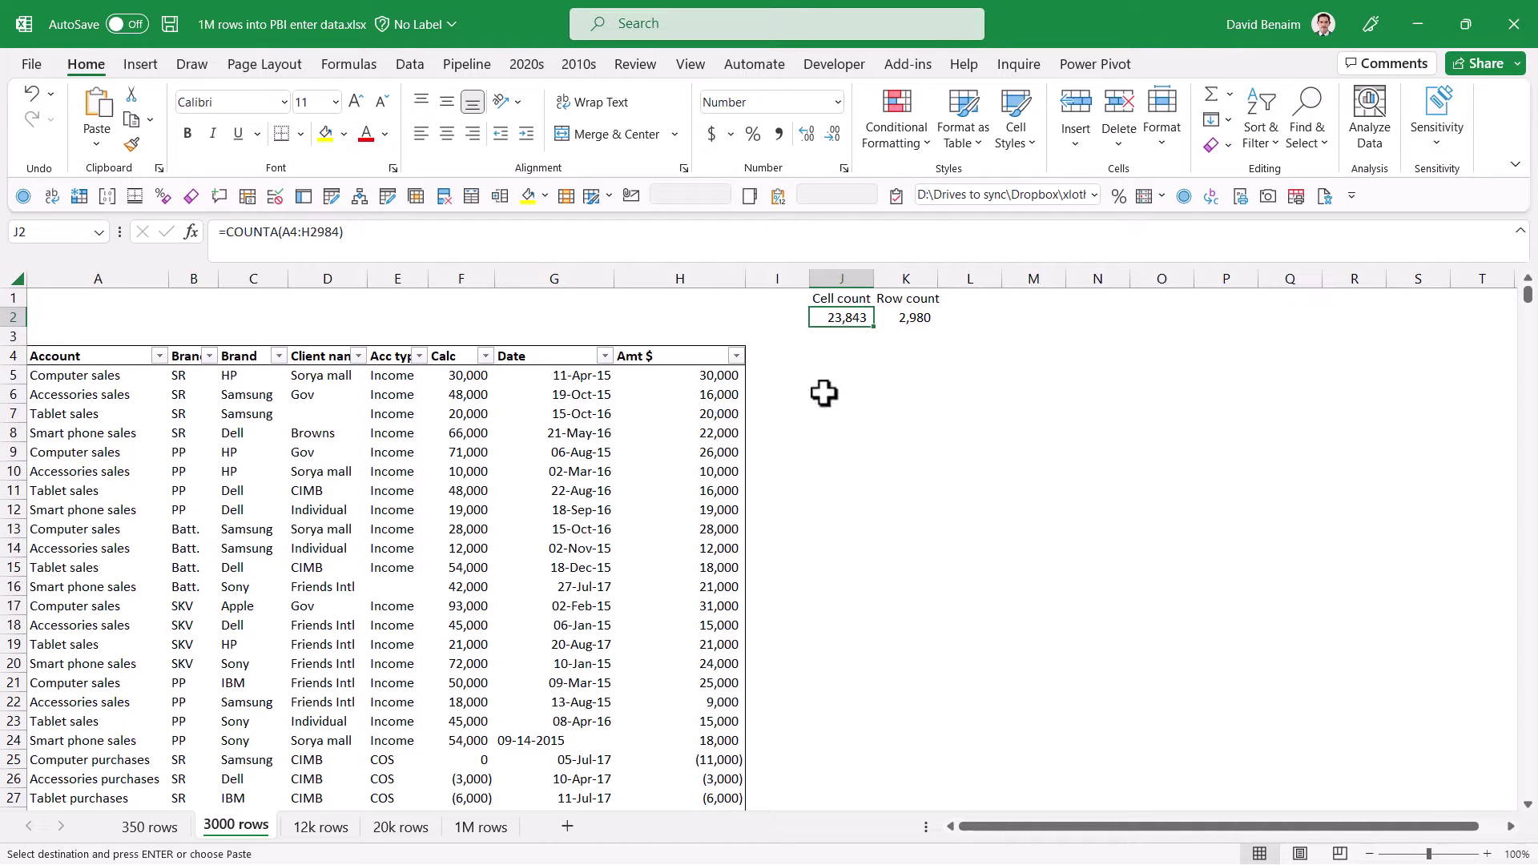
click(94, 376)
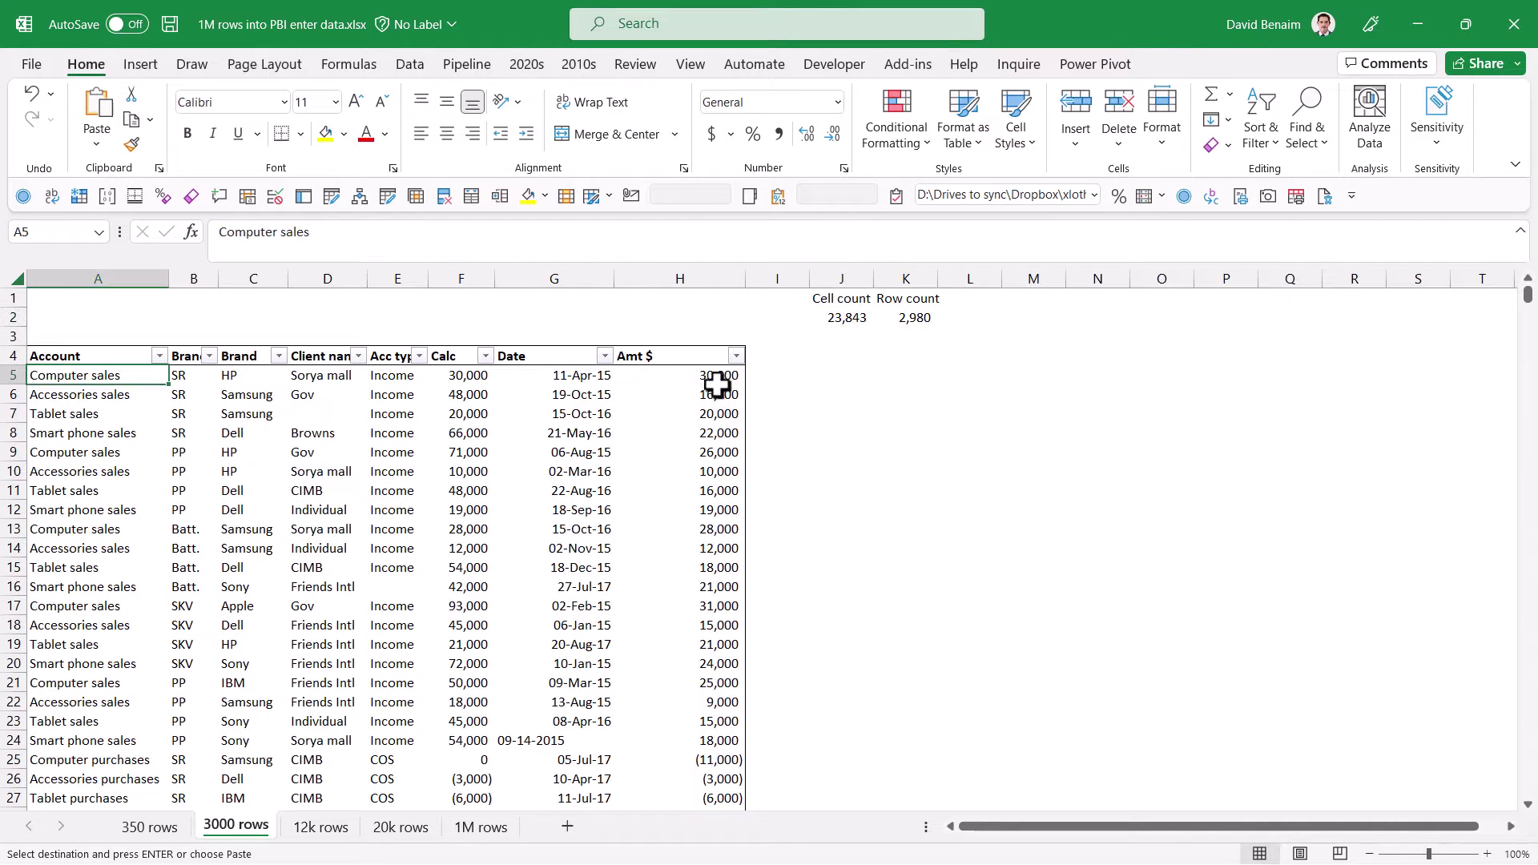
click(843, 378)
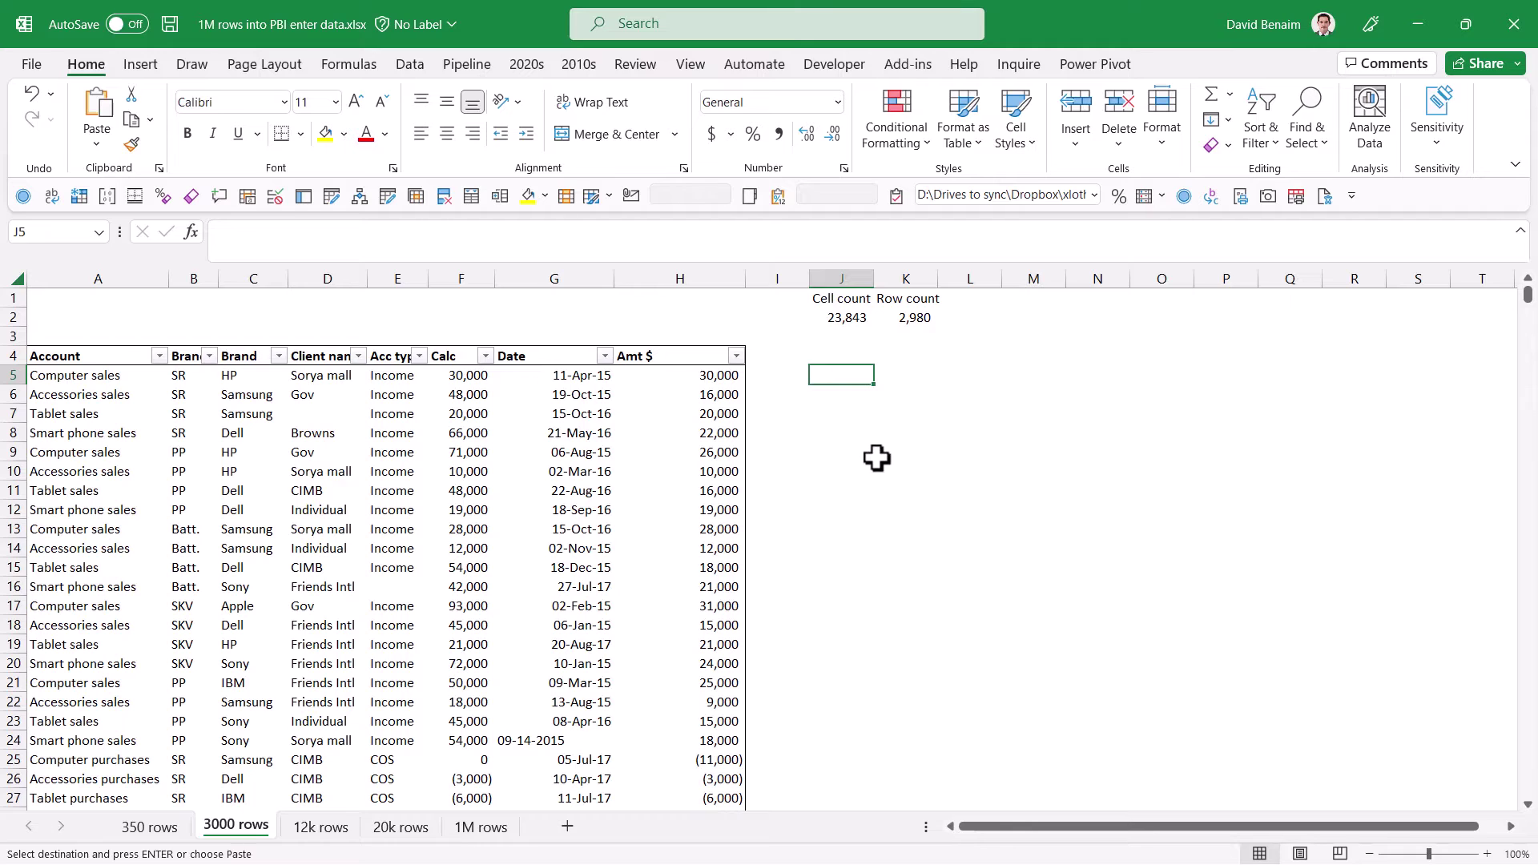
Step: Enter =TEXTJOIN("|~",FALSE,A5:H5) in cell J5 to join the first data row into one cell
text(=textj)
key(Tab)
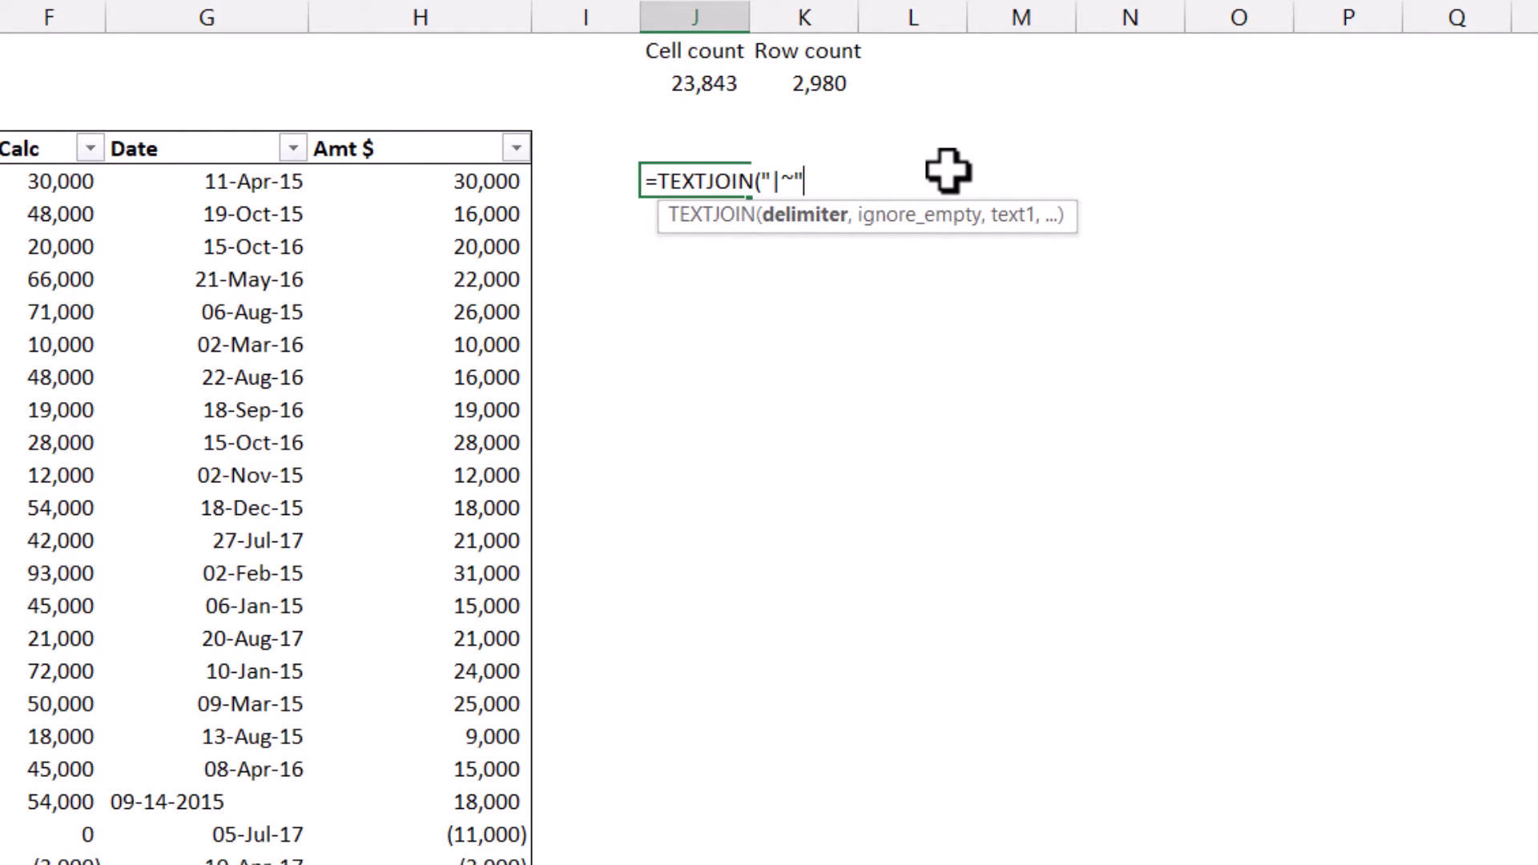
text(,)
double_click(973, 266)
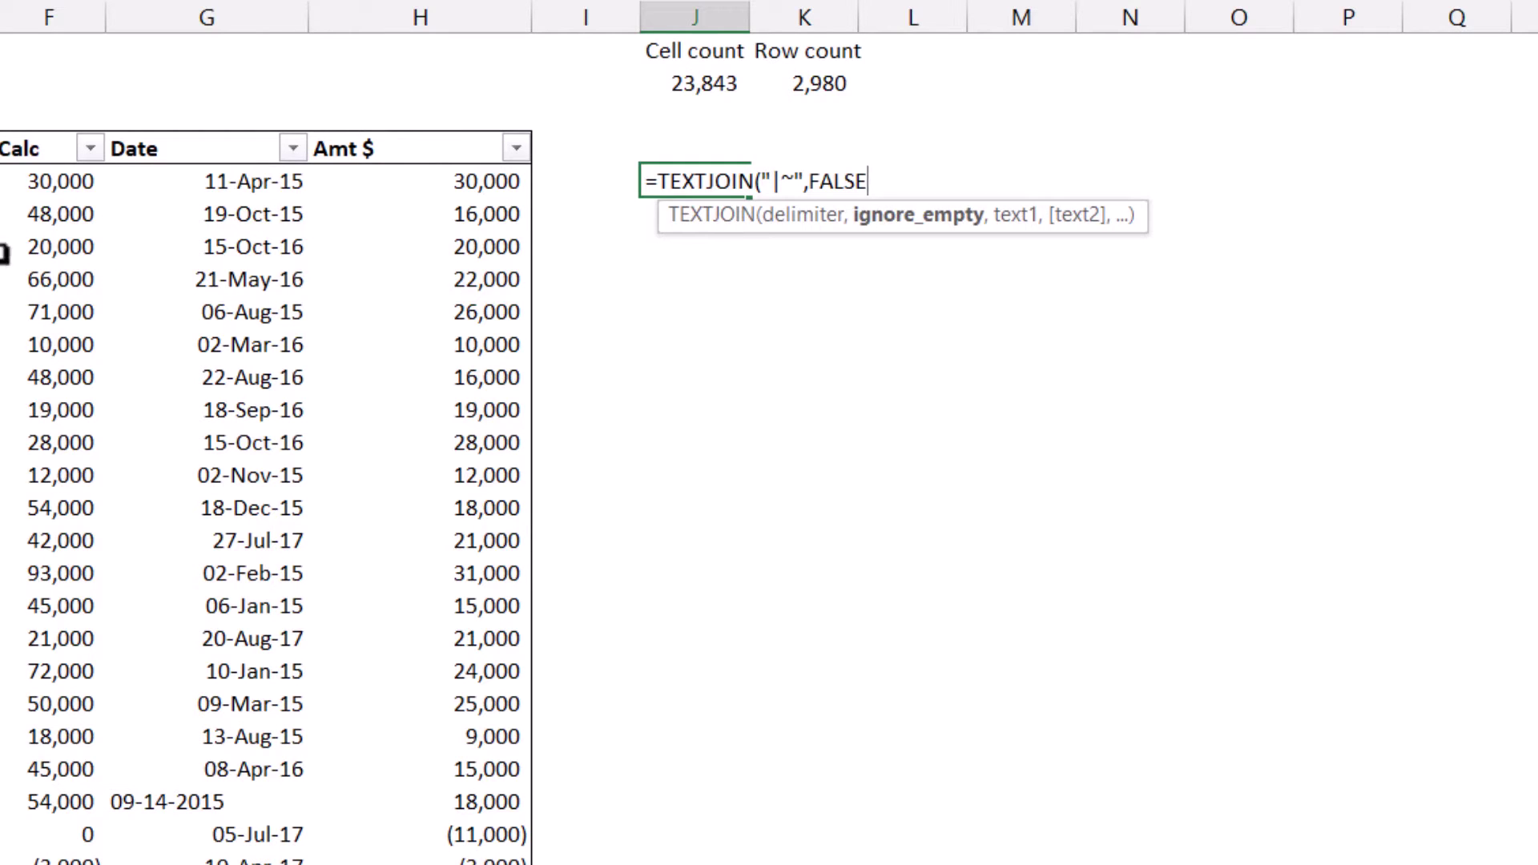
text(,)
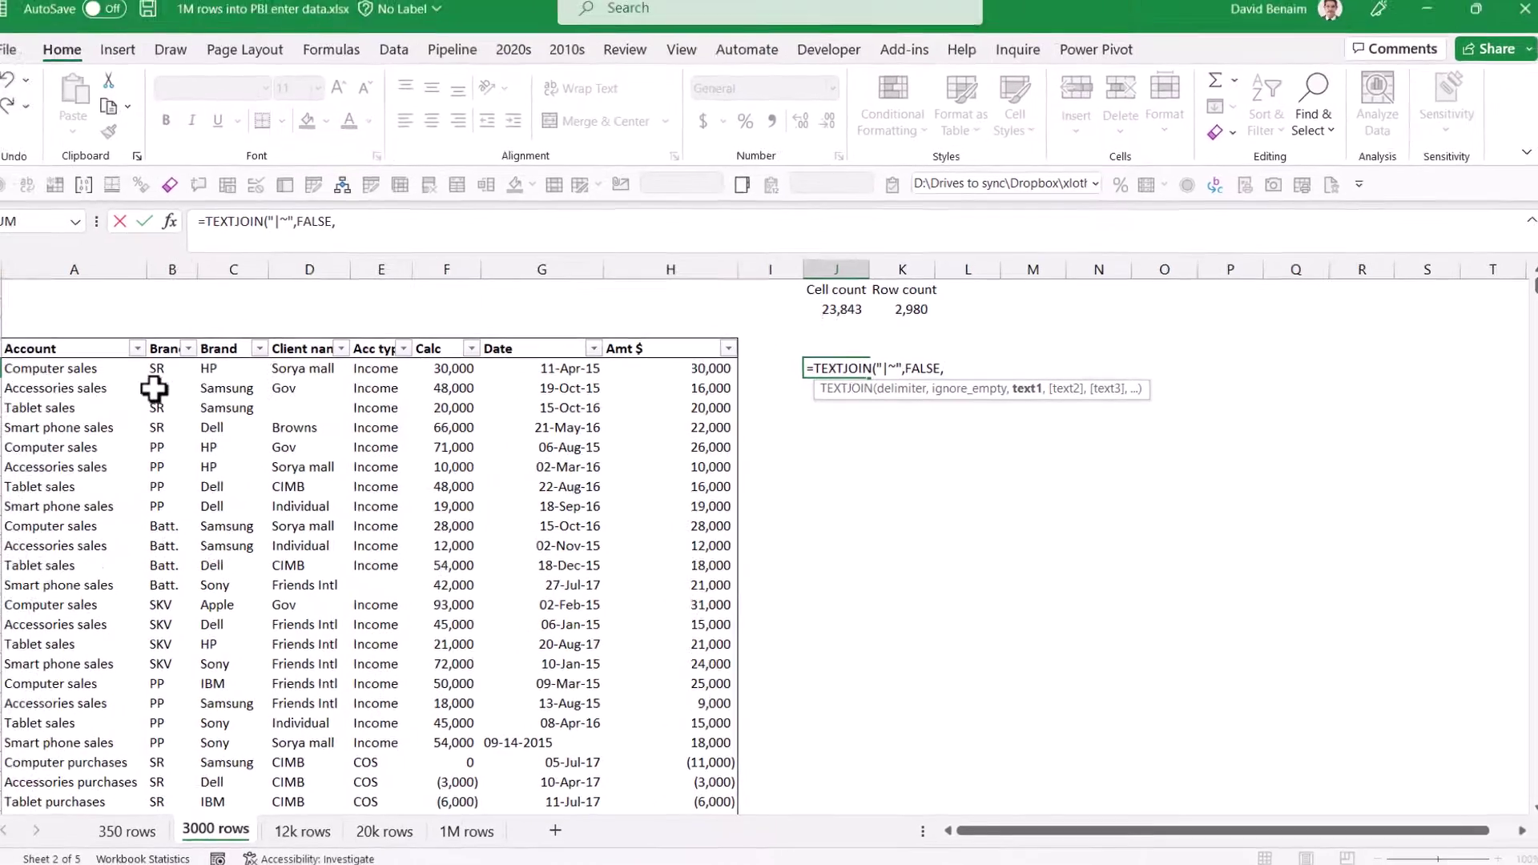
drag(76, 376, 706, 373)
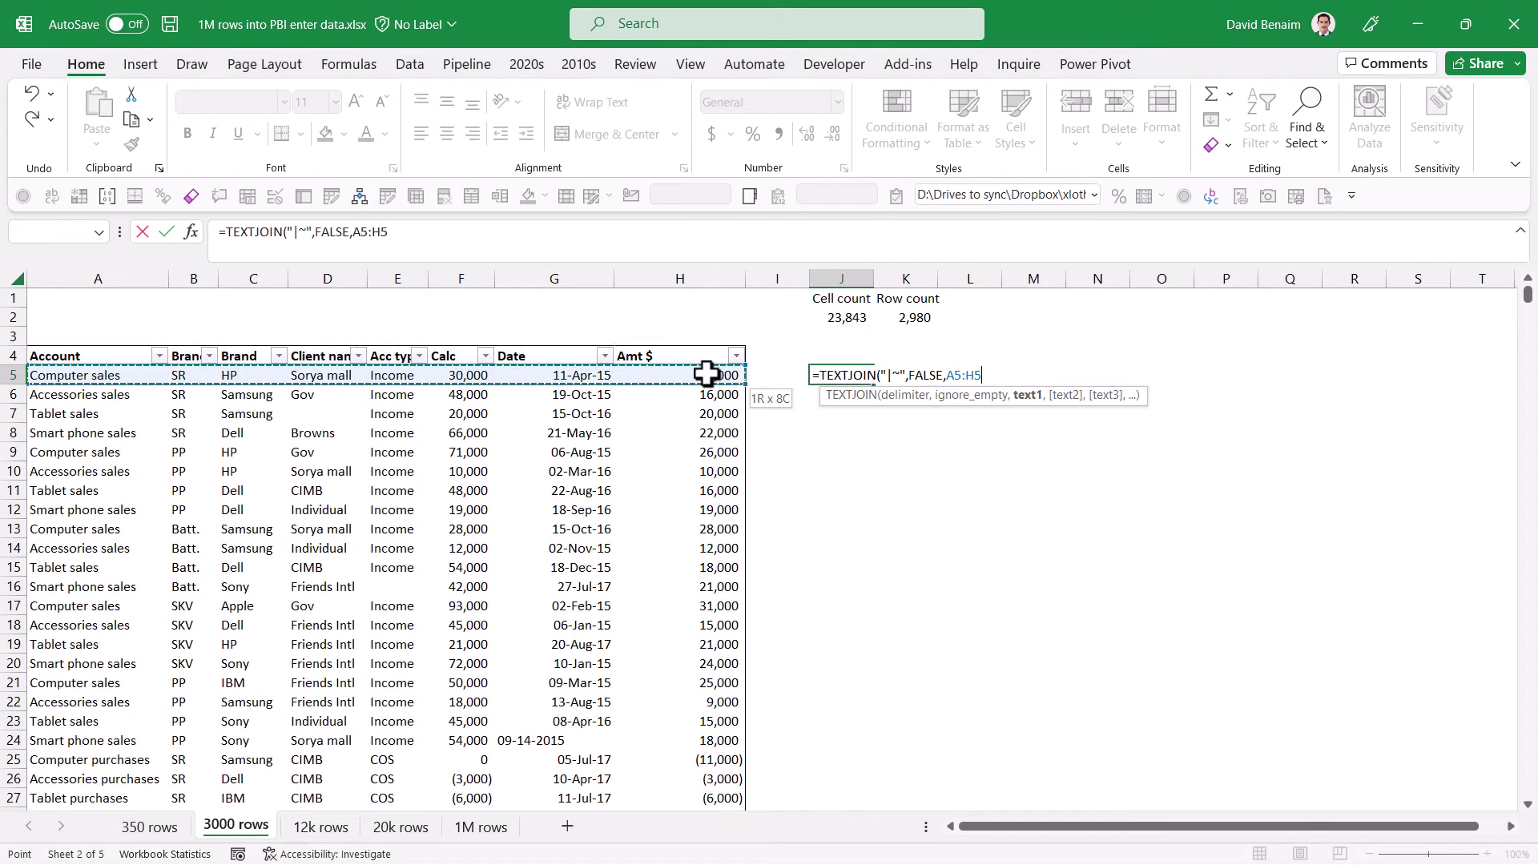
text())
key(Return)
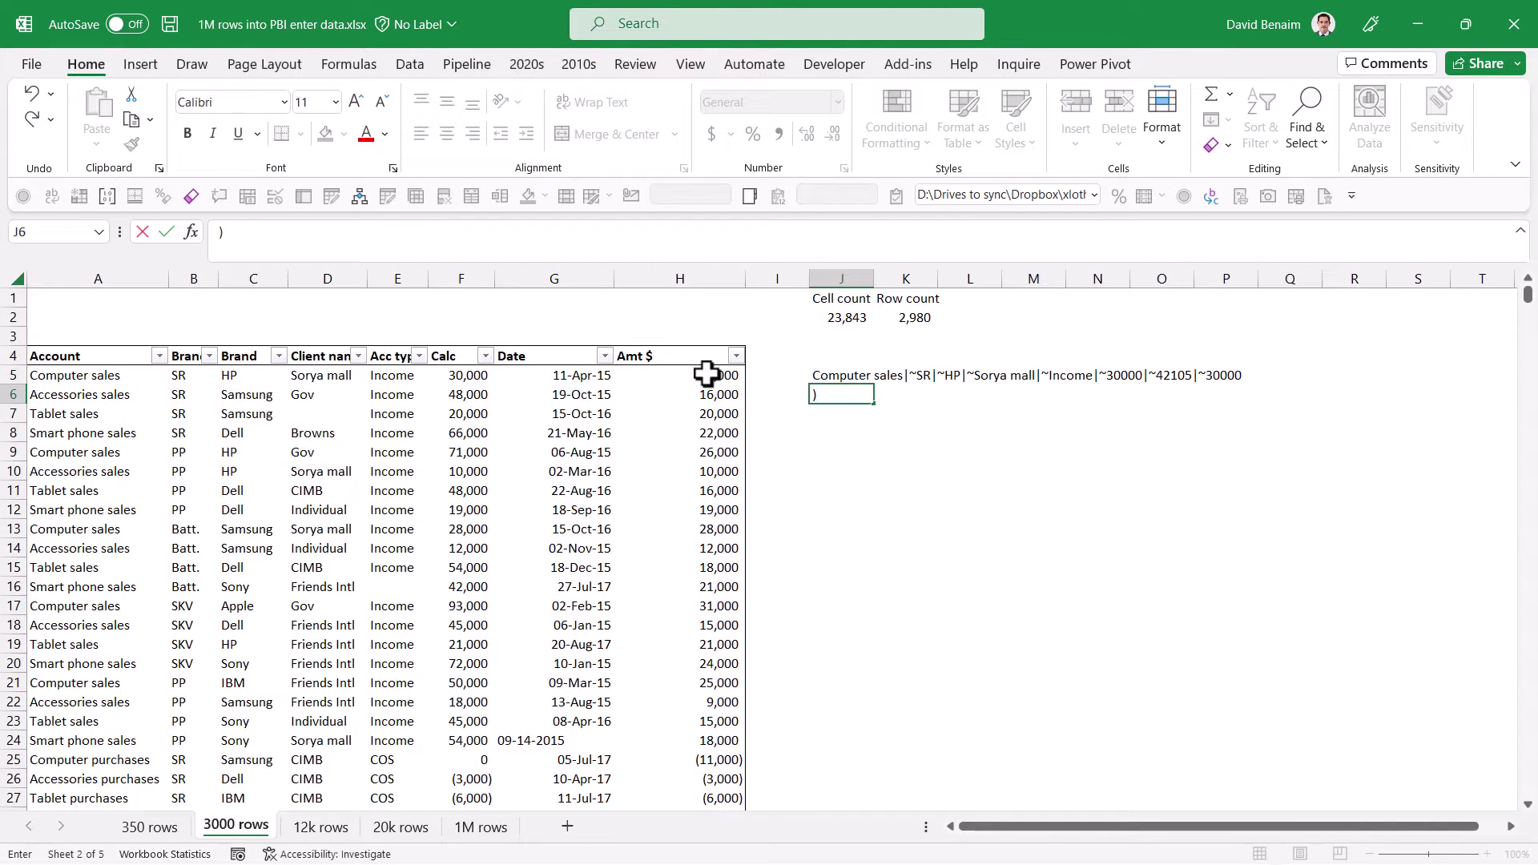
key(Up)
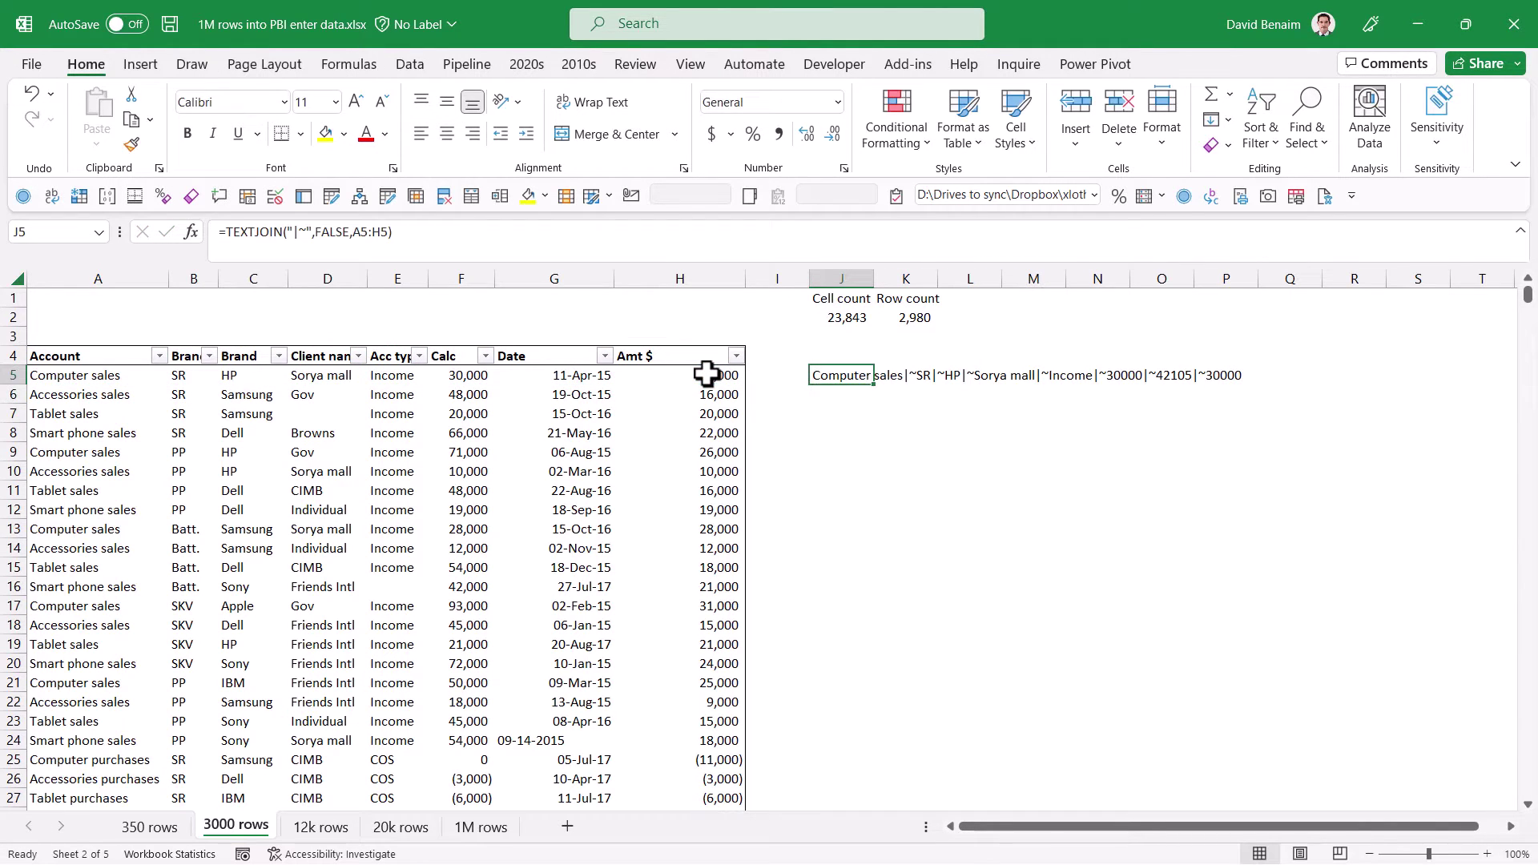
Step: Copy the TEXTJOIN formula up to the header row in J4 and fill it down to the last data row, J2984
drag(878, 387, 876, 359)
click(875, 383)
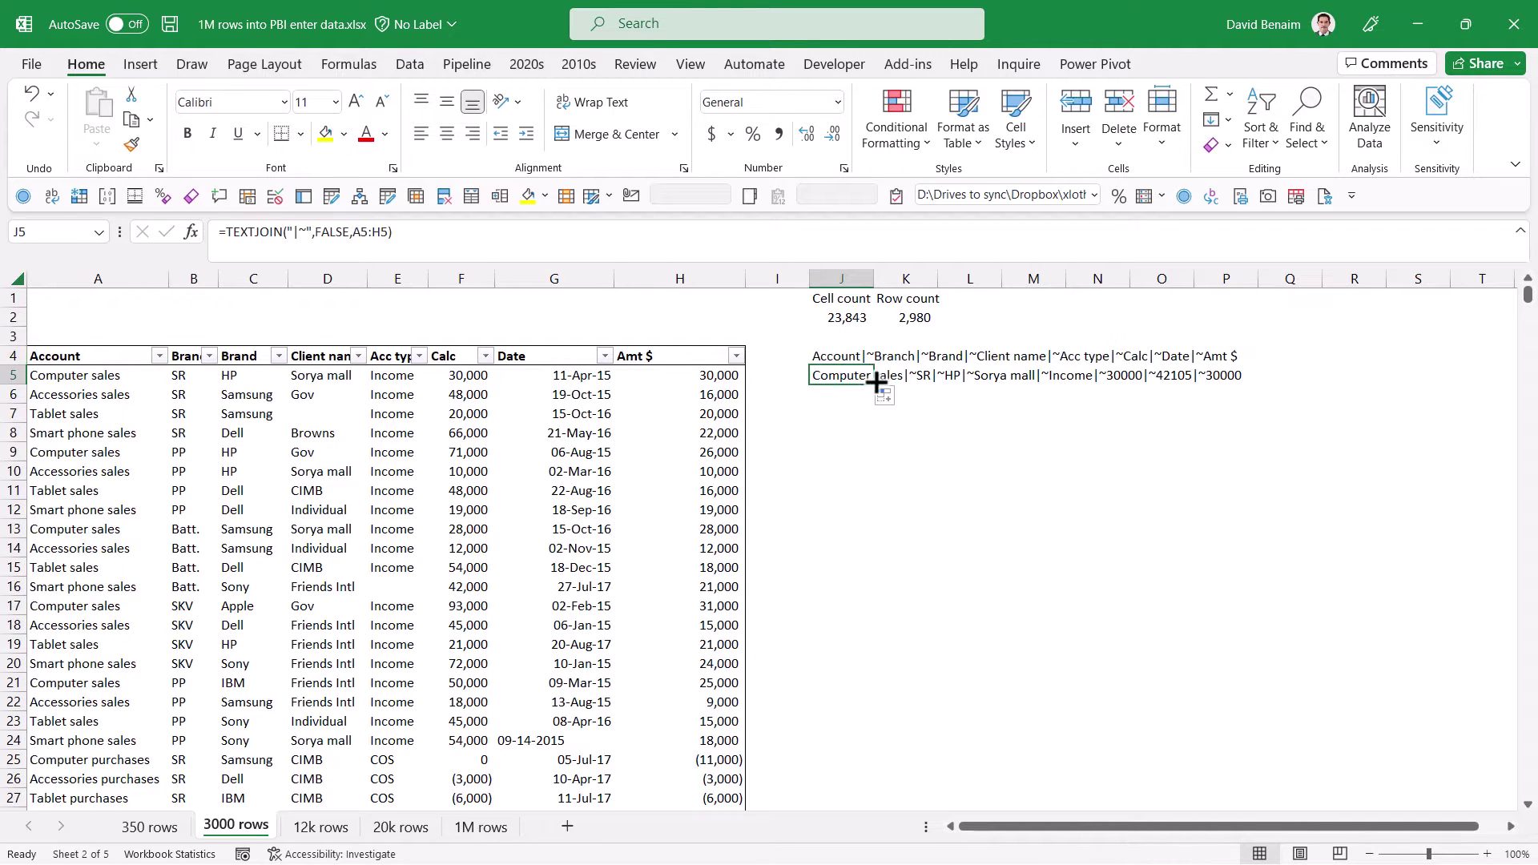
click(729, 400)
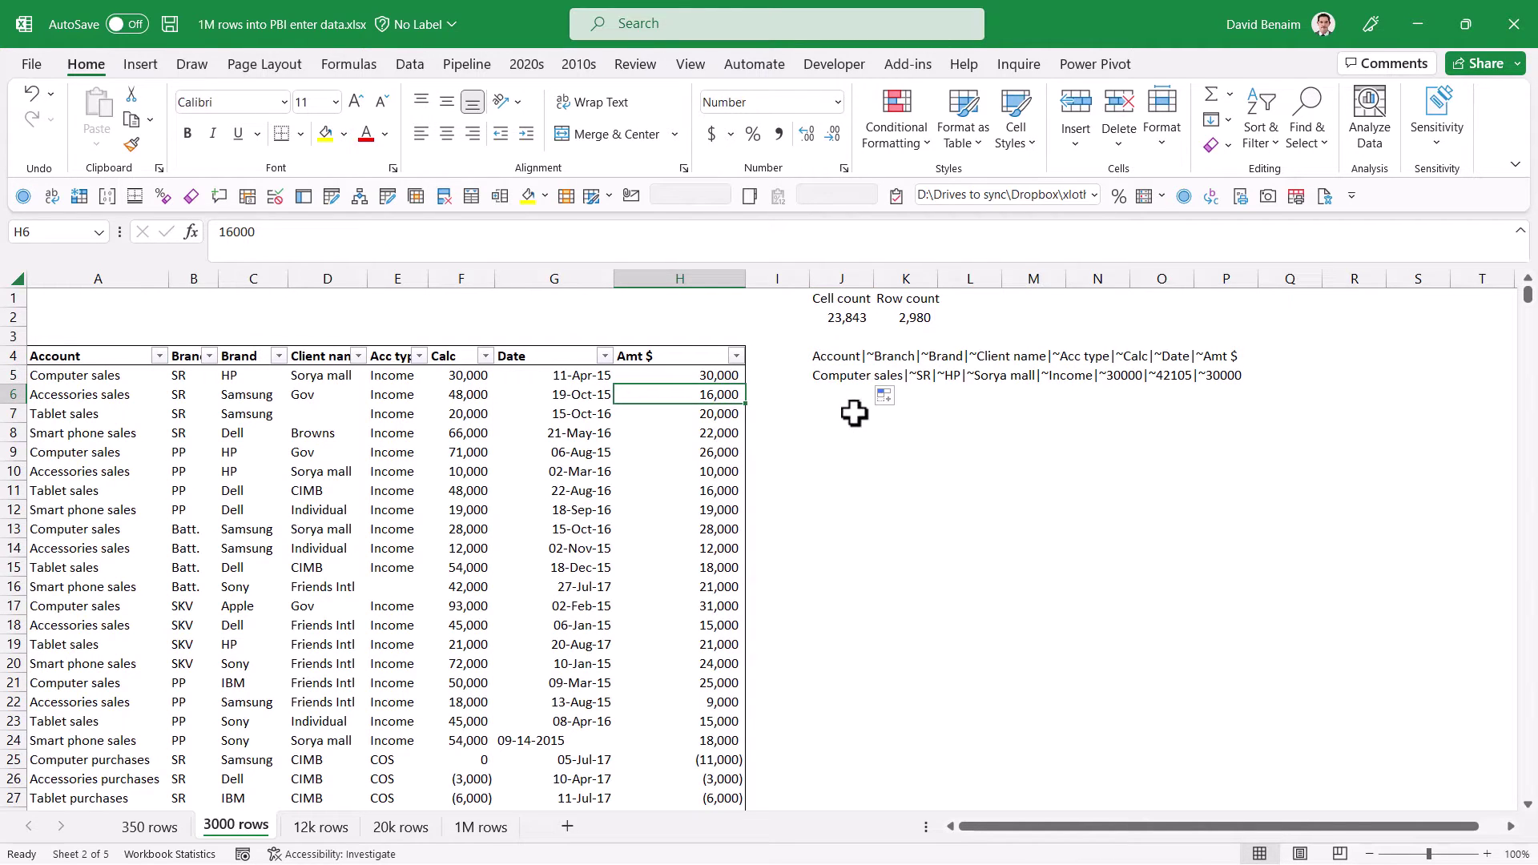
key(ctrl+Down)
key(Right)
key(Right)
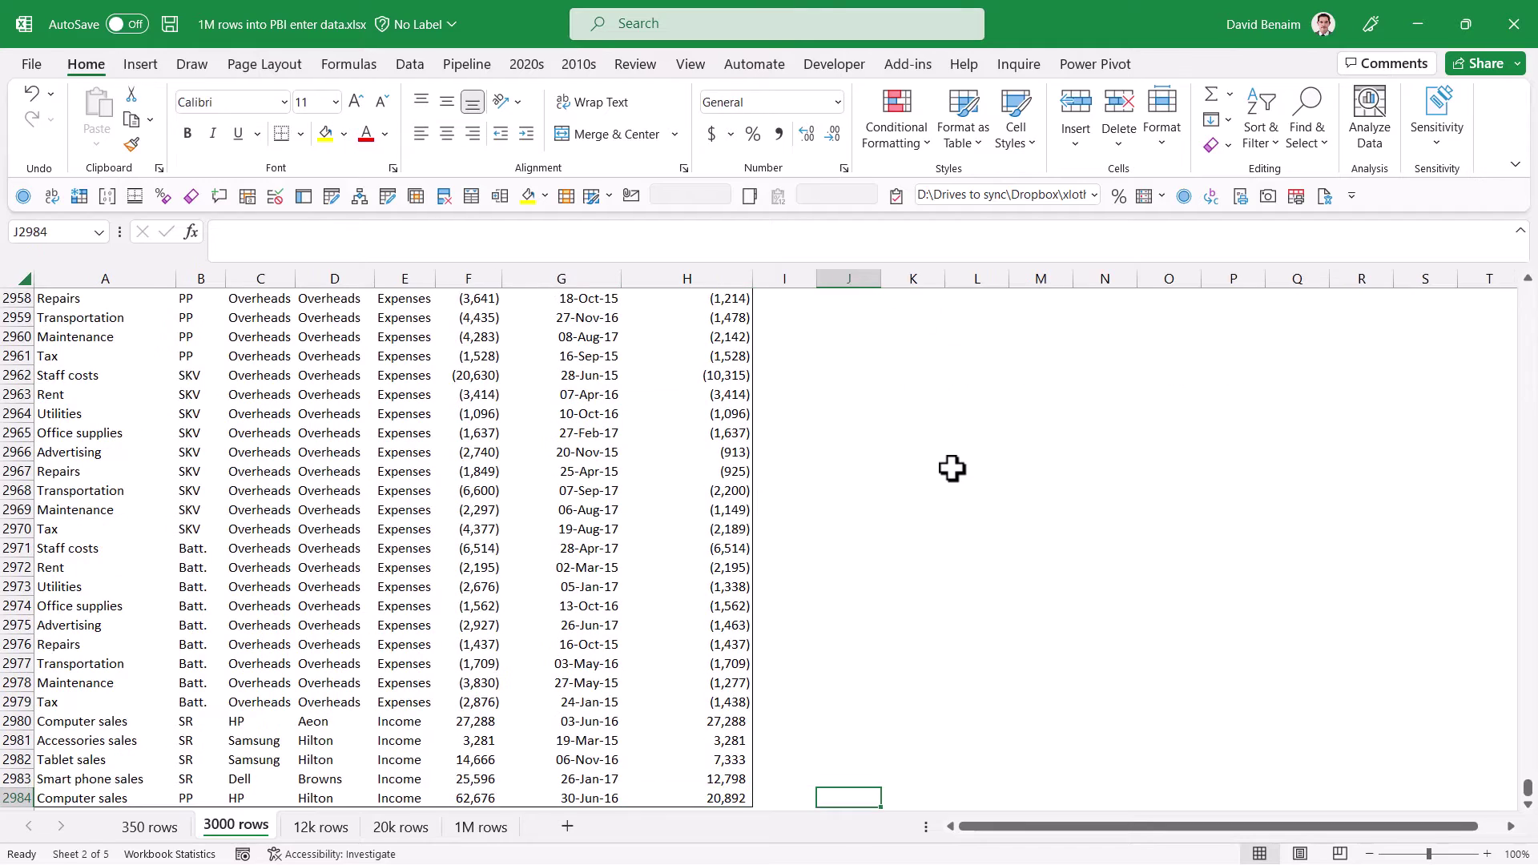
key(ctrl+shift+Up)
key(ctrl+d)
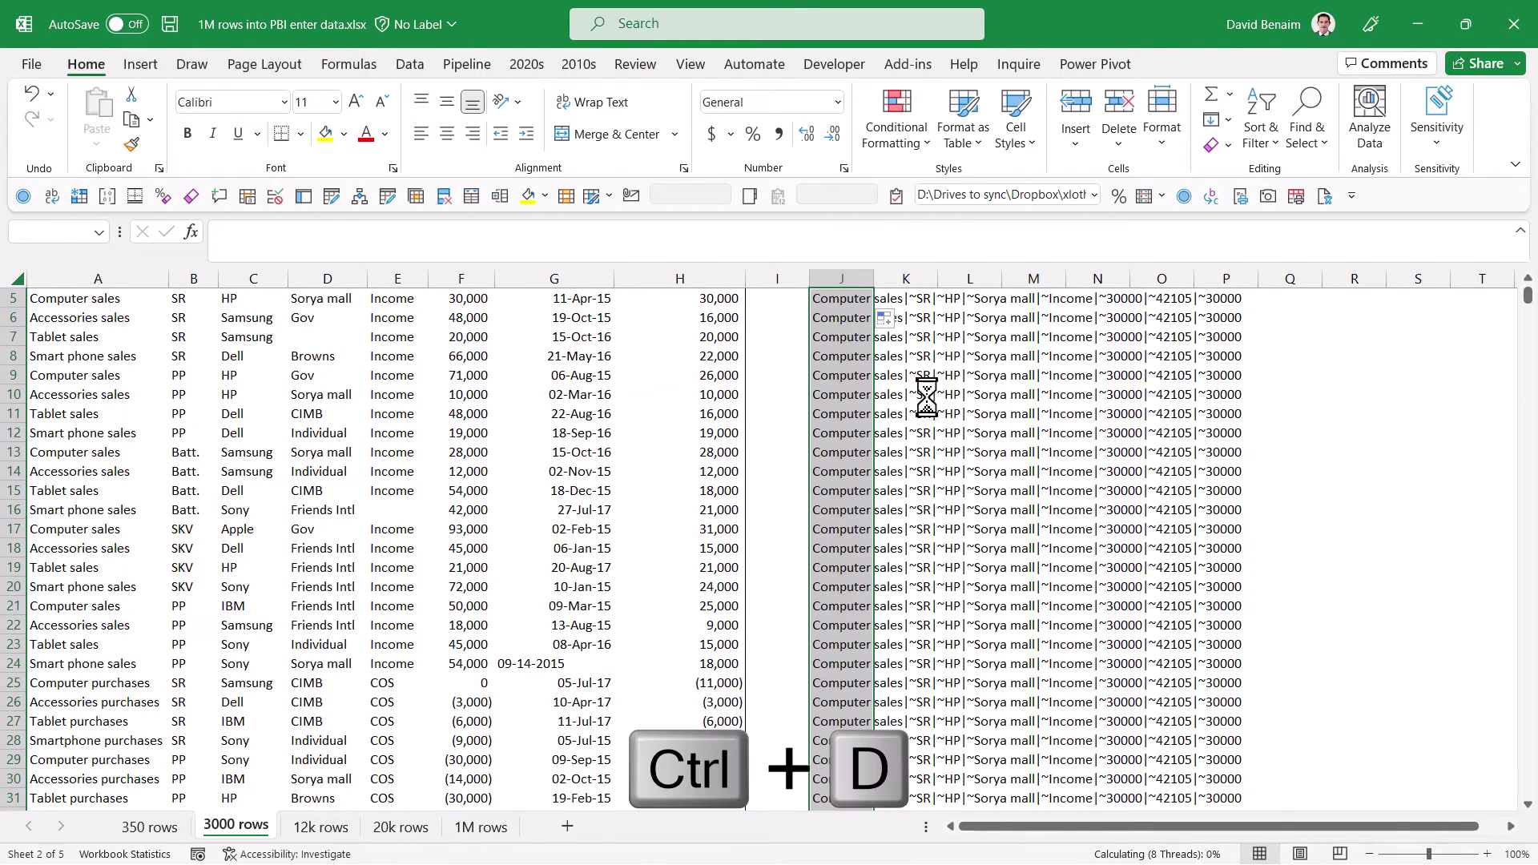
scroll(913, 539, down, 10)
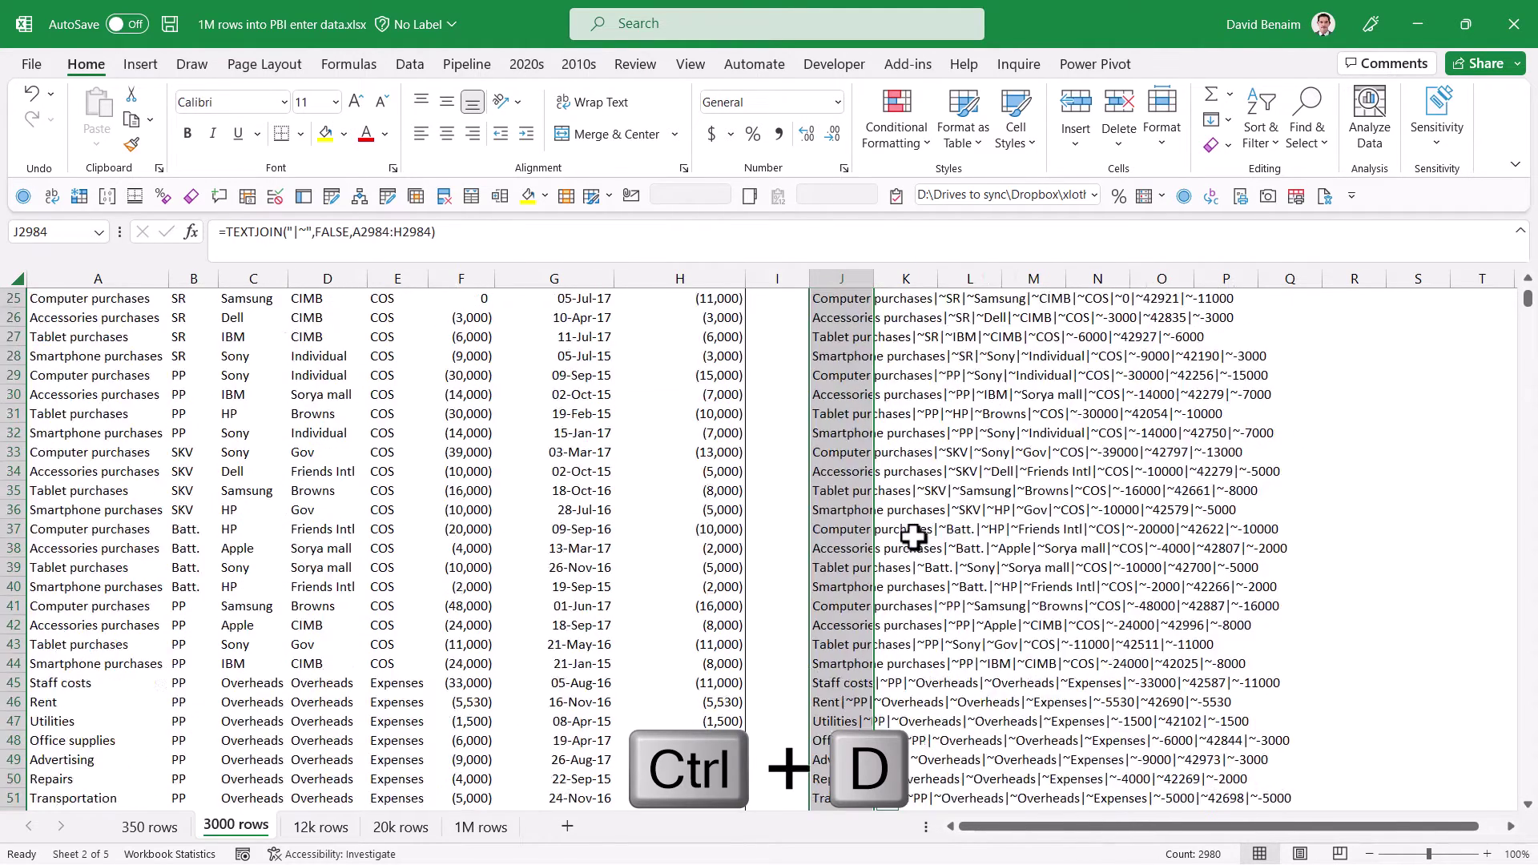
scroll(913, 539, up, 12)
Step: Copy the joined text column from J4 down to J2984
click(849, 358)
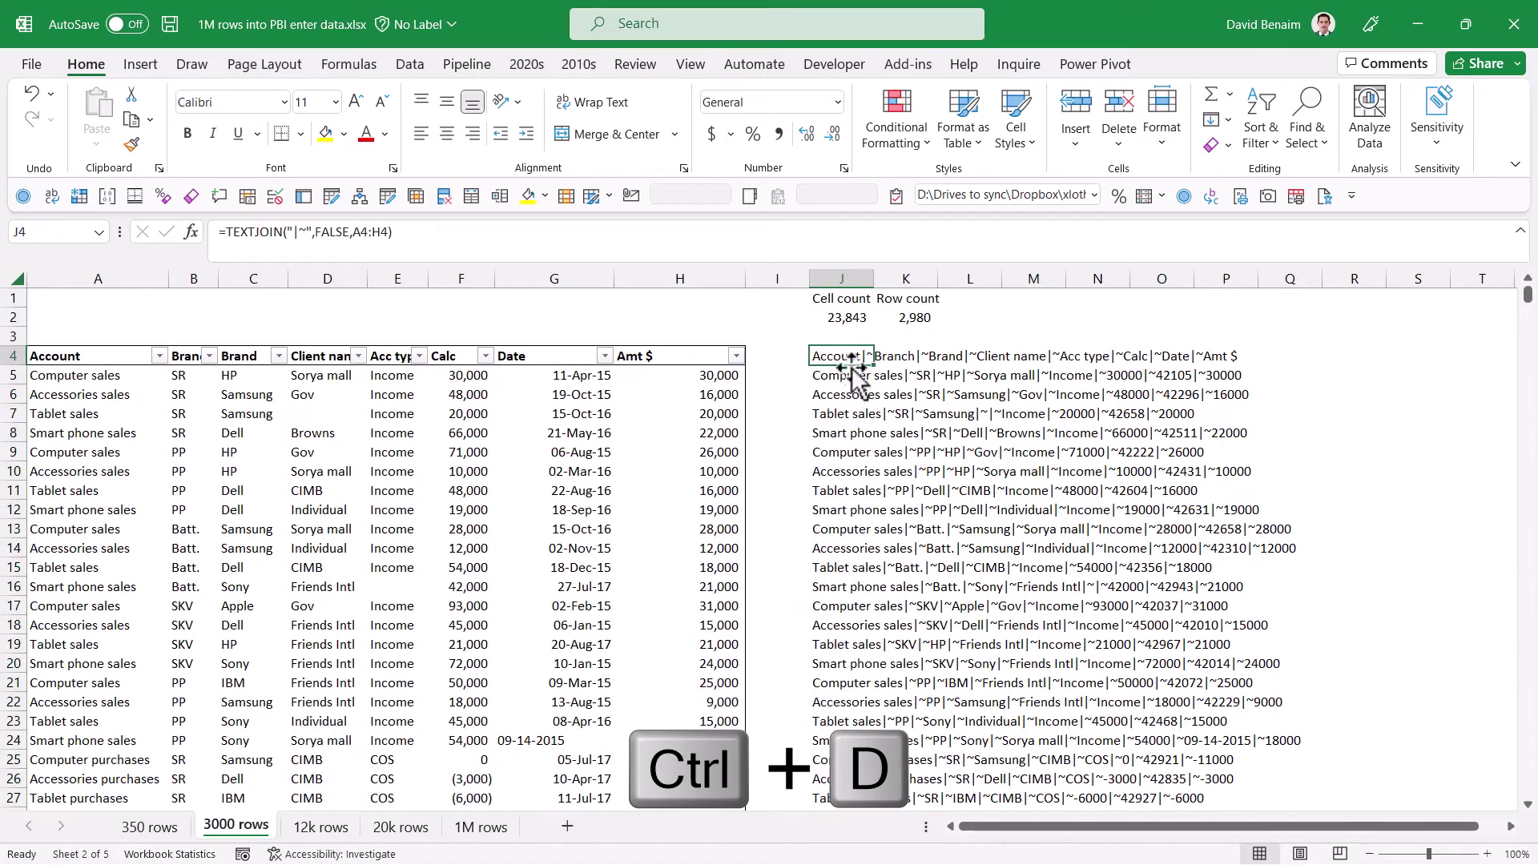
key(ctrl+shift+Down)
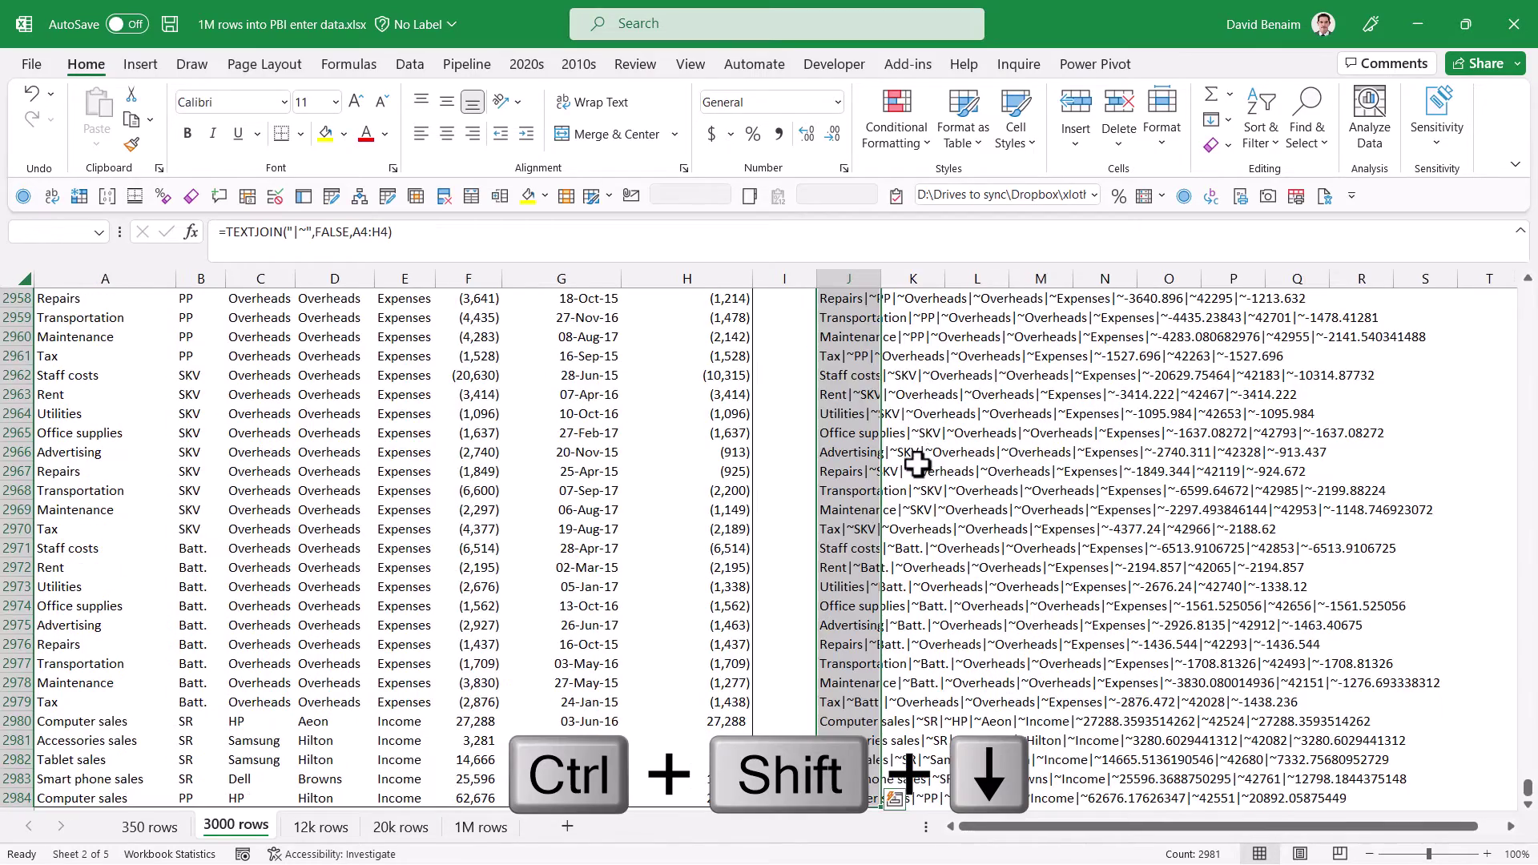
right_click(851, 362)
click(897, 333)
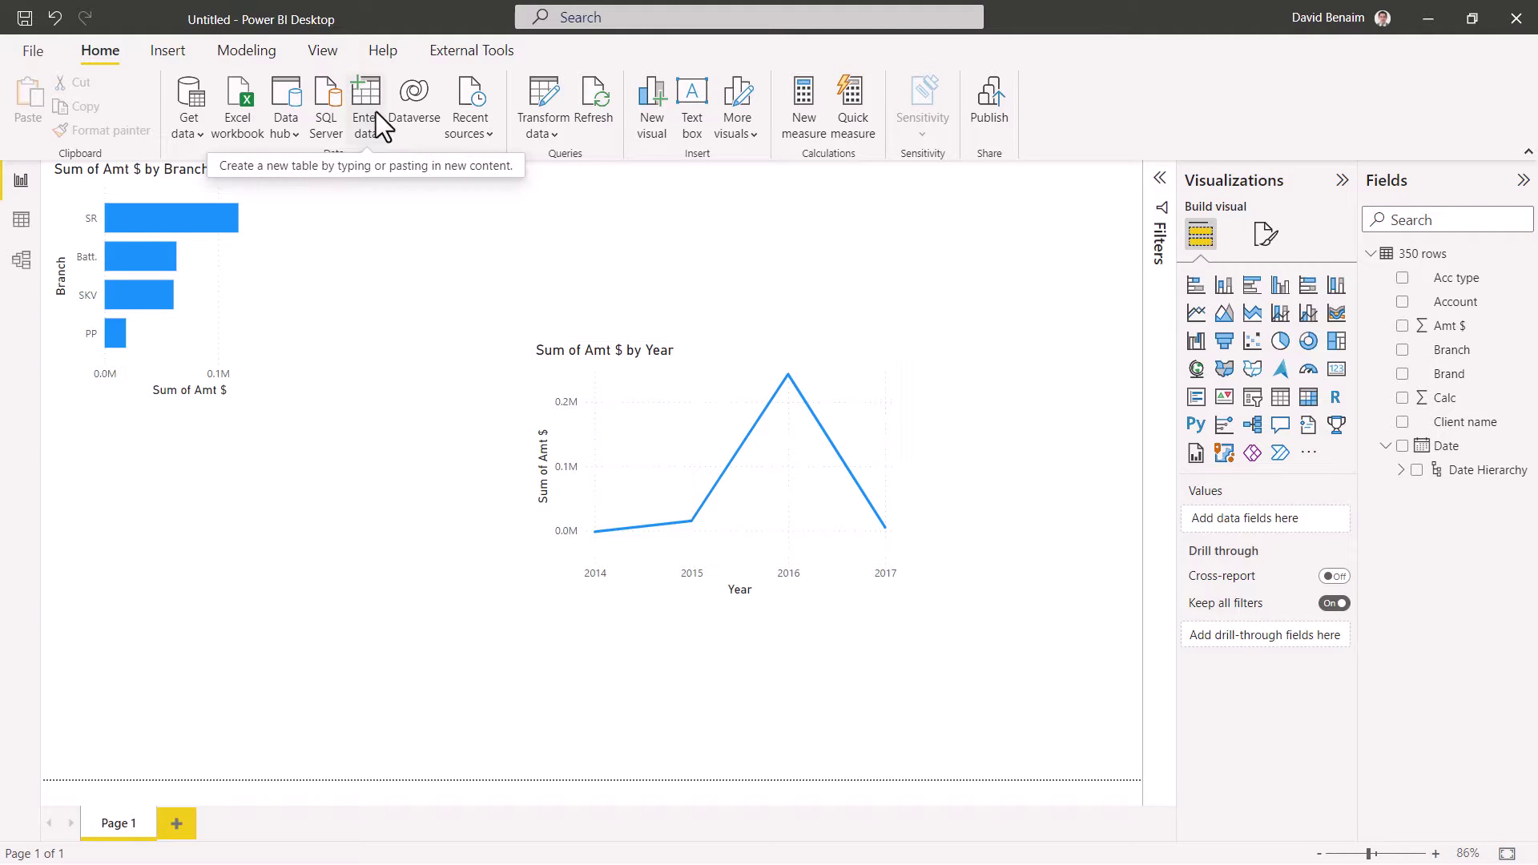
Step: Switch to Power BI, add a second report page and paste the copied column into a new Enter data table
click(184, 823)
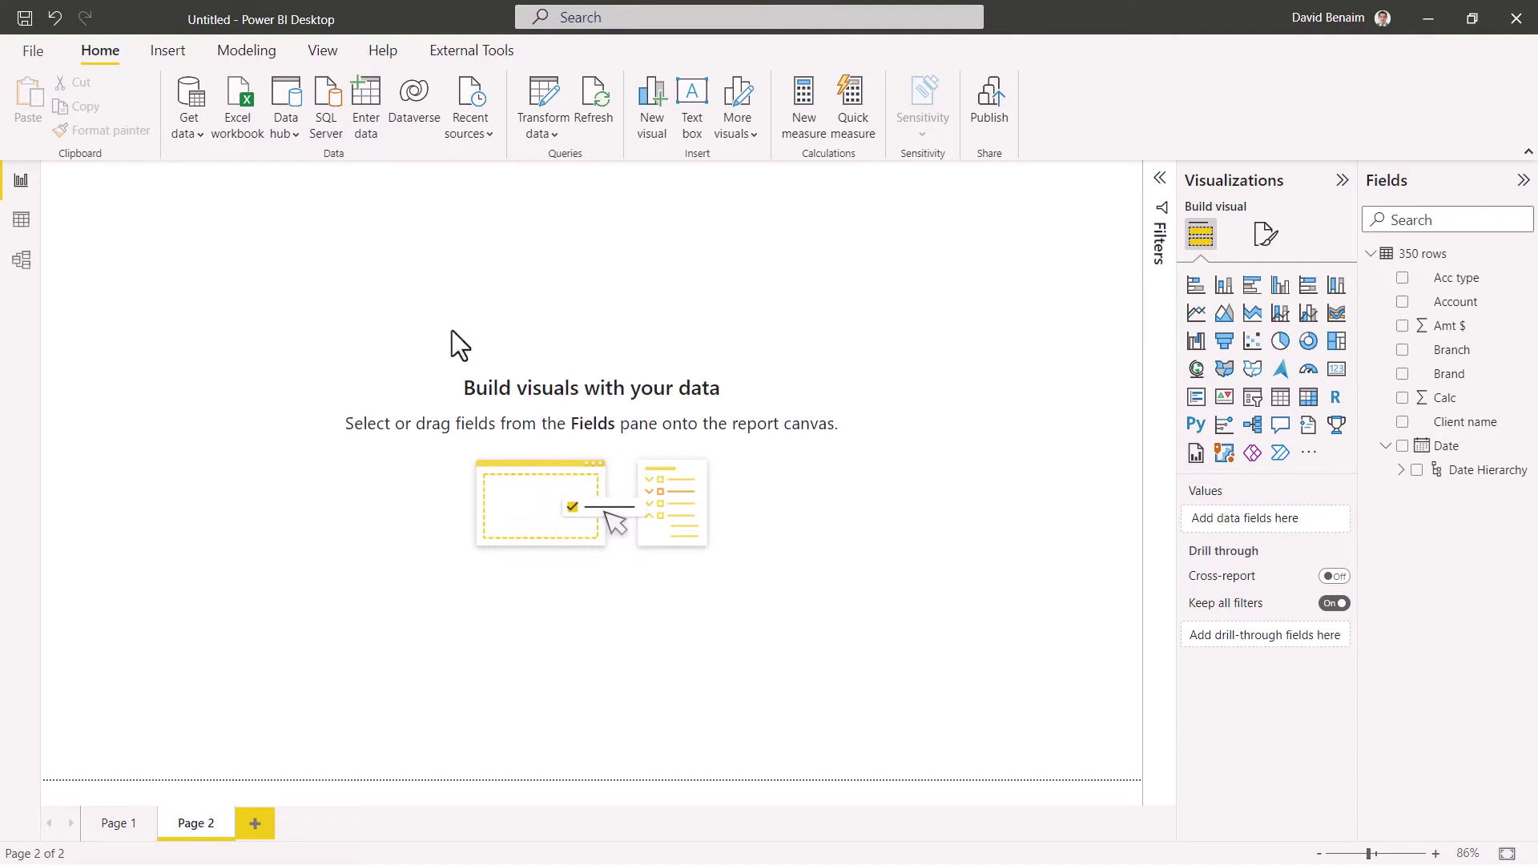
click(368, 109)
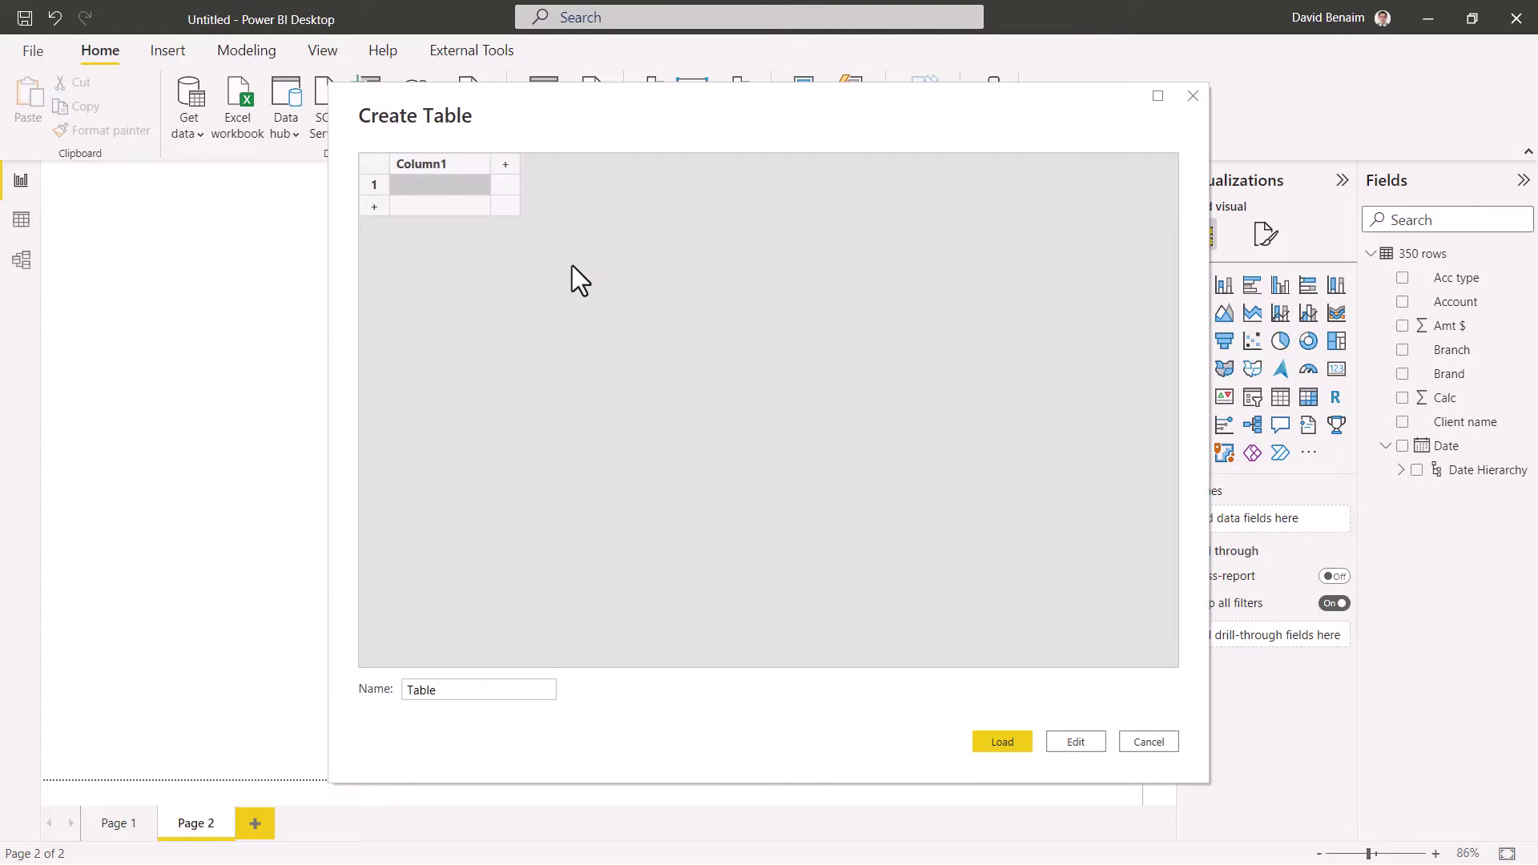
right_click(440, 183)
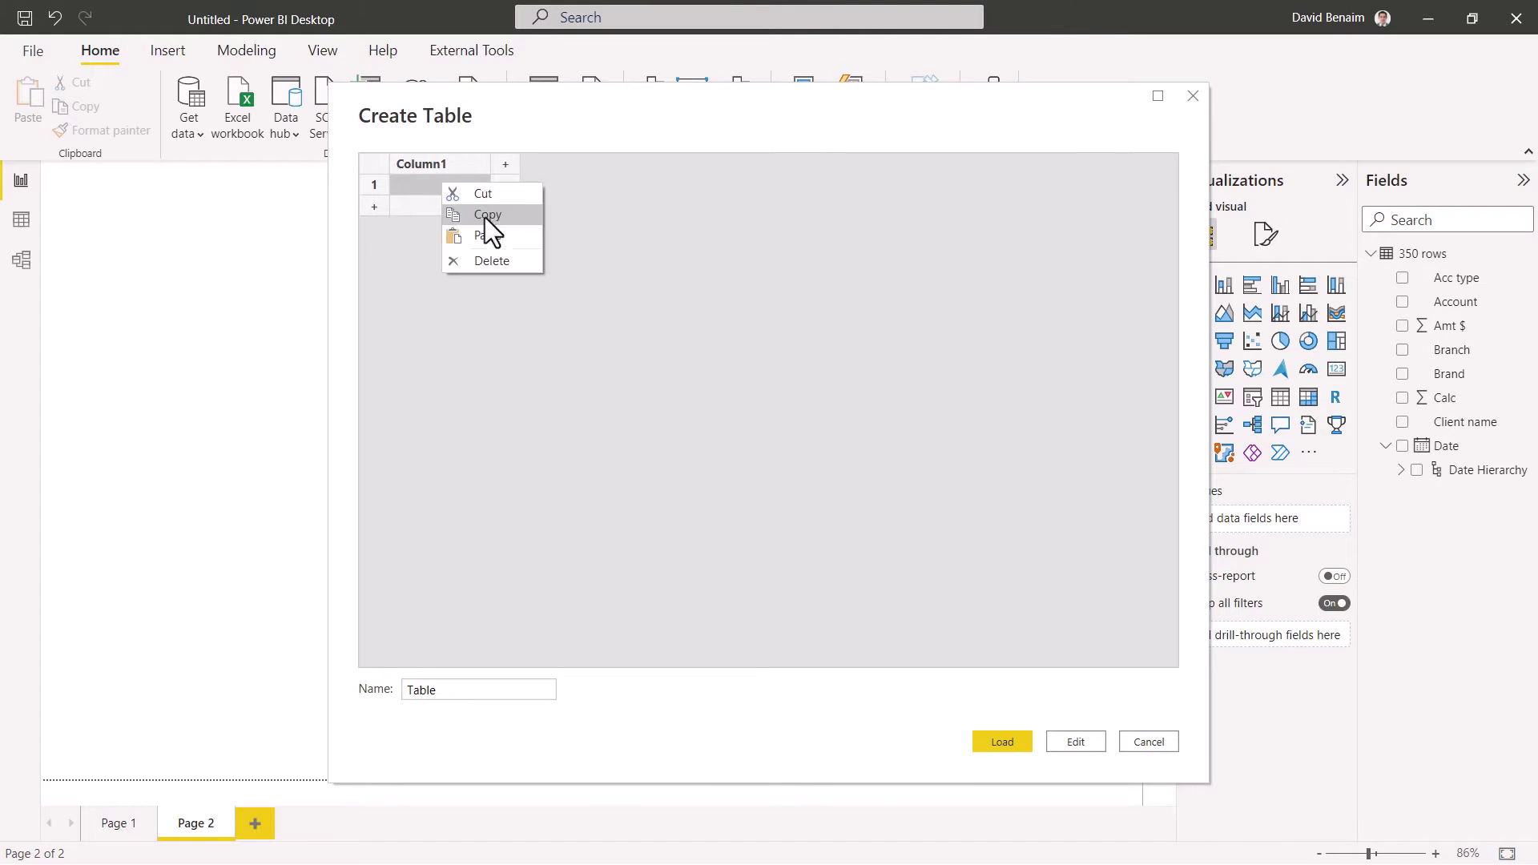
click(497, 235)
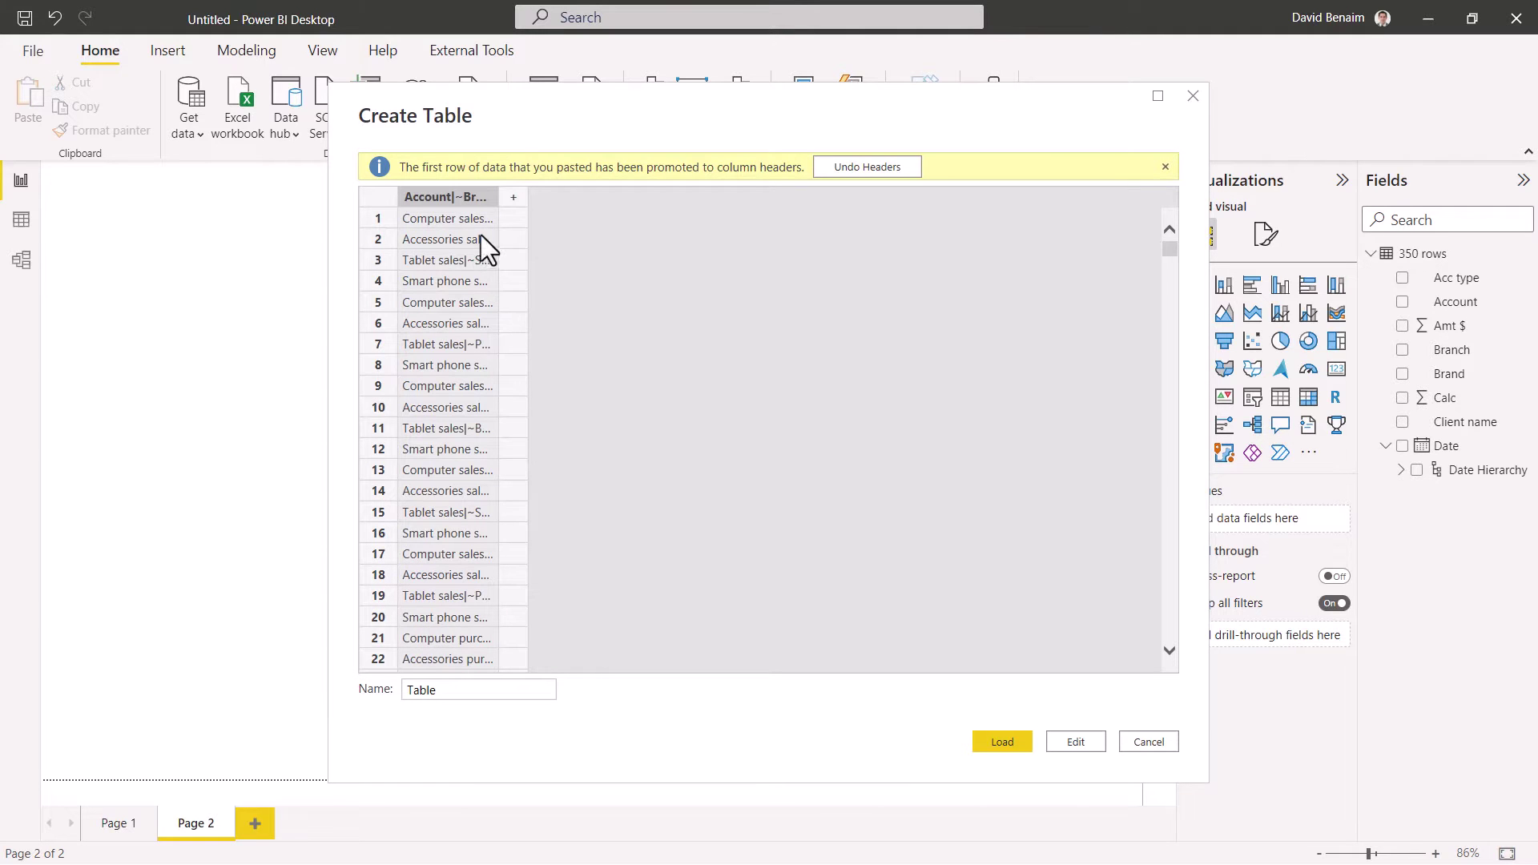
Step: Name the pasted table 3000 rows and load it into the model
double_click(422, 690)
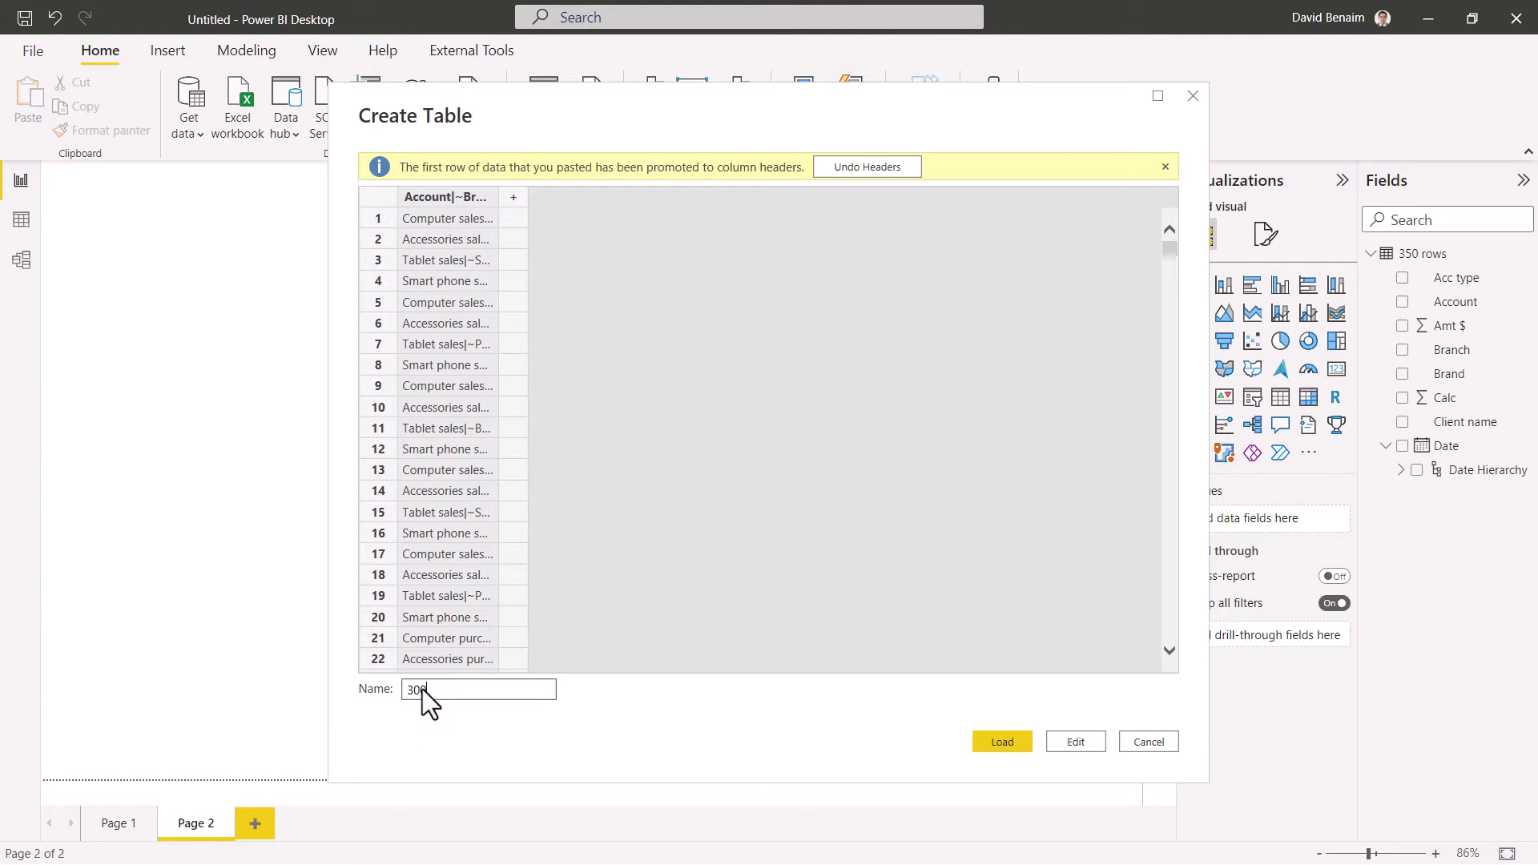
text(3000 rows)
key(Return)
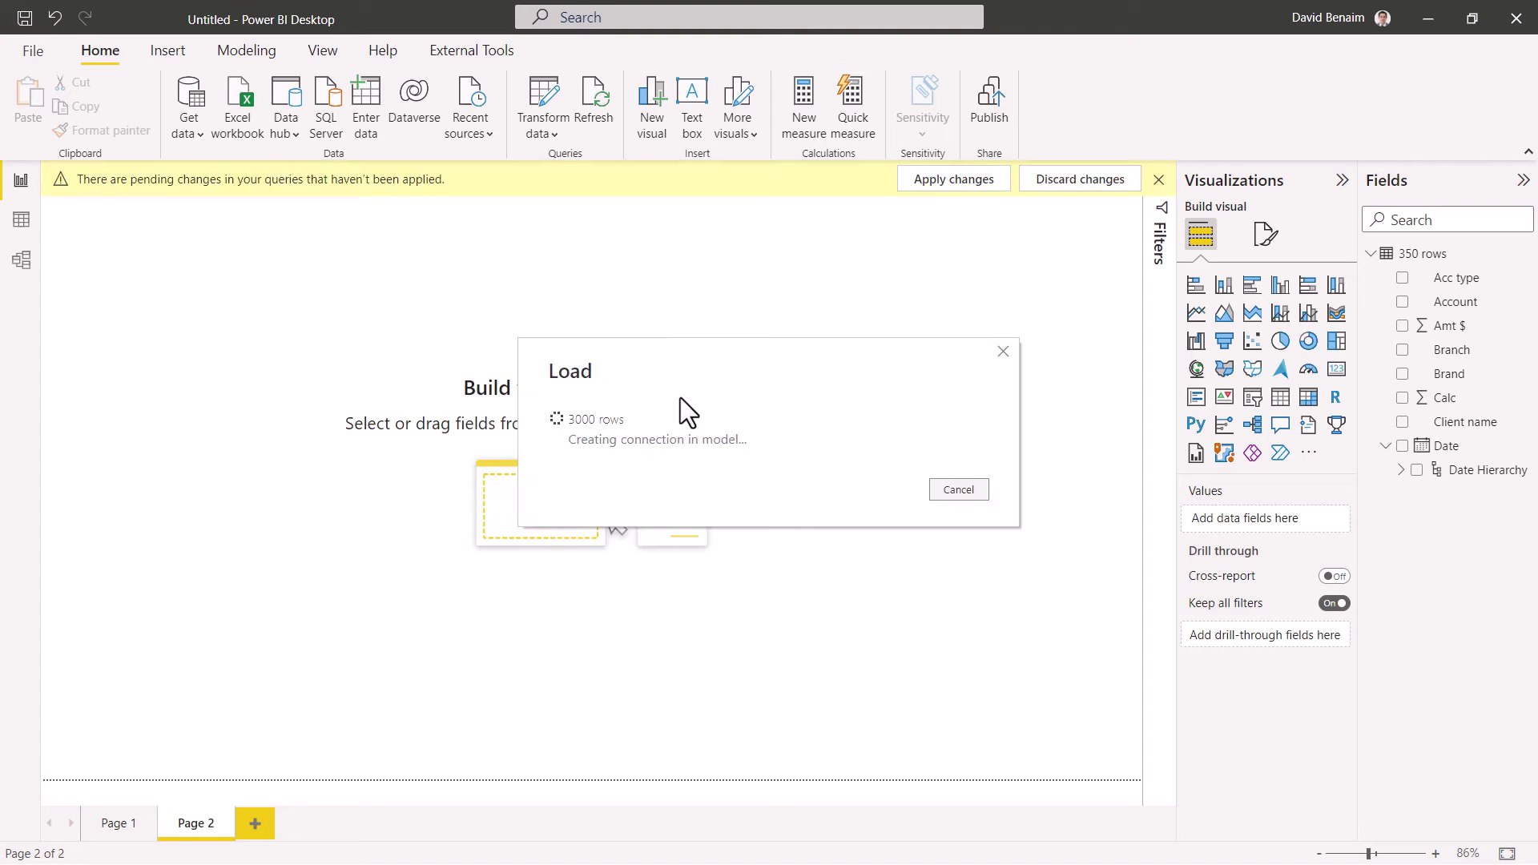
Step: Open the 3000 rows table's query for editing and demote its headers to the first row
click(1467, 279)
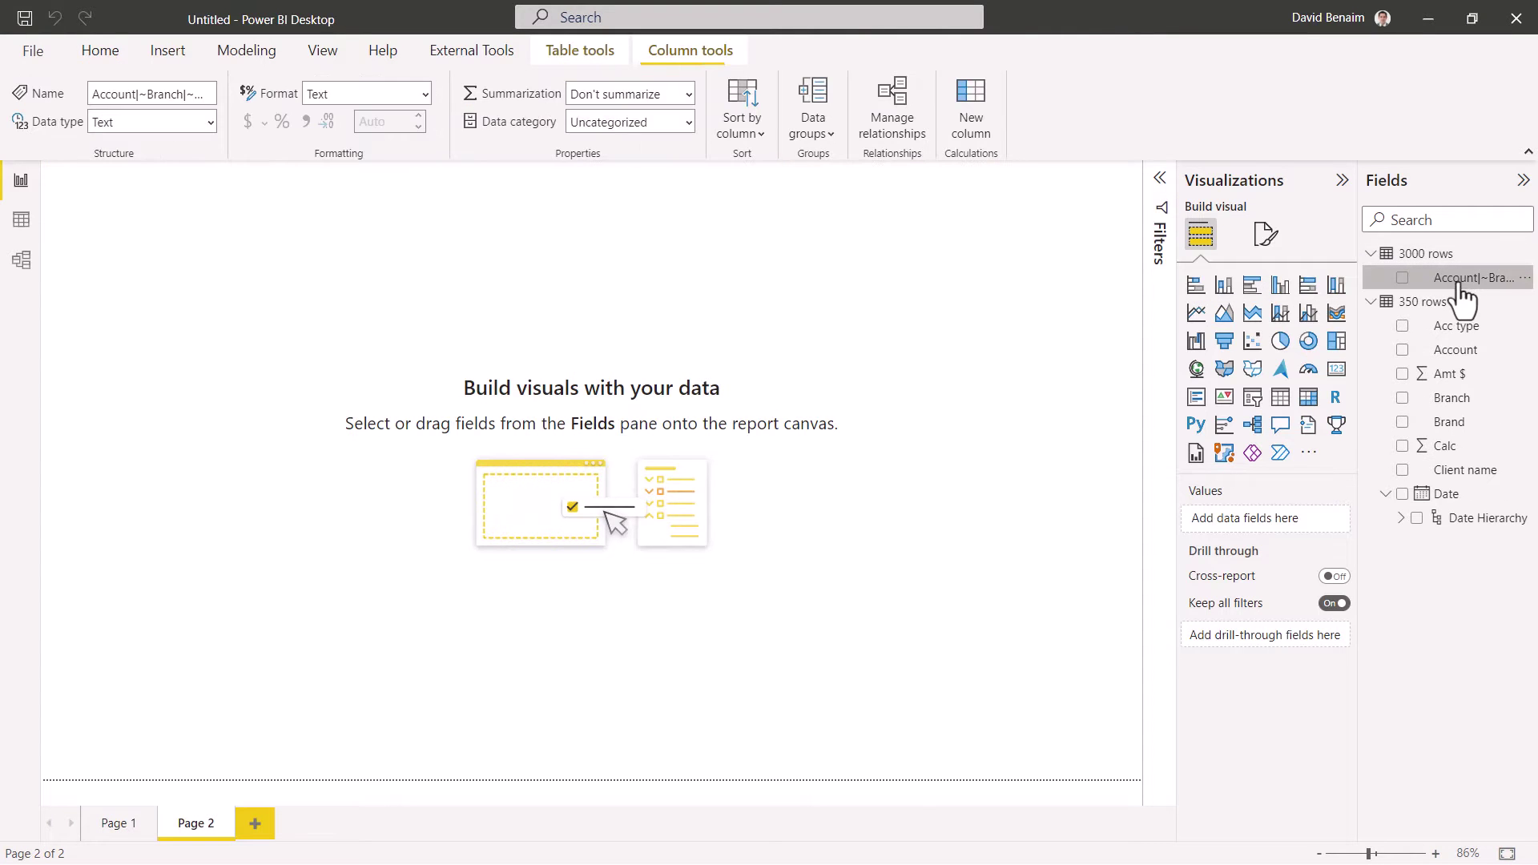
drag(1357, 253, 1195, 253)
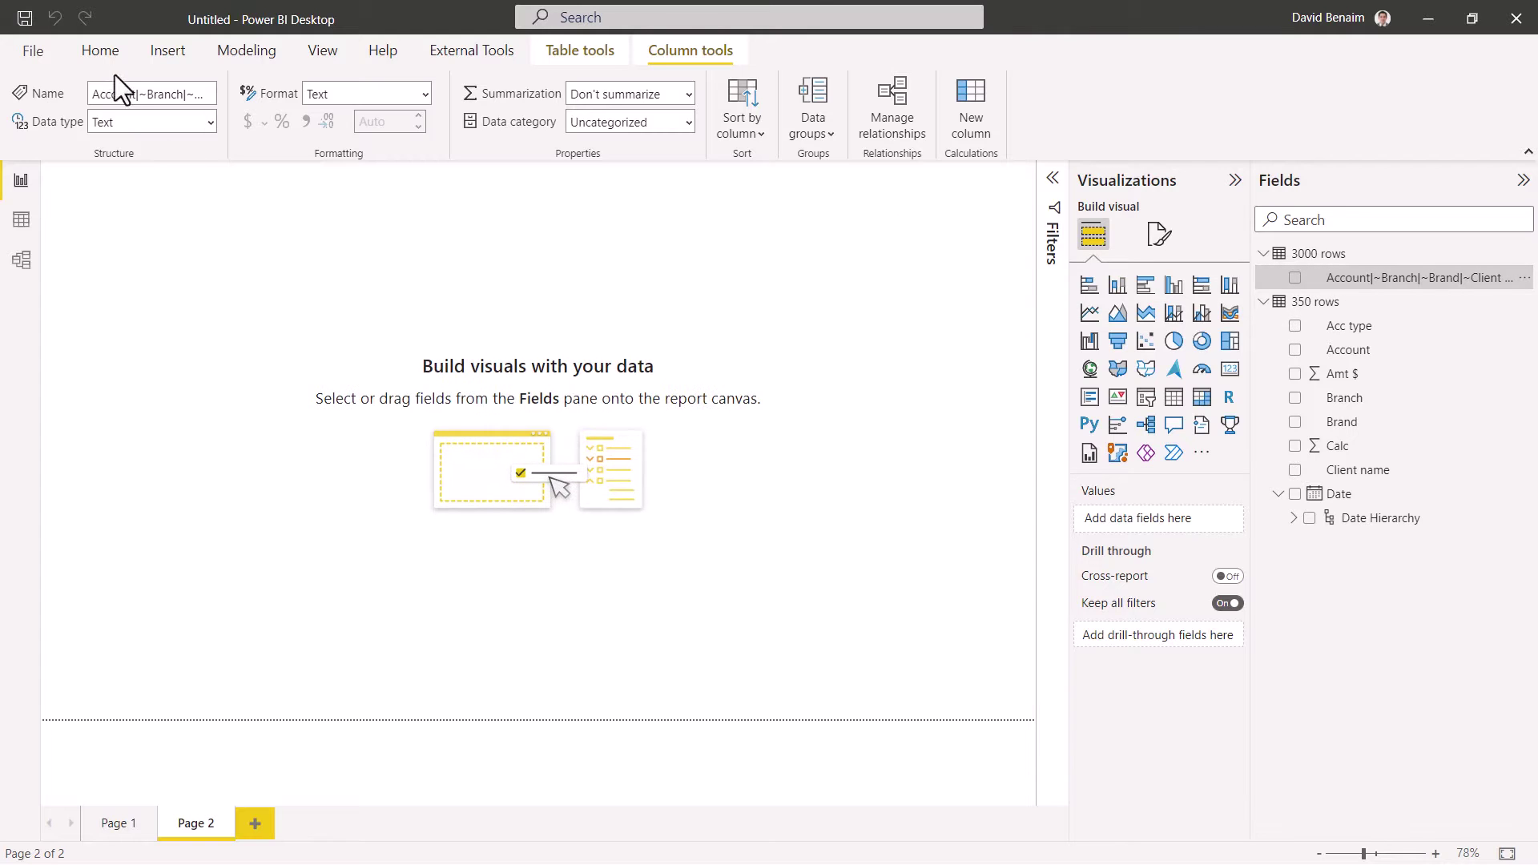
click(100, 50)
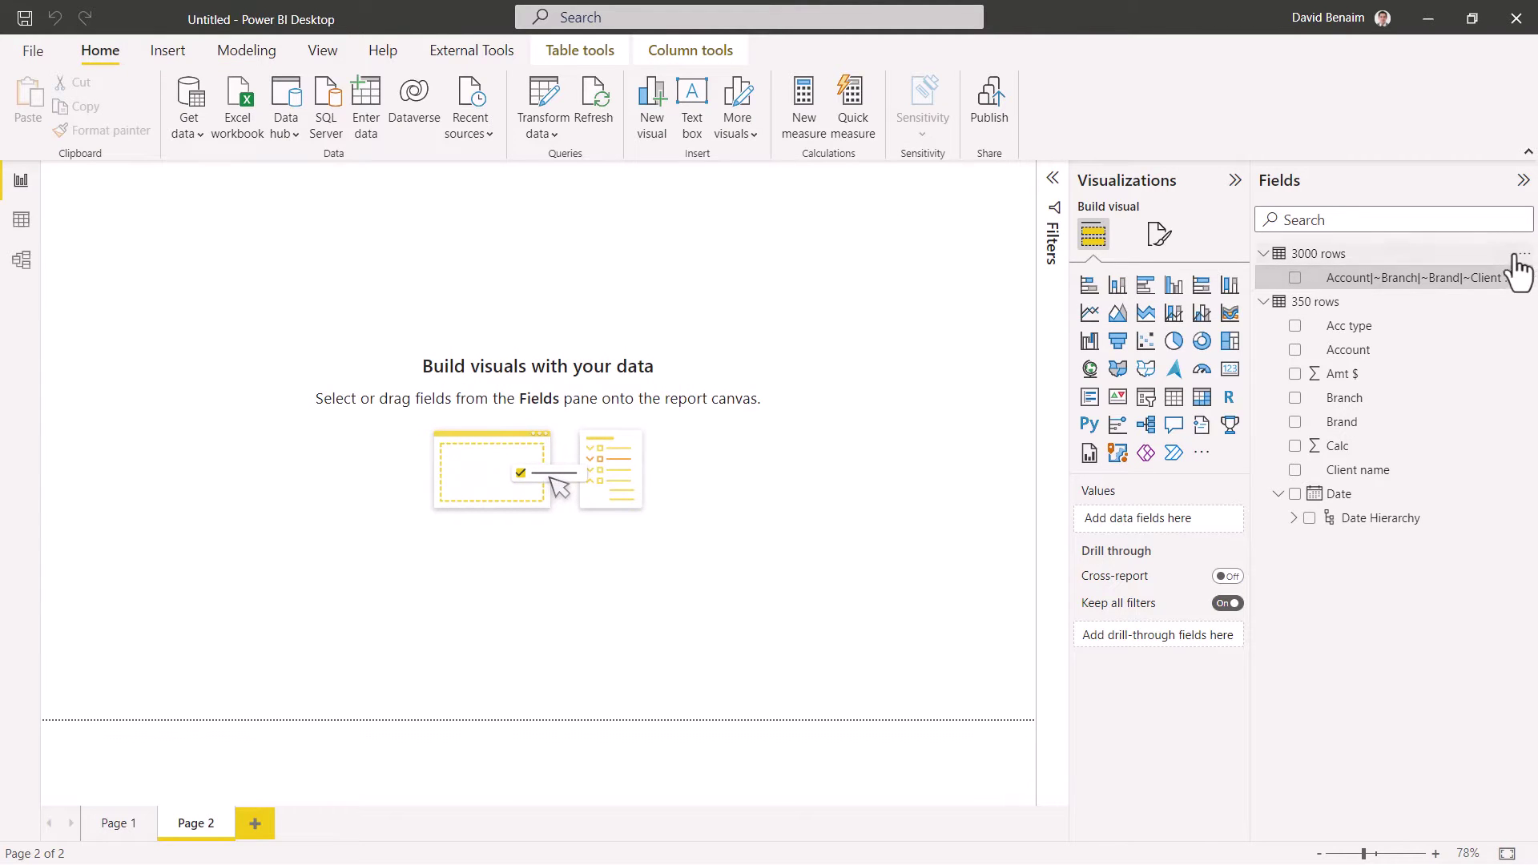
click(1525, 256)
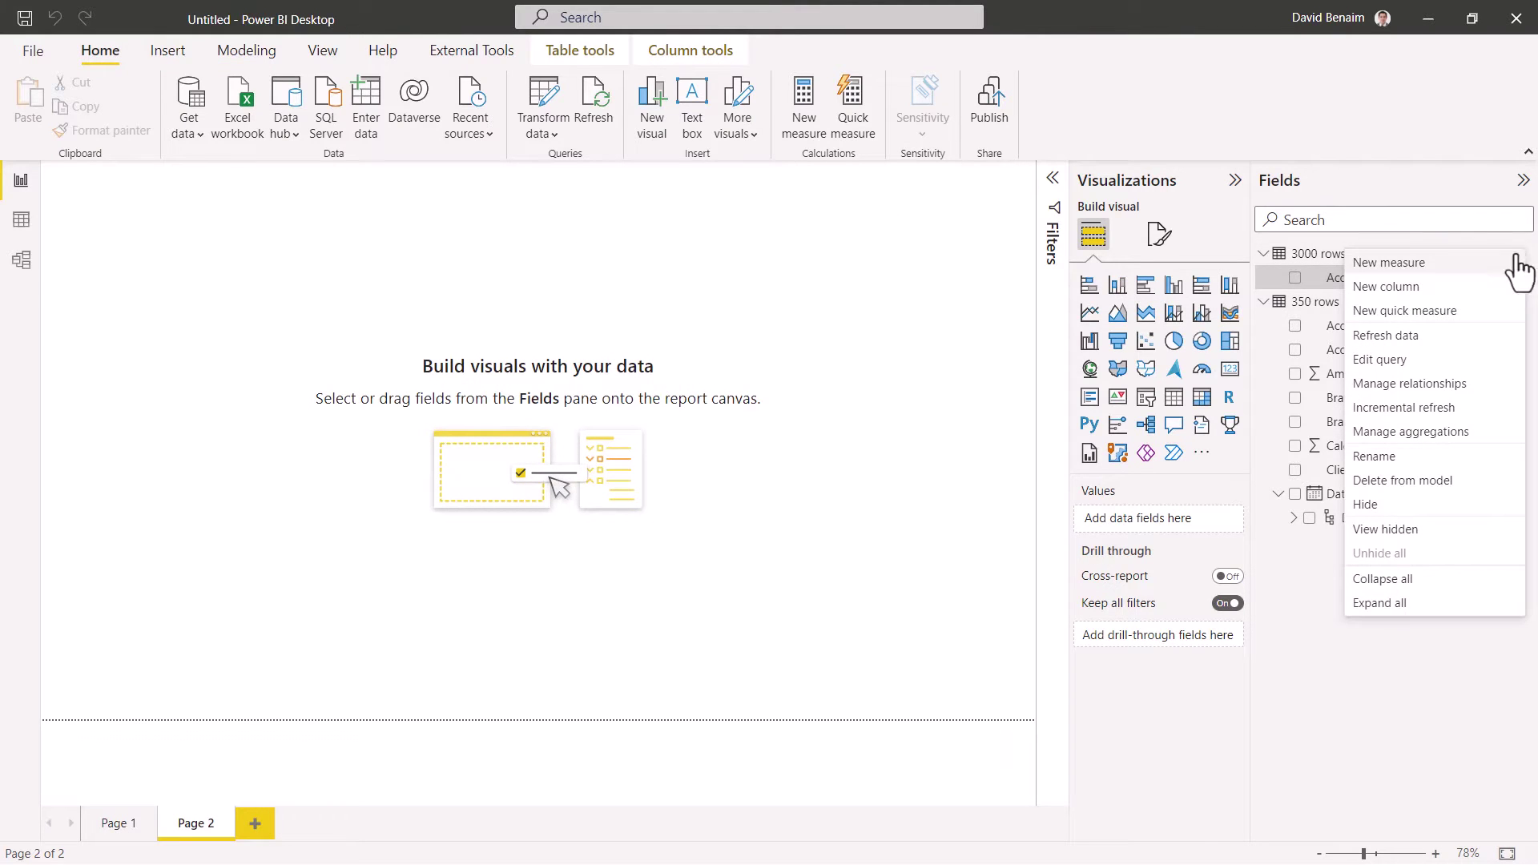
click(1415, 362)
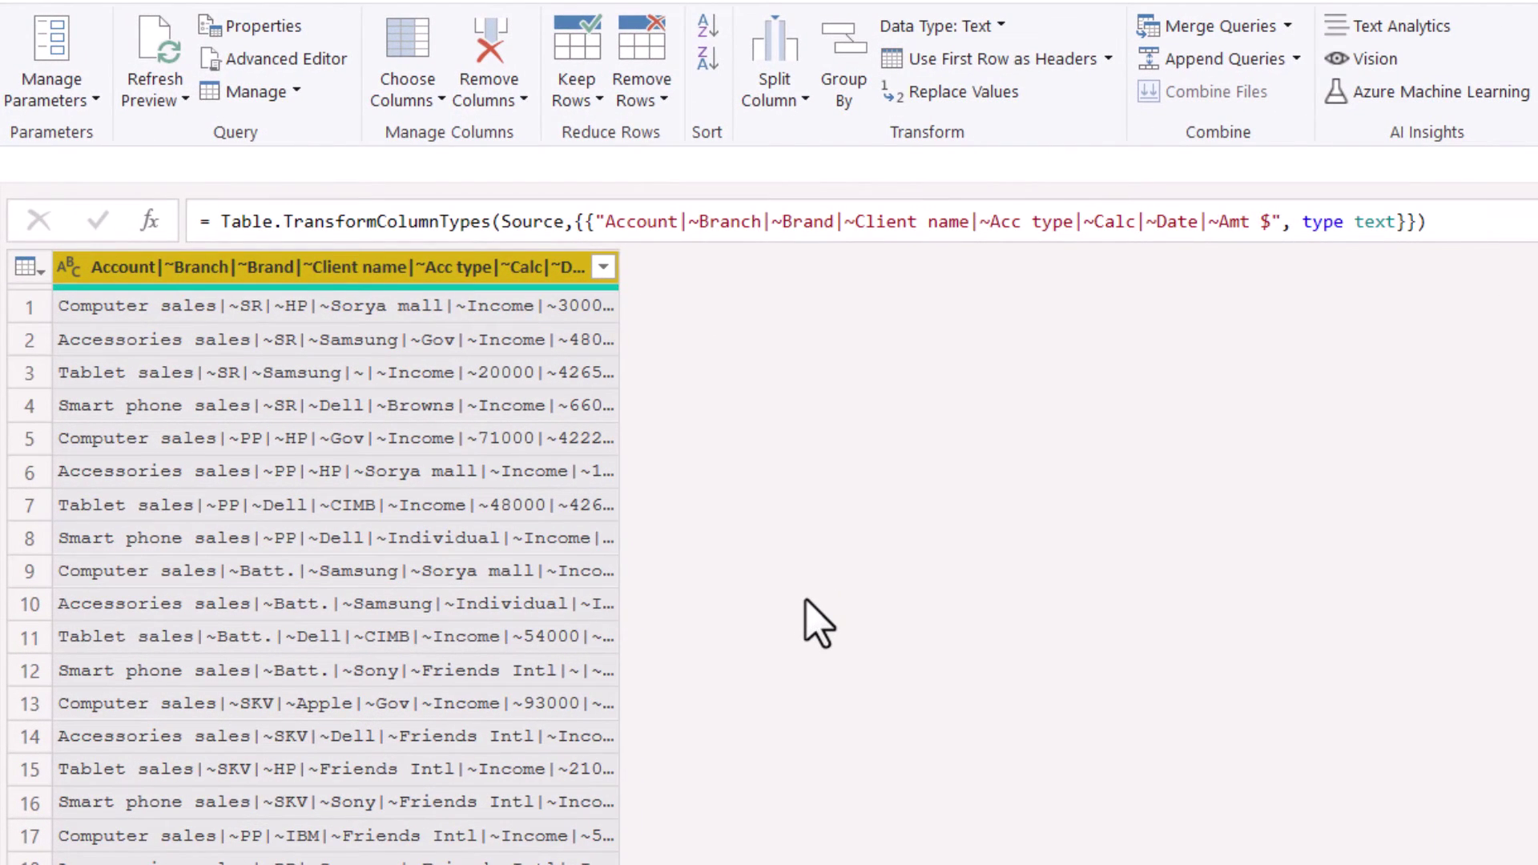
click(1109, 59)
click(1110, 128)
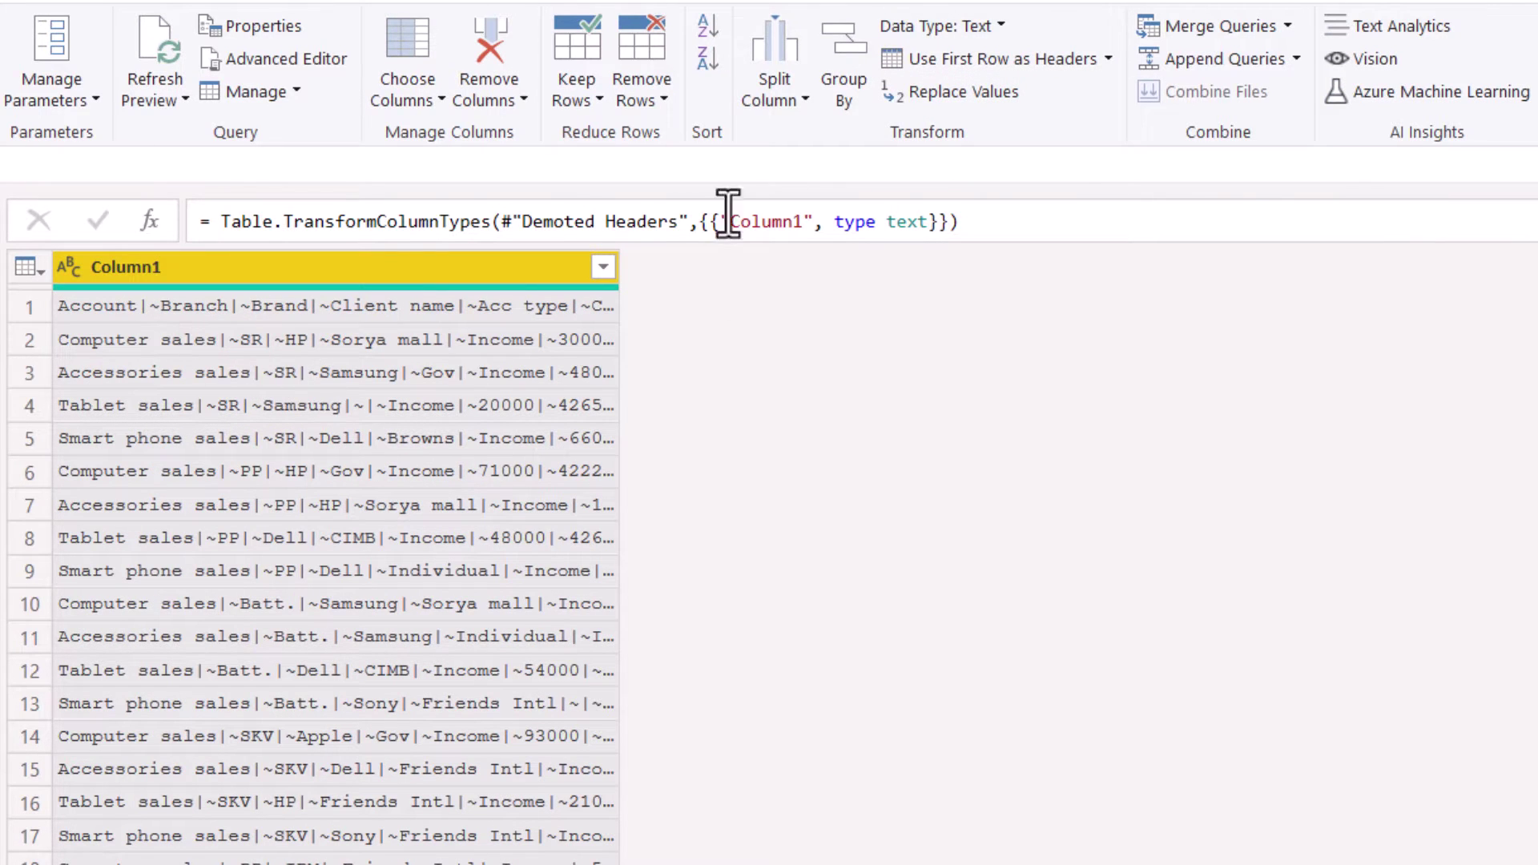
Step: Split Column1 at each occurrence of the custom delimiter |~ and use the first row as headers
click(773, 96)
click(813, 132)
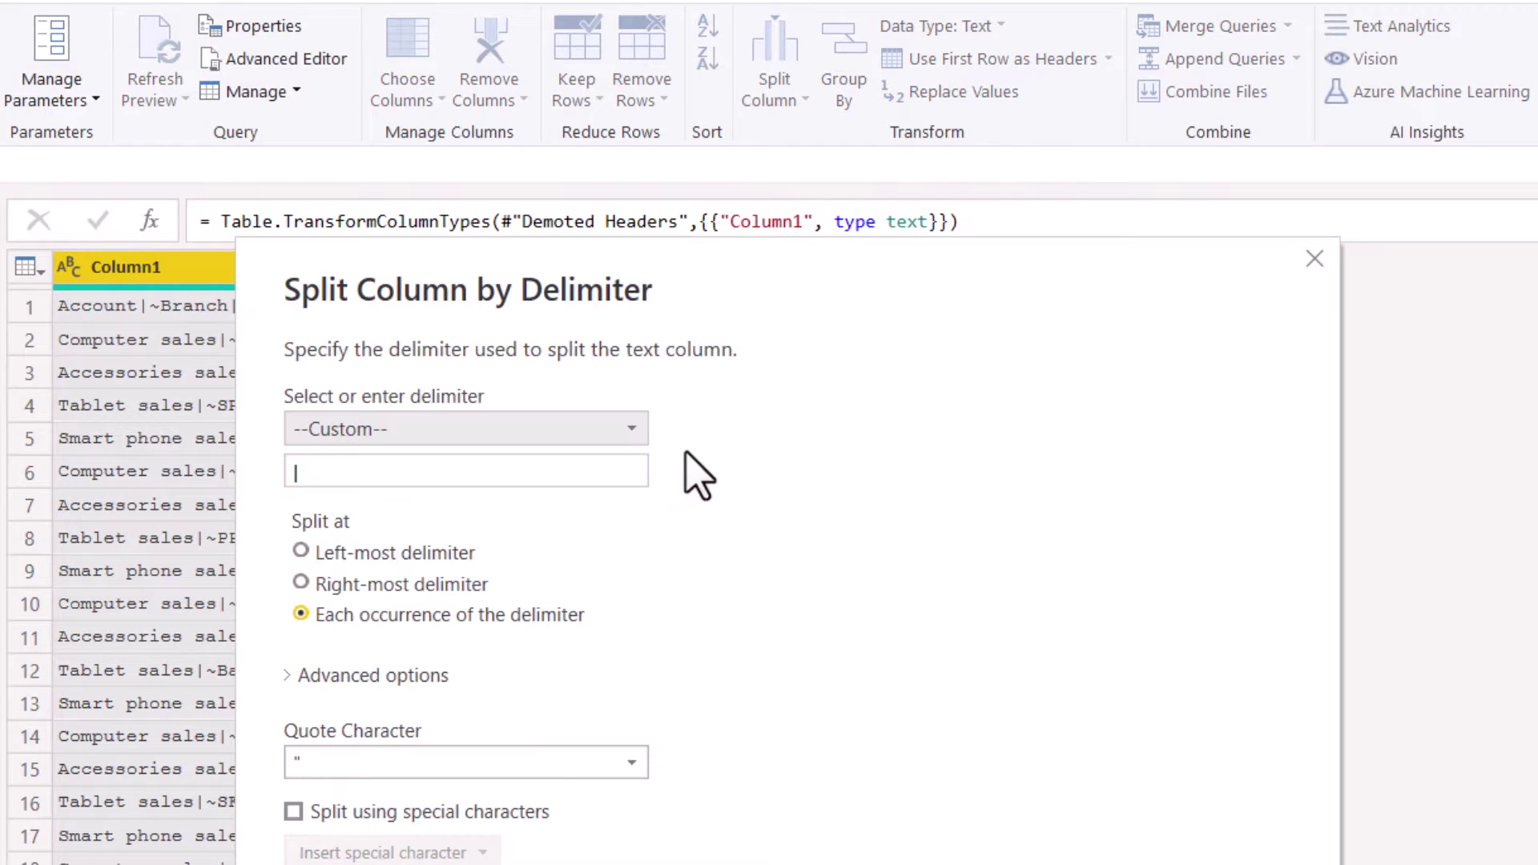
click(408, 474)
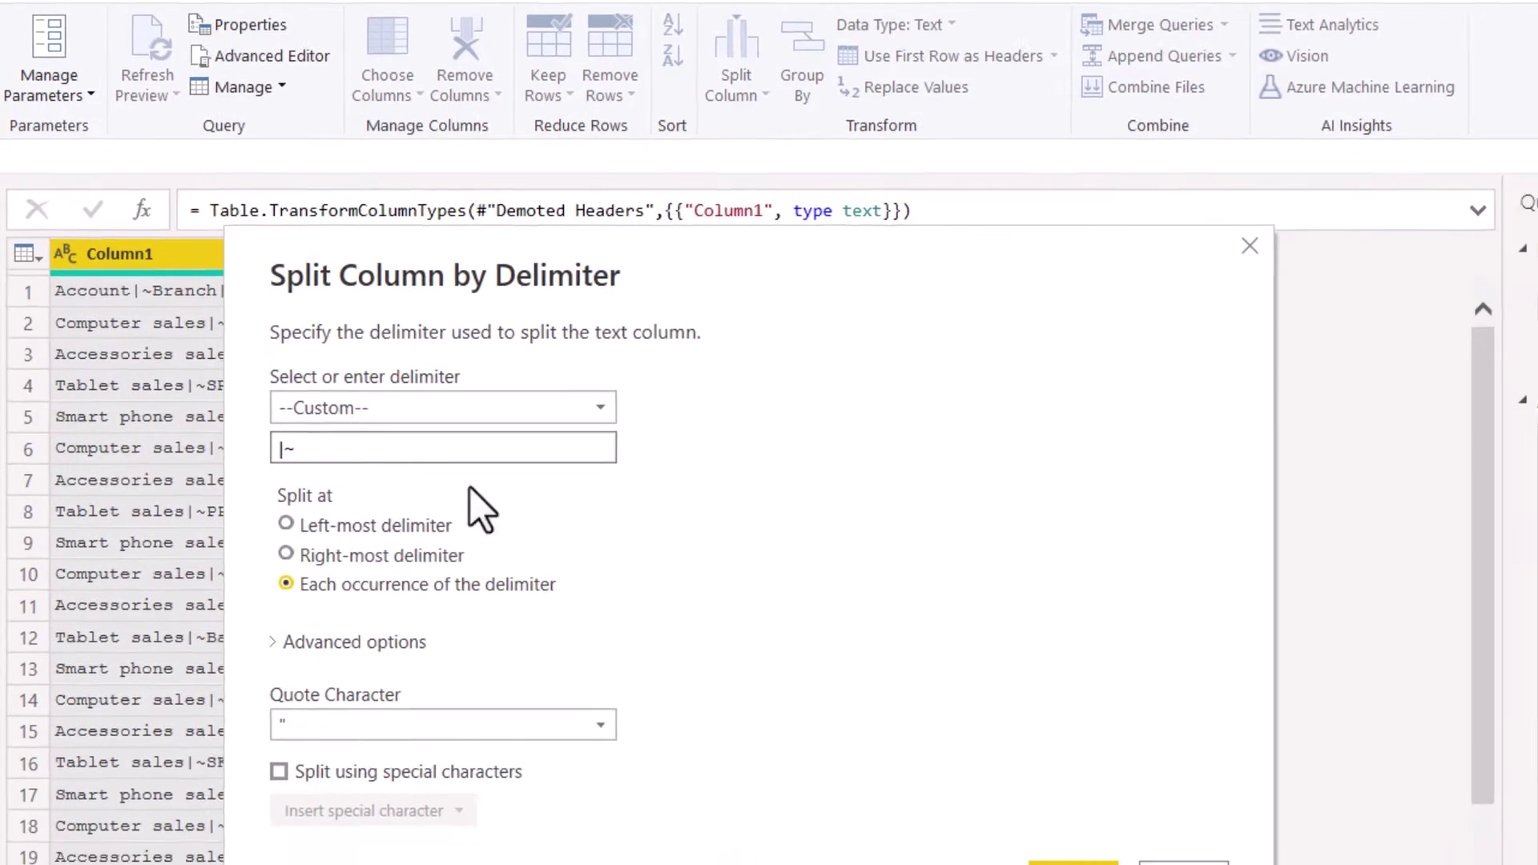
click(1007, 804)
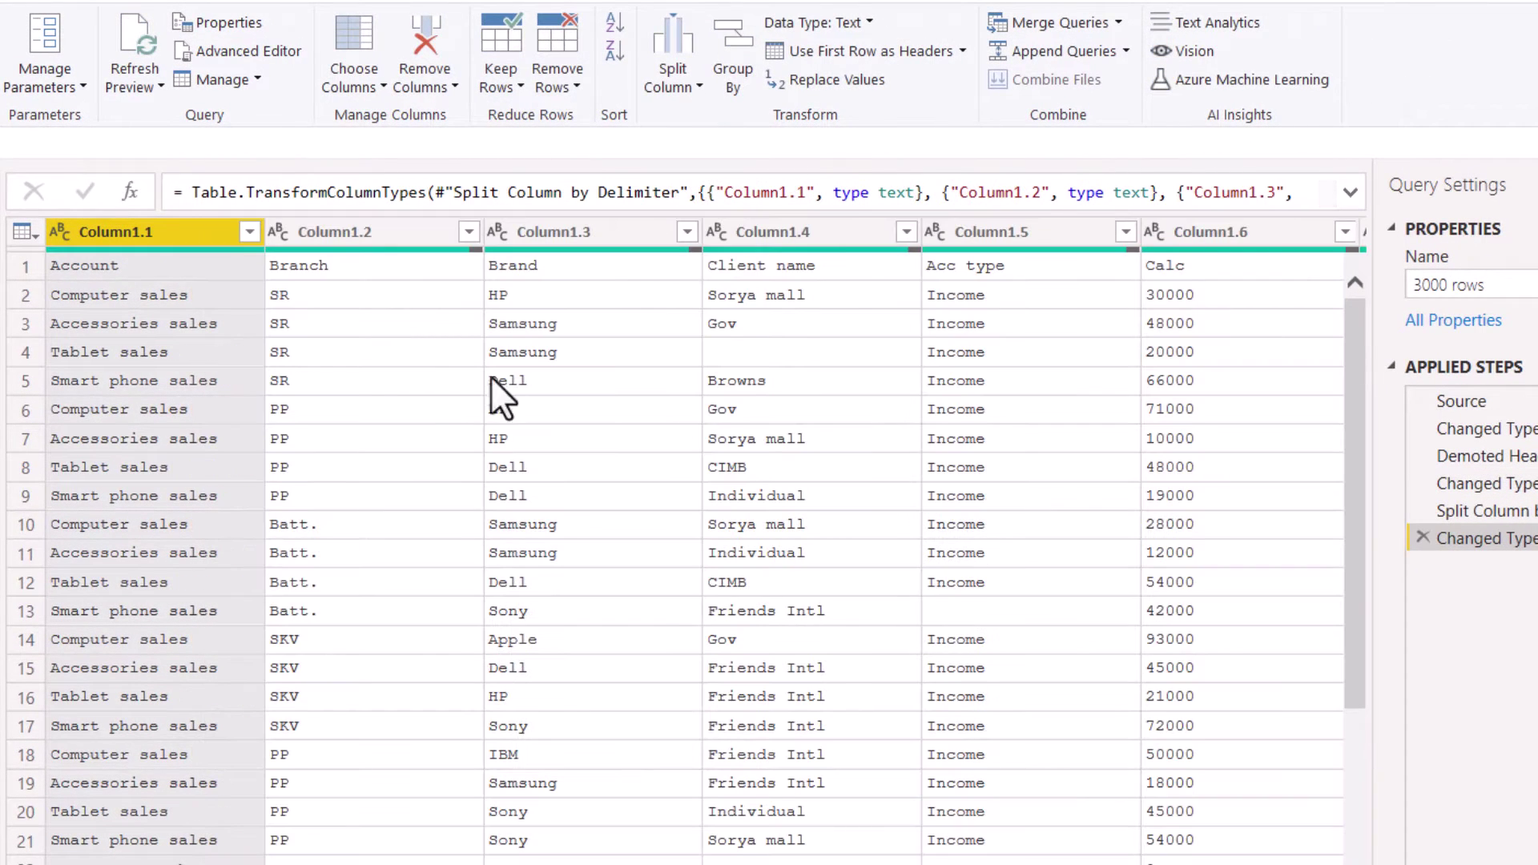
click(855, 52)
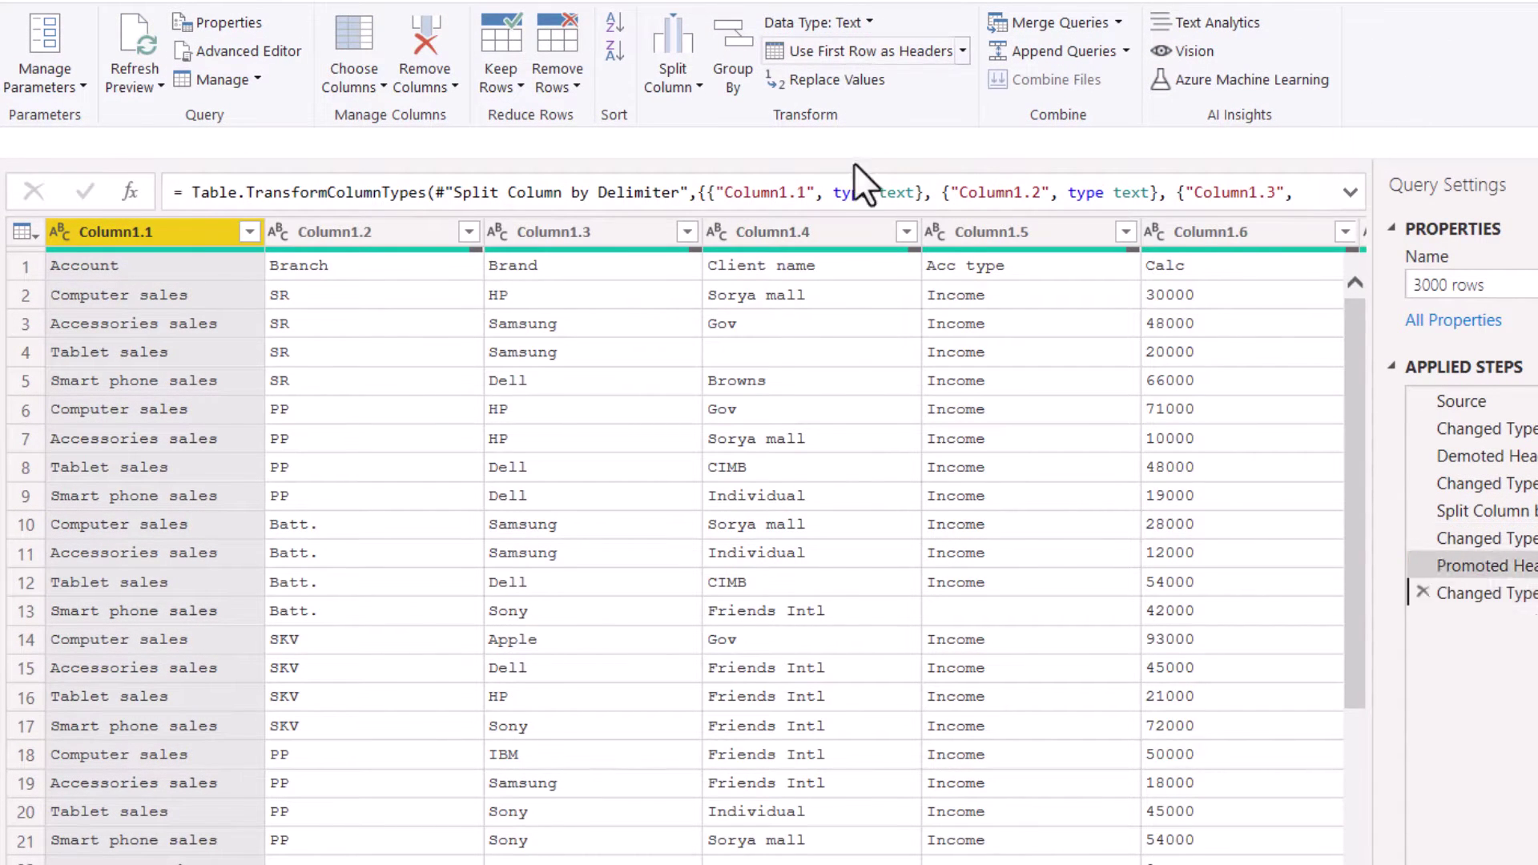
Step: Examine the data types of the Calc, Date and Amt $ columns and the values in the Date column
scroll(681, 521, right, 5)
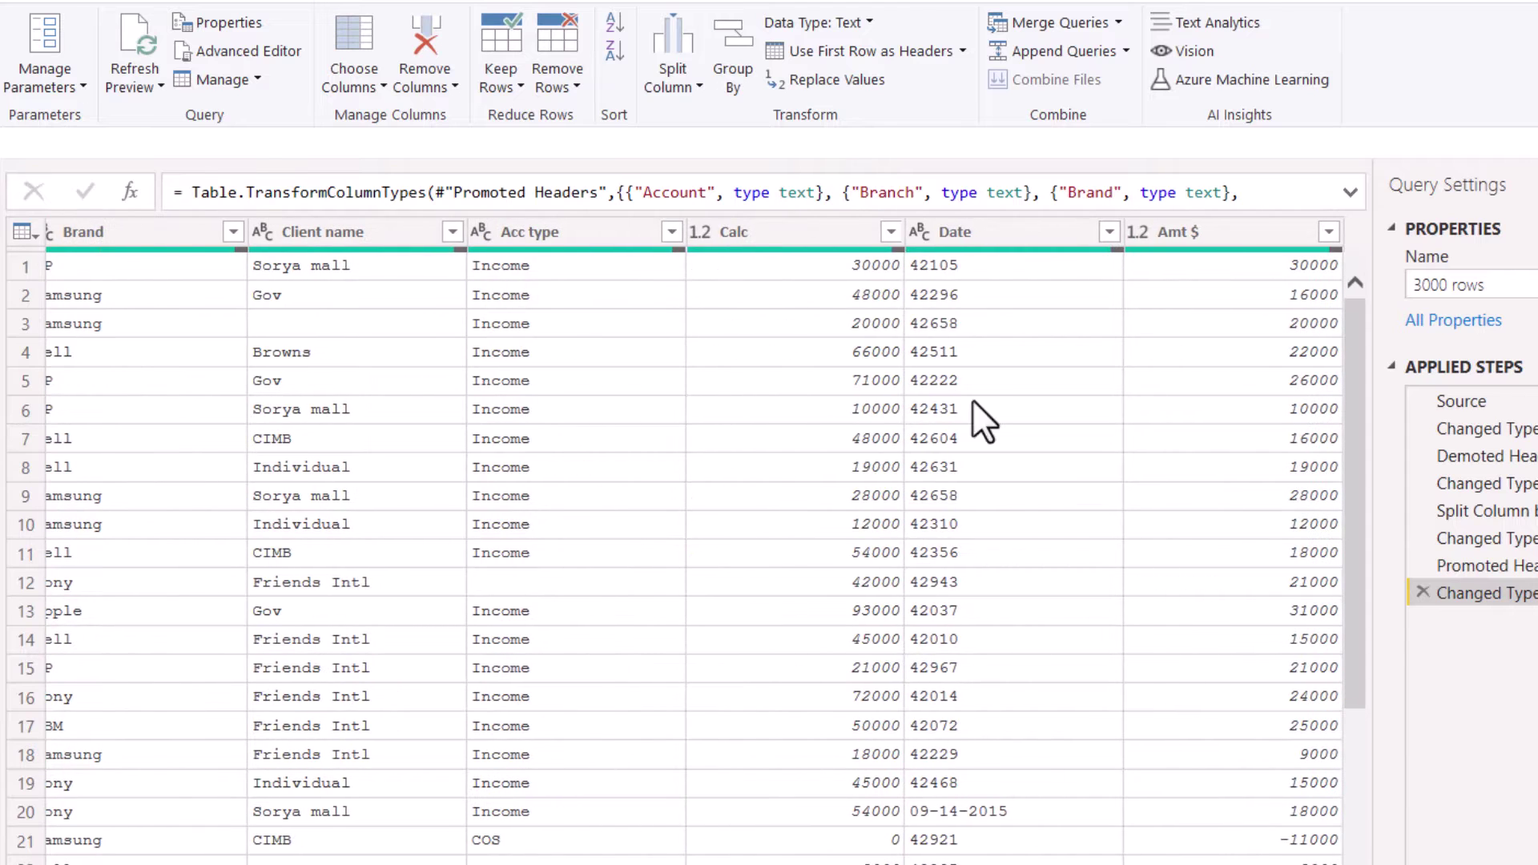
click(827, 238)
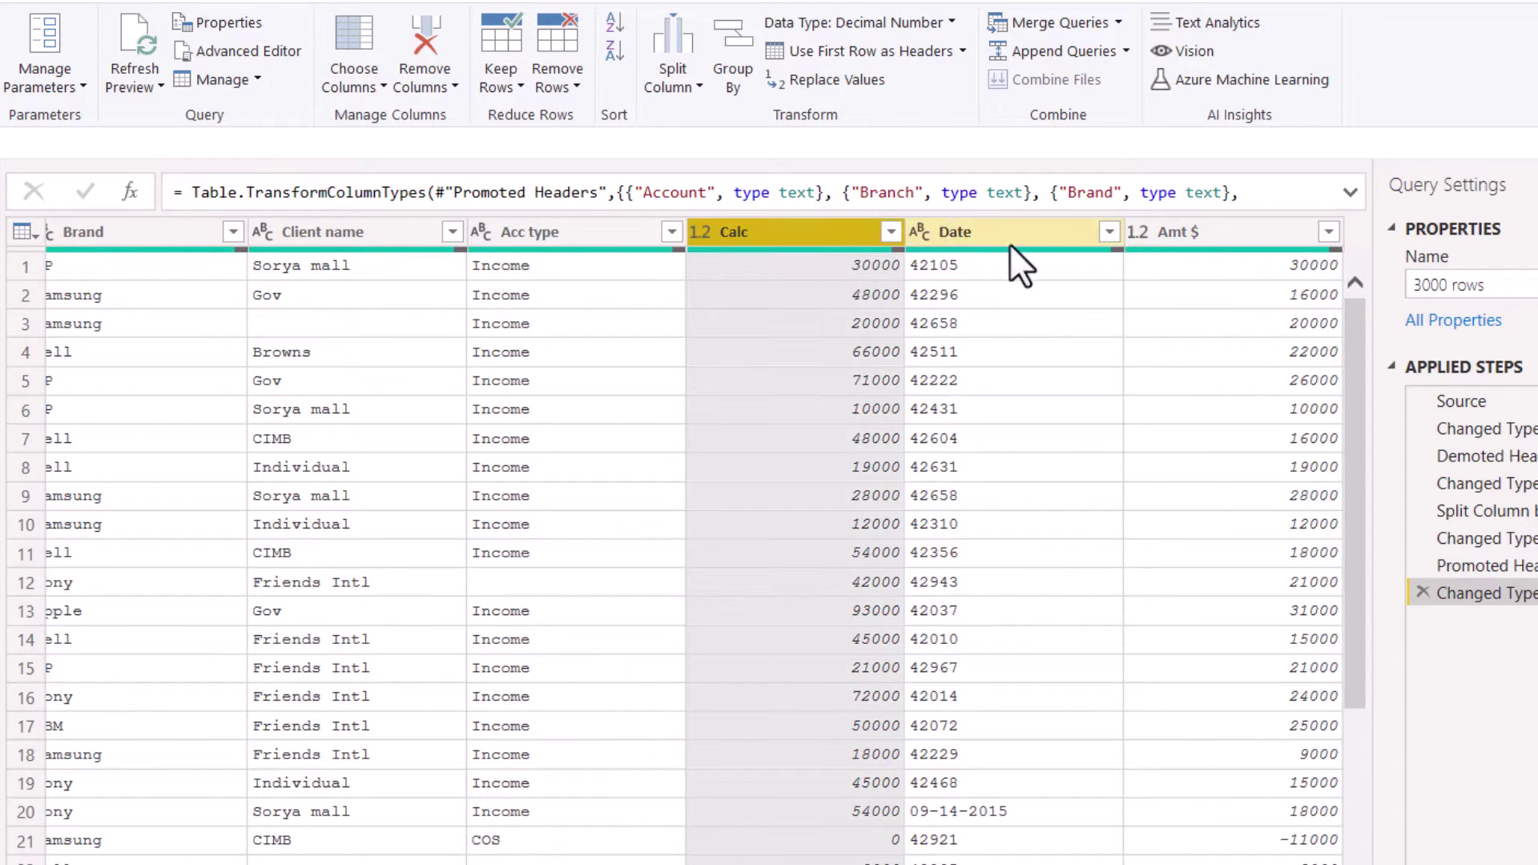
click(1234, 233)
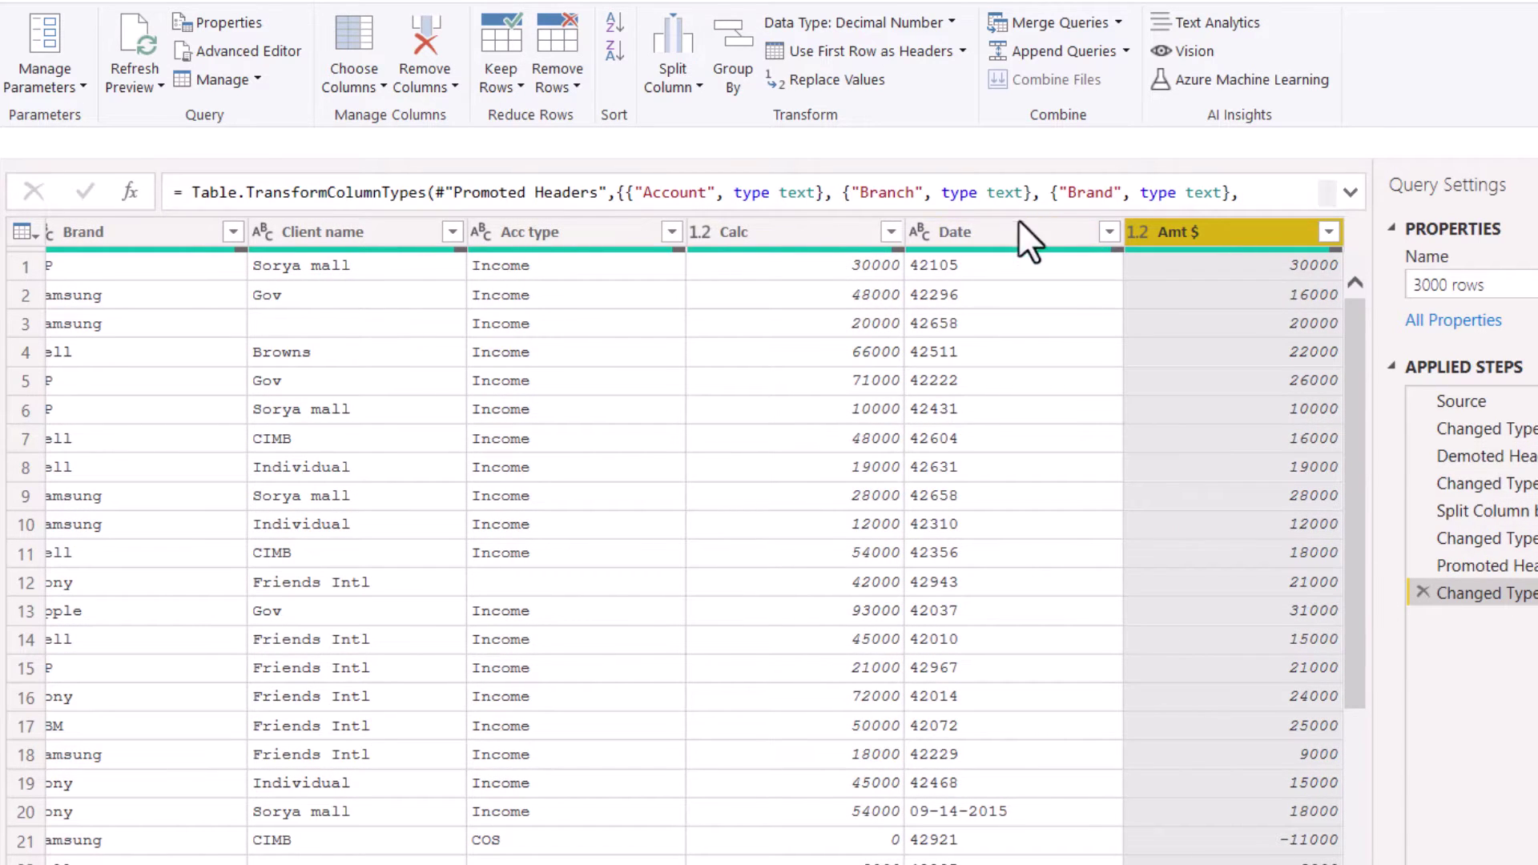
click(759, 234)
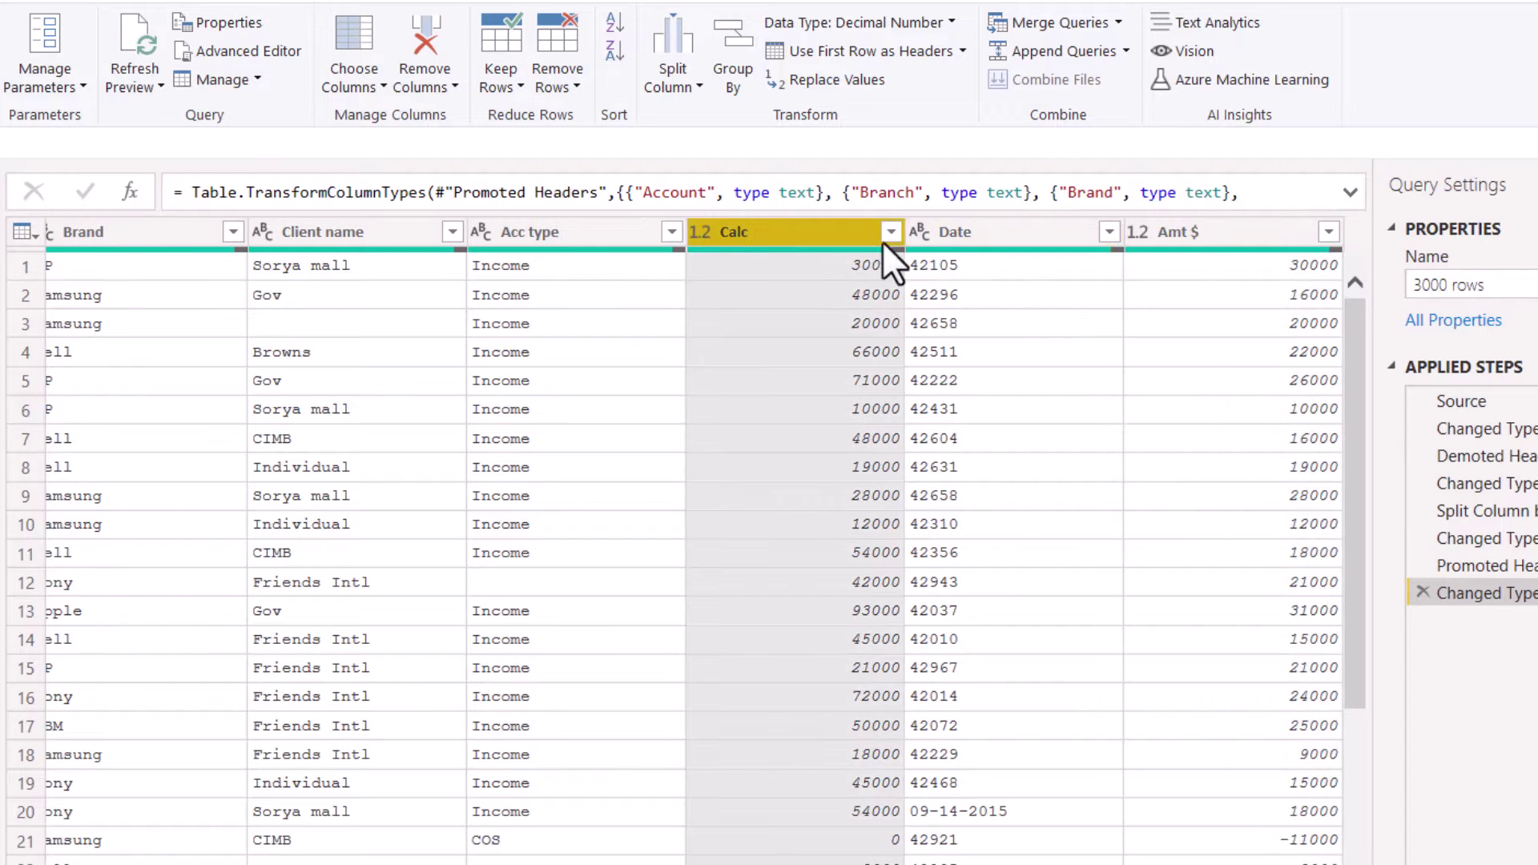
click(979, 234)
scroll(1003, 481, down, 7)
scroll(1003, 481, down, 14)
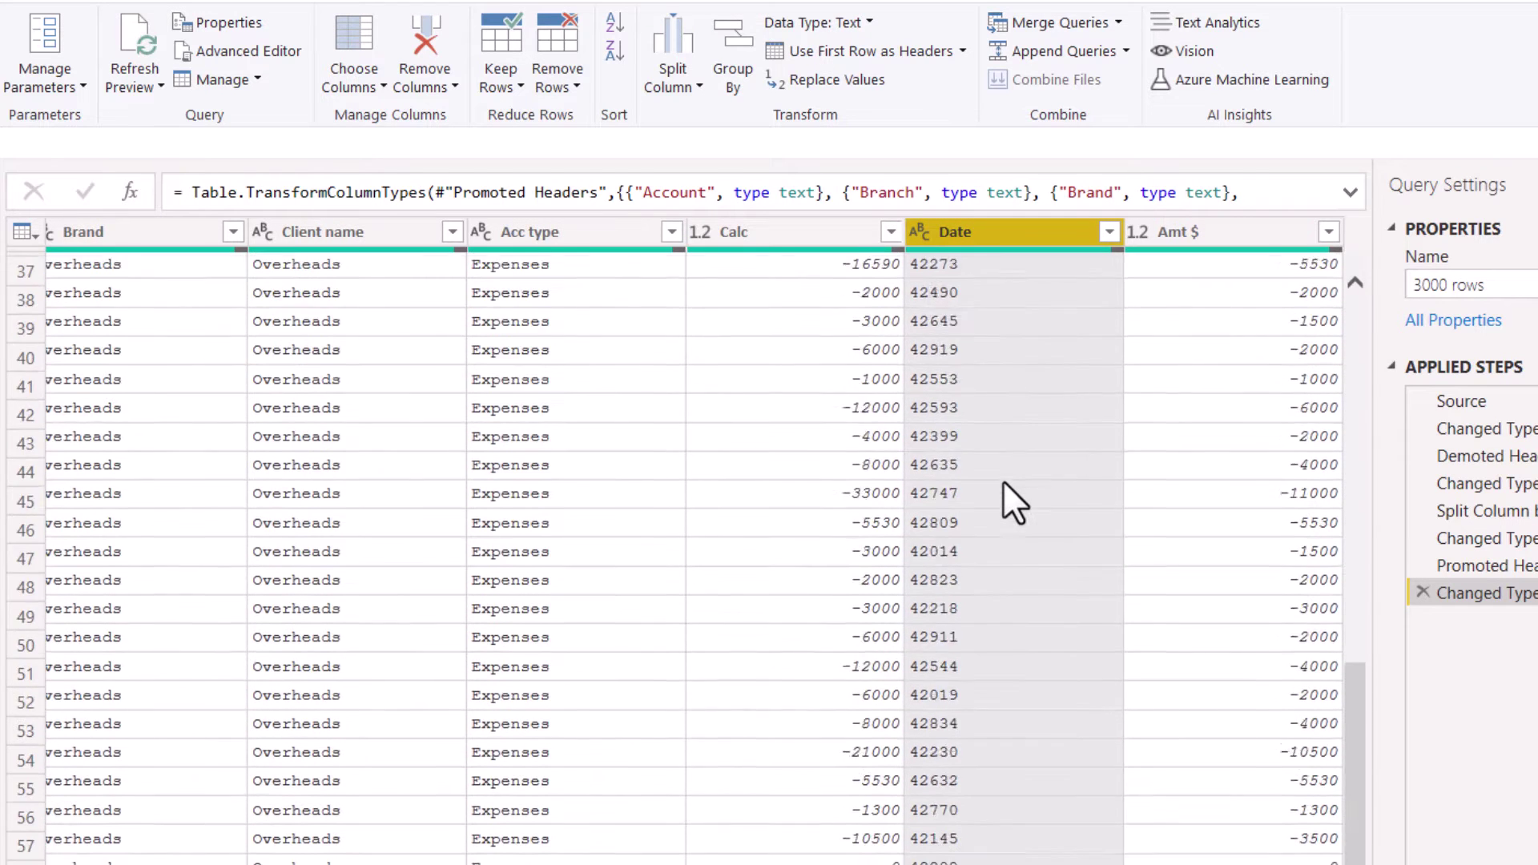
Step: Check the blank cells in the Client name and Acc type columns, and apply the query changes to the model
scroll(1003, 473, up, 20)
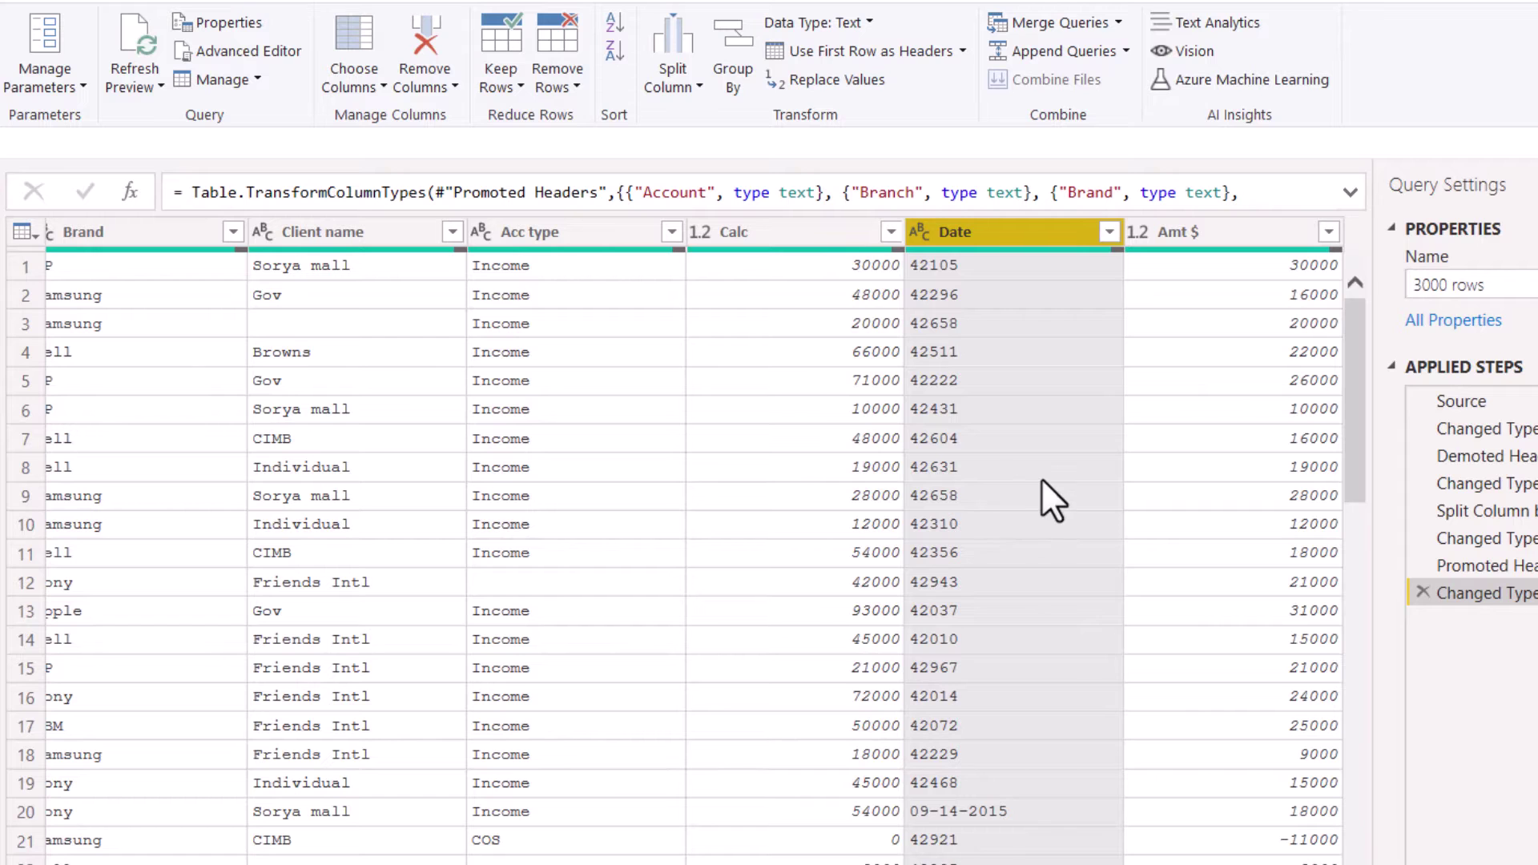
click(617, 578)
click(362, 324)
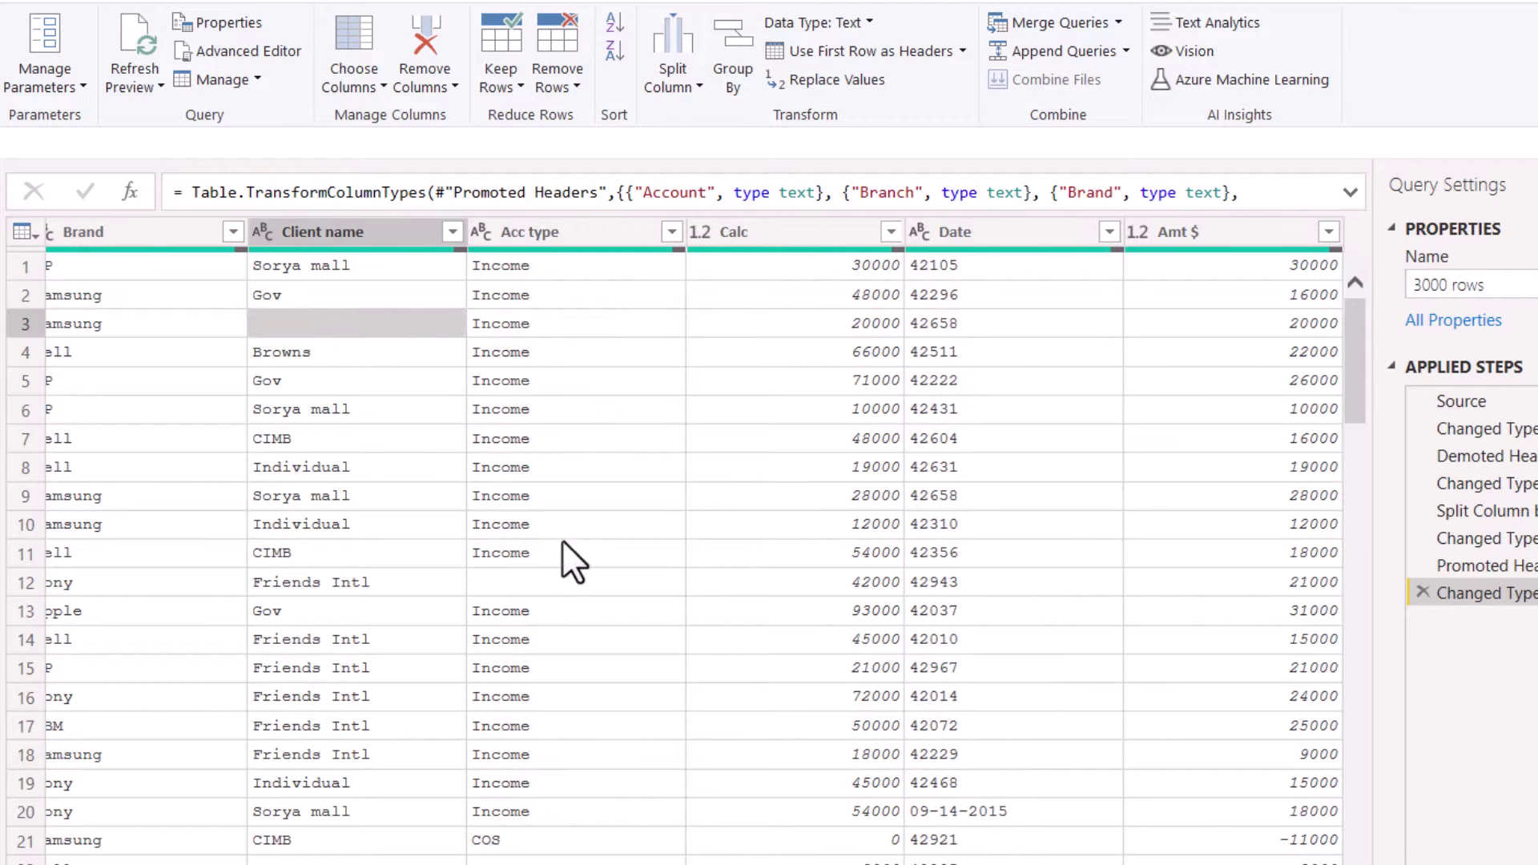
click(569, 580)
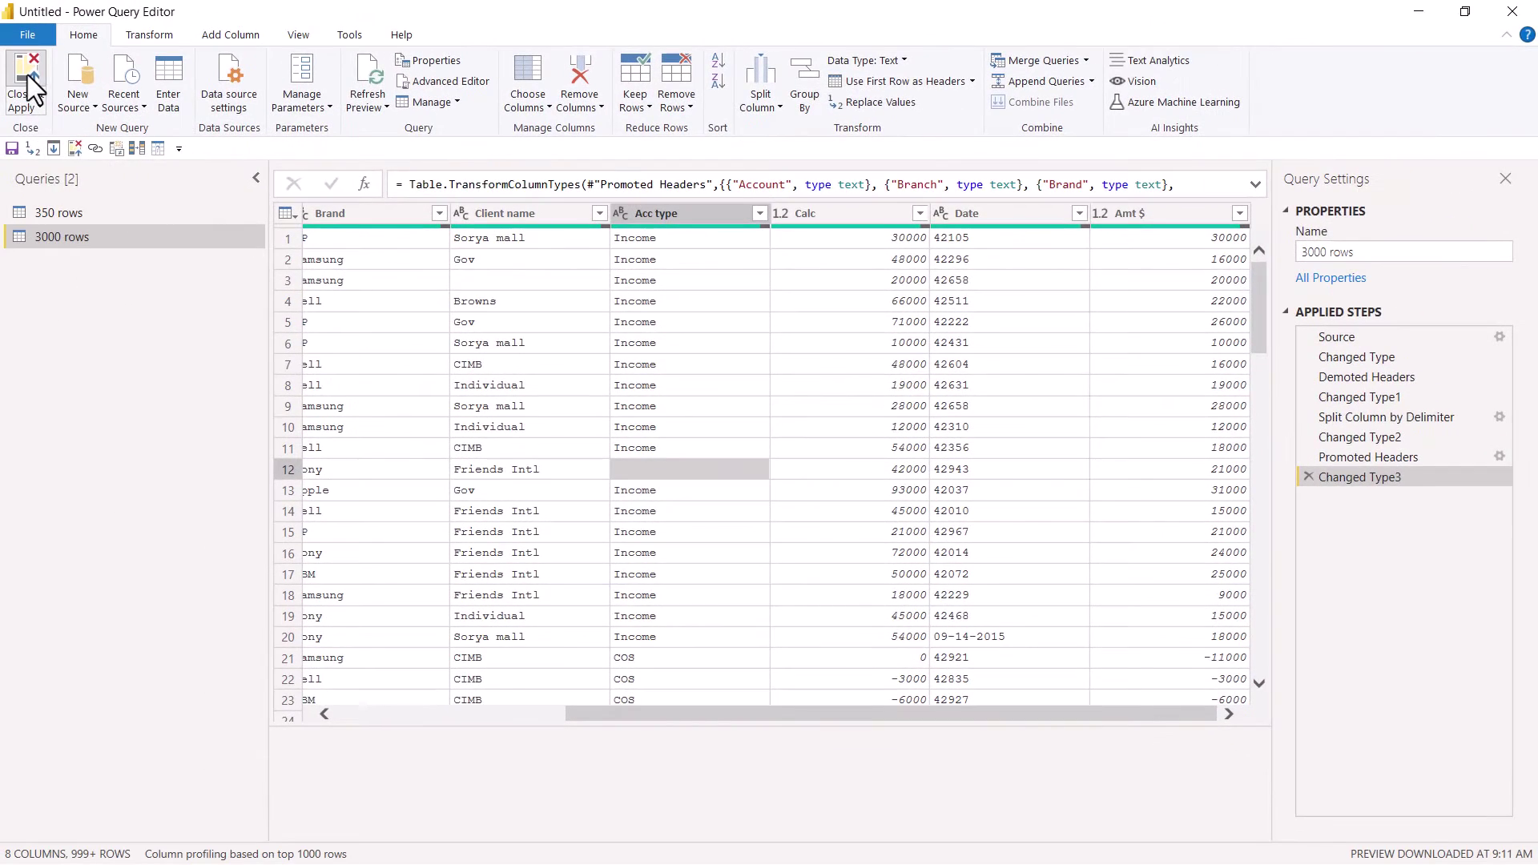
click(27, 75)
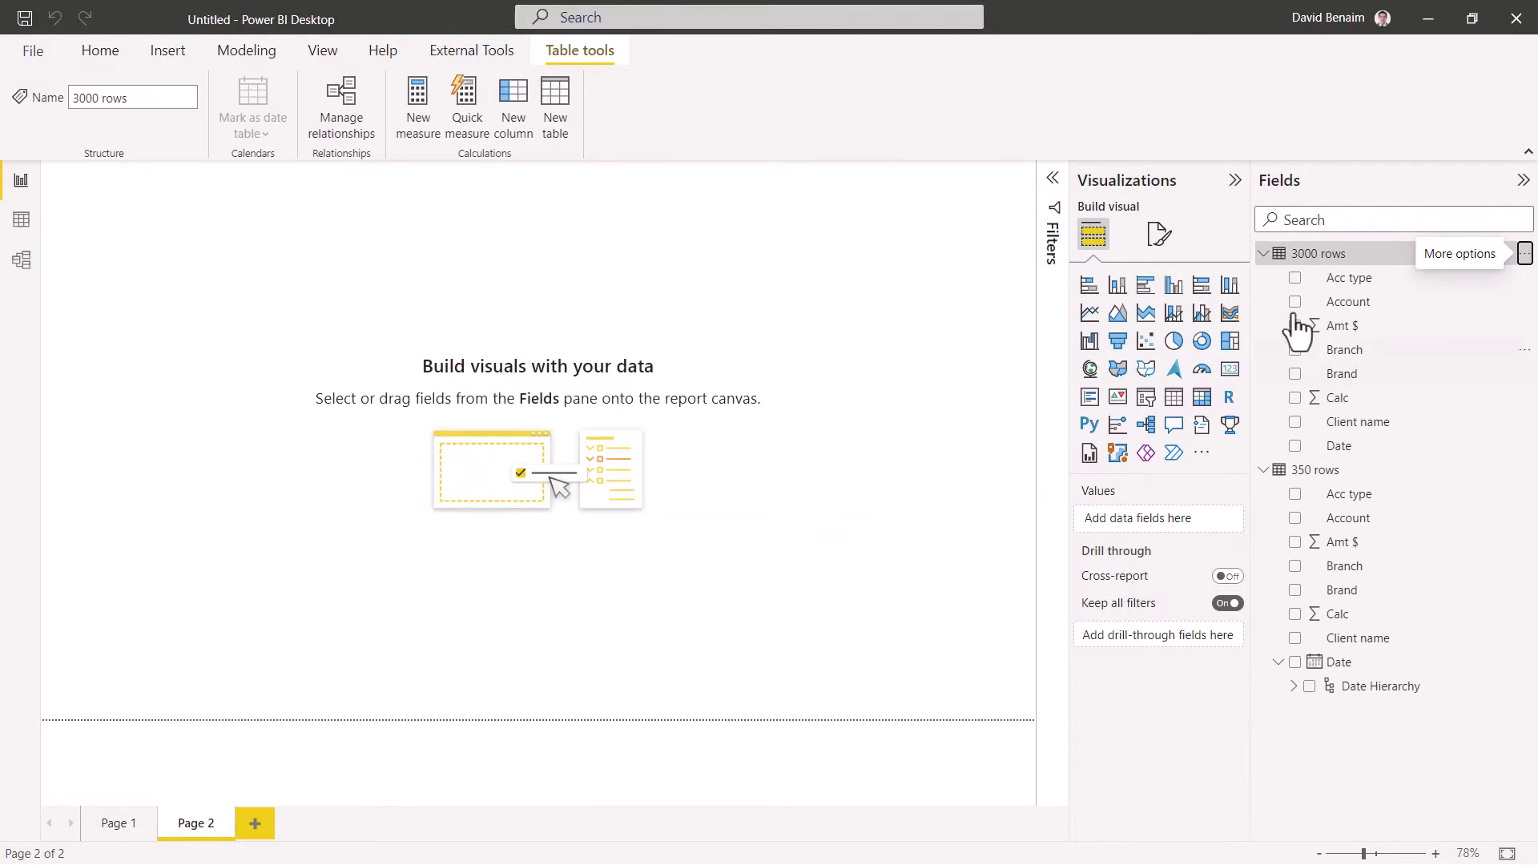
Step: Build a stacked bar chart of Amt $ by Brand from the 3000 rows table on Page 2 and enlarge it
drag(1325, 375, 672, 346)
click(1294, 325)
click(1088, 285)
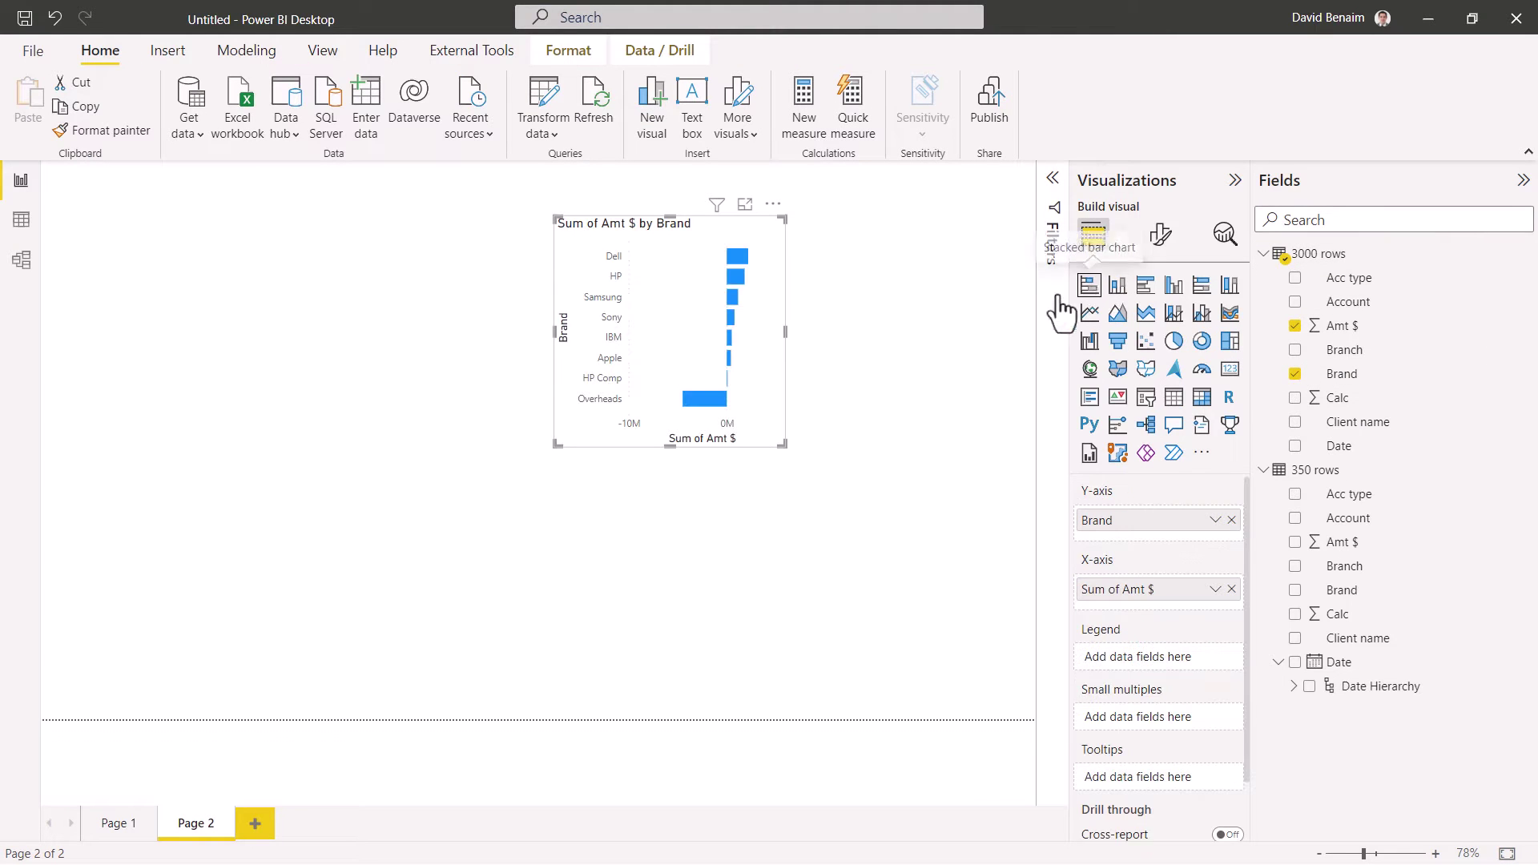
drag(784, 444, 942, 567)
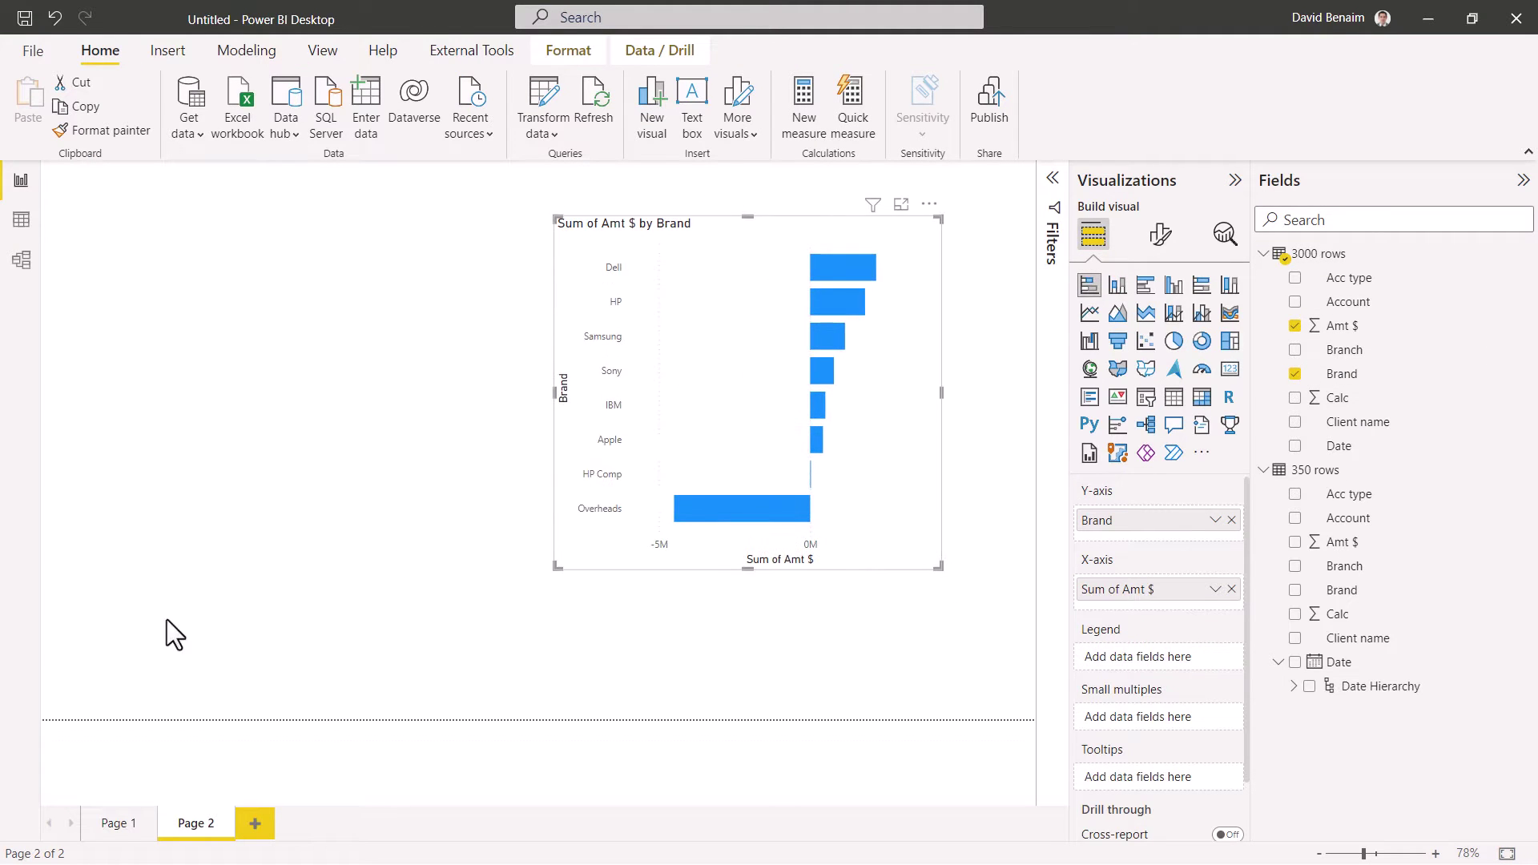
click(530, 256)
Step: Switch to the Excel workbook and open the 12k rows sheet
key(alt+Tab)
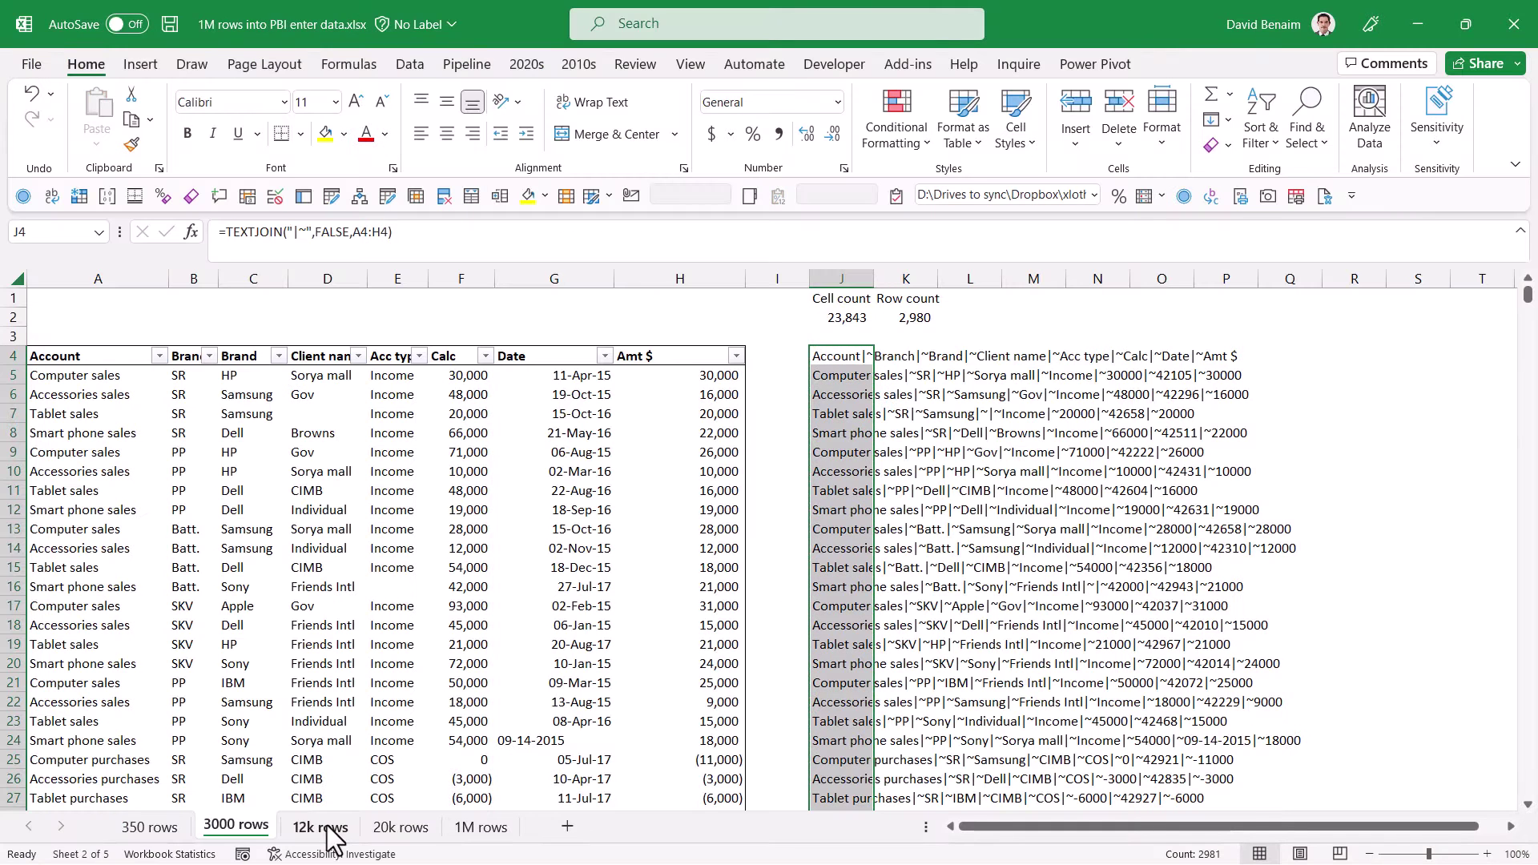
click(322, 826)
click(1066, 357)
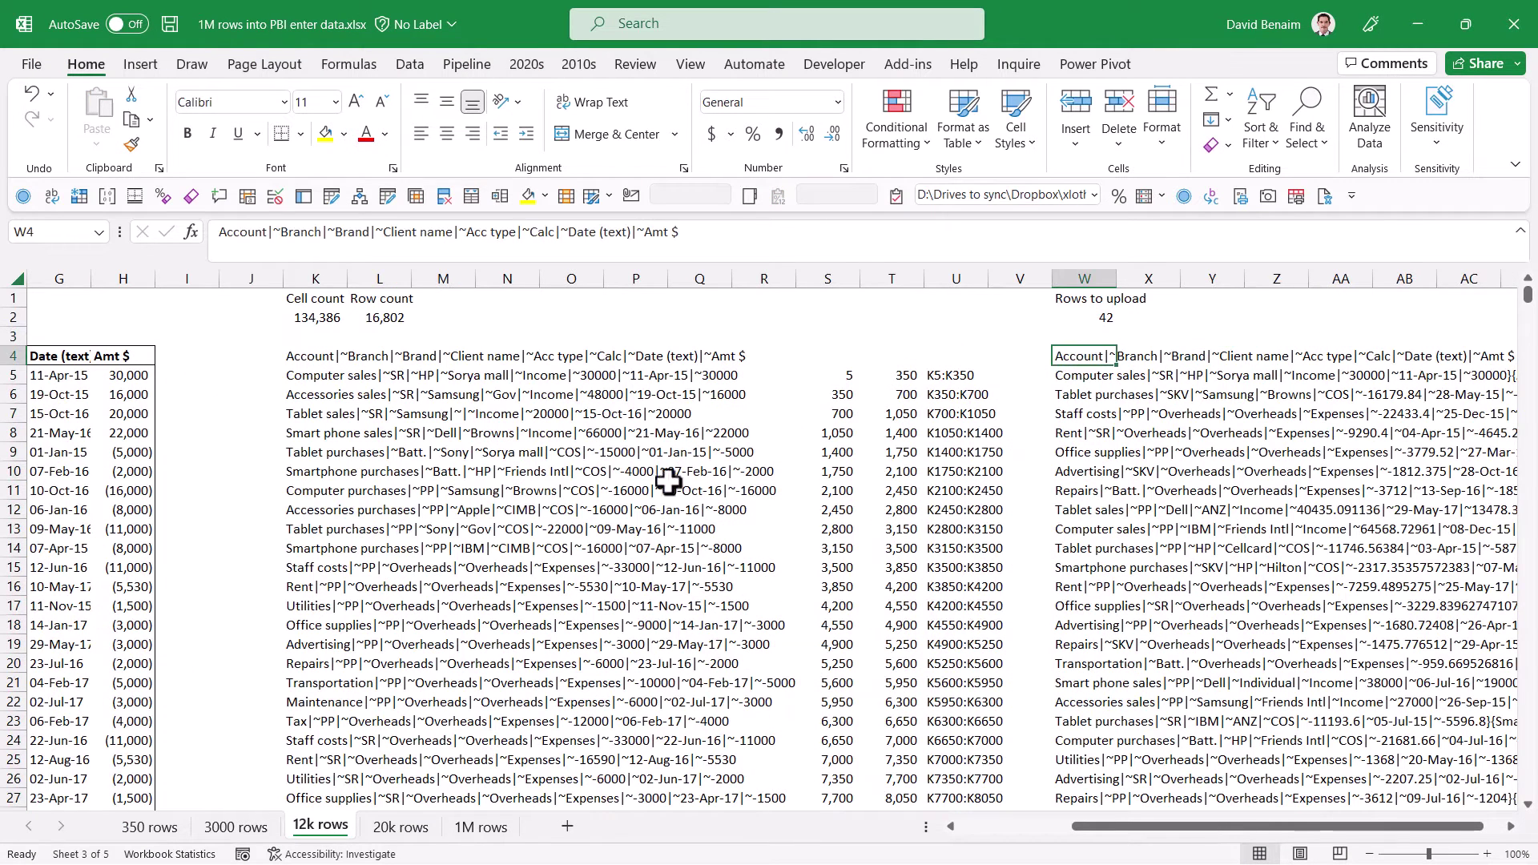
Step: Examine the TEXTJOIN formula in K4 that joins each row's columns with the |~ delimiter
click(302, 358)
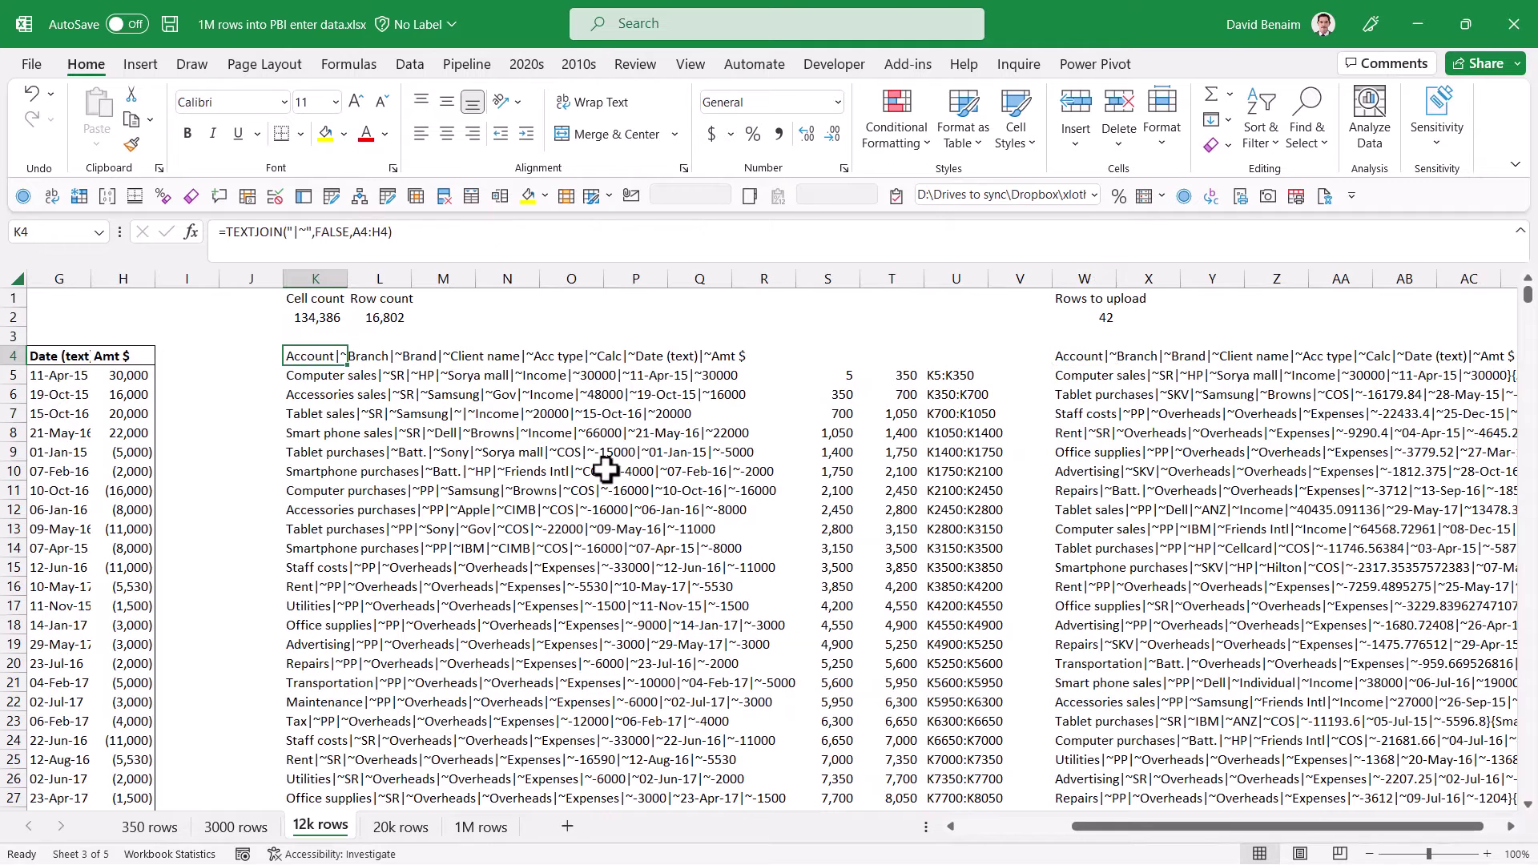
key(Right)
key(Right)
key(Right)
key(Left)
key(Left)
key(Left)
click(422, 233)
key(Escape)
Step: Examine the start row, end row and range helper columns S to U and the TEXTJOIN formula in W5
click(829, 281)
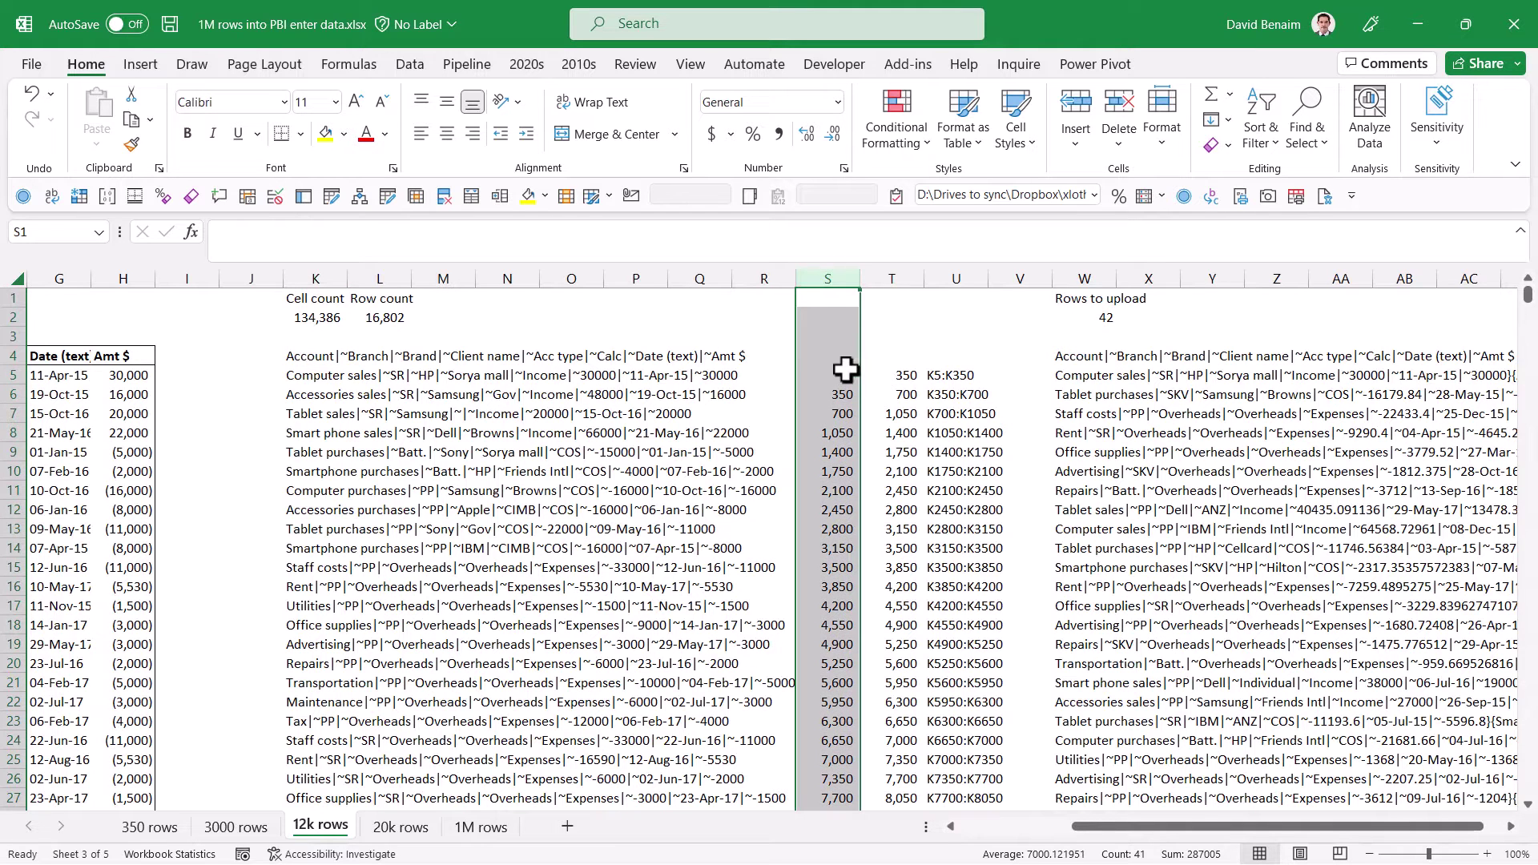
drag(844, 371, 1252, 676)
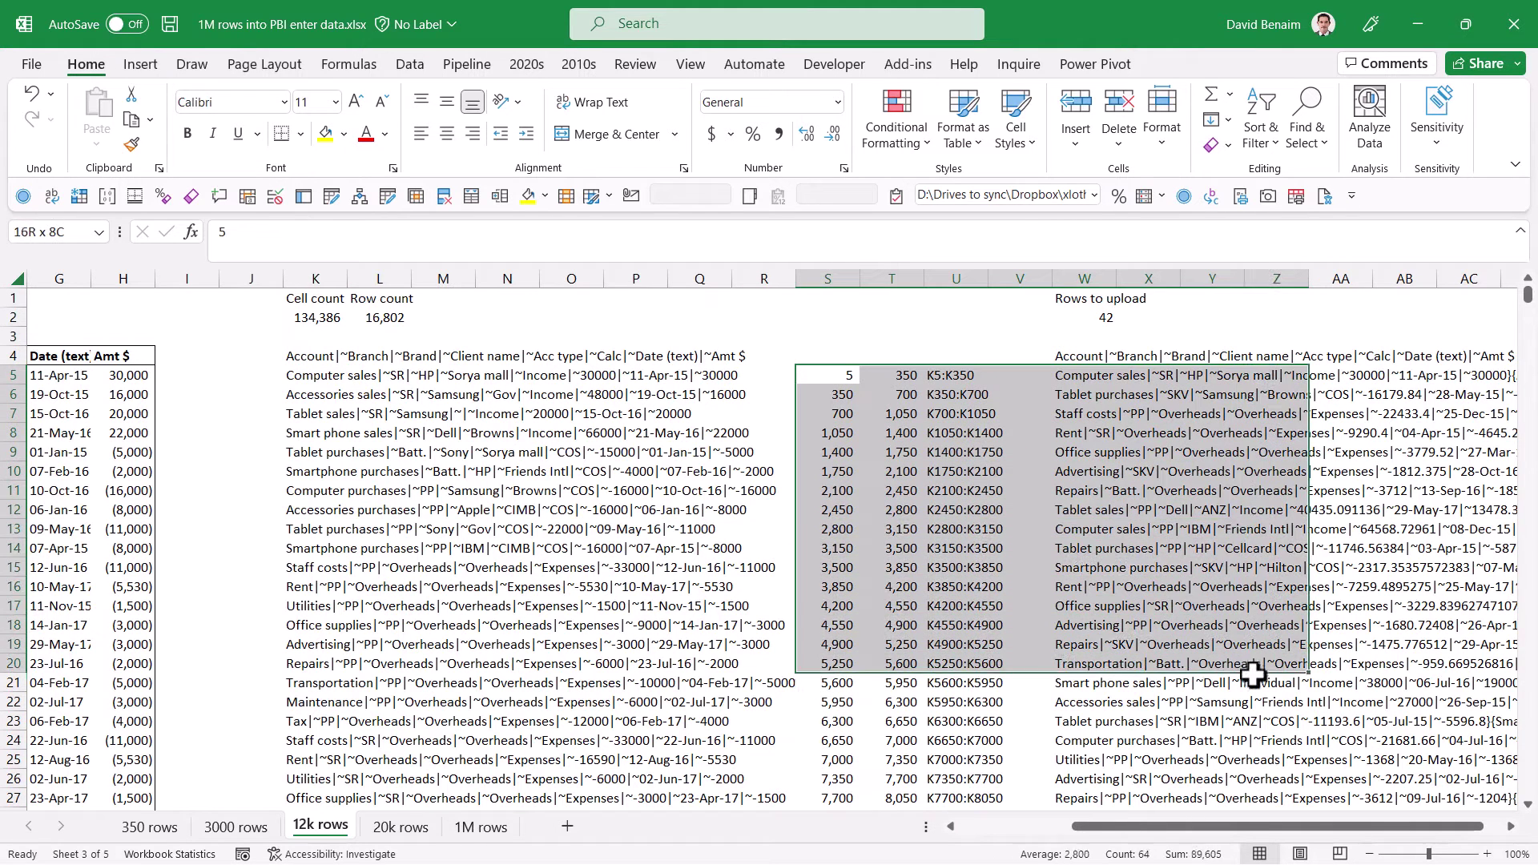
click(1071, 356)
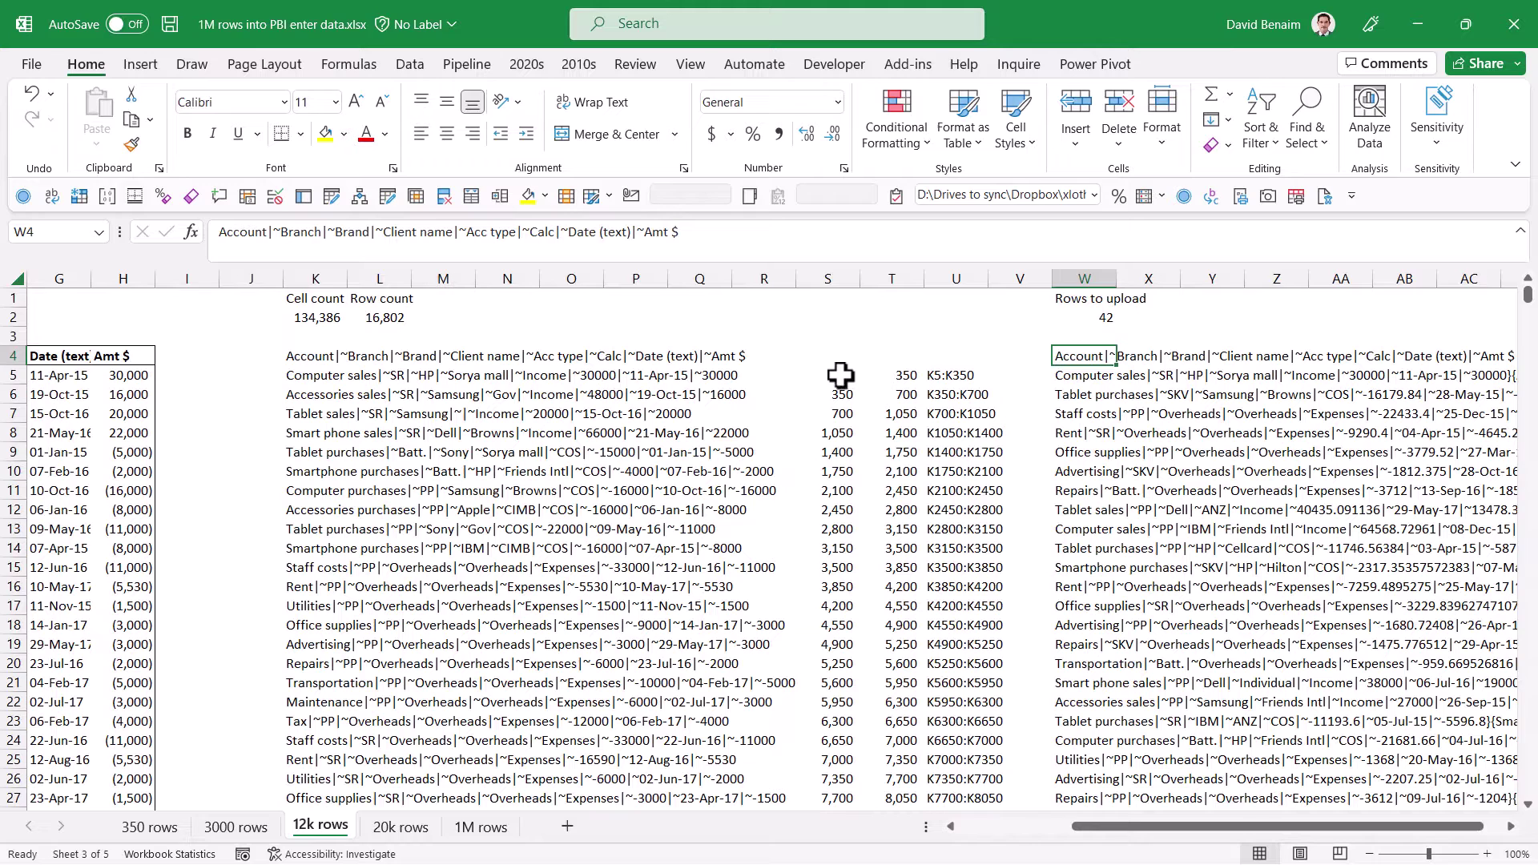
click(314, 377)
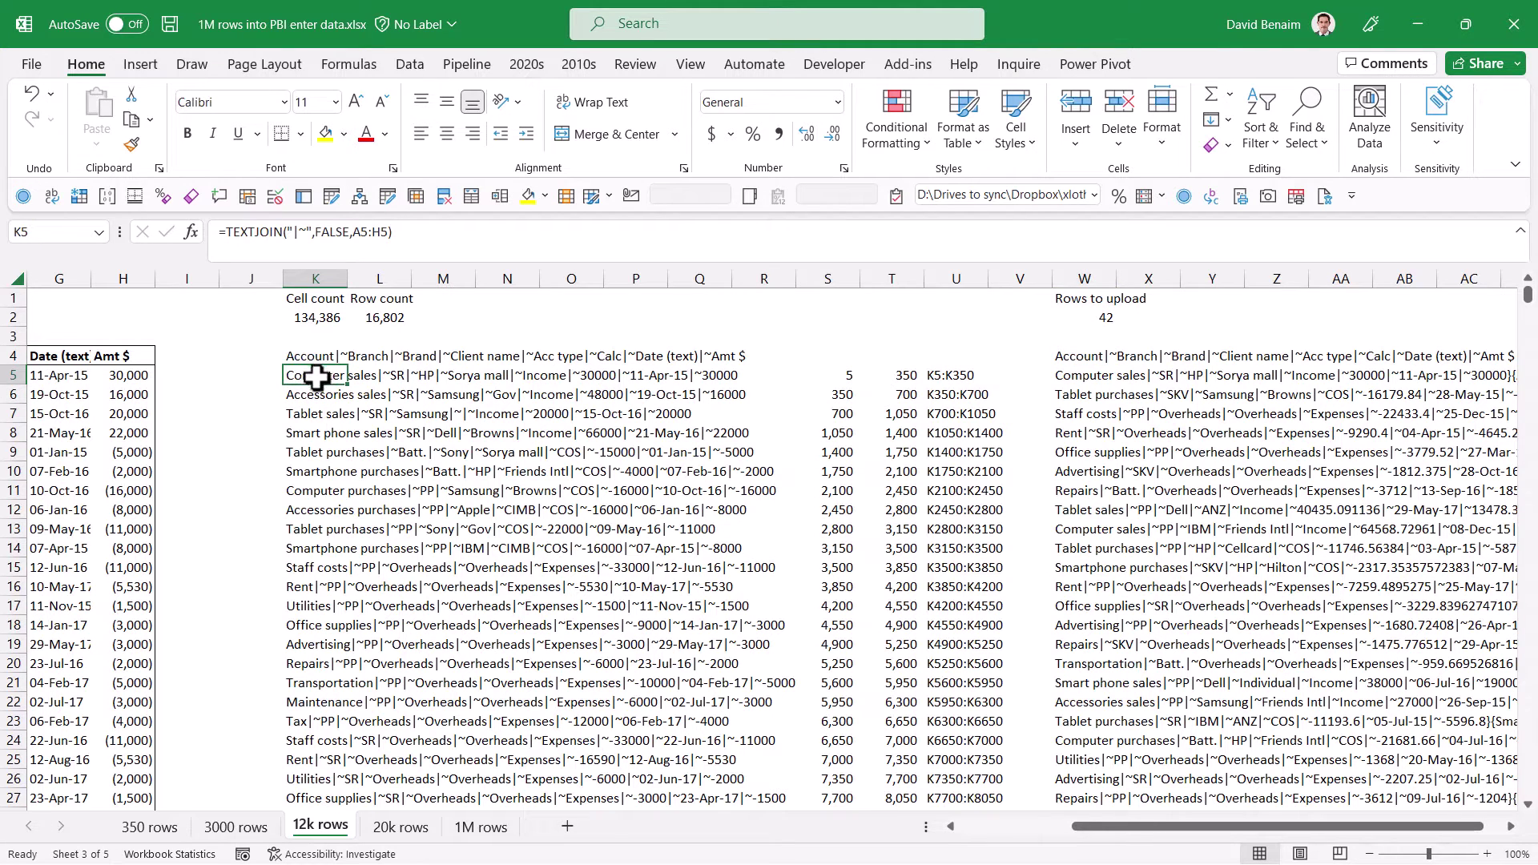
click(1083, 373)
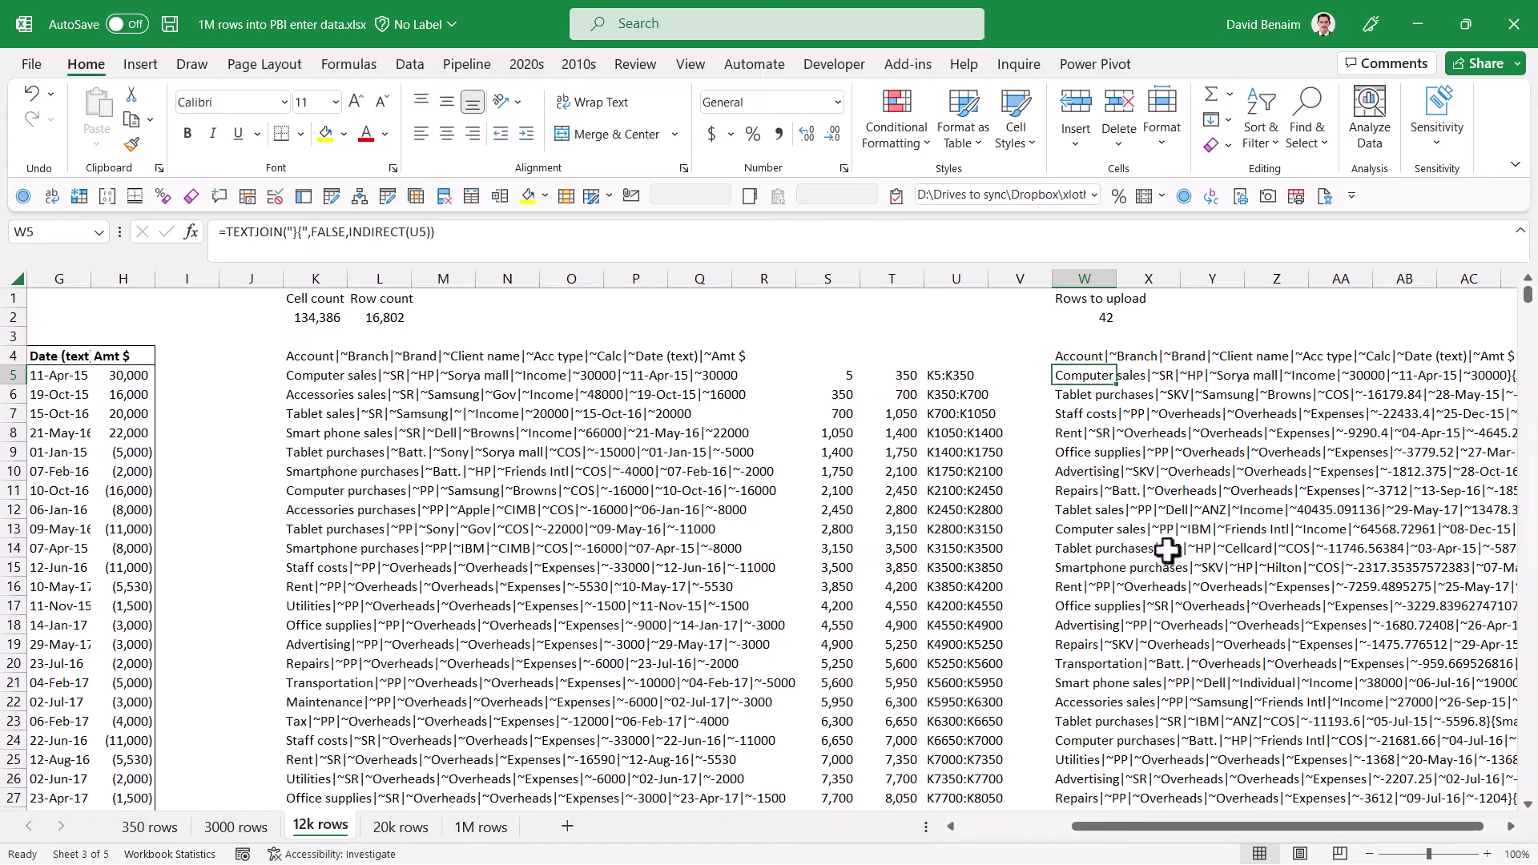
Step: Re-enter the W5 formula =TEXTJOIN("}{",FALSE,INDIRECT(U5)) to join the first block of rows
click(1510, 826)
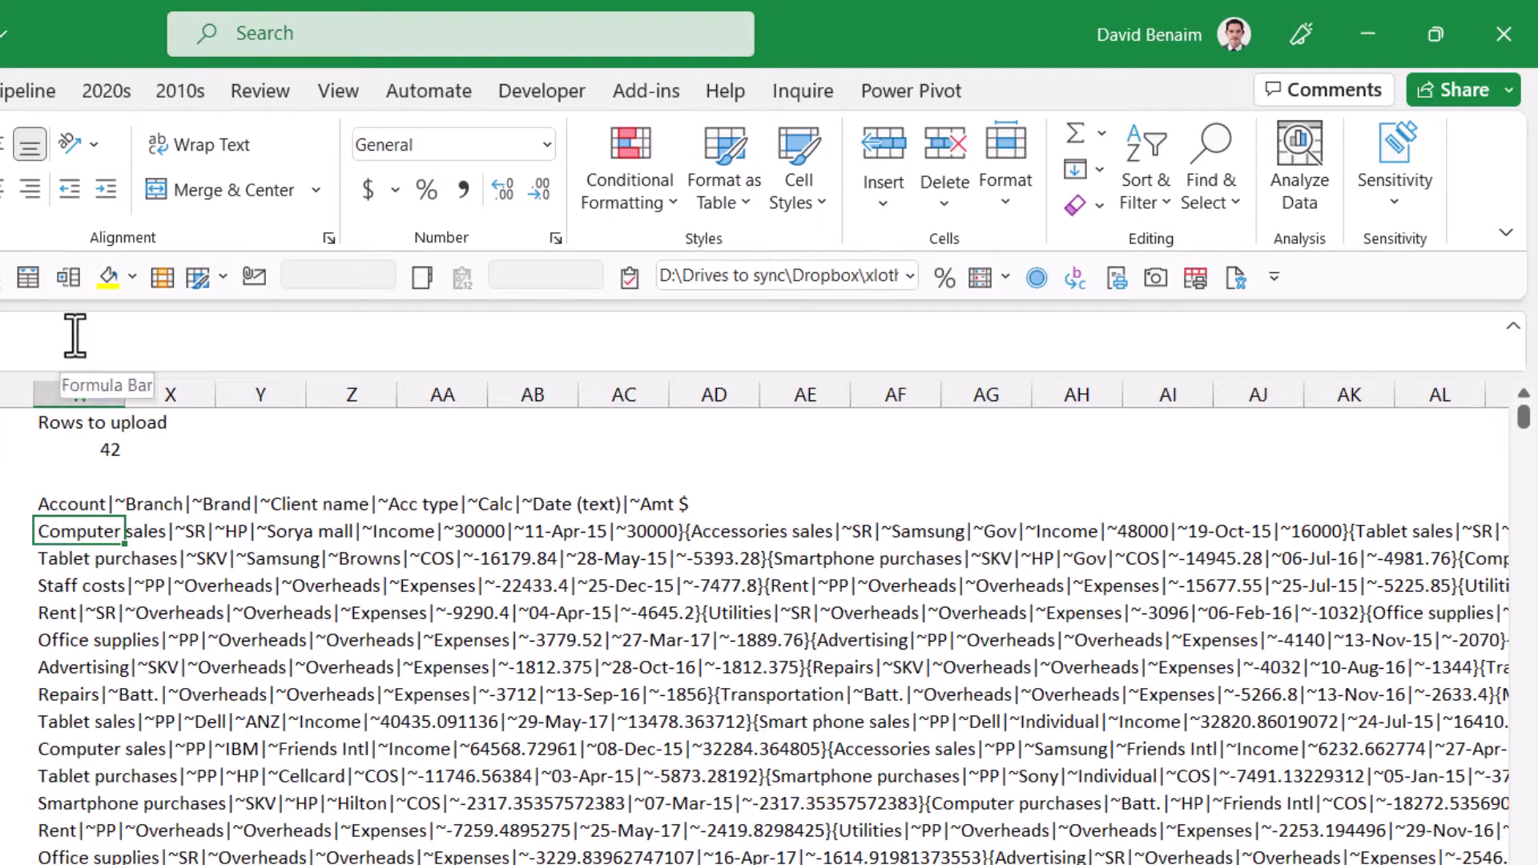
text(=TEXTJOIN("}{",)
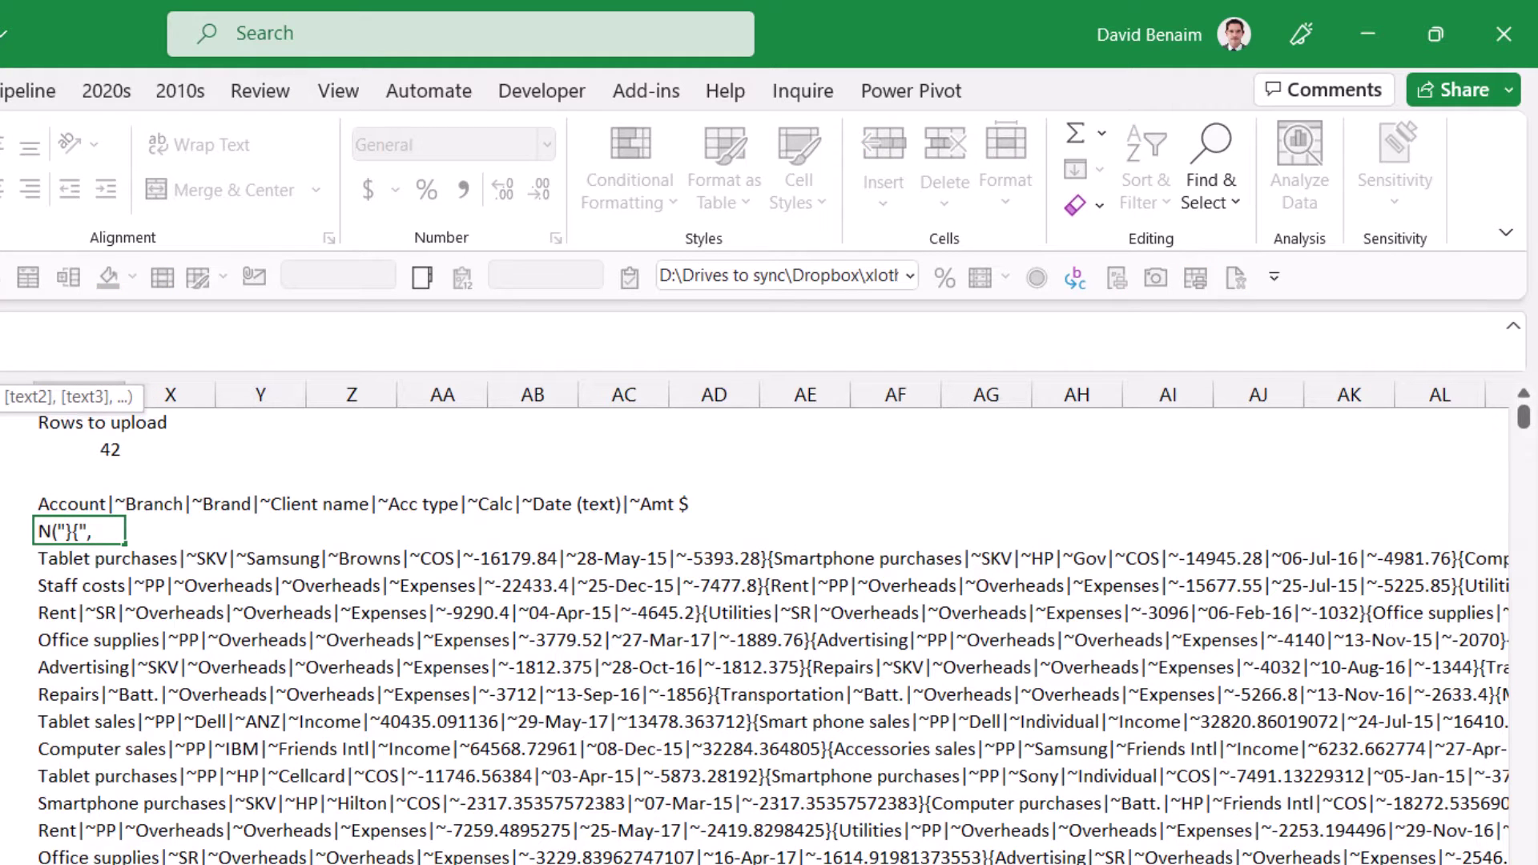
text(FALSE,)
key(Return)
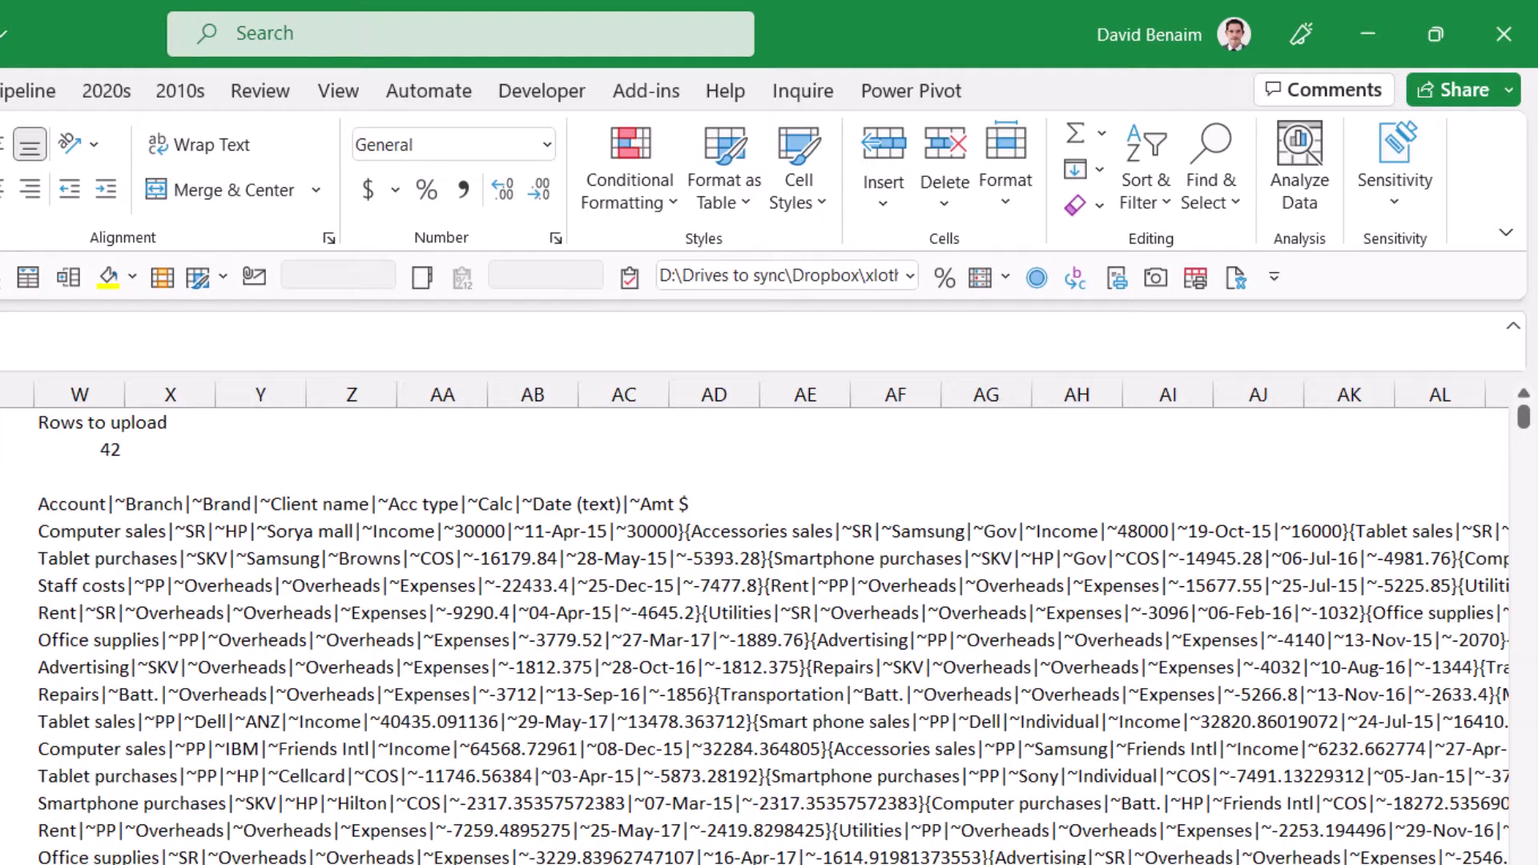
Step: Inspect the joined row blocks in column W and the cell reference formula in U5
click(75, 531)
click(76, 559)
click(75, 613)
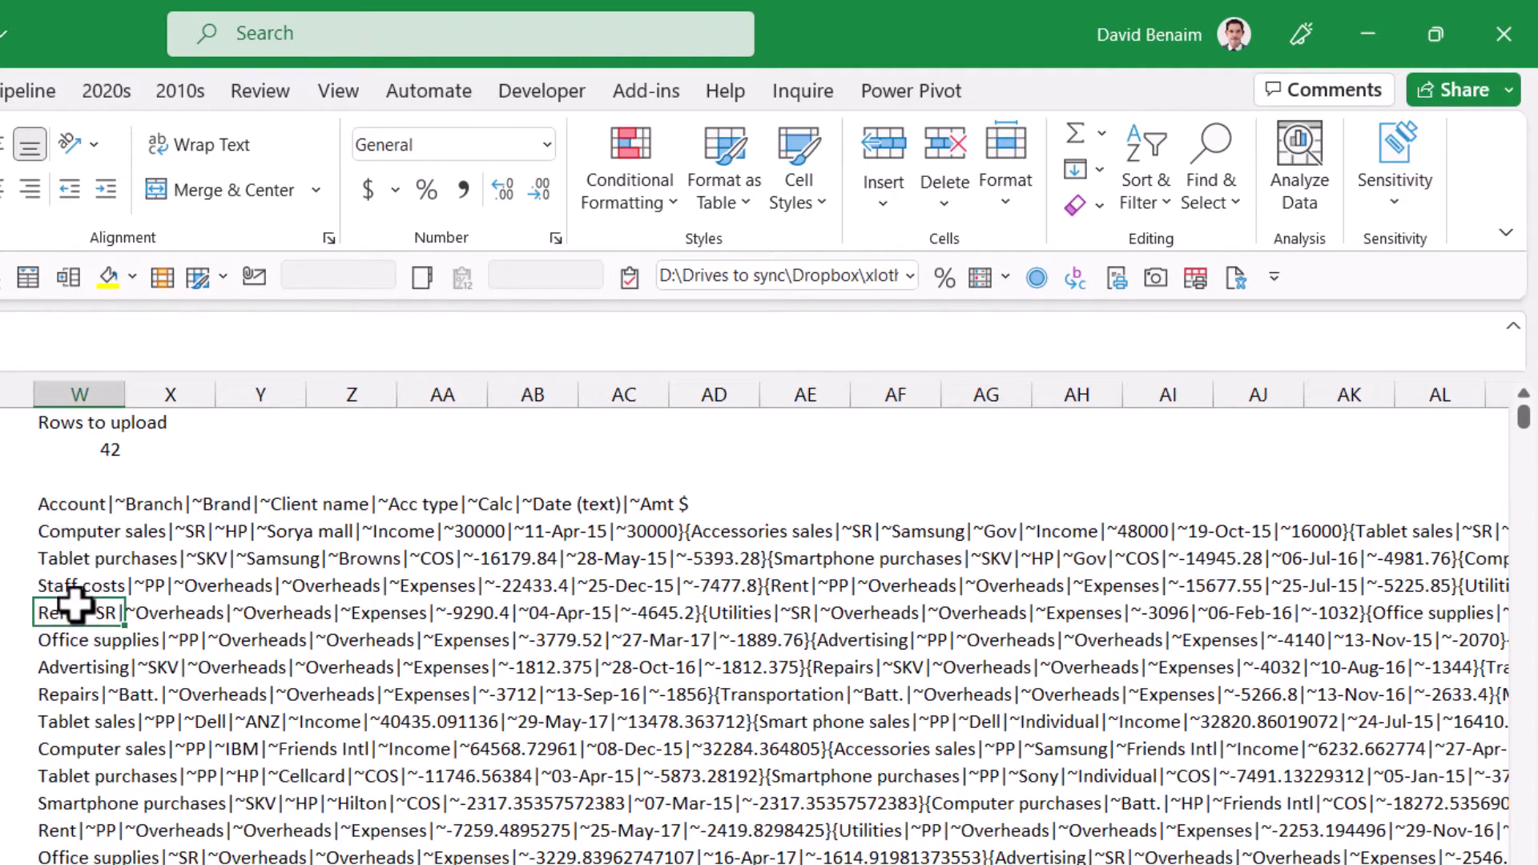
click(80, 667)
click(64, 558)
click(64, 533)
click(103, 464)
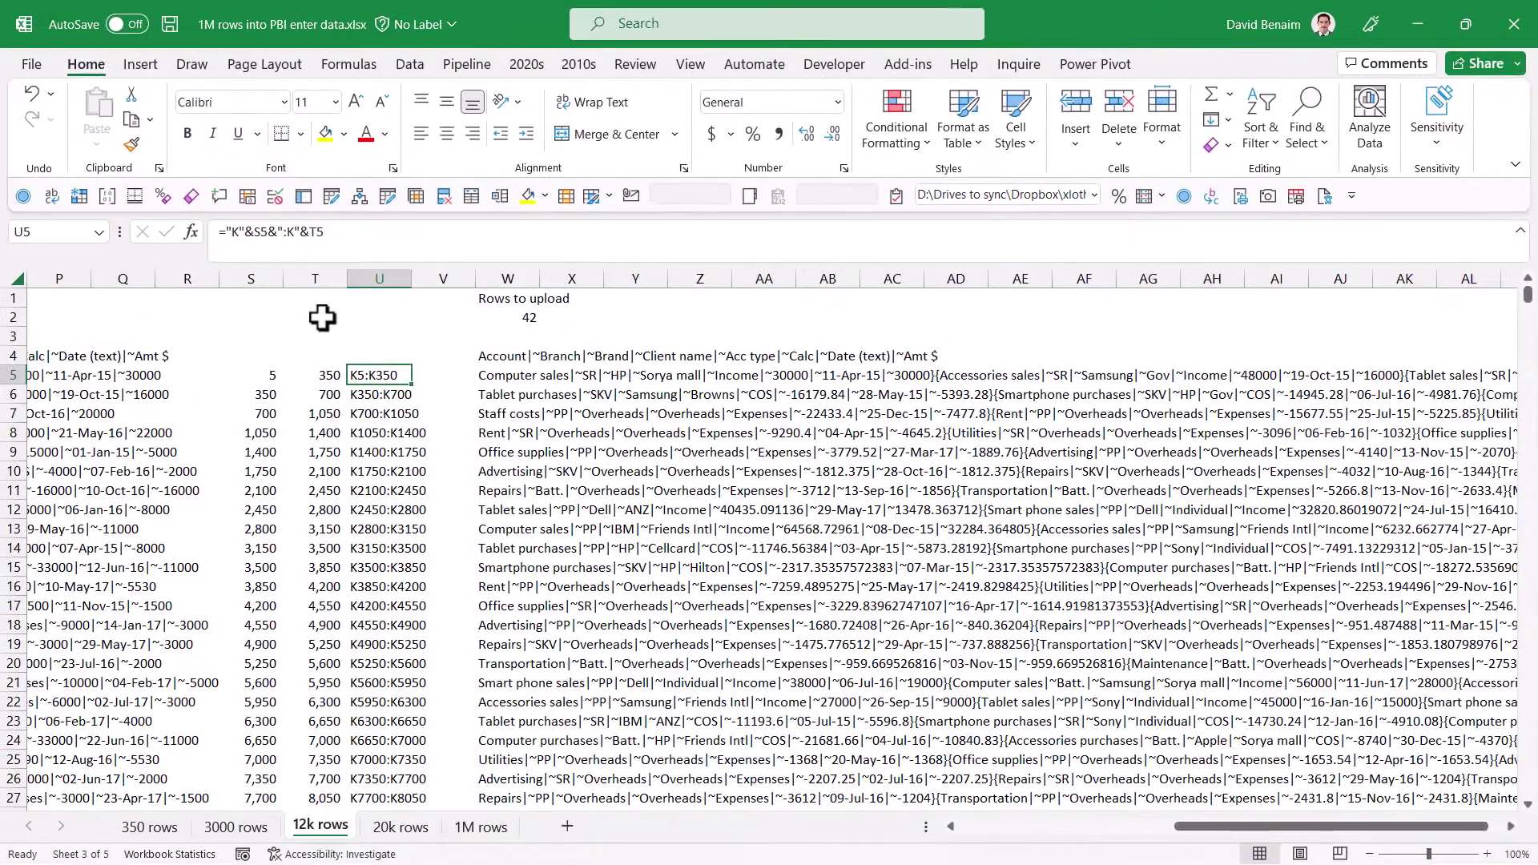
Step: Try 500 as the first block's end row in T5, check the joined text in column W, and undo the change
click(320, 377)
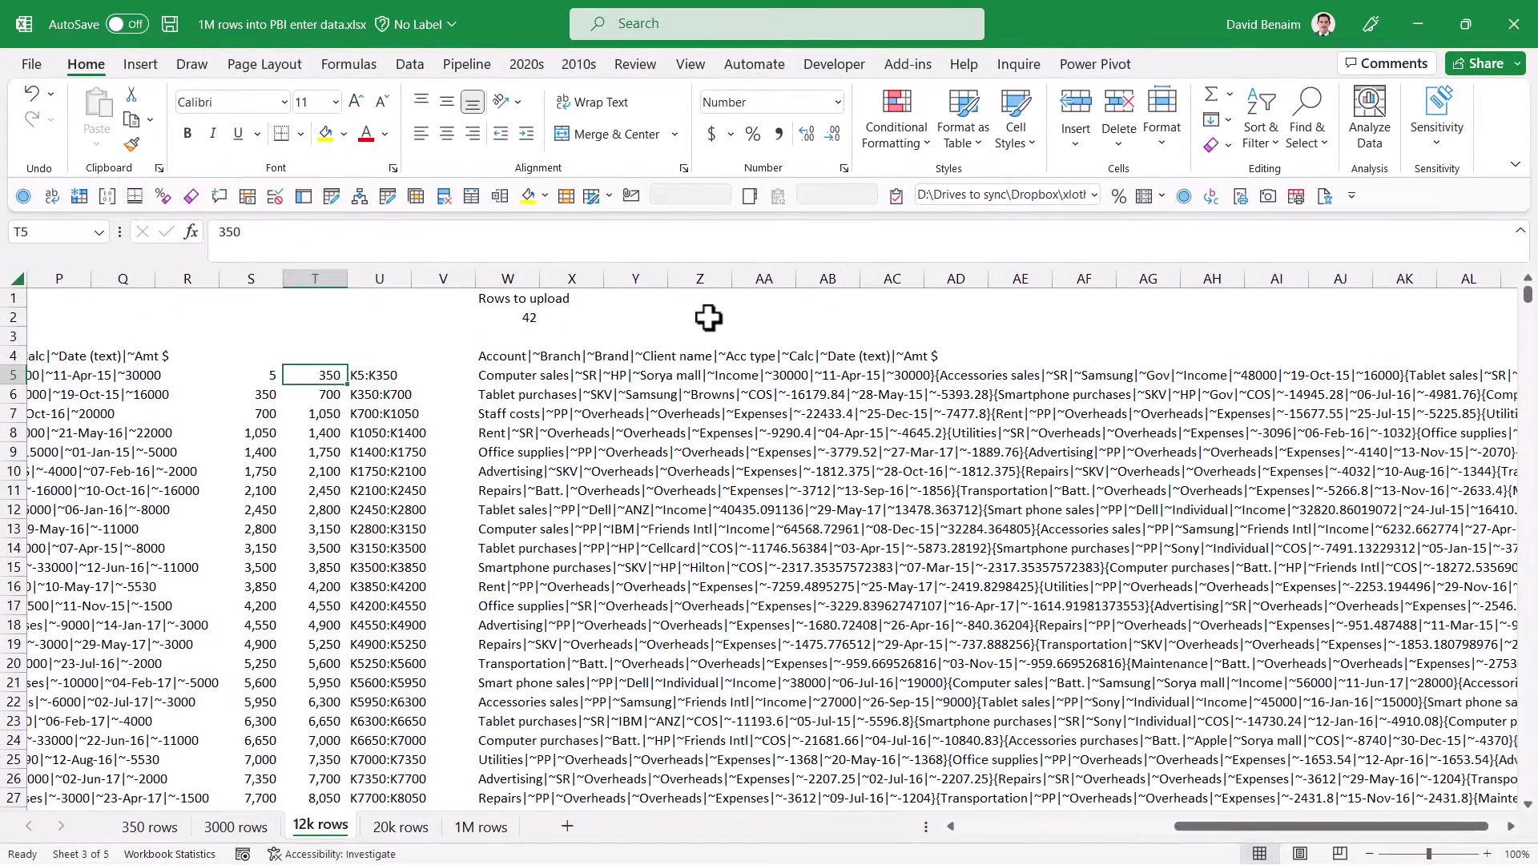
text(50)
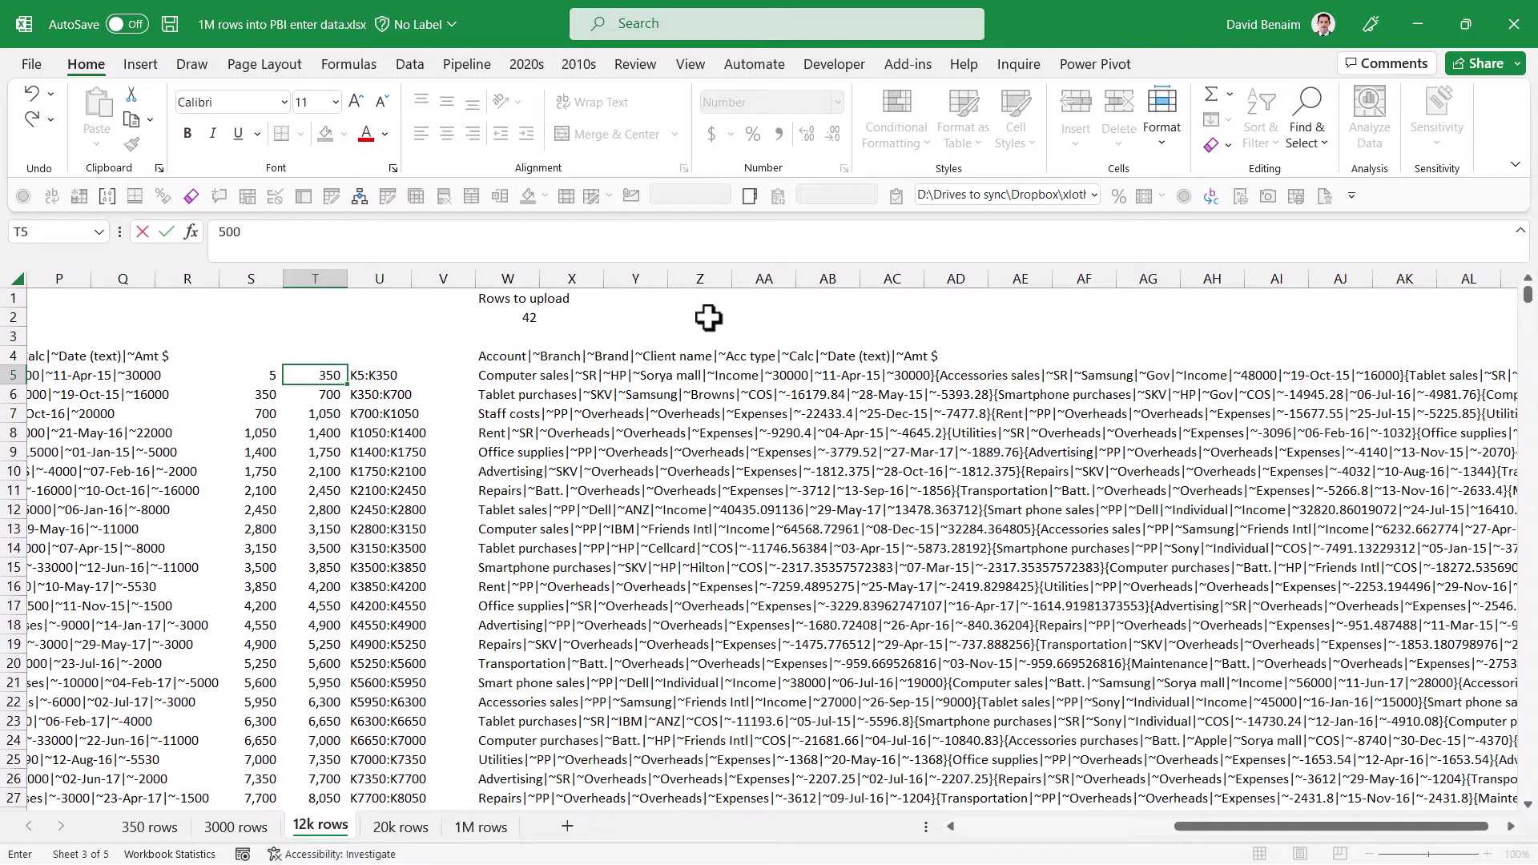
key(Return)
click(529, 375)
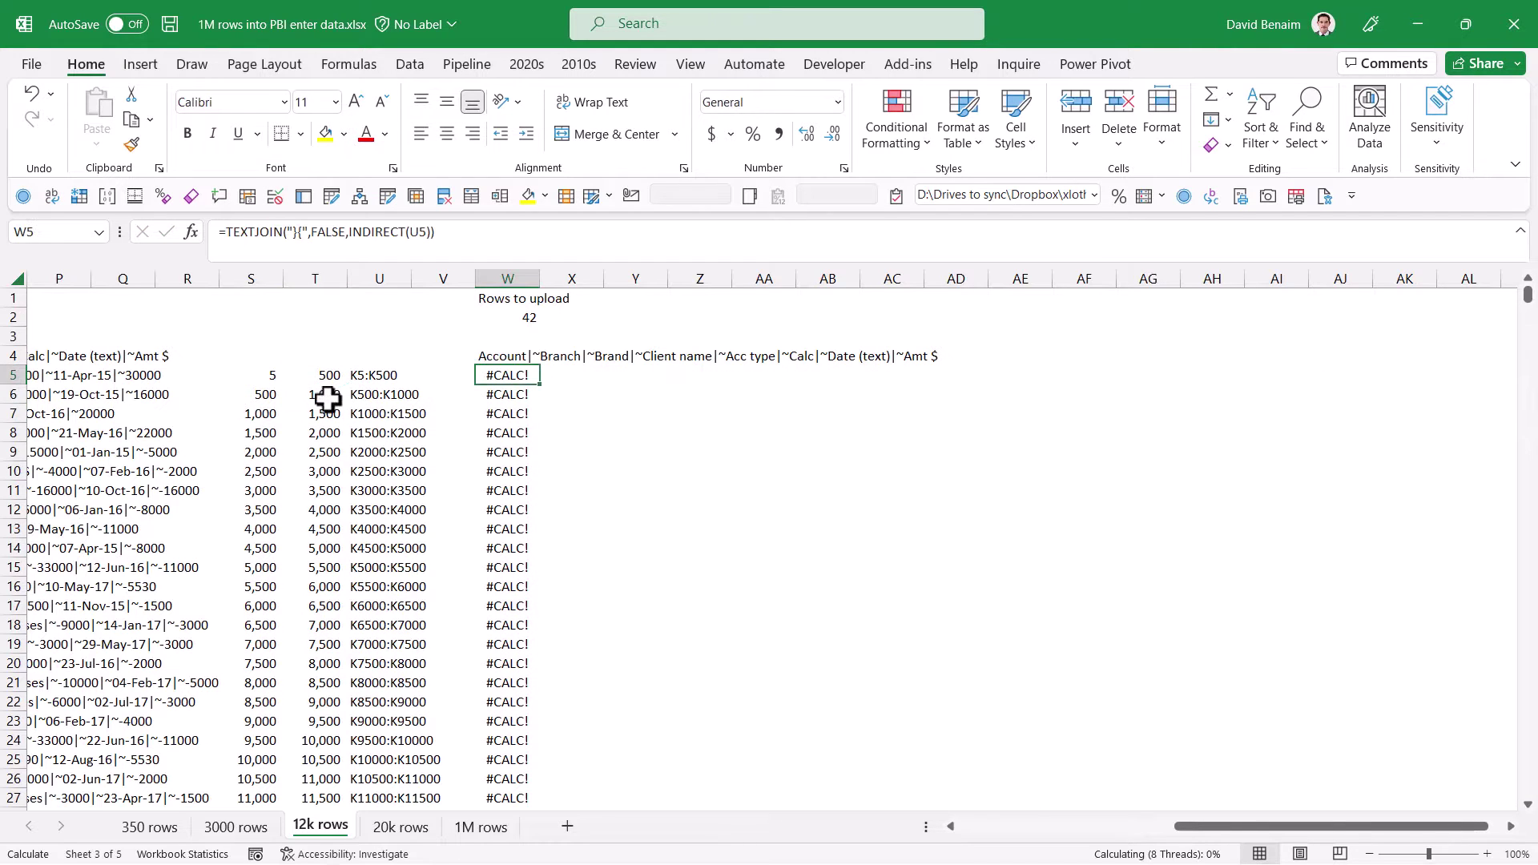
click(326, 432)
click(332, 472)
click(517, 377)
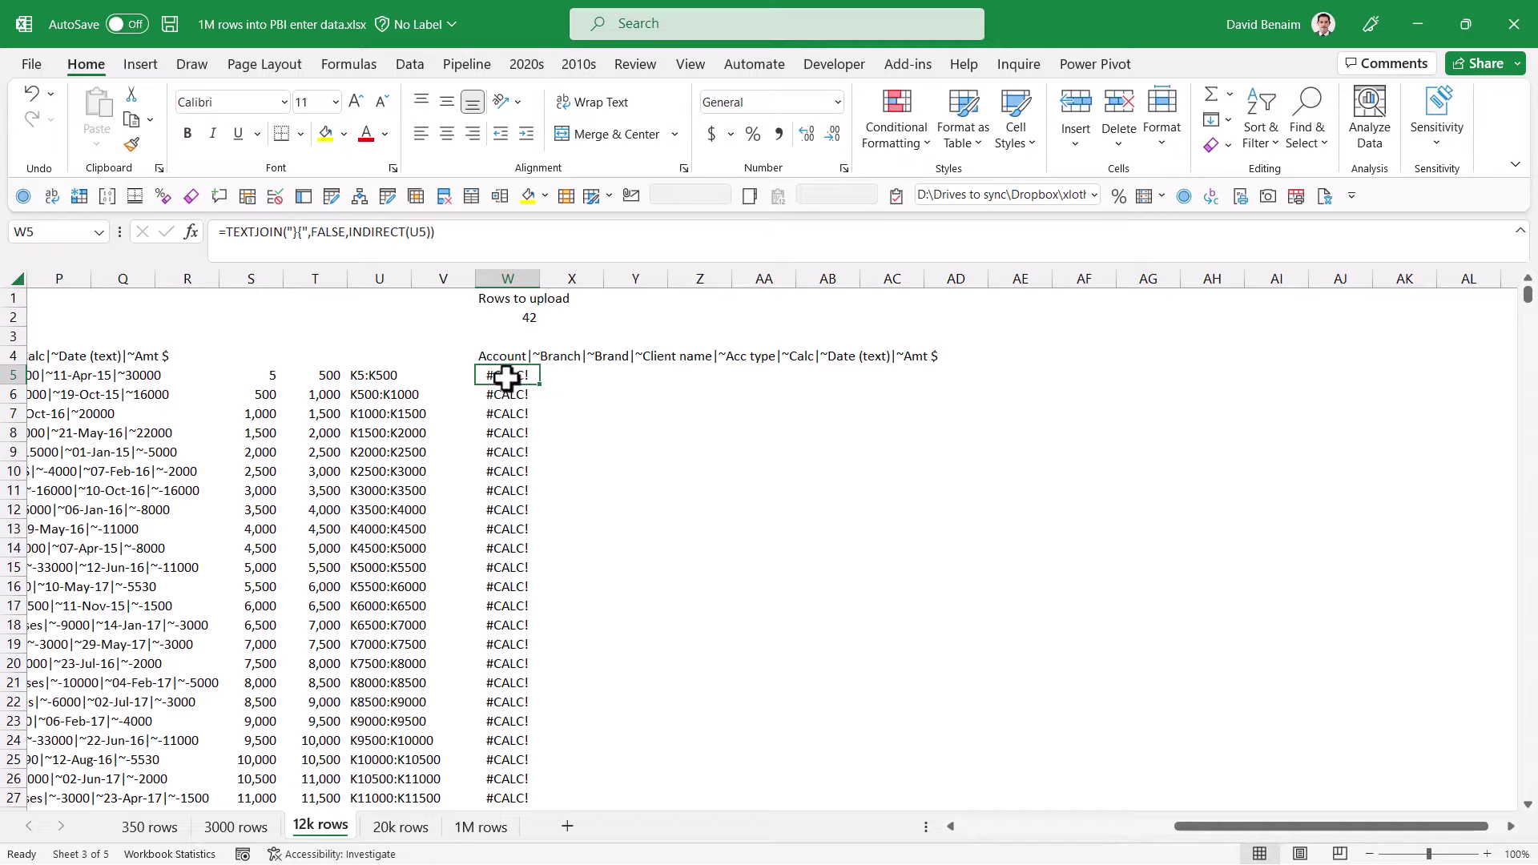
key(ctrl+z)
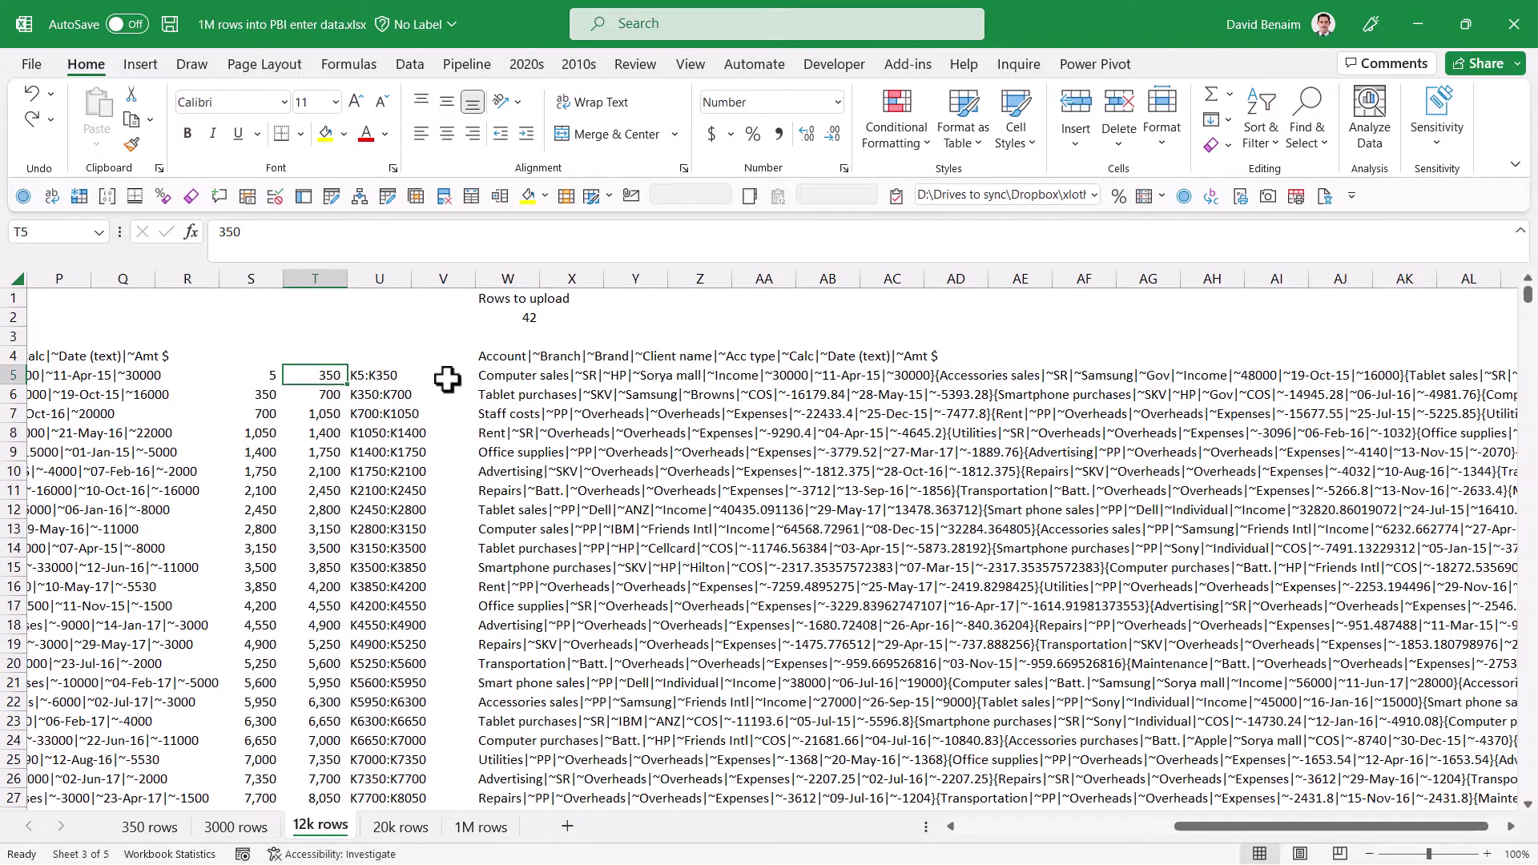
Step: Review the start and end rows in S5:T5, the source table, and the block-joining formula in W5
drag(268, 374, 320, 376)
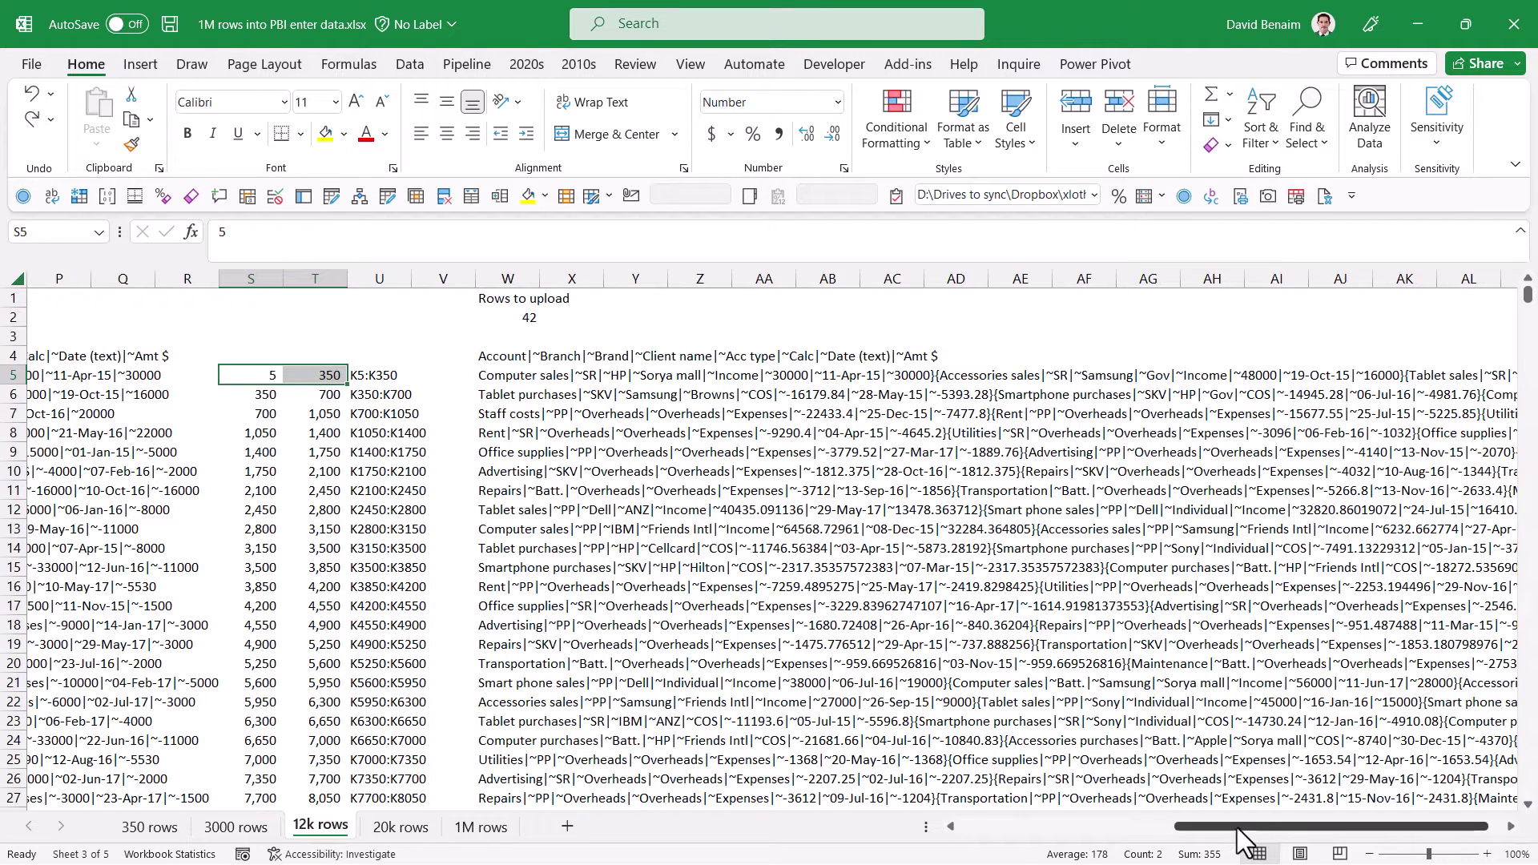
drag(1236, 827, 941, 825)
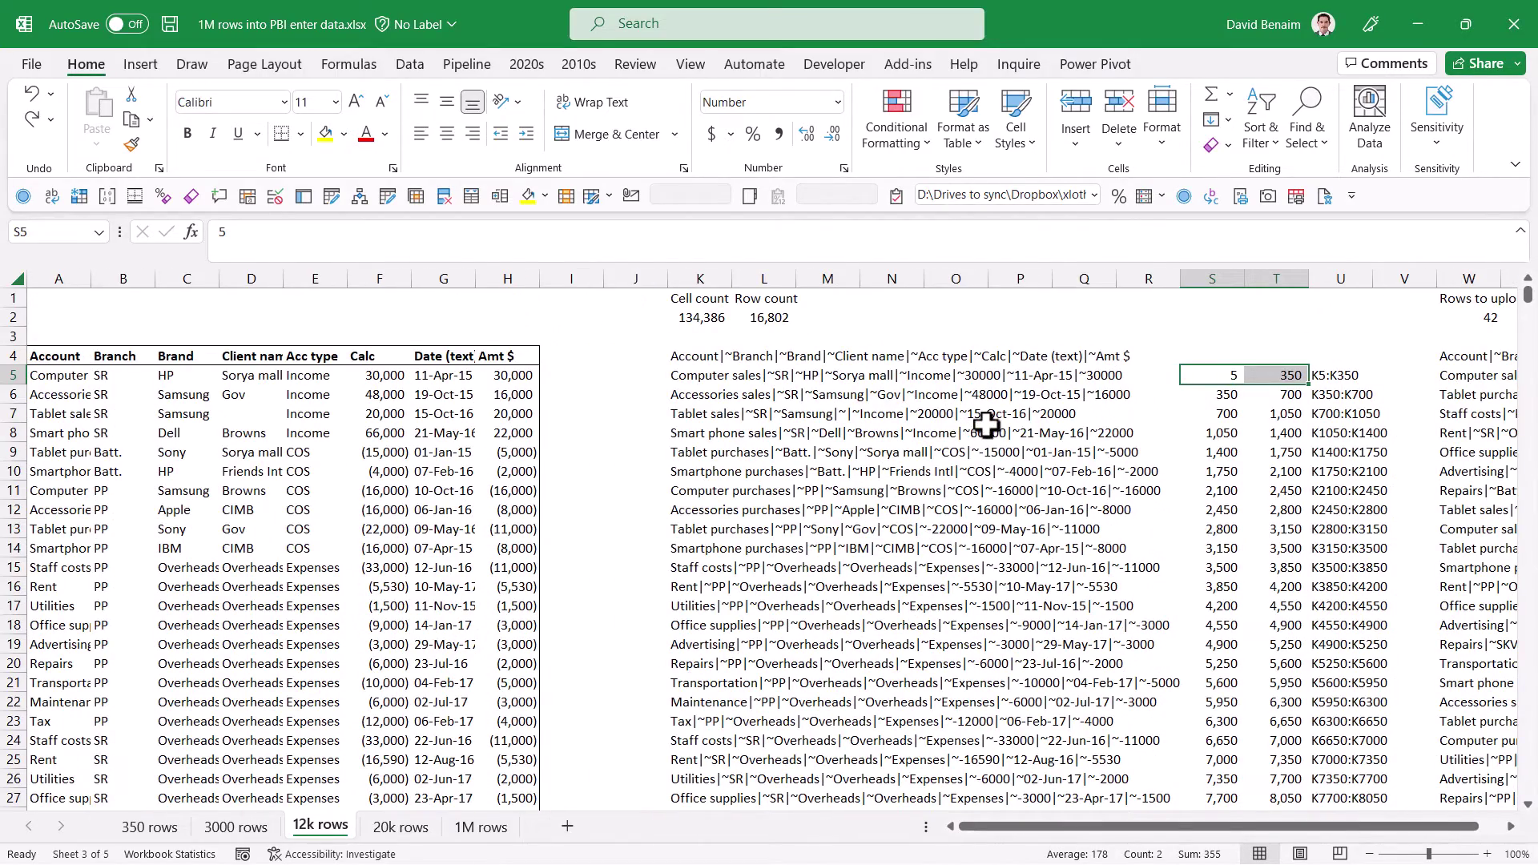
key(Right)
key(Right)
key(Right)
key(Right)
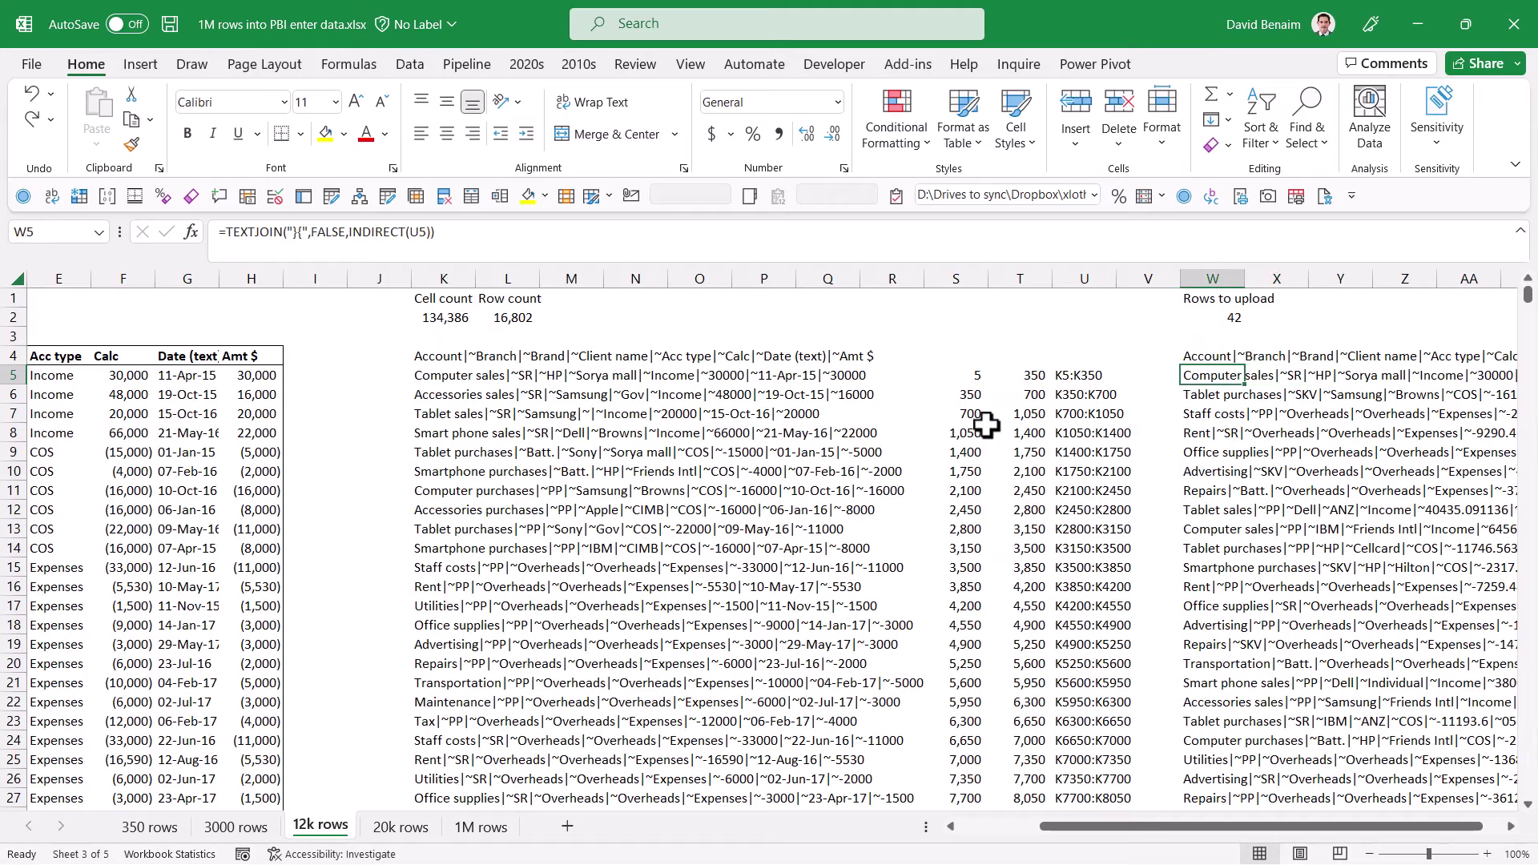
Step: Widen the Date (text) column and remove the helper columns from column S onward
drag(219, 281, 265, 280)
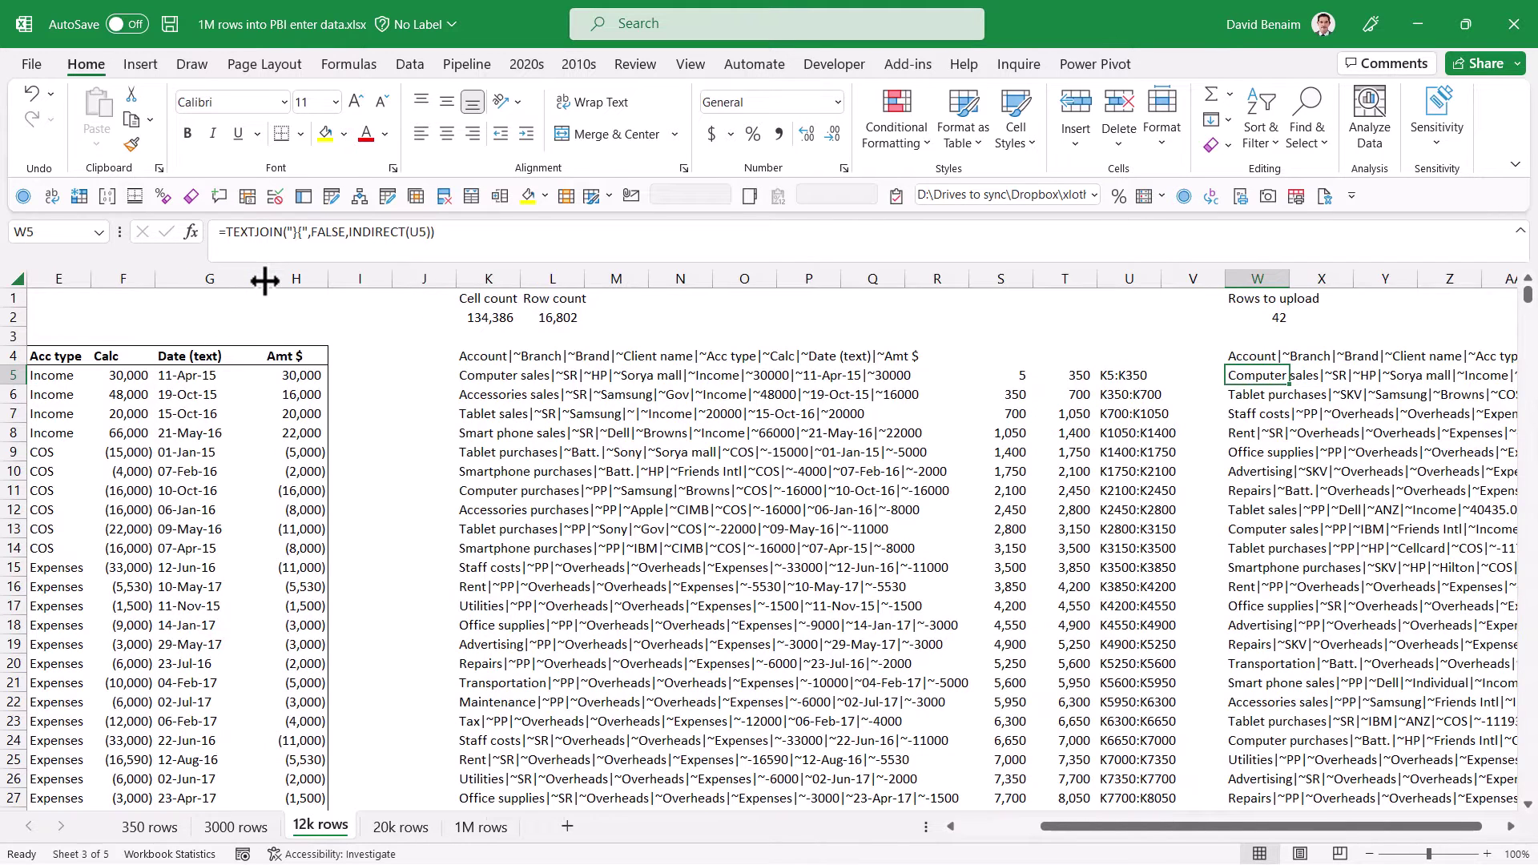
click(1256, 355)
click(1097, 383)
drag(1000, 278, 1383, 325)
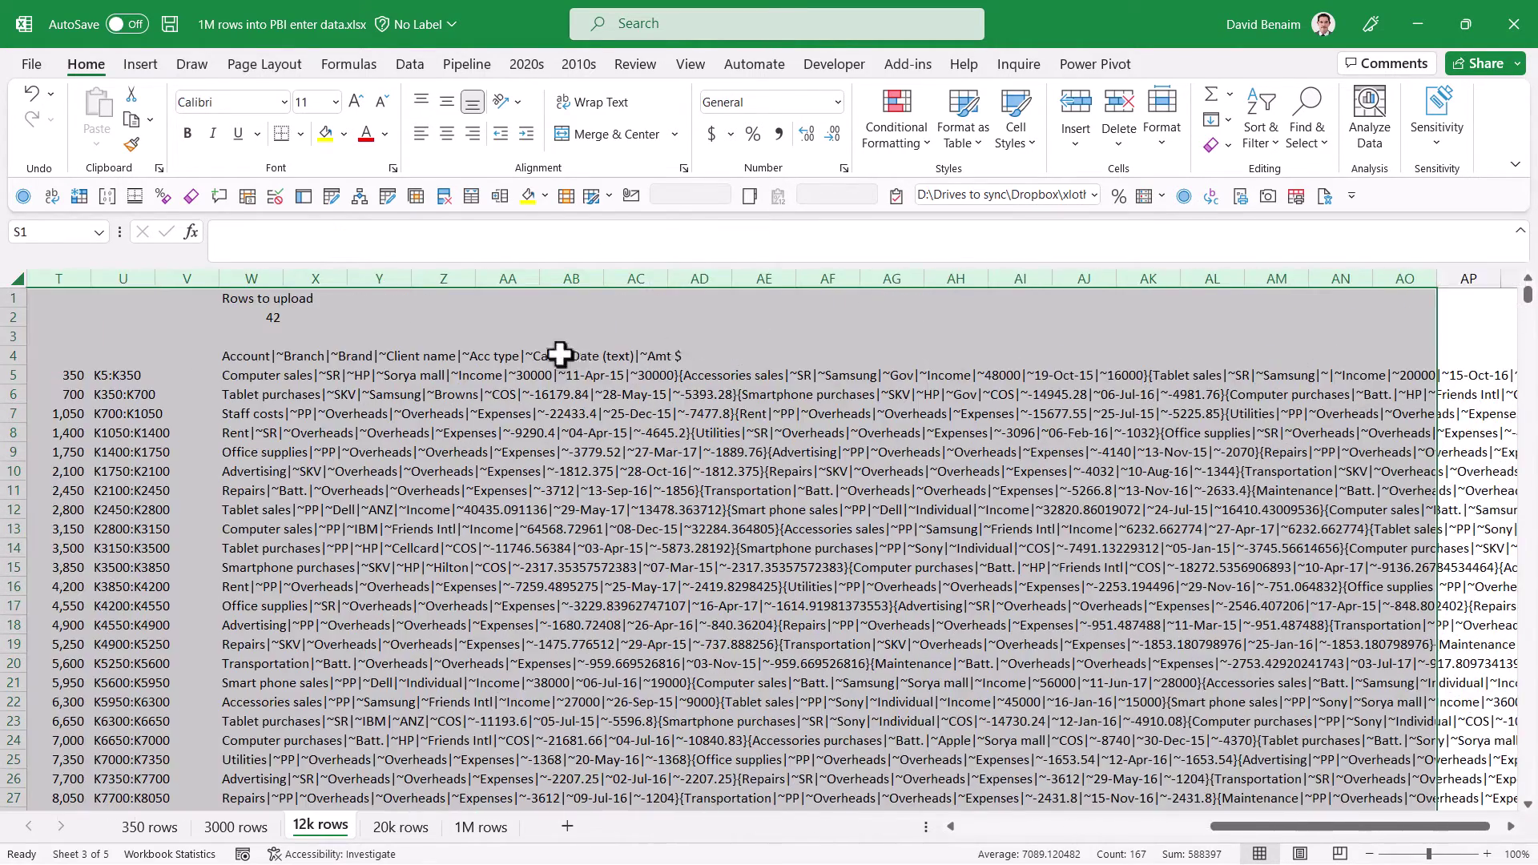
right_click(550, 330)
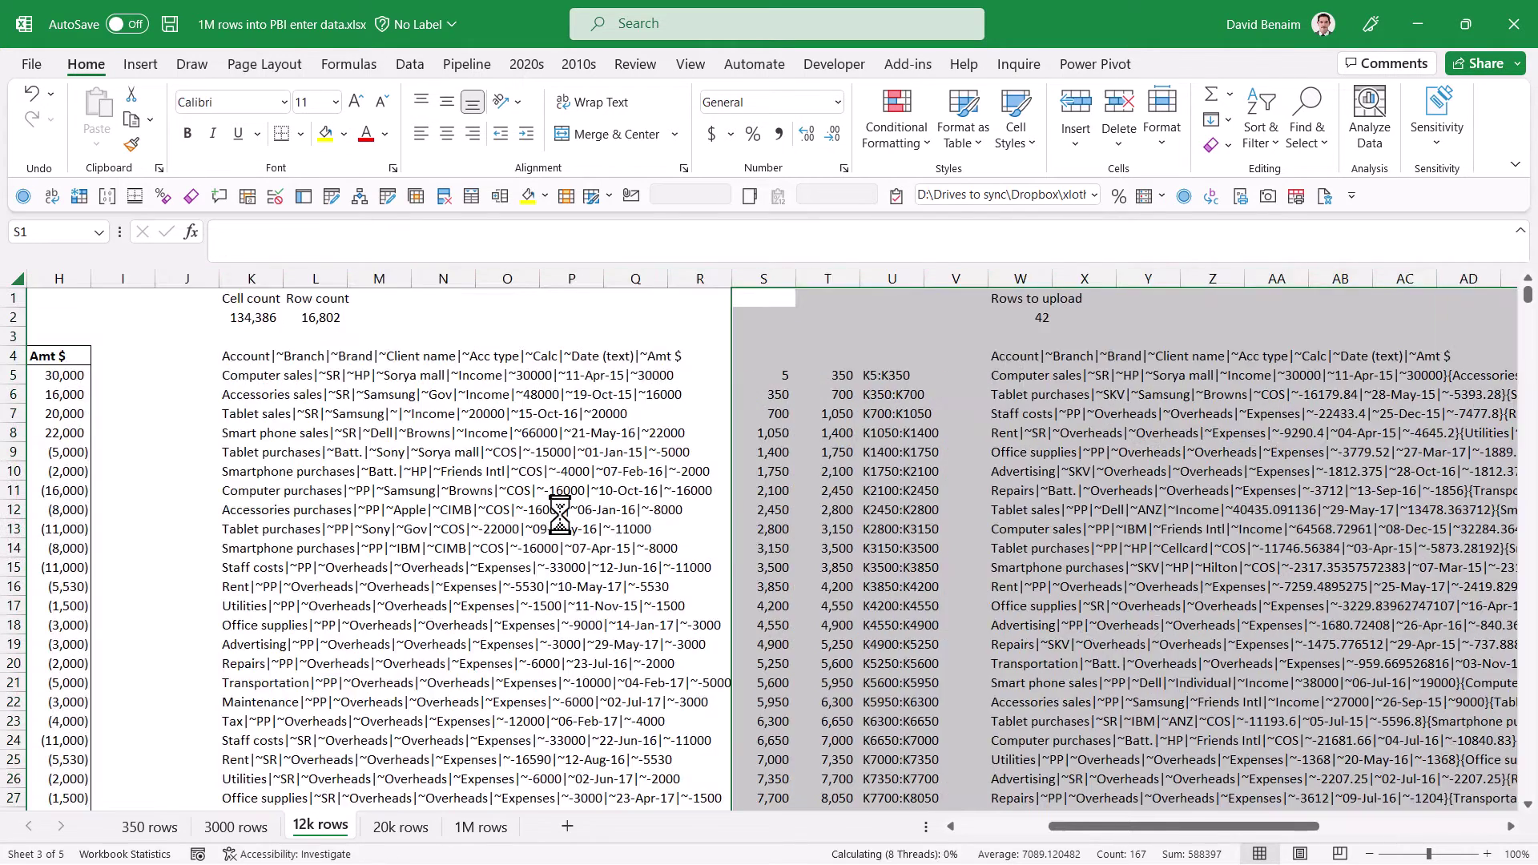
Step: Enter 5 in T5 and 350 in U5 as the first block's start and end rows
text(5)
key(Tab)
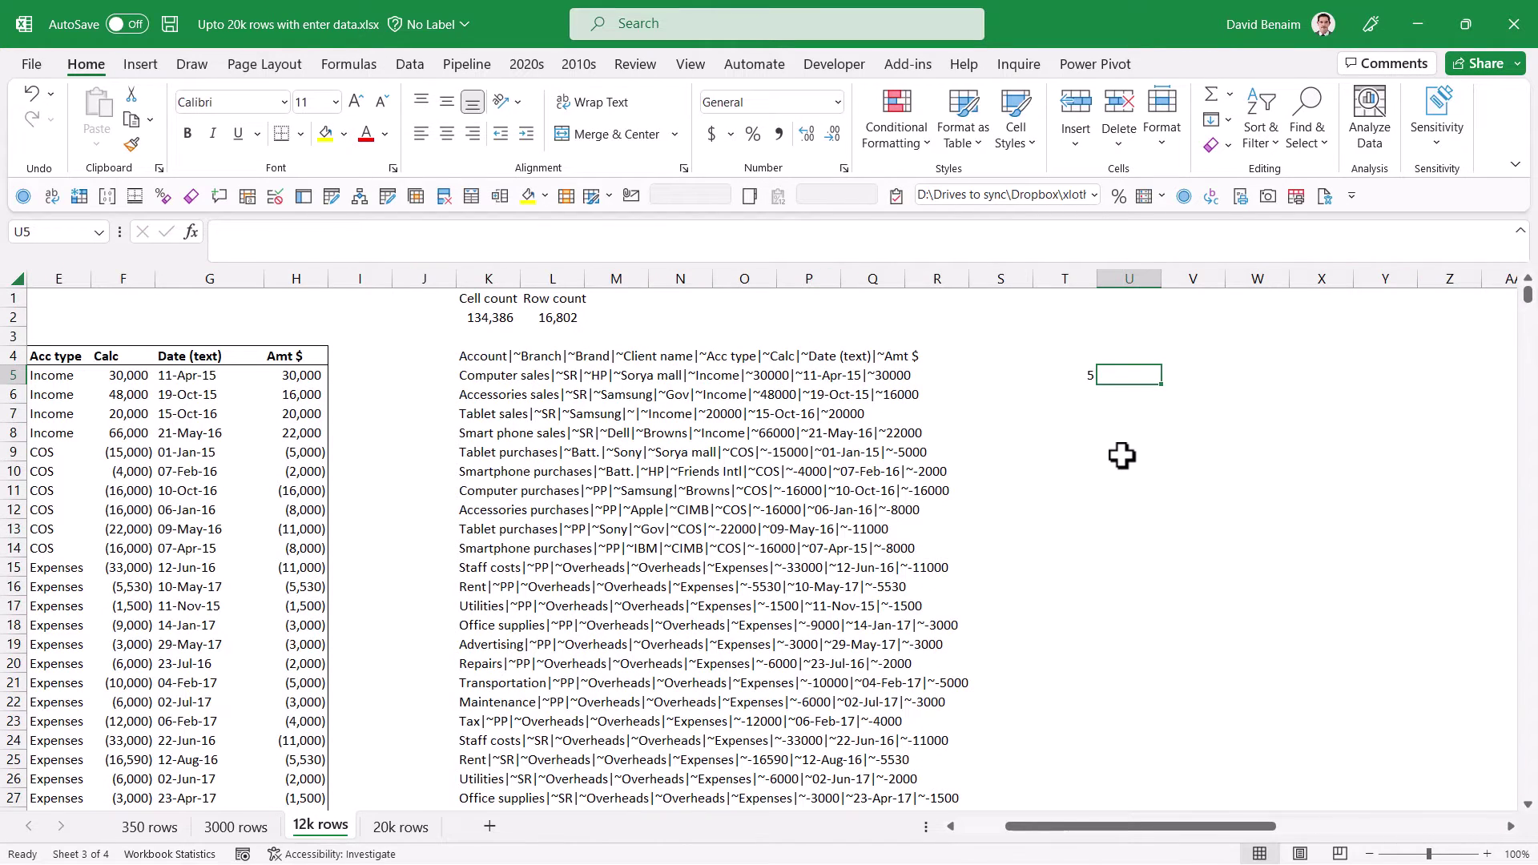
text(350)
key(shift+Tab)
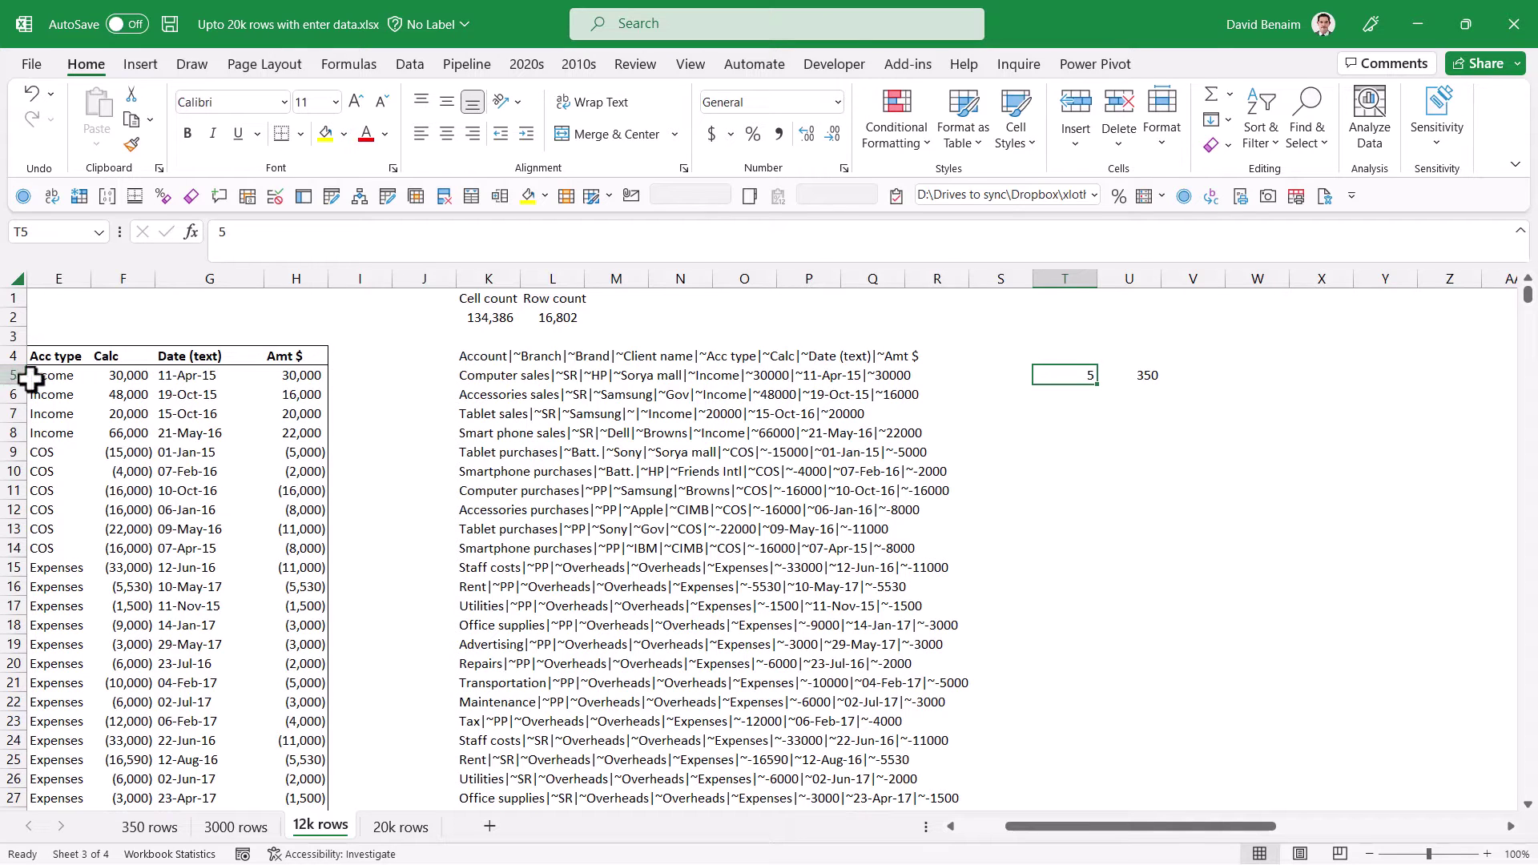
key(Tab)
key(Return)
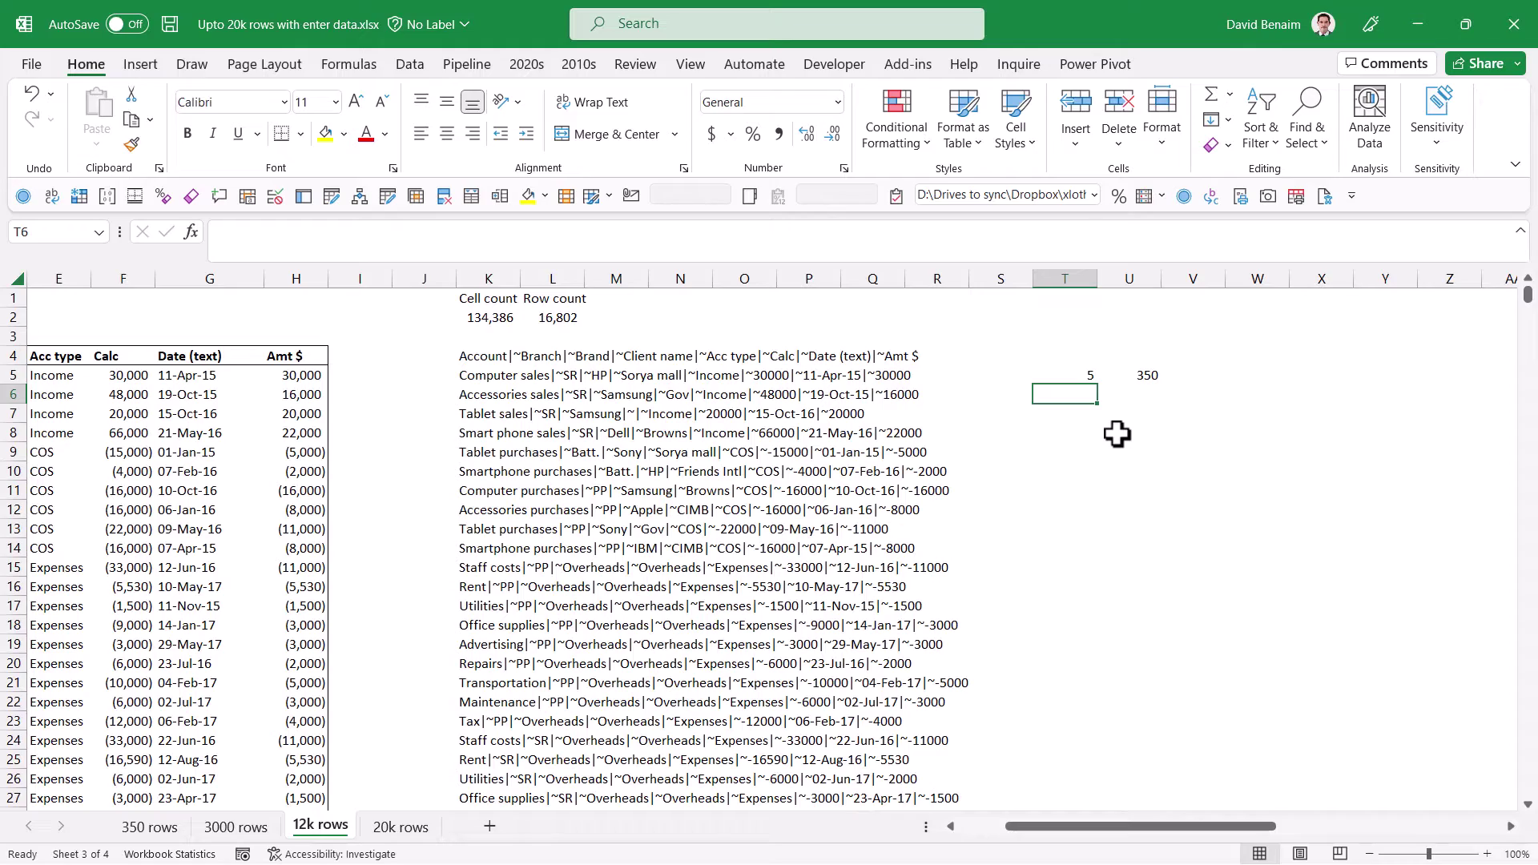
Step: Set the second block's start row in T6 with a formula referencing the first block's end row in U5
text(=)
key(Up)
key(Right)
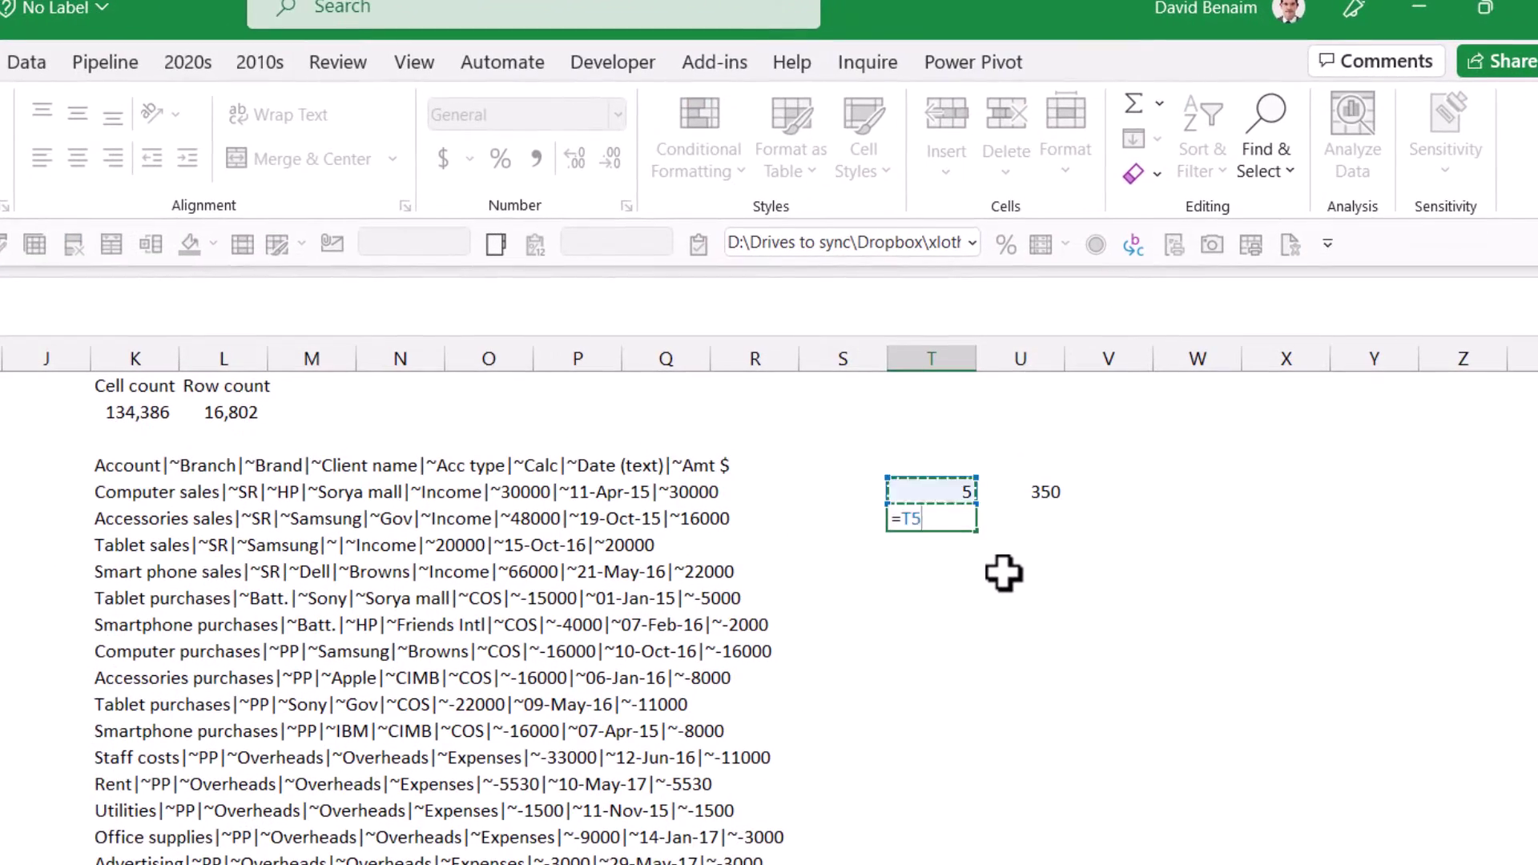
key(Tab)
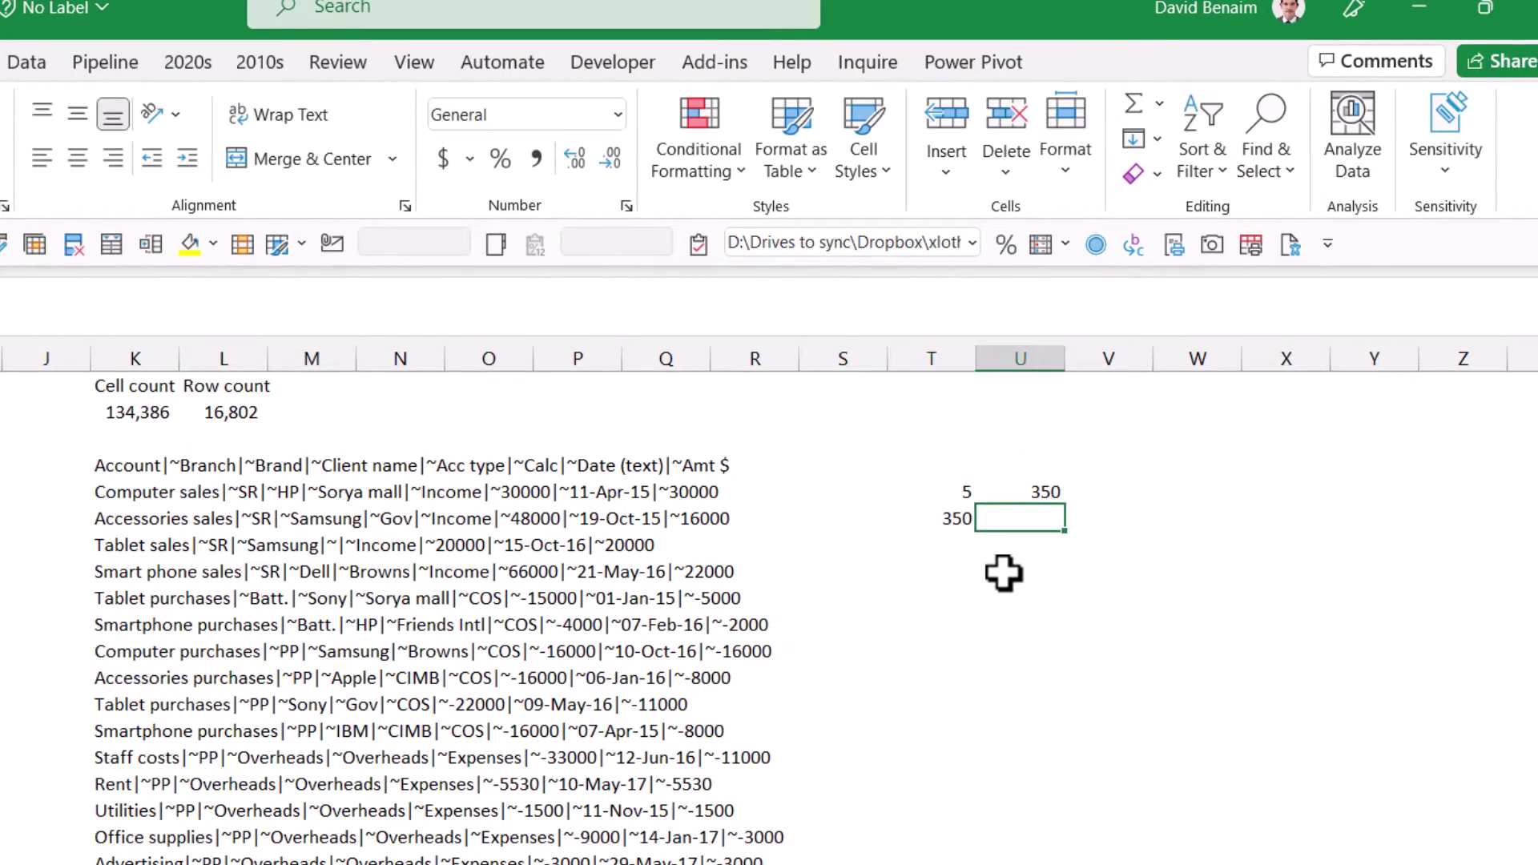
Step: Set U6 to T6 plus an absolute reference to U5, and fill both block formulas down to row 72
text(=)
key(Left)
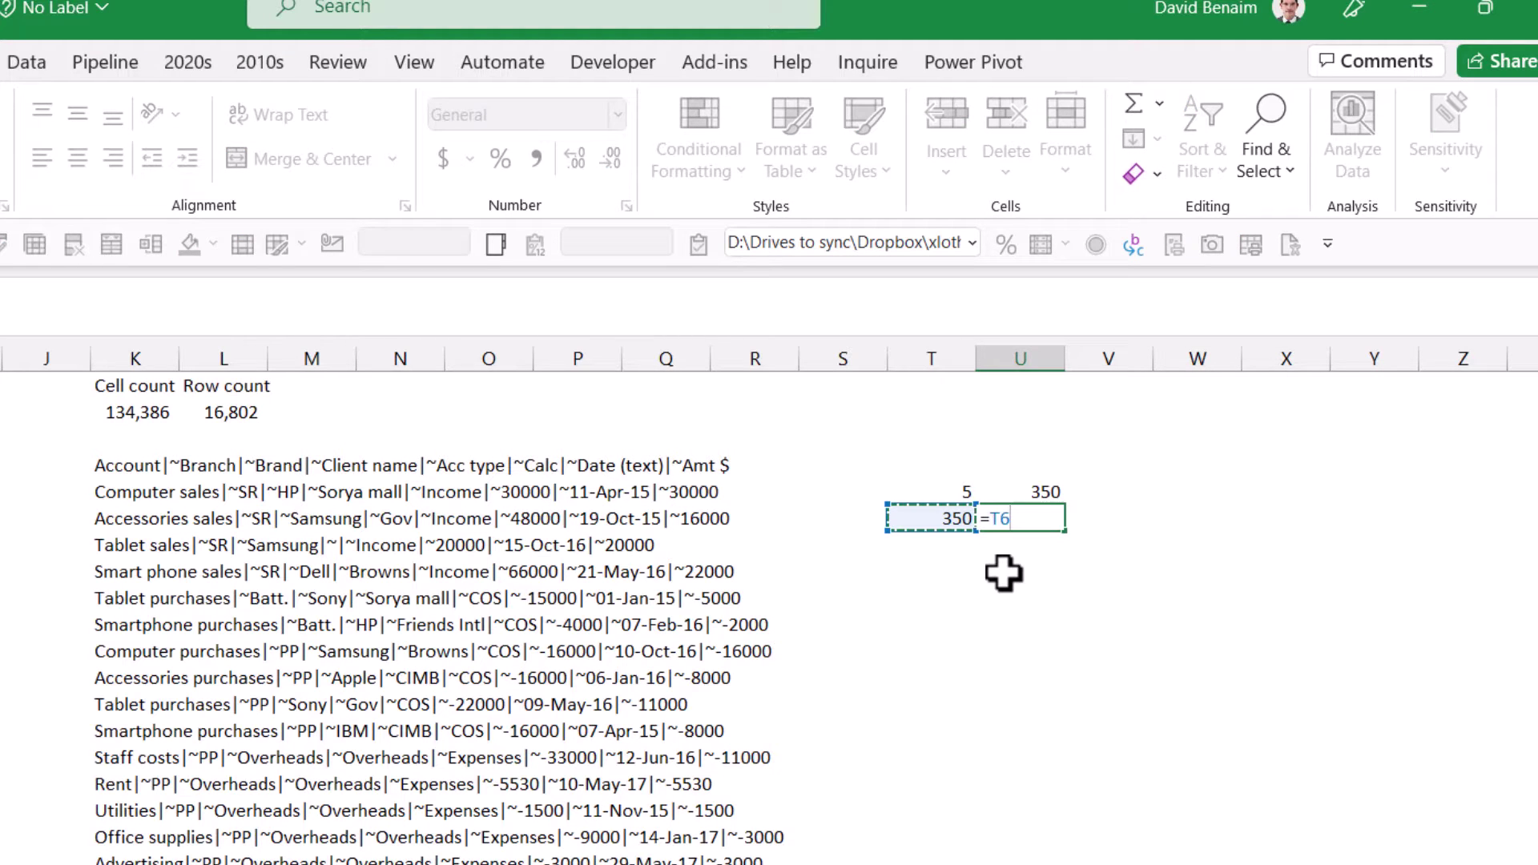
text(+)
key(Up)
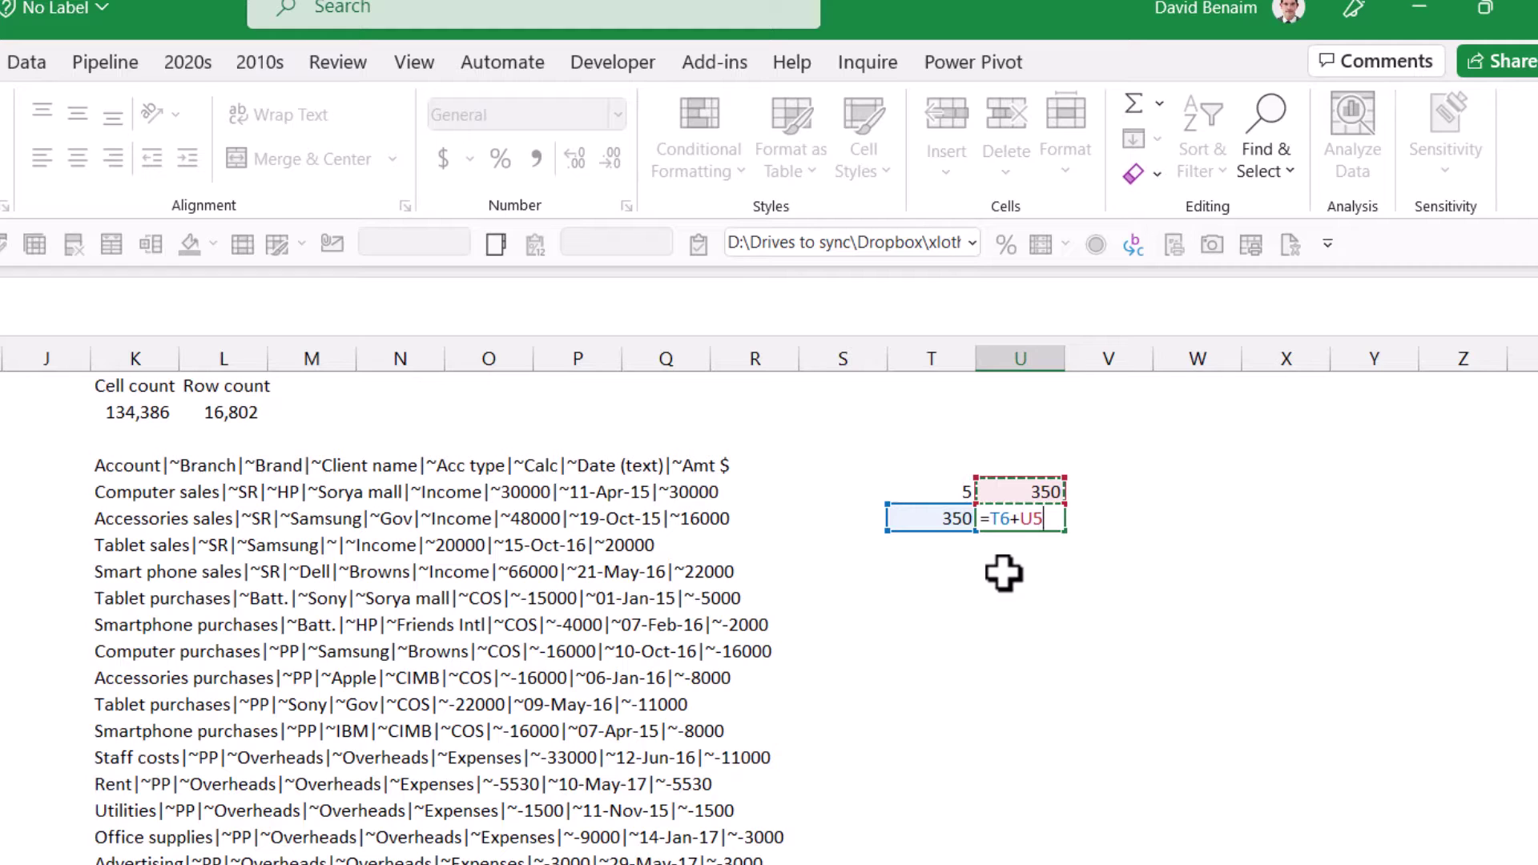
key(shift+Tab)
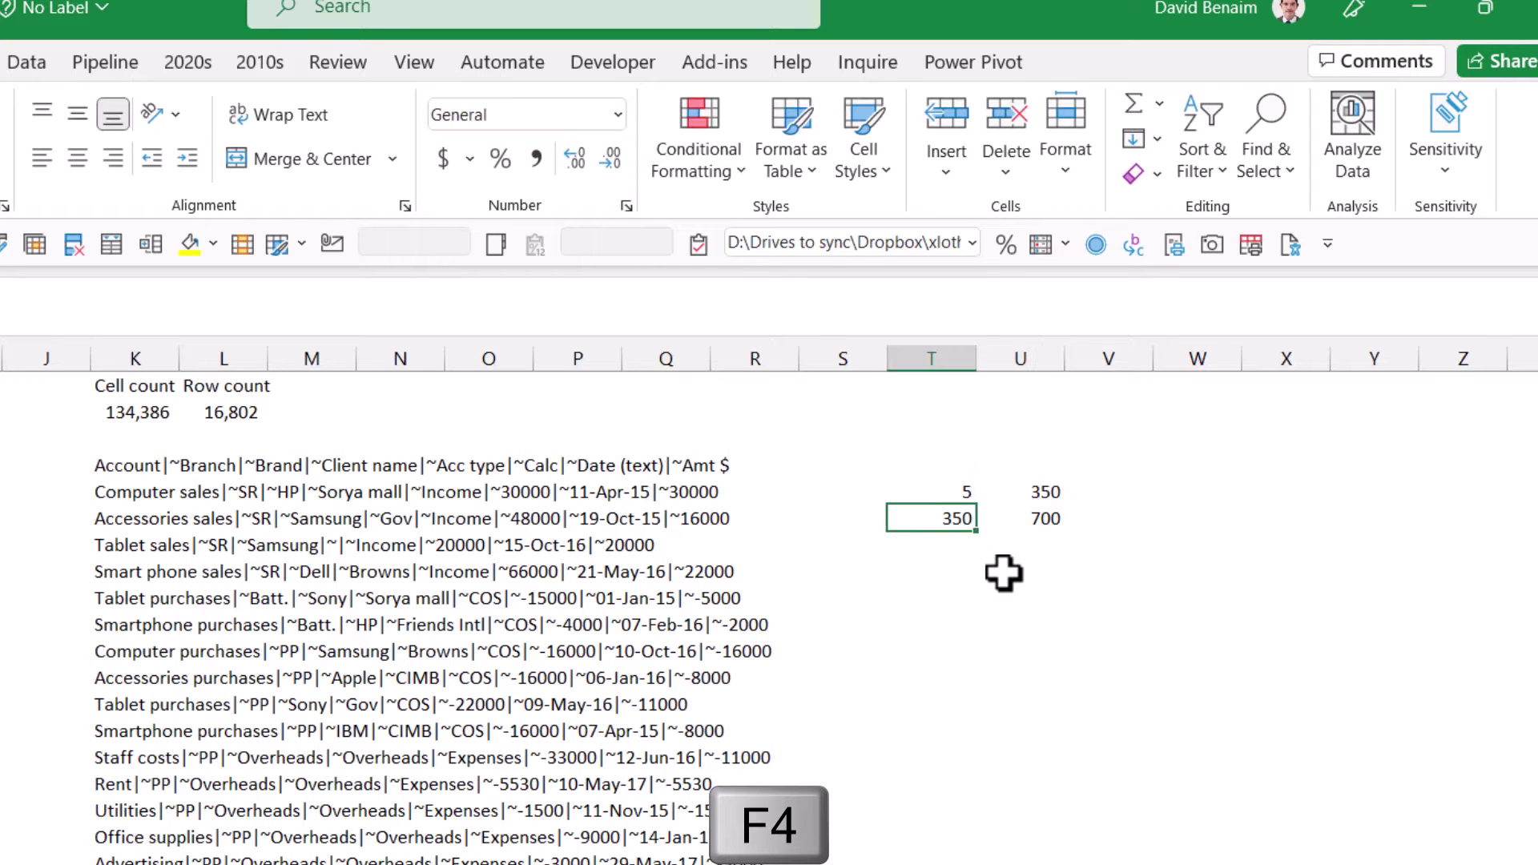
drag(958, 517, 1069, 864)
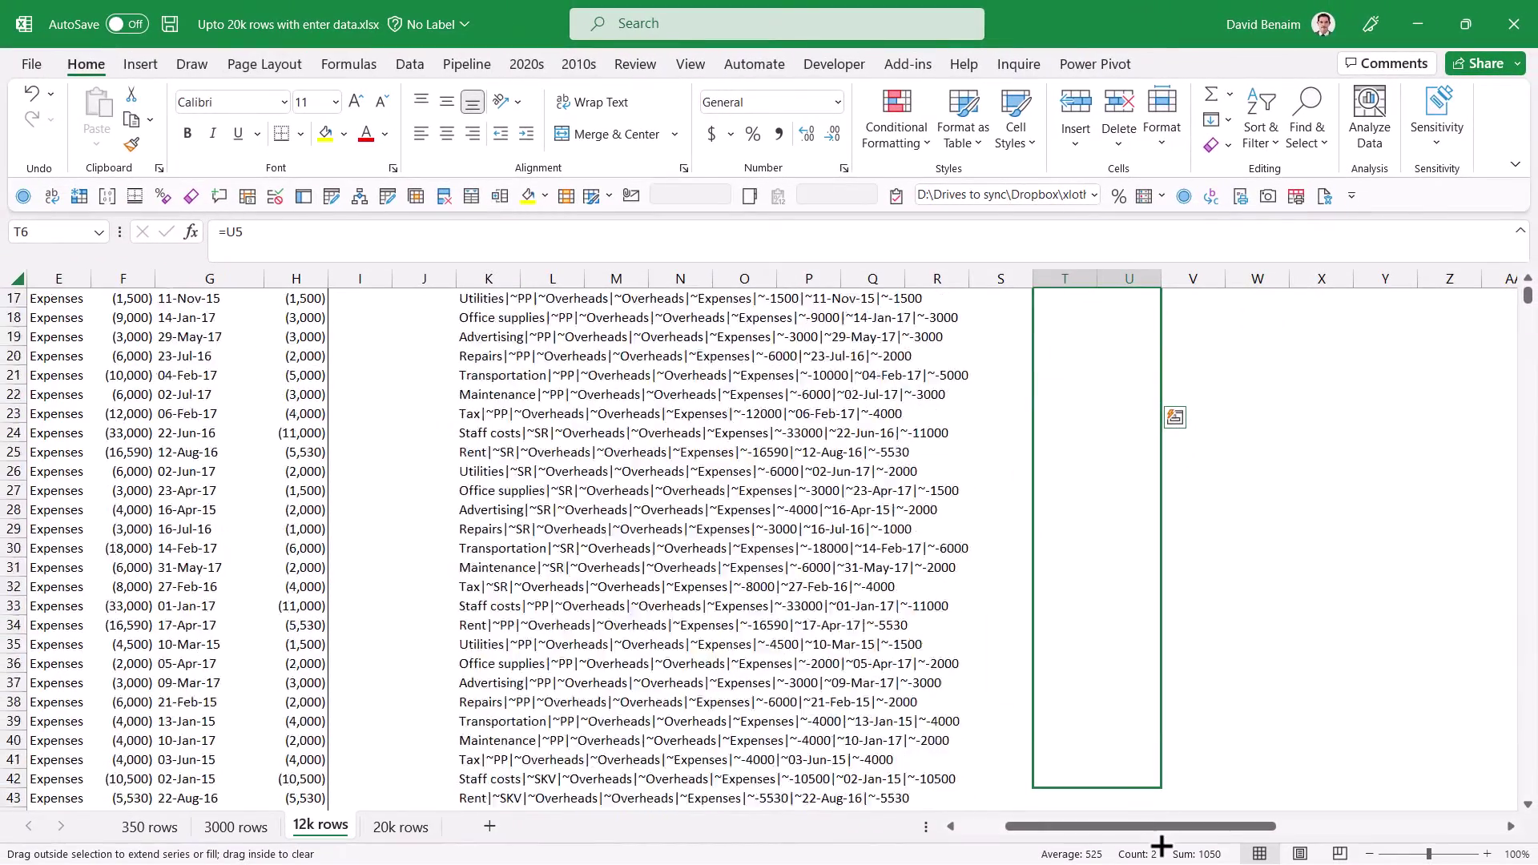
drag(1160, 845, 1157, 832)
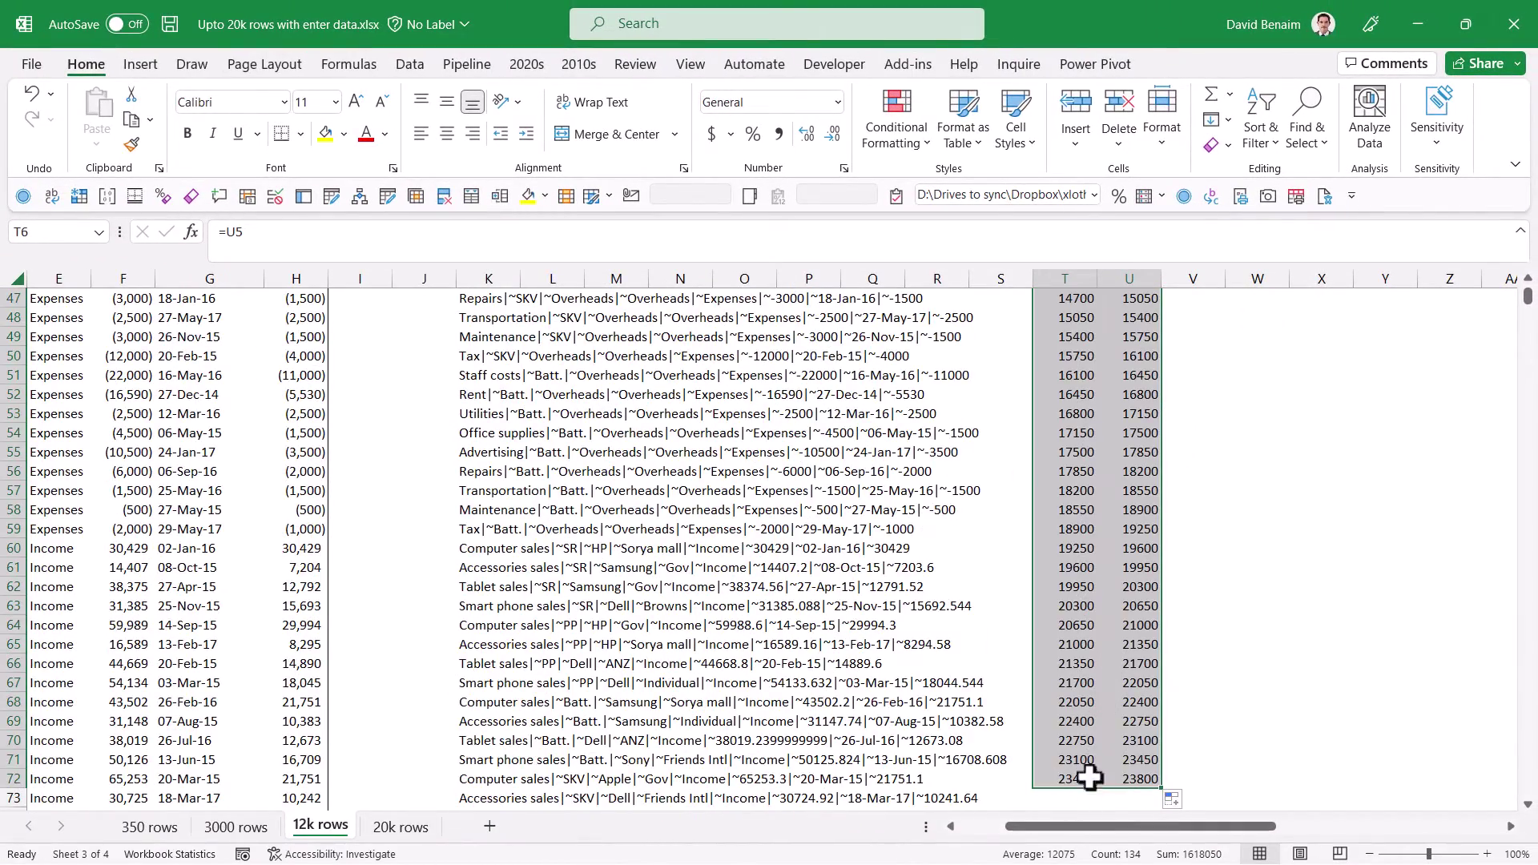
Step: Label the block columns Start in T4 and Increment in U4
scroll(1098, 601, up, 12)
click(1075, 373)
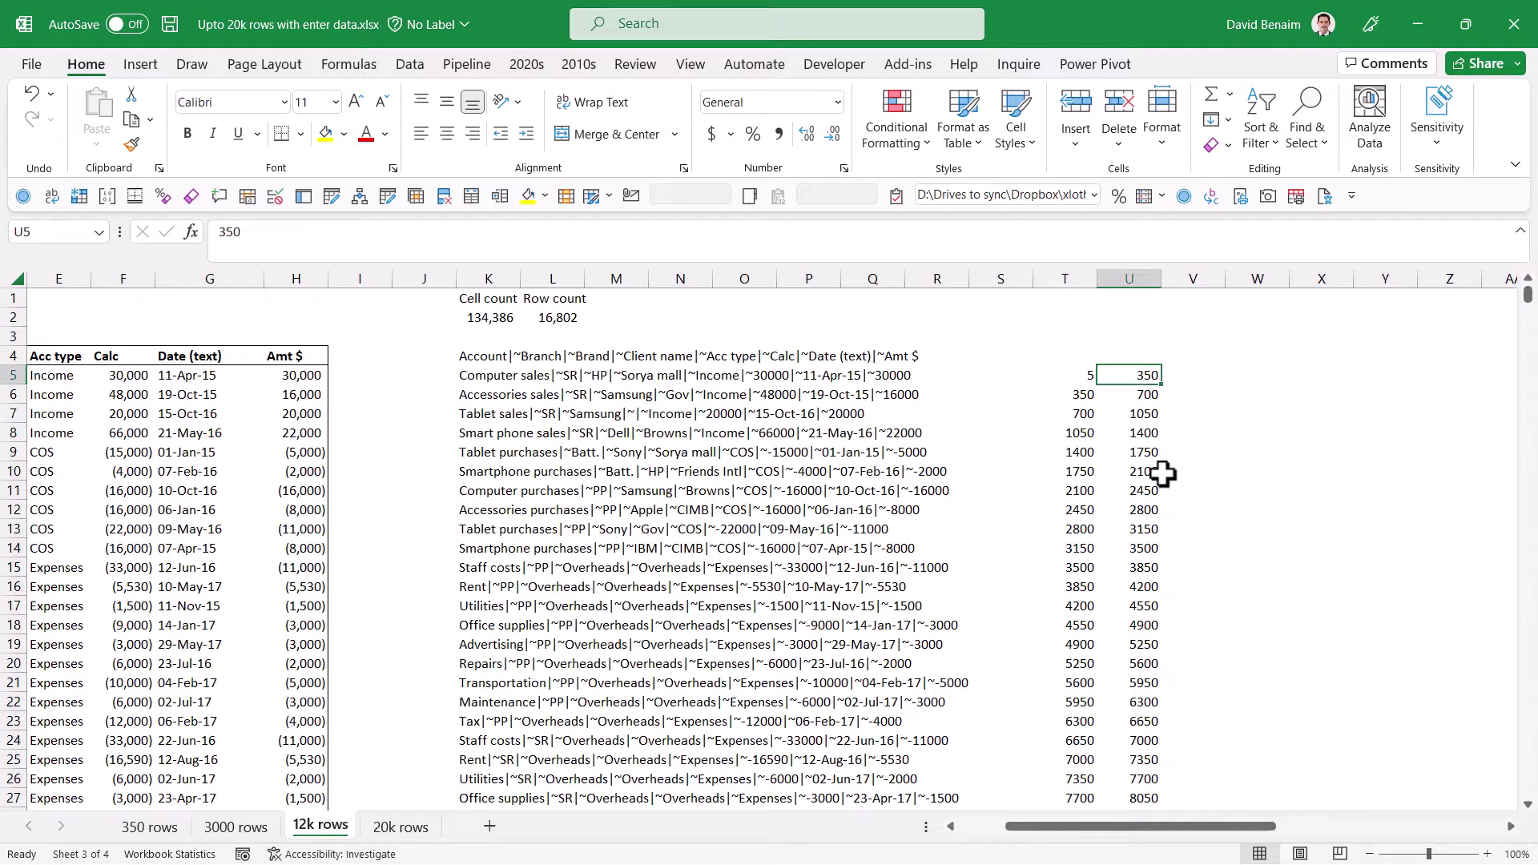
key(Up)
text(Start)
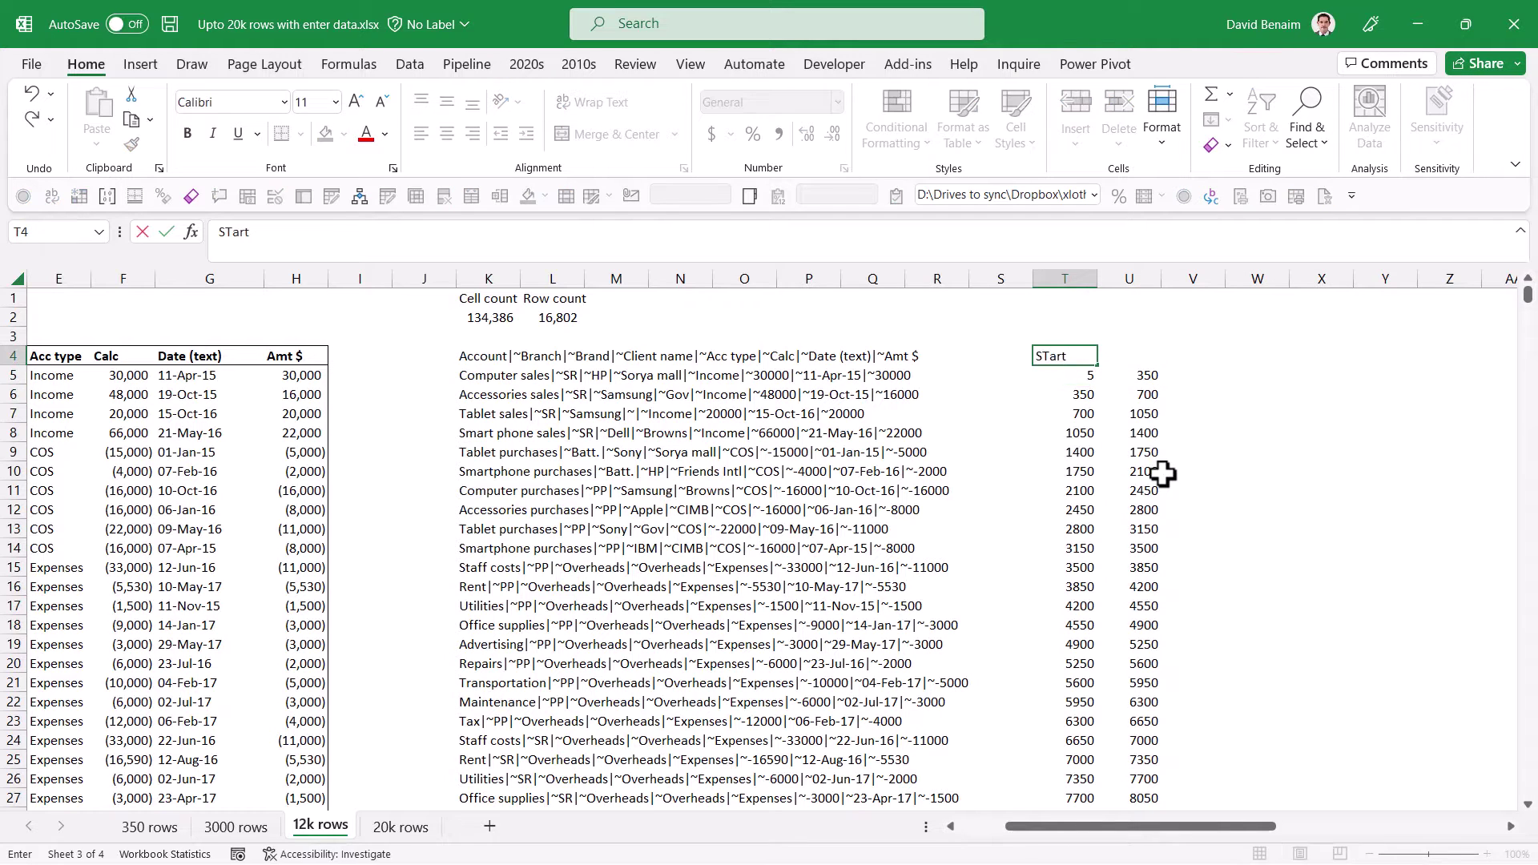
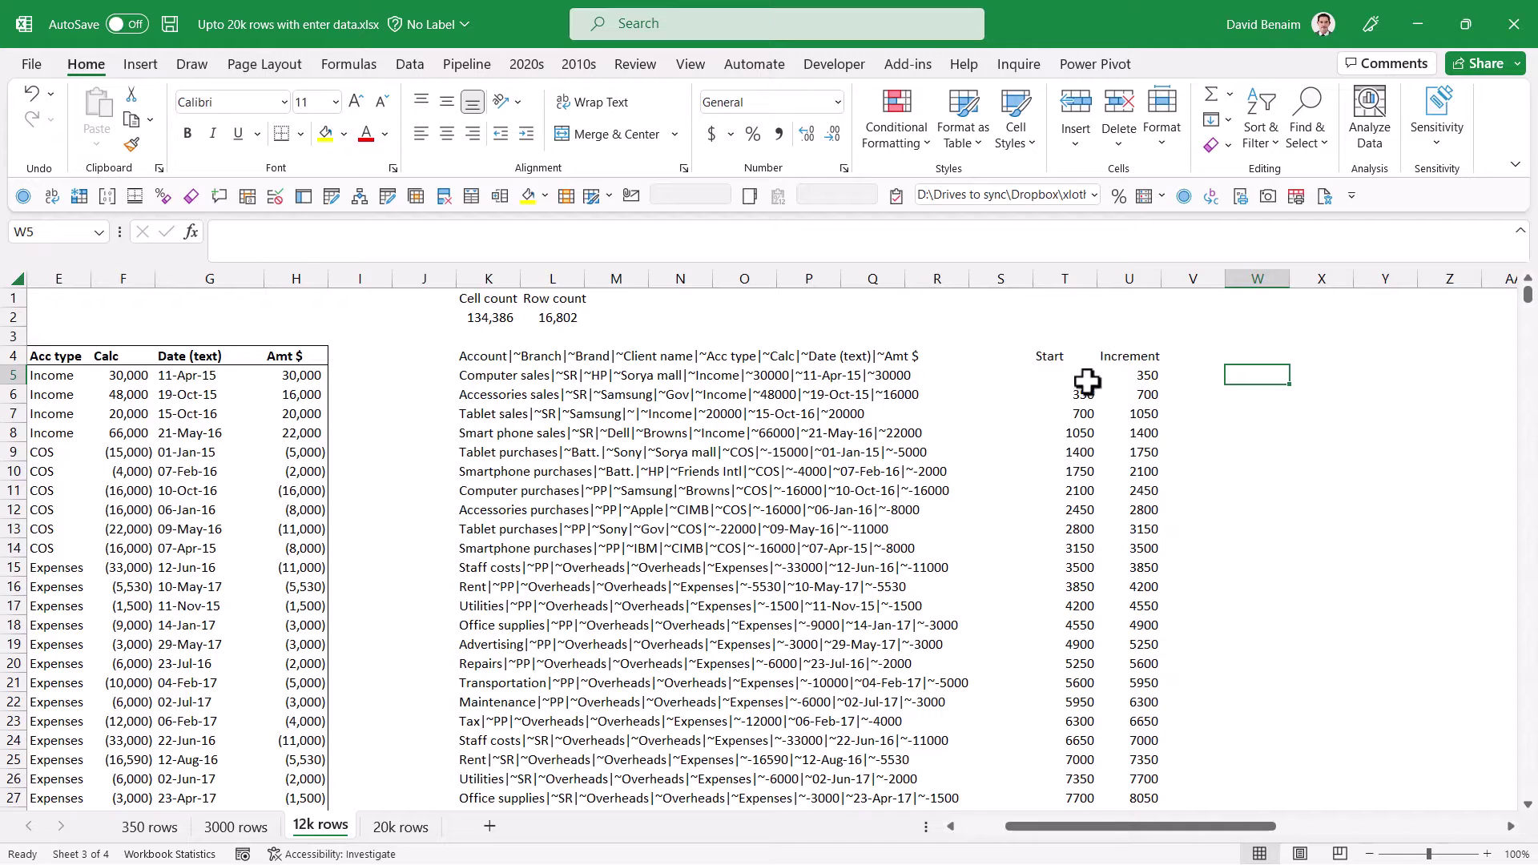
Step: Join the first block's rows in W5 with =TEXTJOIN("}{",FALSE,K5:K350)
drag(490, 378, 480, 666)
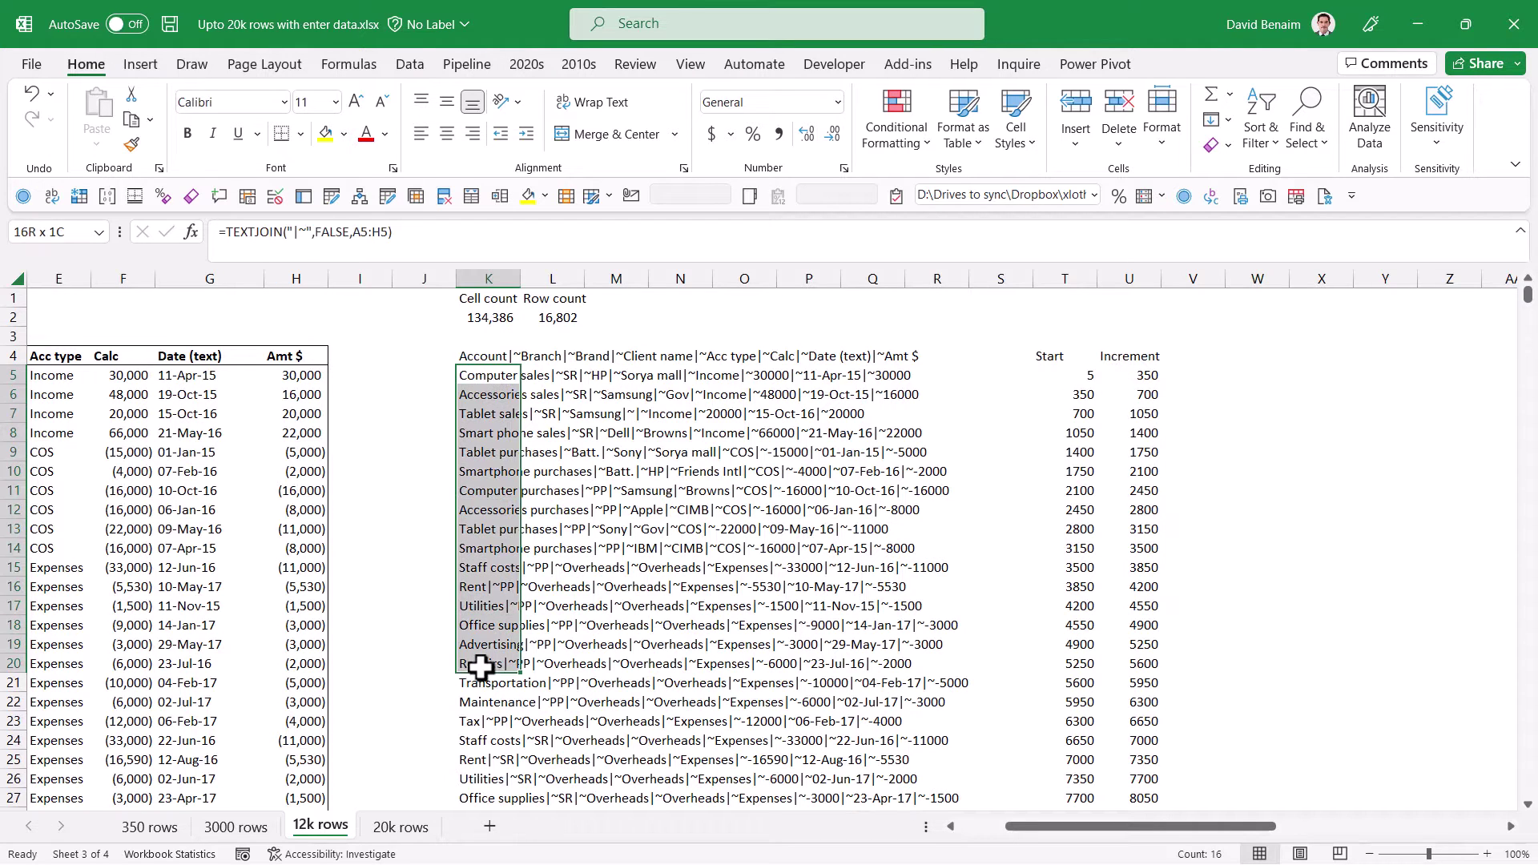
click(1263, 376)
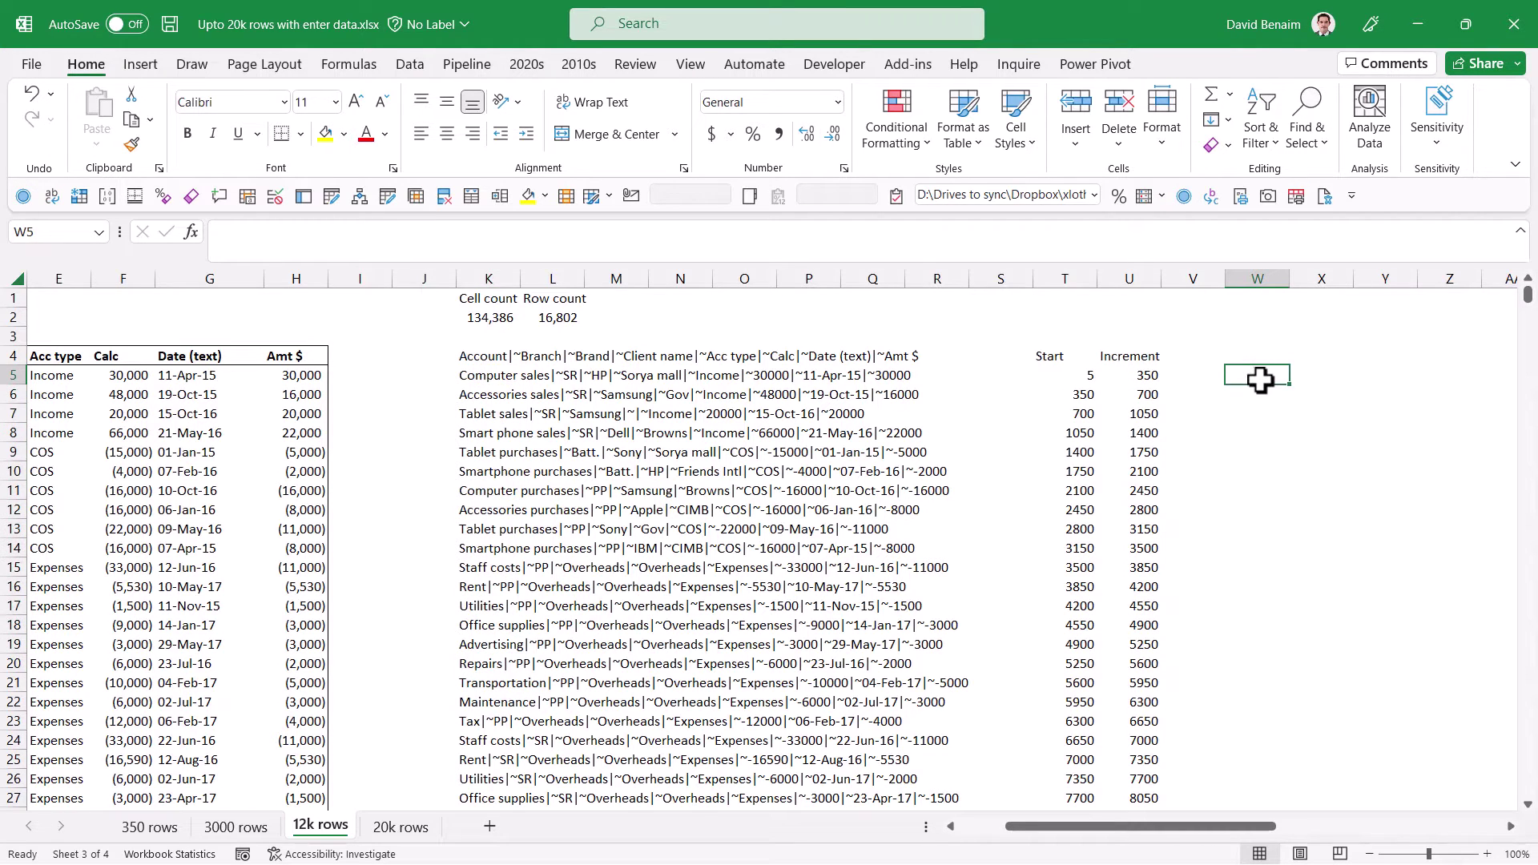
text(=)
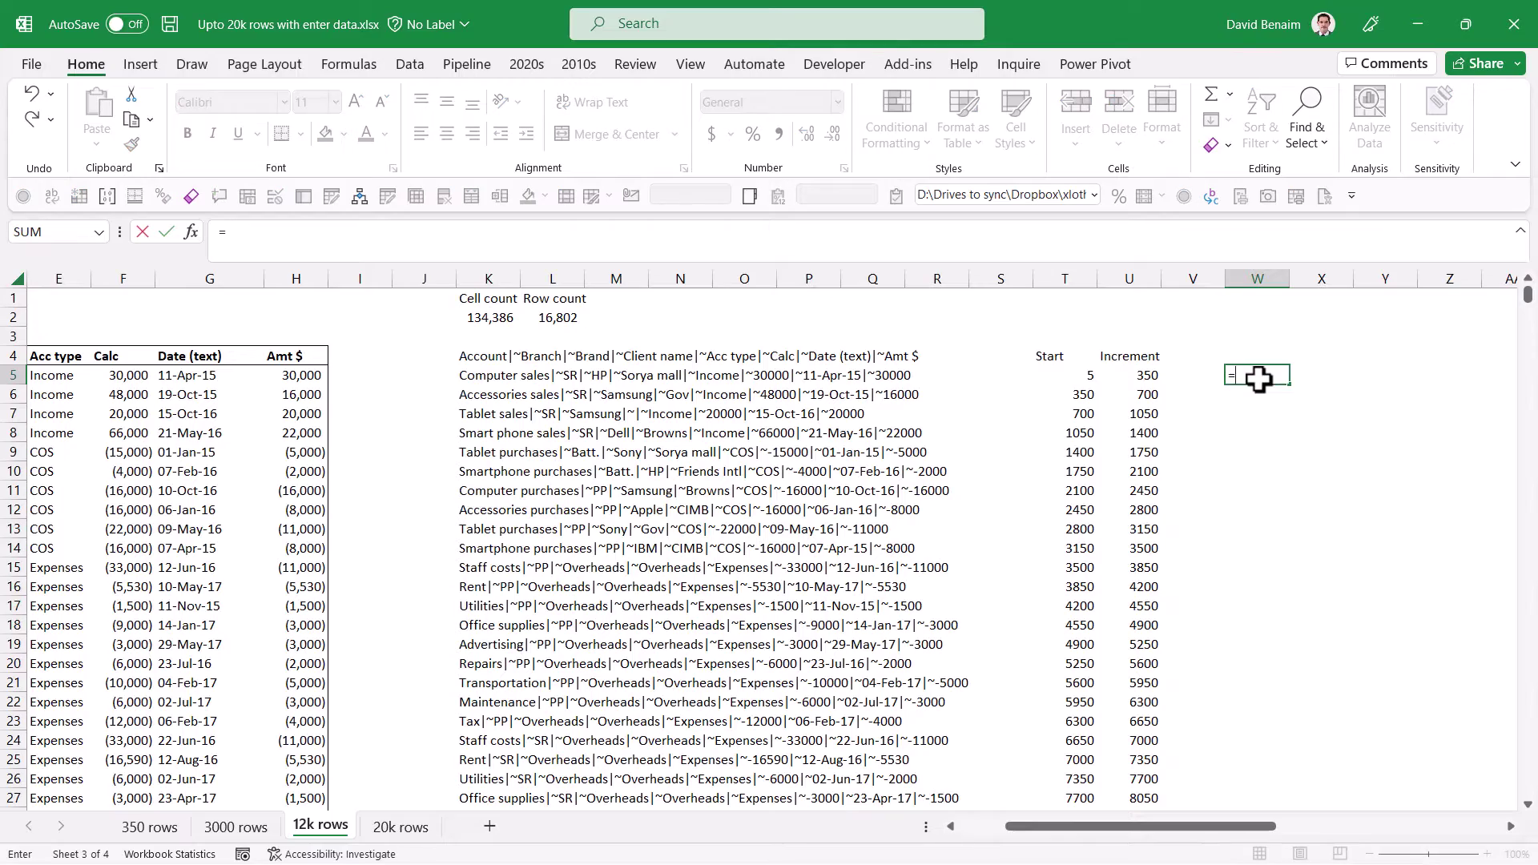
text(textj)
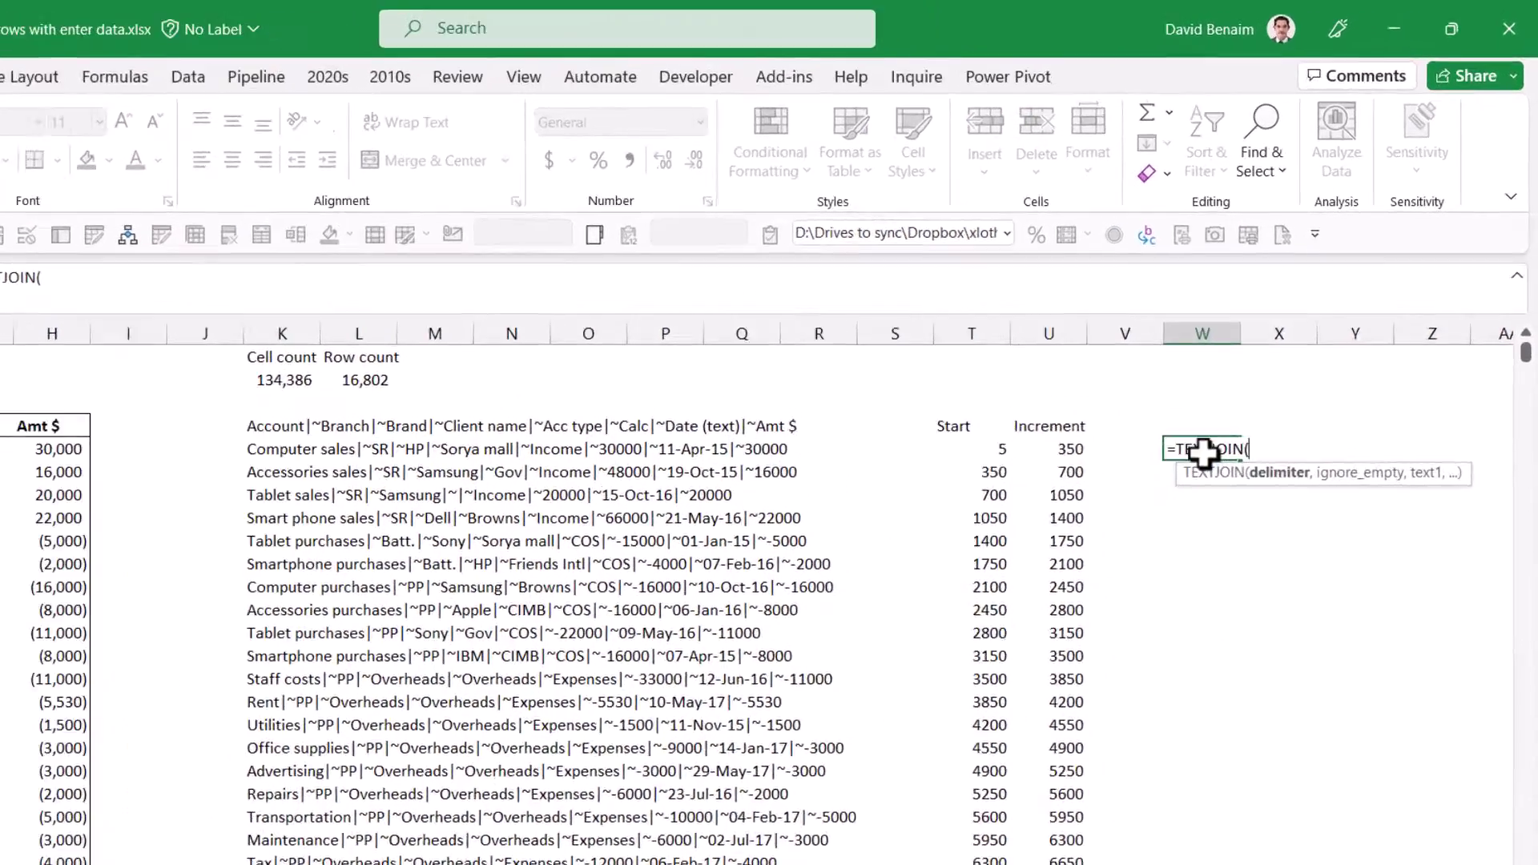
key(Tab)
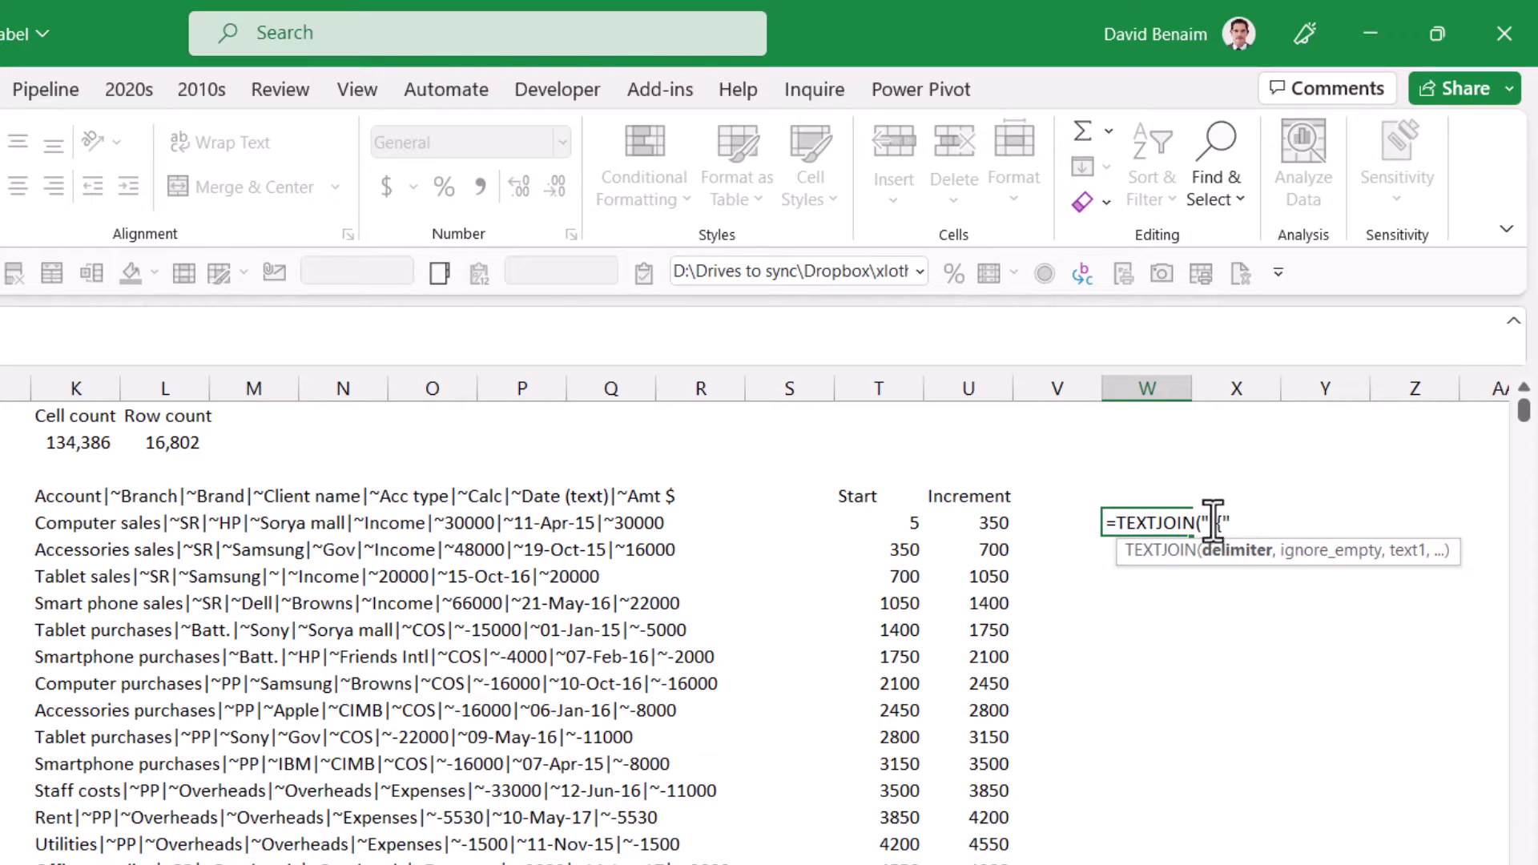
text(",)
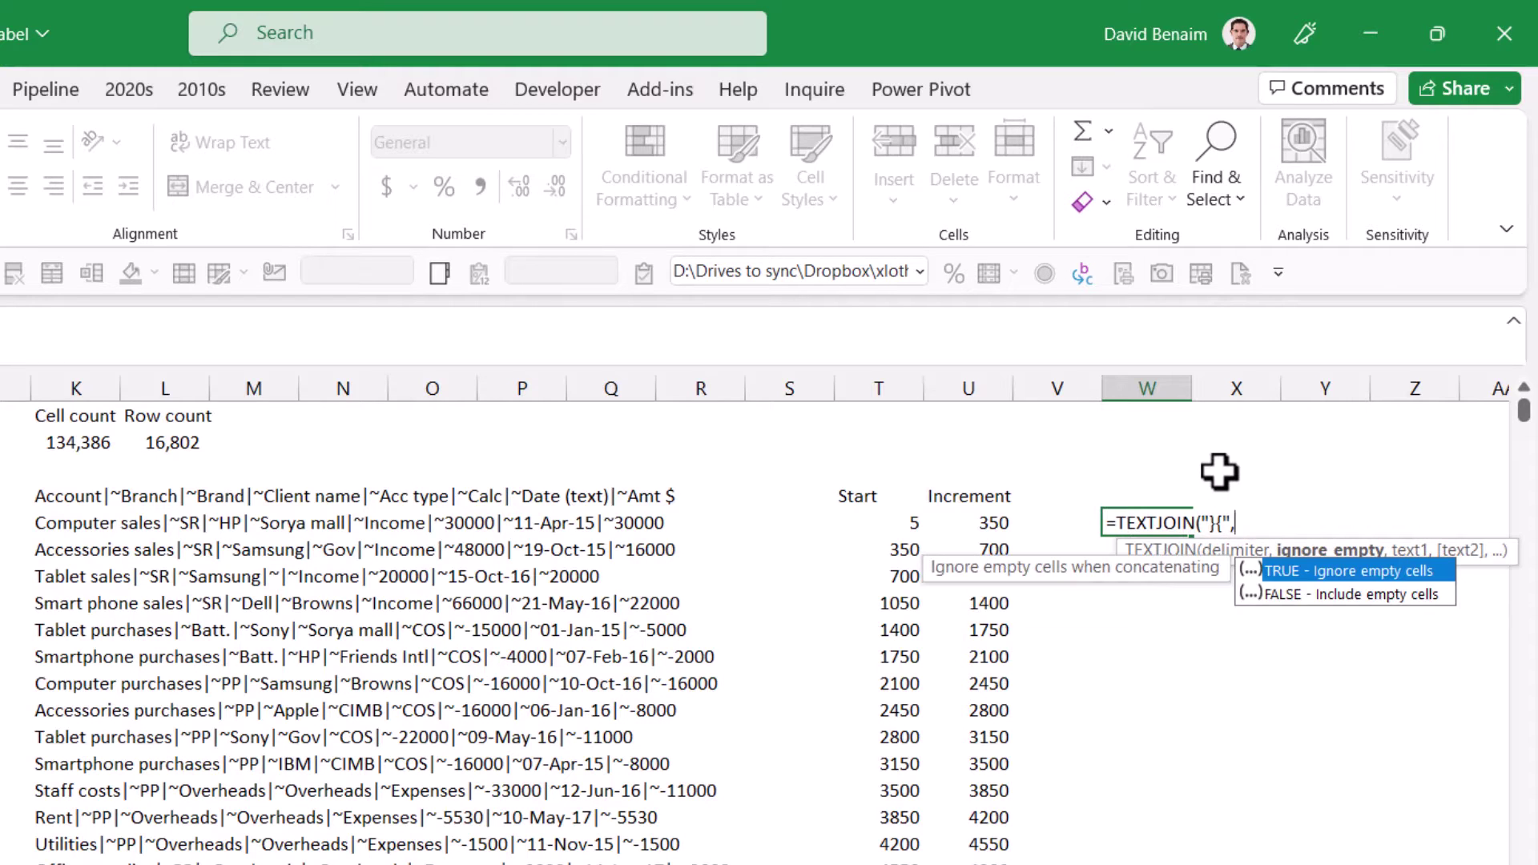
double_click(1281, 595)
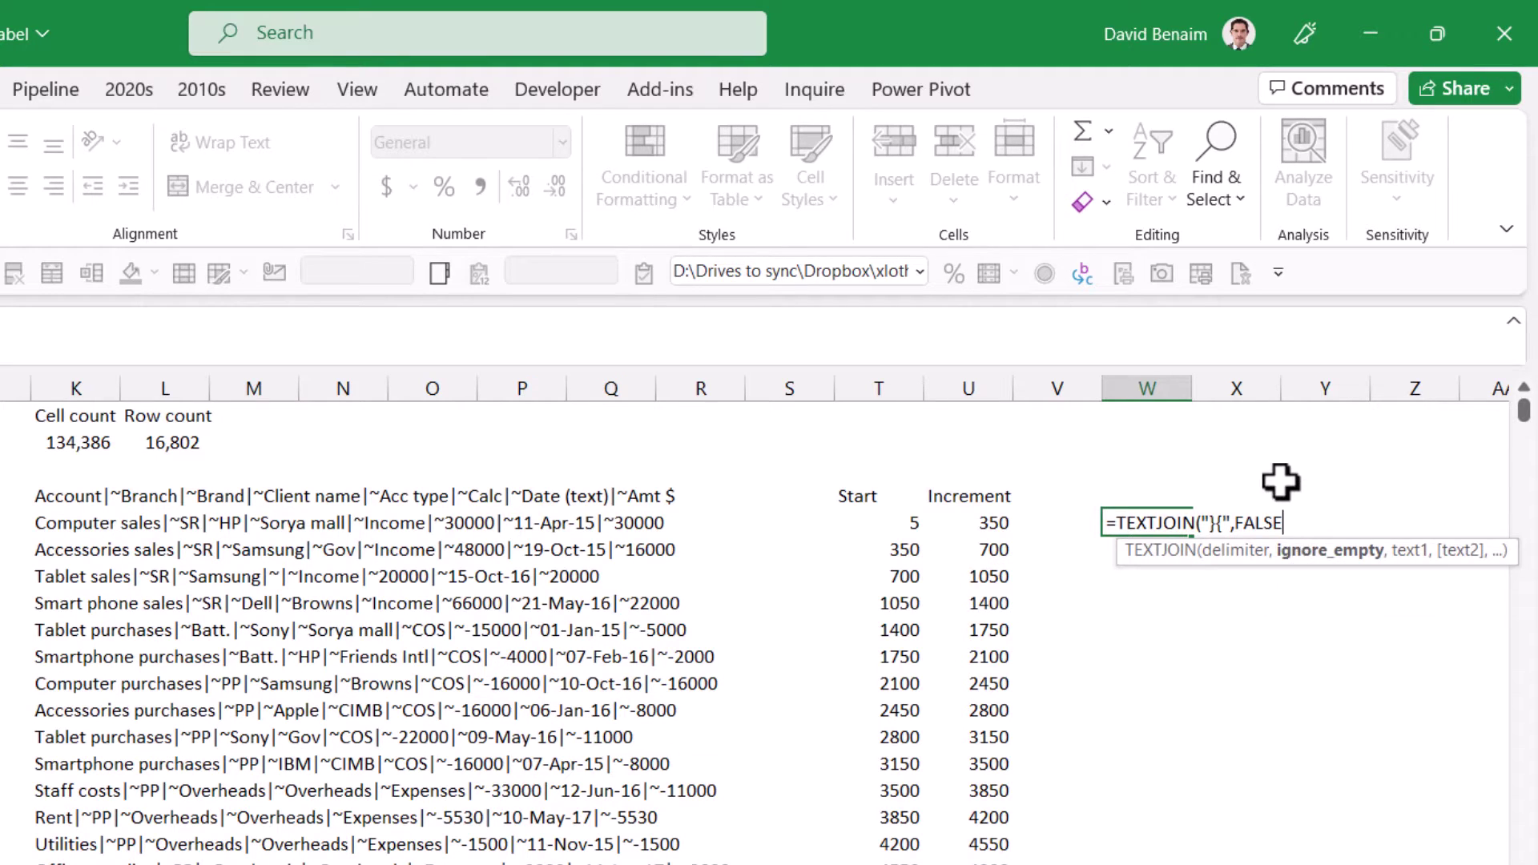
text(,)
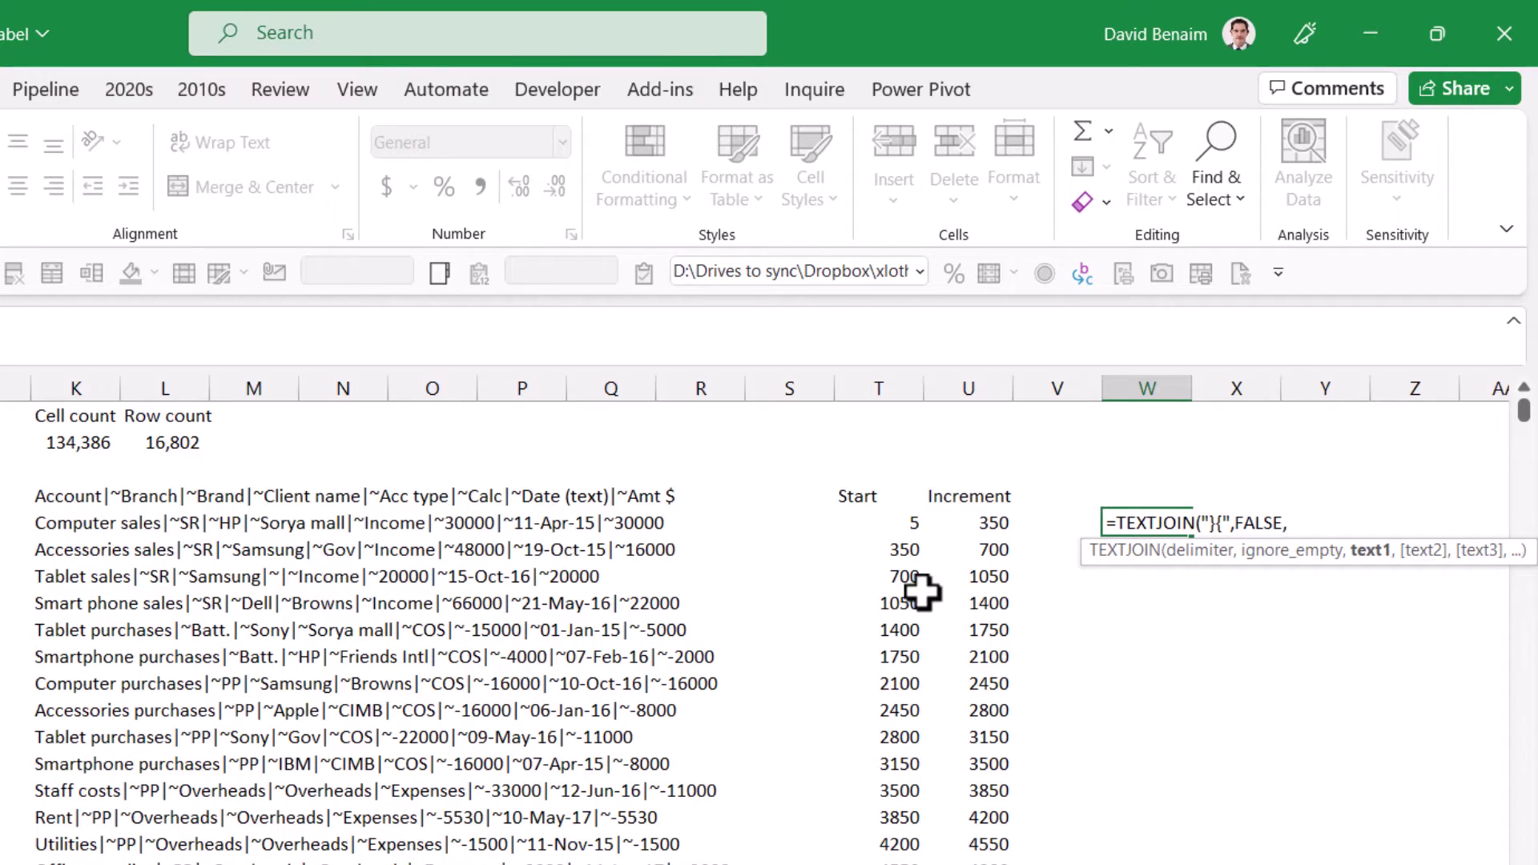
text(K5)
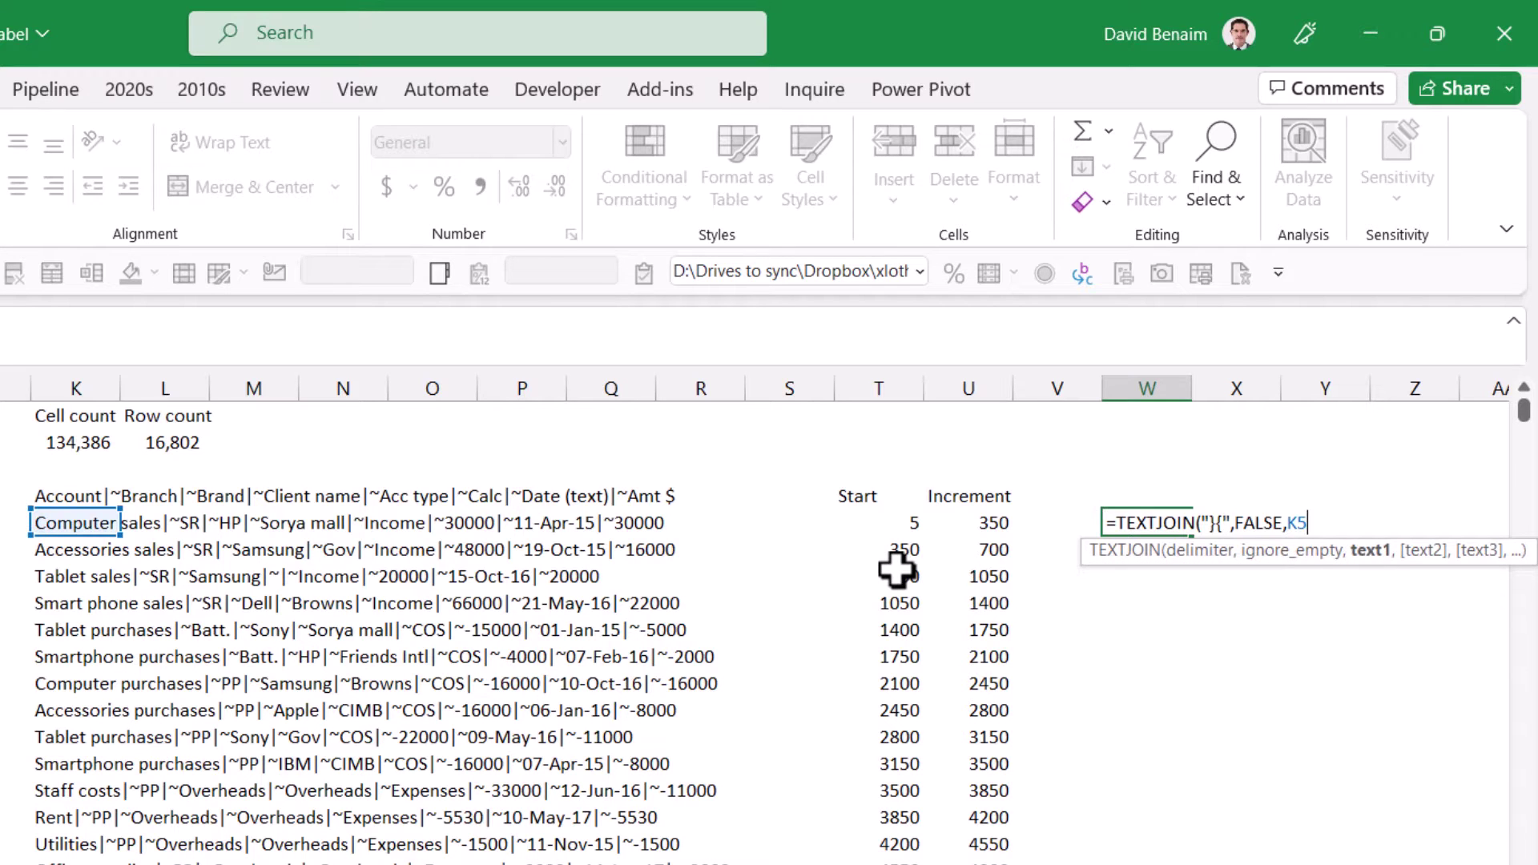
text(:K350)
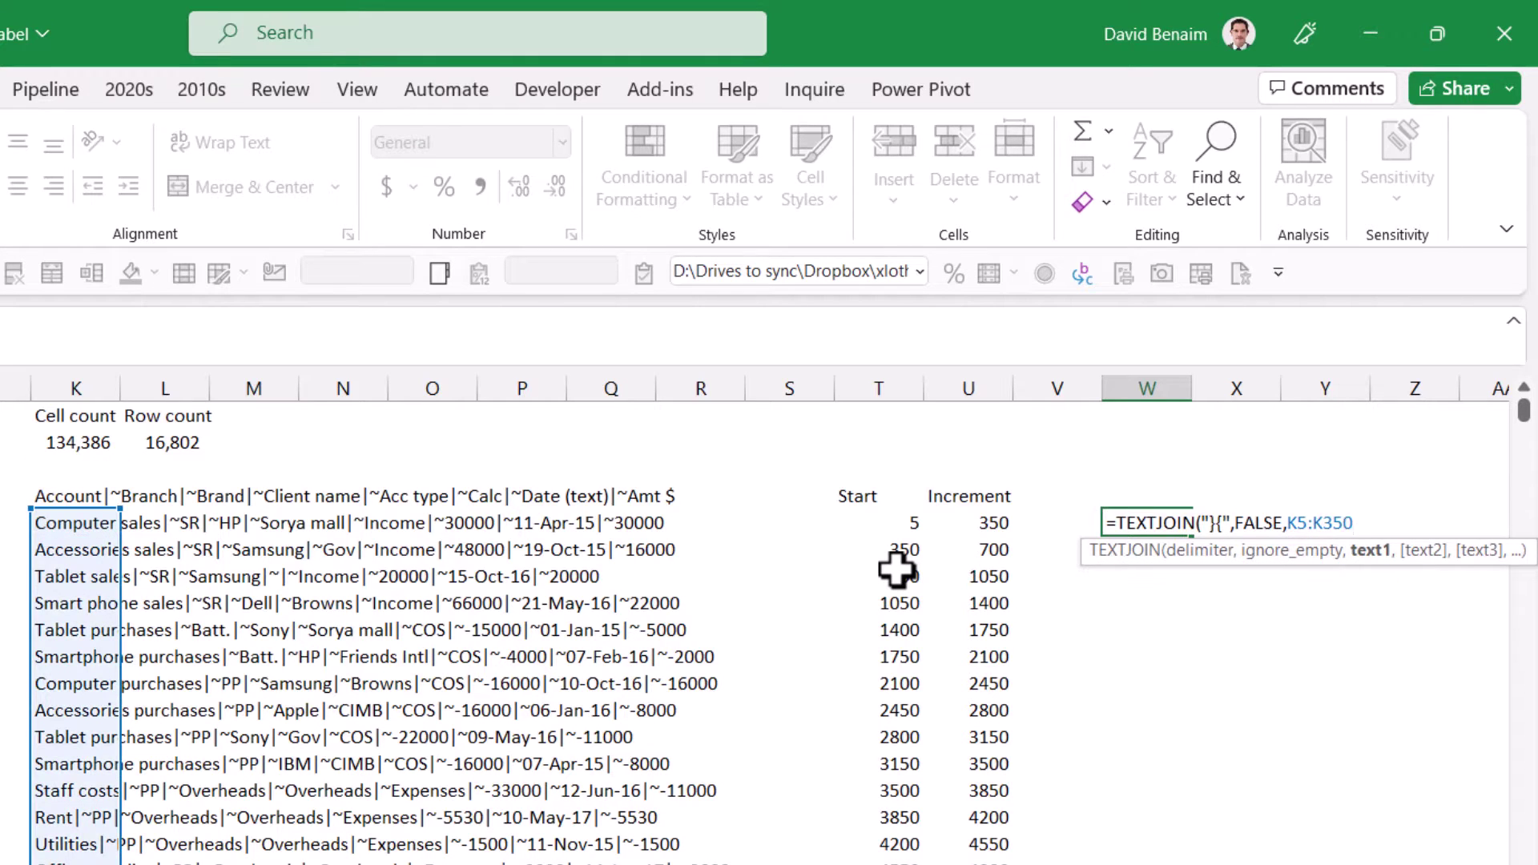
text())
key(Return)
Step: Examine the joined text that extends across row 5 from W5
key(Up)
key(Right)
key(Right)
key(Right)
key(Right)
key(Right)
key(Right)
key(Right)
key(Right)
key(Right)
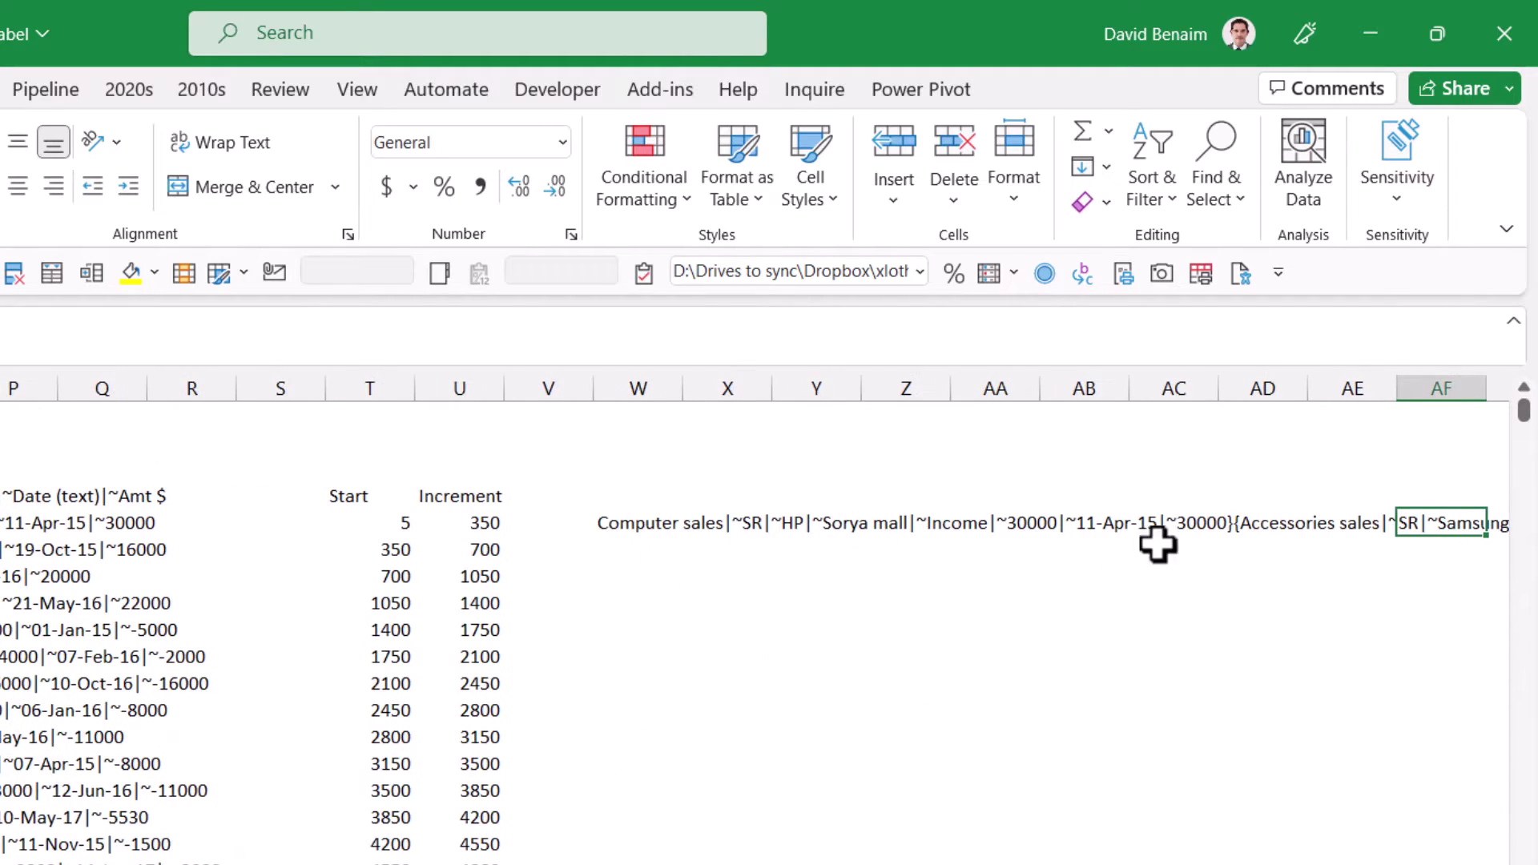
Step: Count the characters of the joined text in W2 with a LEN formula referencing W5
click(668, 526)
click(647, 446)
text(=)
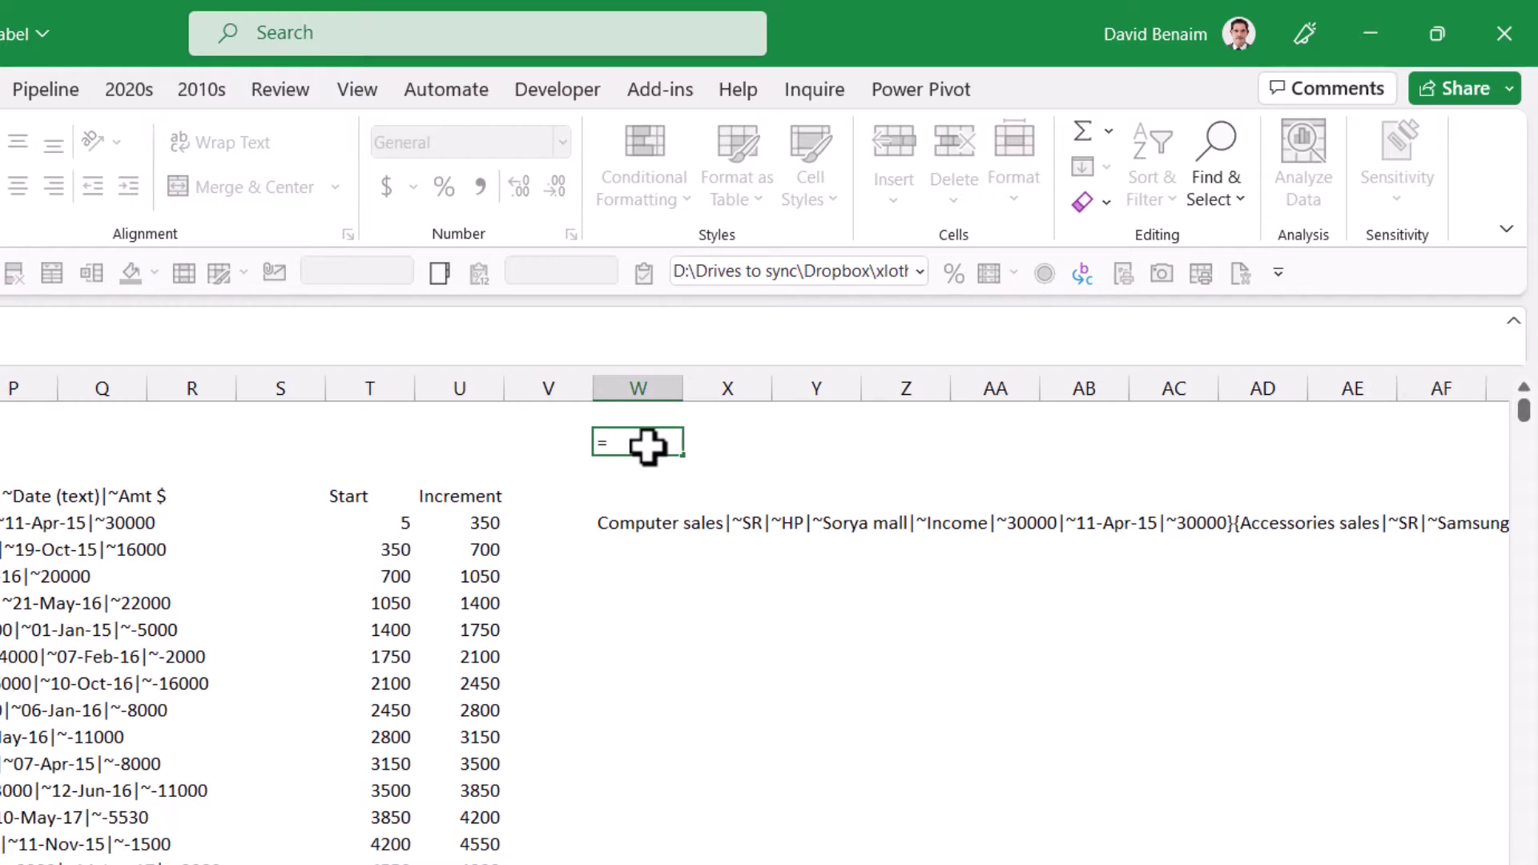
text(len)
key(Tab)
key(Down)
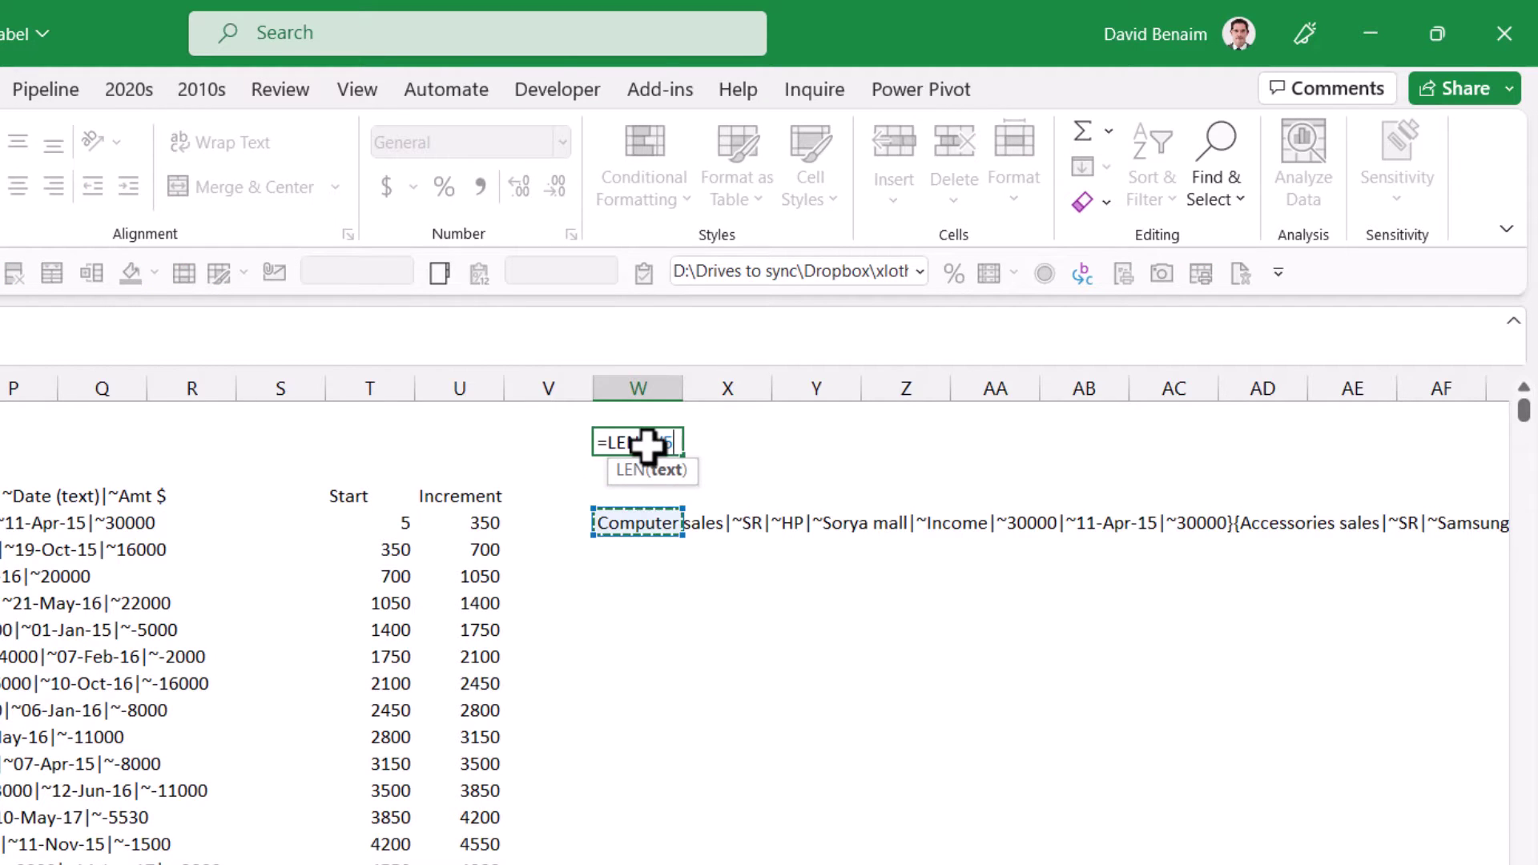
key(ctrl+Return)
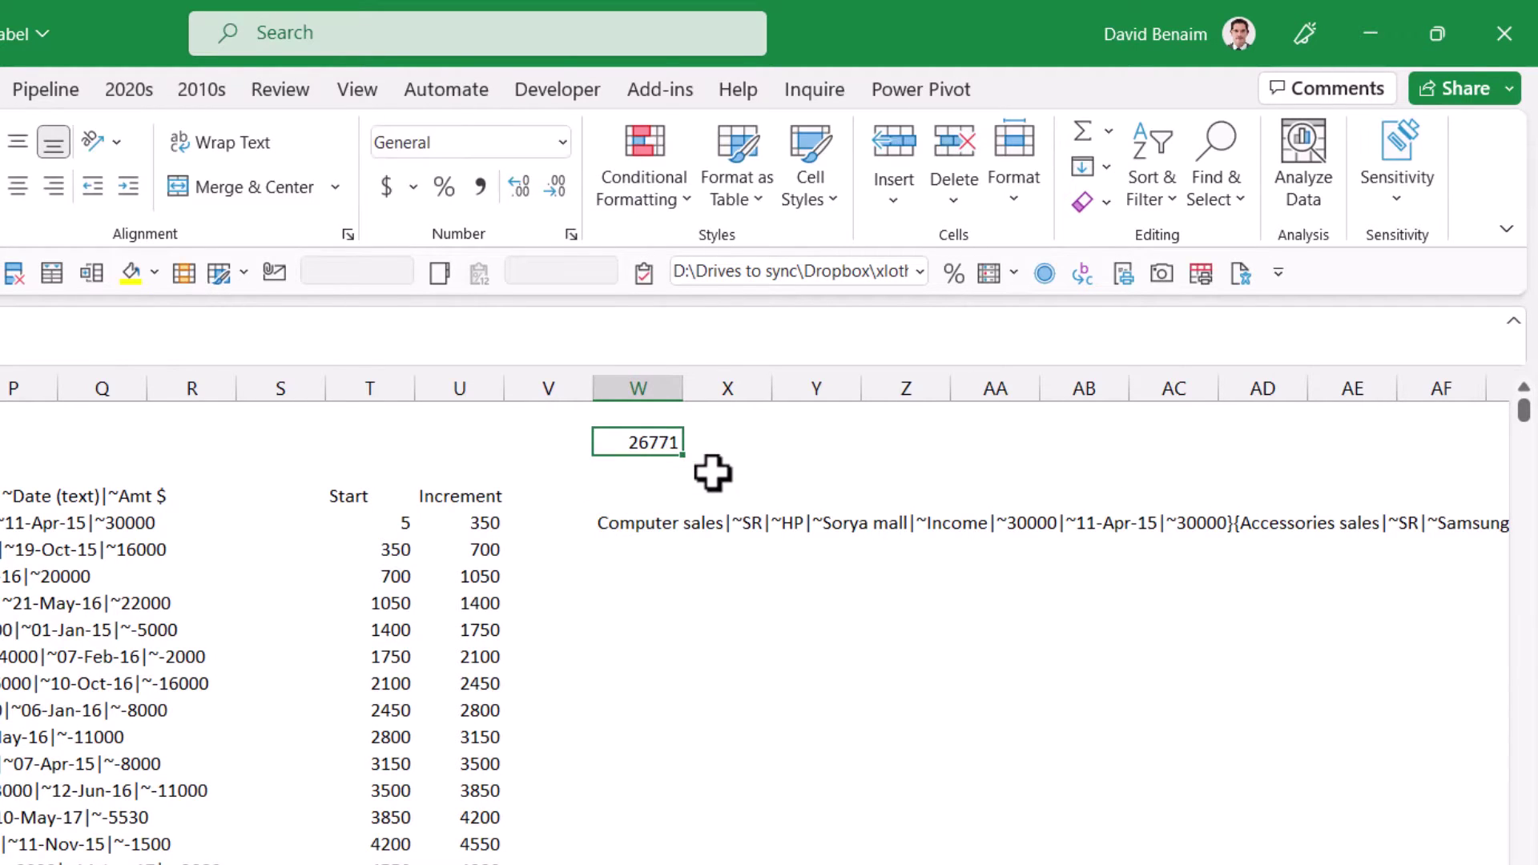
Step: Test longer ranges in W5's TEXTJOIN formula by extending its end cell to K410 and K420
click(628, 524)
text(=CONCAT(K5:K350))
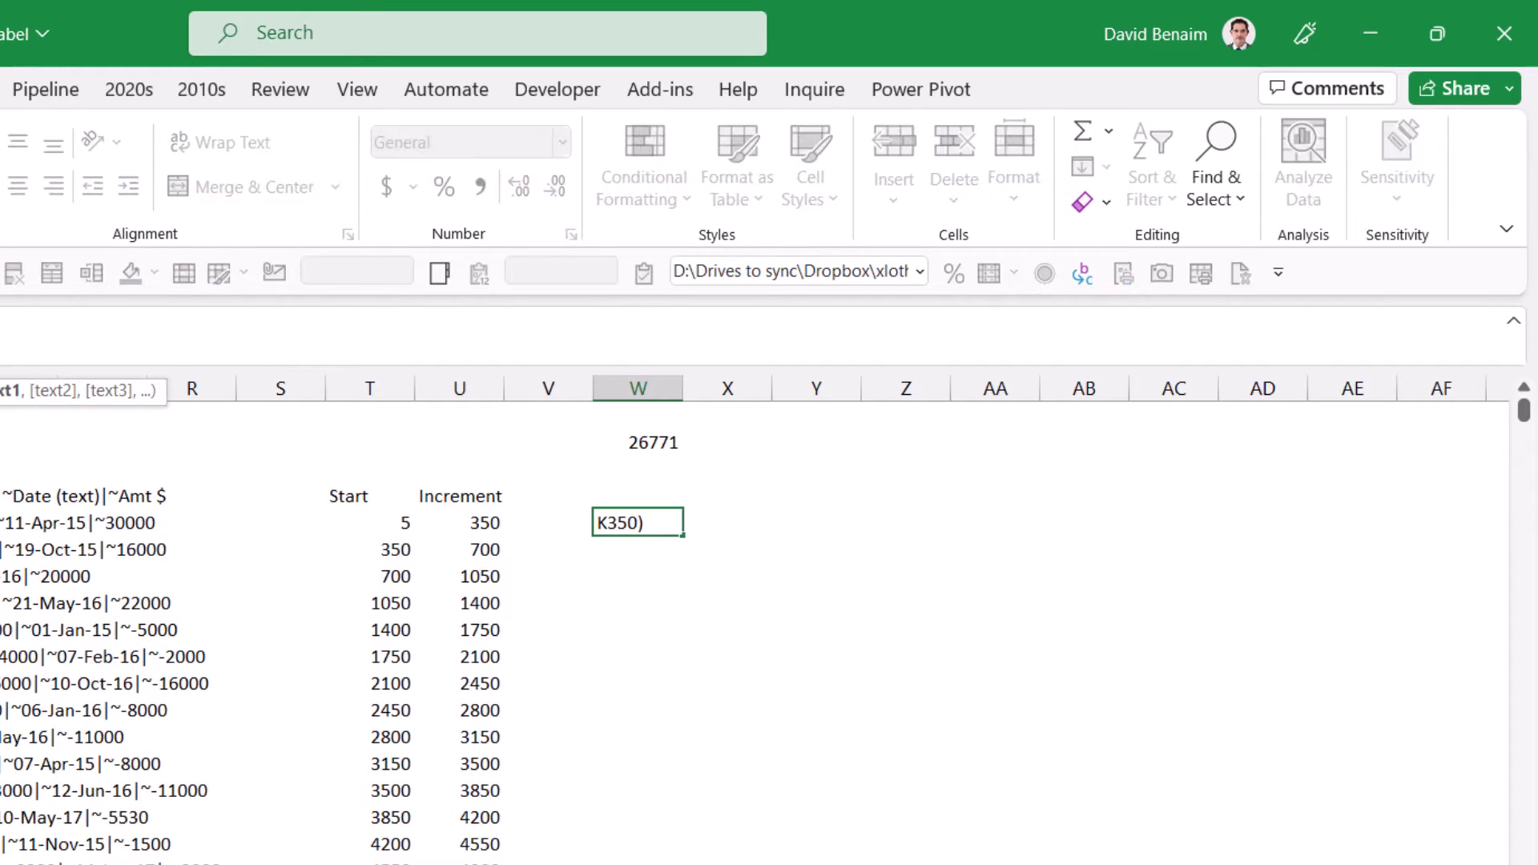
key(ctrl+Return)
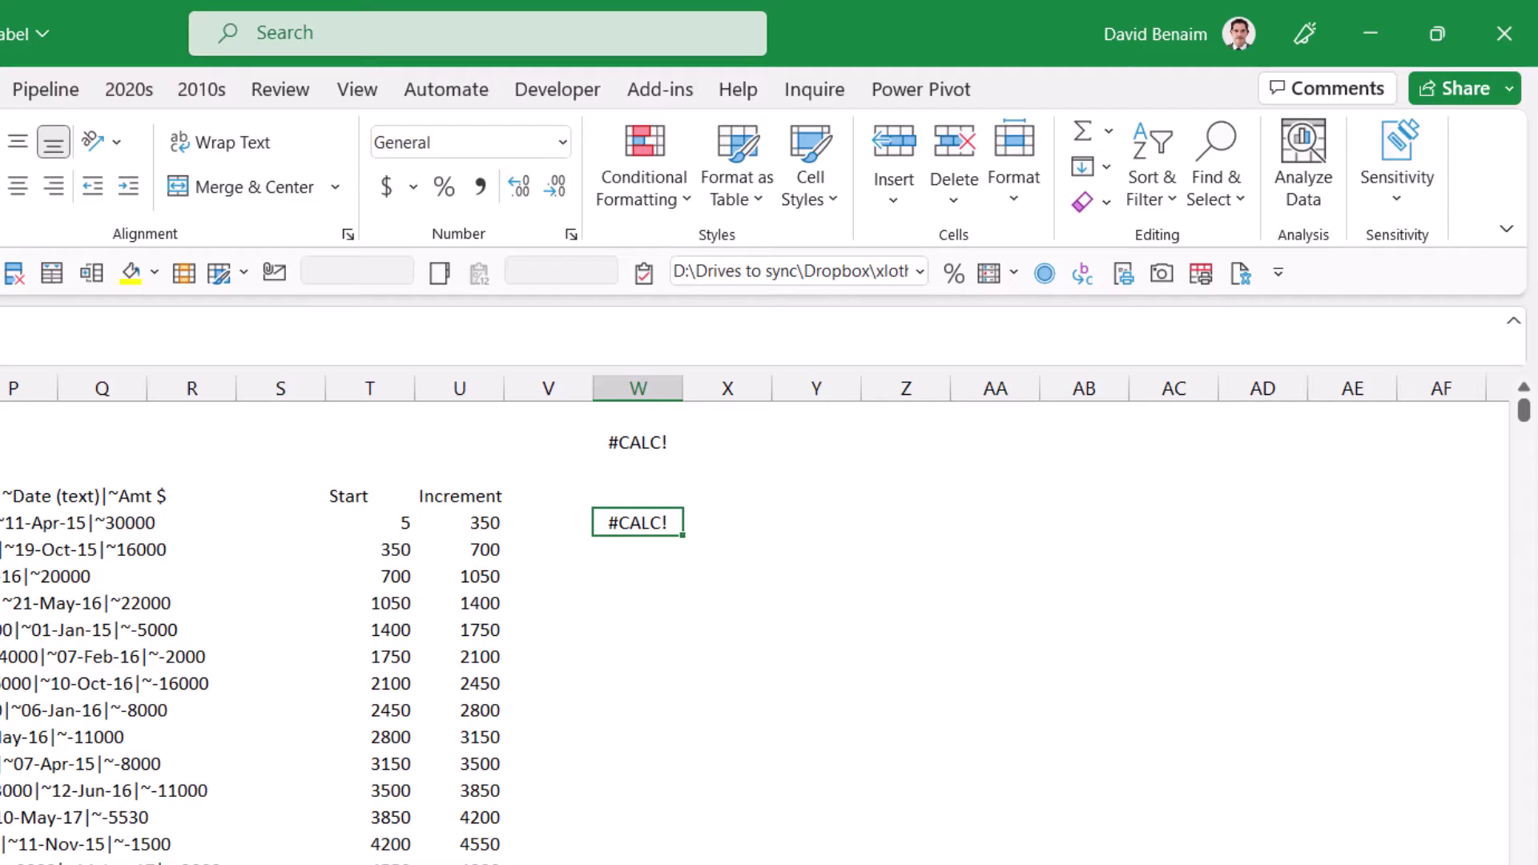
key(Return)
key(Up)
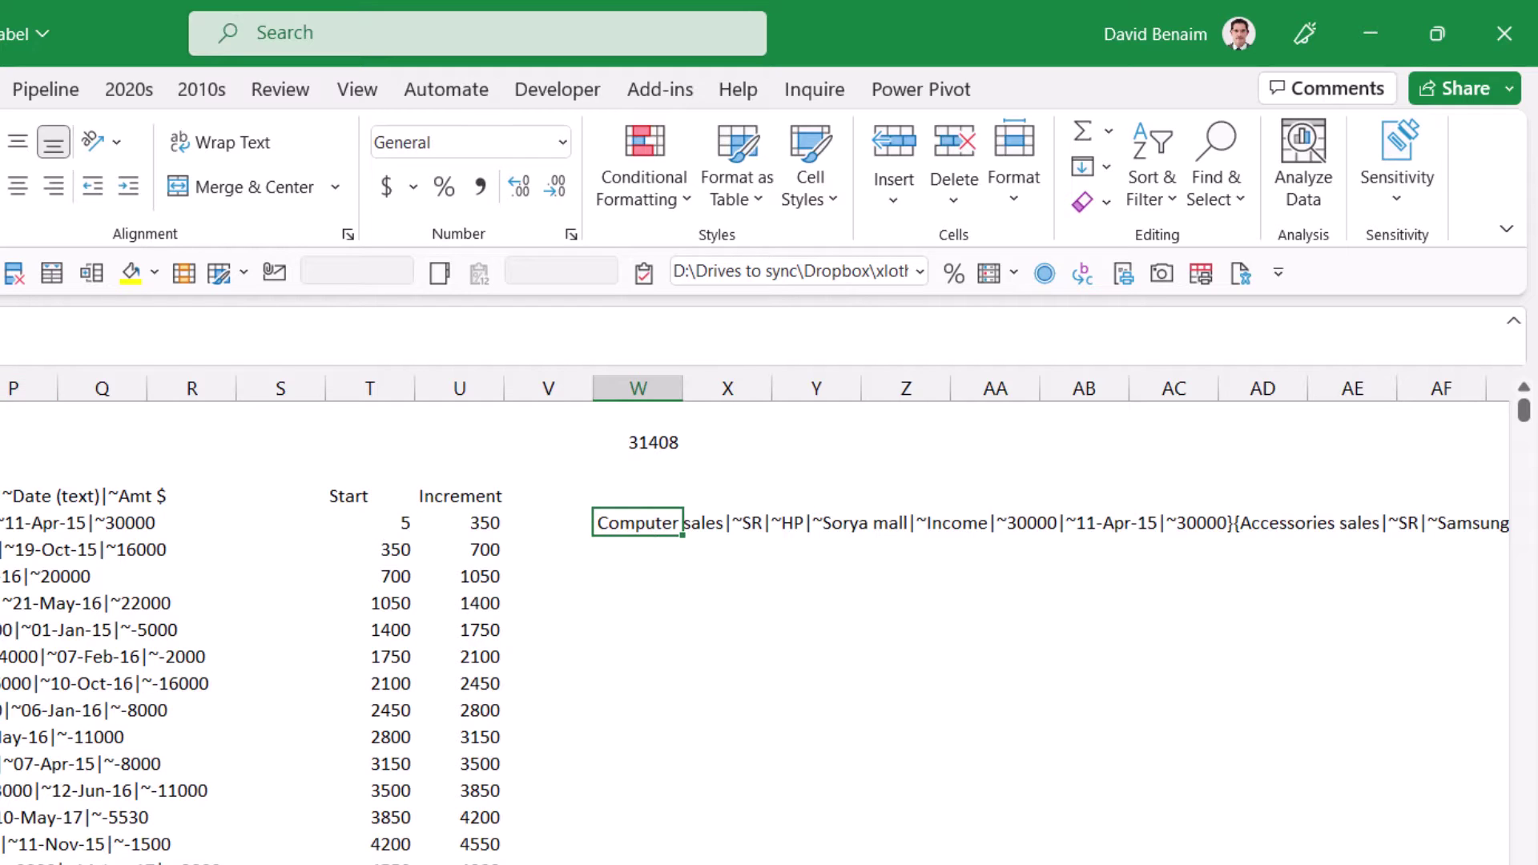
key(F2)
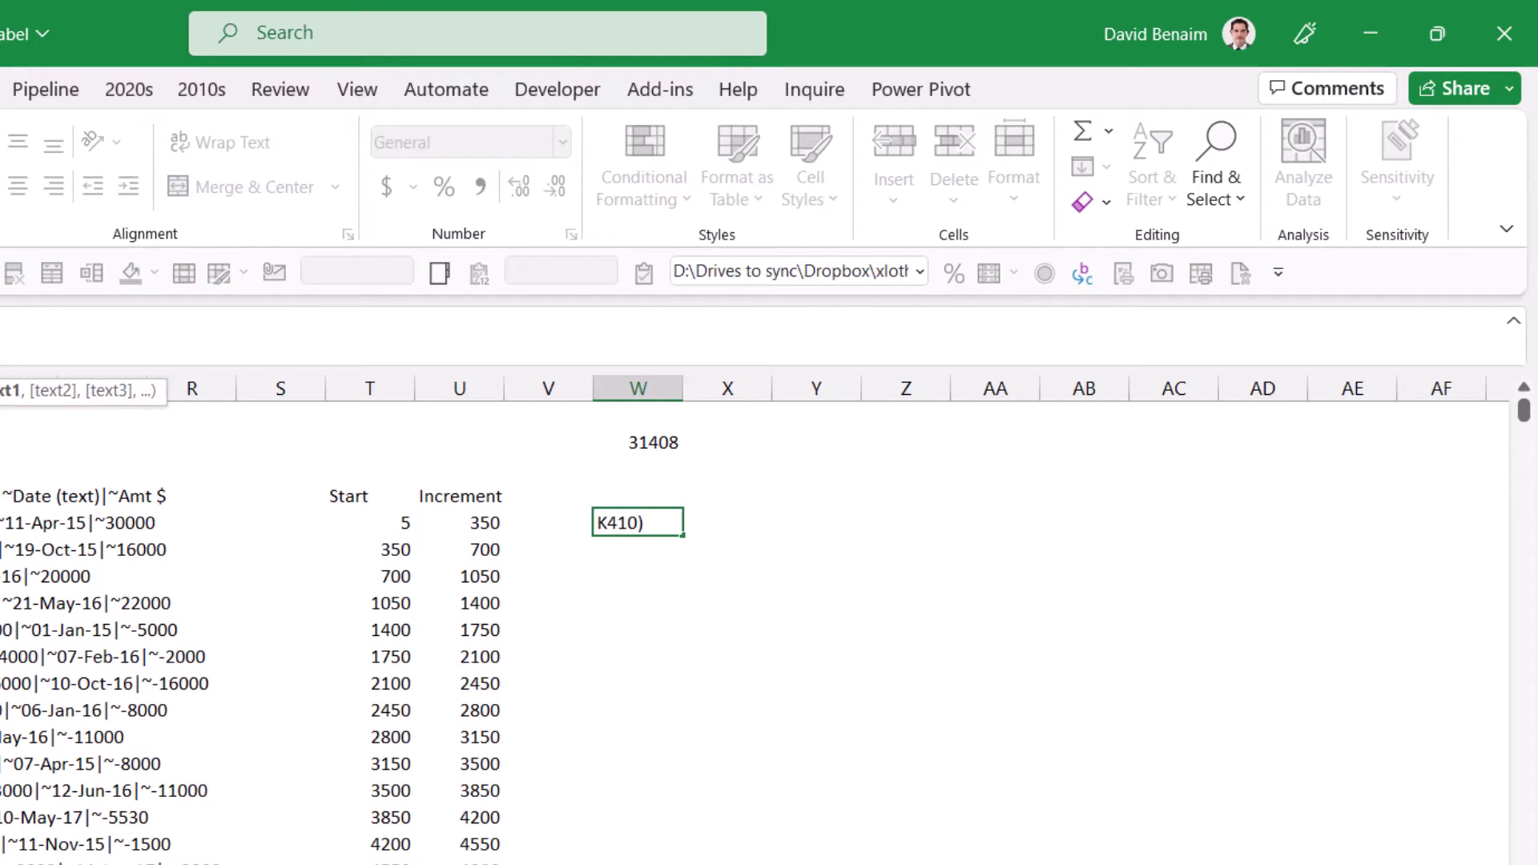
key(ctrl+Return)
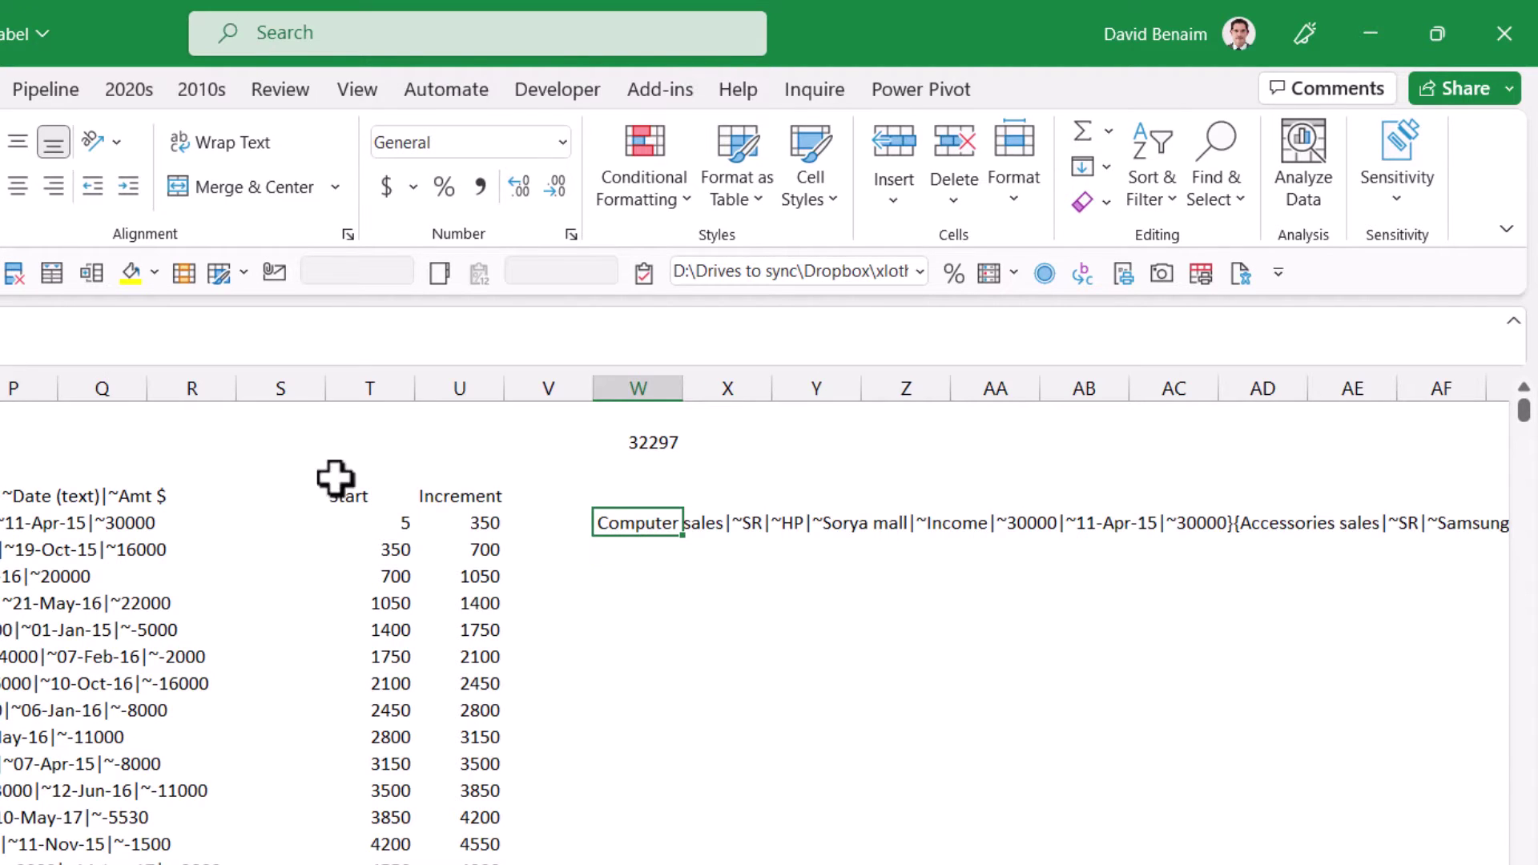
Step: Check the character count in W2 against the range used in W5's formula
click(651, 445)
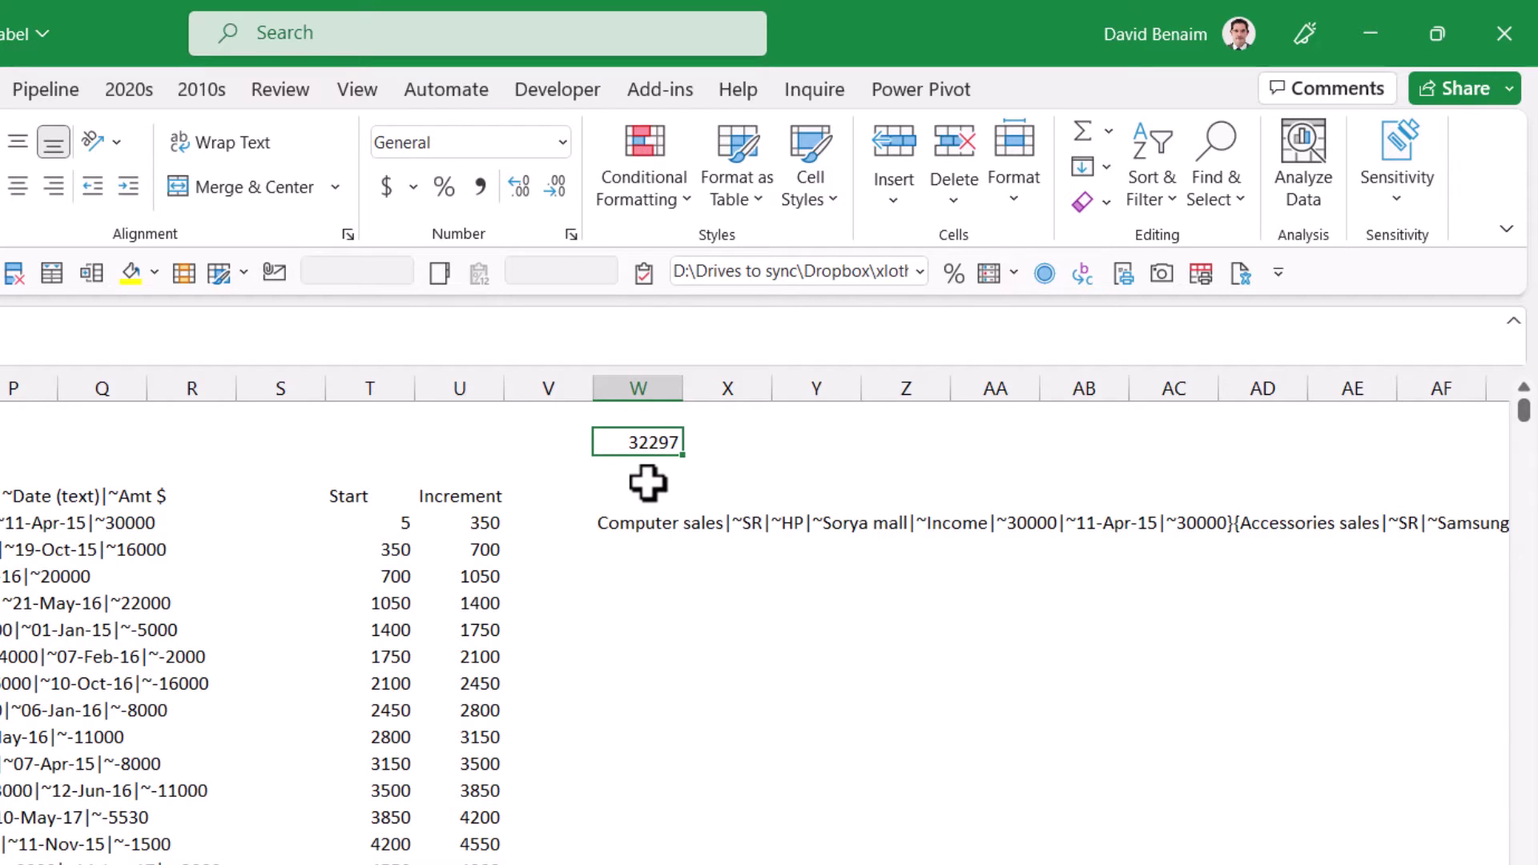
key(Down)
key(Down)
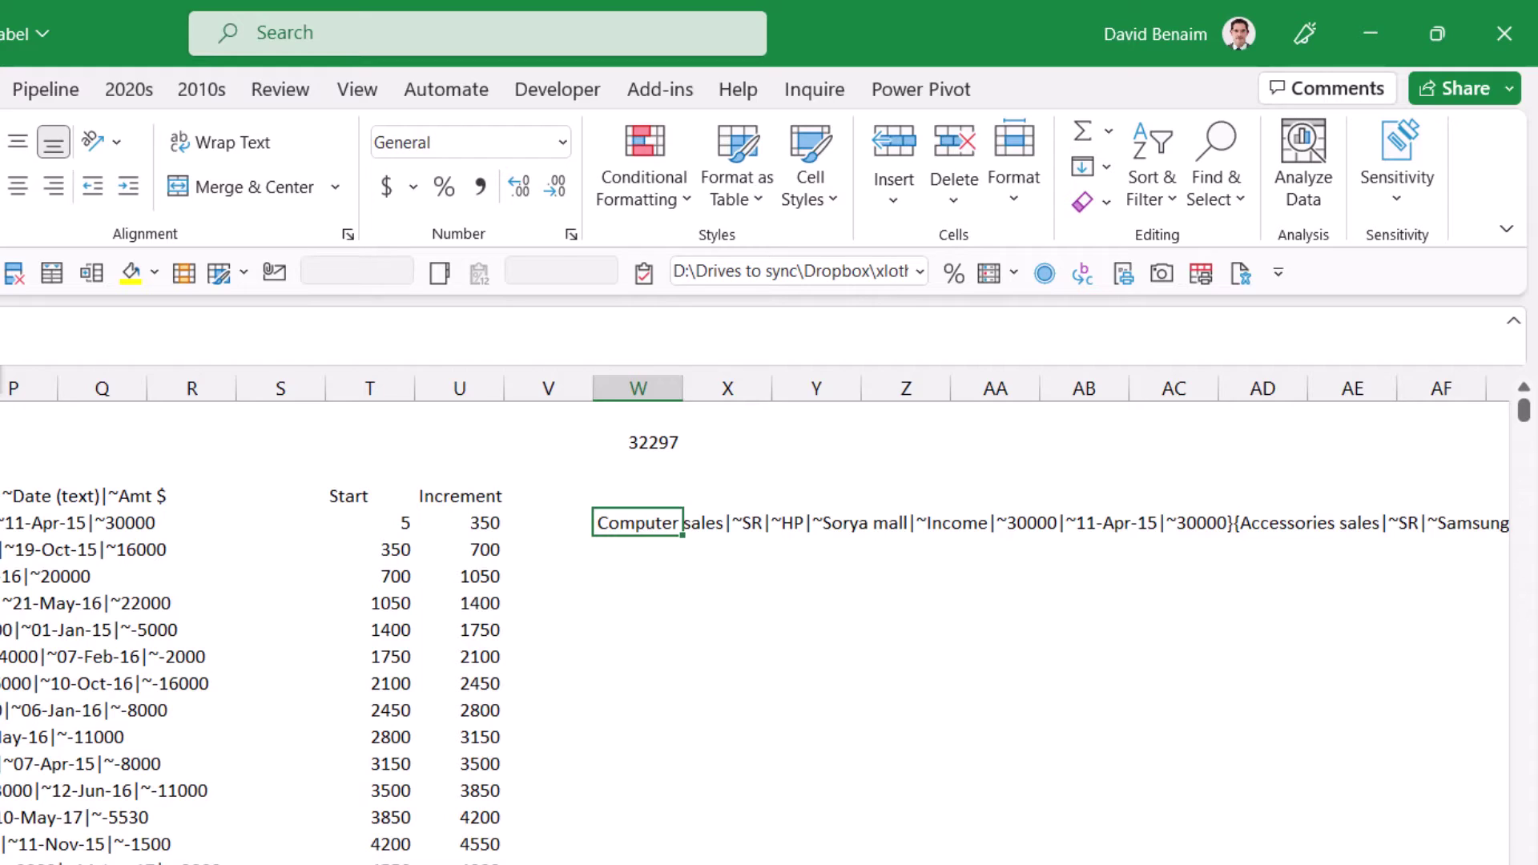
key(F2)
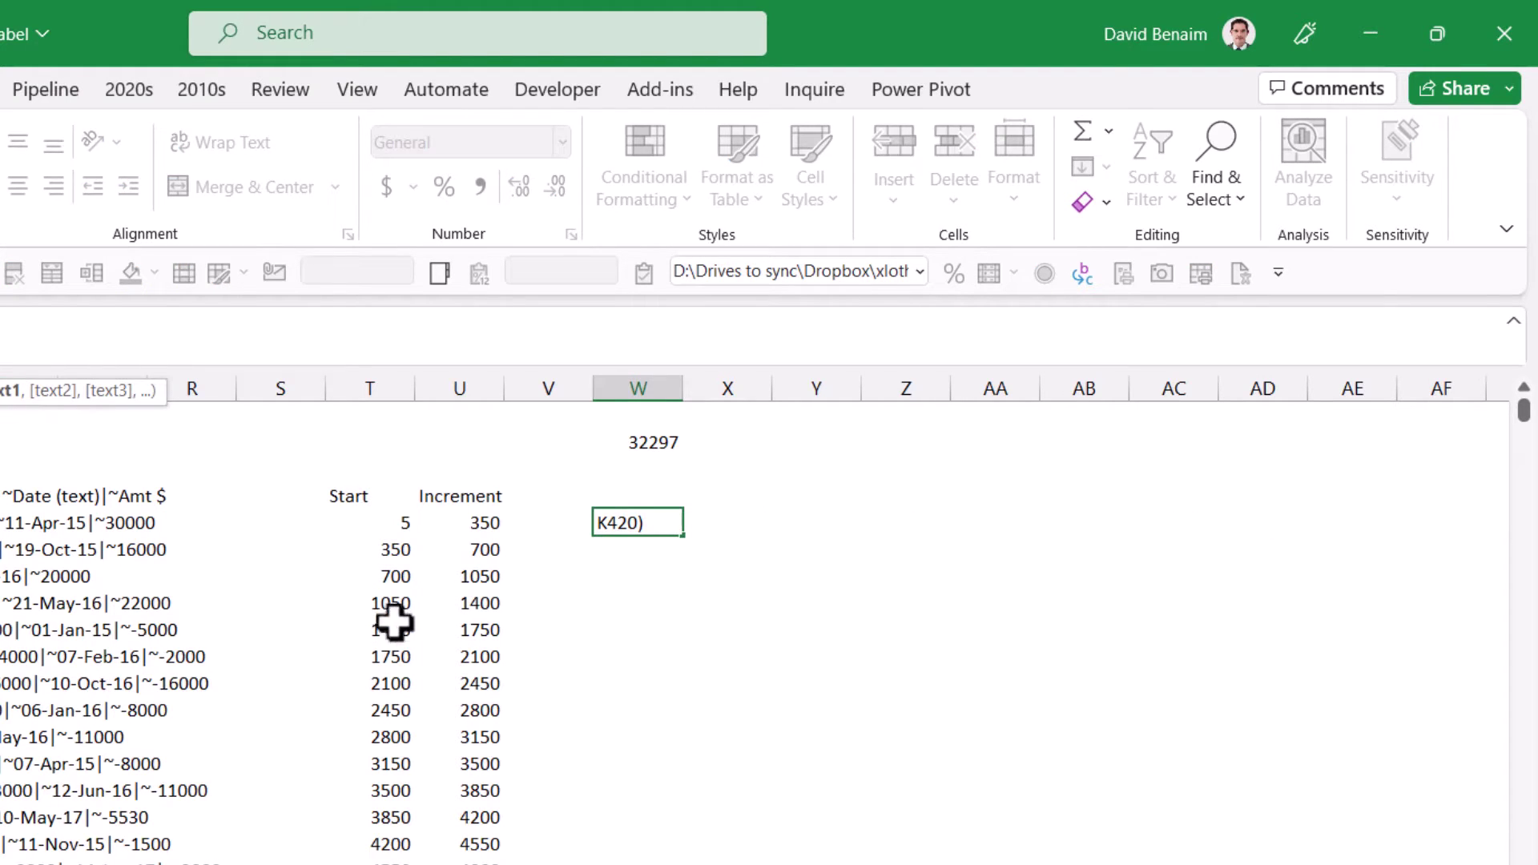
key(Escape)
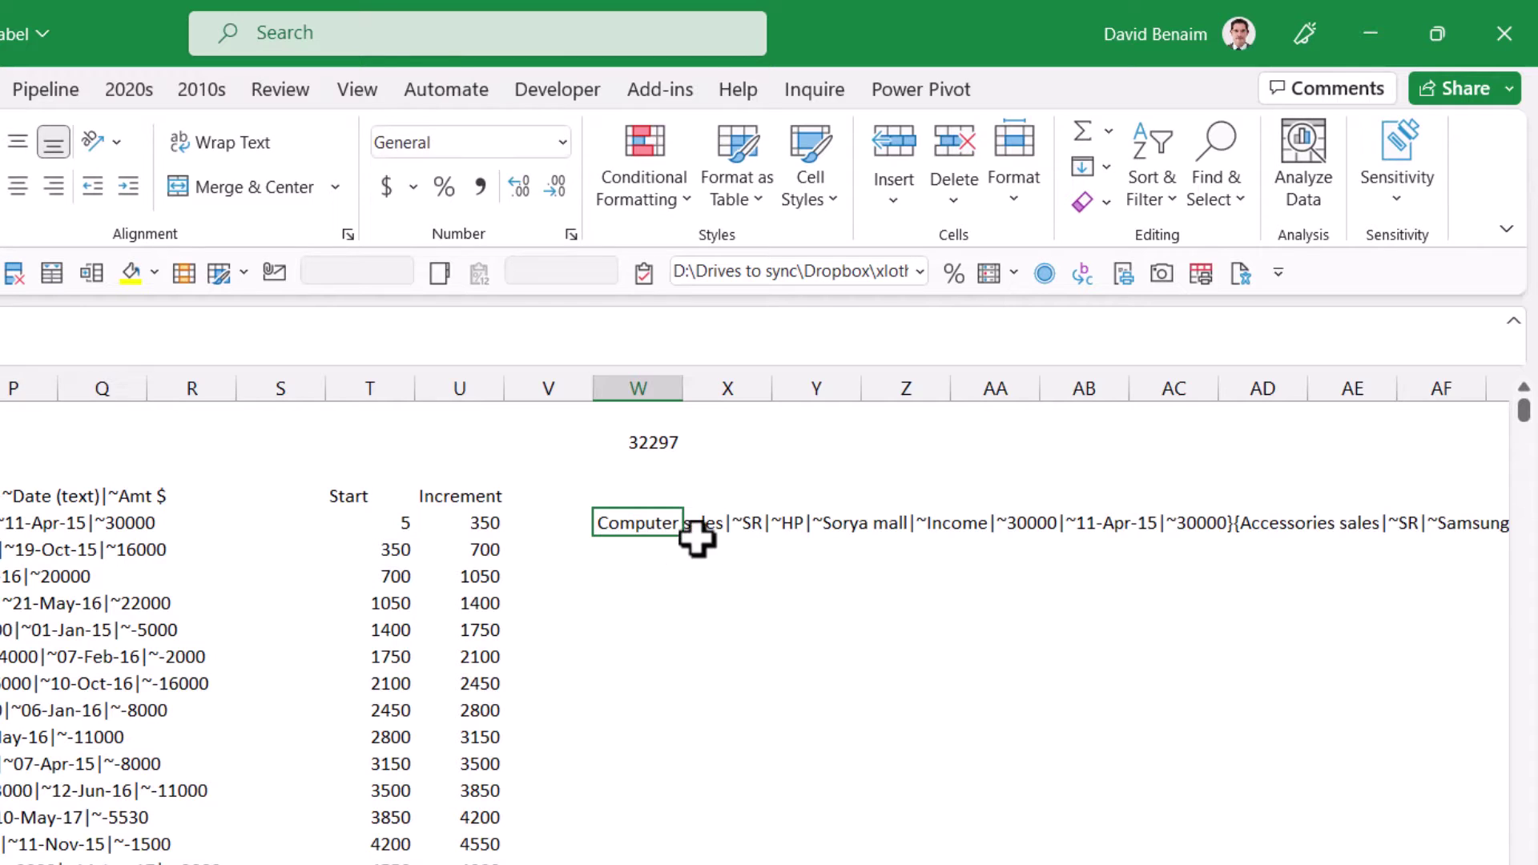
Step: Replace the K5:K420 range in W5's TEXTJOIN formula with the start reference "K"&T5
double_click(673, 525)
drag(777, 523, 841, 524)
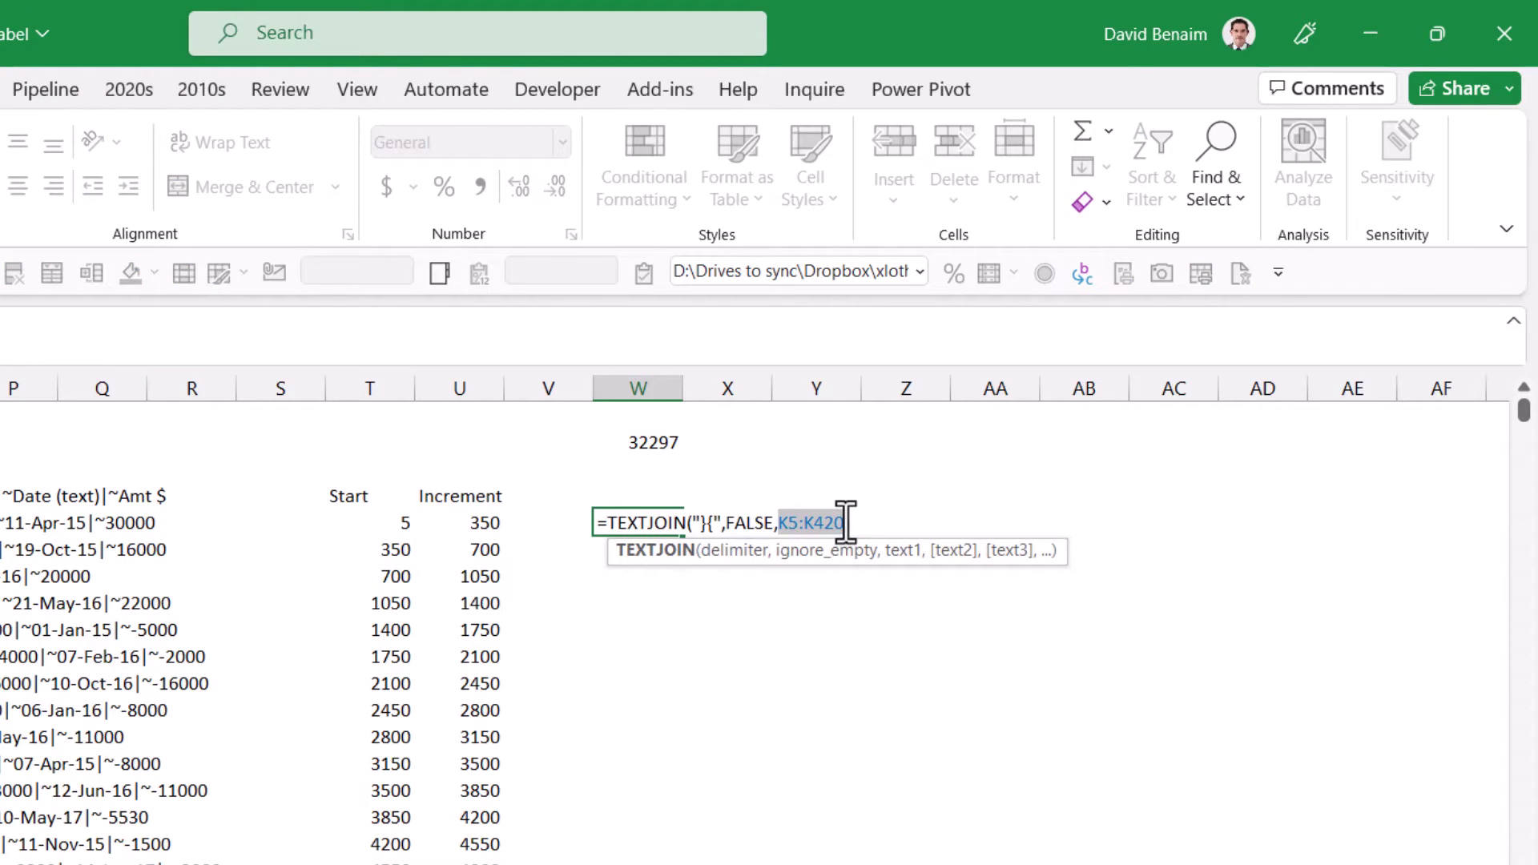
click(788, 523)
text("K)
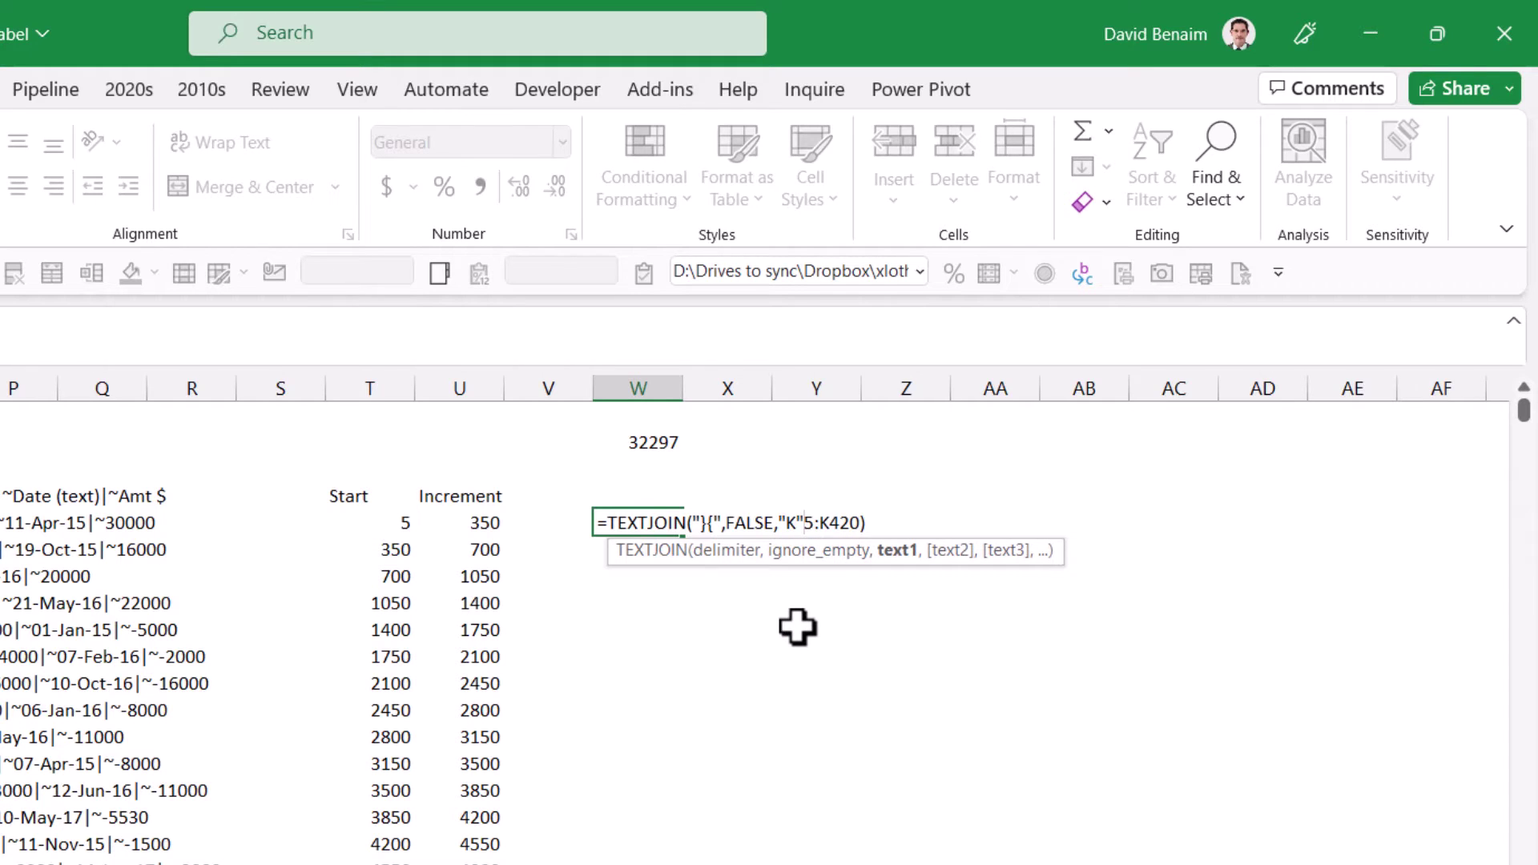
text(&)
click(376, 522)
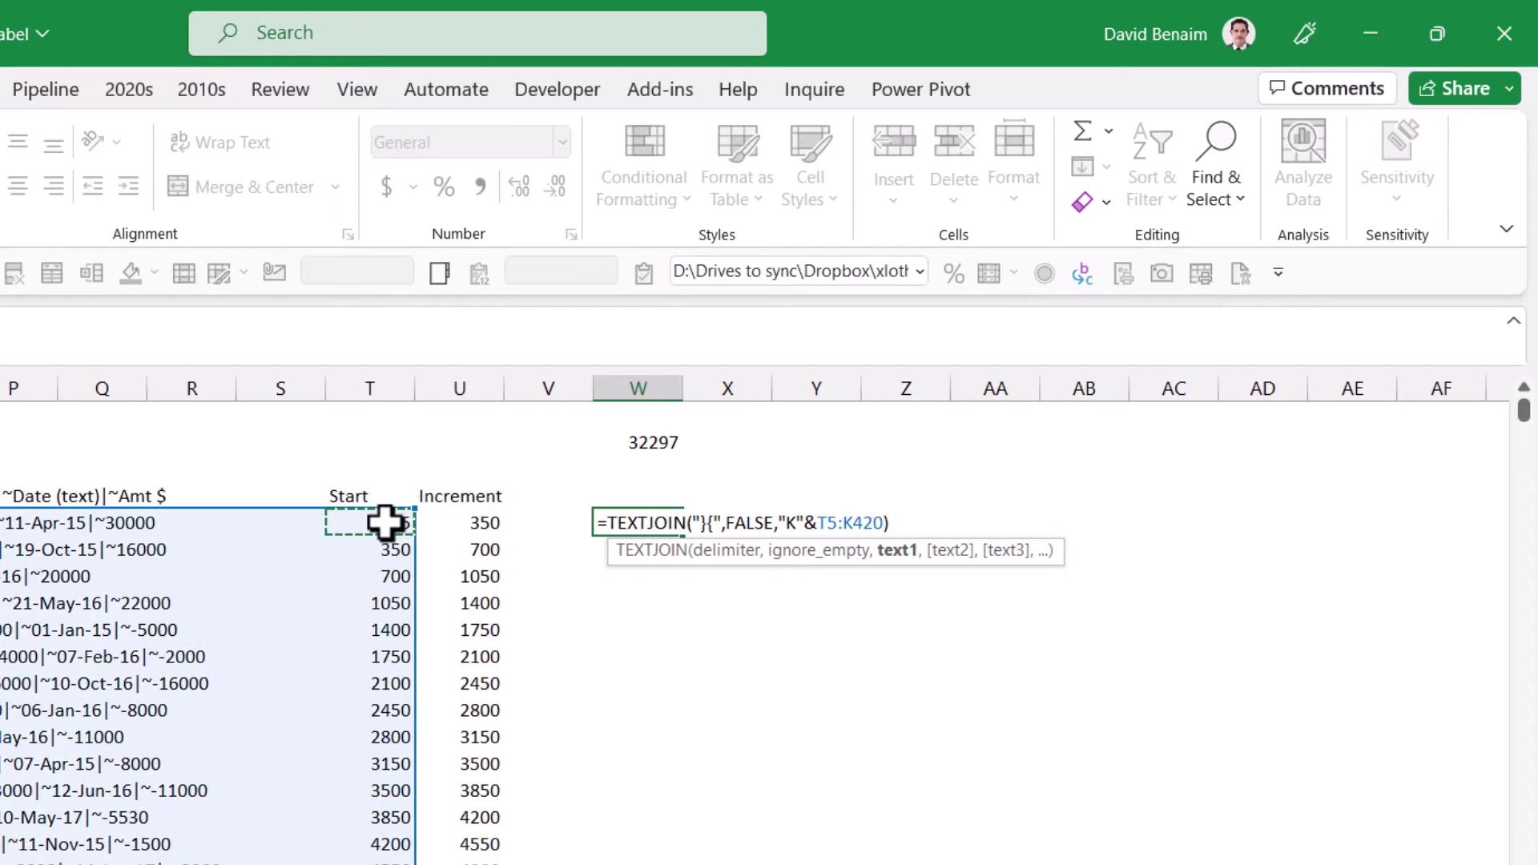
key(Delete)
key(Delete)
key(Delete)
key(Delete)
key(Delete)
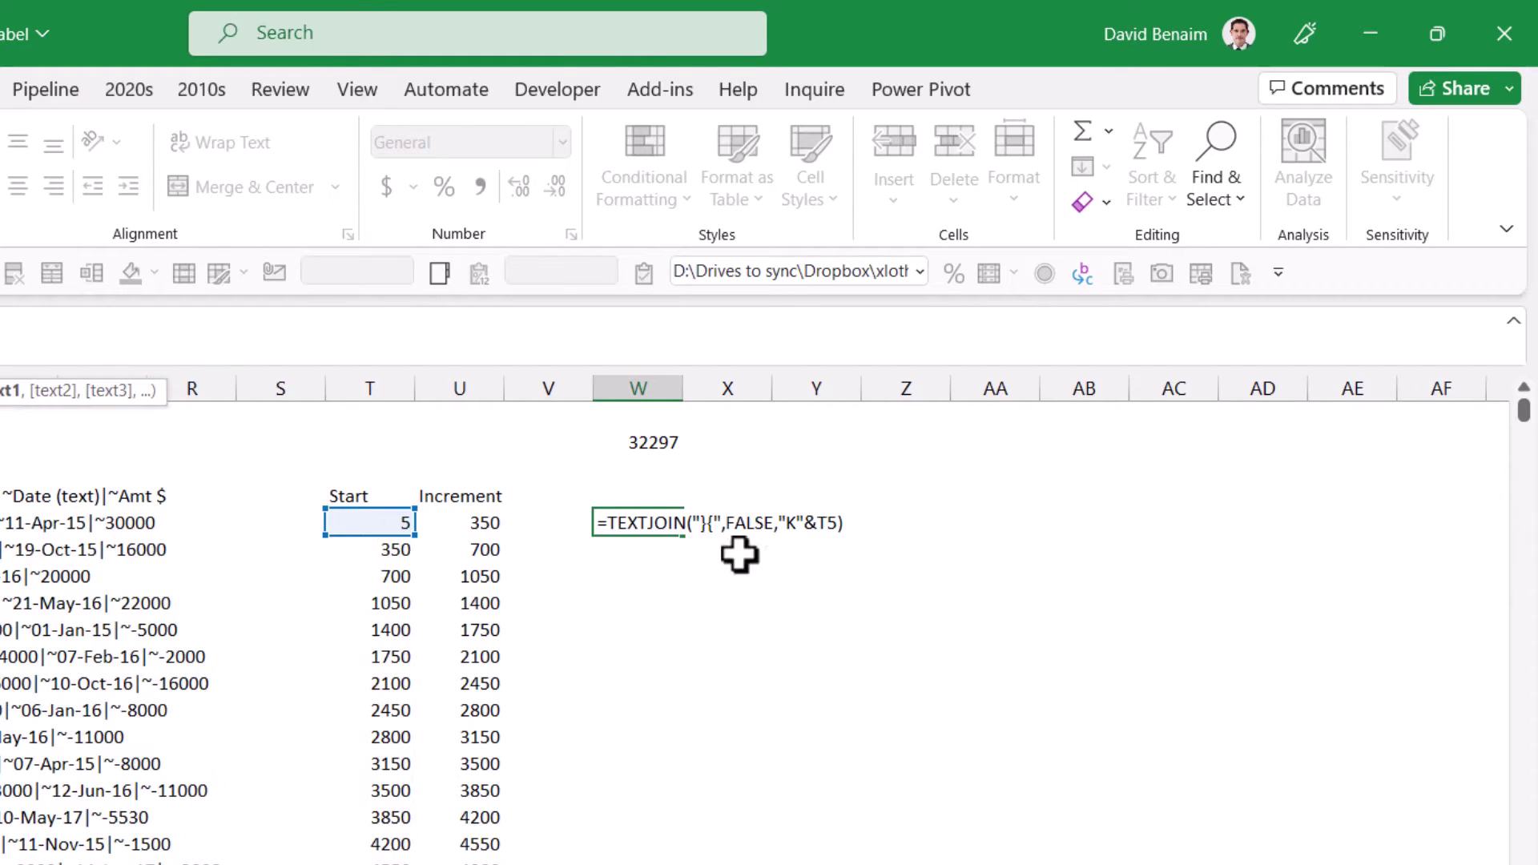
Step: Append &":K"&U5 after "K"&T5 in W5's formula to build the block's range address from the start and increment cells
click(838, 524)
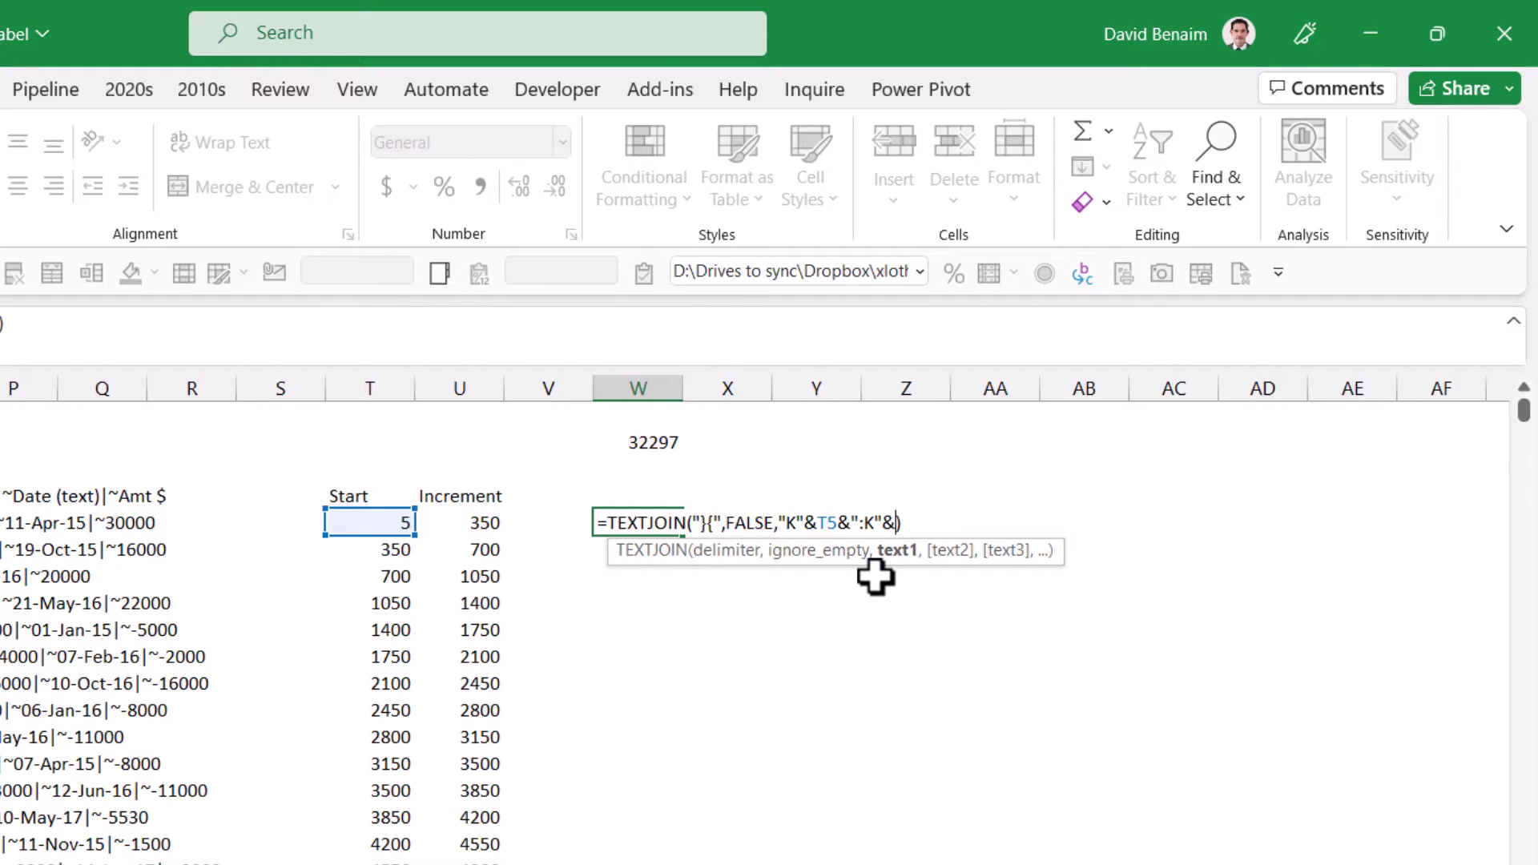
click(466, 522)
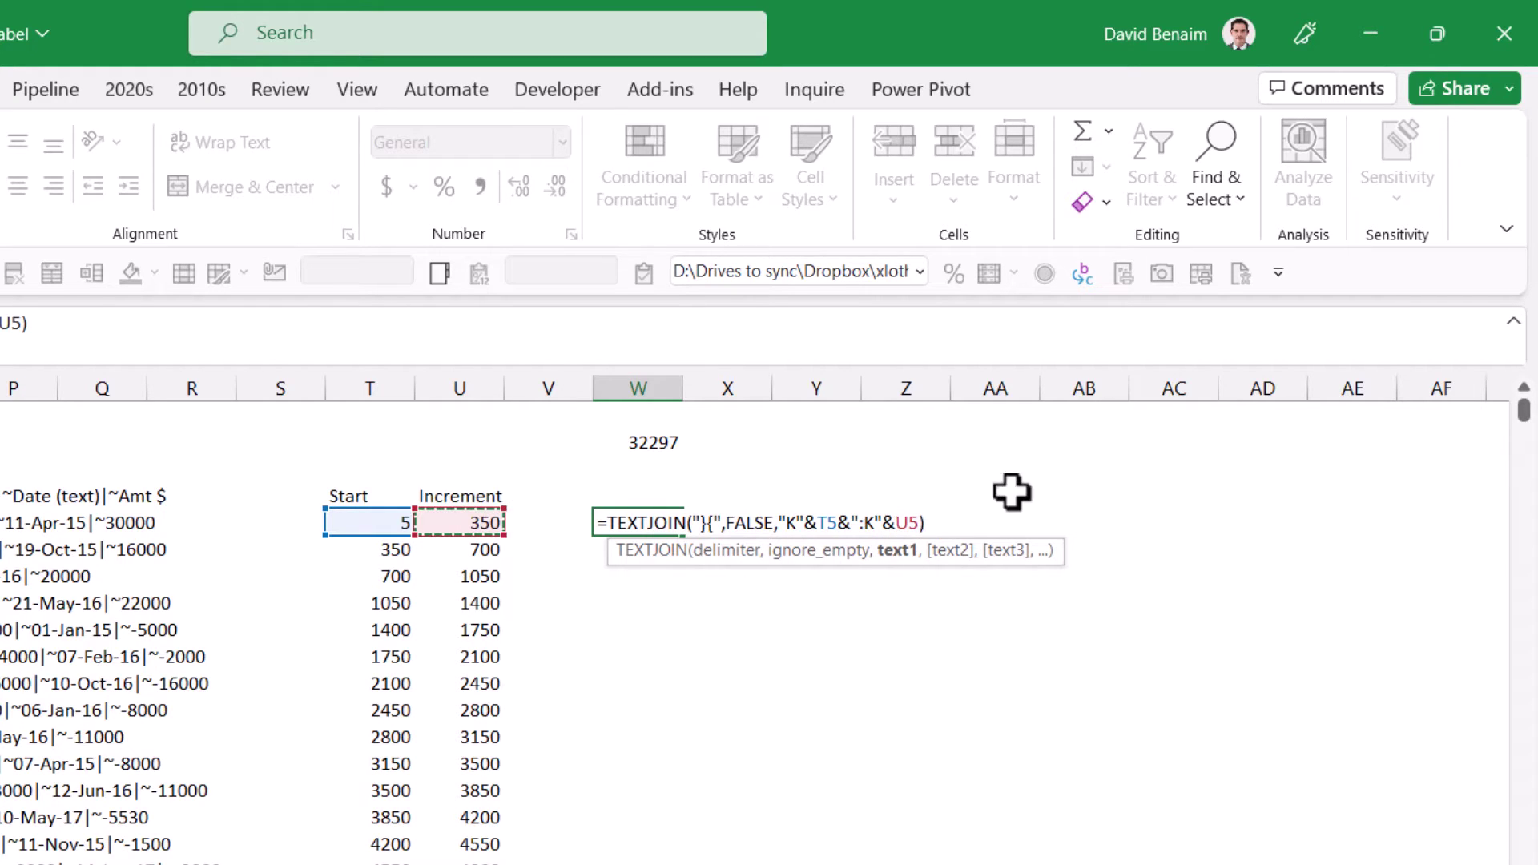
key(Return)
key(Up)
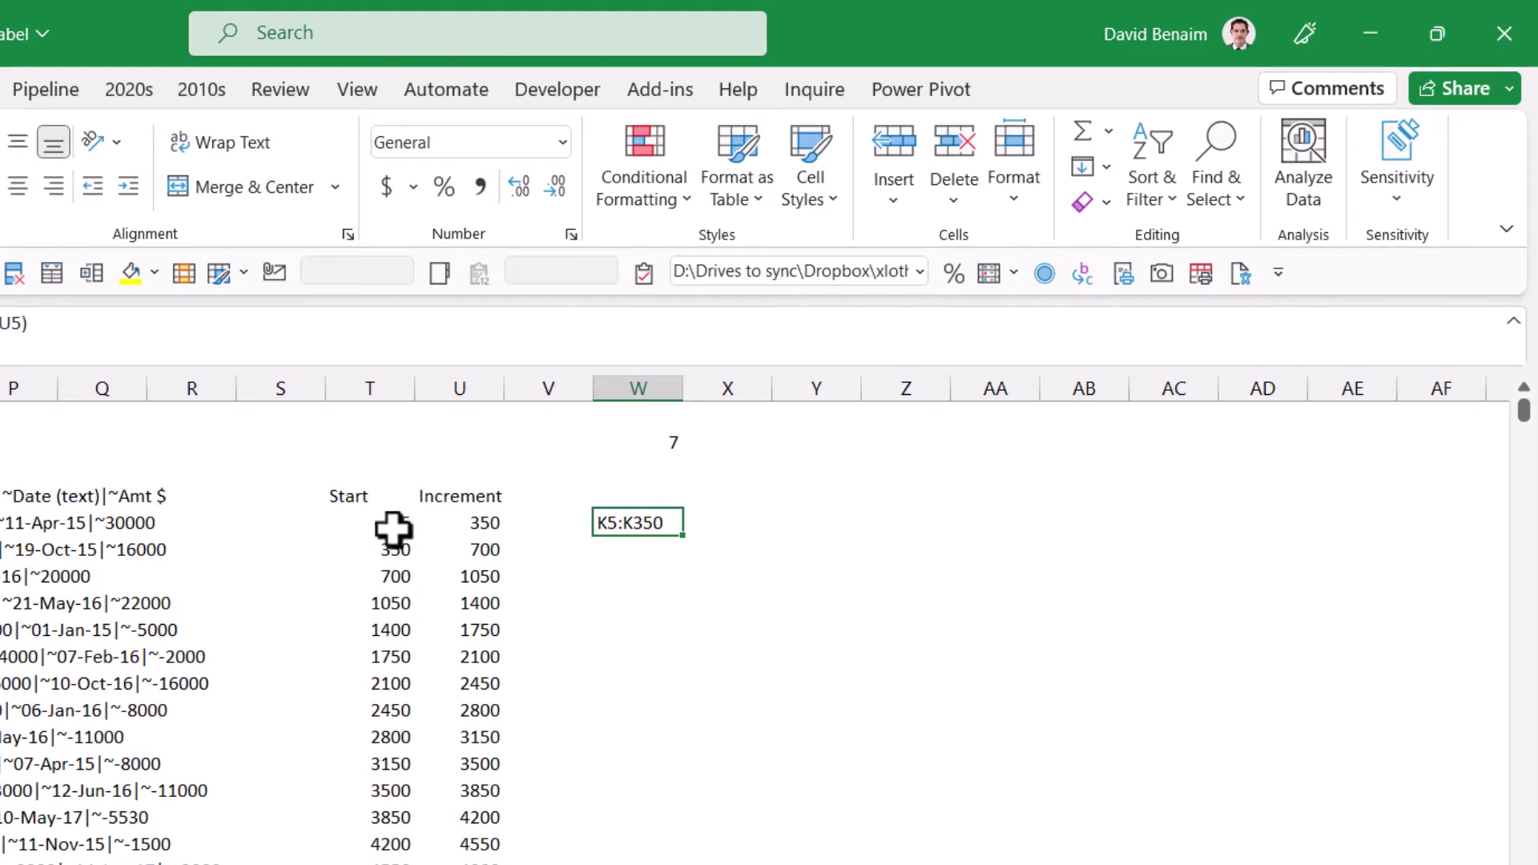
Step: Wrap the address expression "K"&T5&":K"&U5 in W5's TEXTJOIN formula in an INDIRECT function
double_click(626, 521)
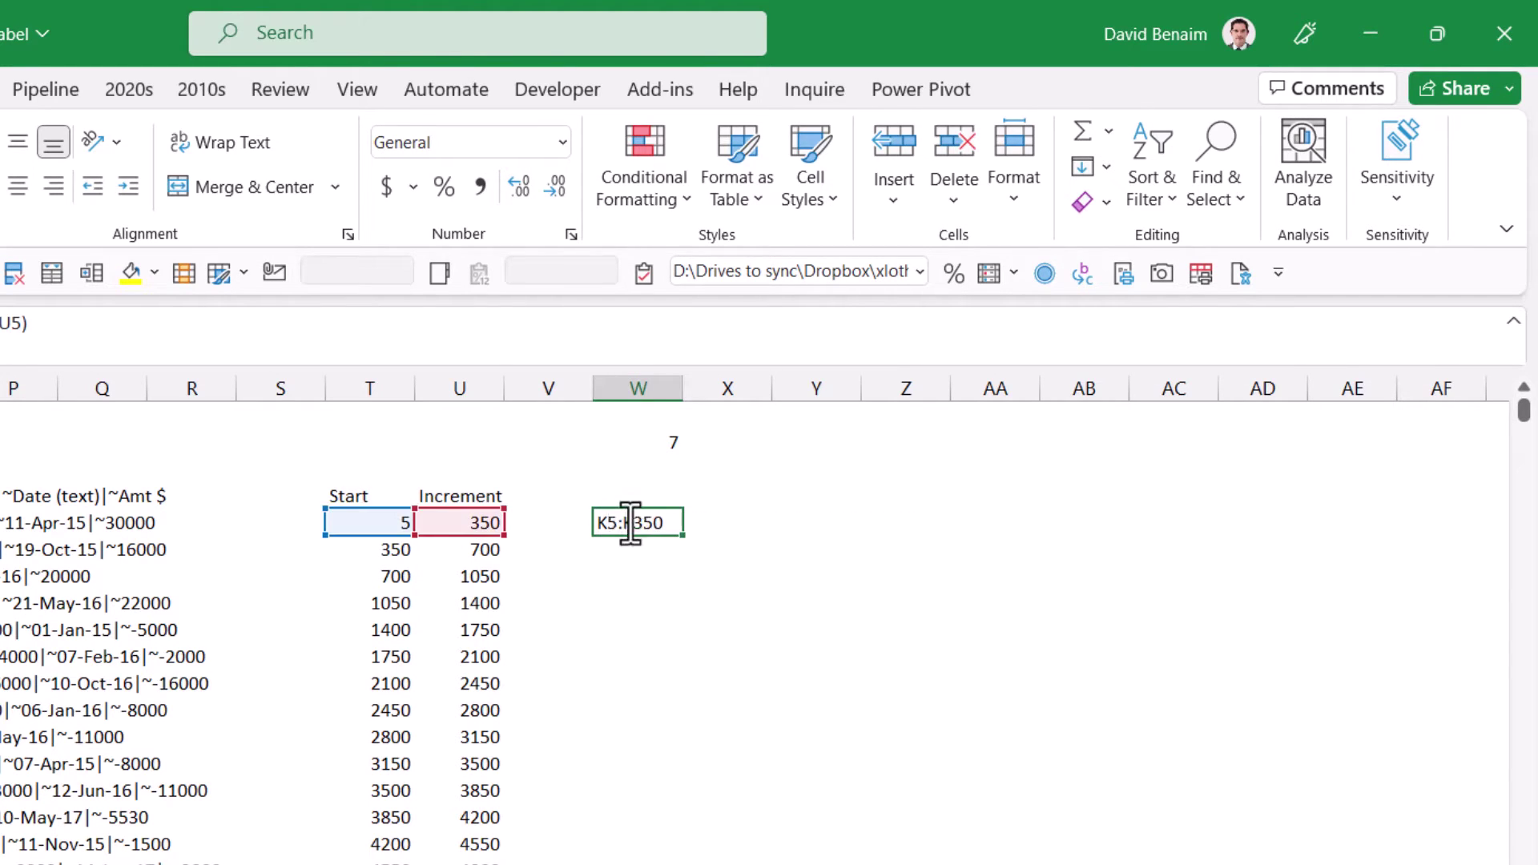
click(822, 524)
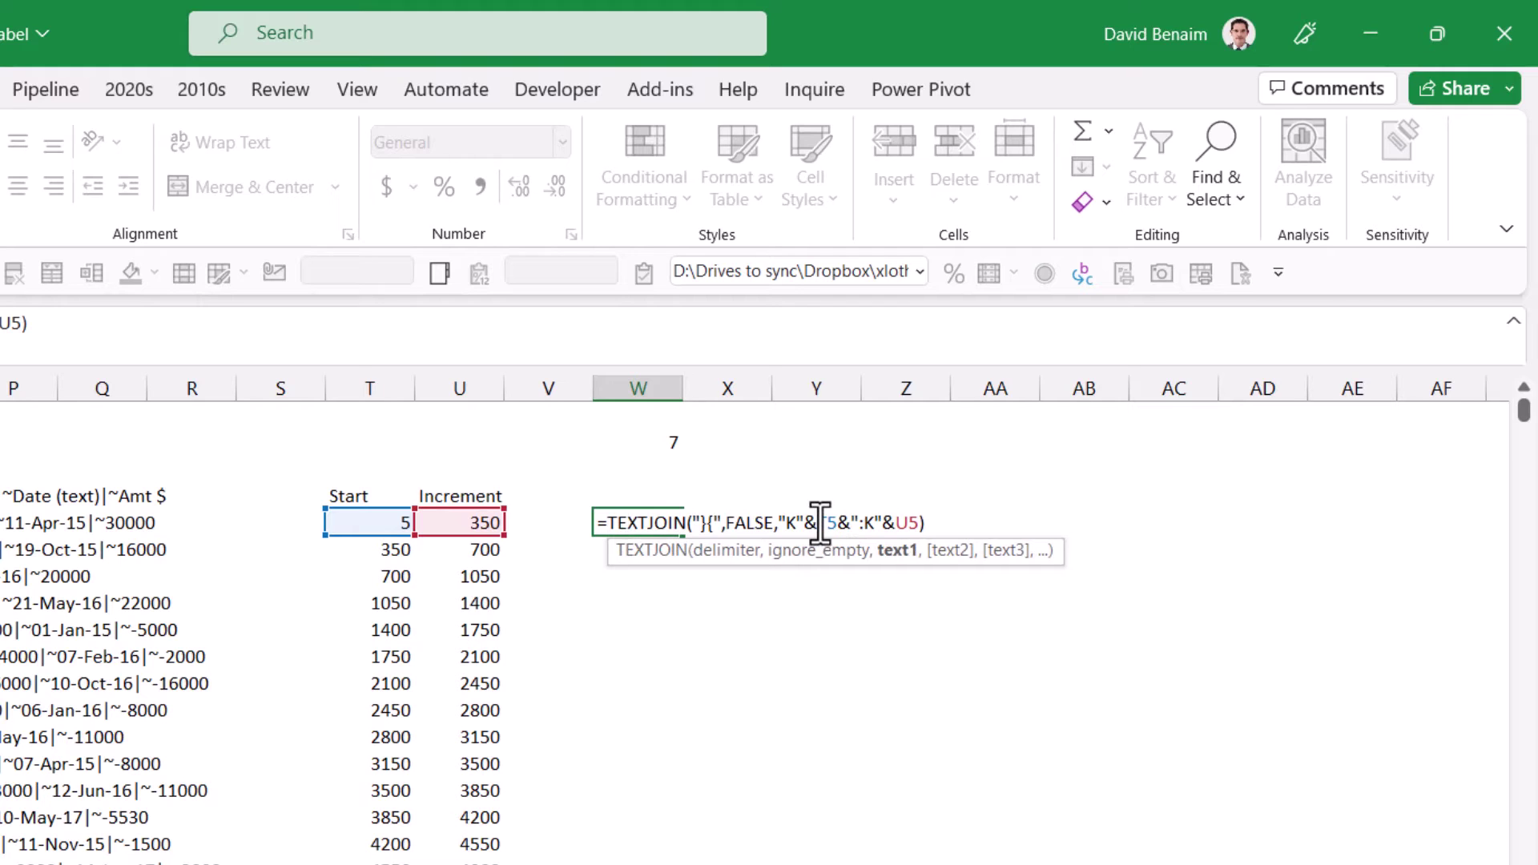
click(779, 525)
click(781, 522)
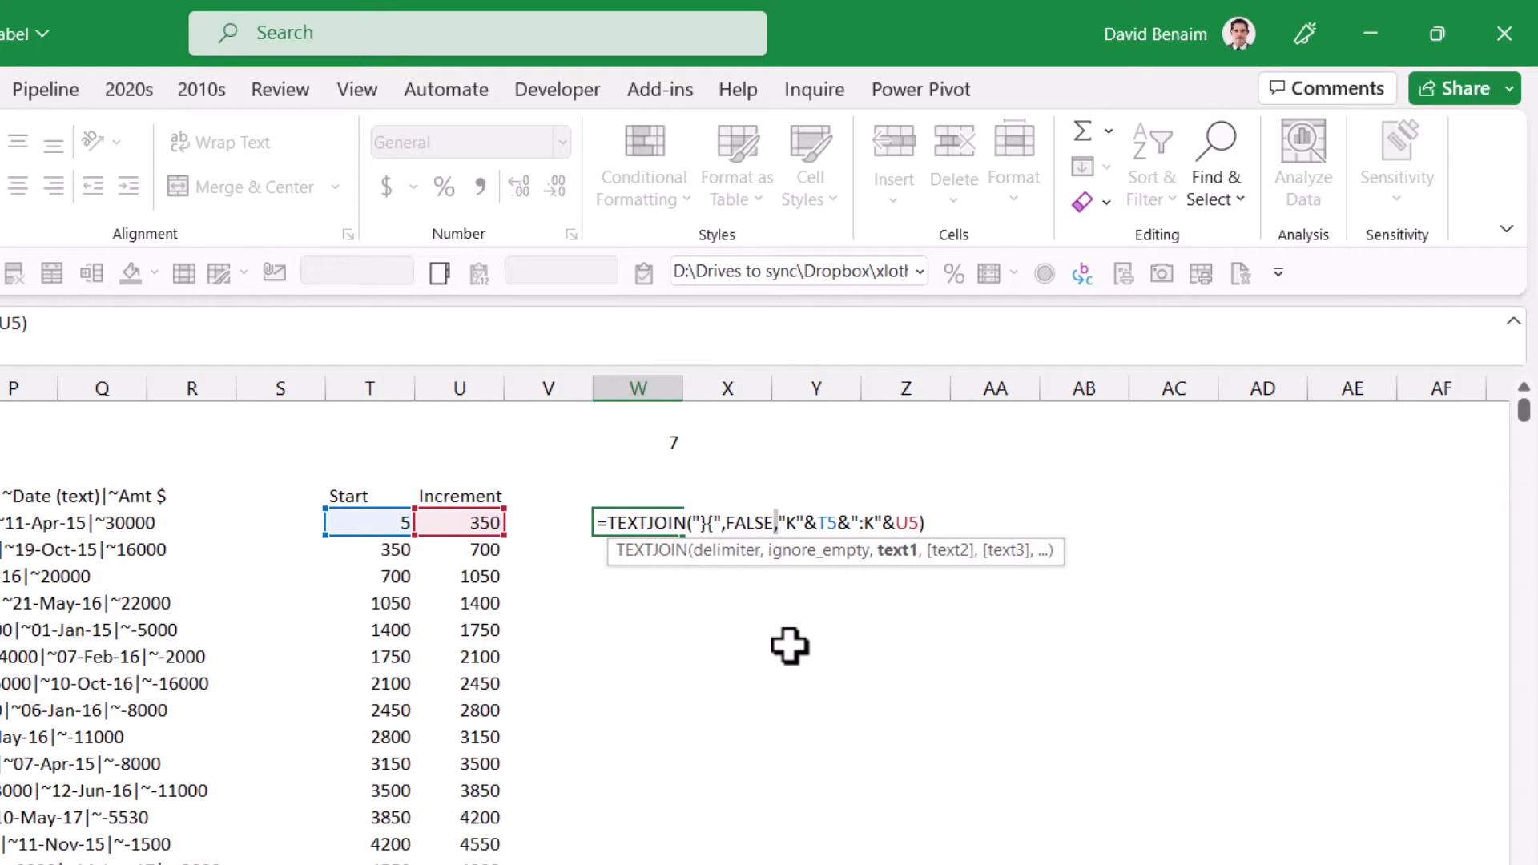
text(indi)
key(Tab)
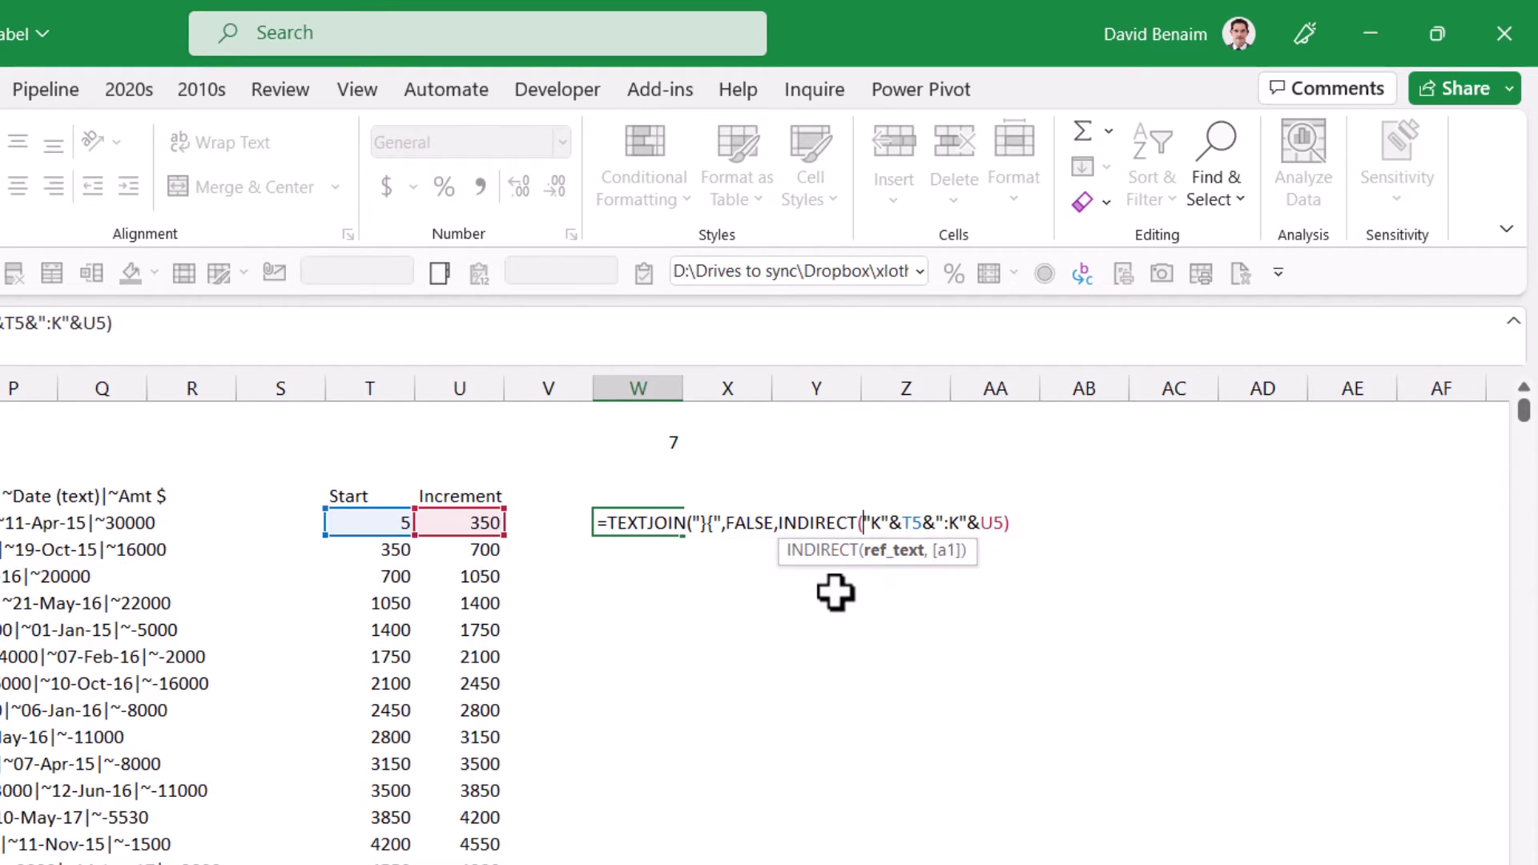
click(1014, 525)
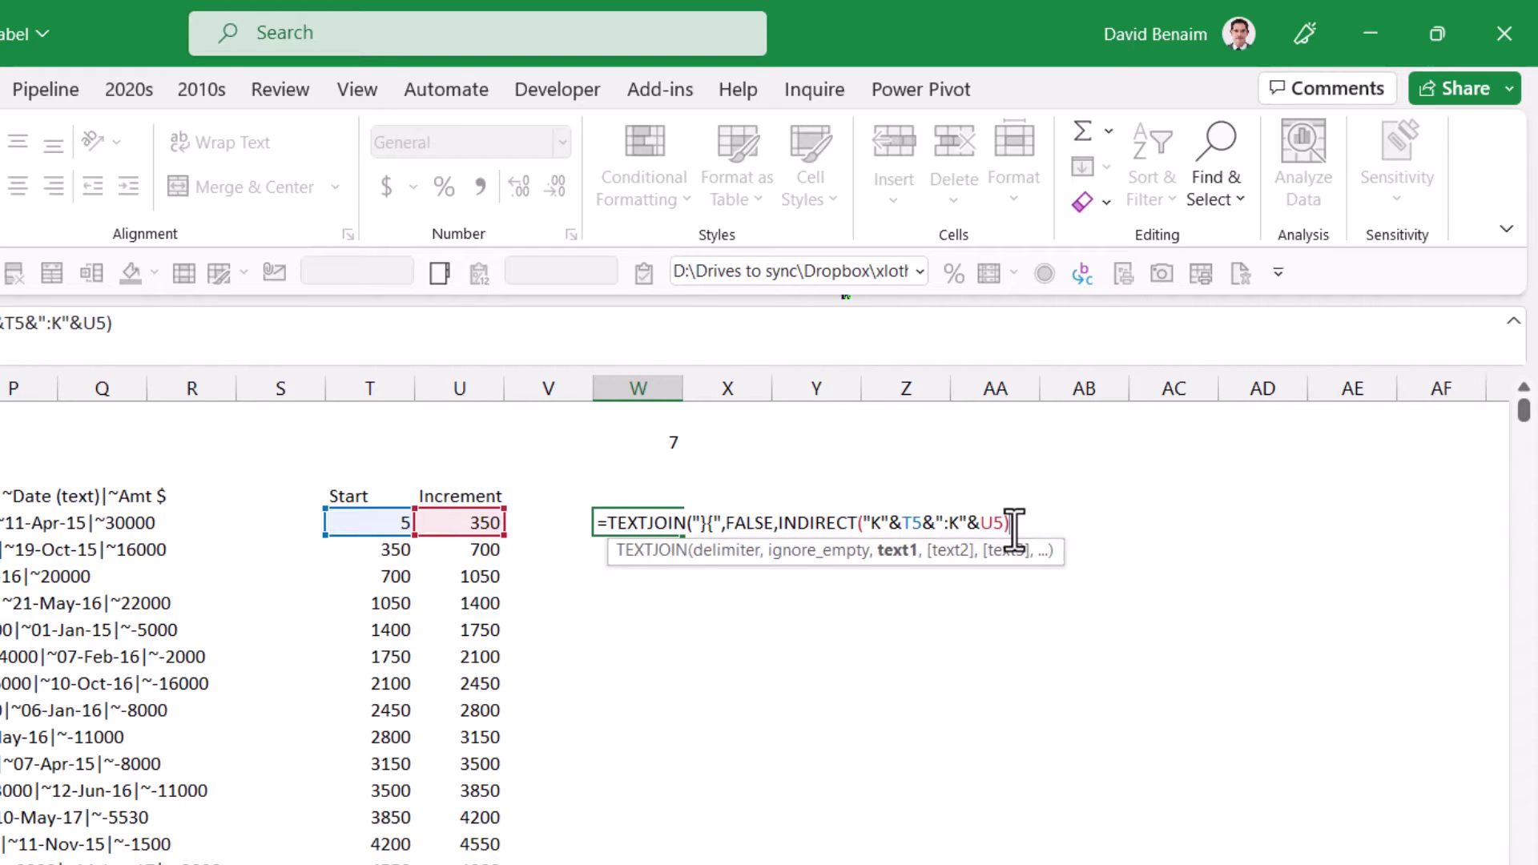
text())
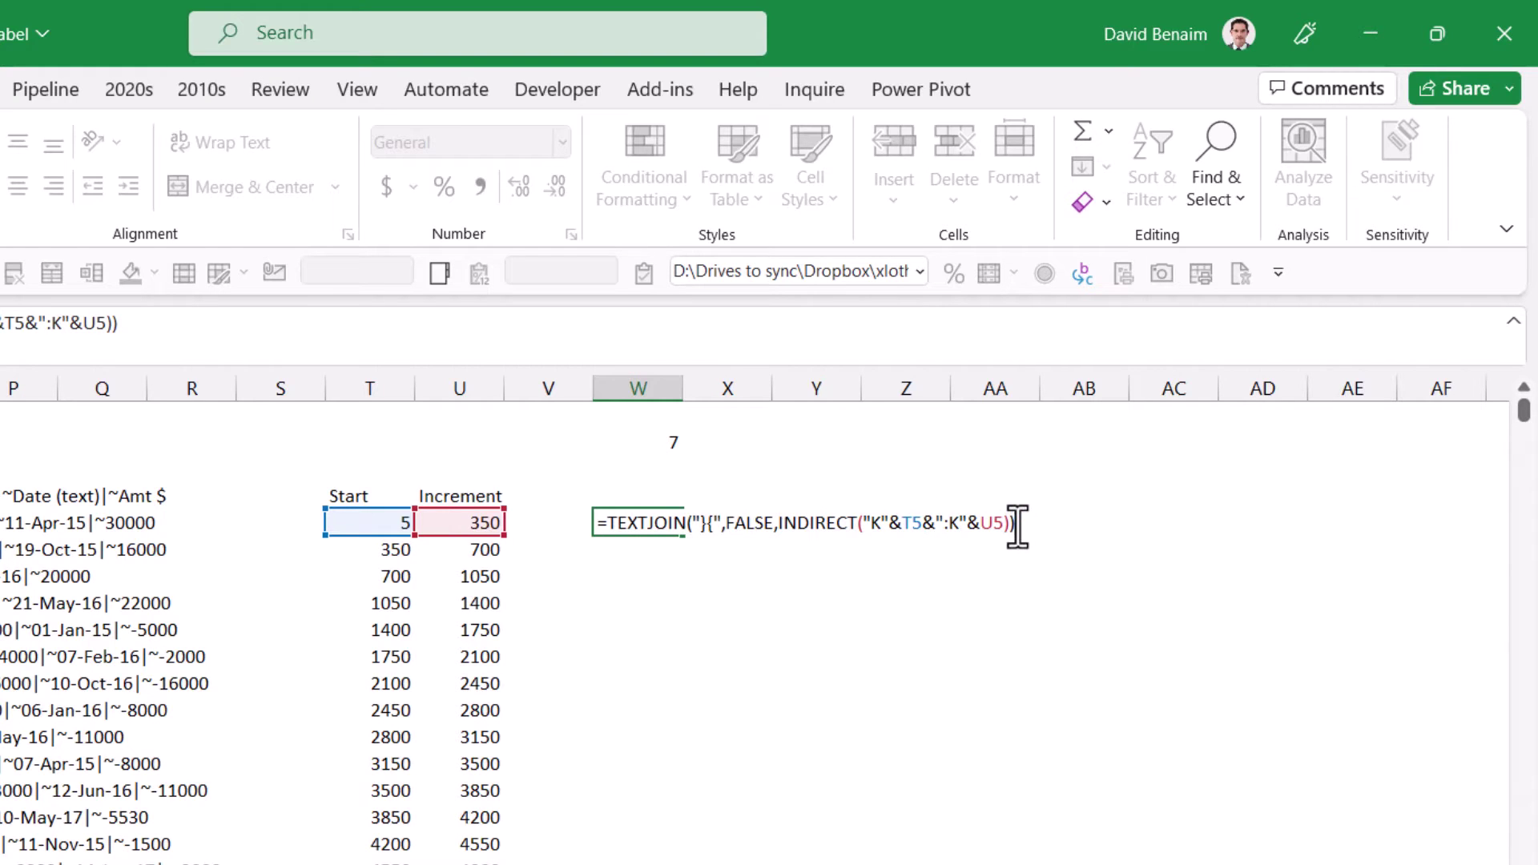
key(Return)
key(Up)
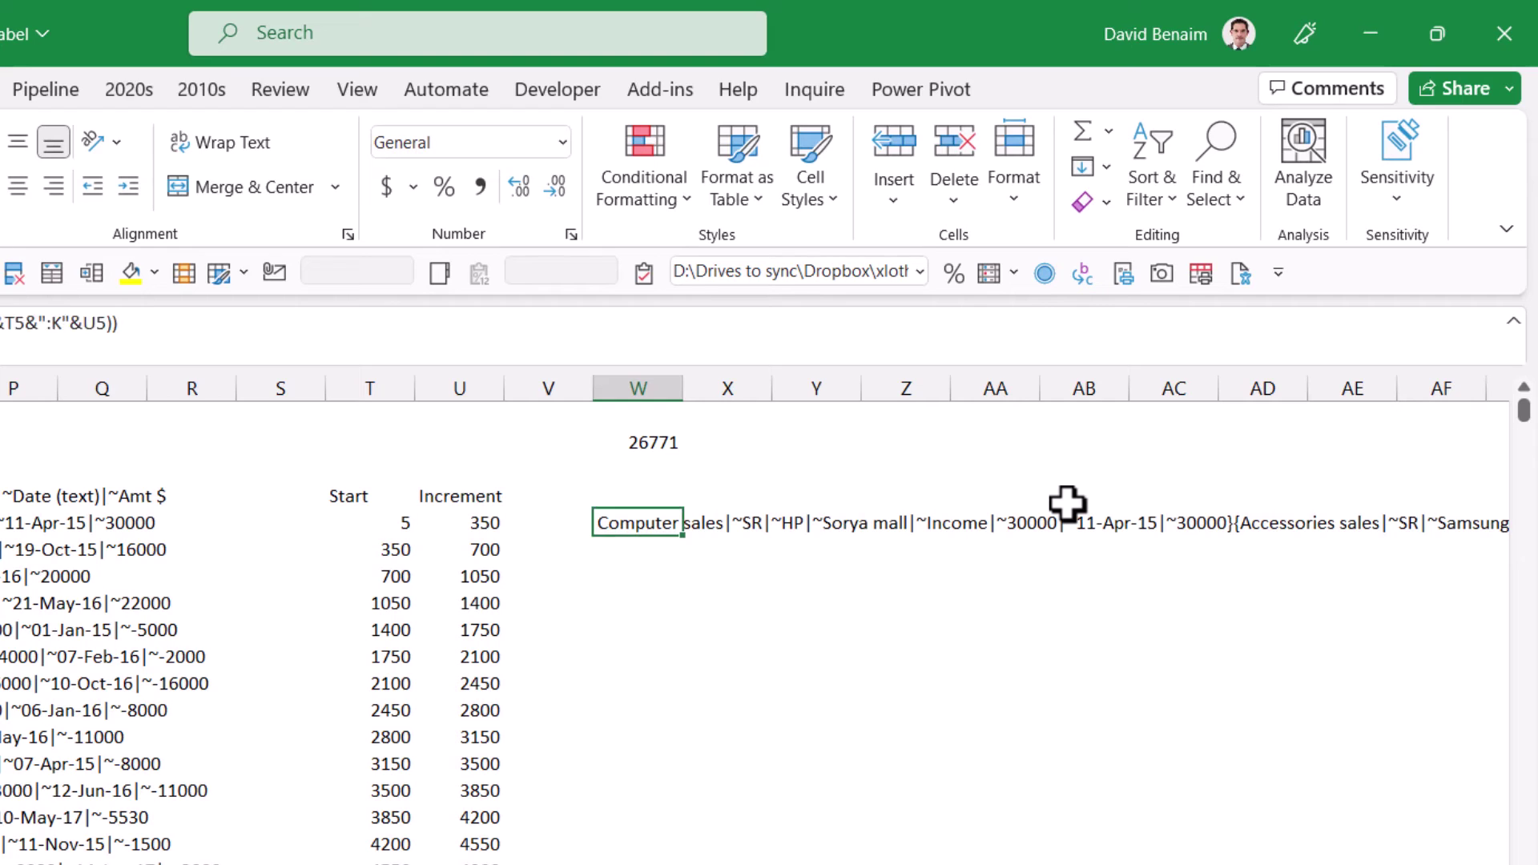
Step: Fill W5's formula down column W alongside the Start and Increment rows
scroll(741, 532, right, 3)
scroll(741, 532, left, 4)
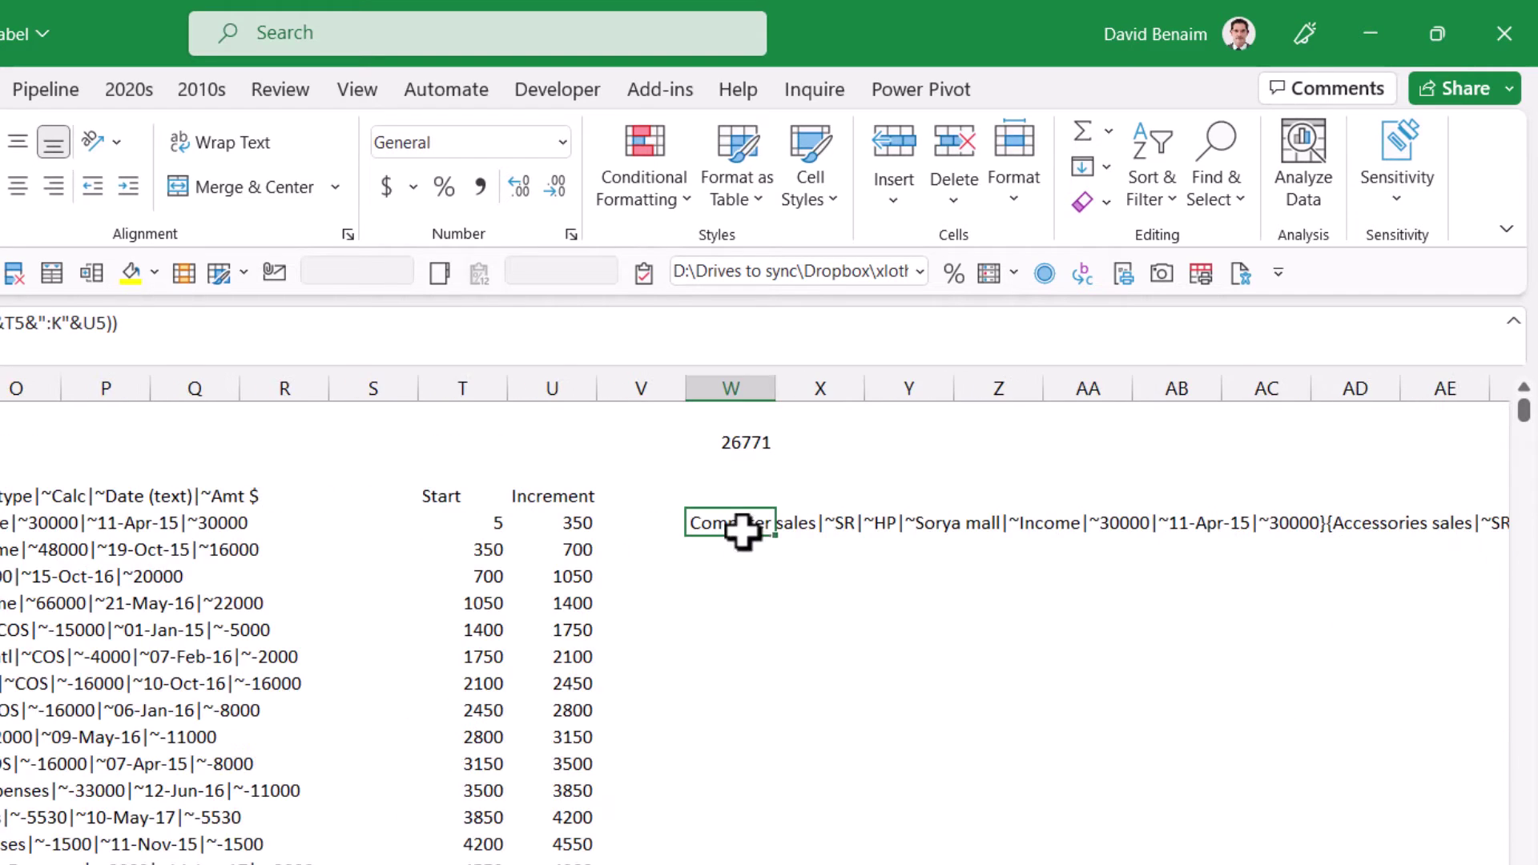
drag(775, 537, 773, 864)
scroll(718, 697, down, 10)
scroll(727, 853, up, 3)
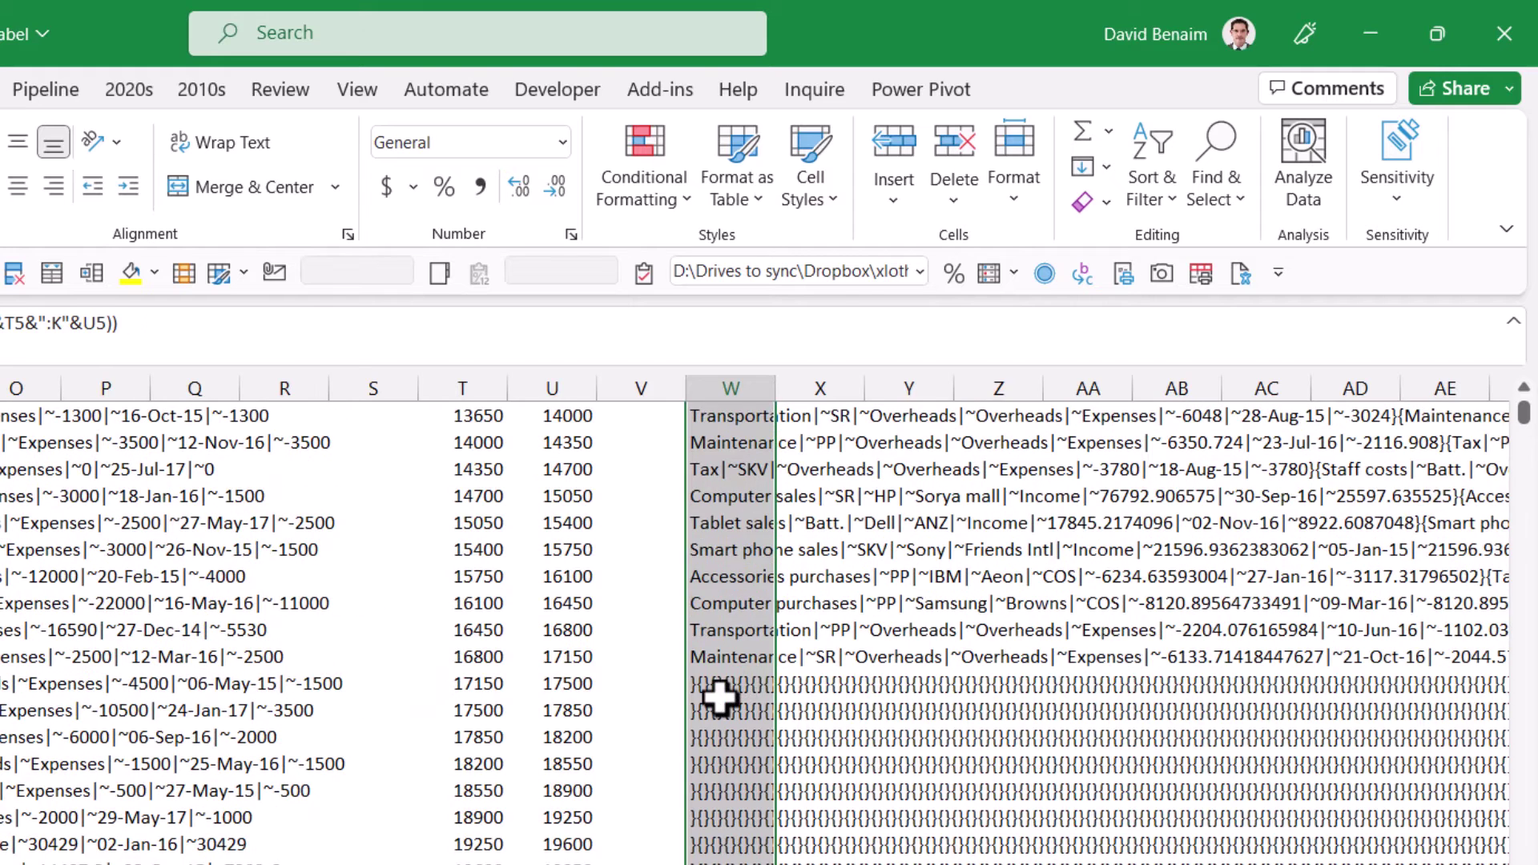
Step: Check where the joined blocks in column W run out of data and compare with the source table's last row
click(728, 735)
key(Down)
key(Down)
click(738, 657)
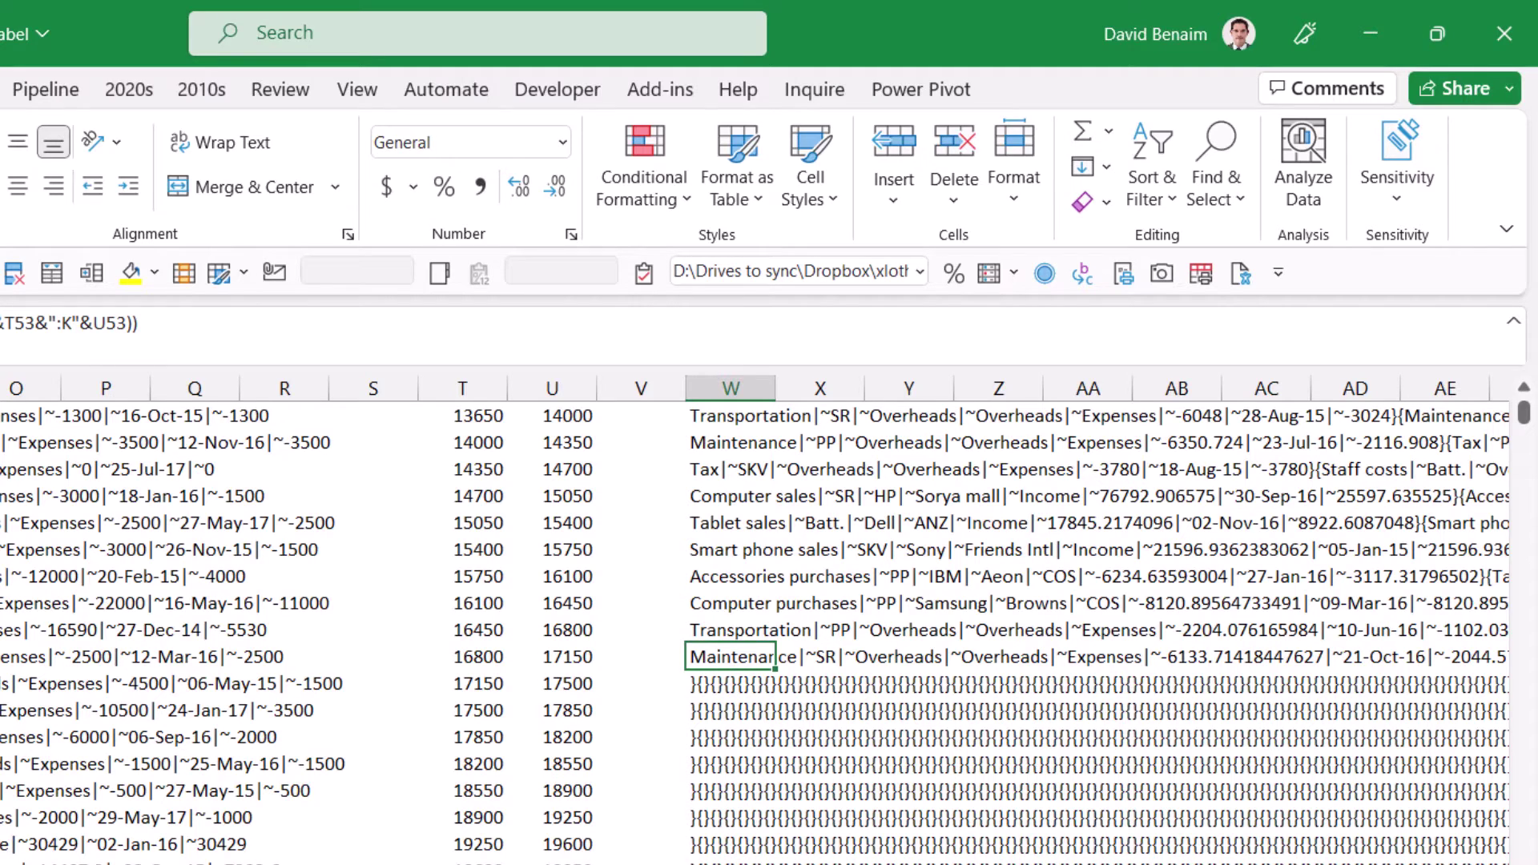
scroll(753, 624, left, 5)
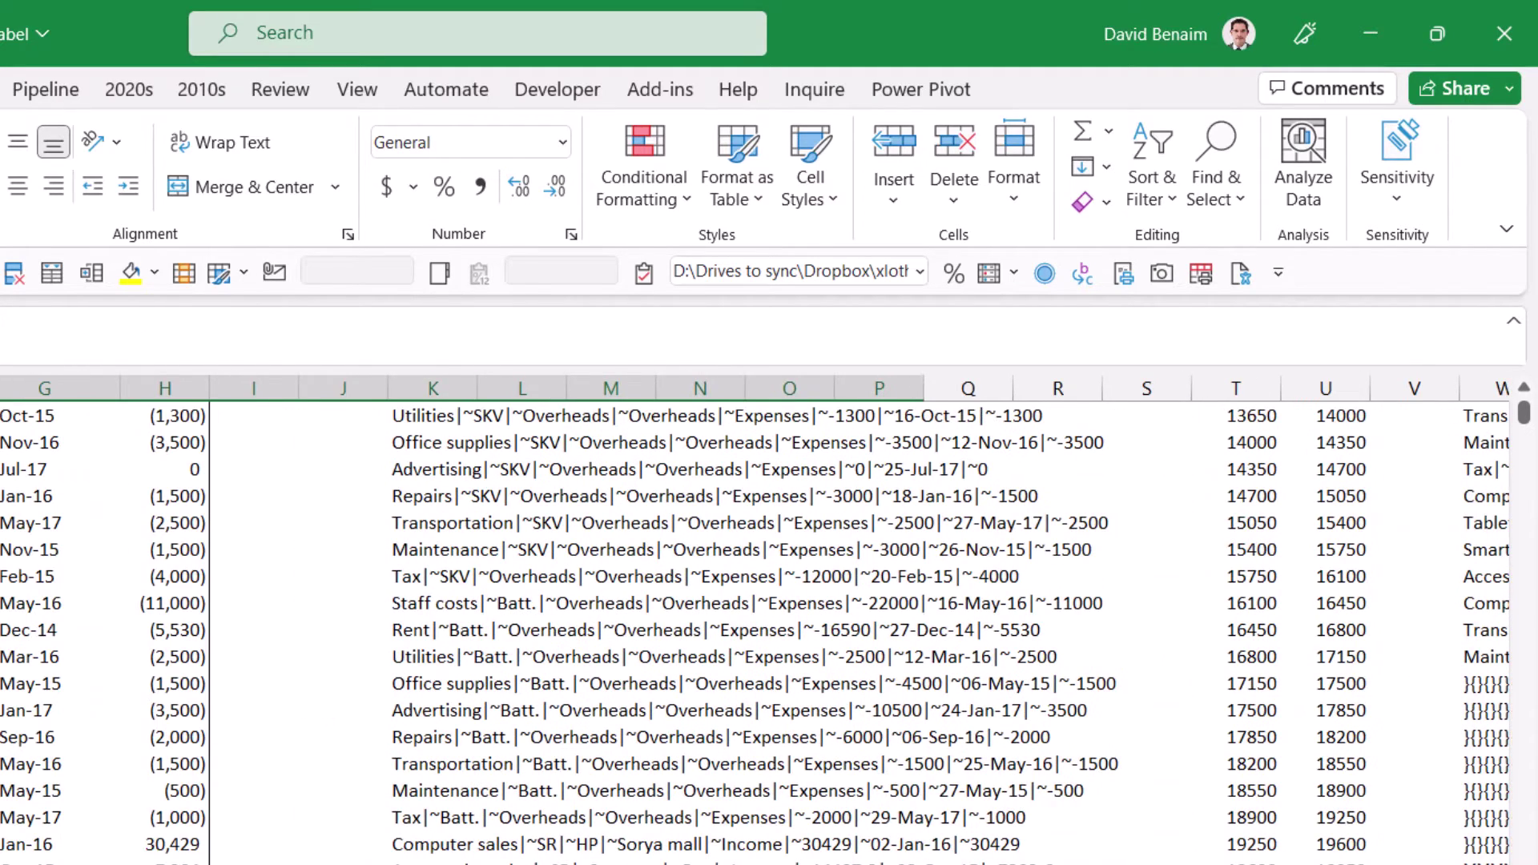
key(ctrl+Down)
key(Home)
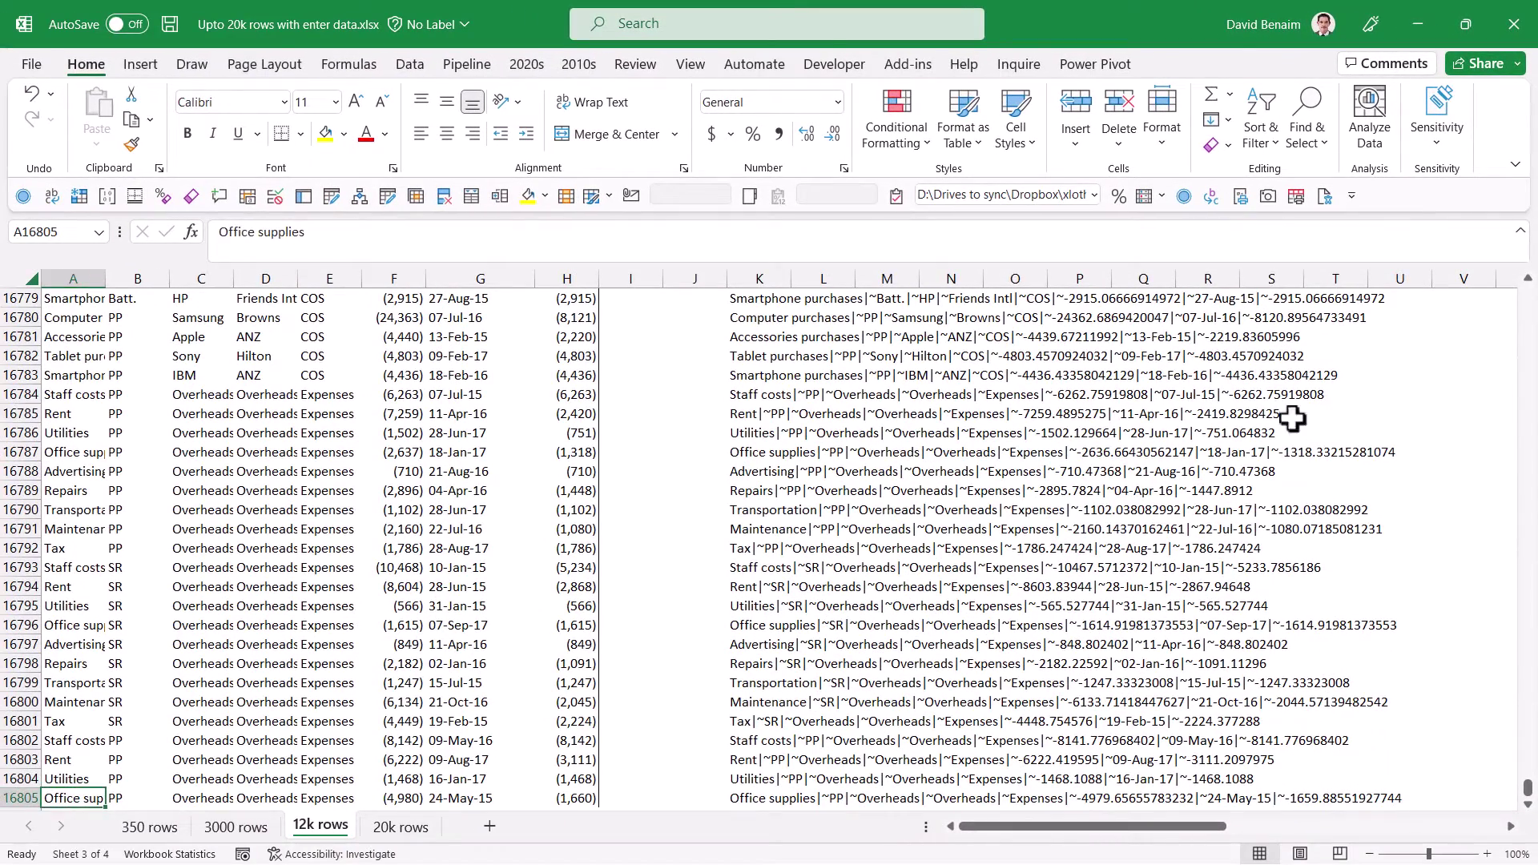
click(1291, 417)
key(Right)
key(Right)
key(Right)
key(Right)
key(Right)
key(Right)
key(Right)
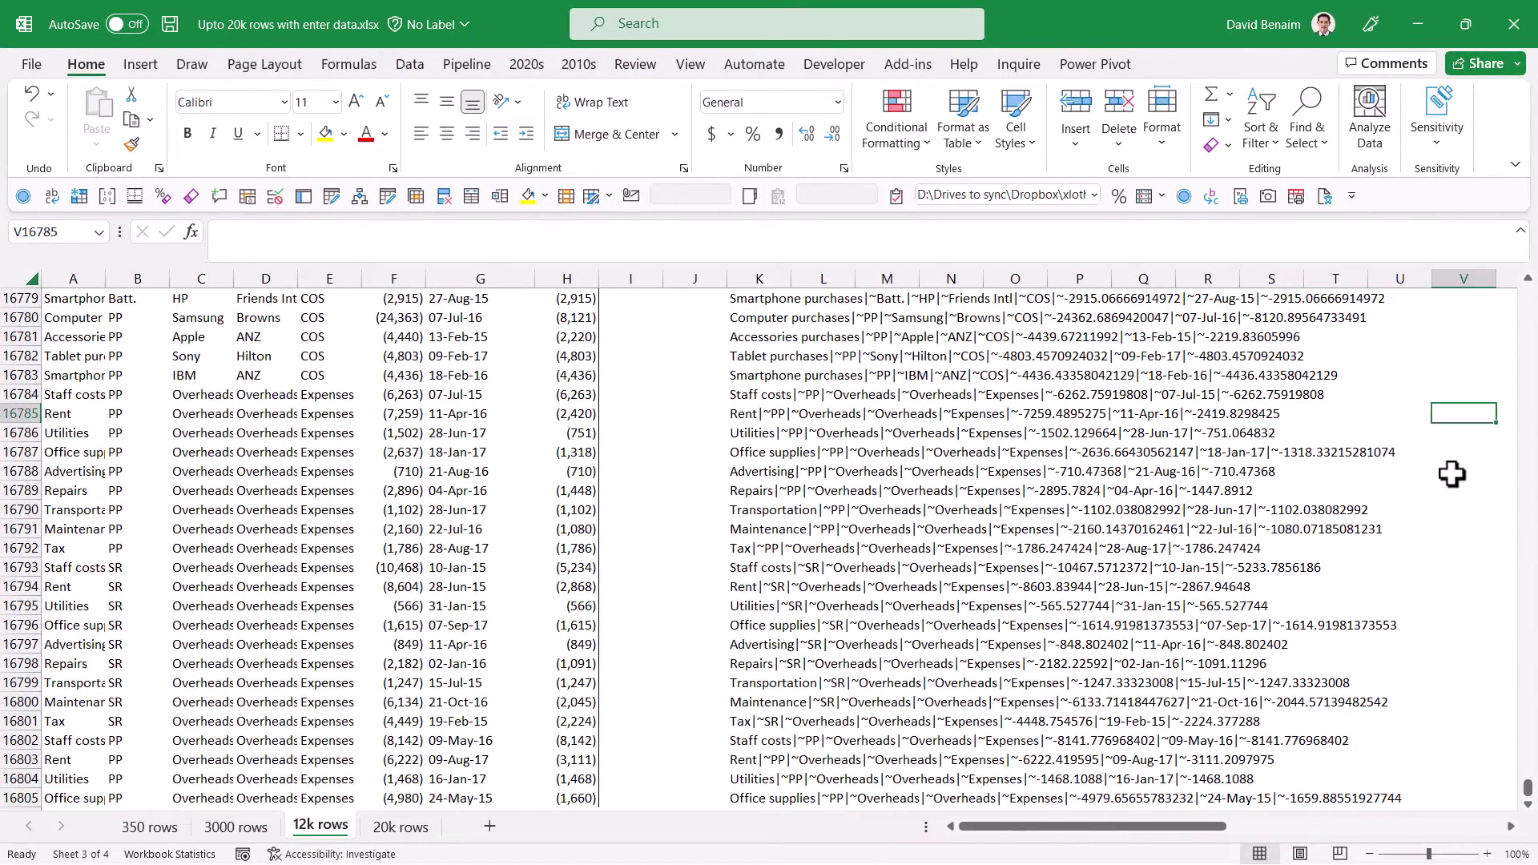
key(ctrl+Up)
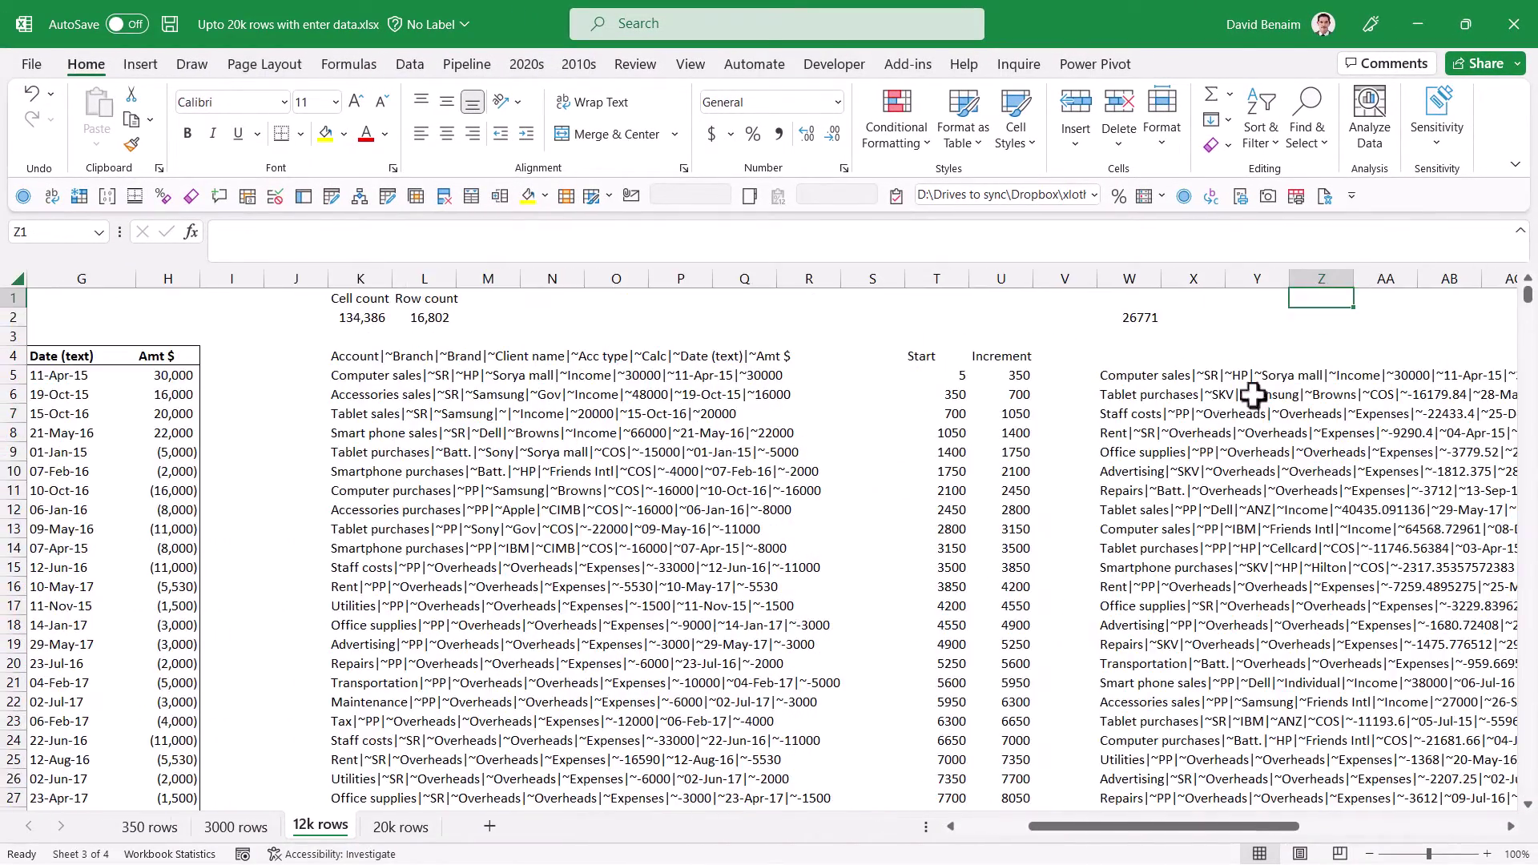
Step: Bring the joined header text into W4 above the blocks with the formula =K4
click(1140, 371)
click(1123, 356)
text(=)
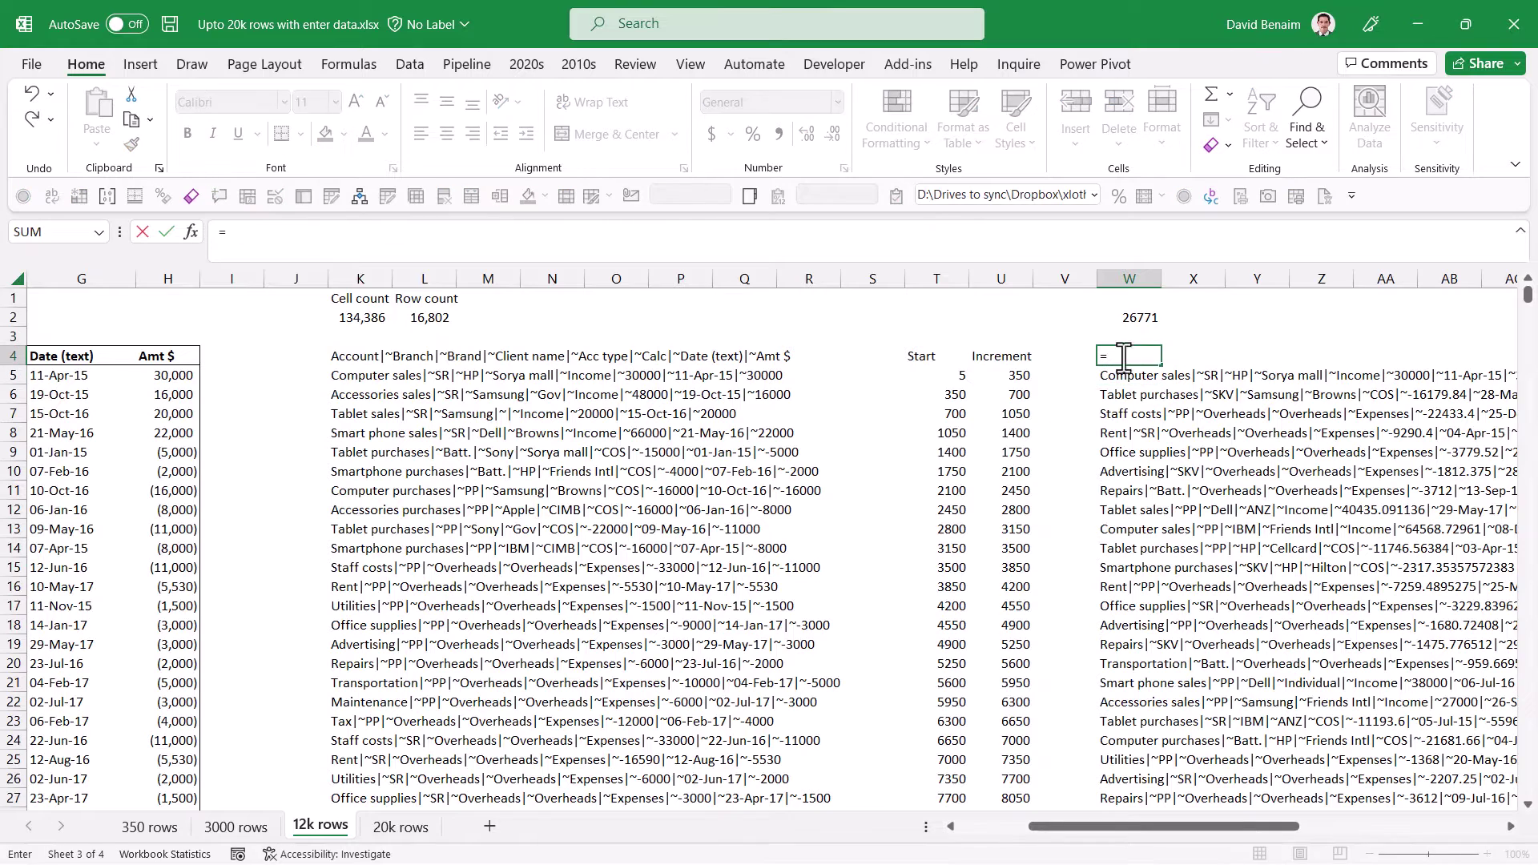
click(340, 356)
key(Return)
key(Up)
key(Right)
key(Right)
key(Right)
key(Right)
key(Right)
key(Right)
key(Right)
key(Right)
key(Left)
key(Left)
key(Left)
key(Left)
key(Left)
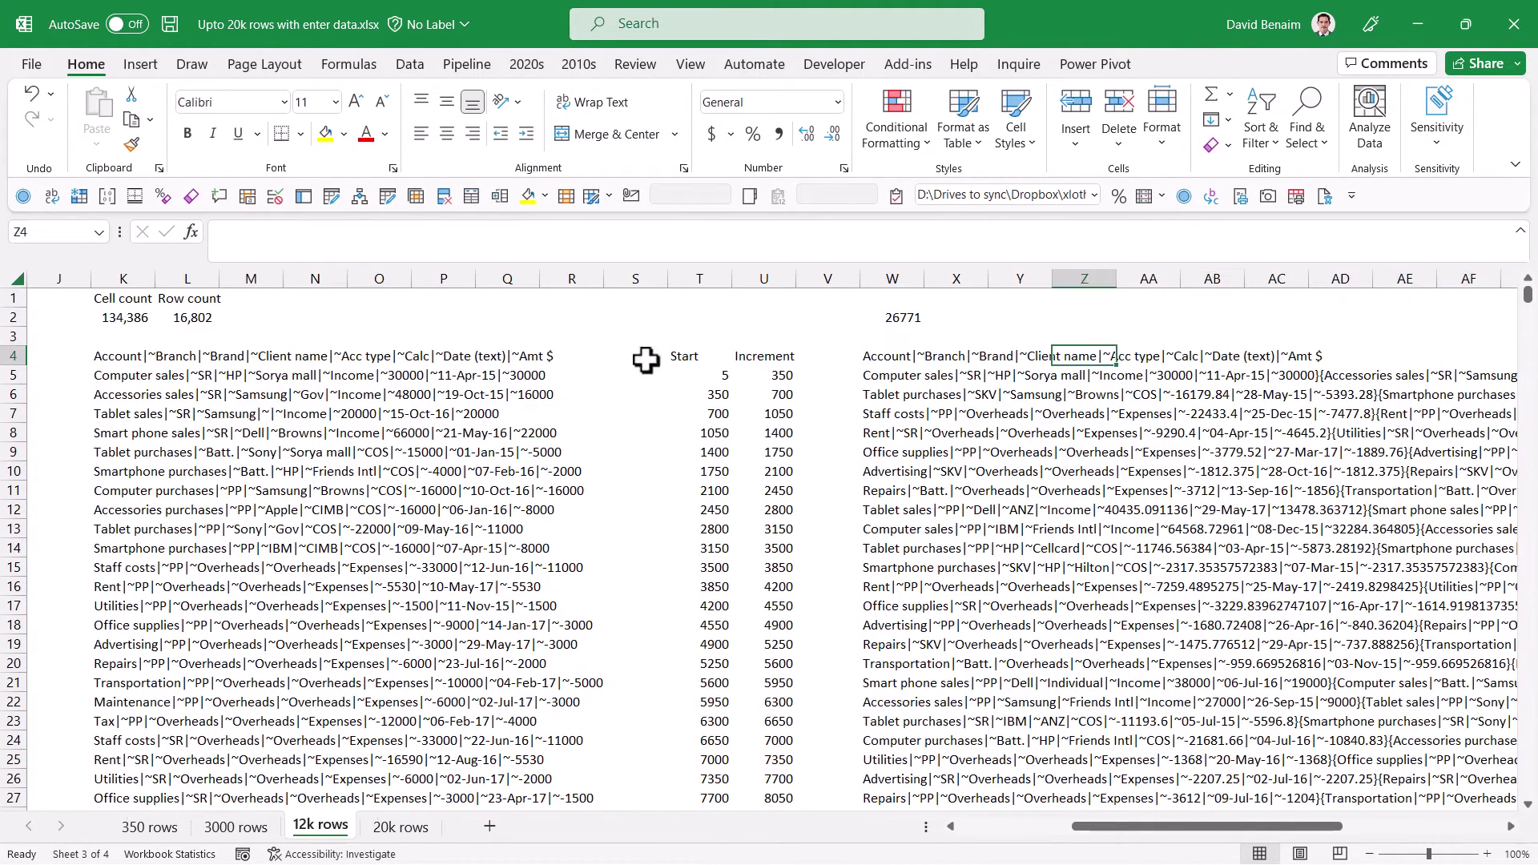
Step: Copy W4:W53, the header and all joined blocks that contain data
click(888, 359)
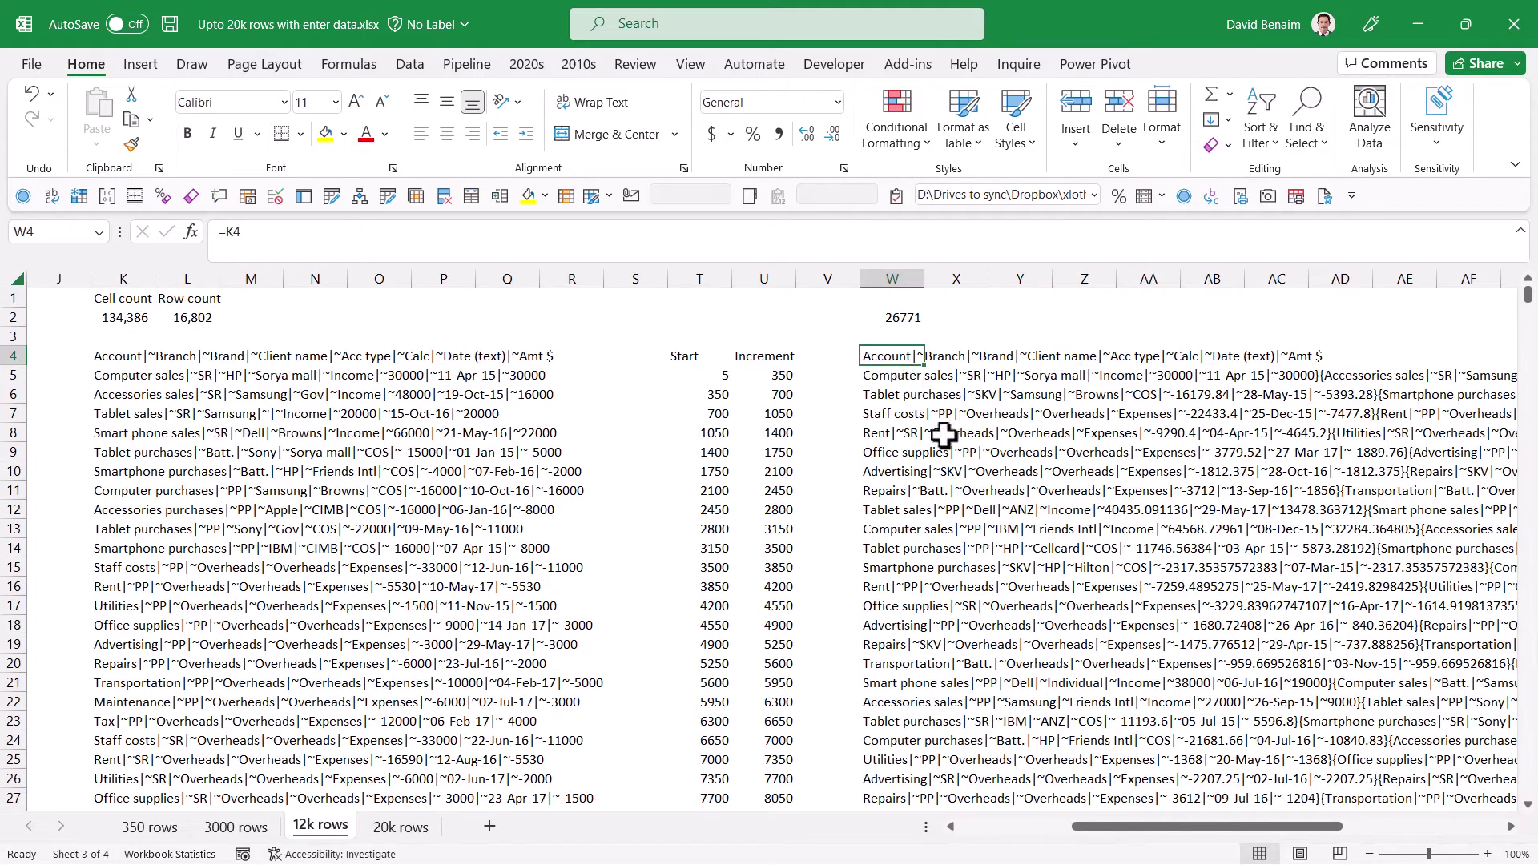
key(shift+Down)
key(shift+Down)
key(shift+Down)
key(shift+Down)
key(shift+Down)
key(shift+Down)
key(shift+Down)
key(shift+Down)
key(shift+Down)
key(shift+Down)
key(shift+Down)
key(shift+Down)
key(shift+Down)
key(shift+Down)
key(shift+Down)
key(shift+Down)
key(shift+Down)
key(shift+Down)
key(shift+Down)
key(shift+Down)
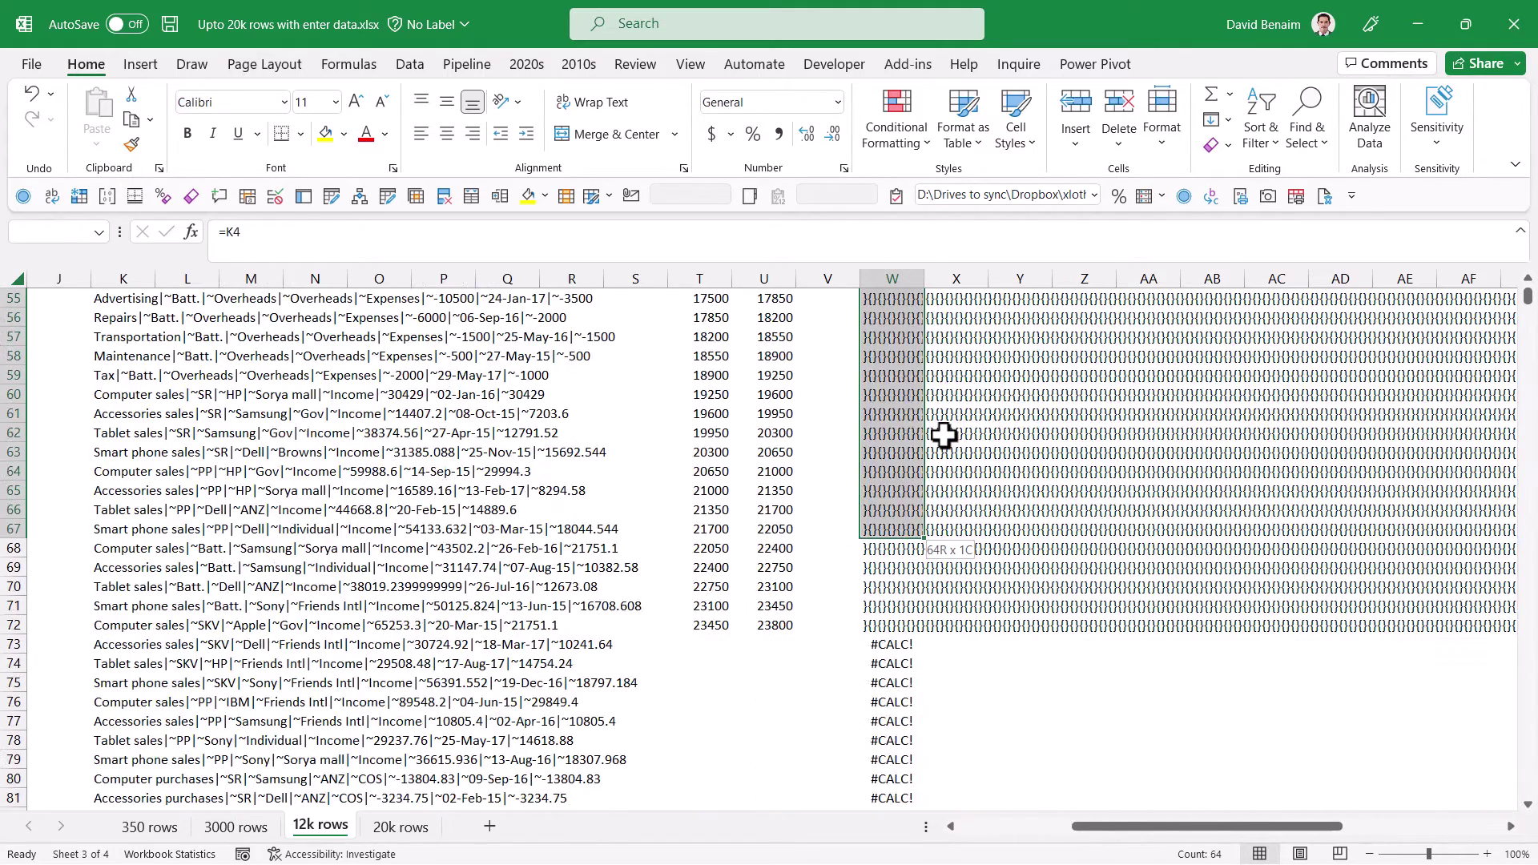
key(shift+Up)
key(shift+Up)
key(shift+Up)
key(shift+Up)
key(shift+Up)
key(shift+Up)
key(shift+Up)
key(shift+Up)
key(shift+Up)
key(shift+Up)
key(shift+Up)
key(shift+Up)
key(shift+Up)
key(shift+Up)
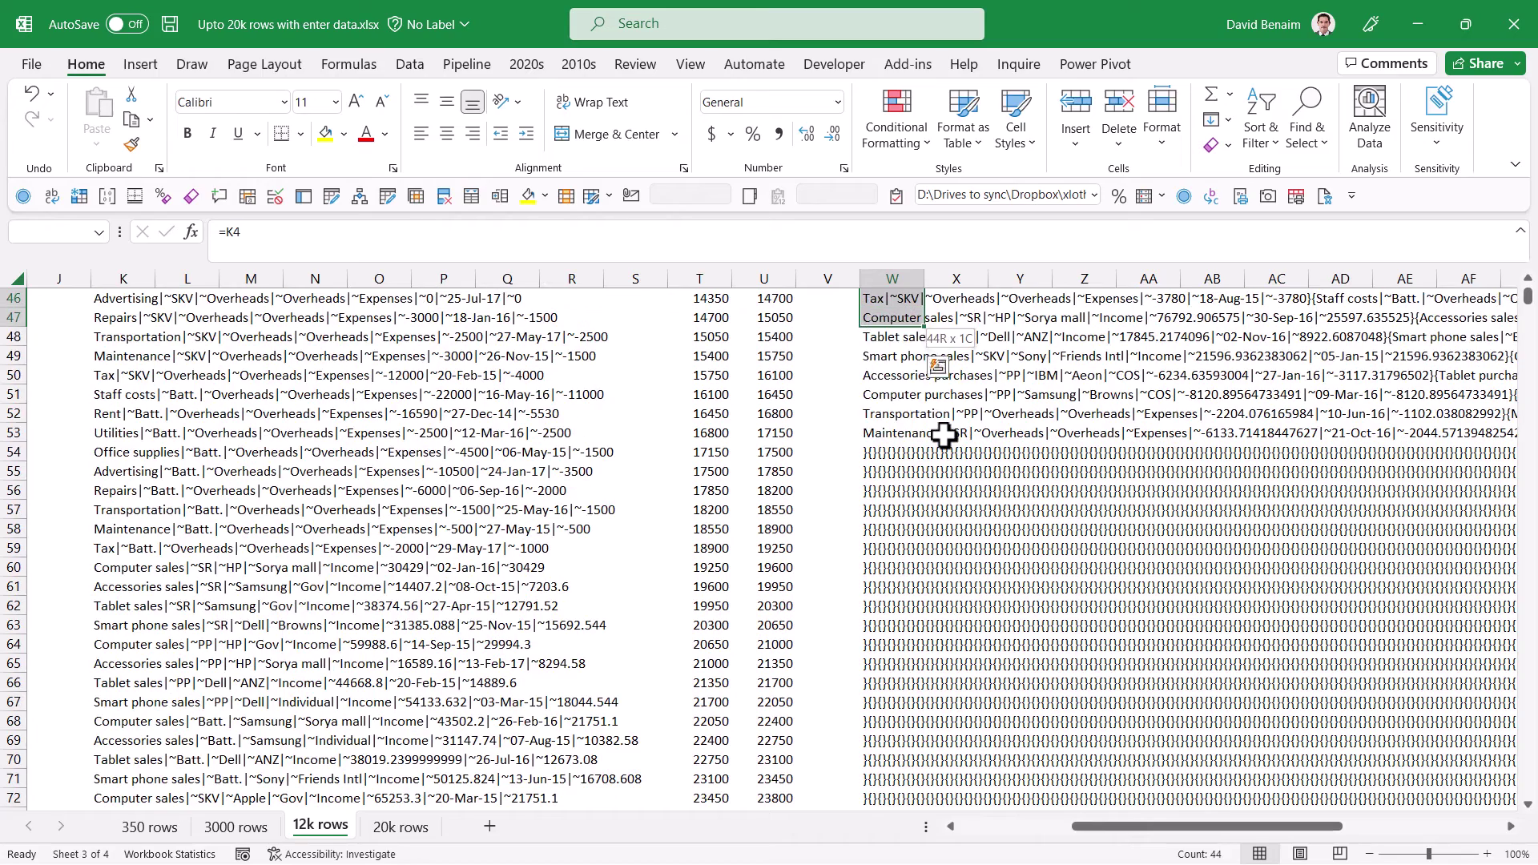
right_click(897, 352)
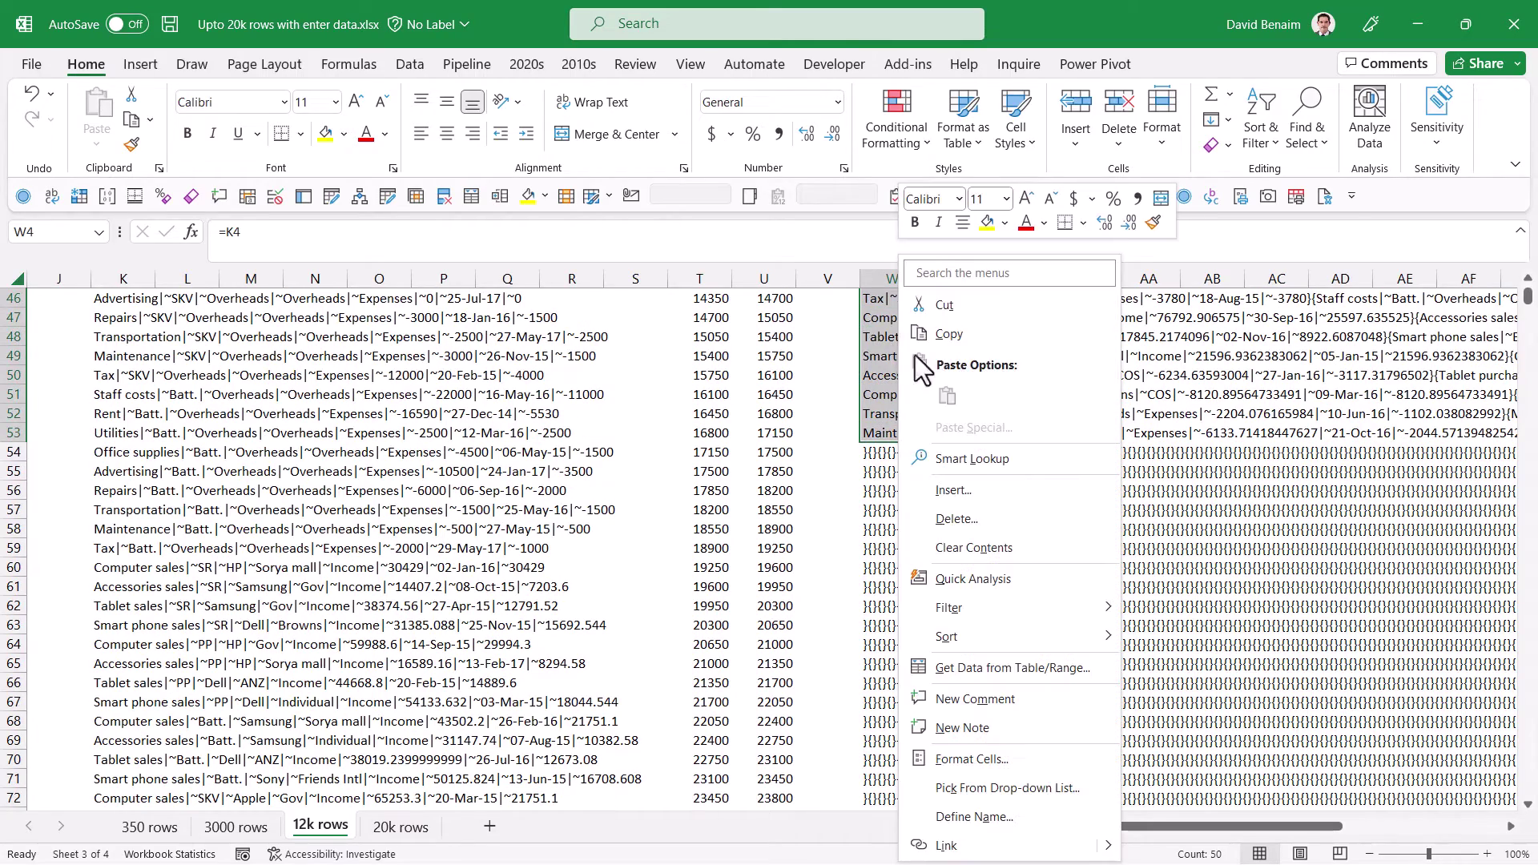
click(950, 334)
Step: Switch to Power BI and paste the copied header and blocks into a new Enter data table
key(alt+Tab)
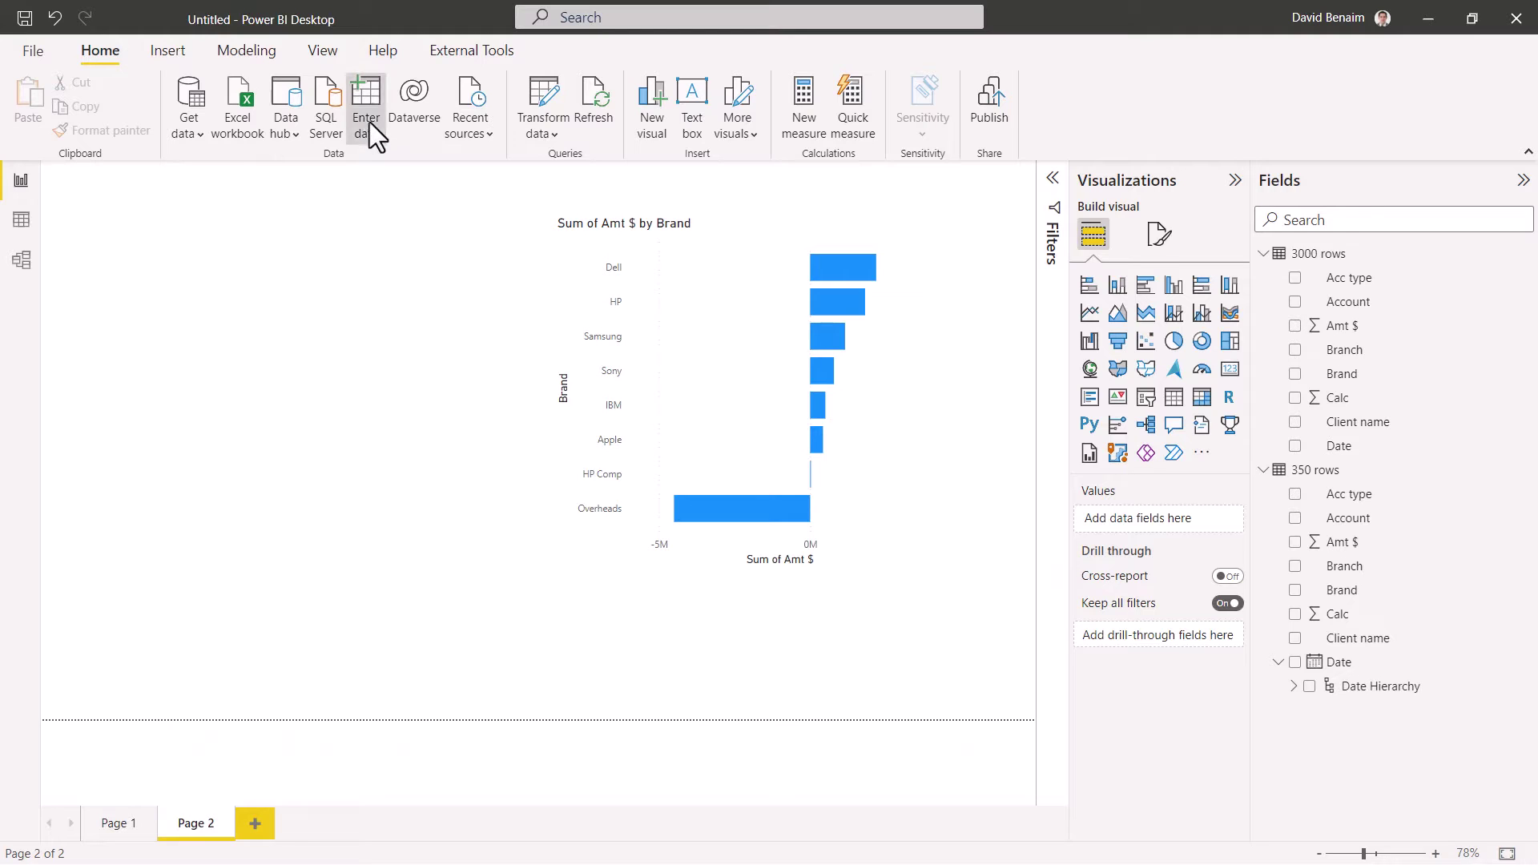
key(alt+h)
key(e)
right_click(453, 180)
click(524, 231)
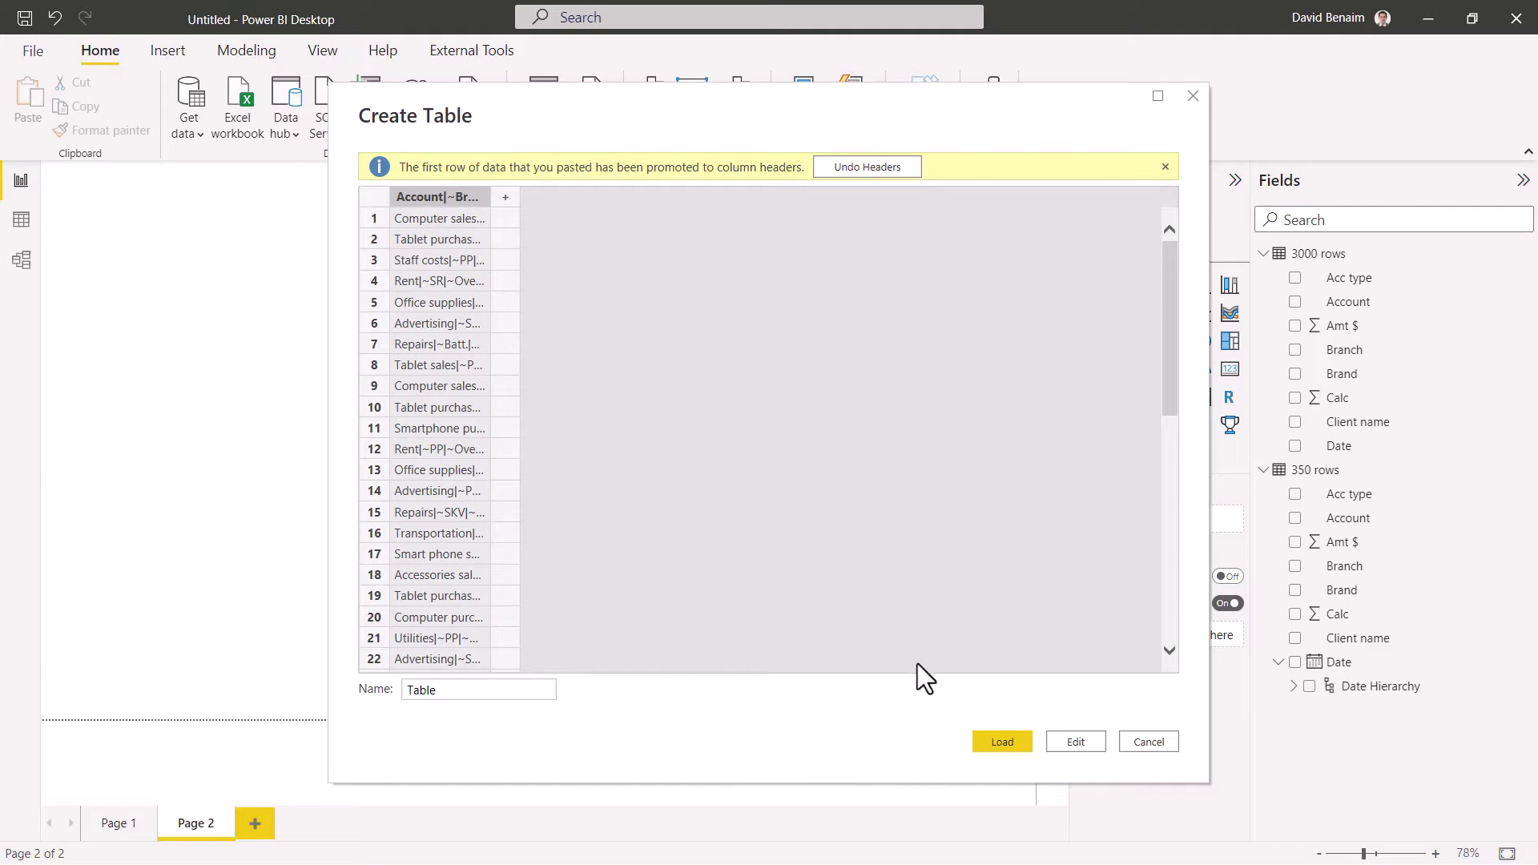
Step: Try to load the pasted table, and cancel the table creation
click(999, 744)
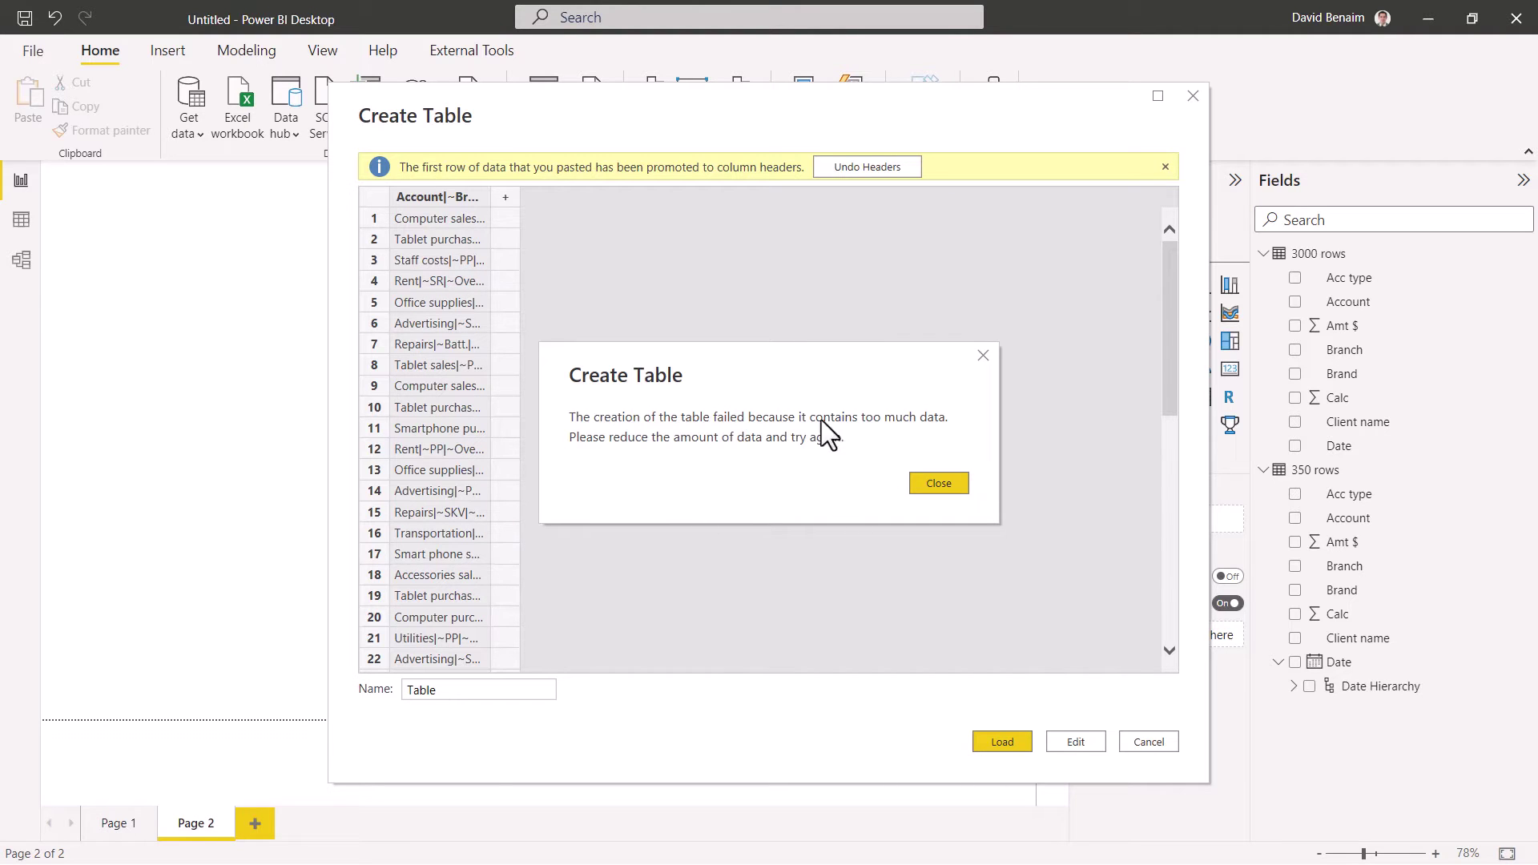
click(993, 358)
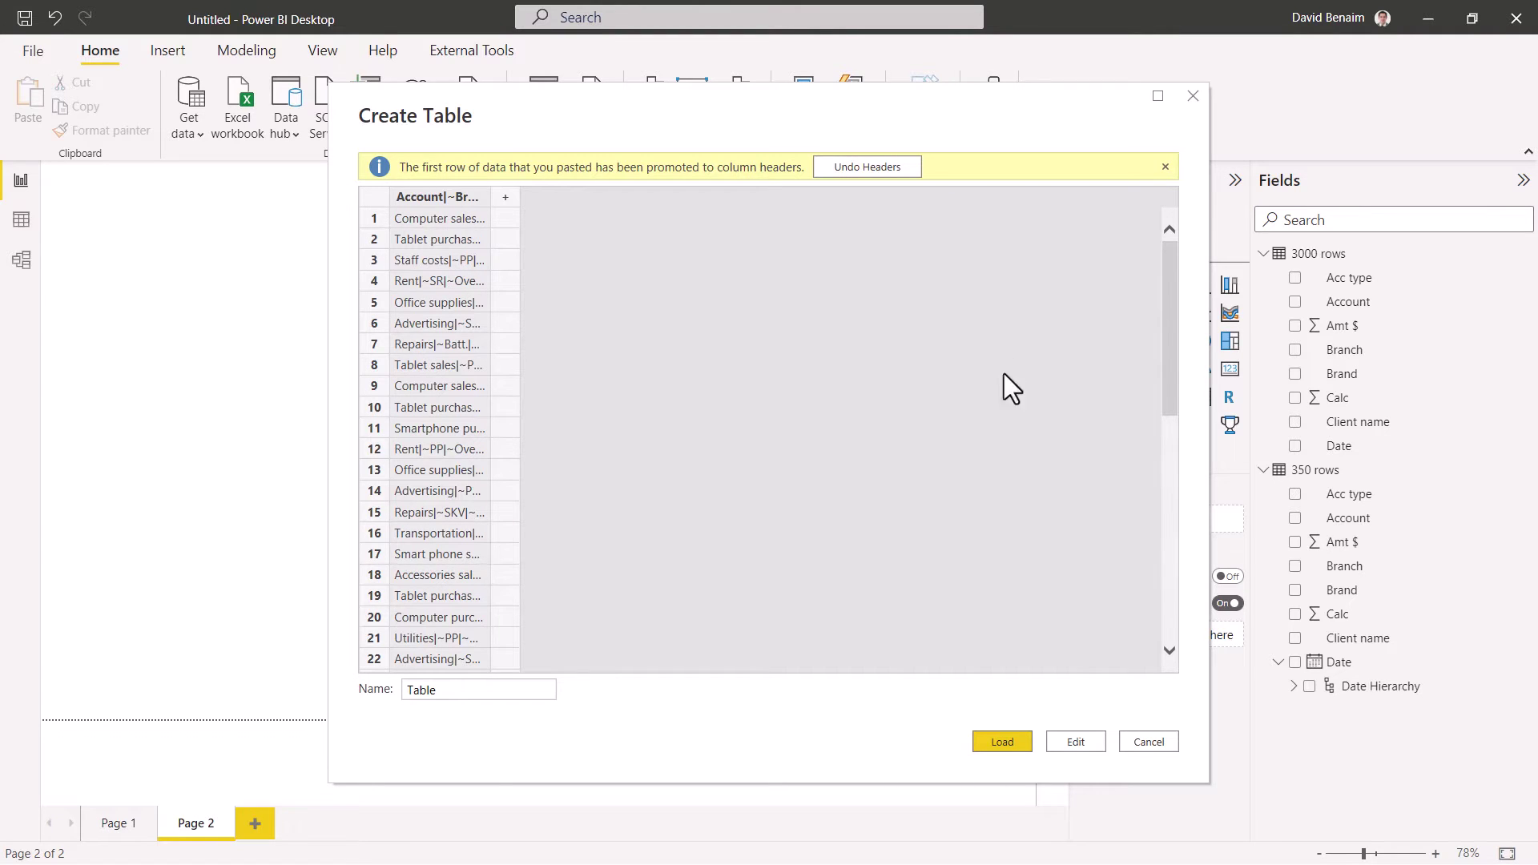
click(1152, 743)
click(863, 473)
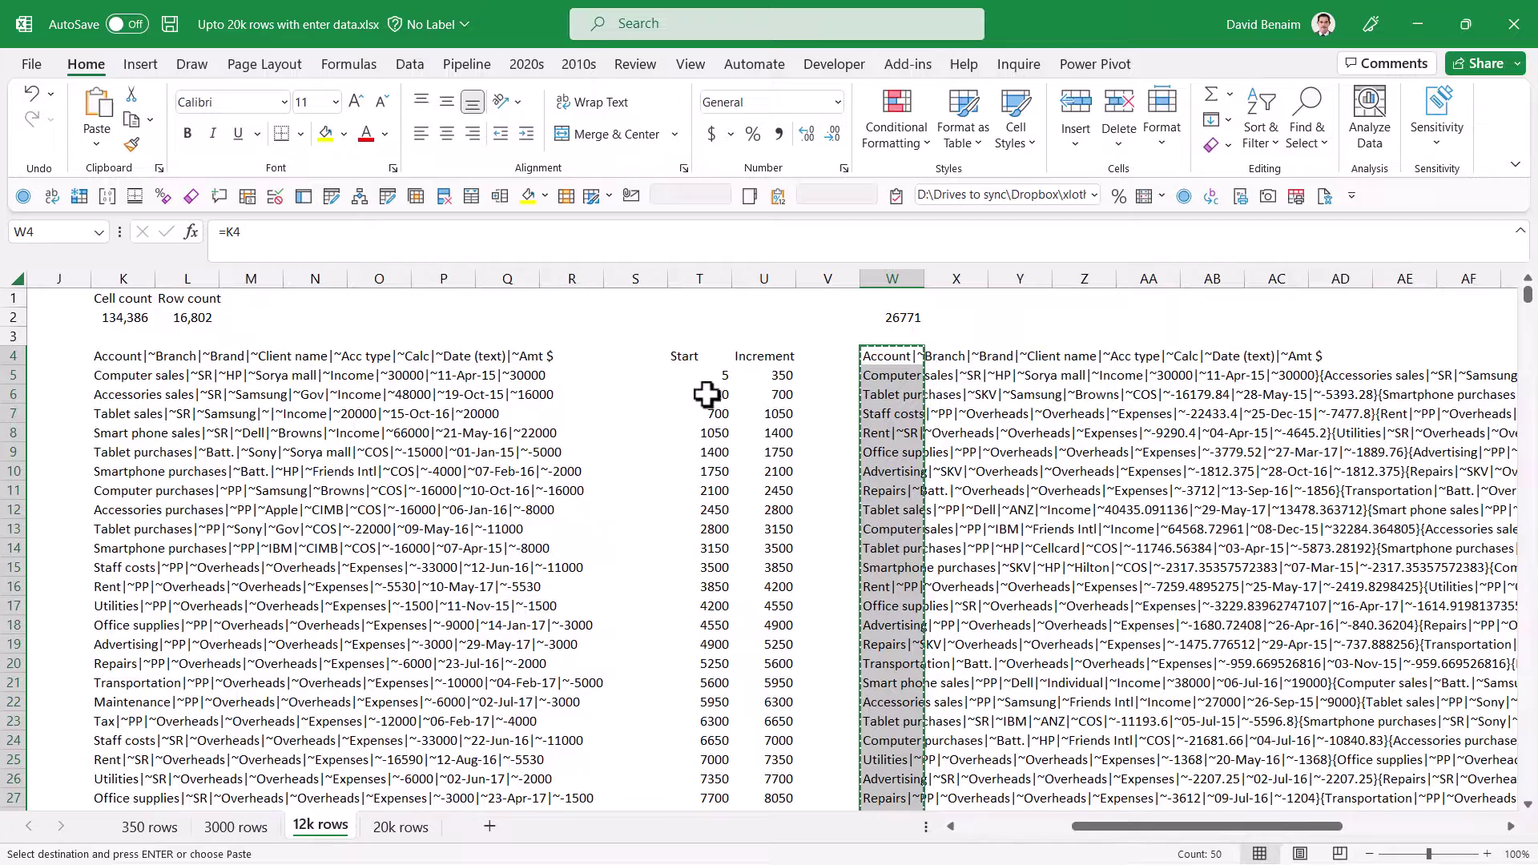
Step: Copy the smaller range W4:W39 of the header and joined blocks in the Excel sheet
drag(900, 354, 889, 768)
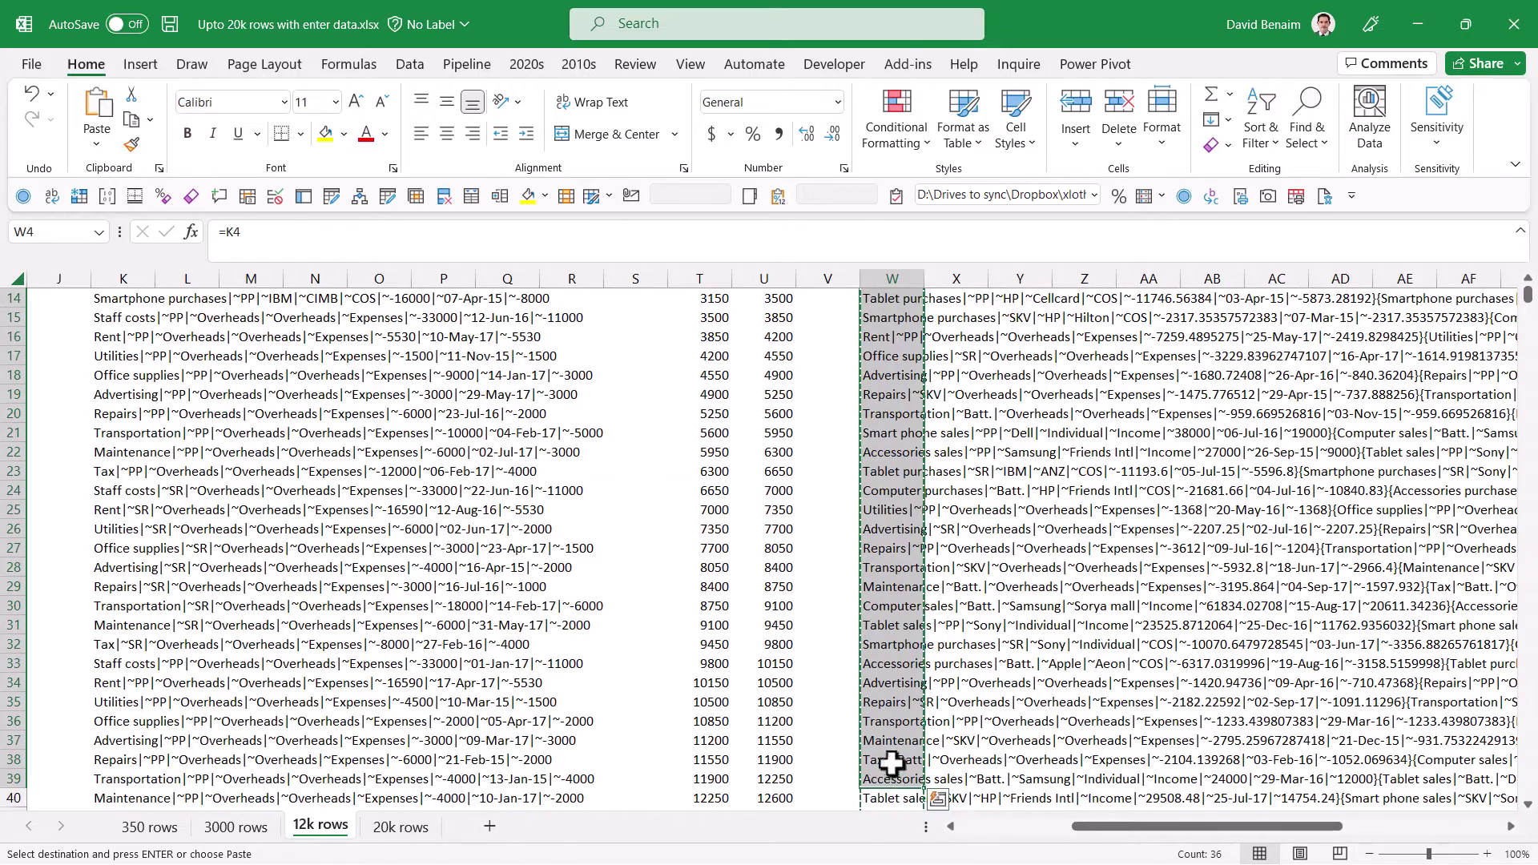
right_click(893, 551)
key(Escape)
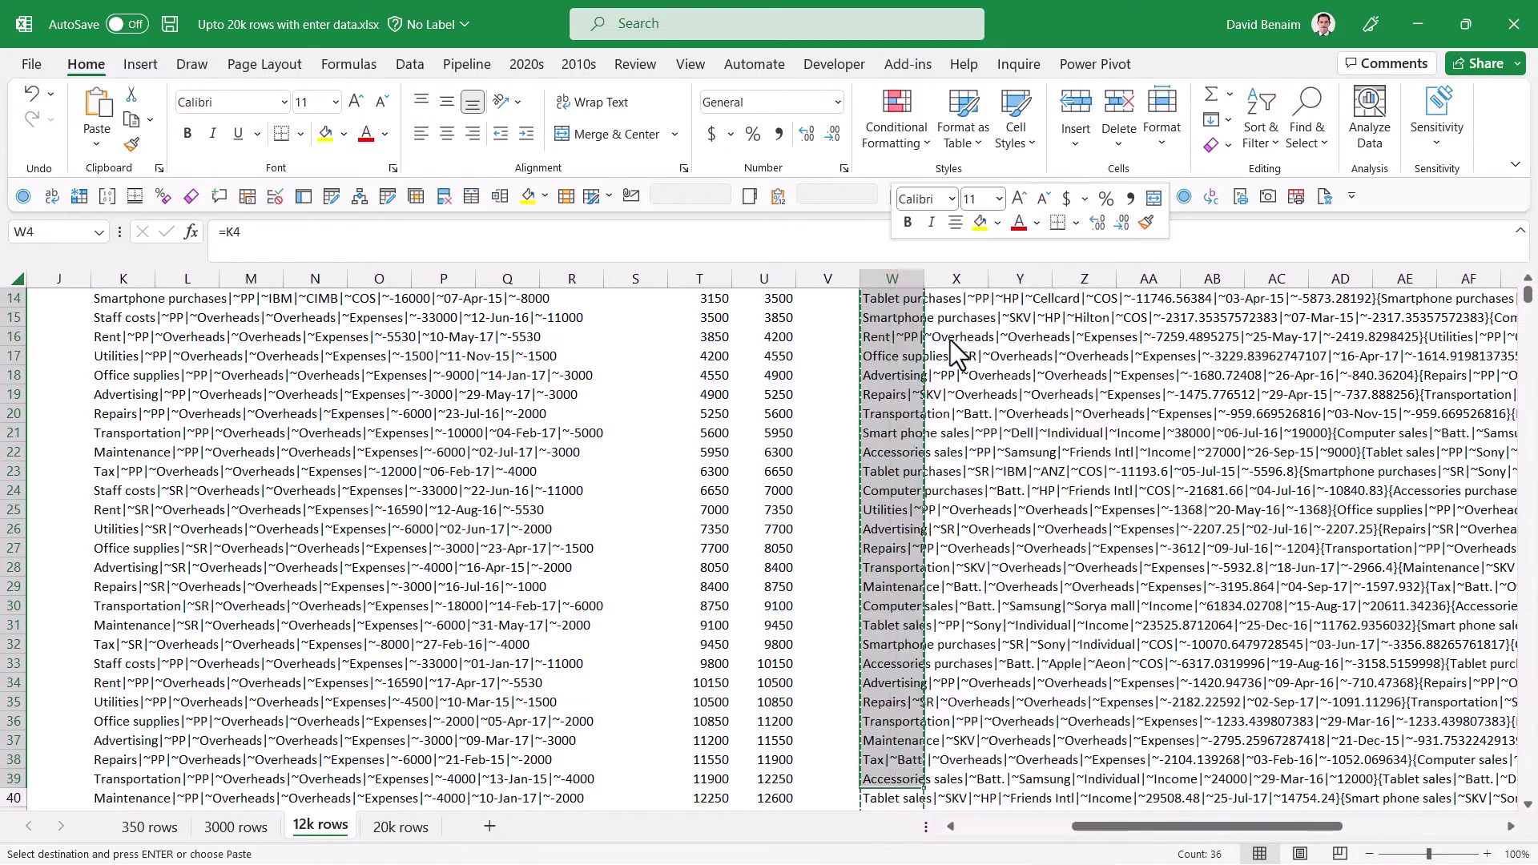
scroll(897, 385, up, 5)
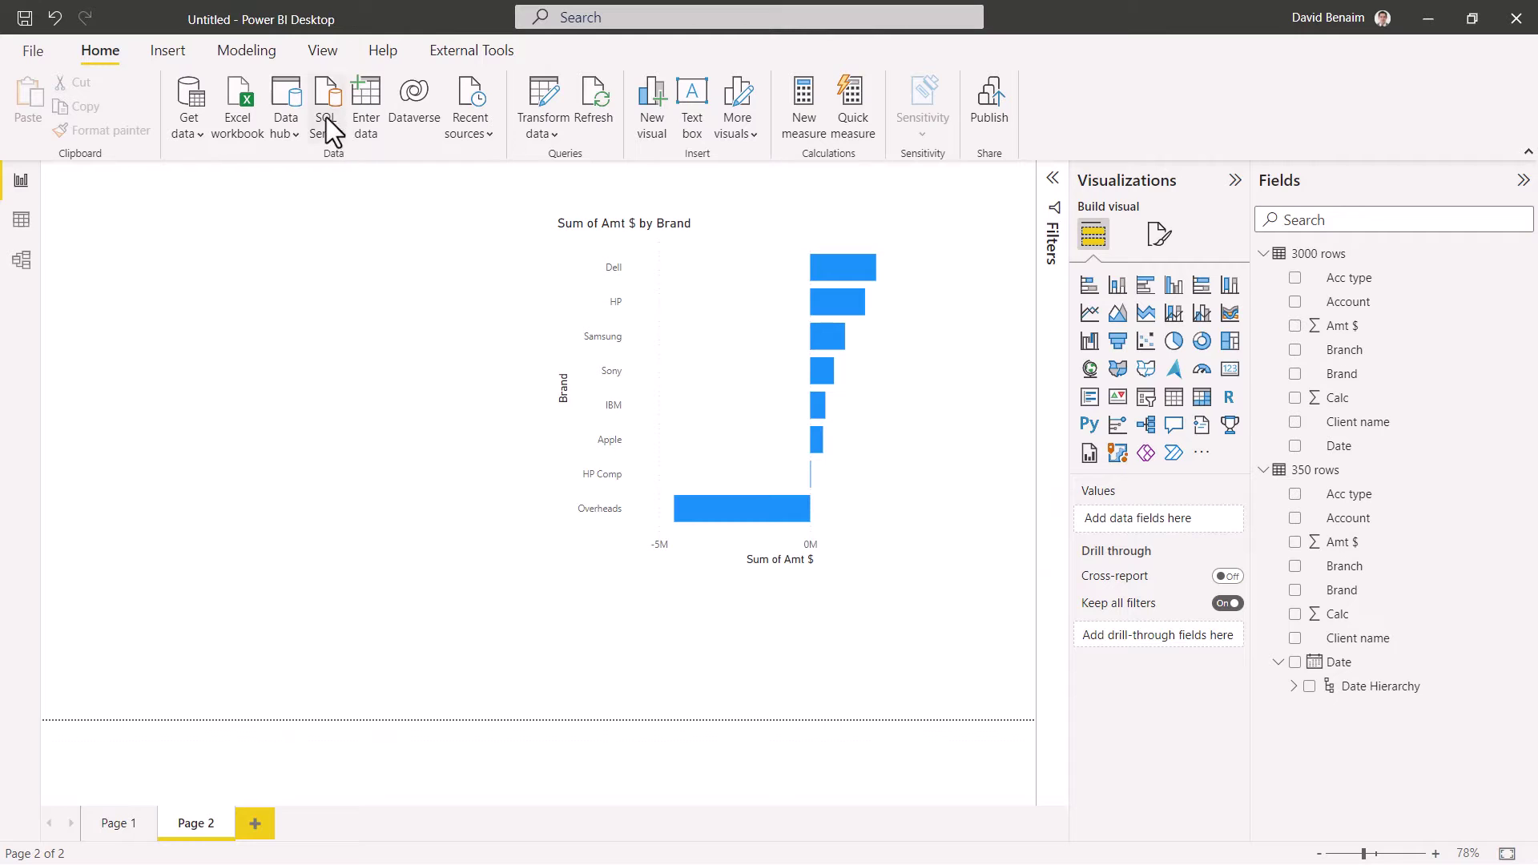
Step: Paste the copied header and joined blocks into a new Enter data table
click(366, 104)
right_click(438, 187)
click(482, 233)
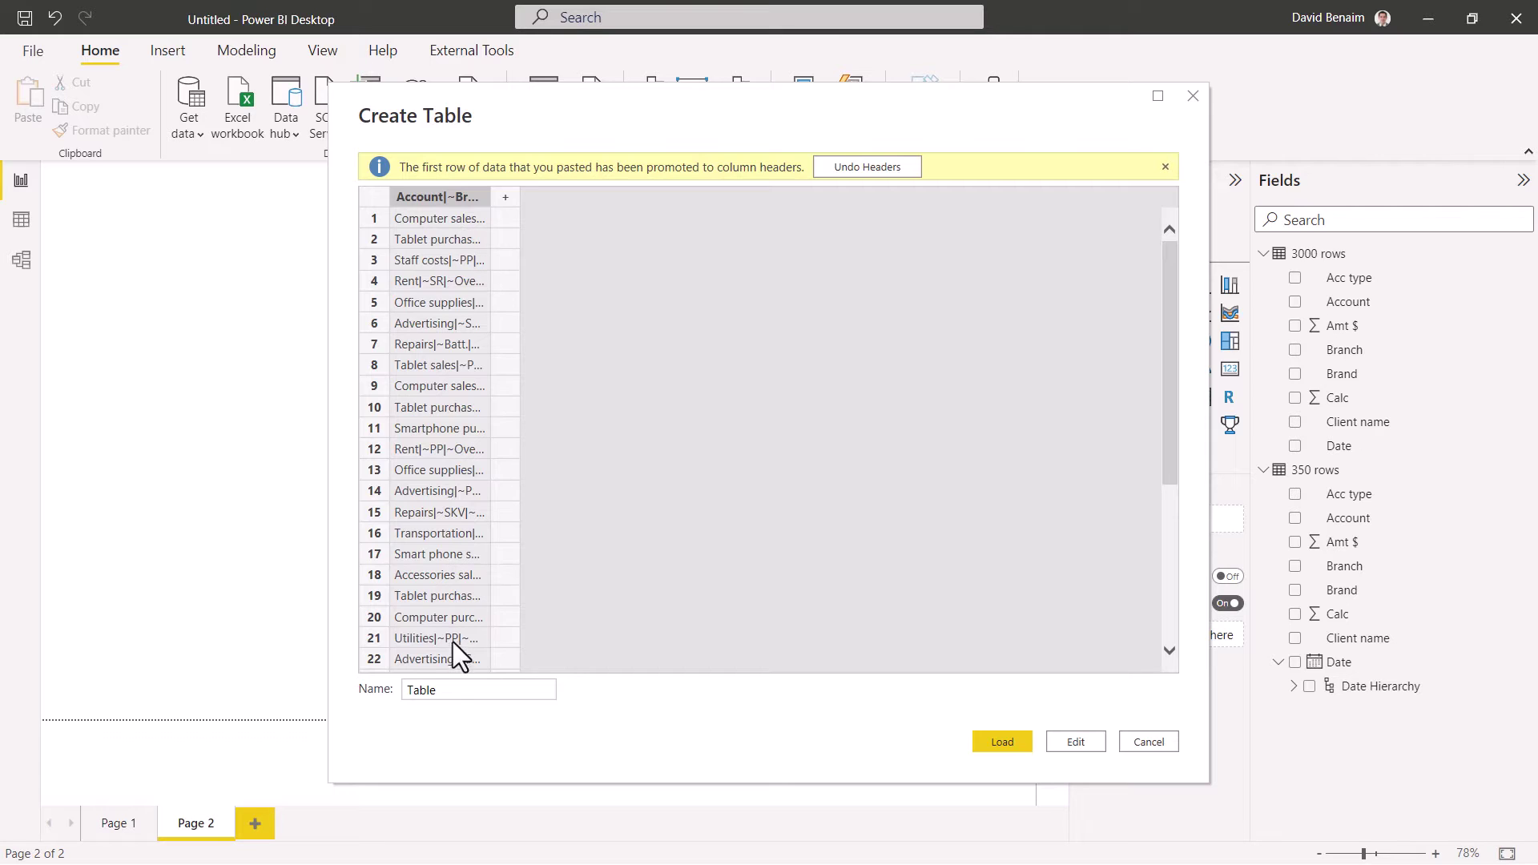
Step: Name the table 12k rows, undo the header promotion, and open it for editing in Power Query Editor
double_click(431, 689)
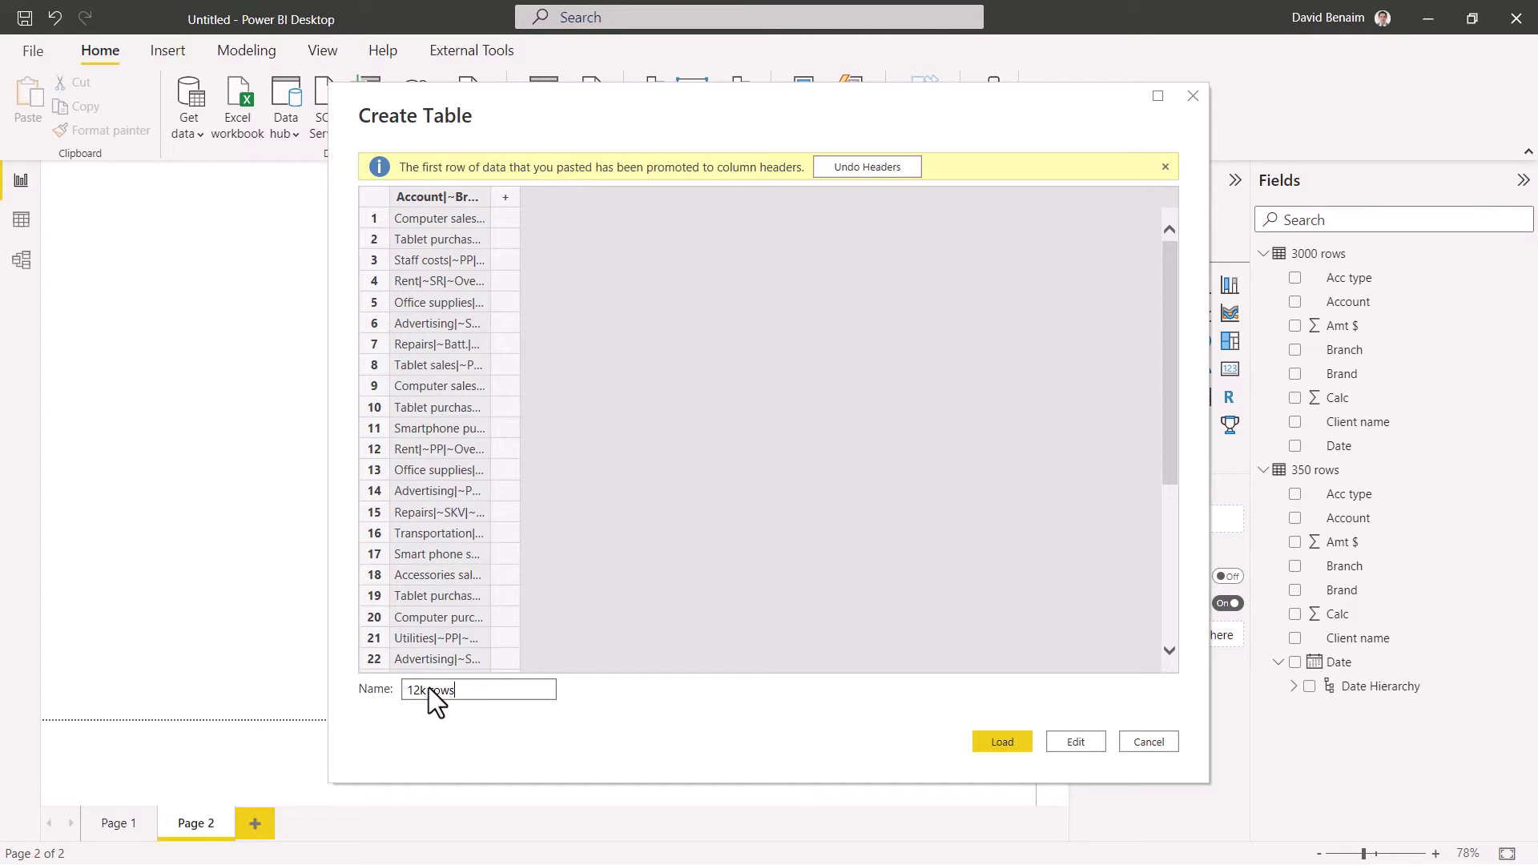
click(852, 168)
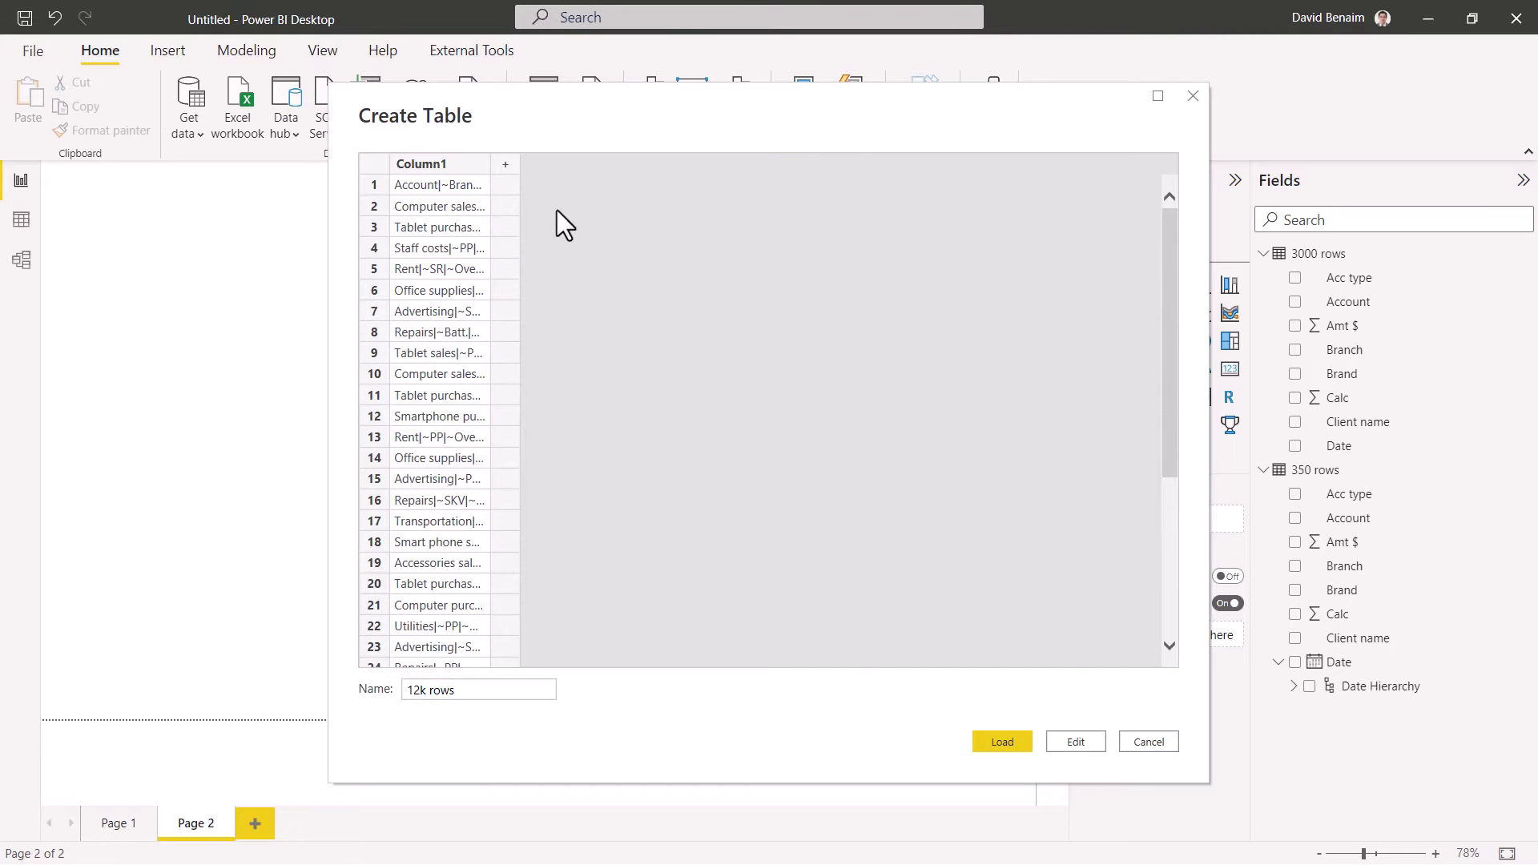
click(1082, 742)
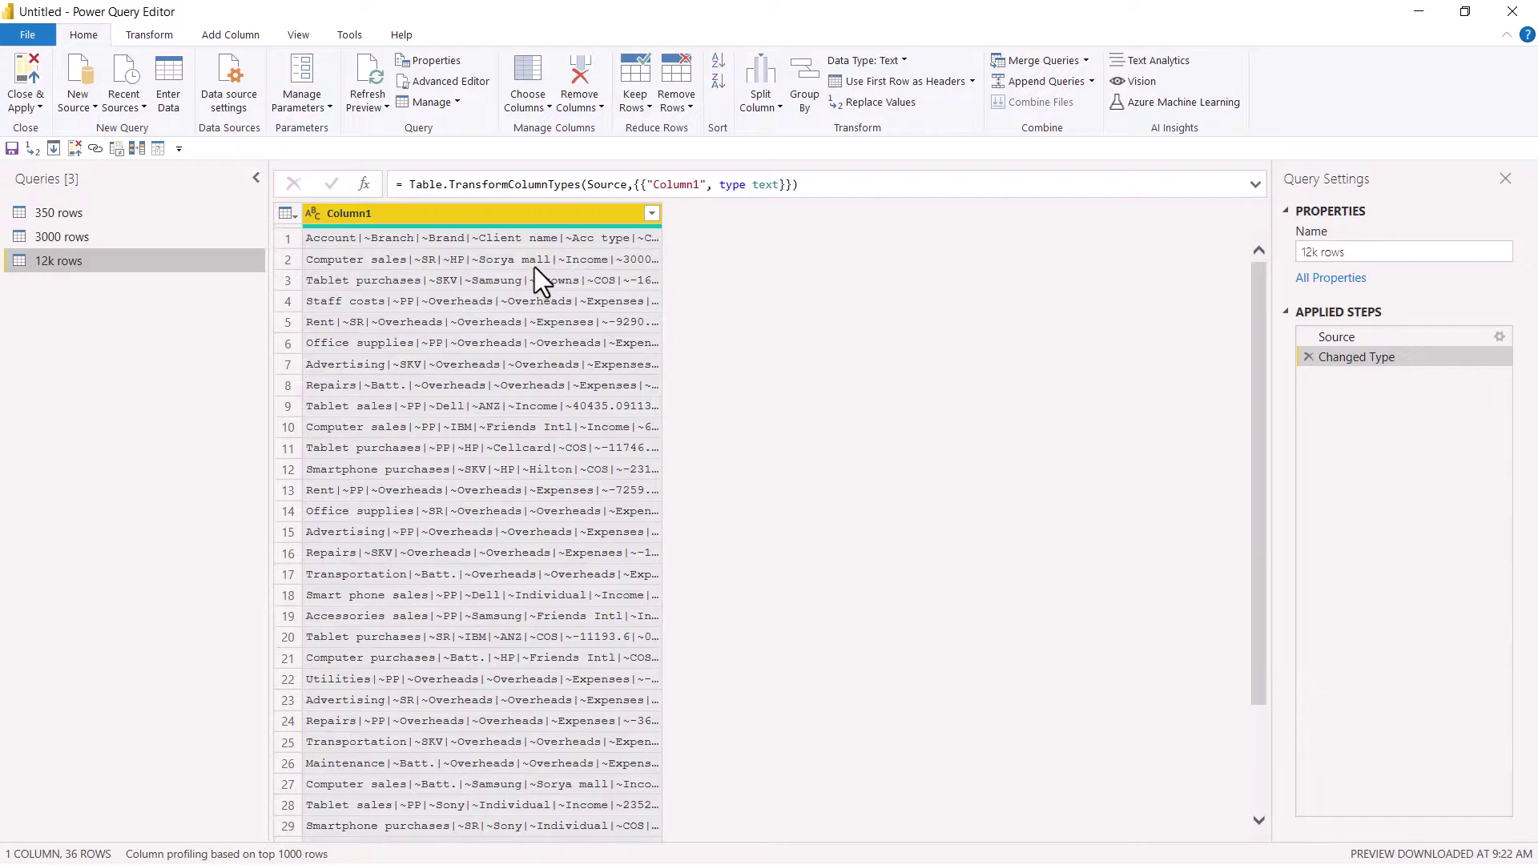
Step: Preview the full text of several joined blocks in Column1 to check their row and column separators
click(568, 259)
click(573, 280)
click(577, 343)
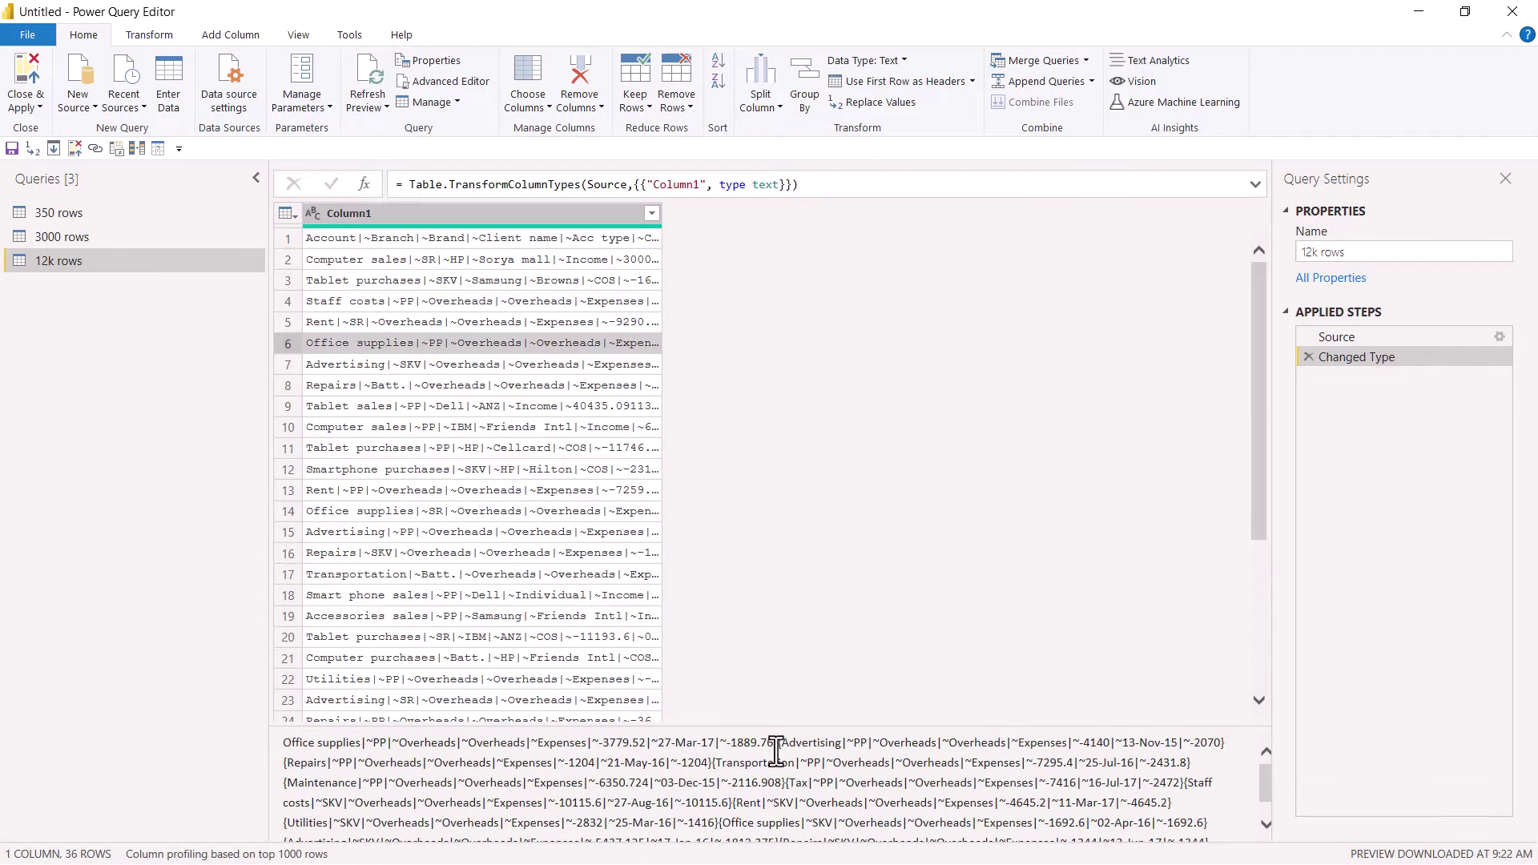
drag(775, 750, 782, 751)
click(531, 254)
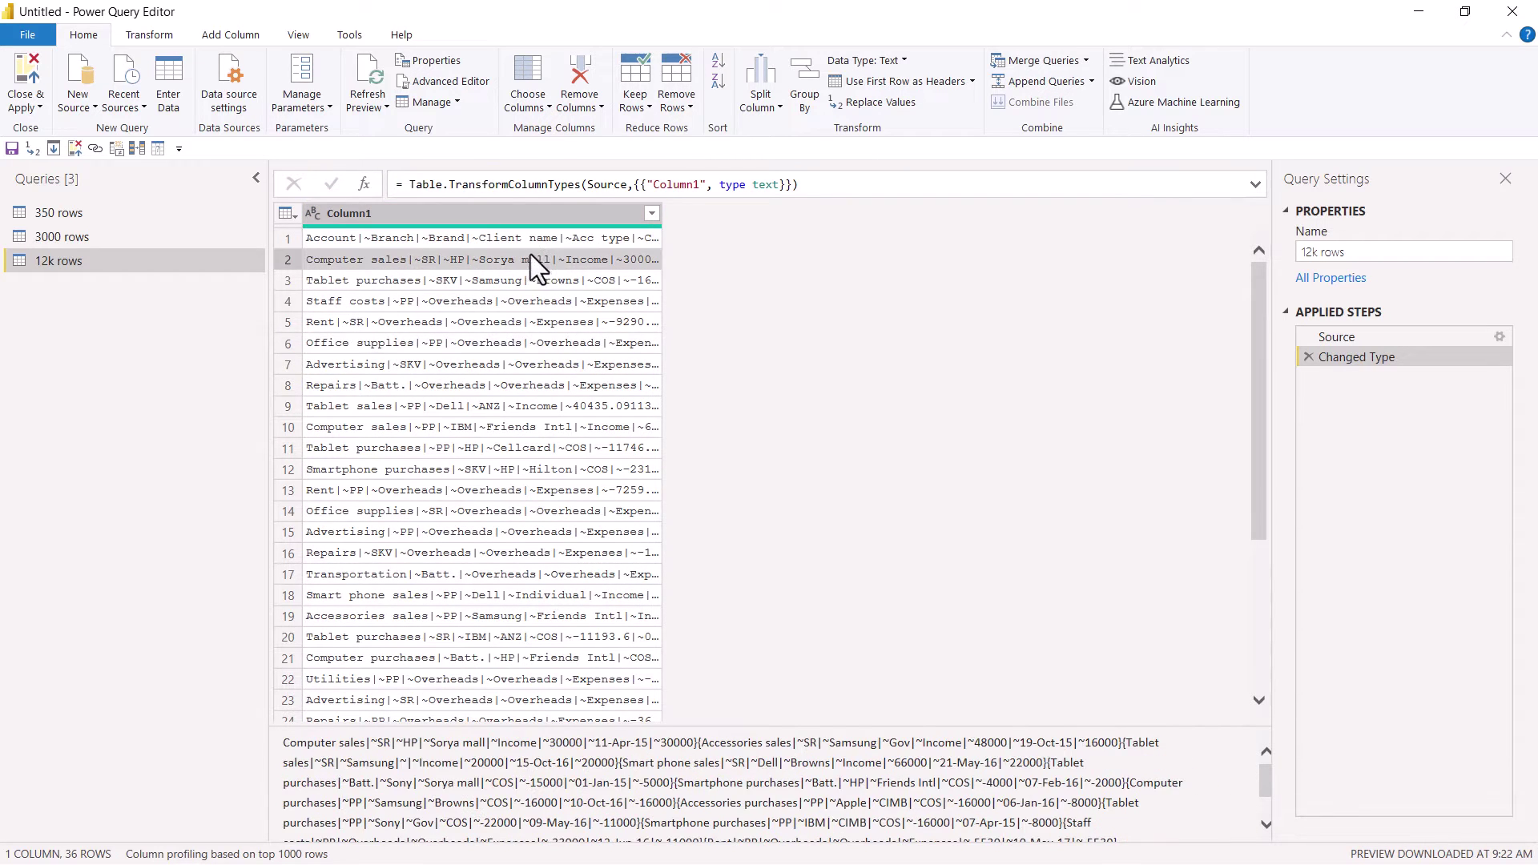
Step: Split Column1 into rows at each occurrence of the custom delimiter }{
click(511, 217)
click(752, 102)
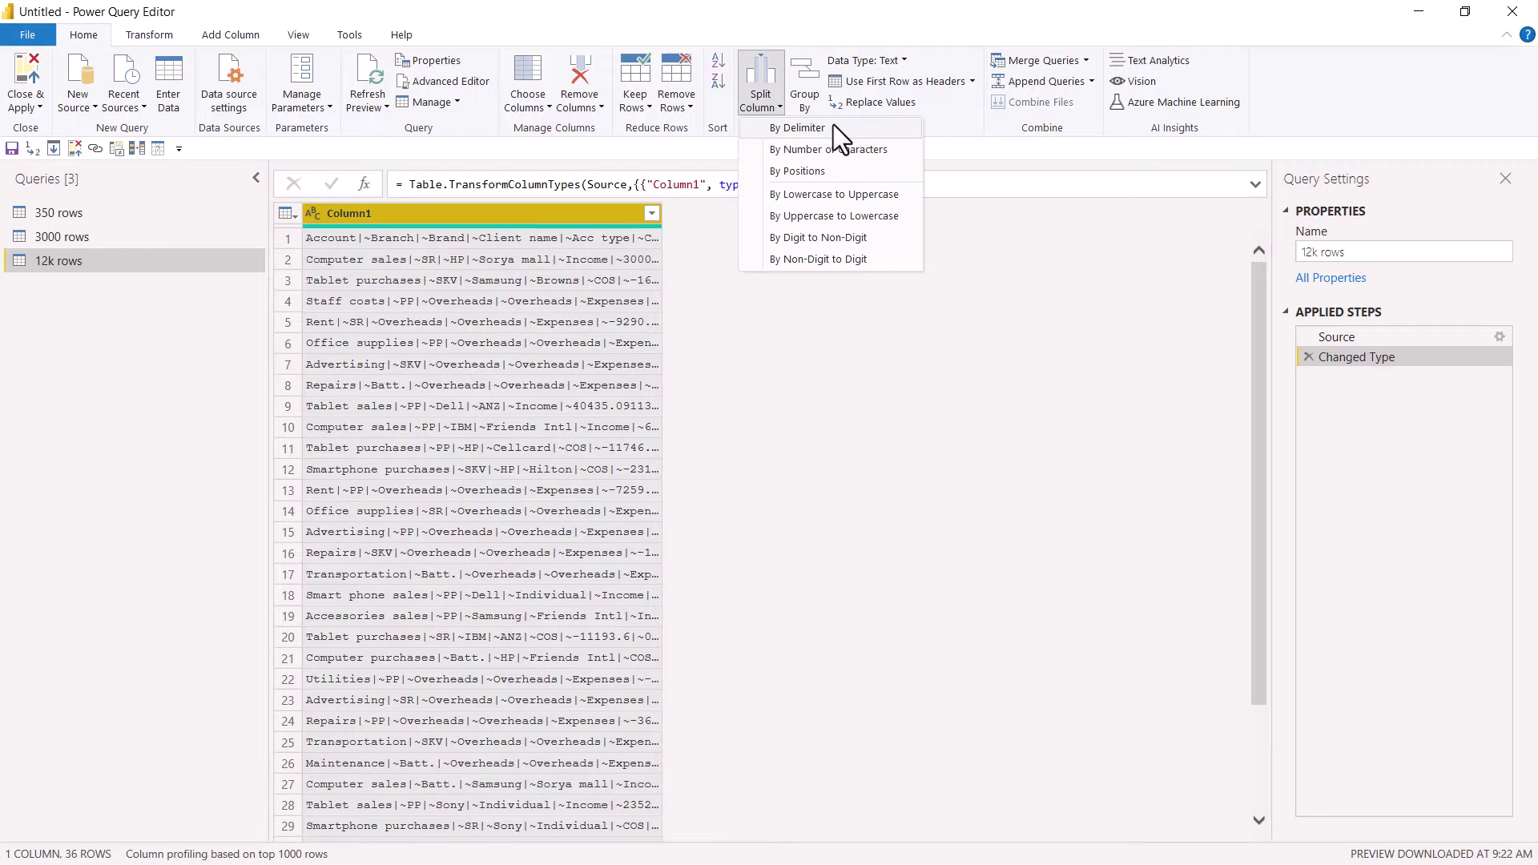
click(801, 128)
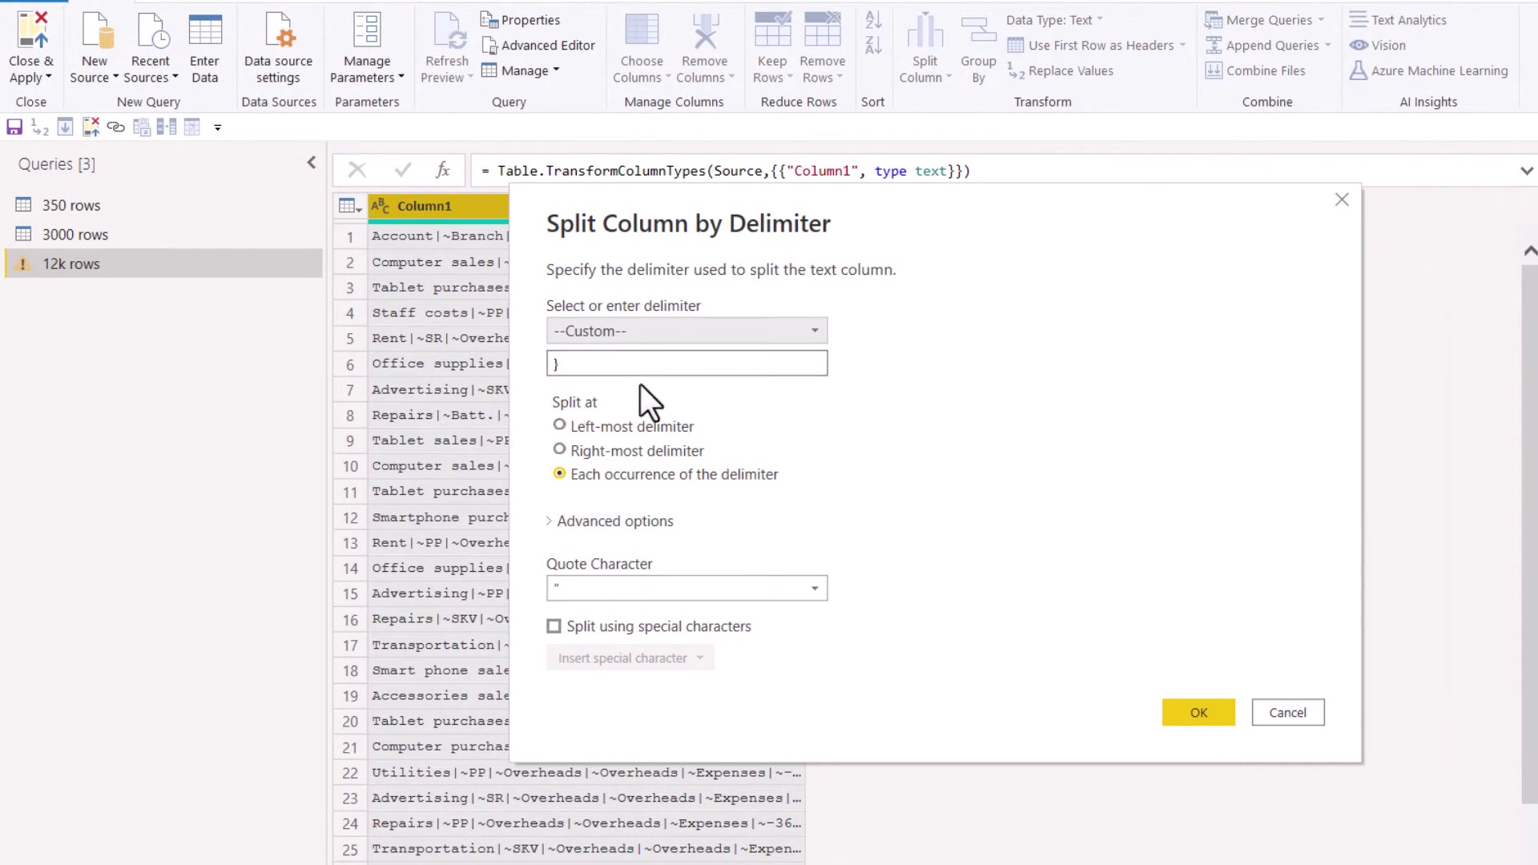
click(612, 365)
text({)
click(570, 520)
click(574, 594)
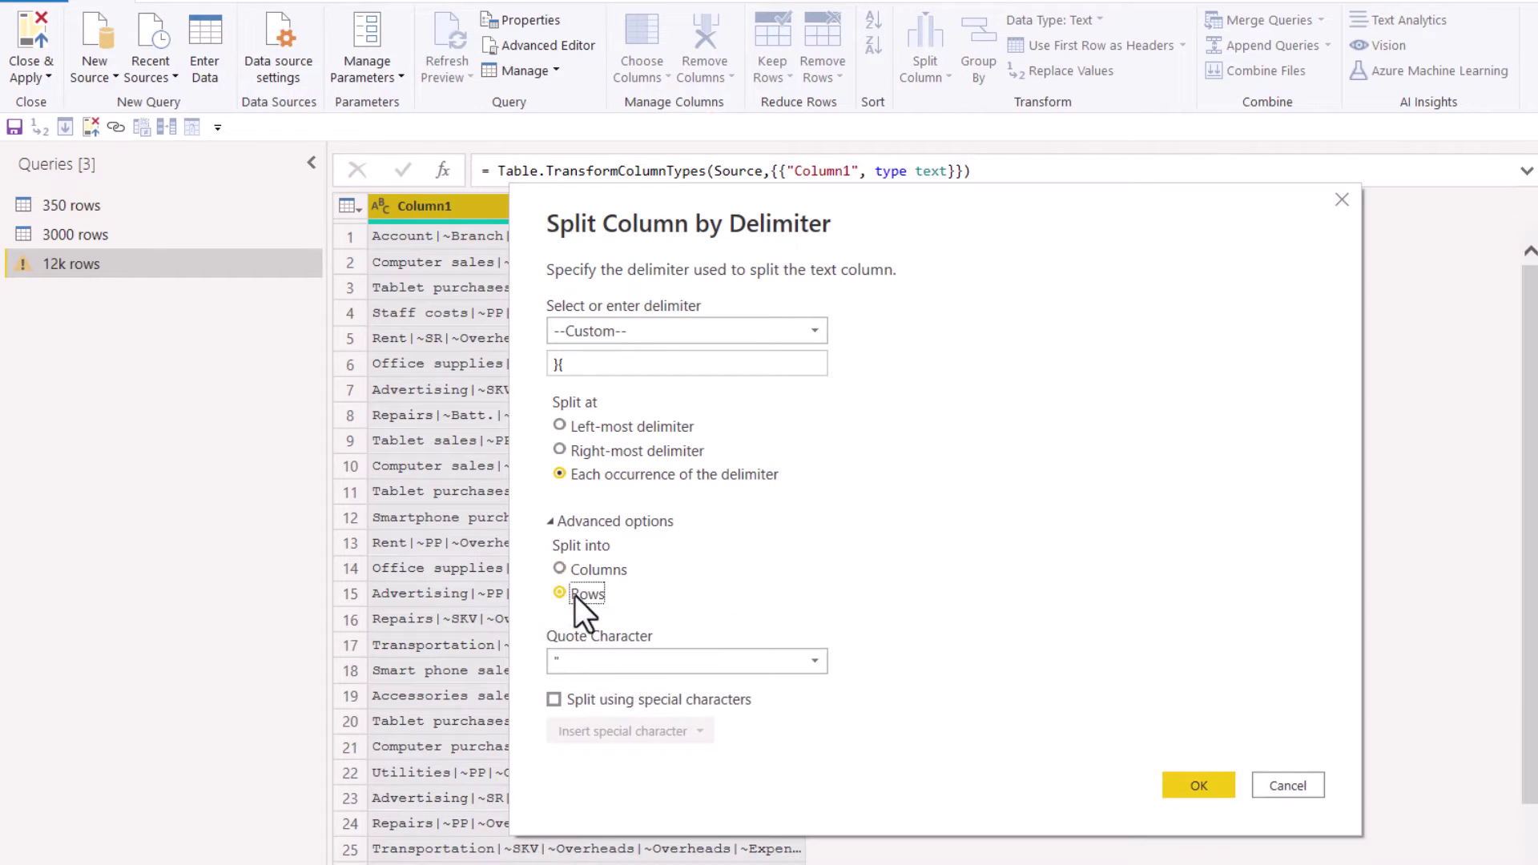
click(1199, 784)
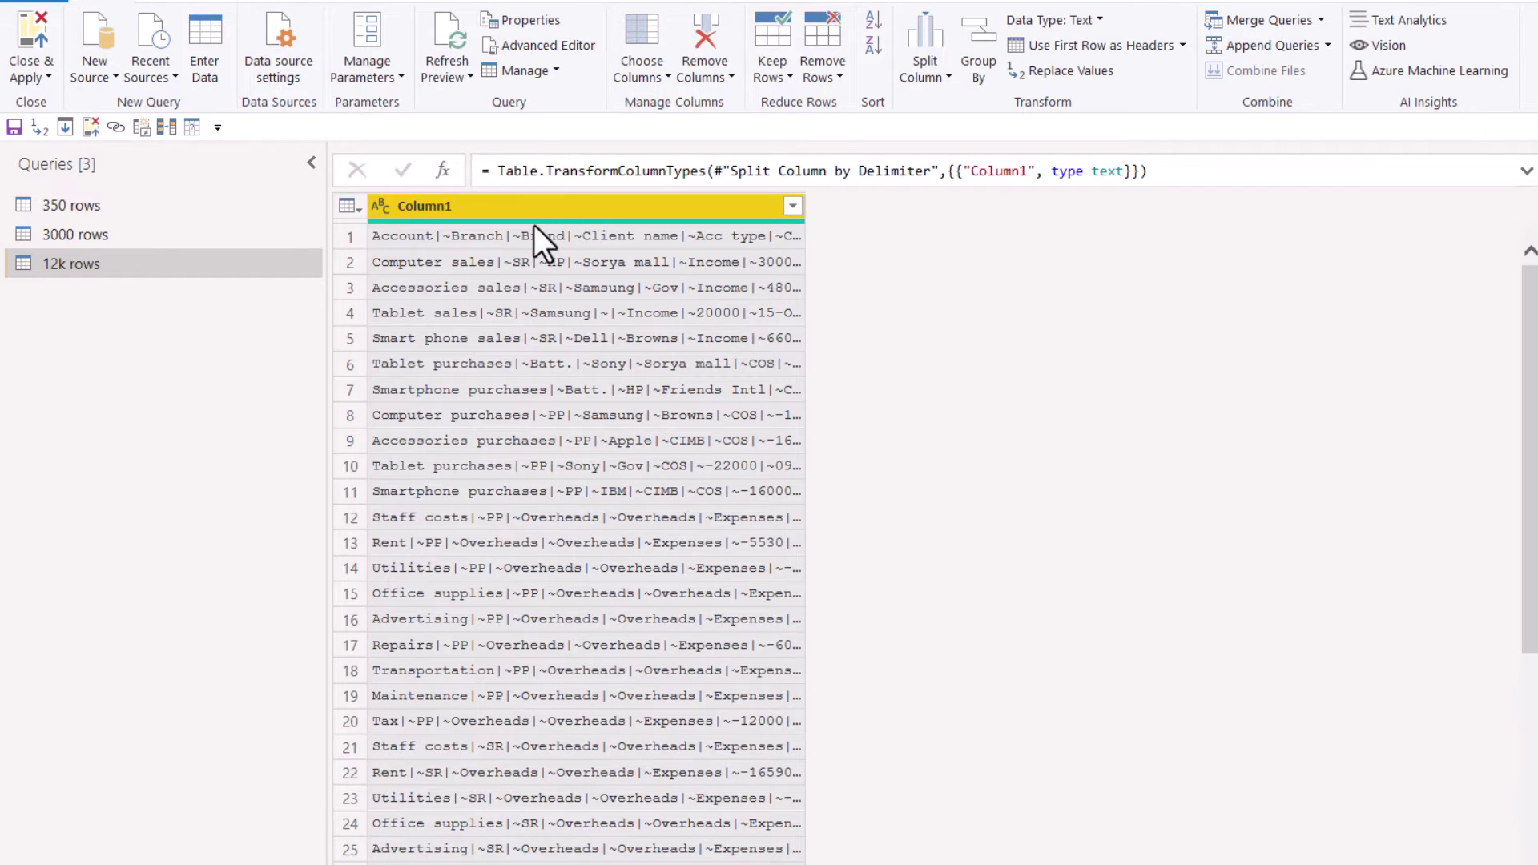
Step: Split Column1 into columns by the custom delimiter |~ and use the first row as headers
click(924, 72)
click(973, 105)
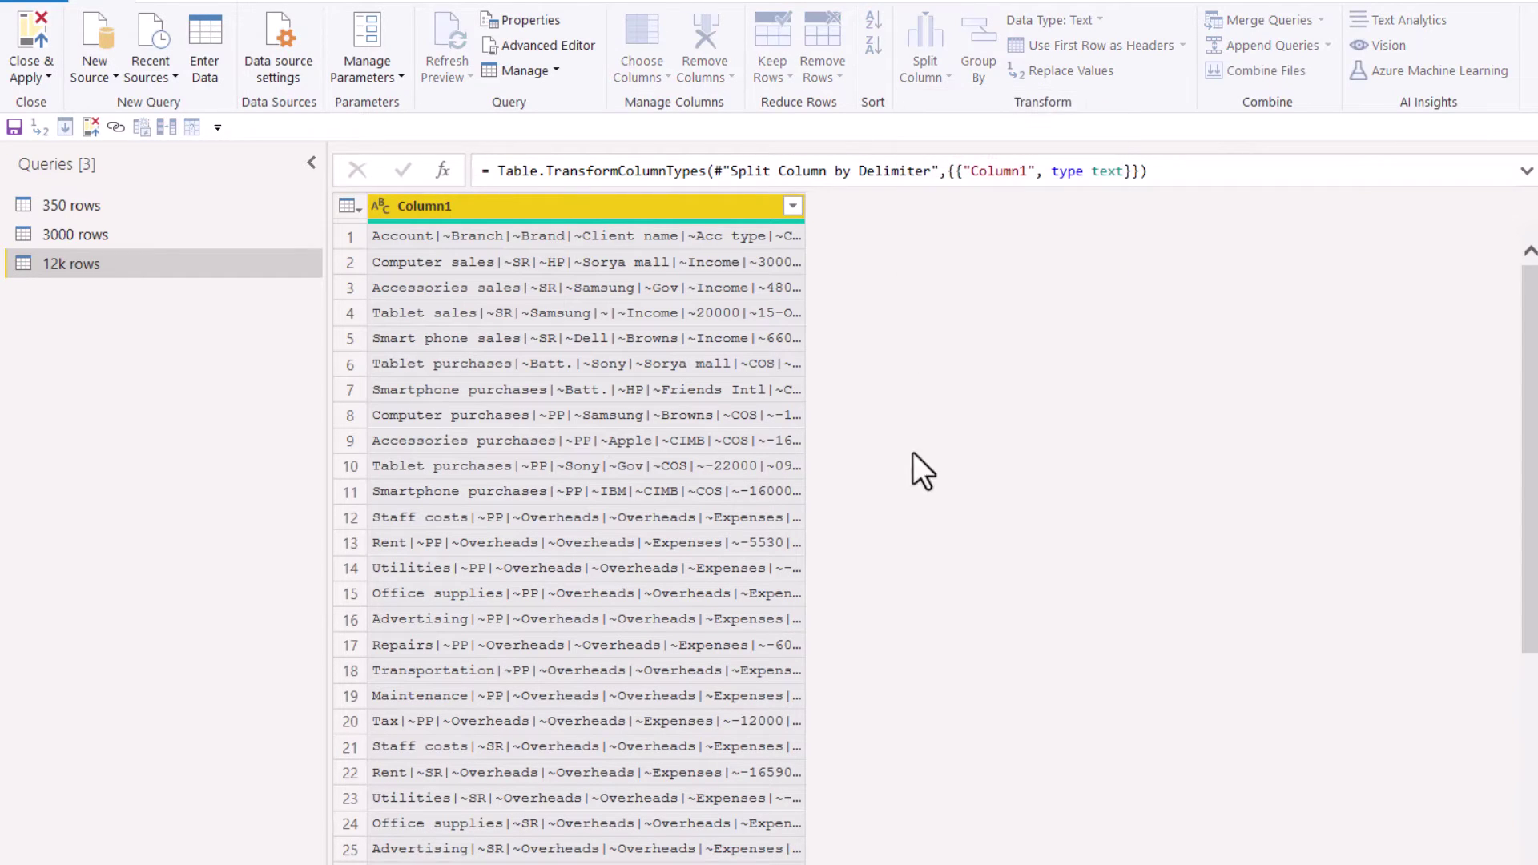
text(|~)
click(608, 522)
click(1201, 836)
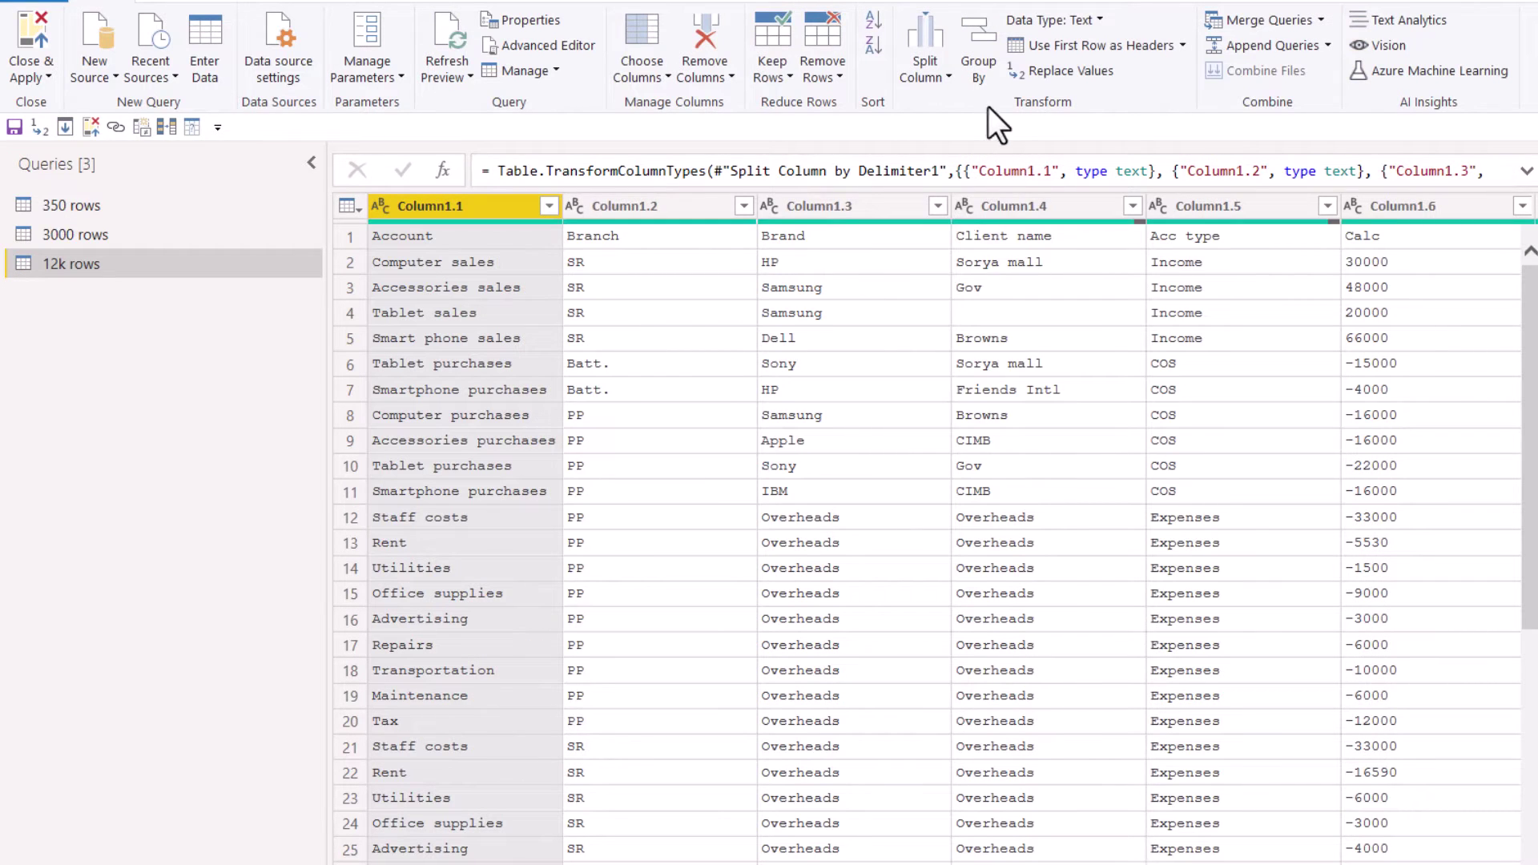
click(1087, 49)
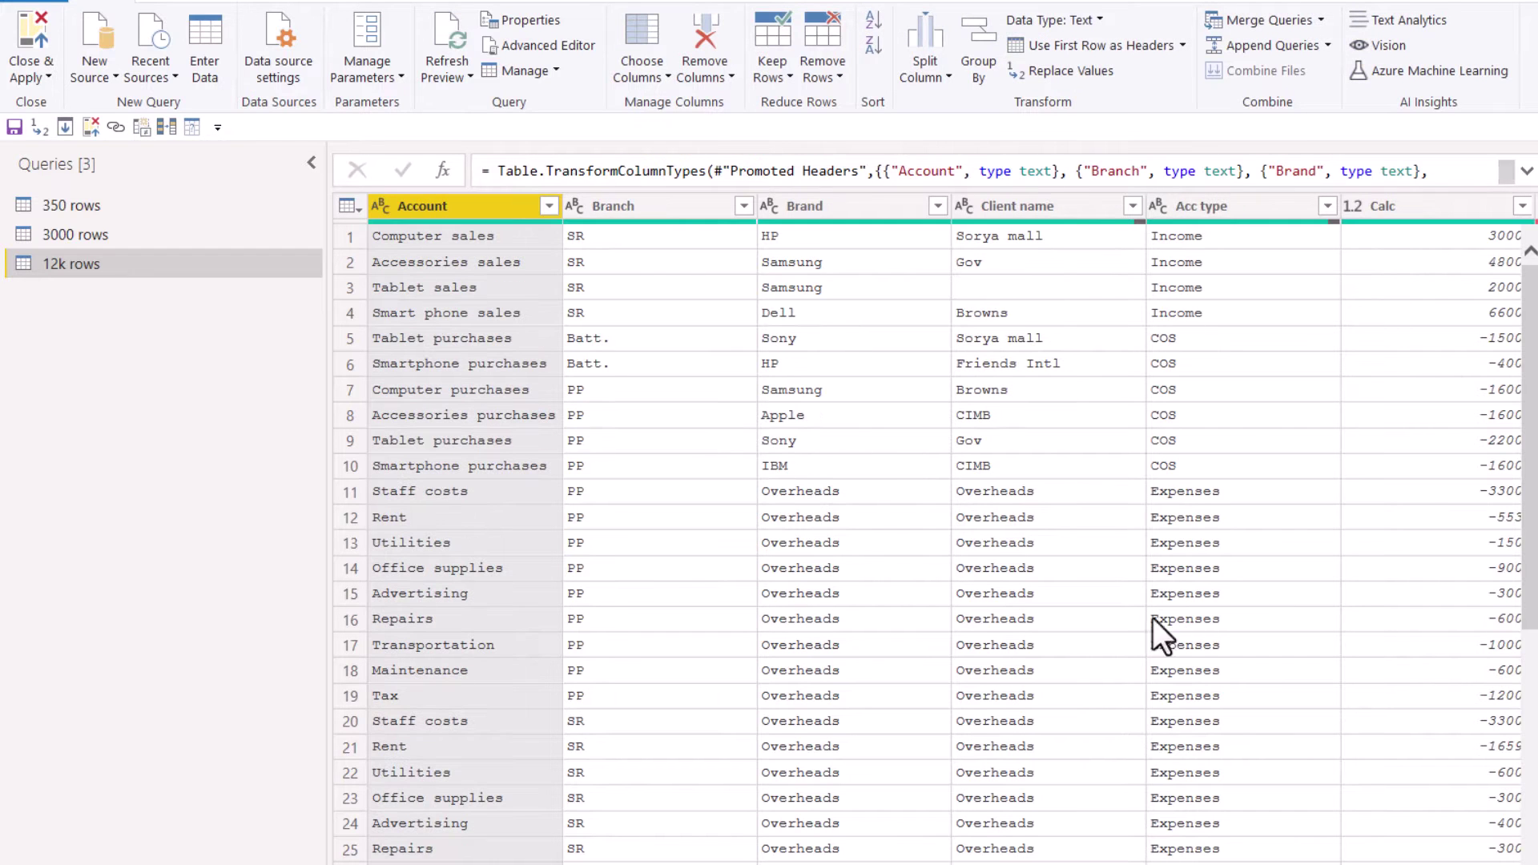
Step: Check the data quality of the Date (text) column for errors
scroll(1449, 829, right, 5)
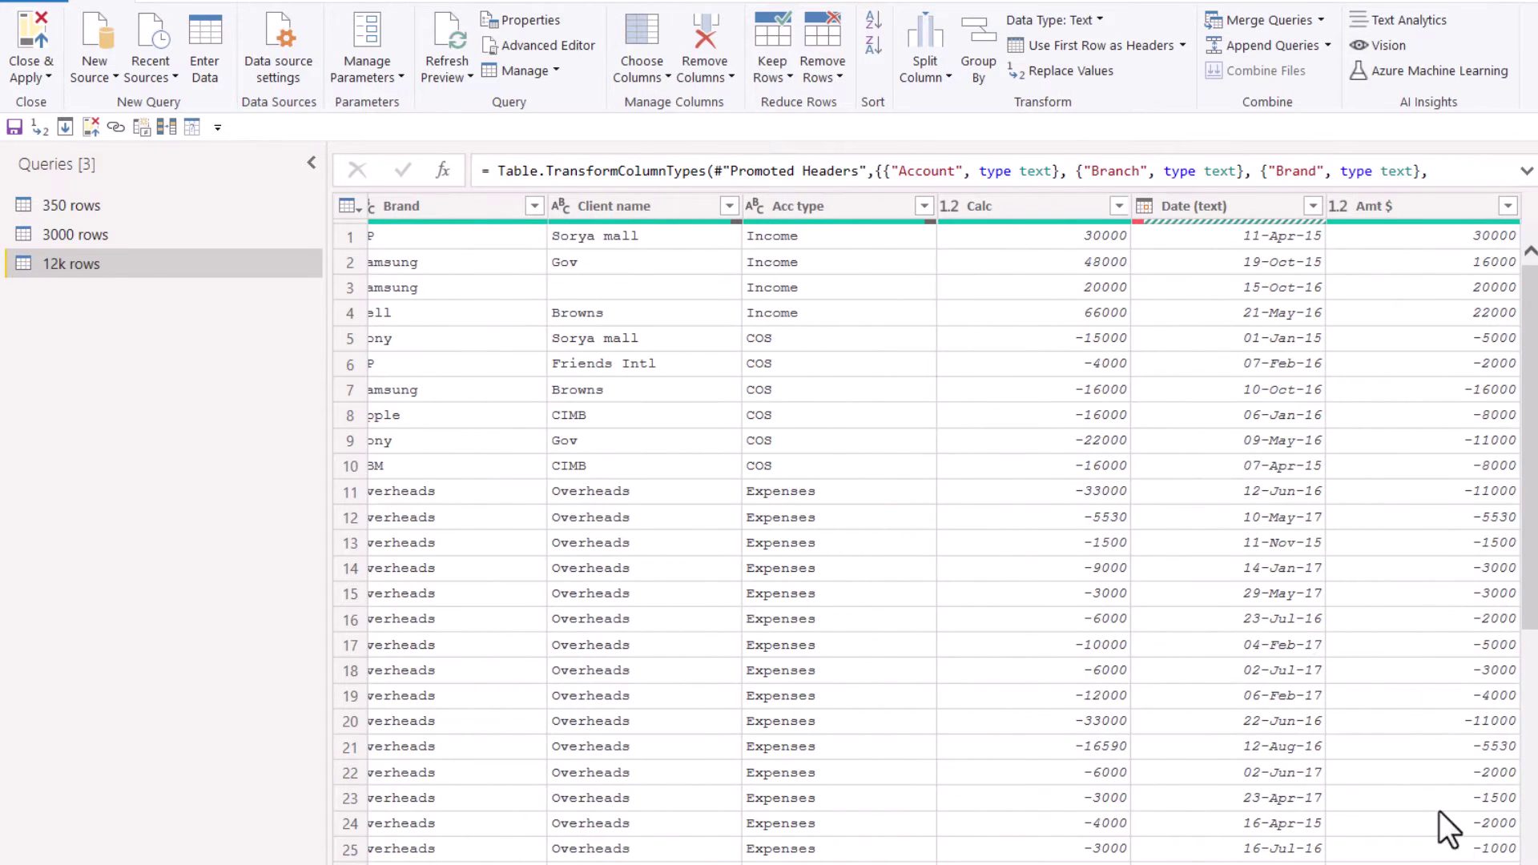
click(1209, 207)
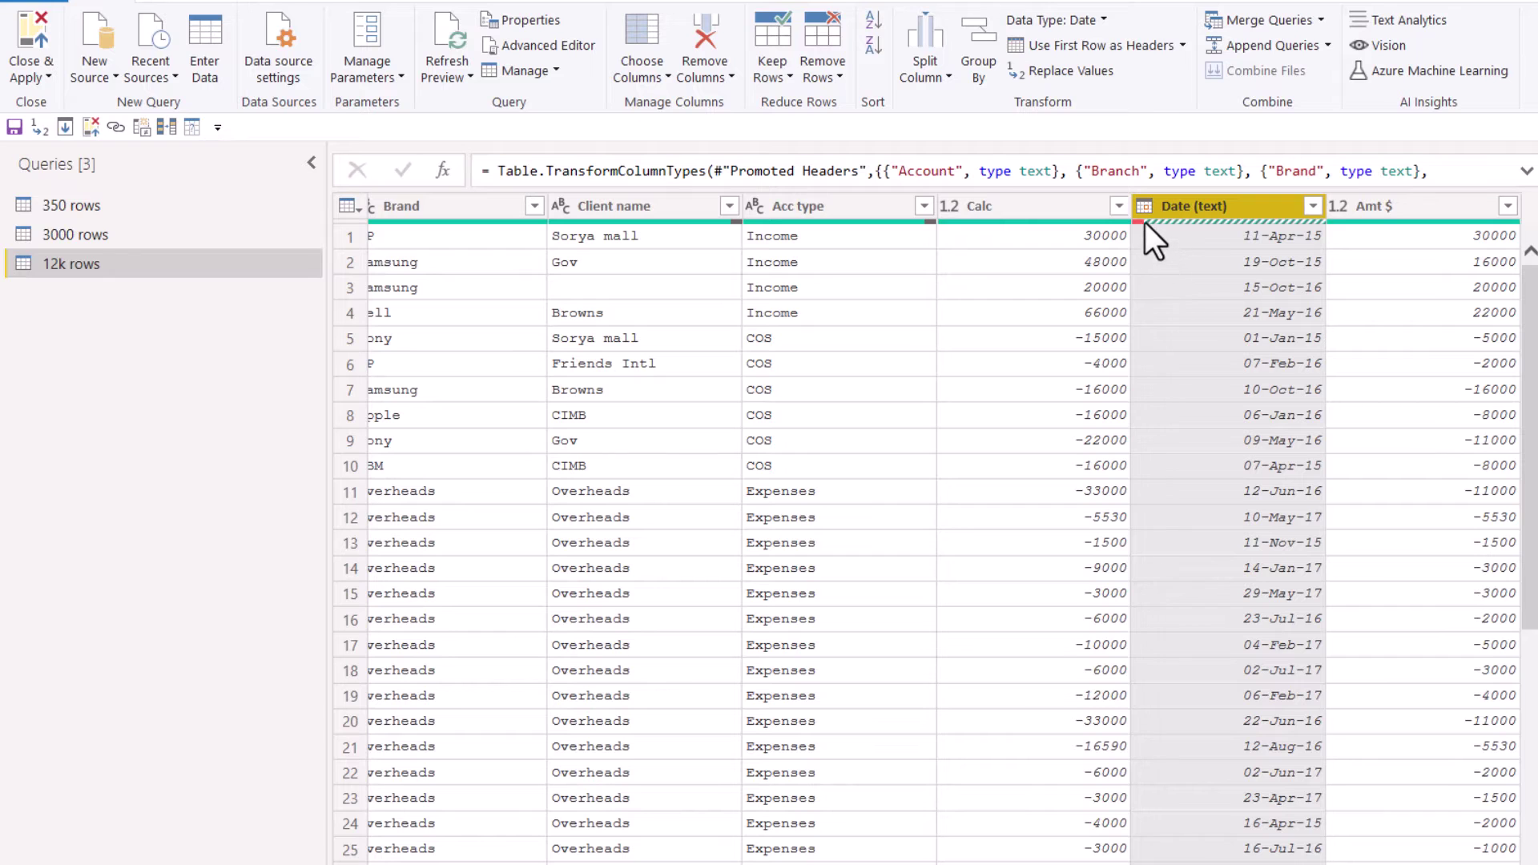
mouse_move(1138, 219)
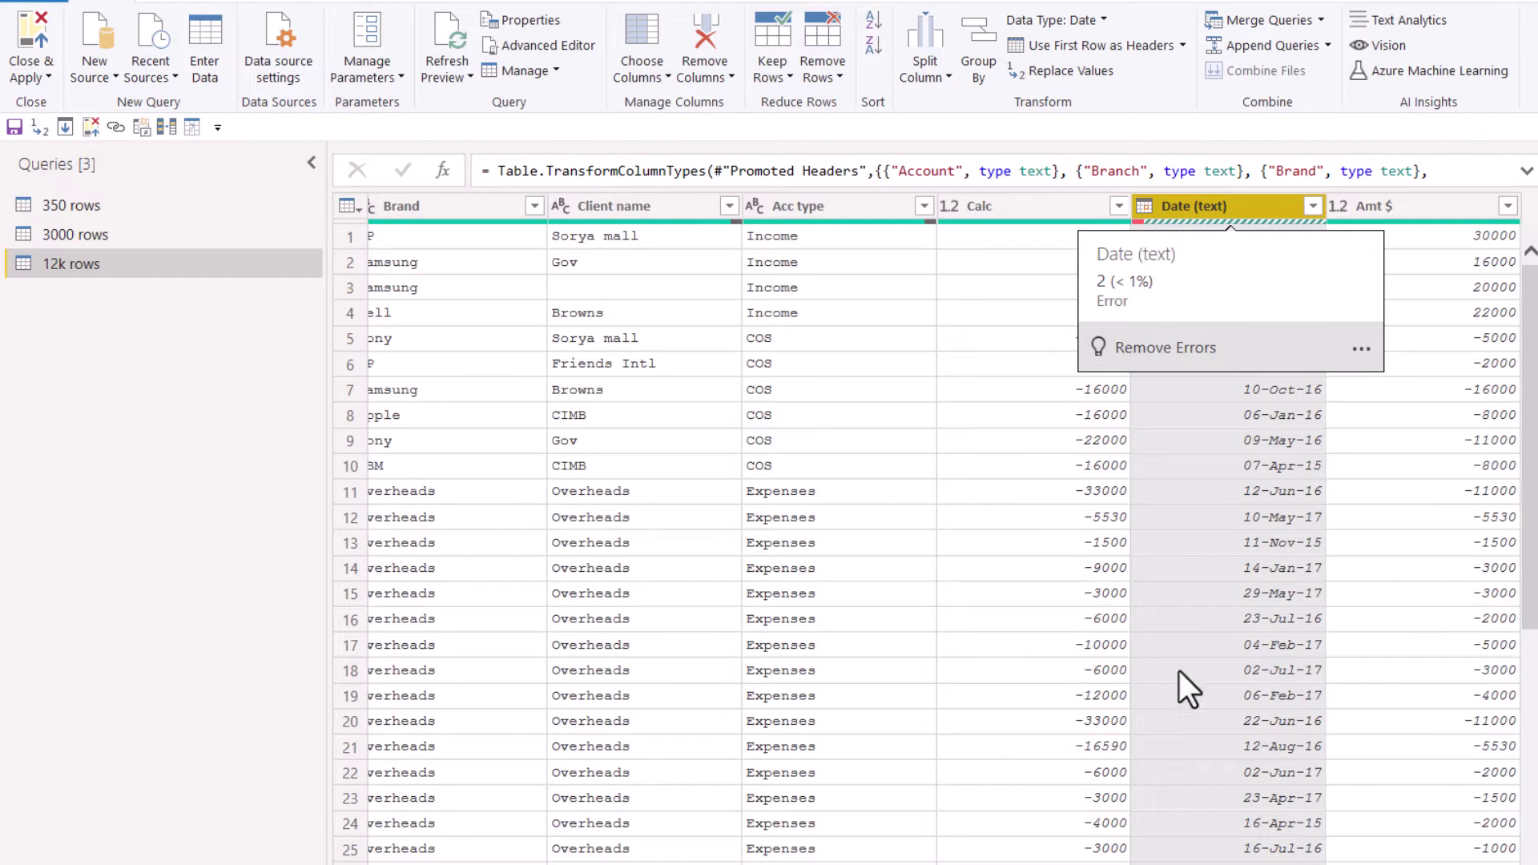
scroll(929, 528, left, 5)
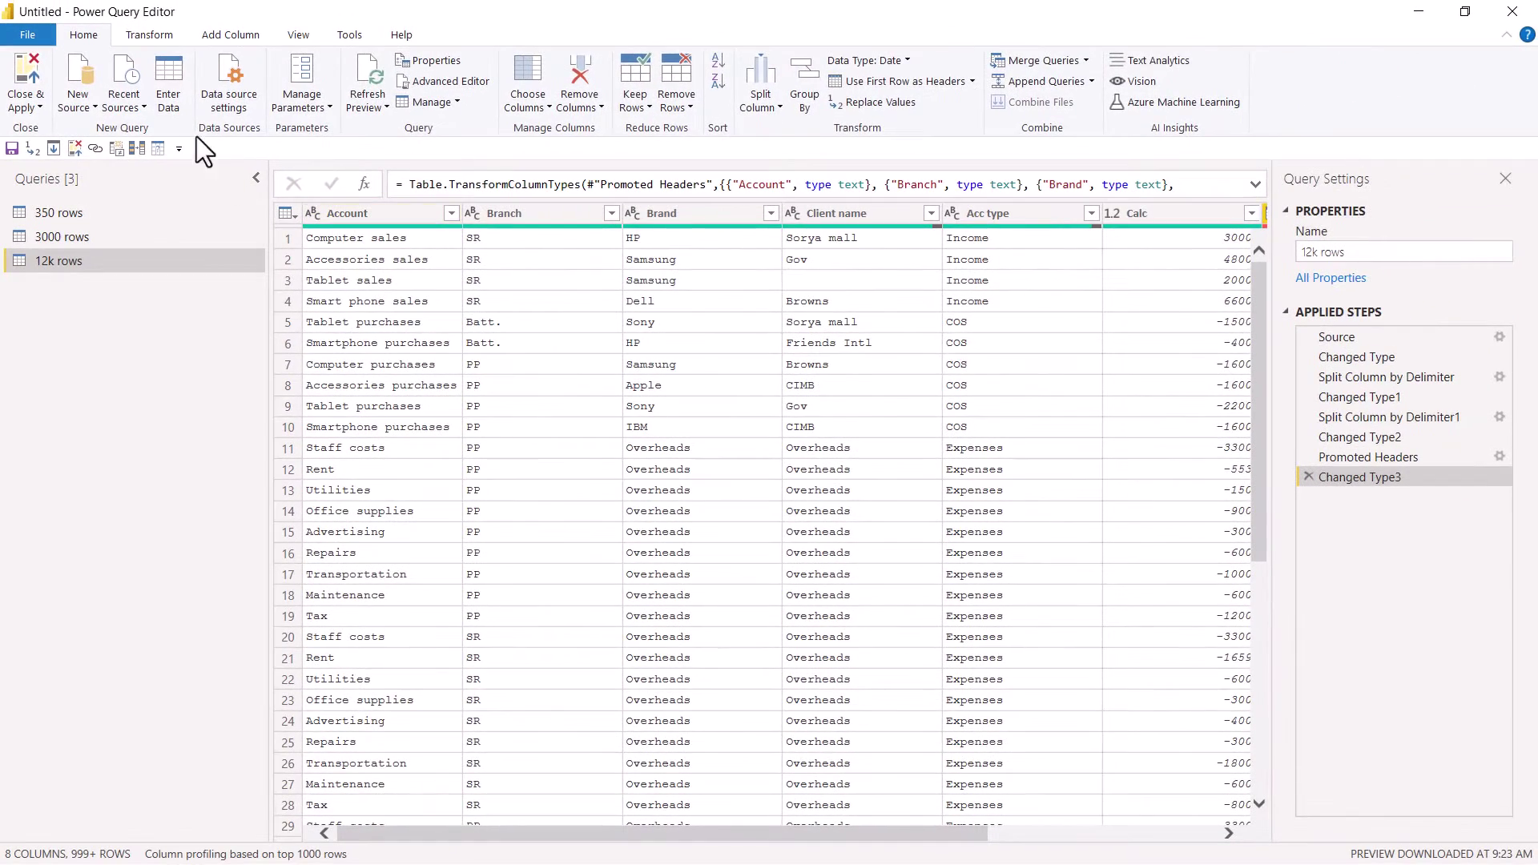
Step: Count the rows of the 12k rows query, and delete the Counted Rows step after reading it
click(151, 35)
click(175, 109)
drag(278, 214, 312, 212)
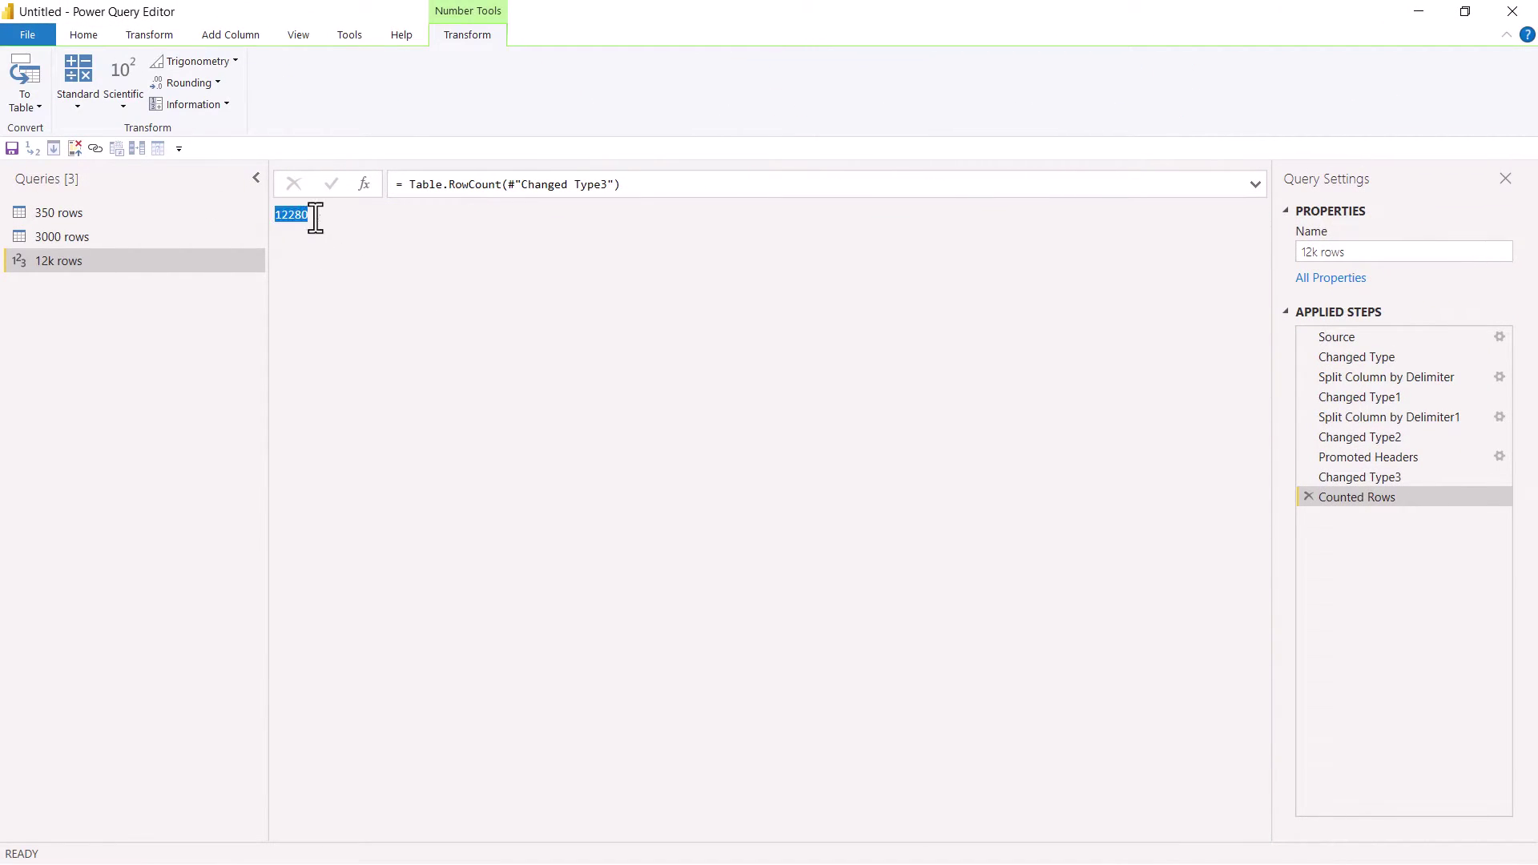
click(1307, 497)
Step: Keep only the rows with errors in the 12k rows table to isolate the faulty dates
drag(816, 835, 1089, 689)
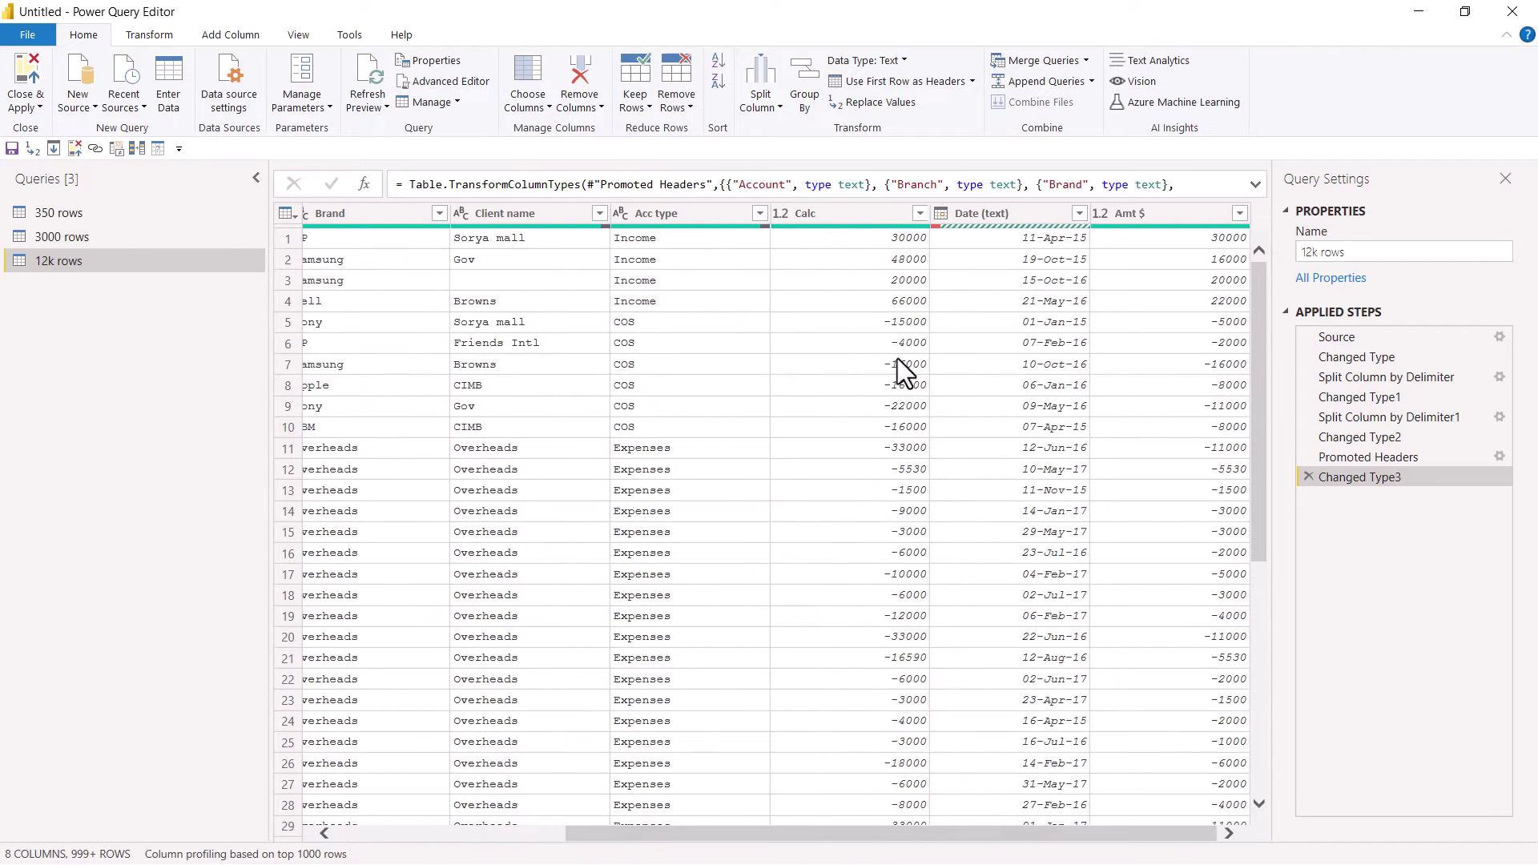
click(973, 213)
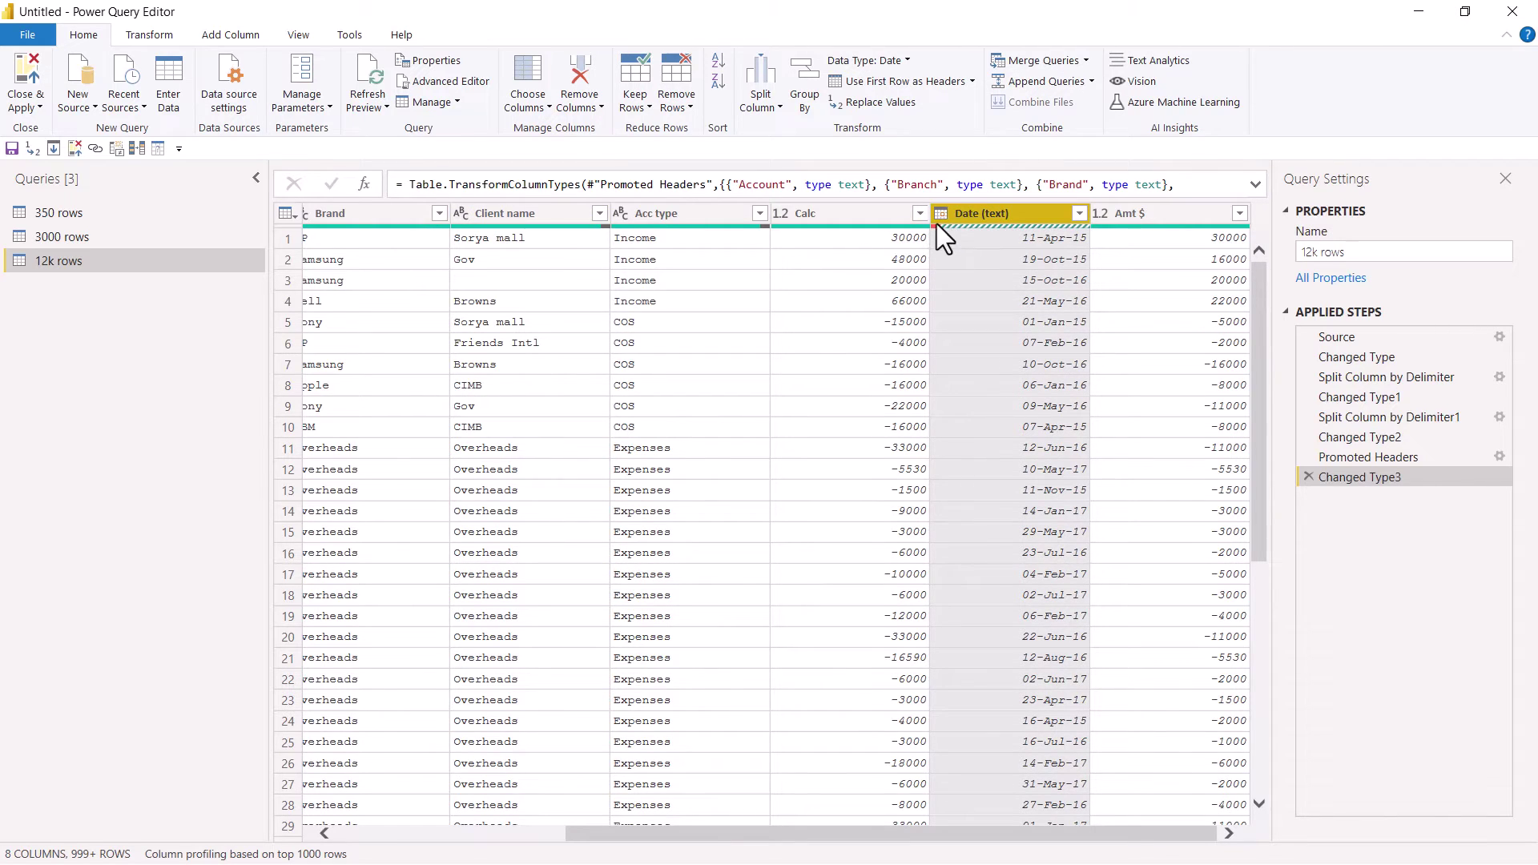
click(294, 213)
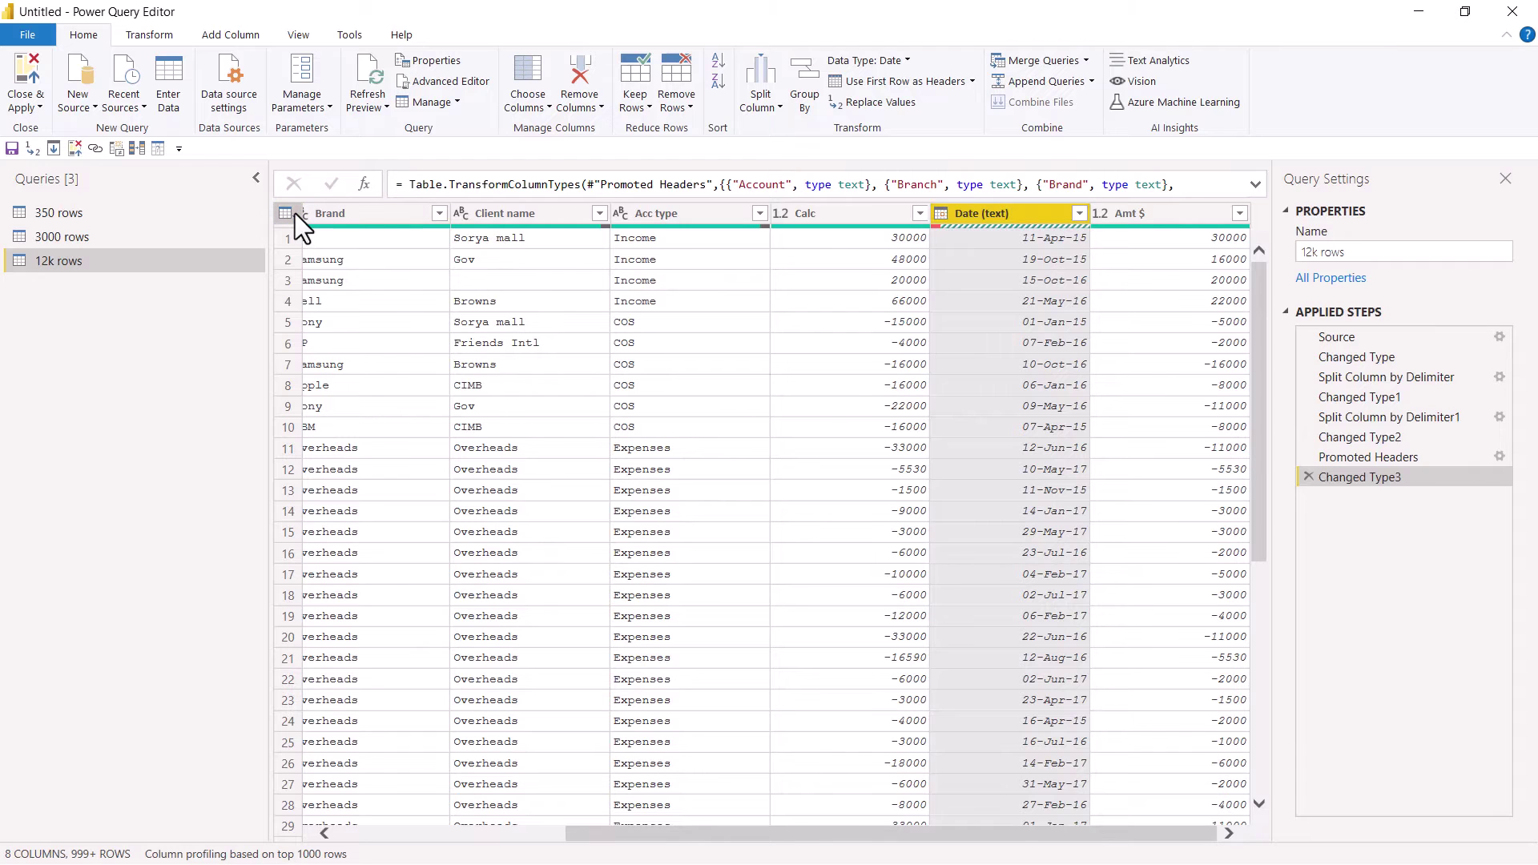
click(391, 511)
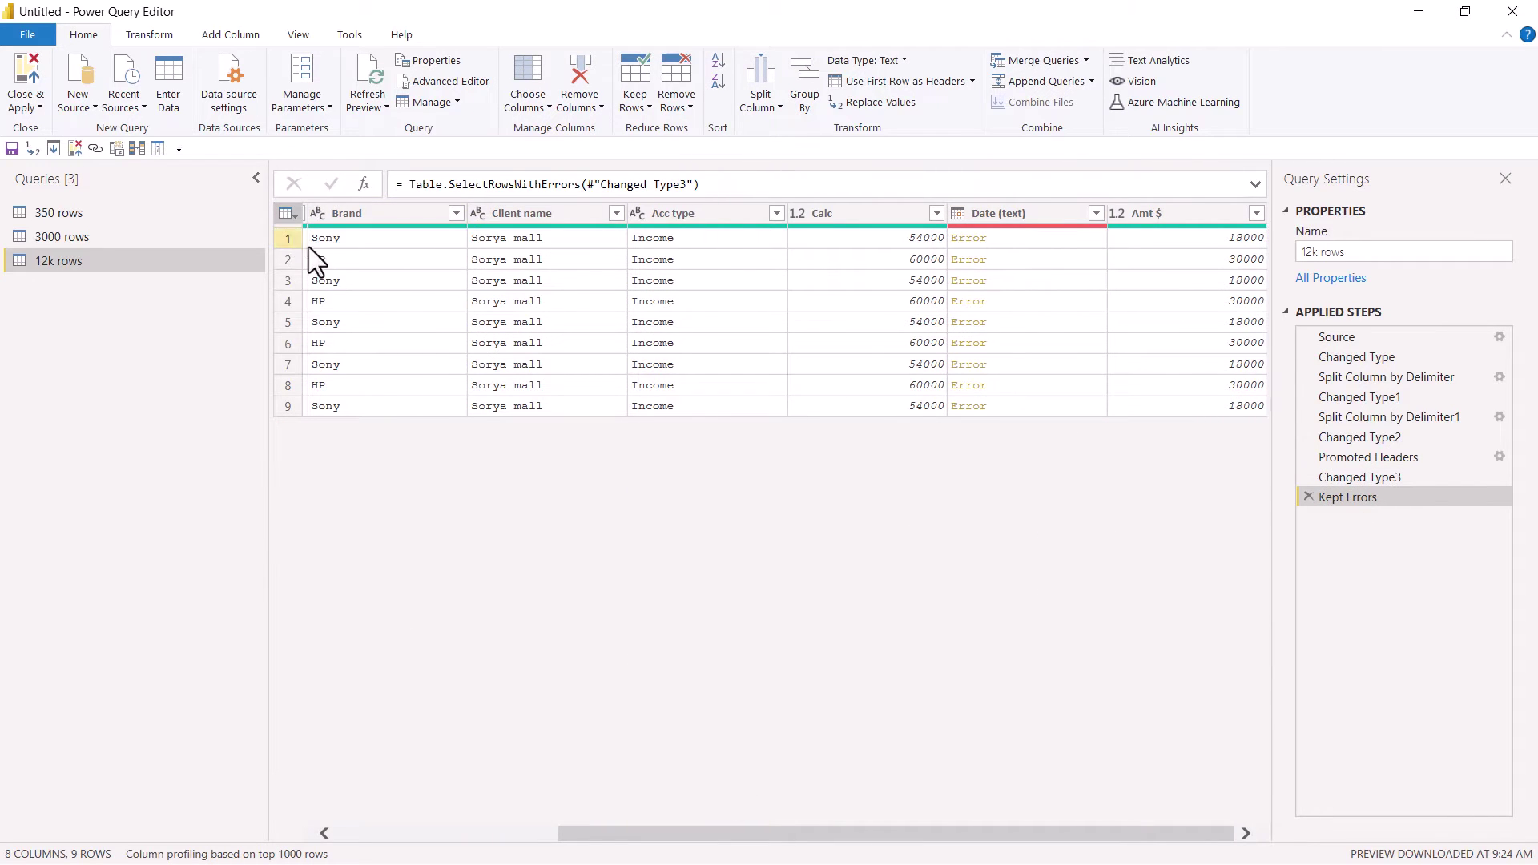
Step: Examine the error details of several Date (text) cells to see which input values cannot be parsed
click(1010, 239)
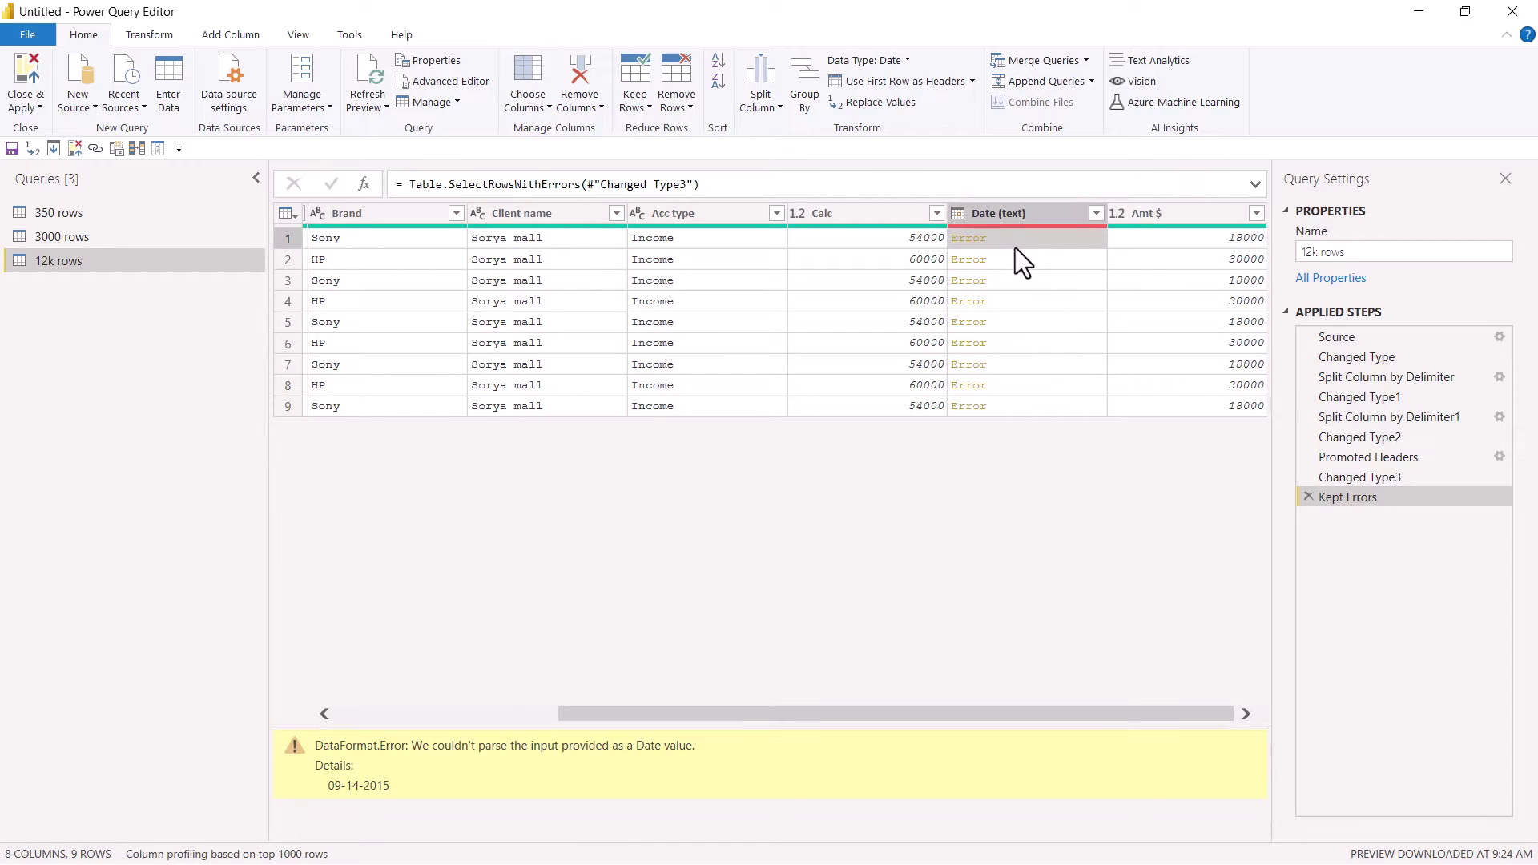
click(1017, 301)
drag(335, 785, 389, 786)
click(1073, 346)
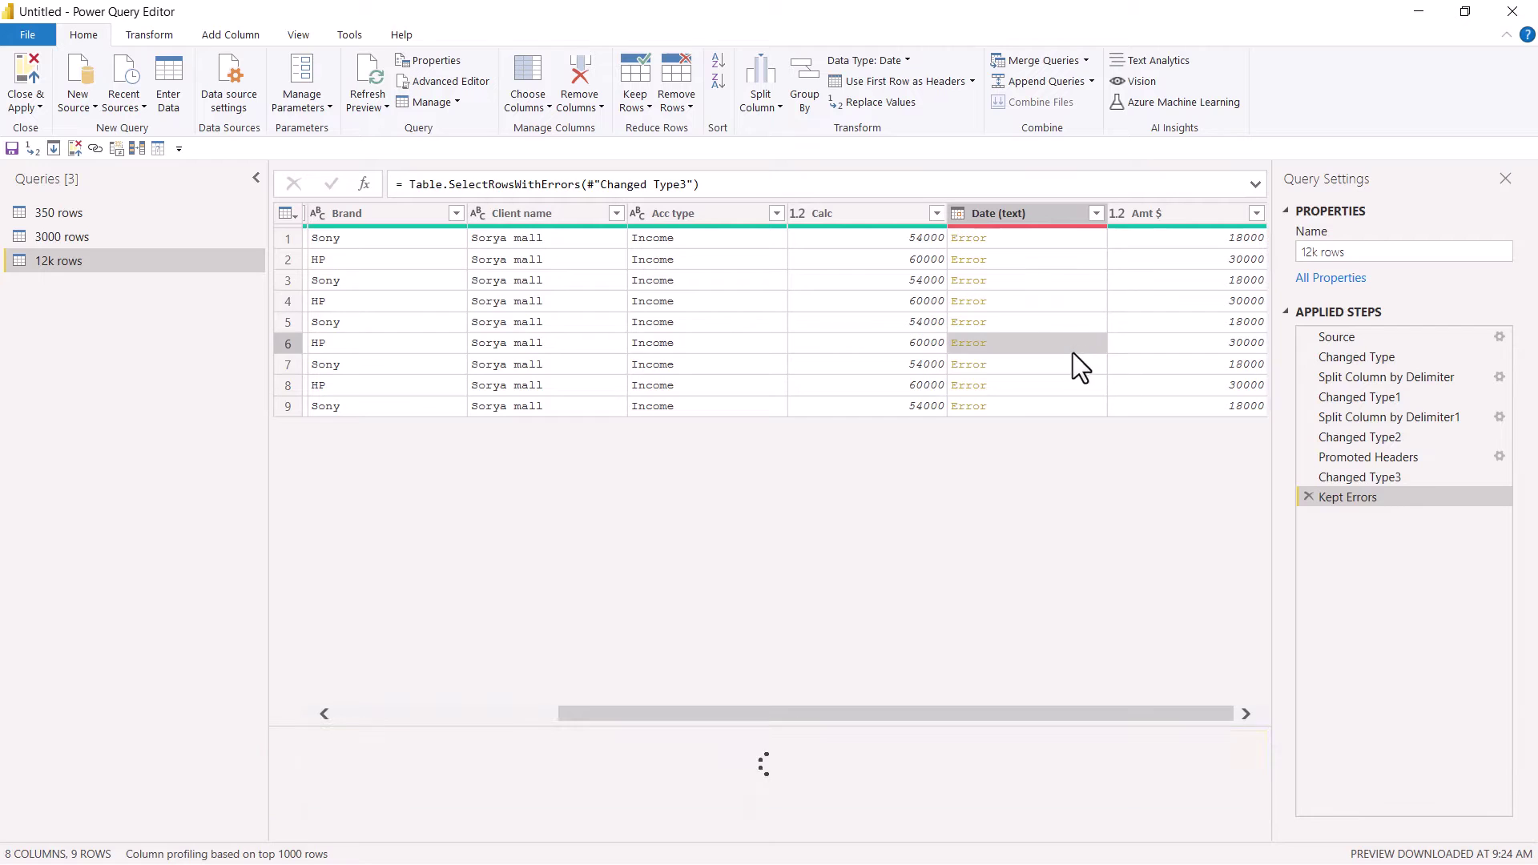
click(1065, 384)
click(1057, 325)
click(1041, 257)
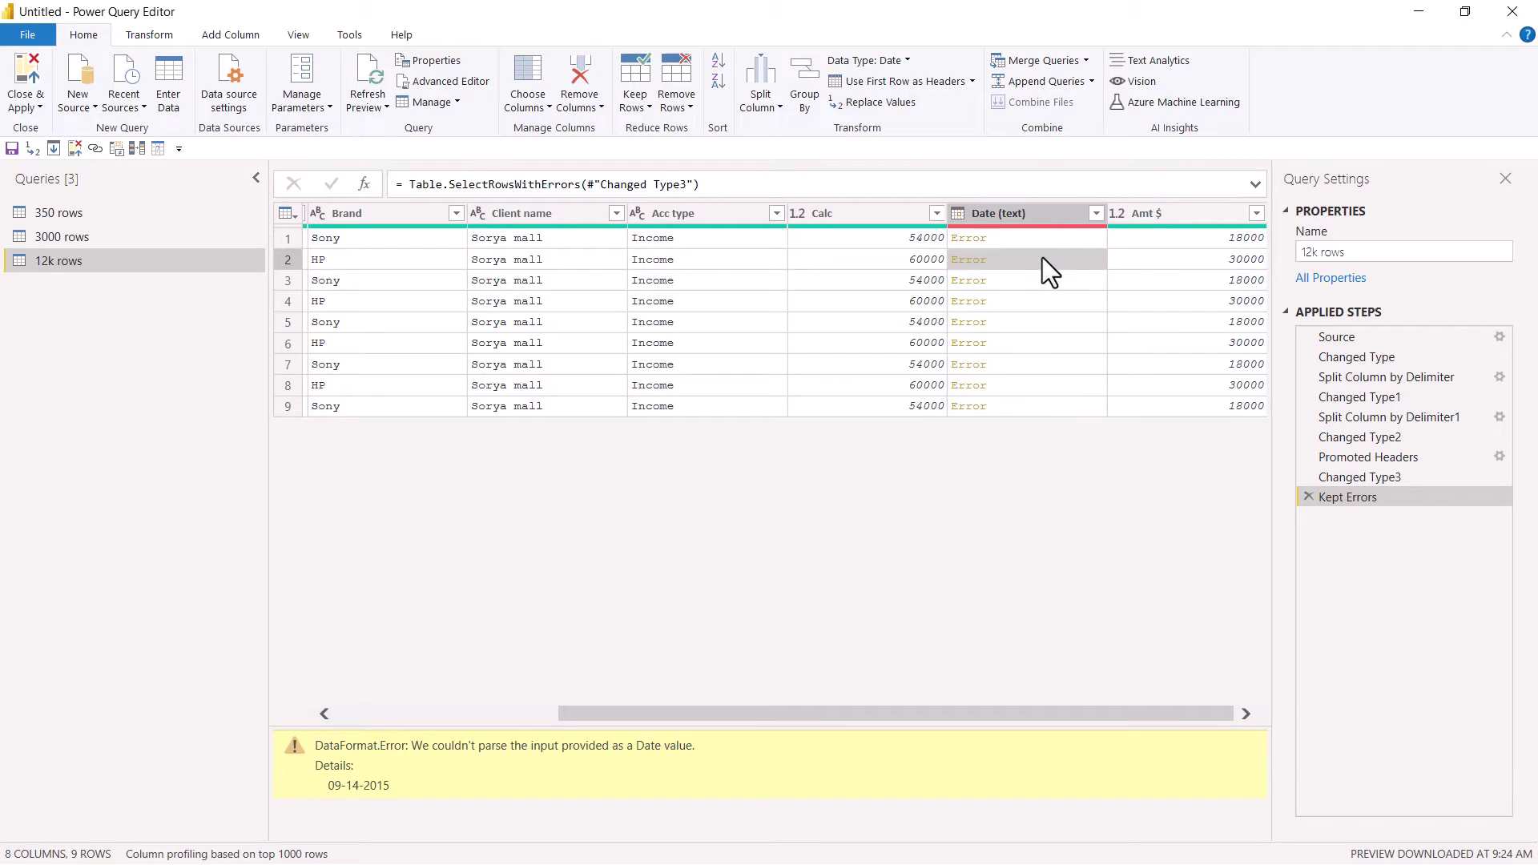
click(1048, 280)
click(1048, 322)
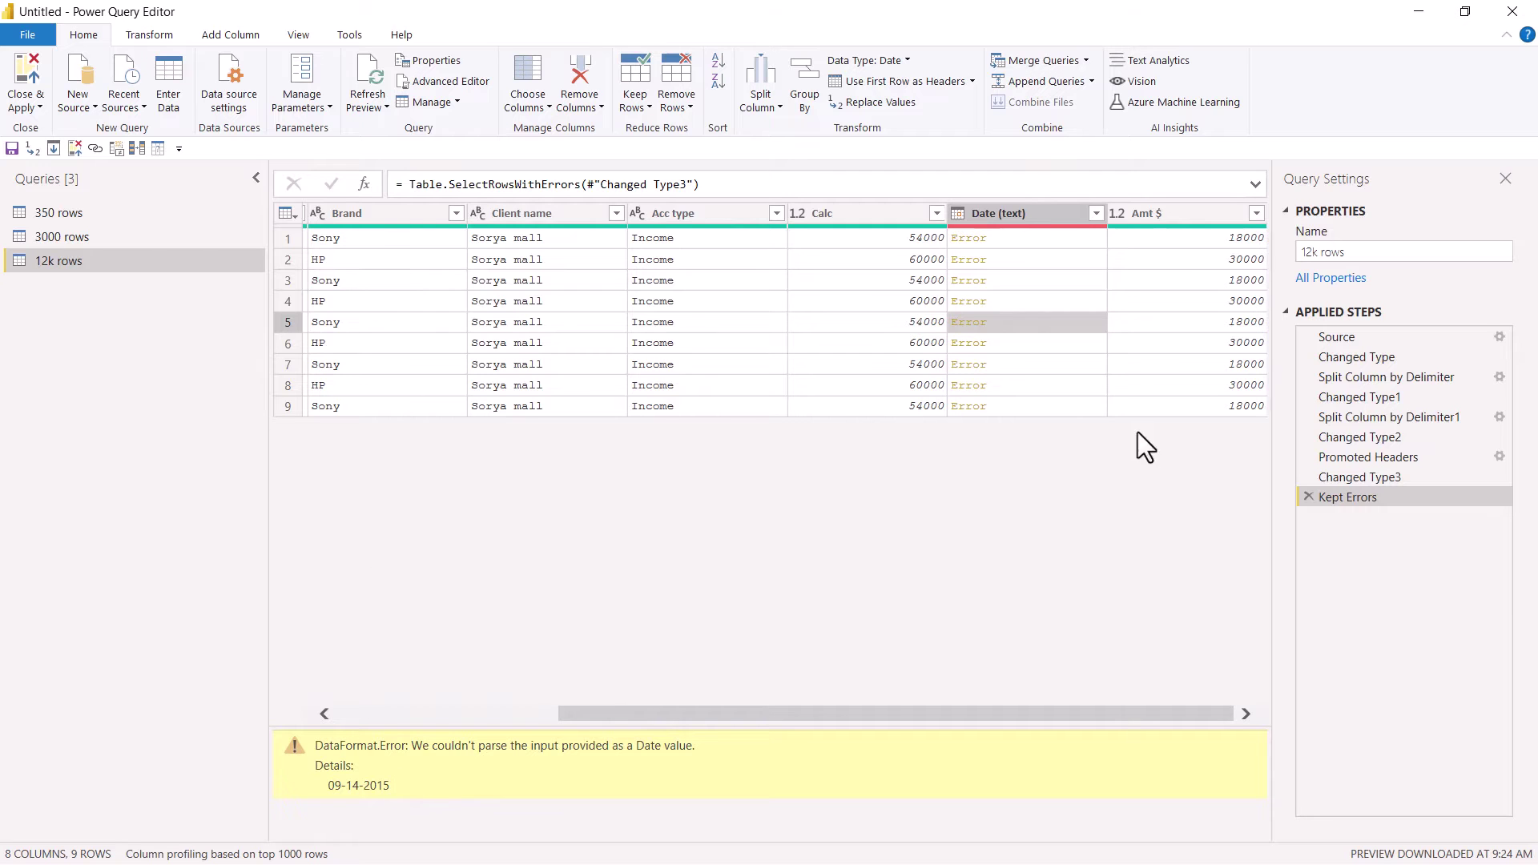
Step: Delete the Kept Errors step and remove the rows with errors from the whole table
click(1309, 496)
click(286, 213)
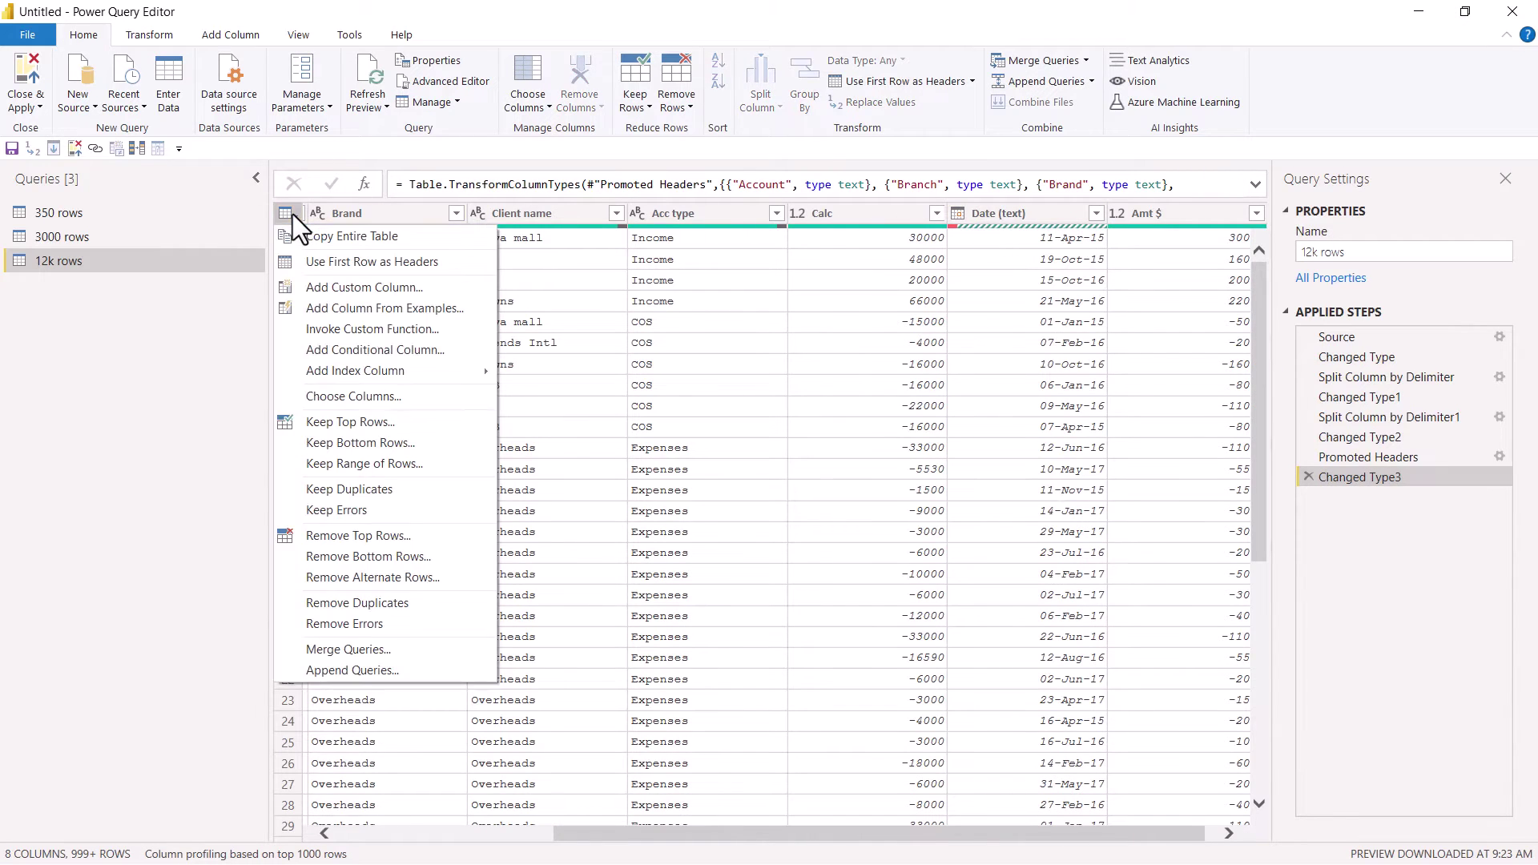
click(361, 624)
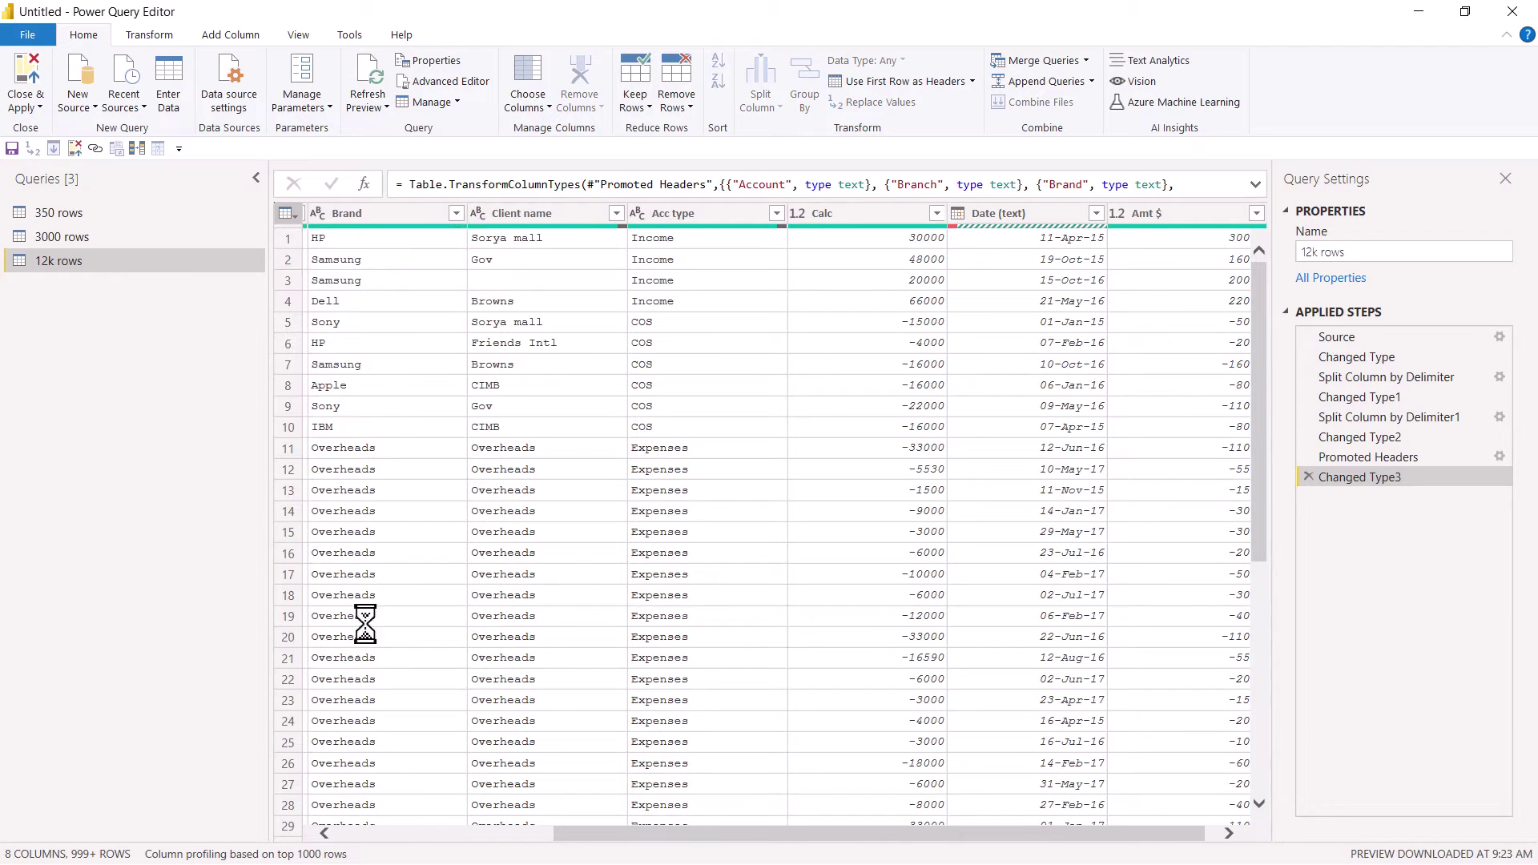
Step: Examine the blank Client name cell and the quality bars of the Client name and Acc type columns, and review the remaining columns
click(722, 215)
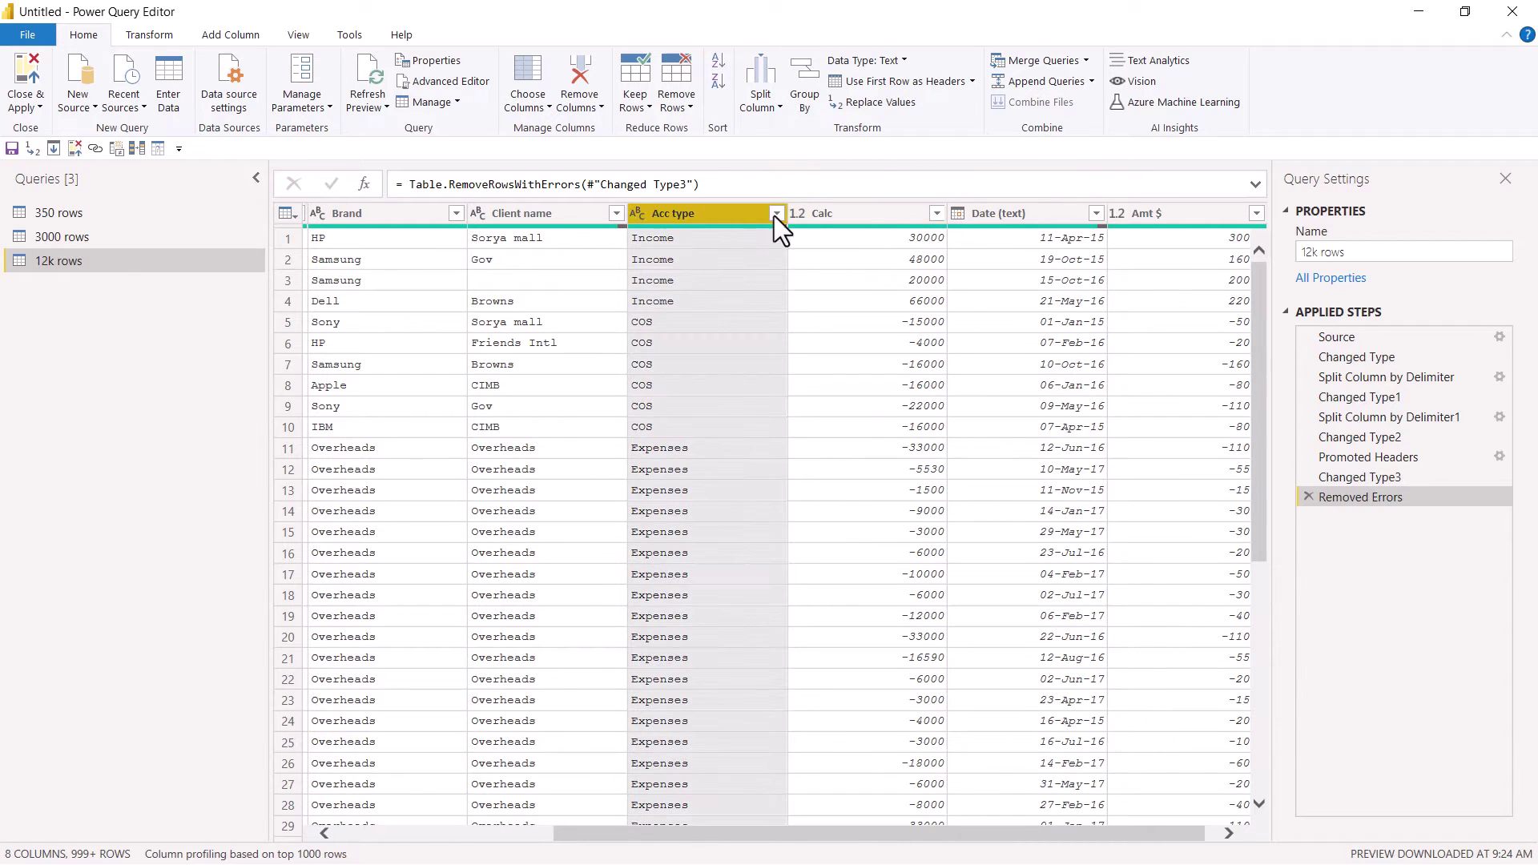
click(513, 279)
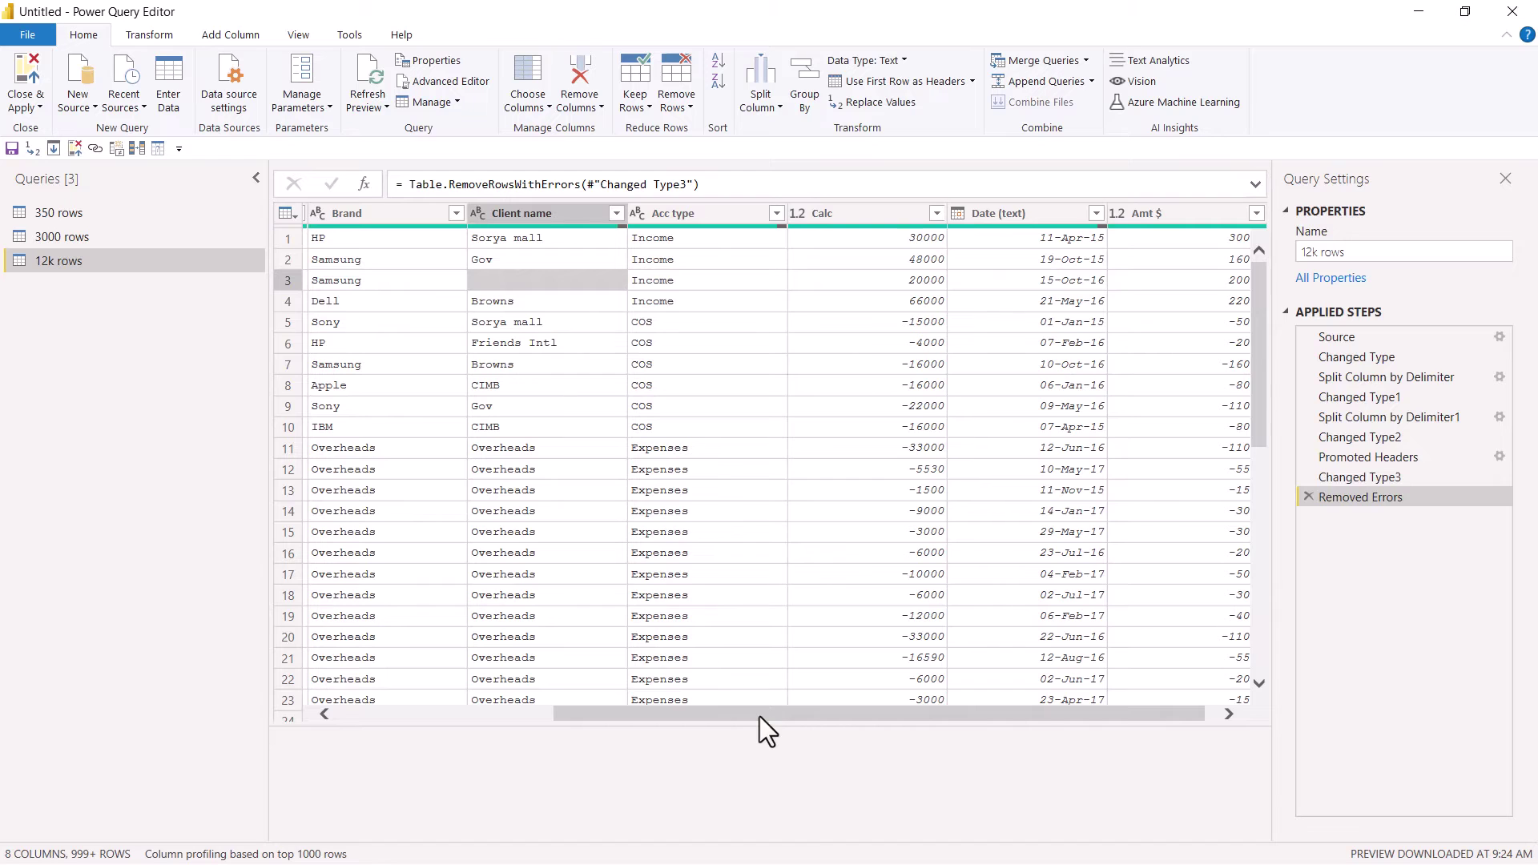
drag(756, 710, 517, 679)
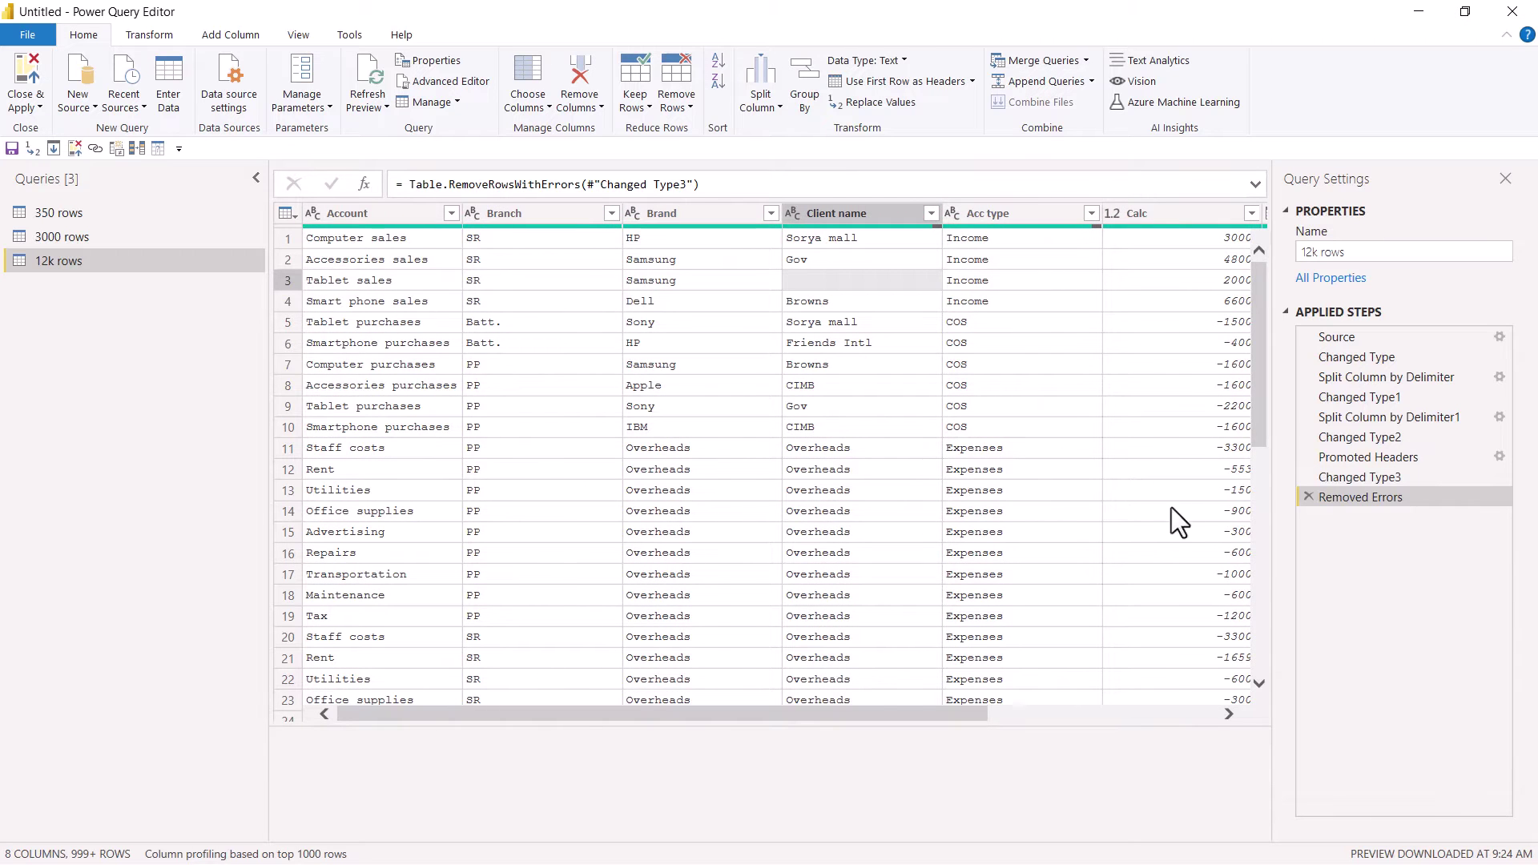
click(855, 285)
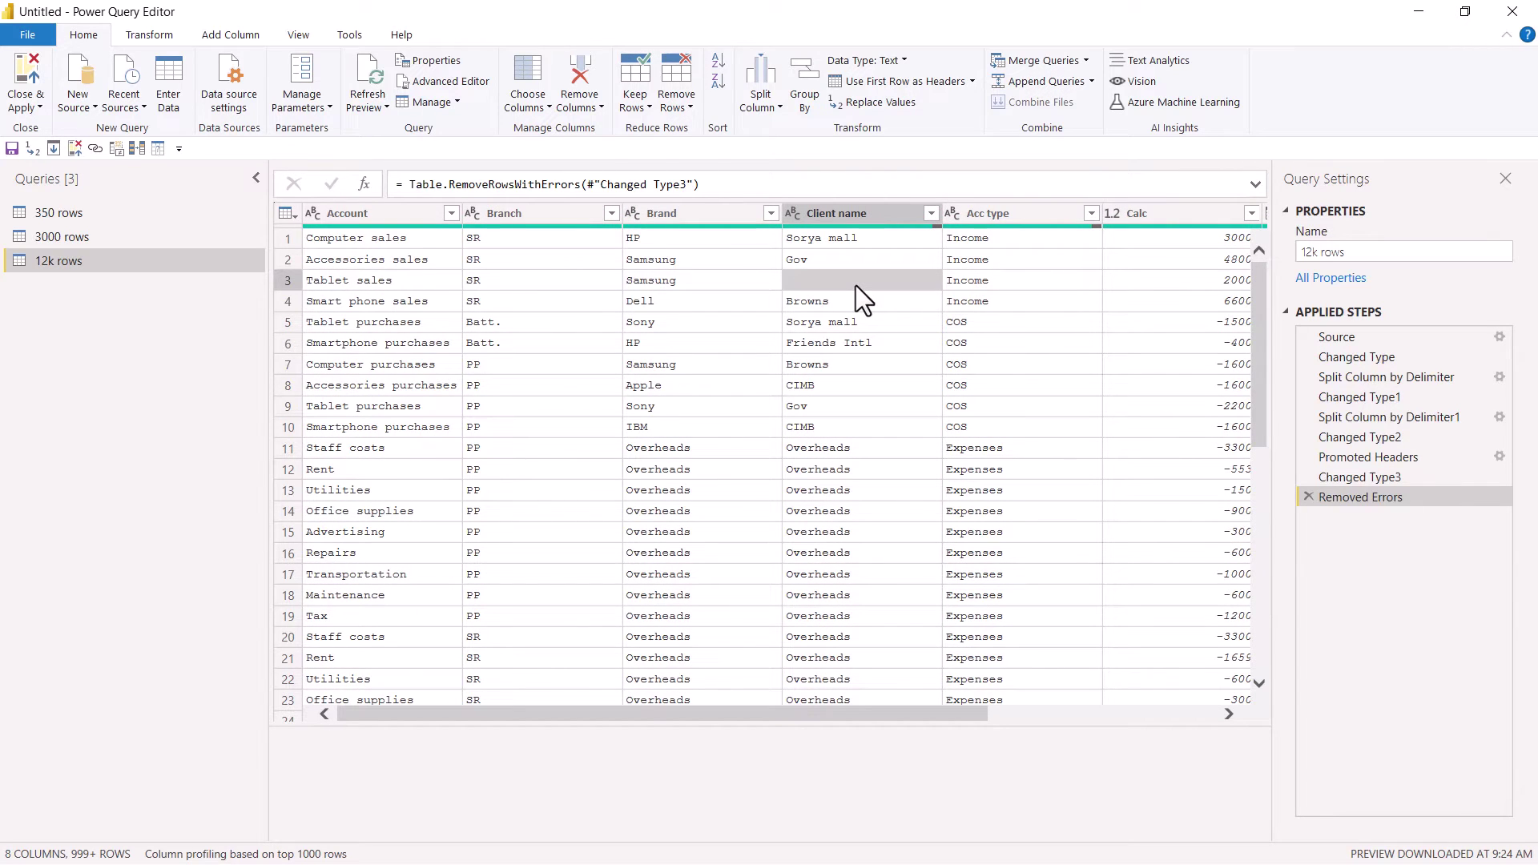
scroll(877, 386, down, 10)
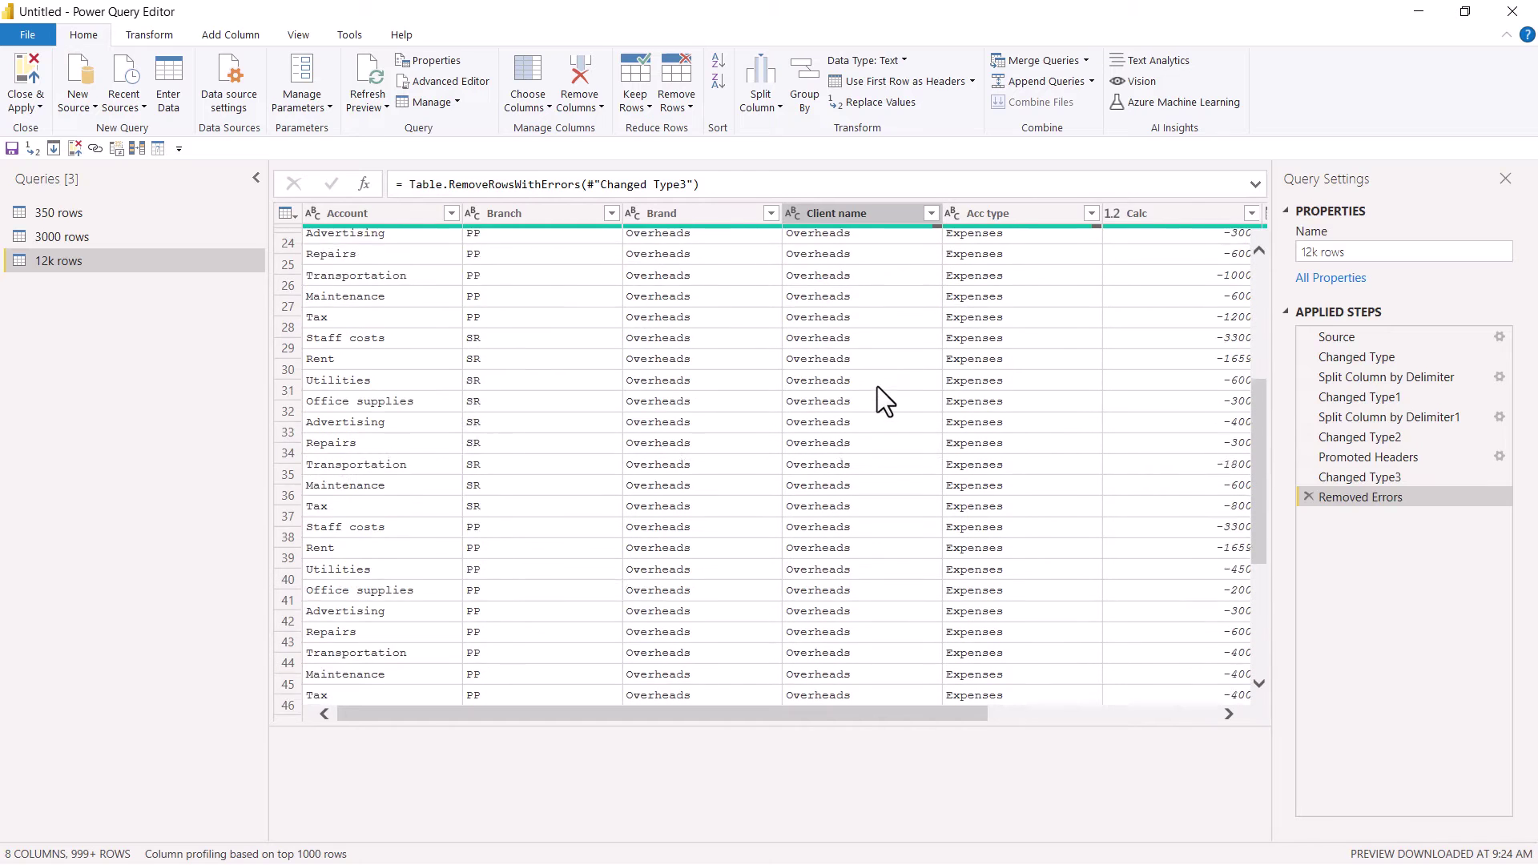
scroll(877, 386, up, 10)
mouse_move(934, 227)
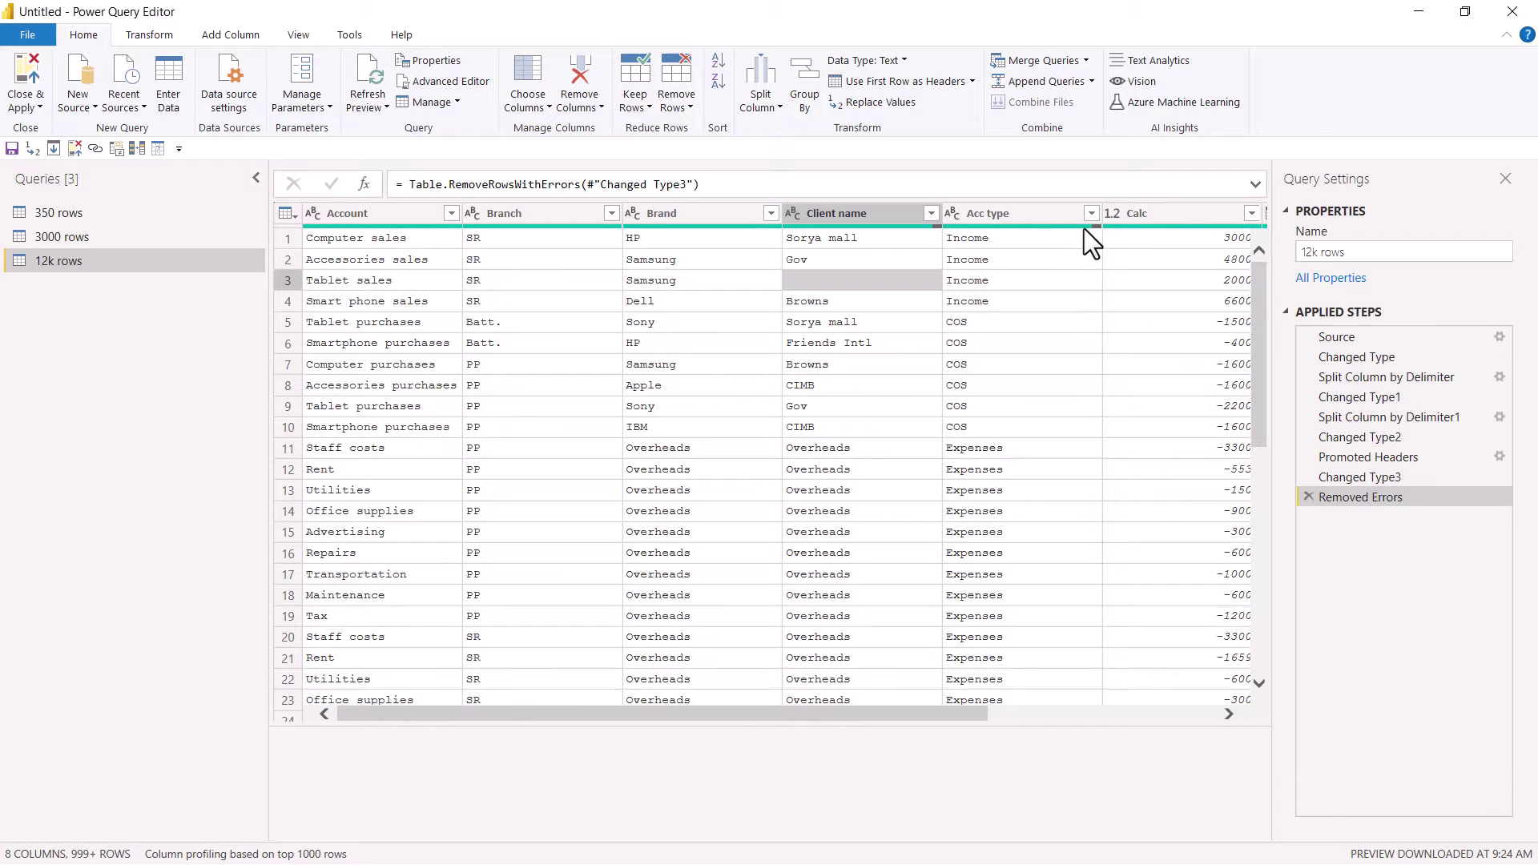
mouse_move(1095, 227)
drag(852, 718, 1153, 700)
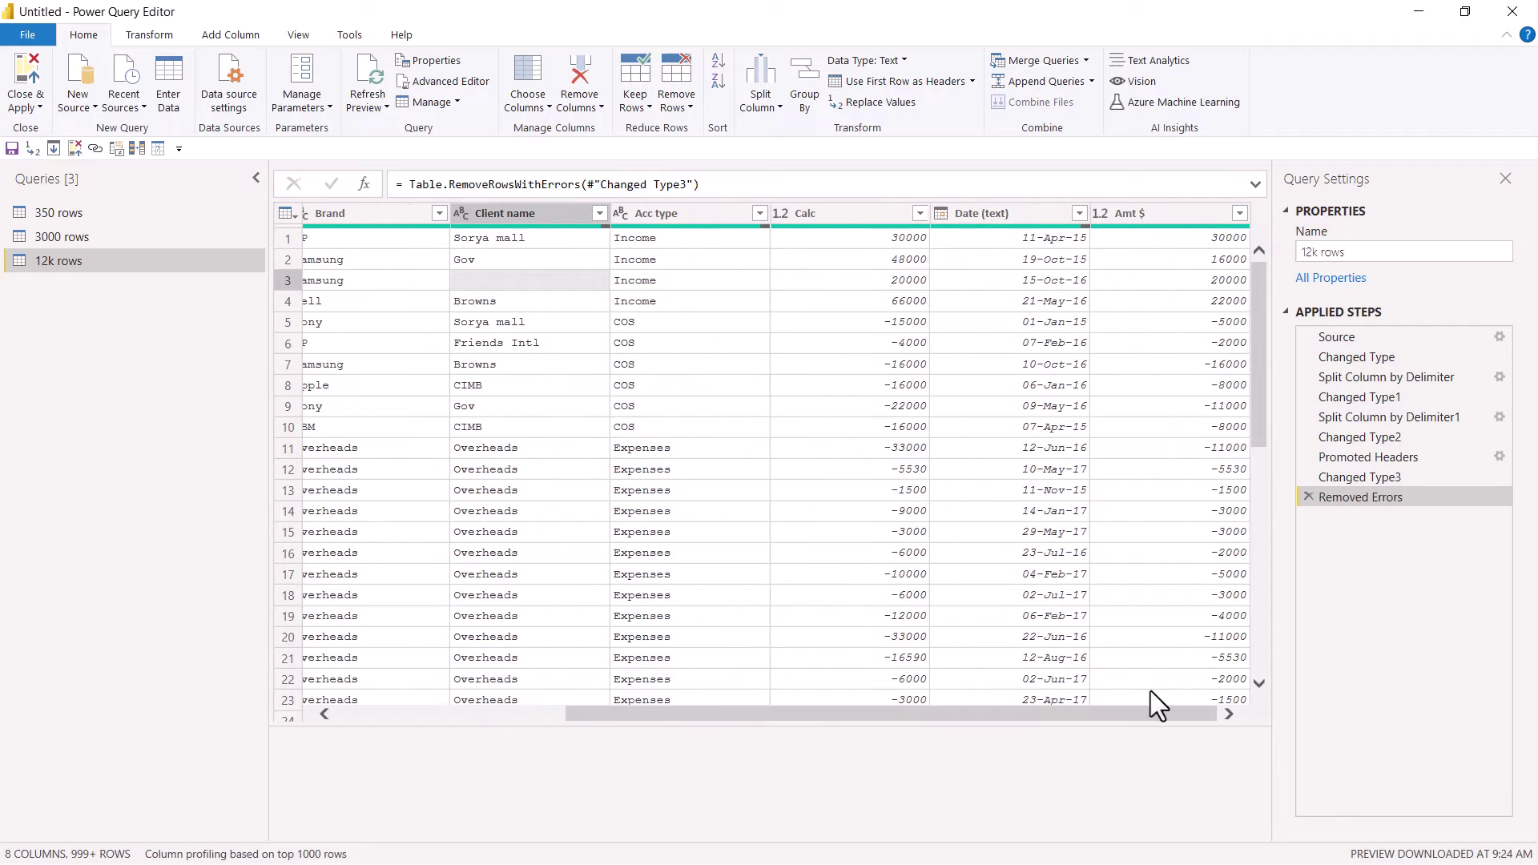
Step: Replace the empty values with null in every column of the 12k rows table, inserting the step right after Promoted Headers
click(522, 214)
ctrl+click(726, 216)
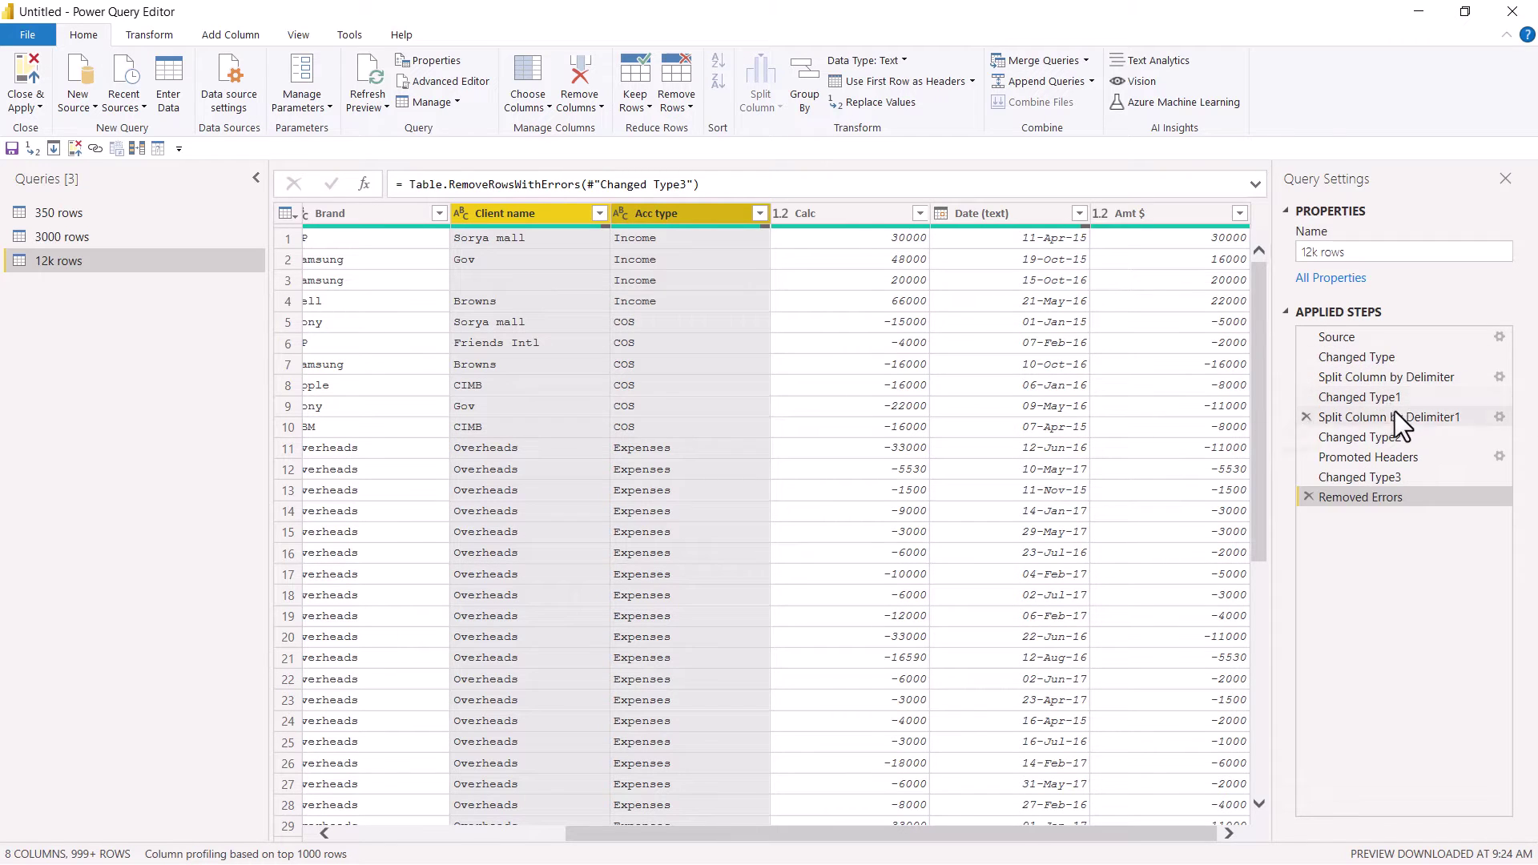
click(1402, 455)
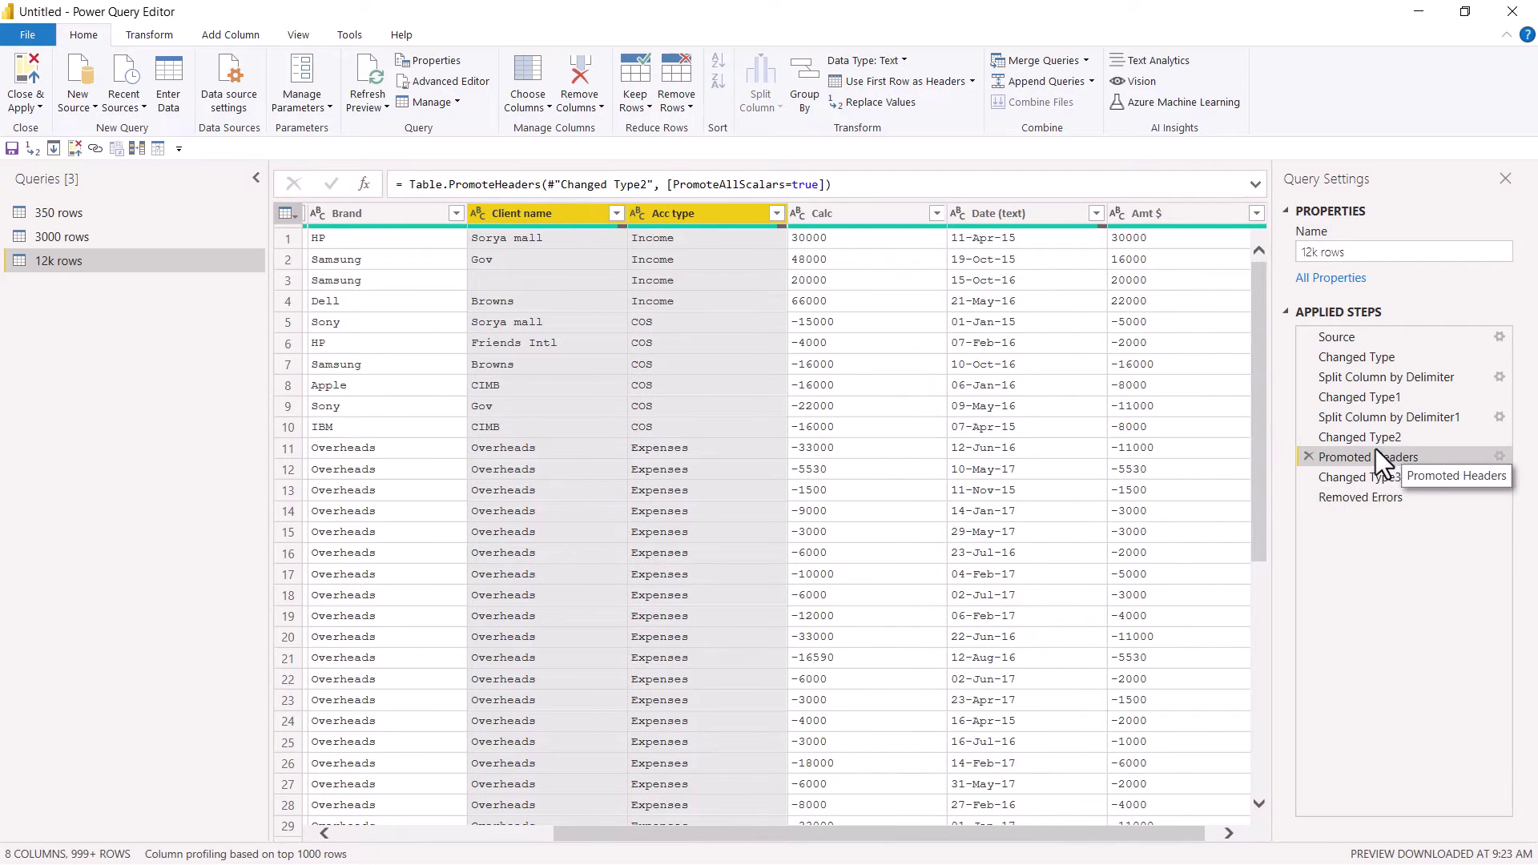
click(1007, 213)
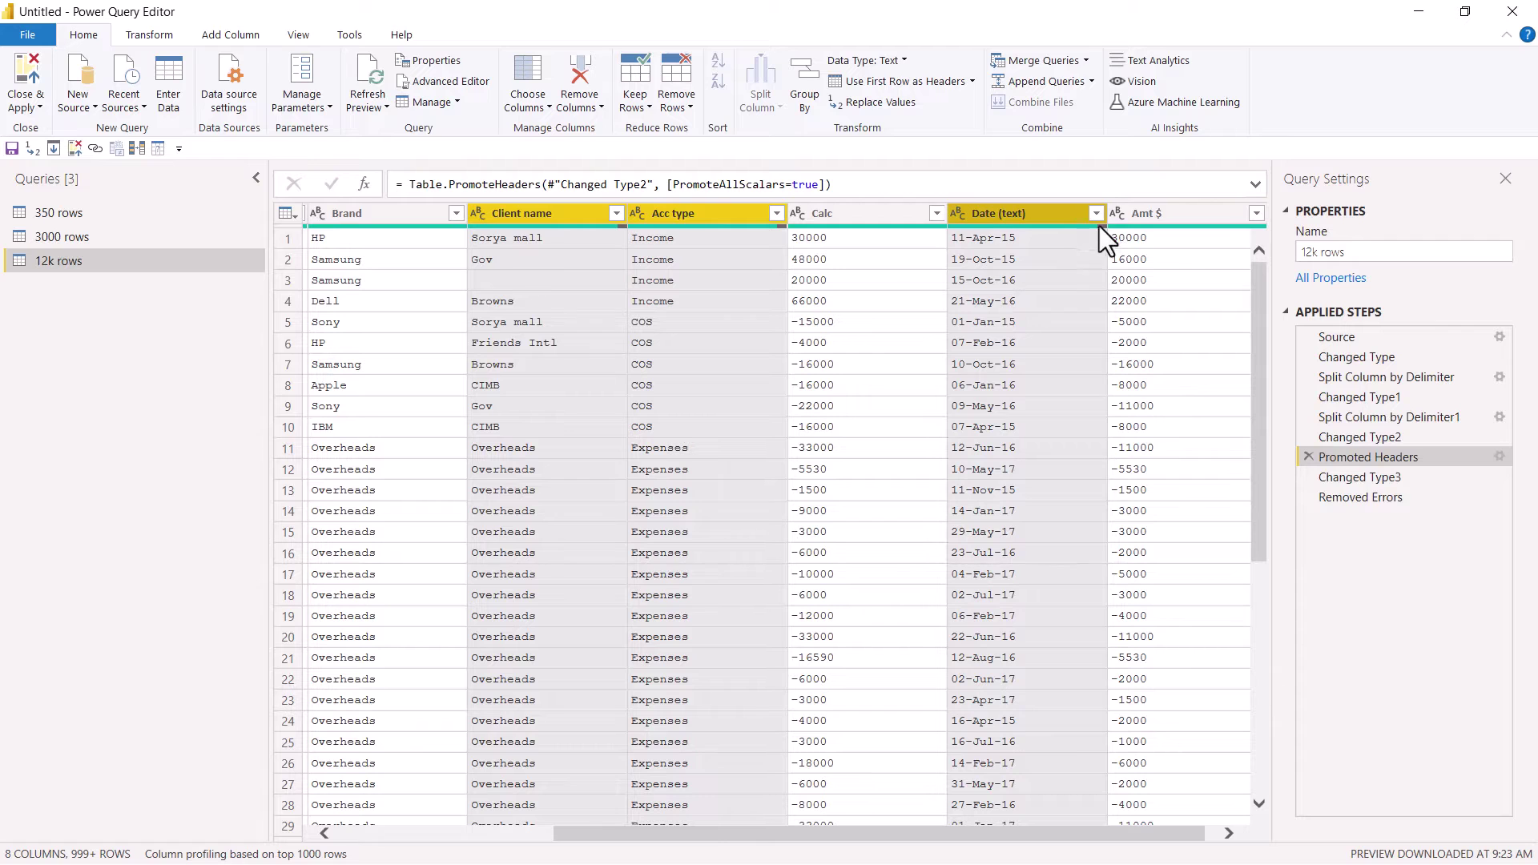
drag(1007, 833, 671, 804)
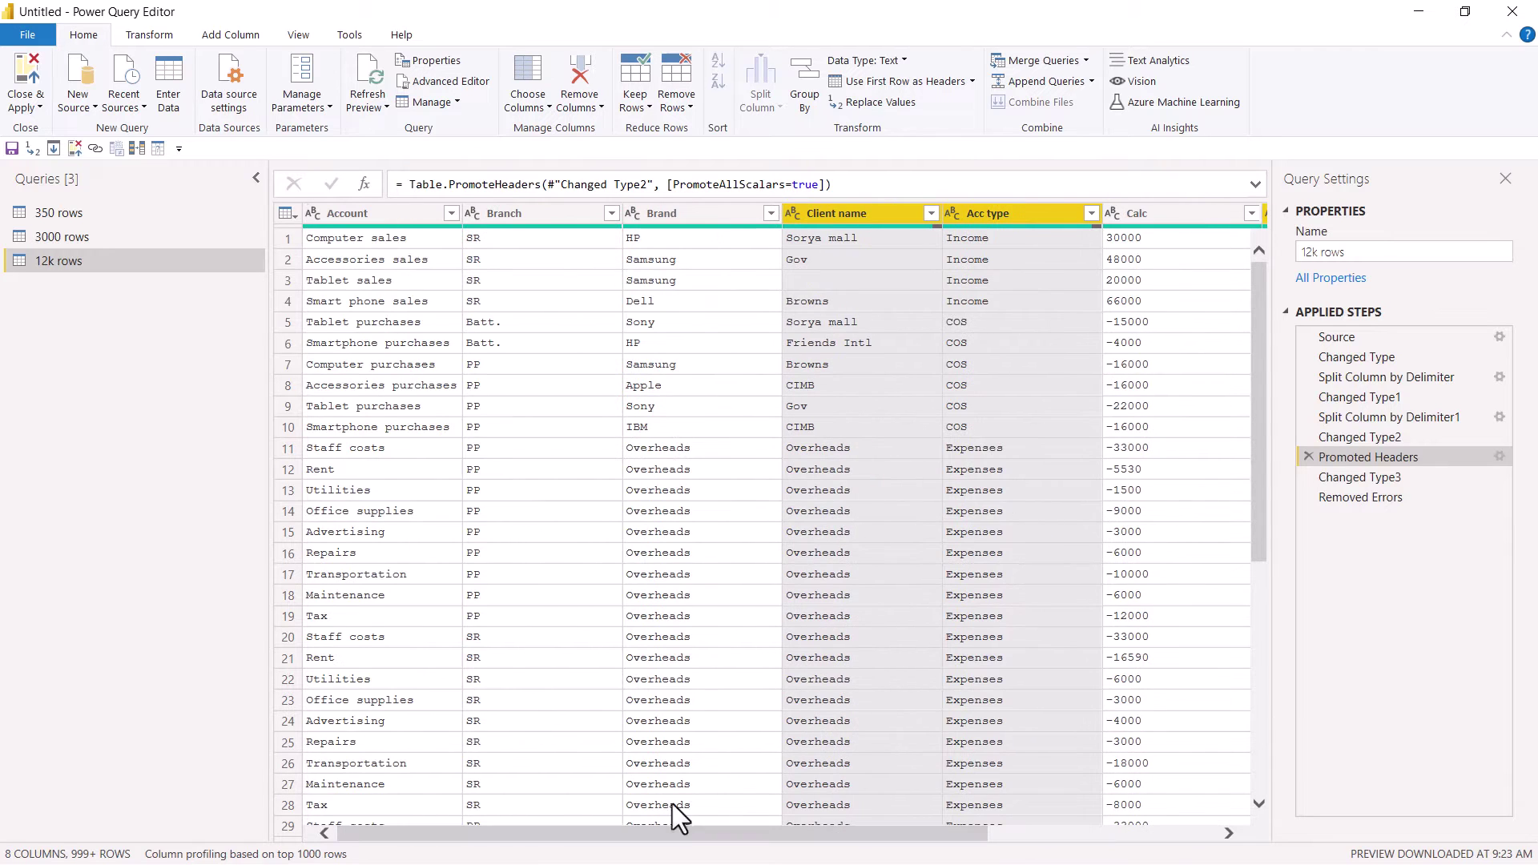
click(328, 215)
key(ctrl+a)
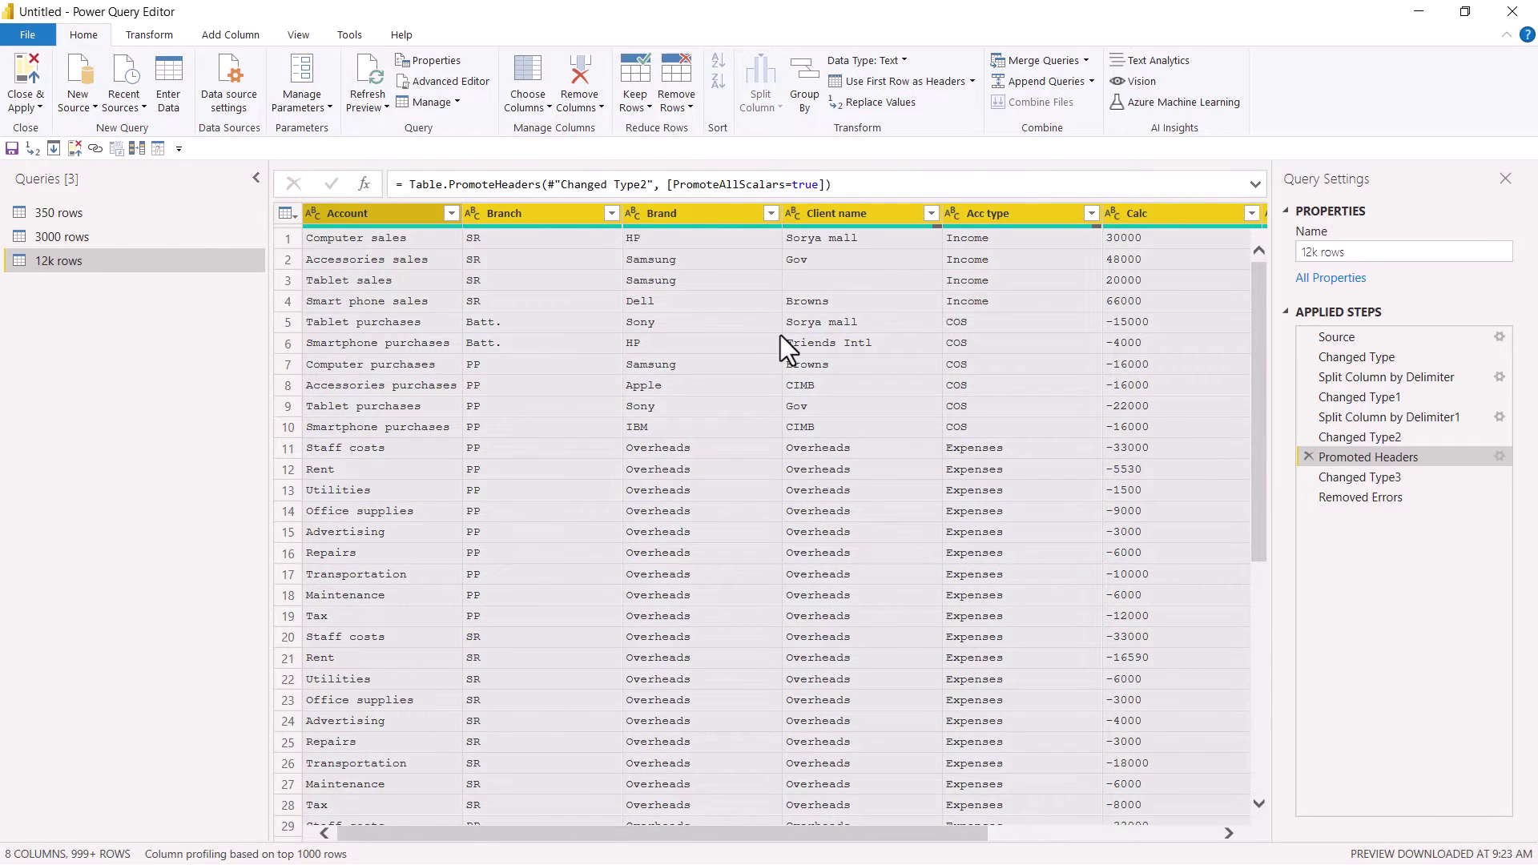
click(160, 39)
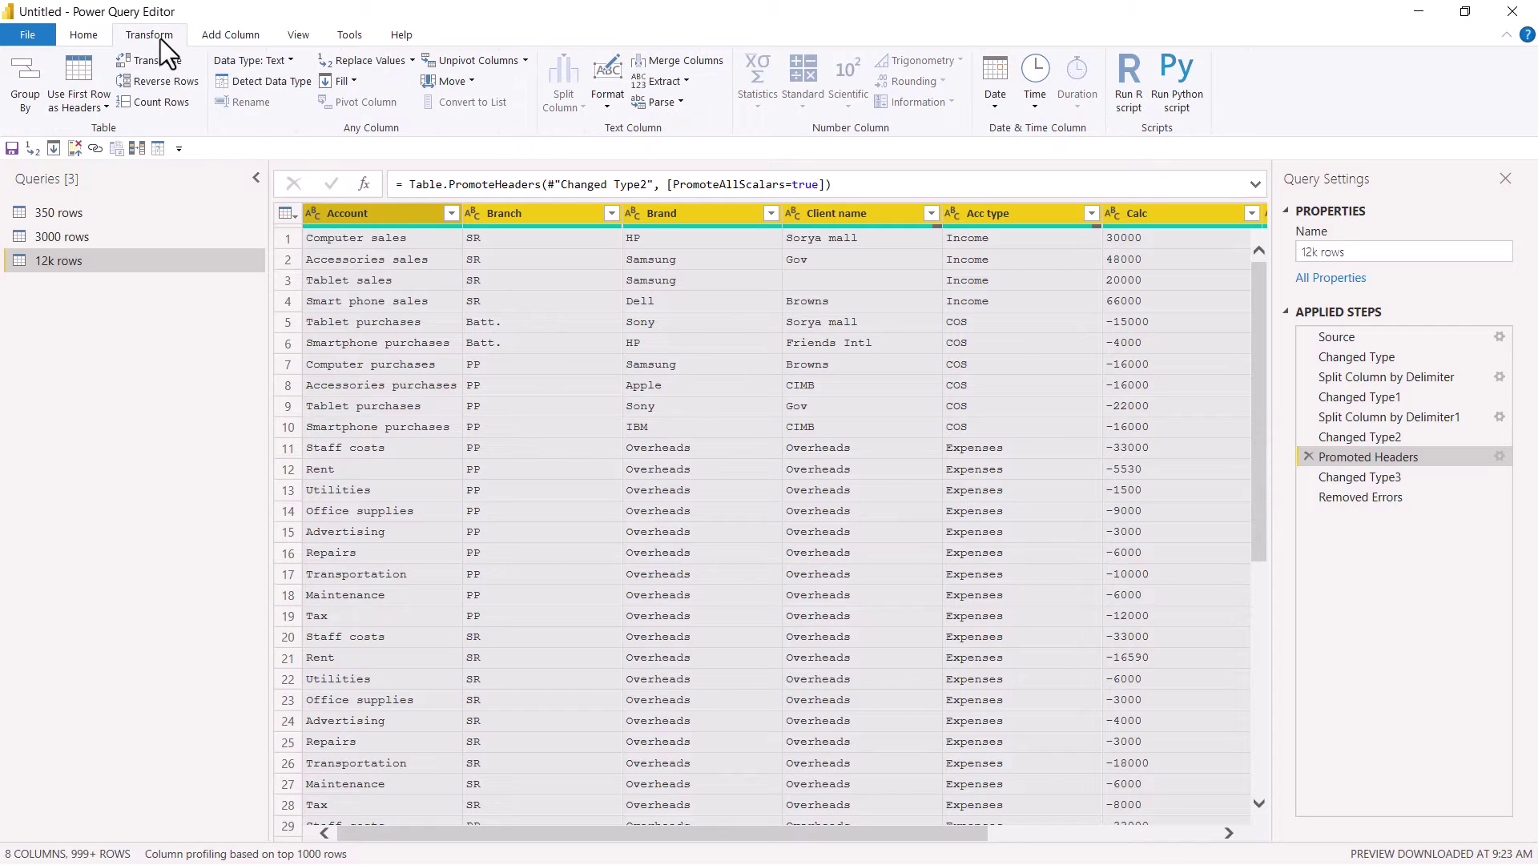
click(372, 59)
click(859, 481)
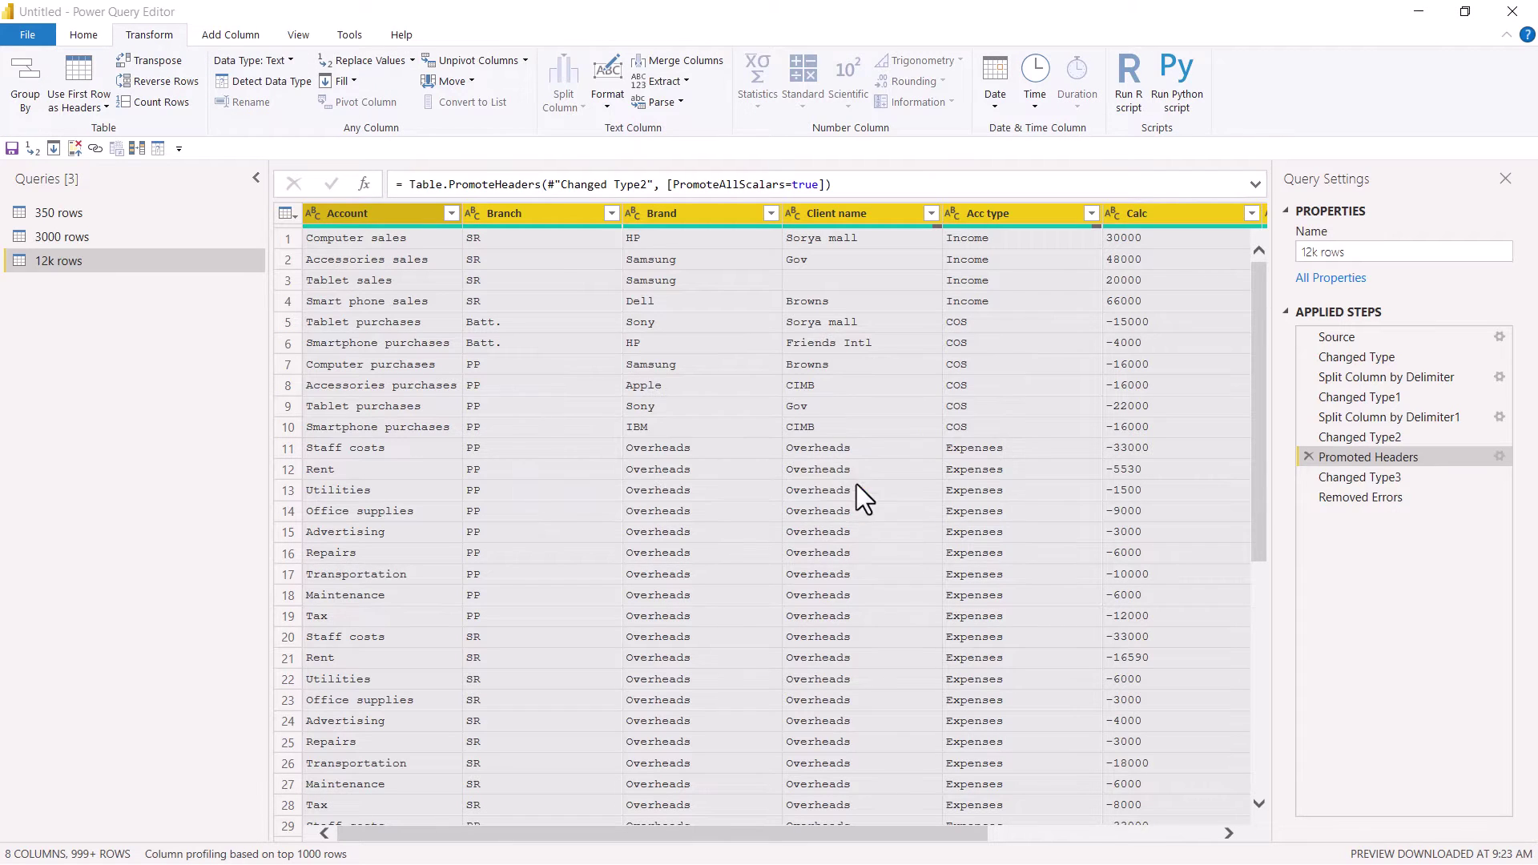
click(490, 451)
text(null)
click(981, 537)
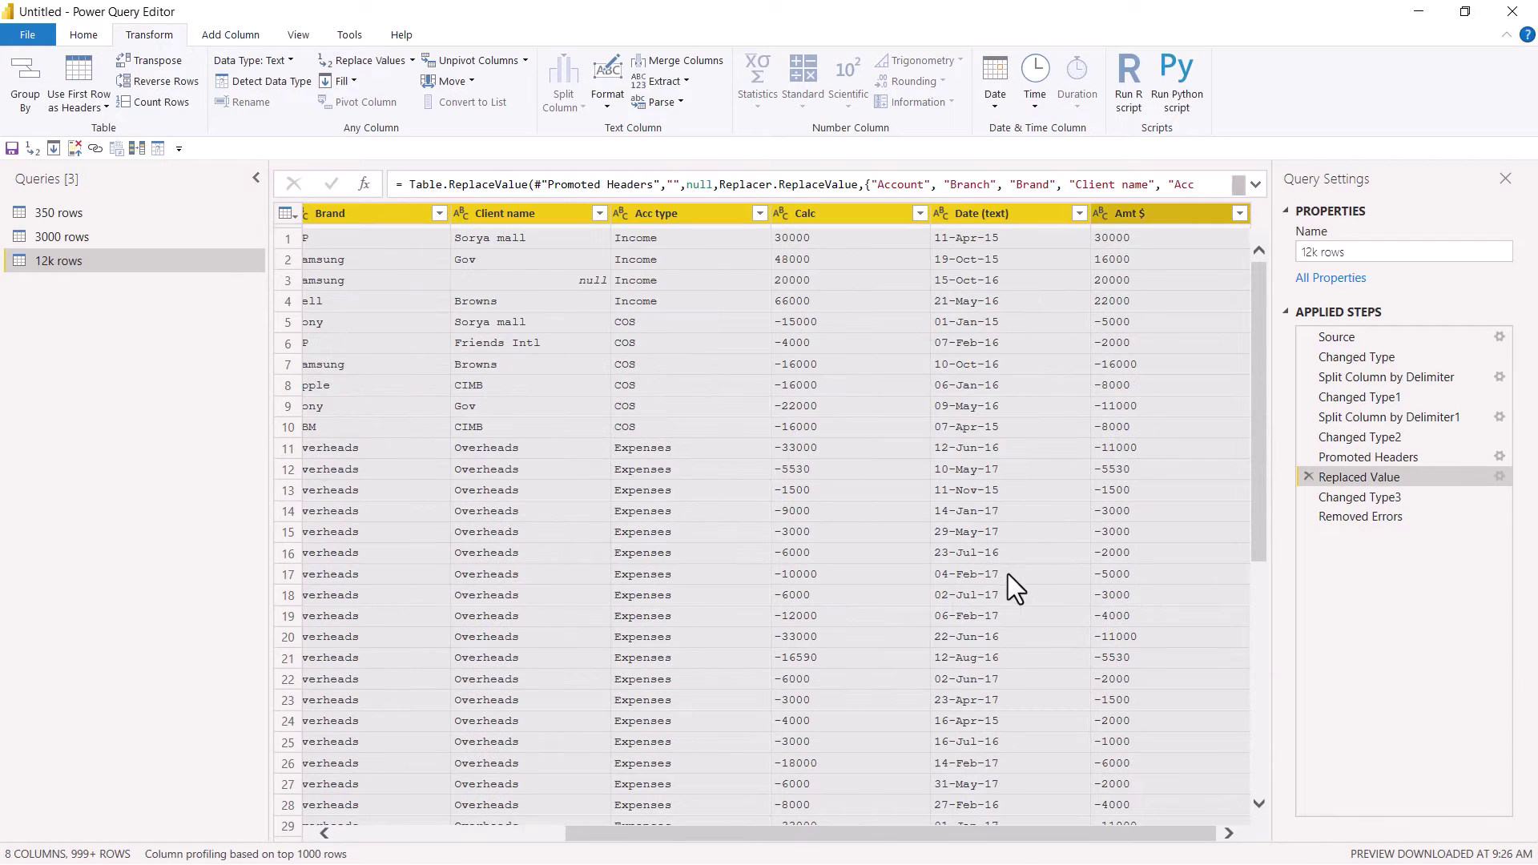
Step: Check the replaced blank Client name cell at the Replaced Value and Removed Errors steps, and review the column quality and rows
click(584, 282)
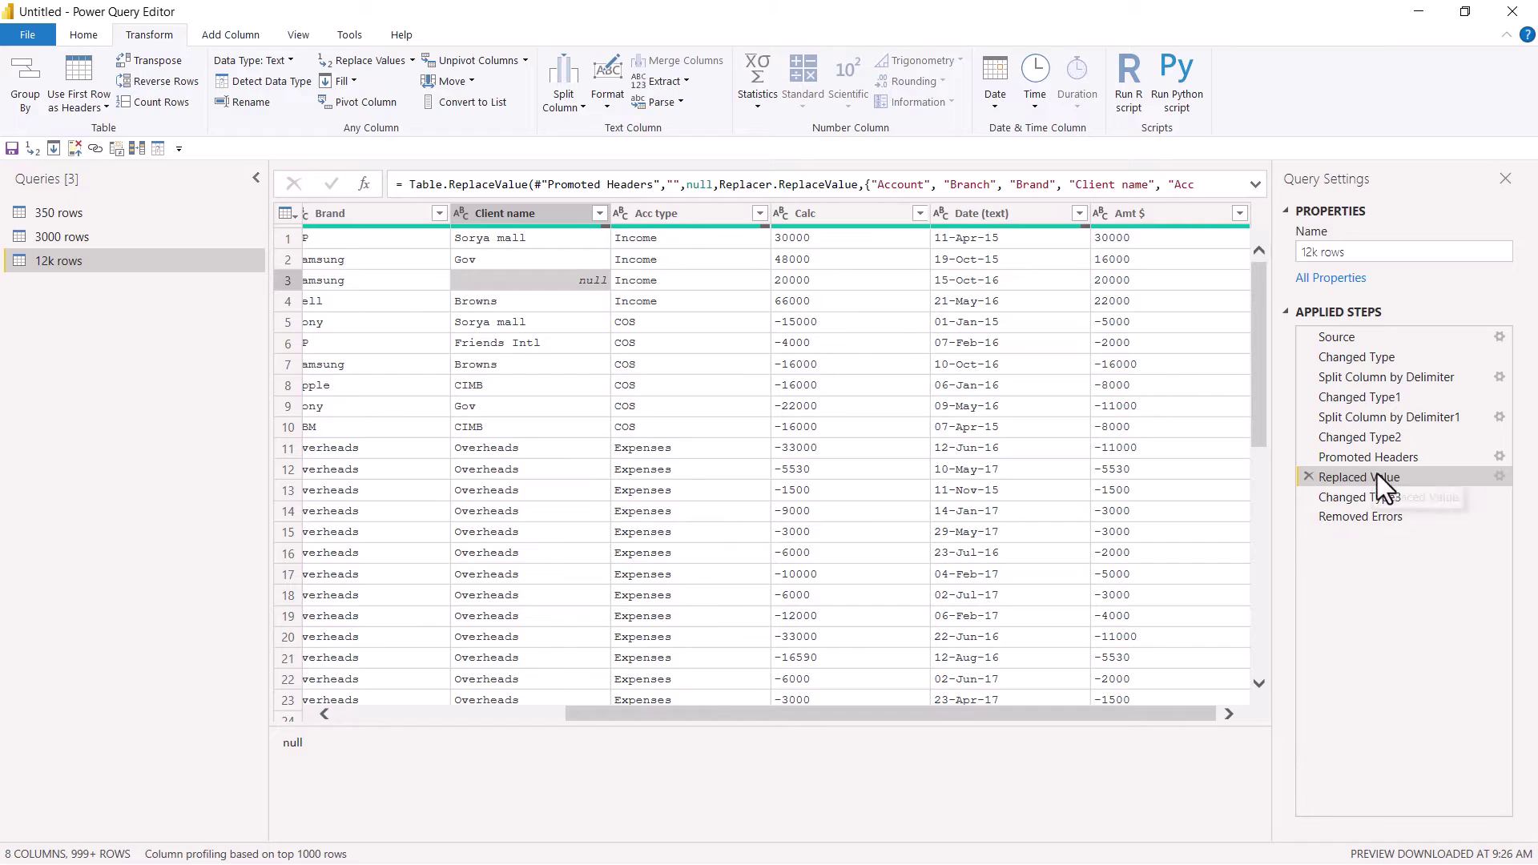
click(1385, 514)
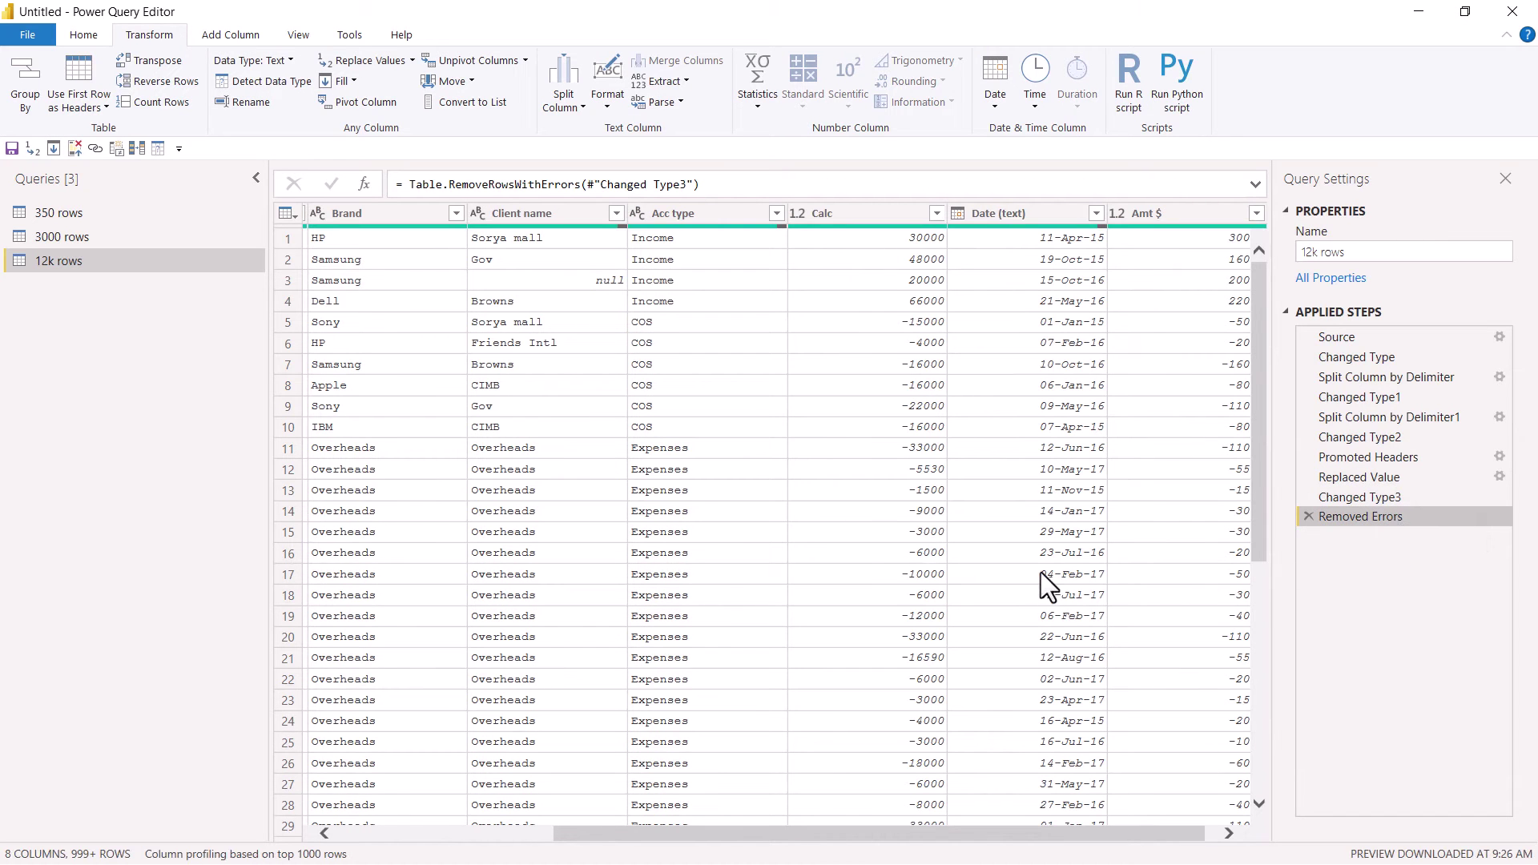
click(599, 280)
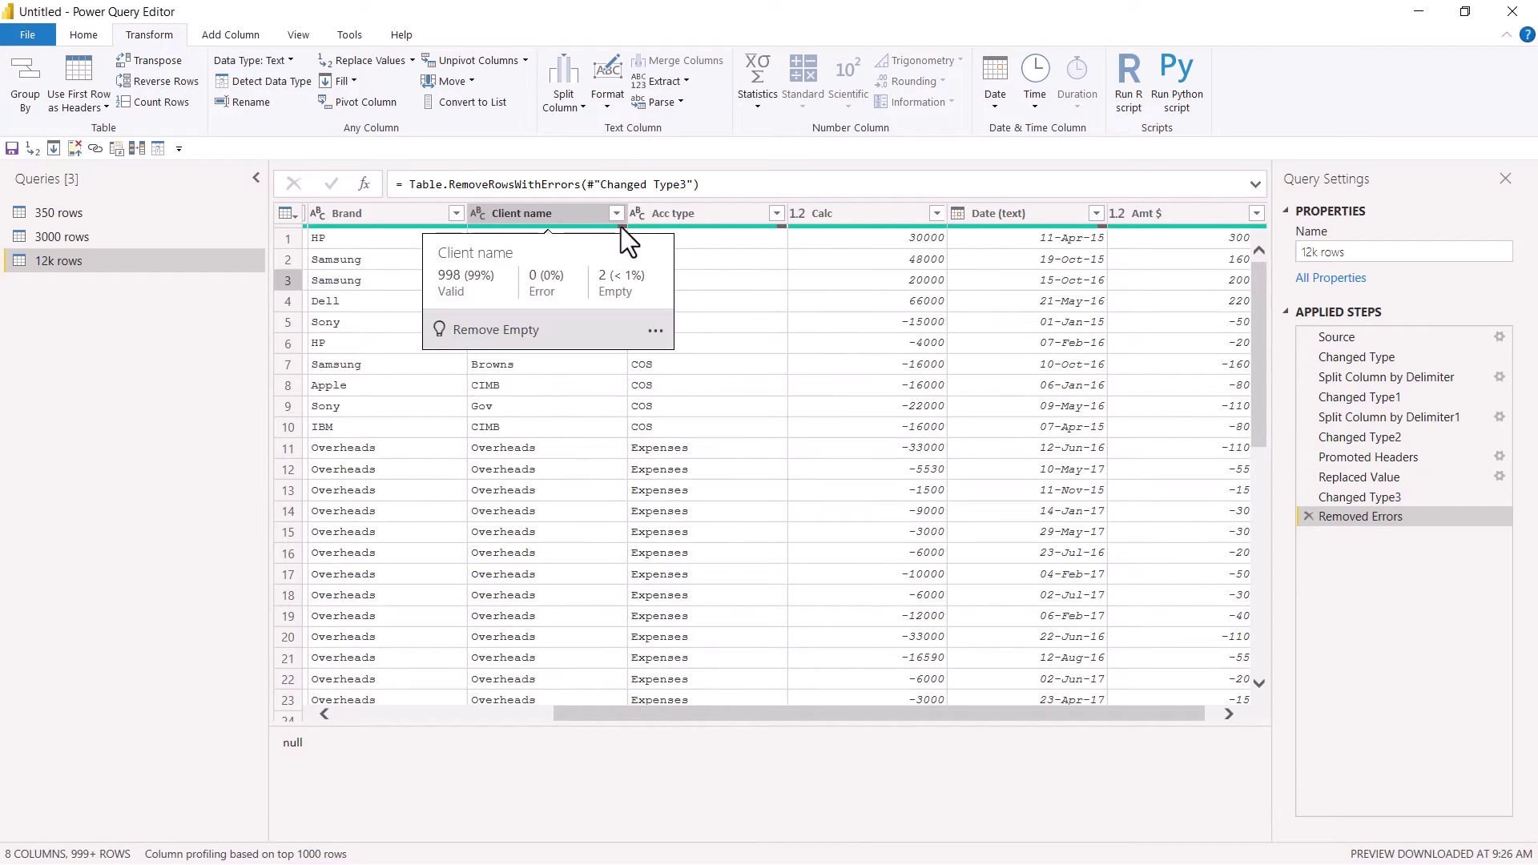
drag(811, 714, 556, 713)
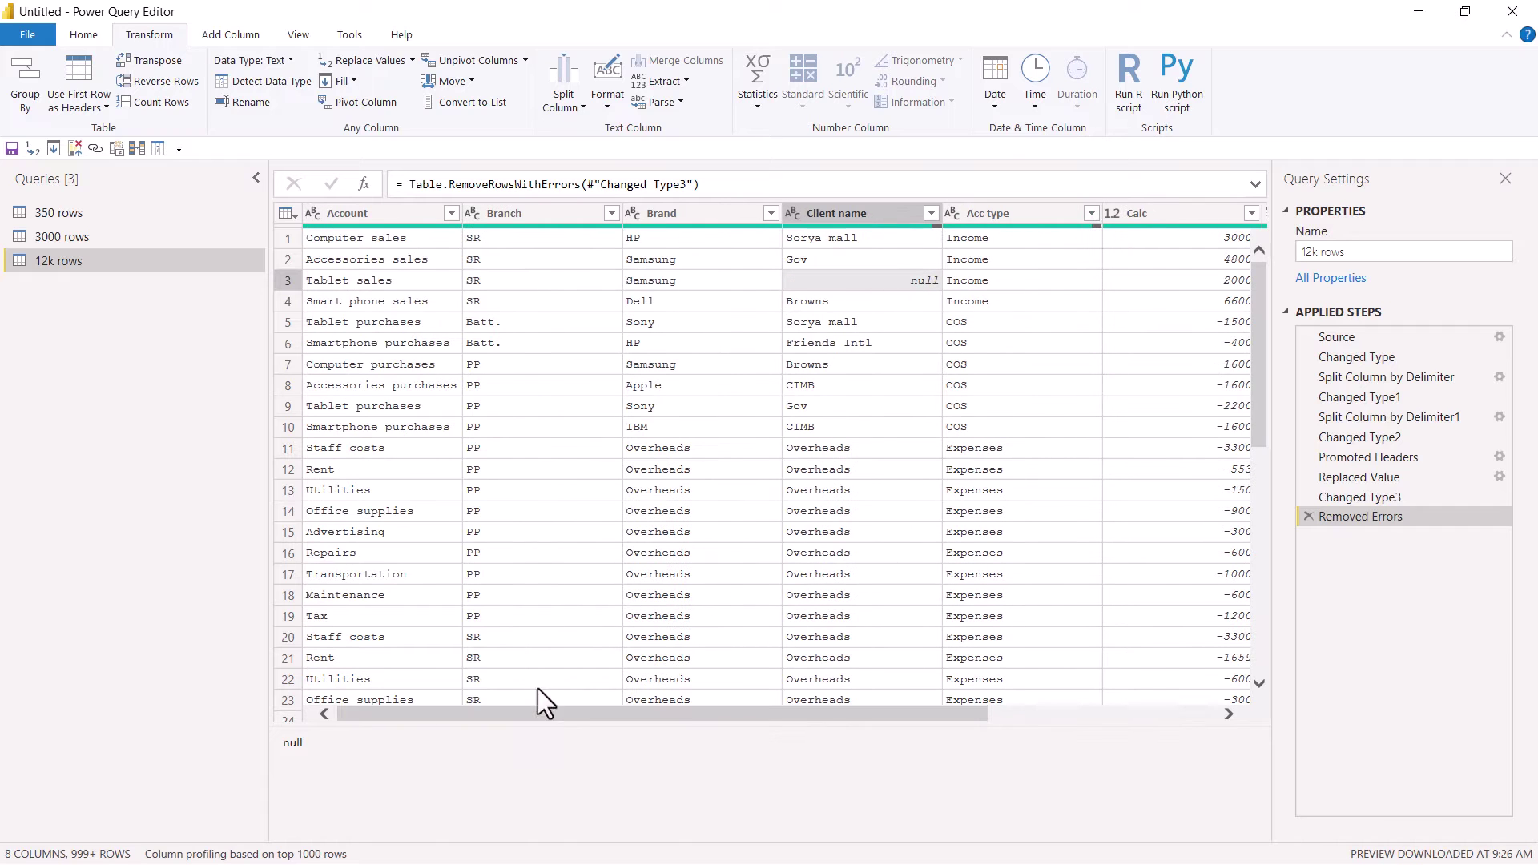
scroll(915, 334, down, 6)
scroll(914, 347, up, 6)
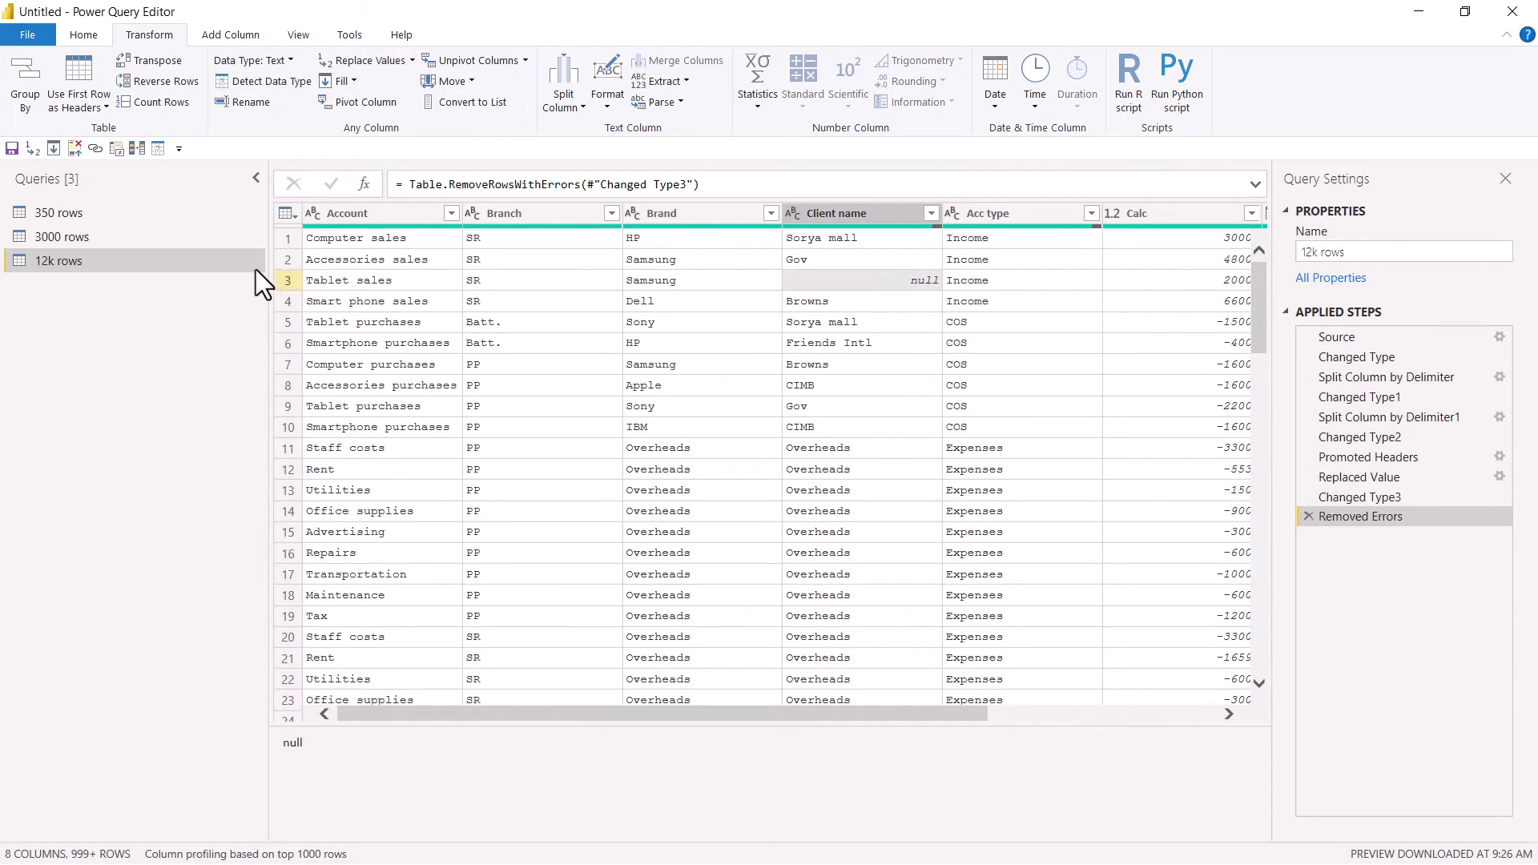
Step: Apply the query changes and add a table visual to Page 2 showing the sum of Calc by Acc type from 12k rows
click(83, 34)
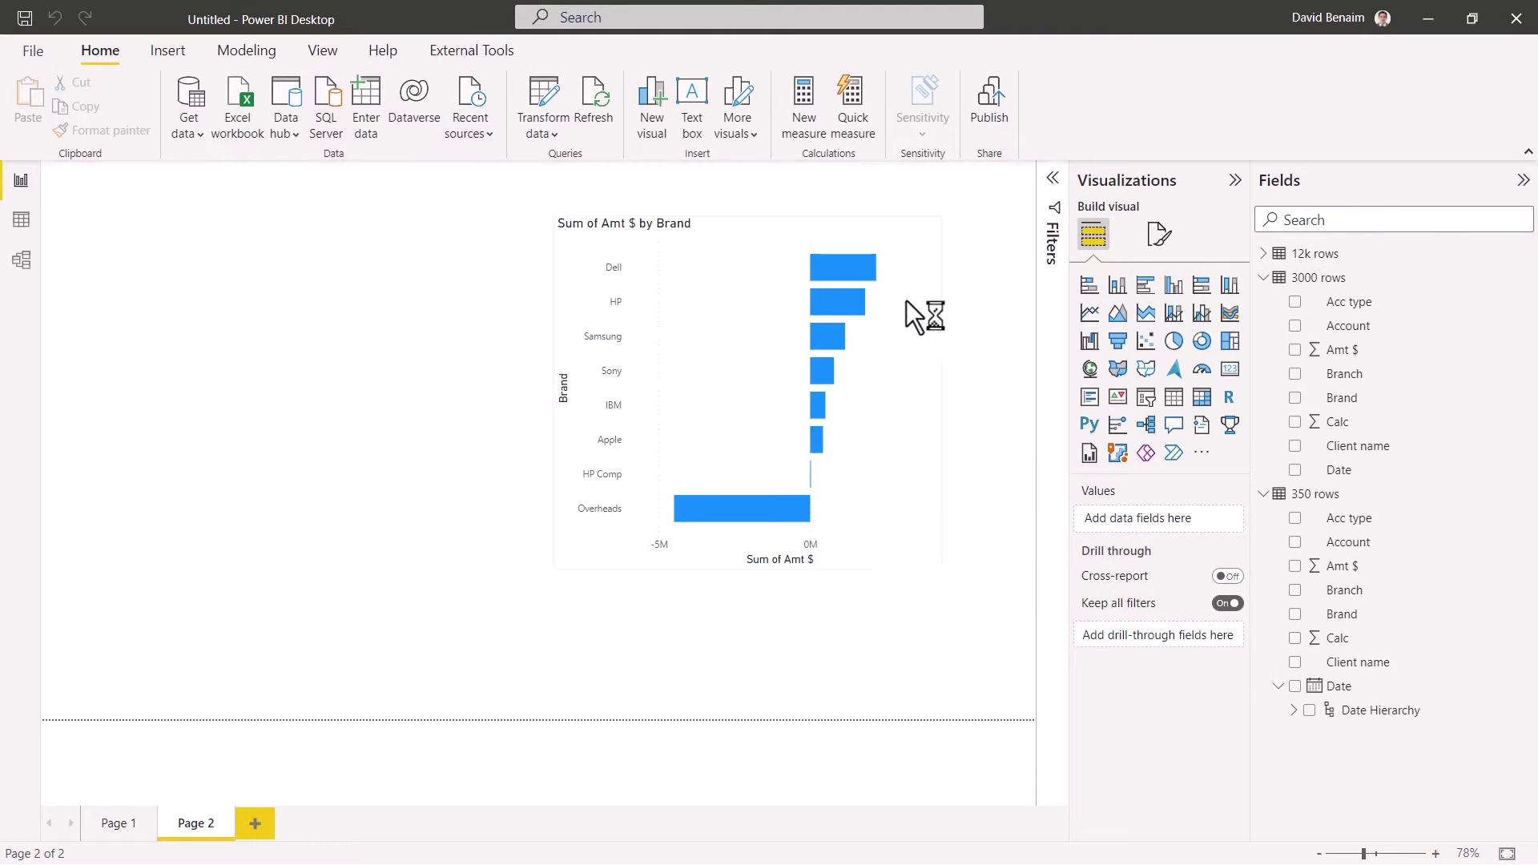
click(1275, 254)
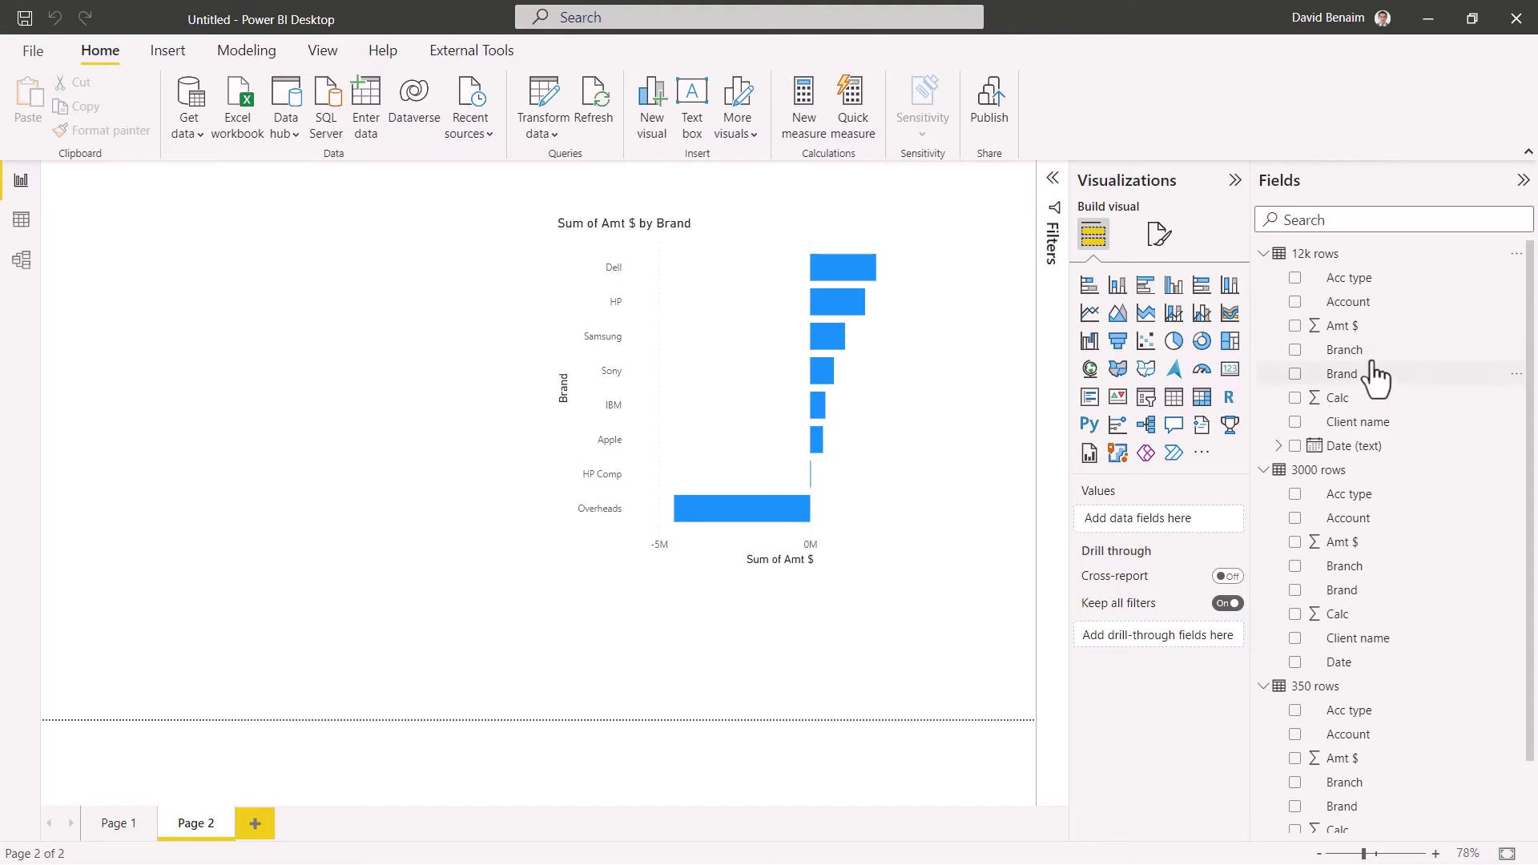
drag(1361, 279, 305, 300)
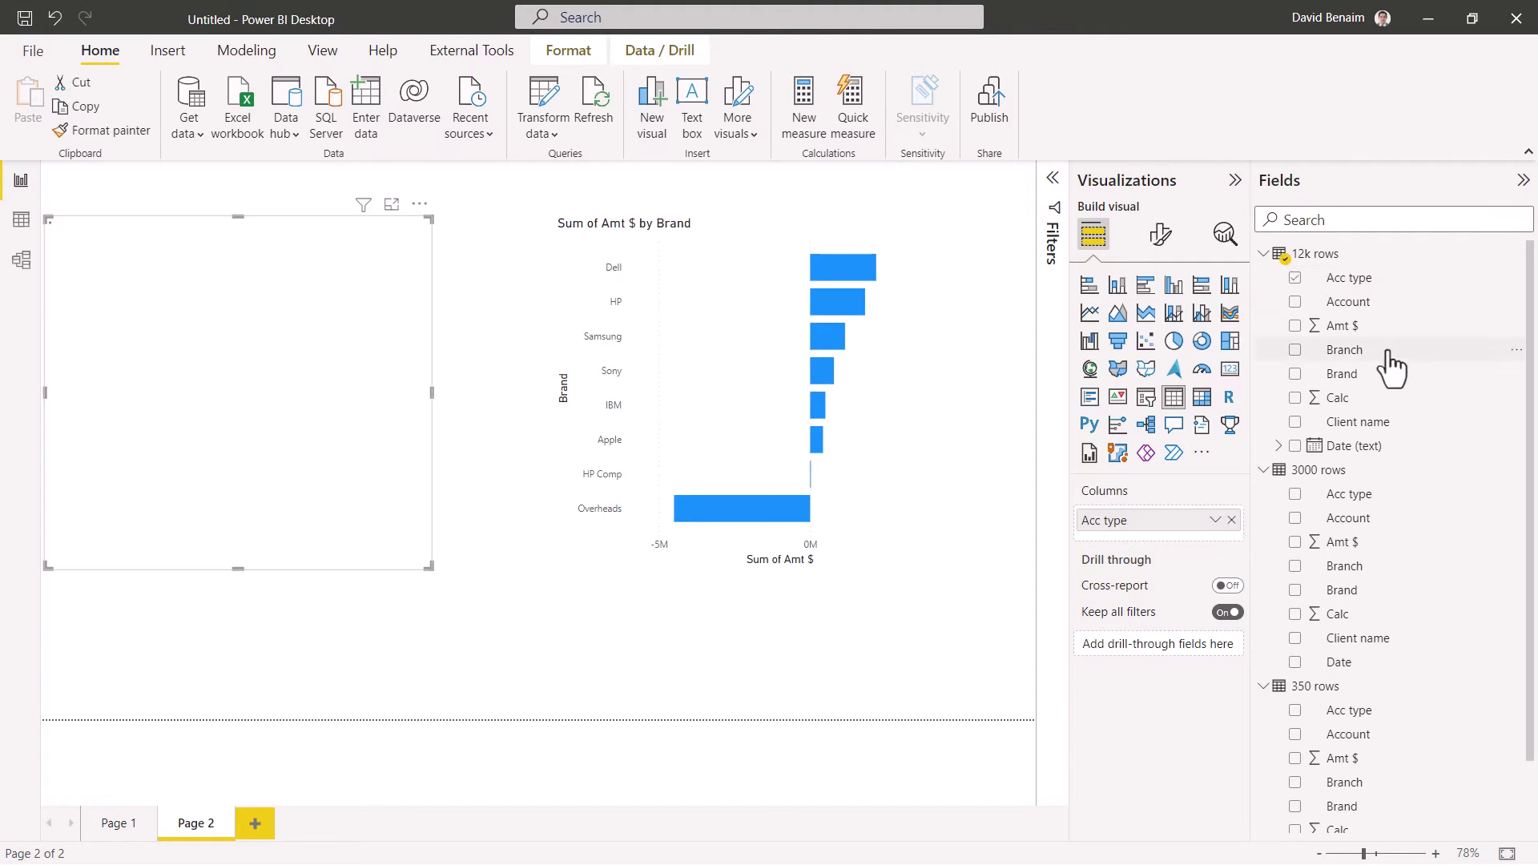
click(1295, 398)
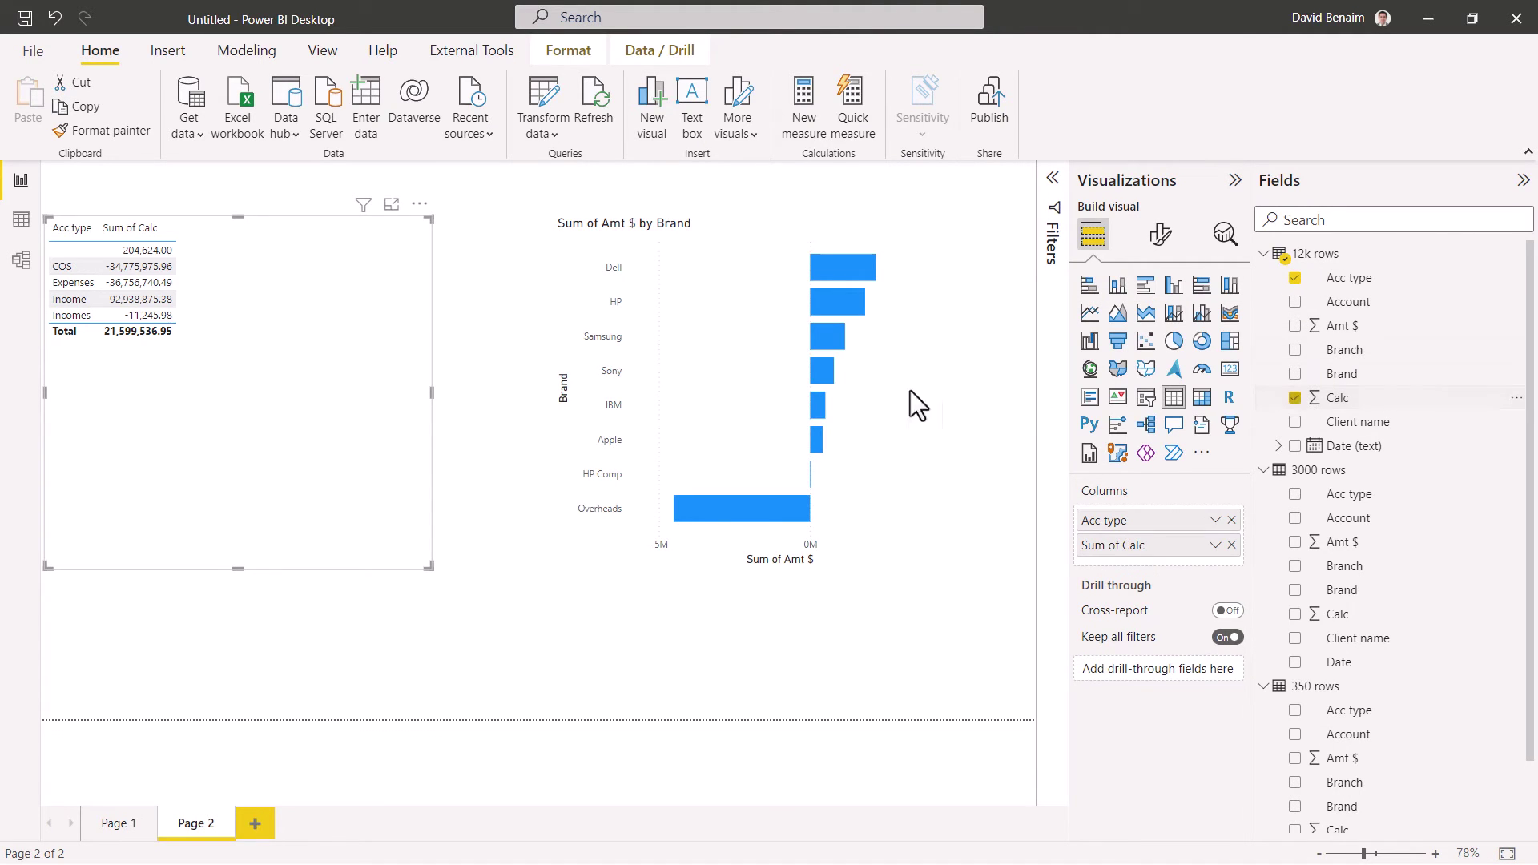
Step: Check the date hierarchy under Date (text) in 12k rows, and shrink the Acc type table visual closer to its contents
click(1276, 446)
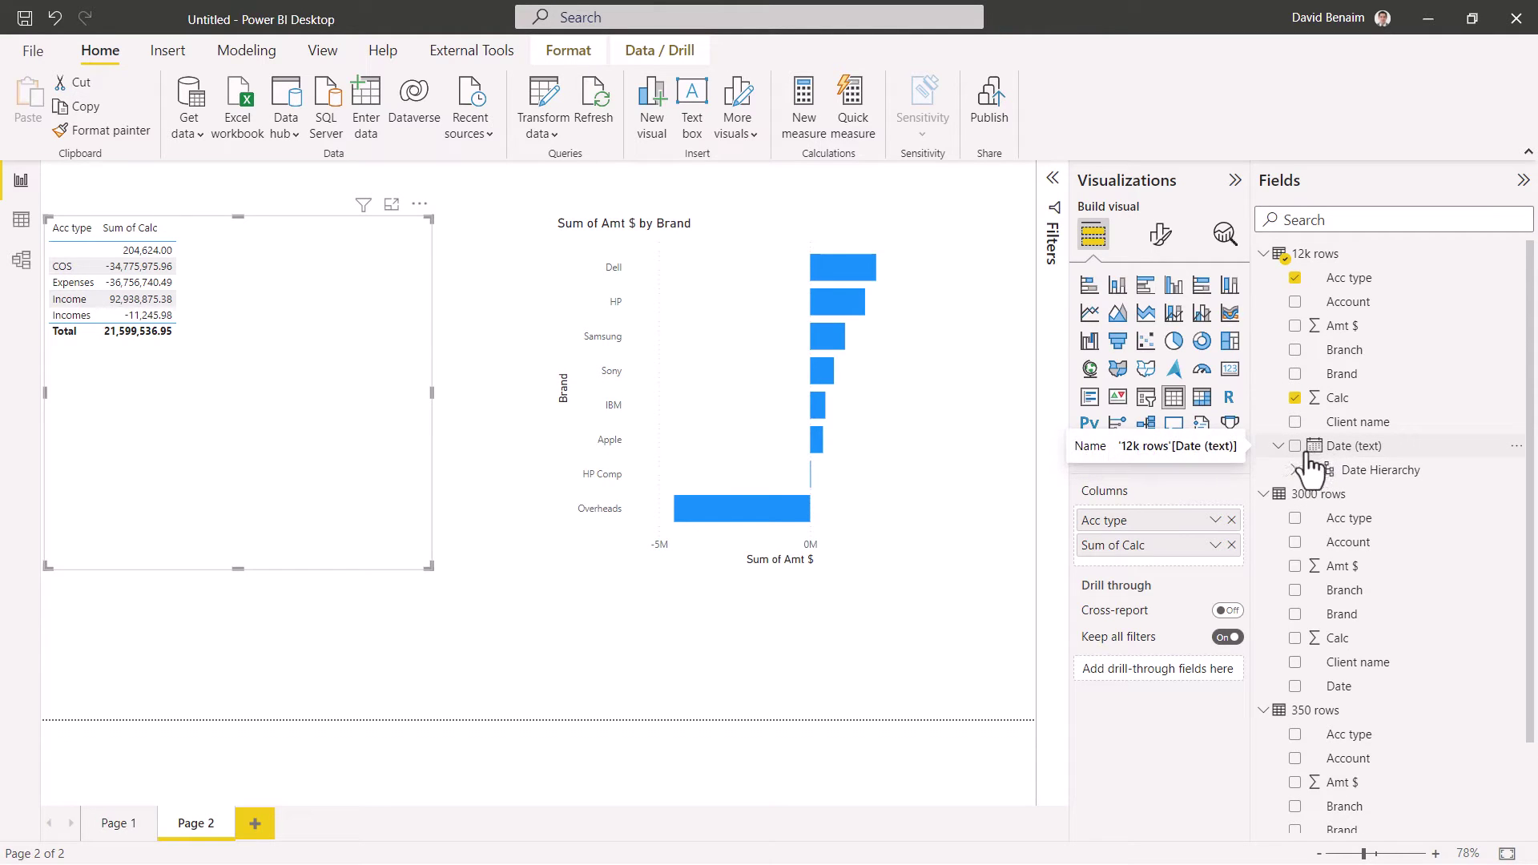
click(1278, 447)
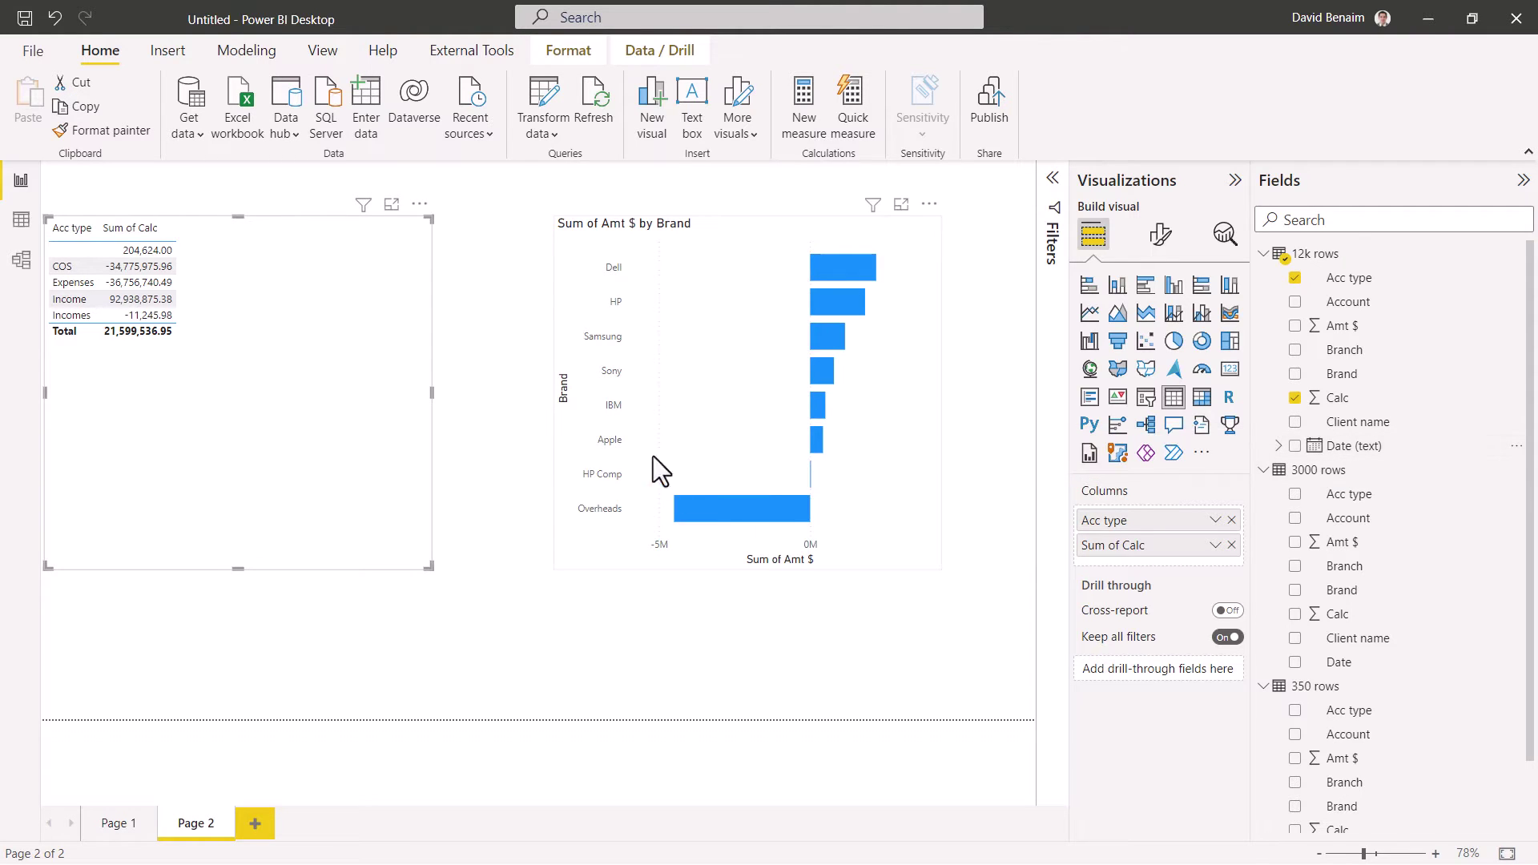
click(701, 233)
click(292, 273)
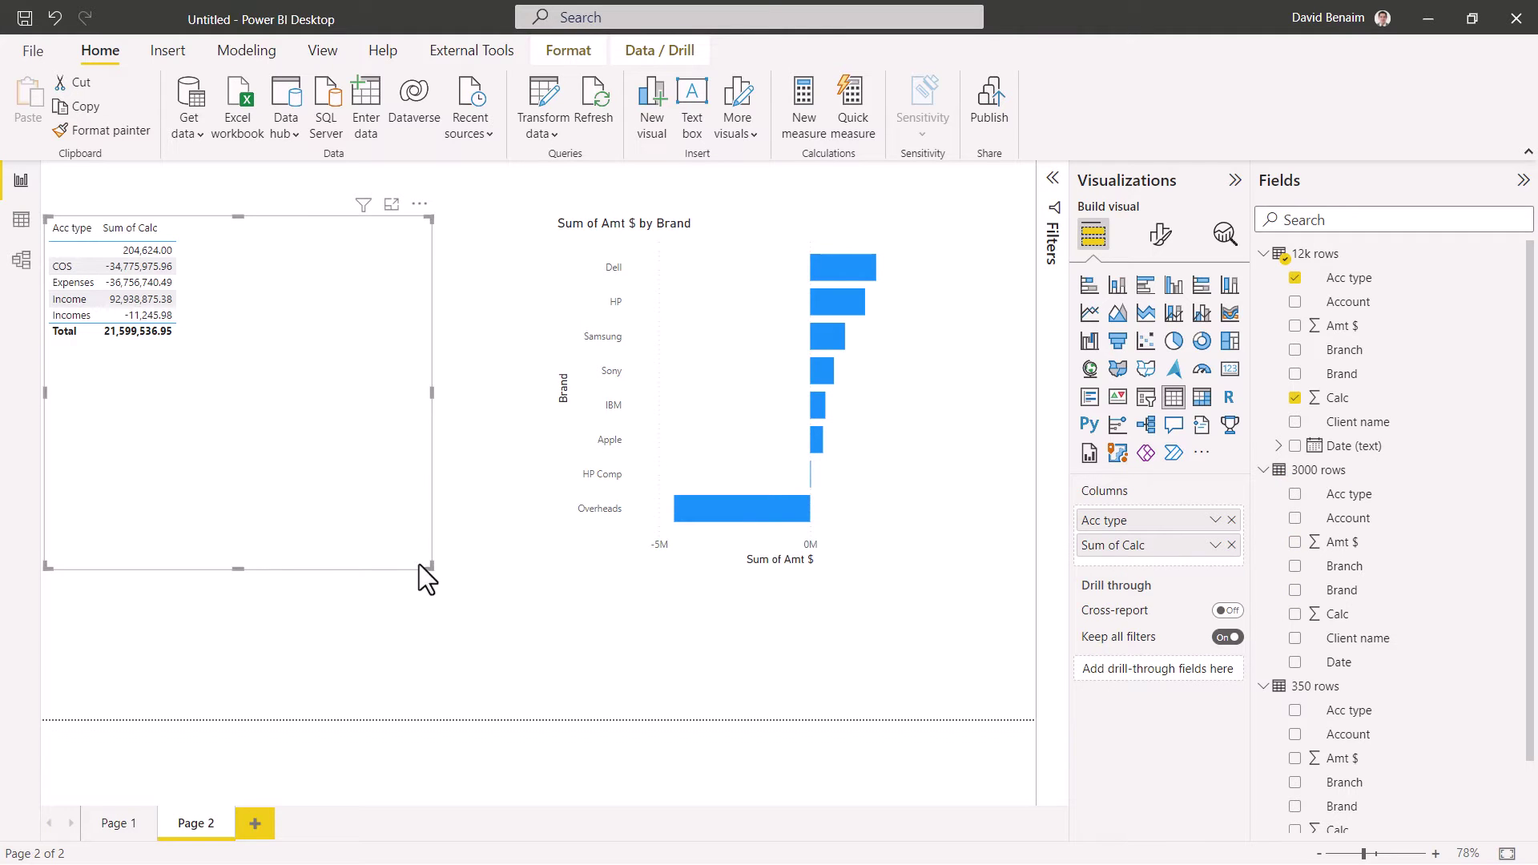
drag(430, 564, 269, 390)
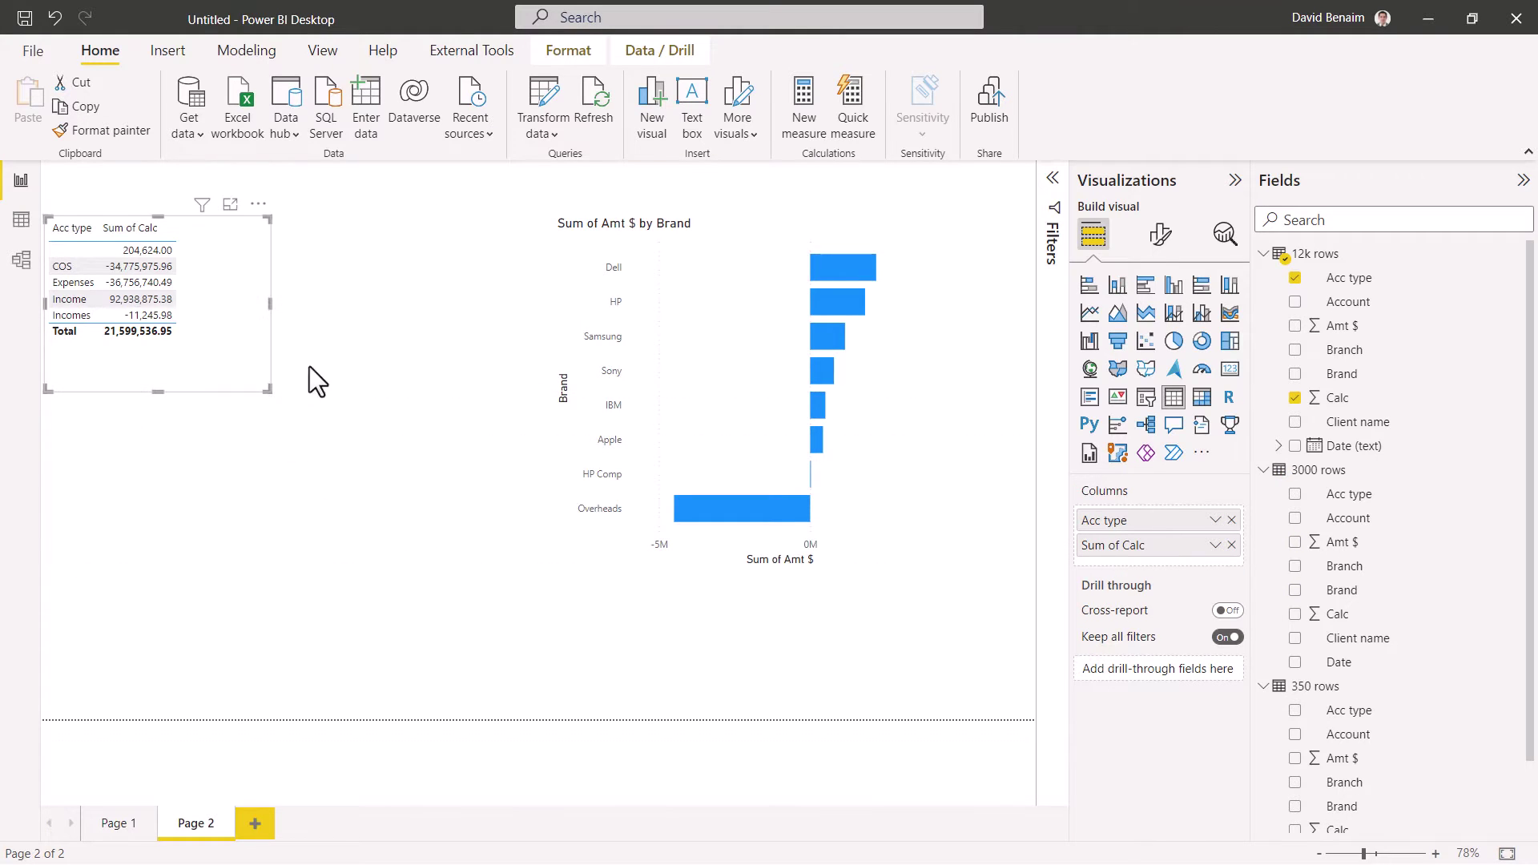
click(409, 372)
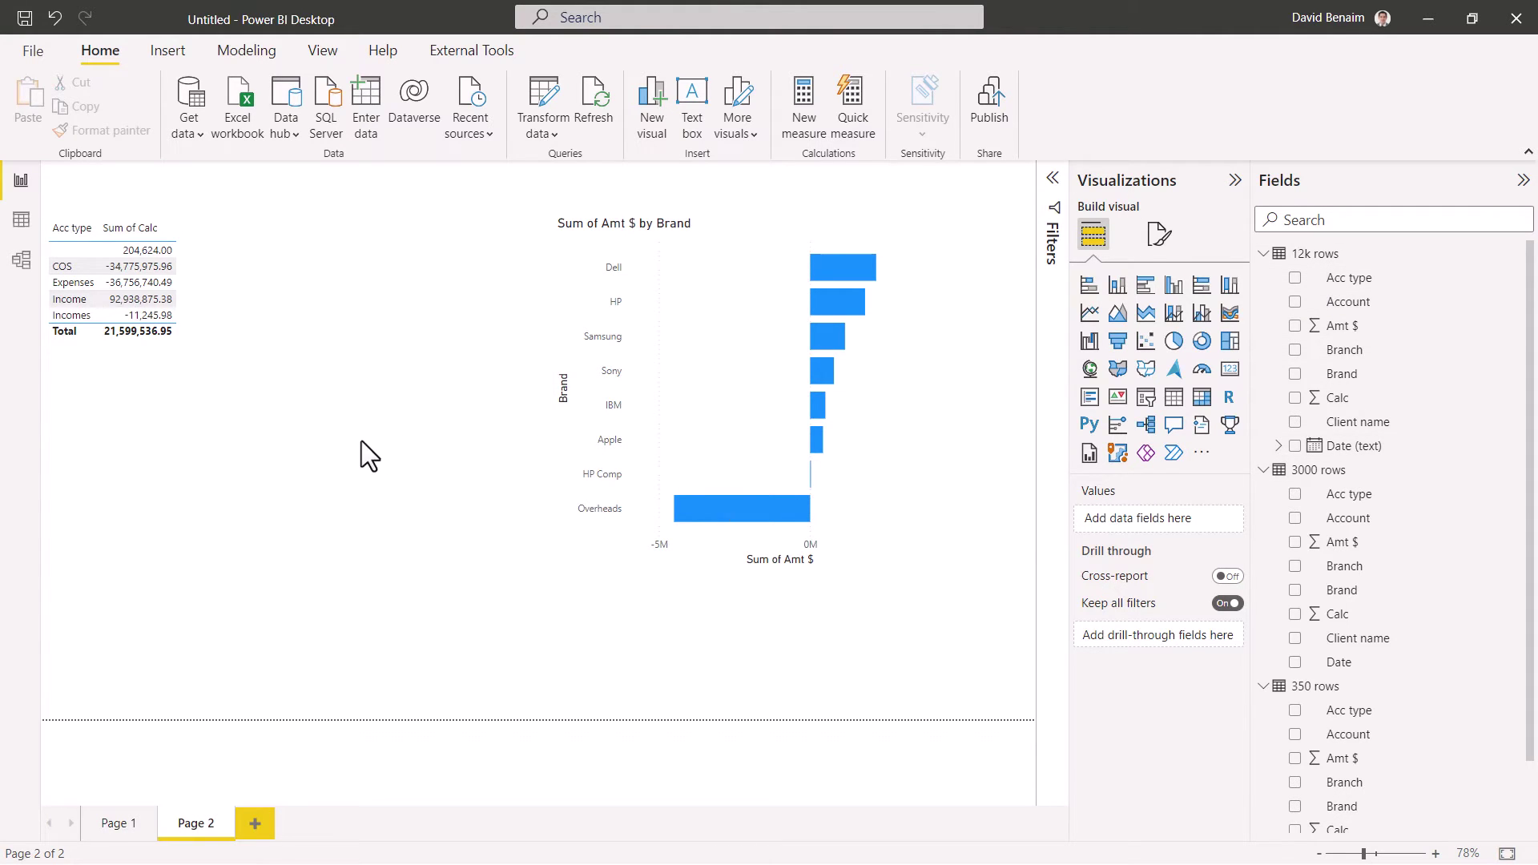
Step: Switch to Excel and copy the remaining filled TEXTJOIN row blocks in W40:W53 of the 12k rows sheet
key(alt+Tab)
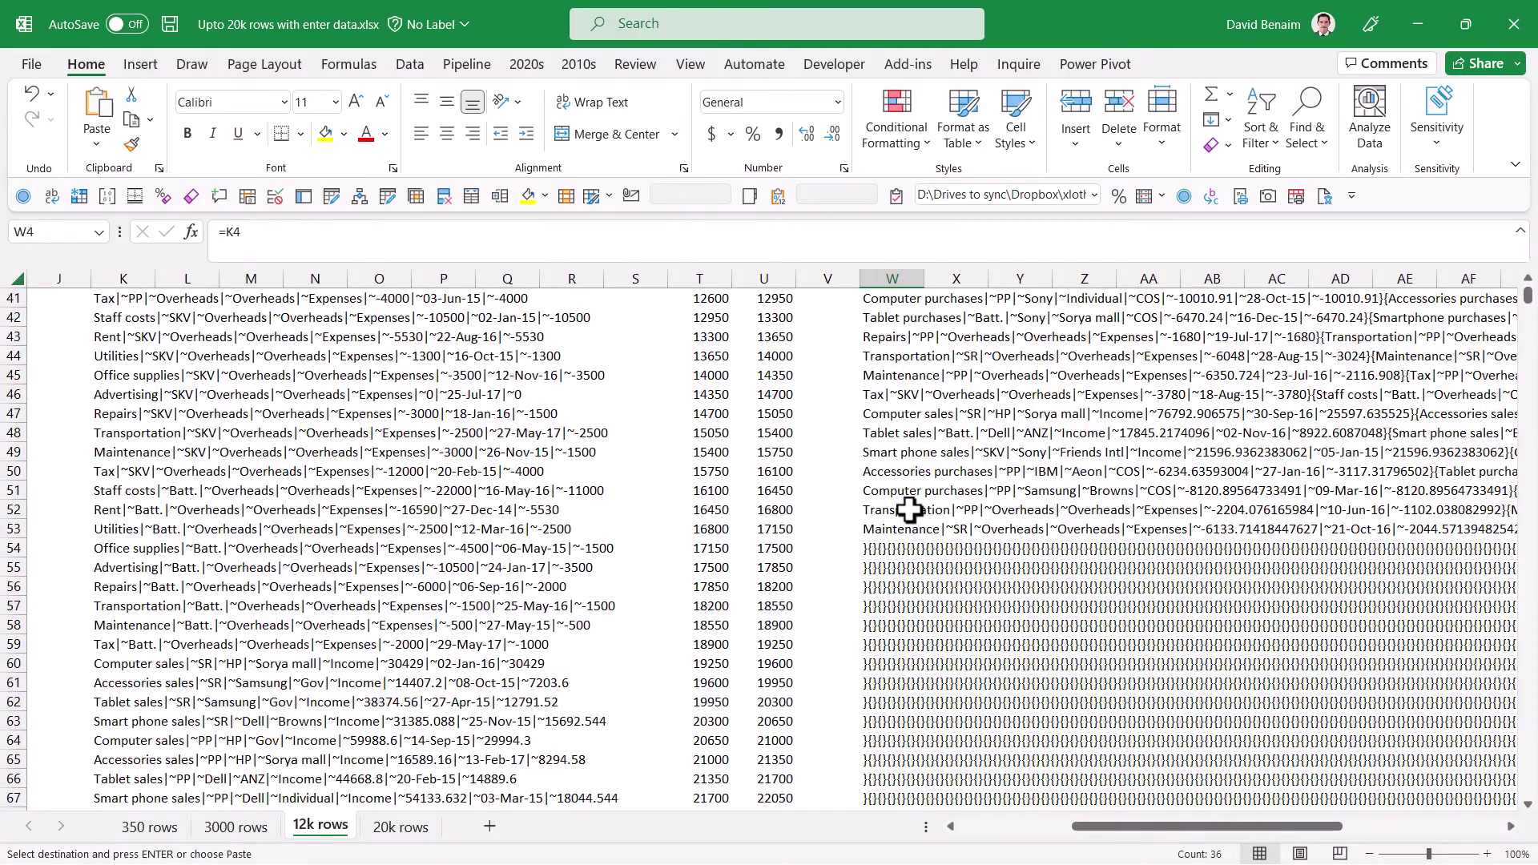
scroll(910, 508, up, 3)
drag(892, 474, 893, 721)
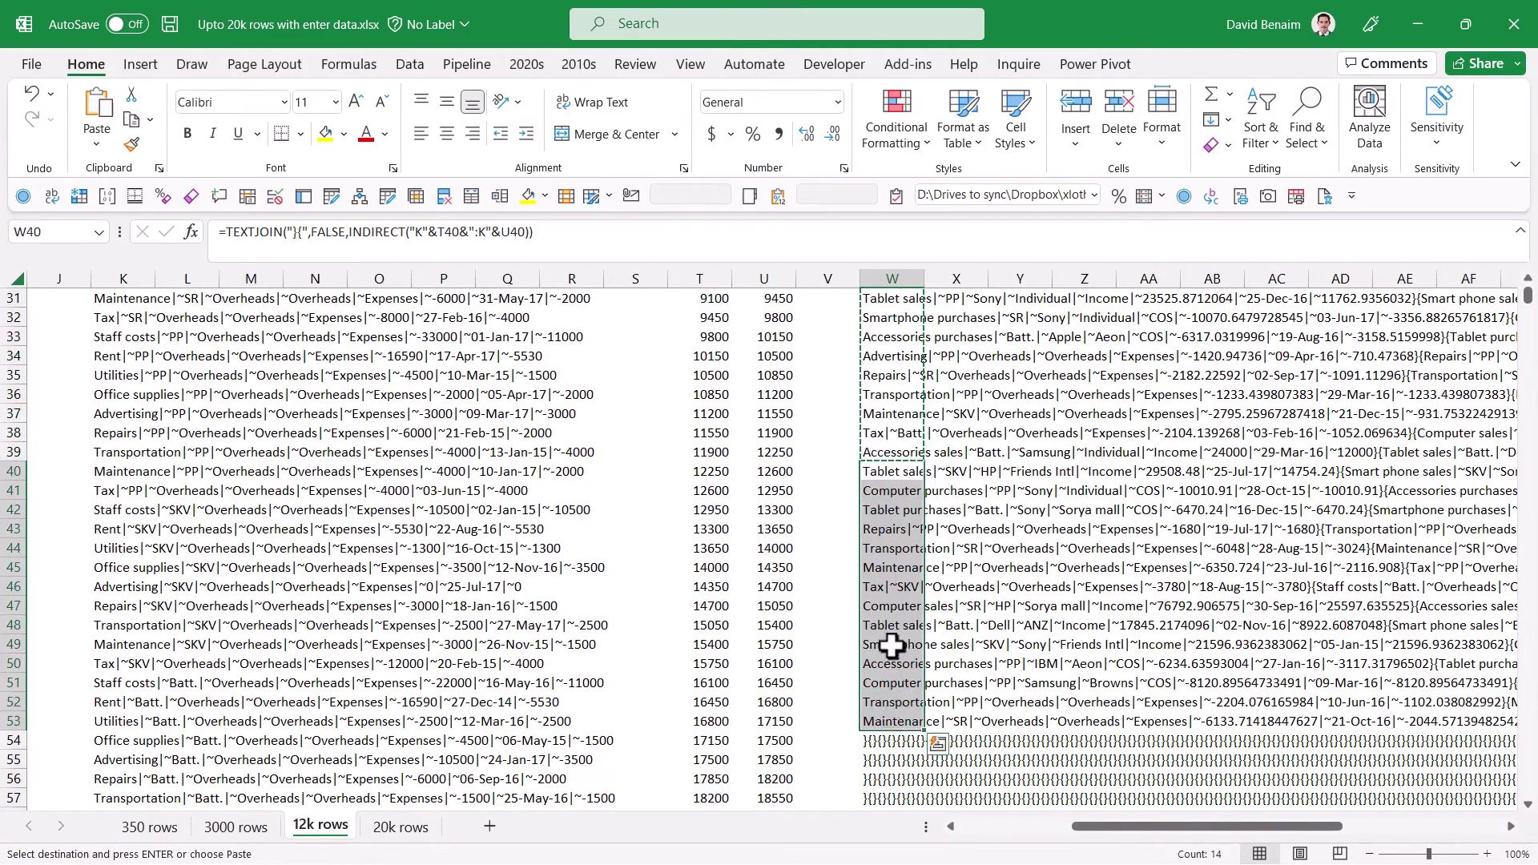
right_click(884, 491)
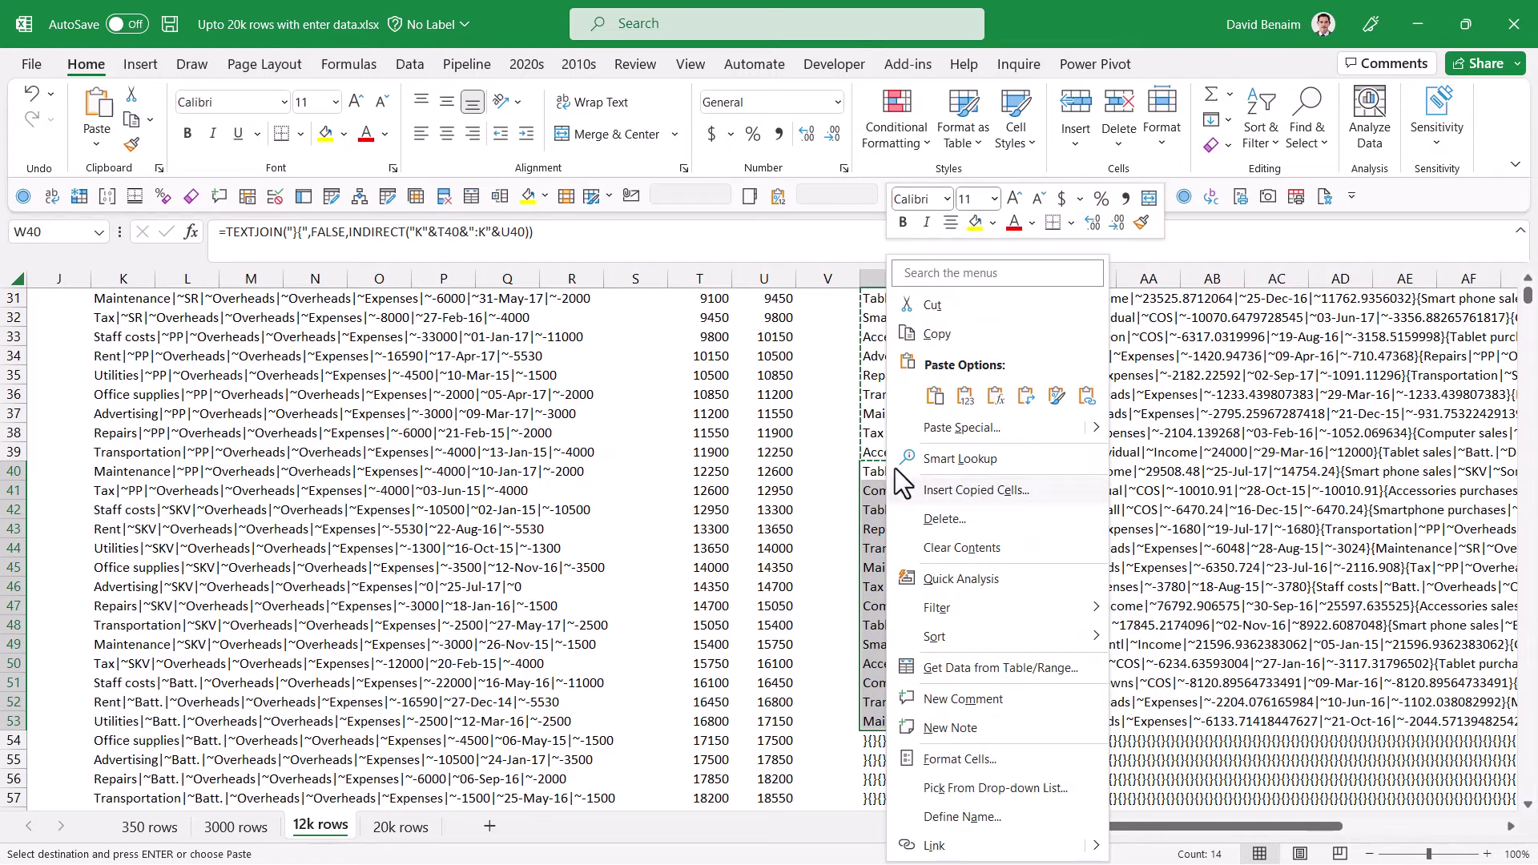
click(931, 331)
Step: In Power BI, create an Enter data table named After 12k rows from the copied blocks without promoted headers, and open it in Power Query
key(alt+Tab)
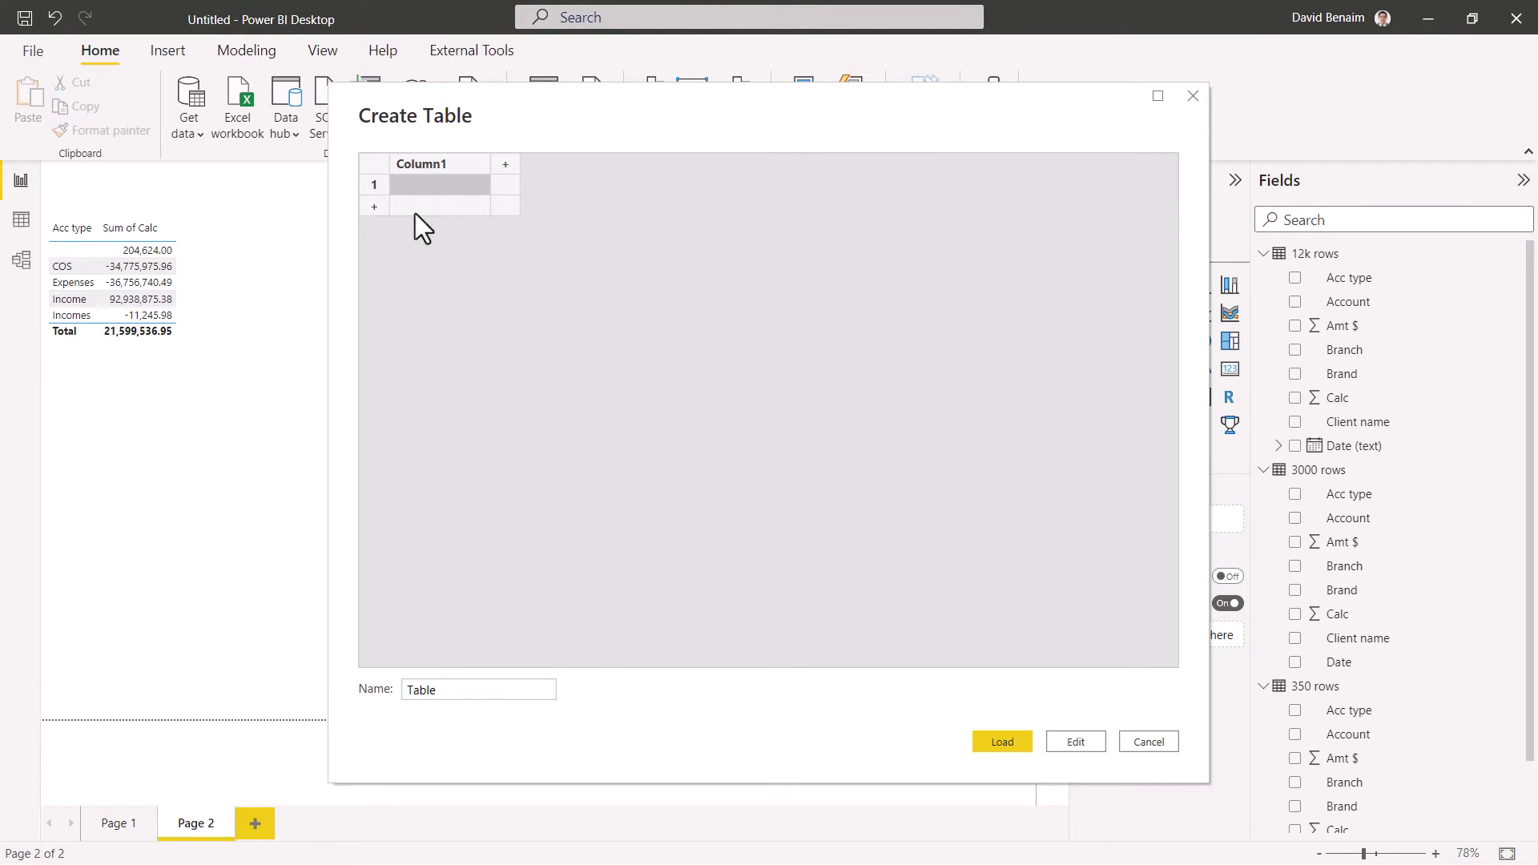
right_click(421, 186)
click(482, 240)
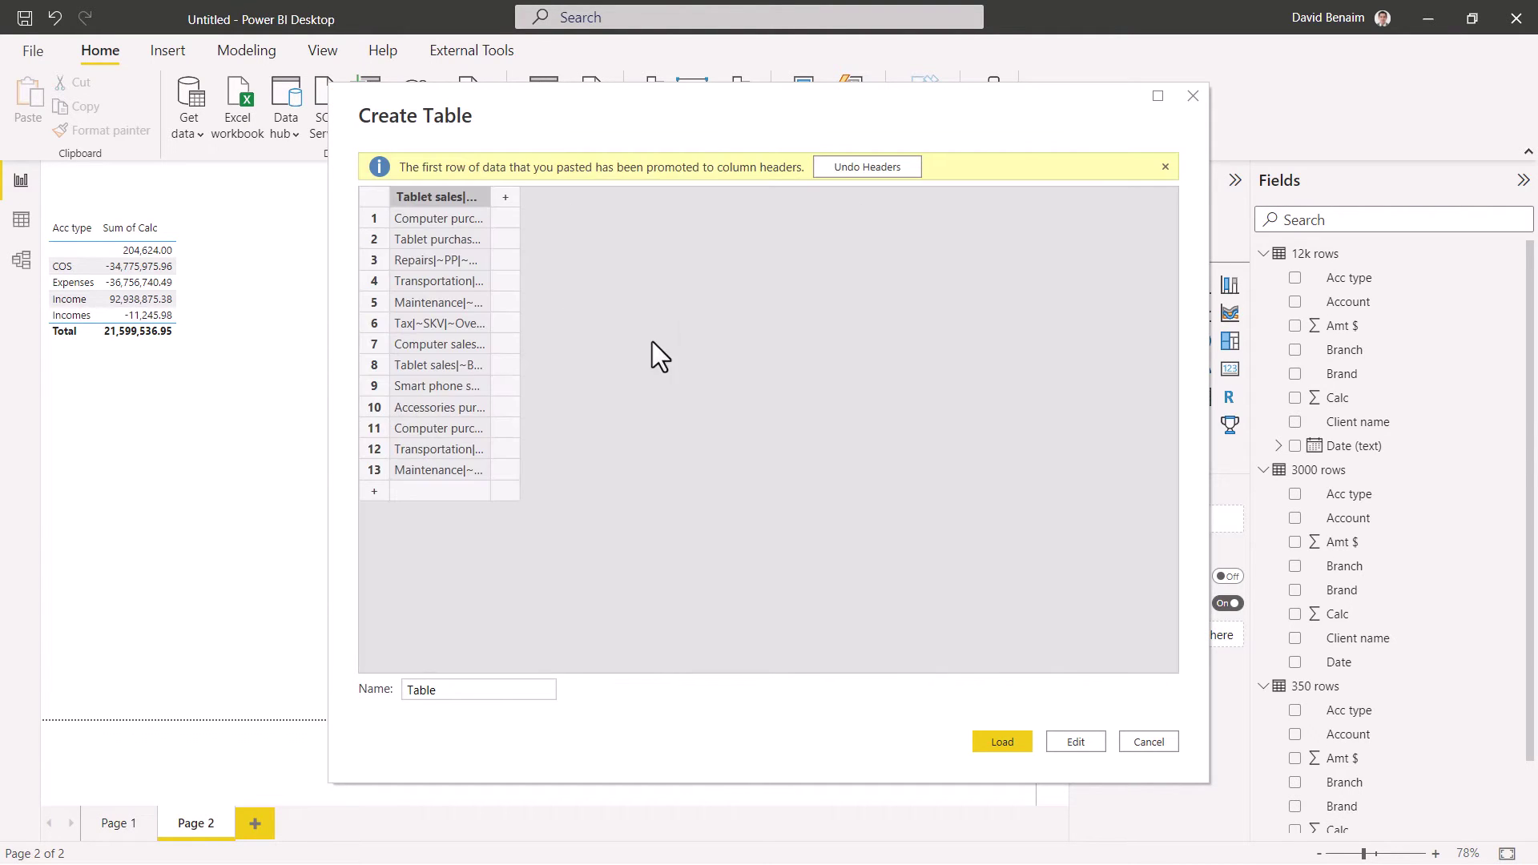
click(880, 170)
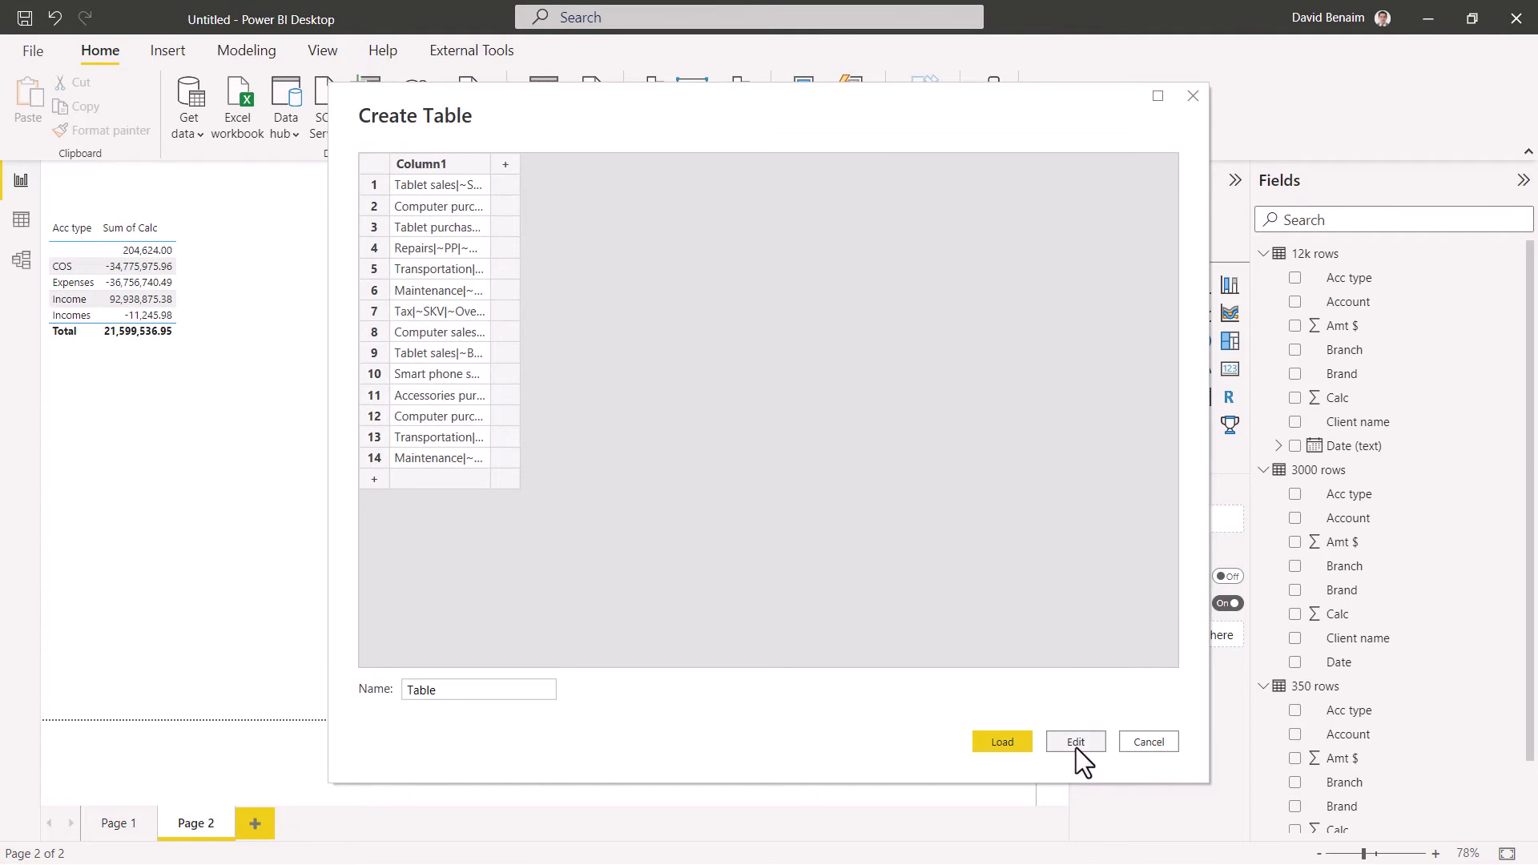
double_click(437, 688)
click(1057, 733)
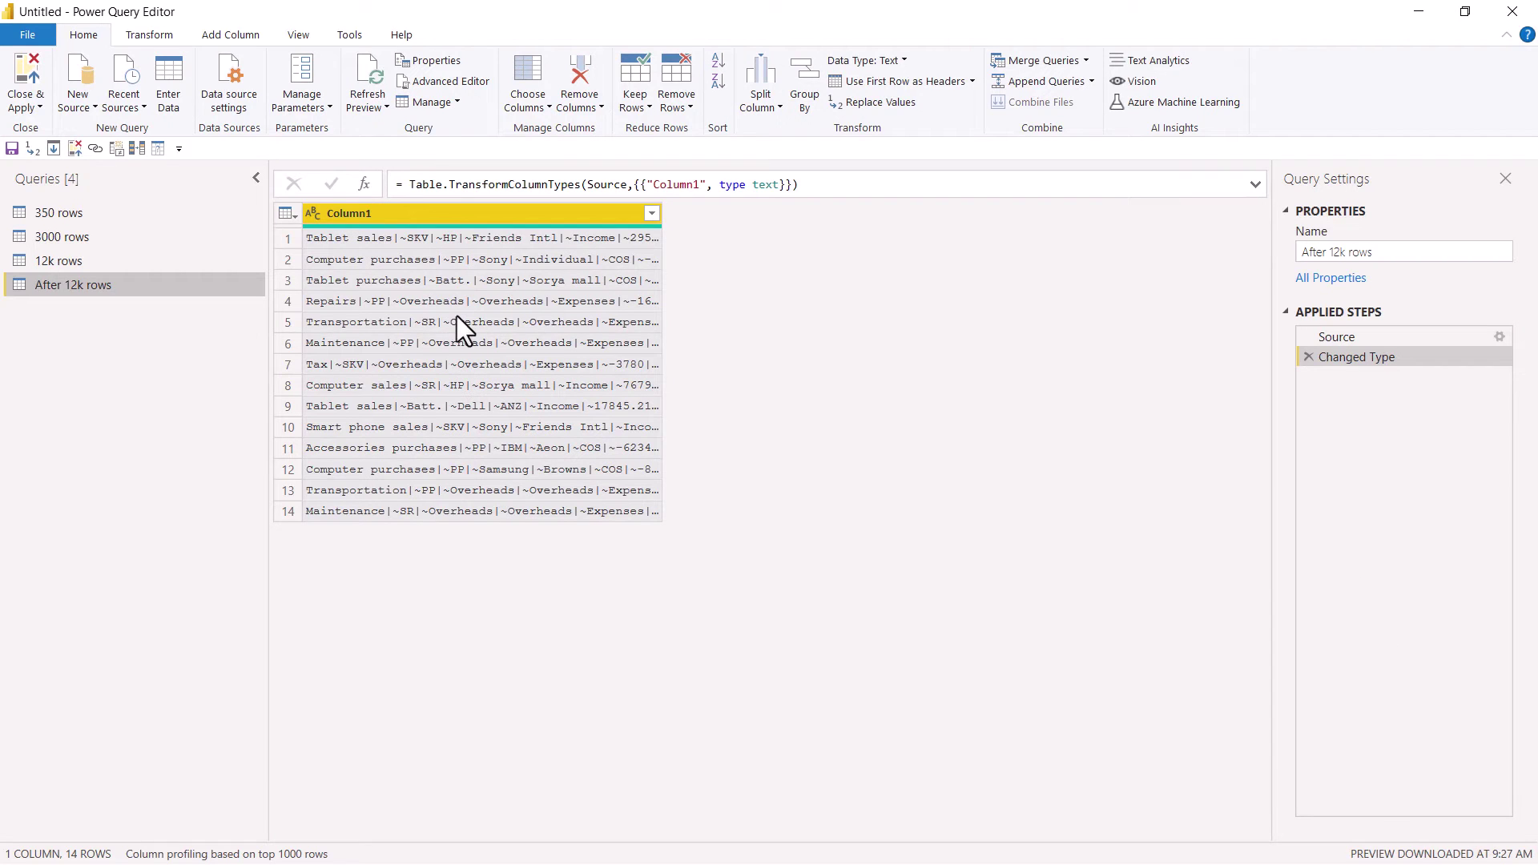
Step: Split Column1 of After 12k rows into rows at each occurrence of the custom delimiter }{
click(765, 108)
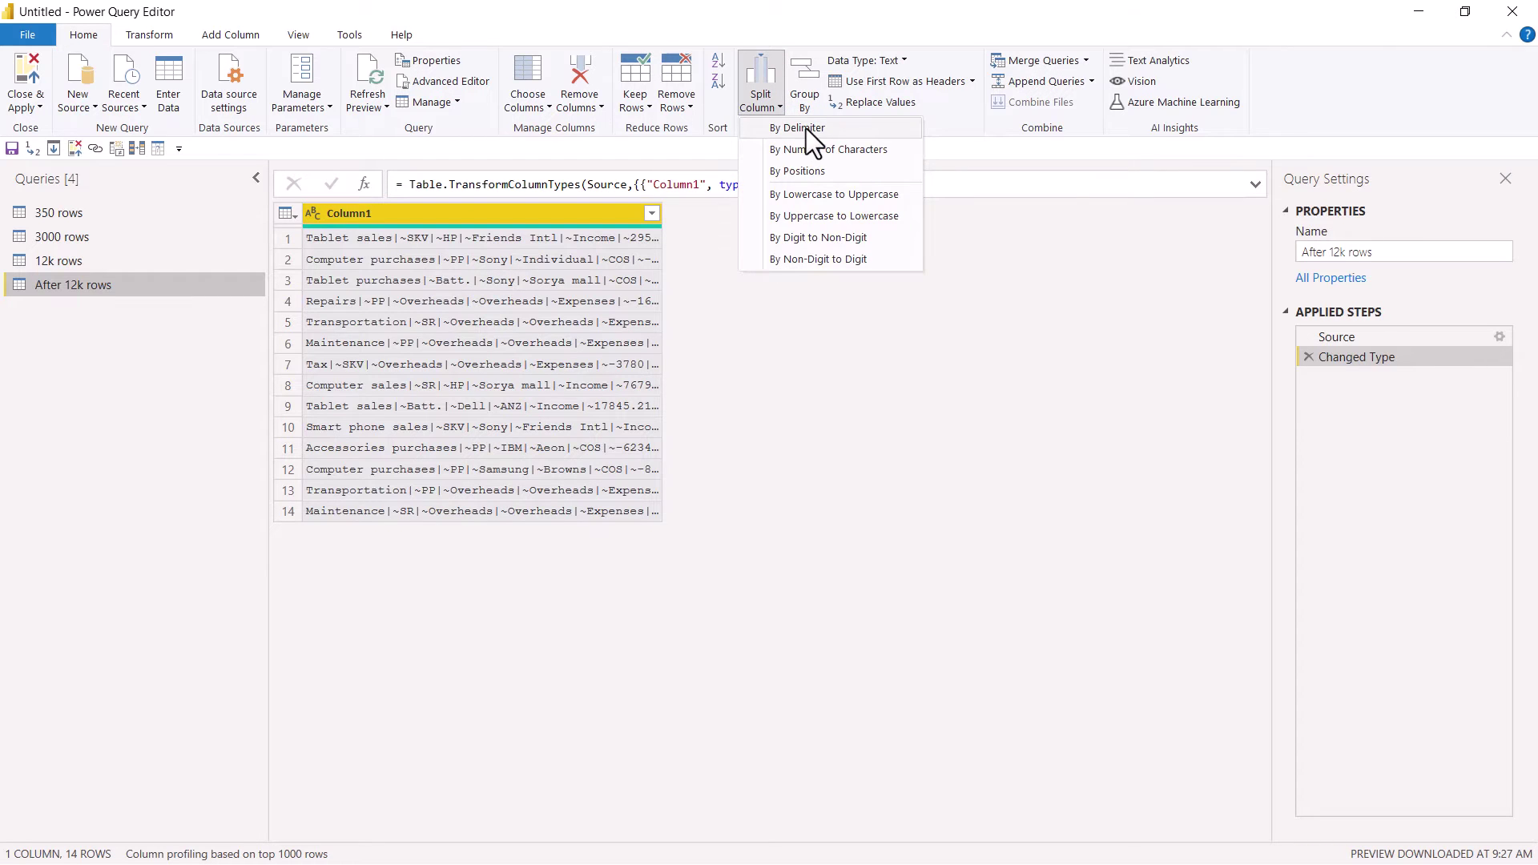
click(806, 129)
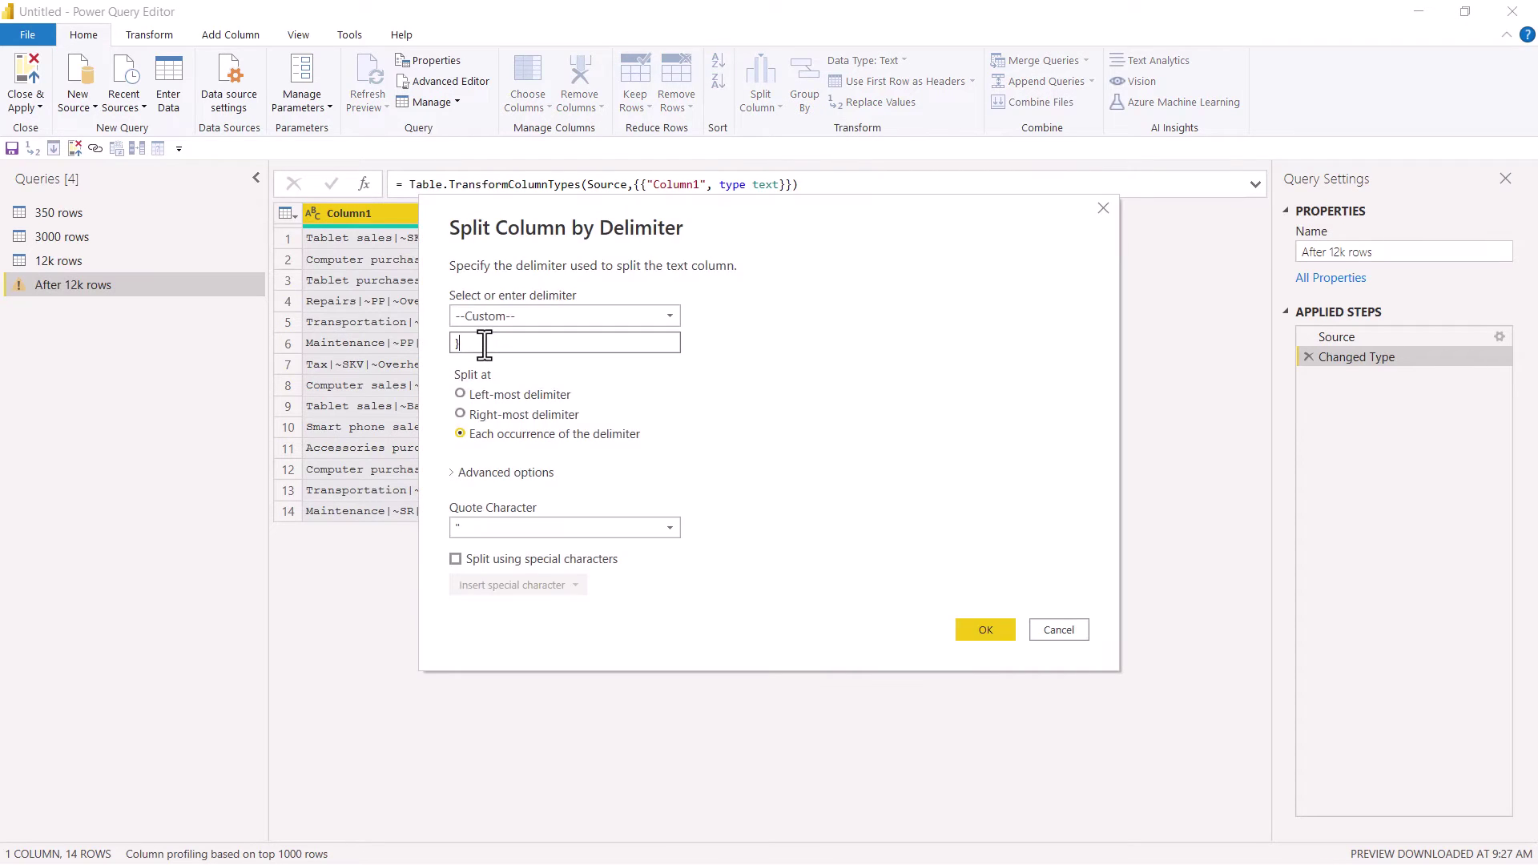
click(481, 473)
click(489, 534)
click(985, 693)
Step: Split Column1 of After 12k rows into columns at each occurrence of the custom delimiter |~
click(761, 95)
click(708, 280)
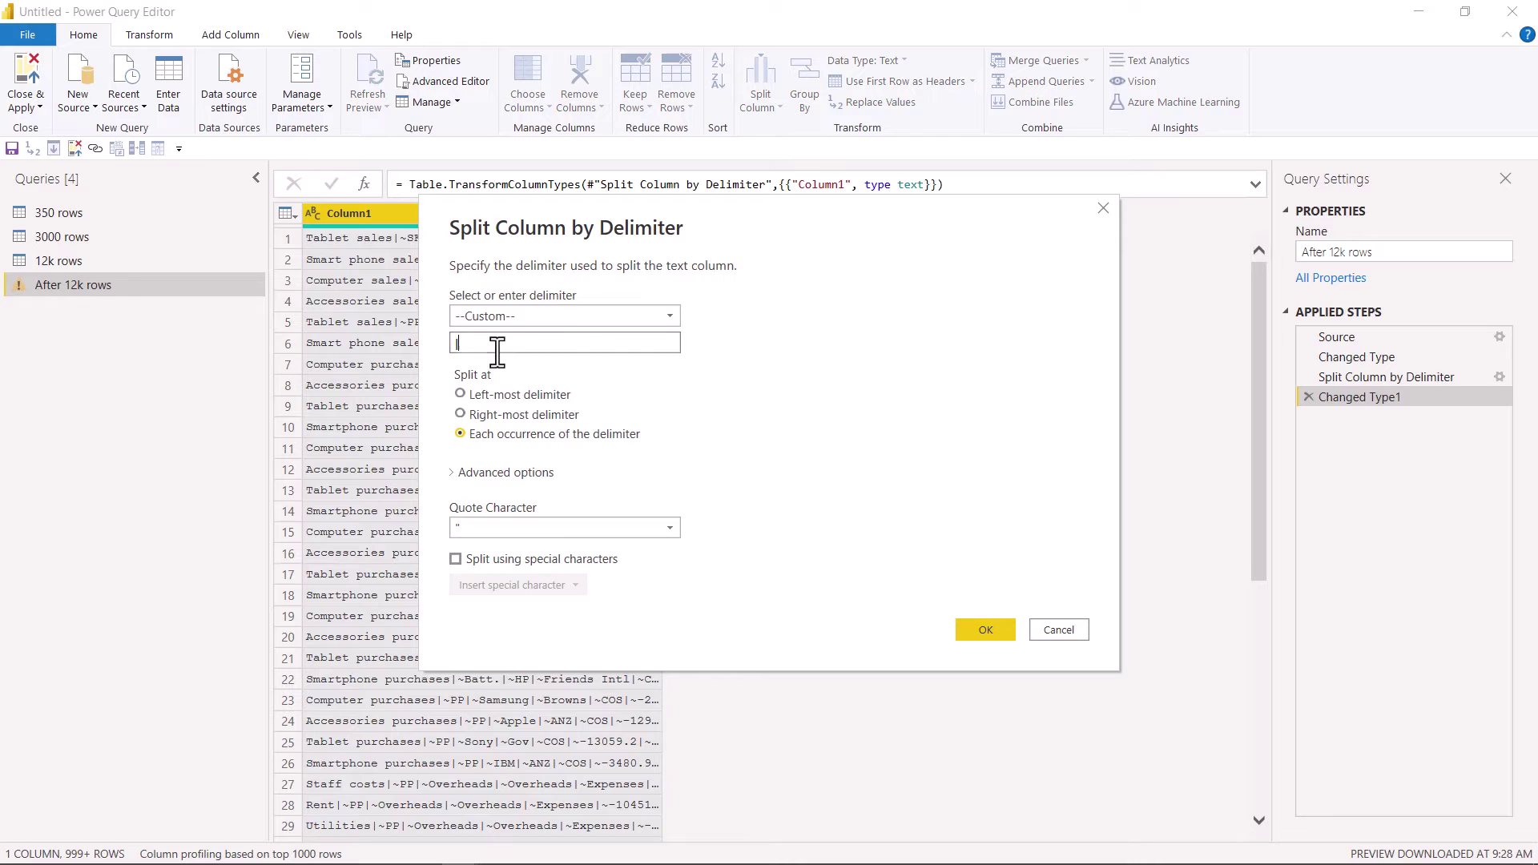
click(1002, 632)
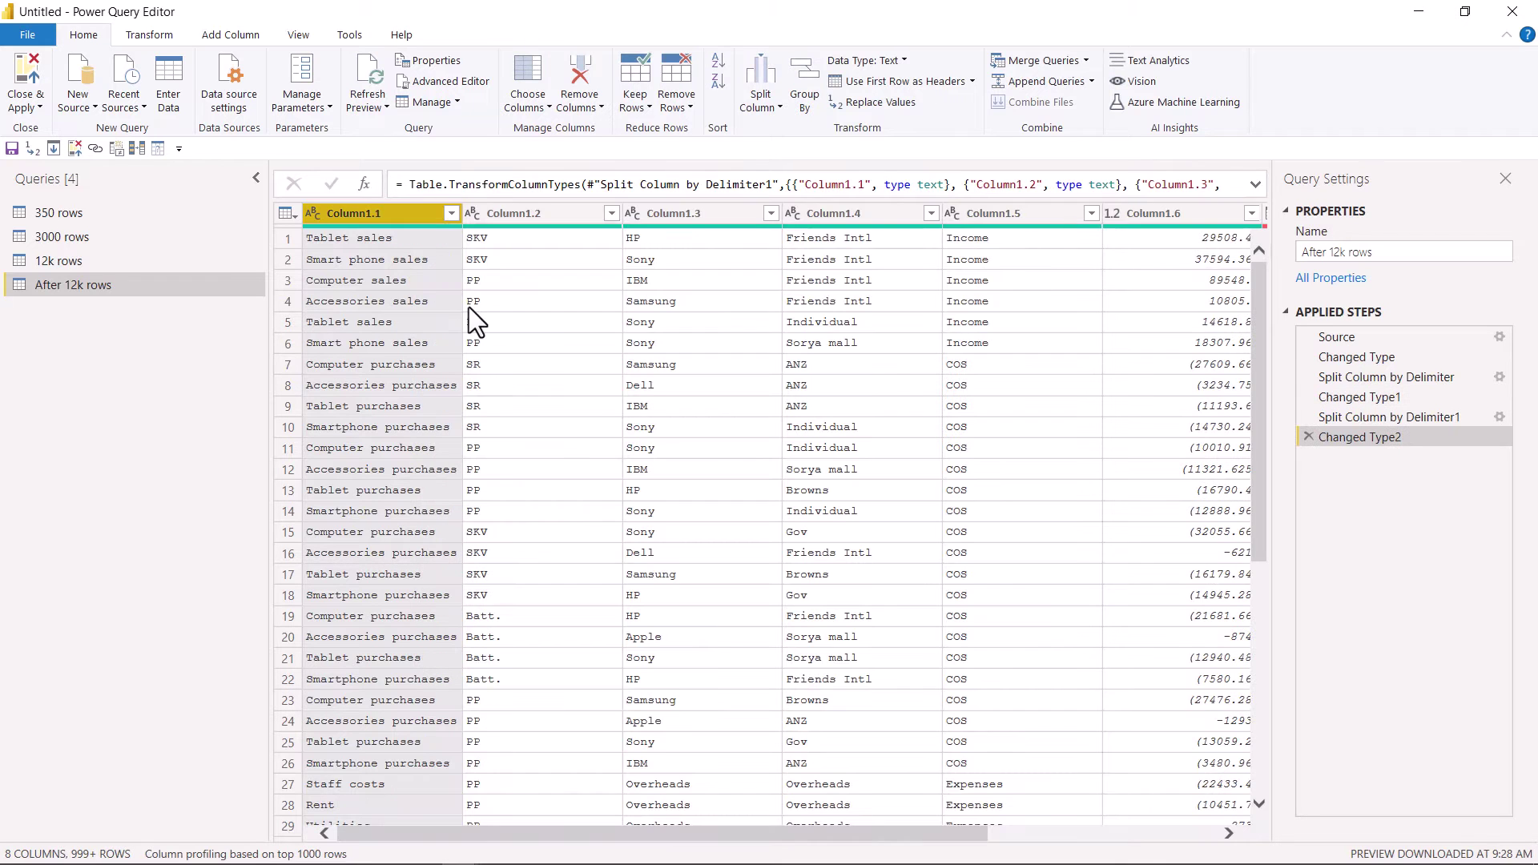
Step: Extract the applied steps of the 12k rows query that precede Changed Type2 into a new query named 12k staging
drag(753, 834, 480, 727)
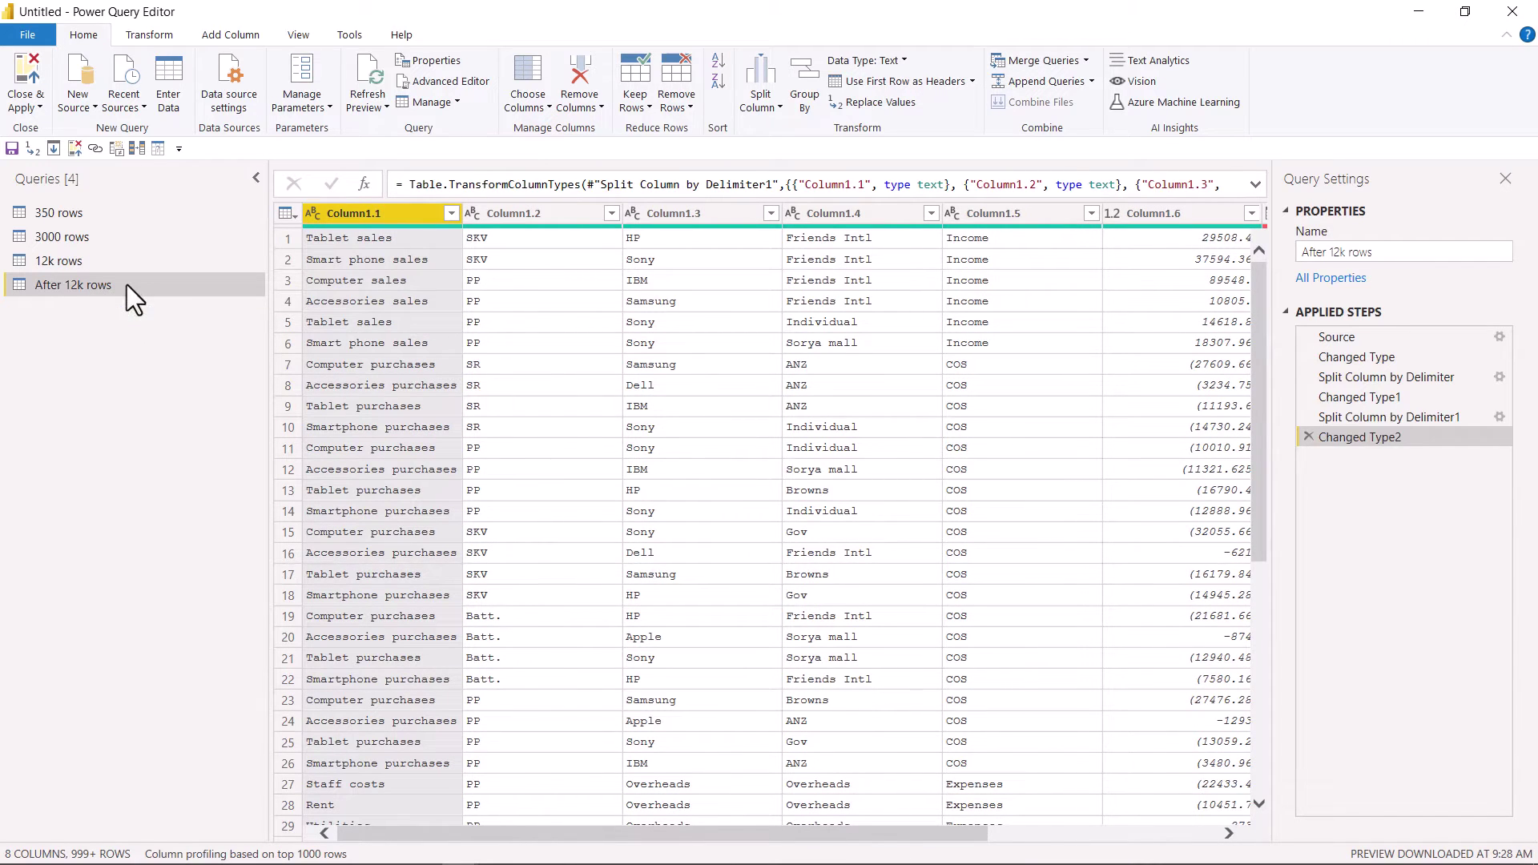
click(104, 267)
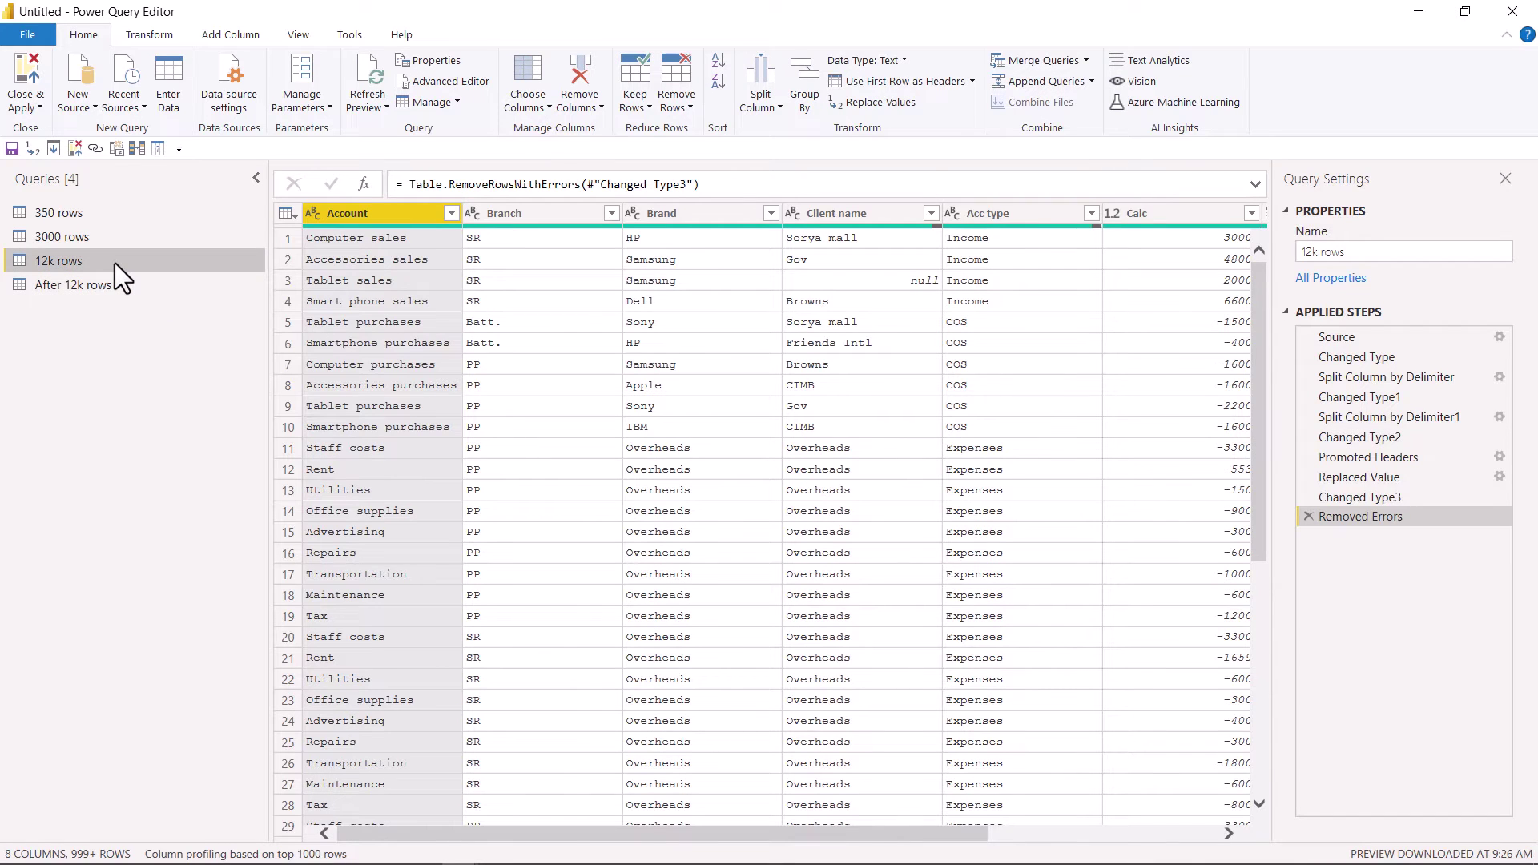
click(1405, 417)
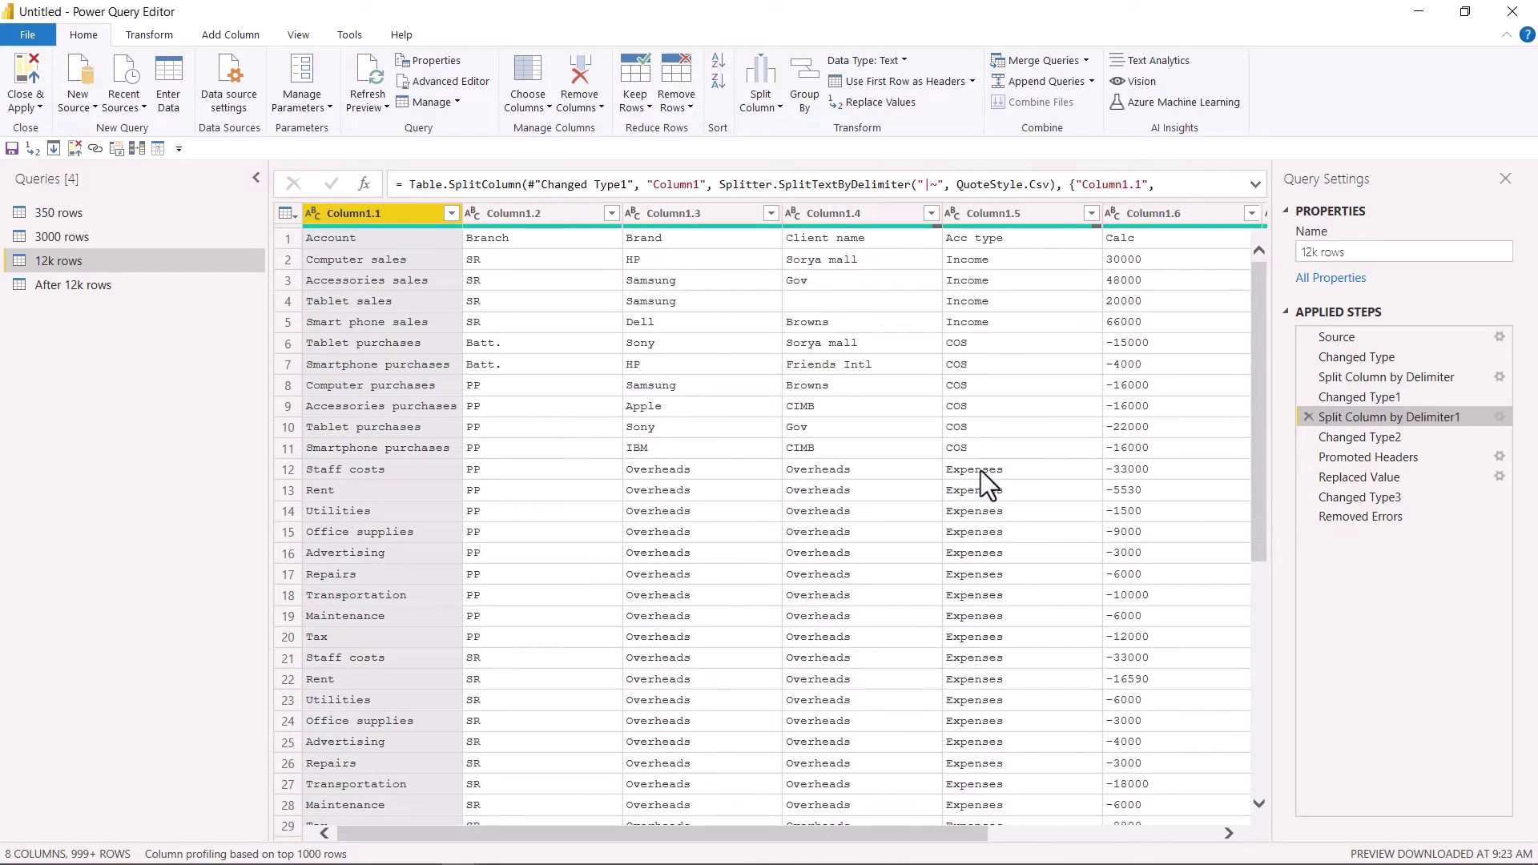
drag(885, 833, 392, 657)
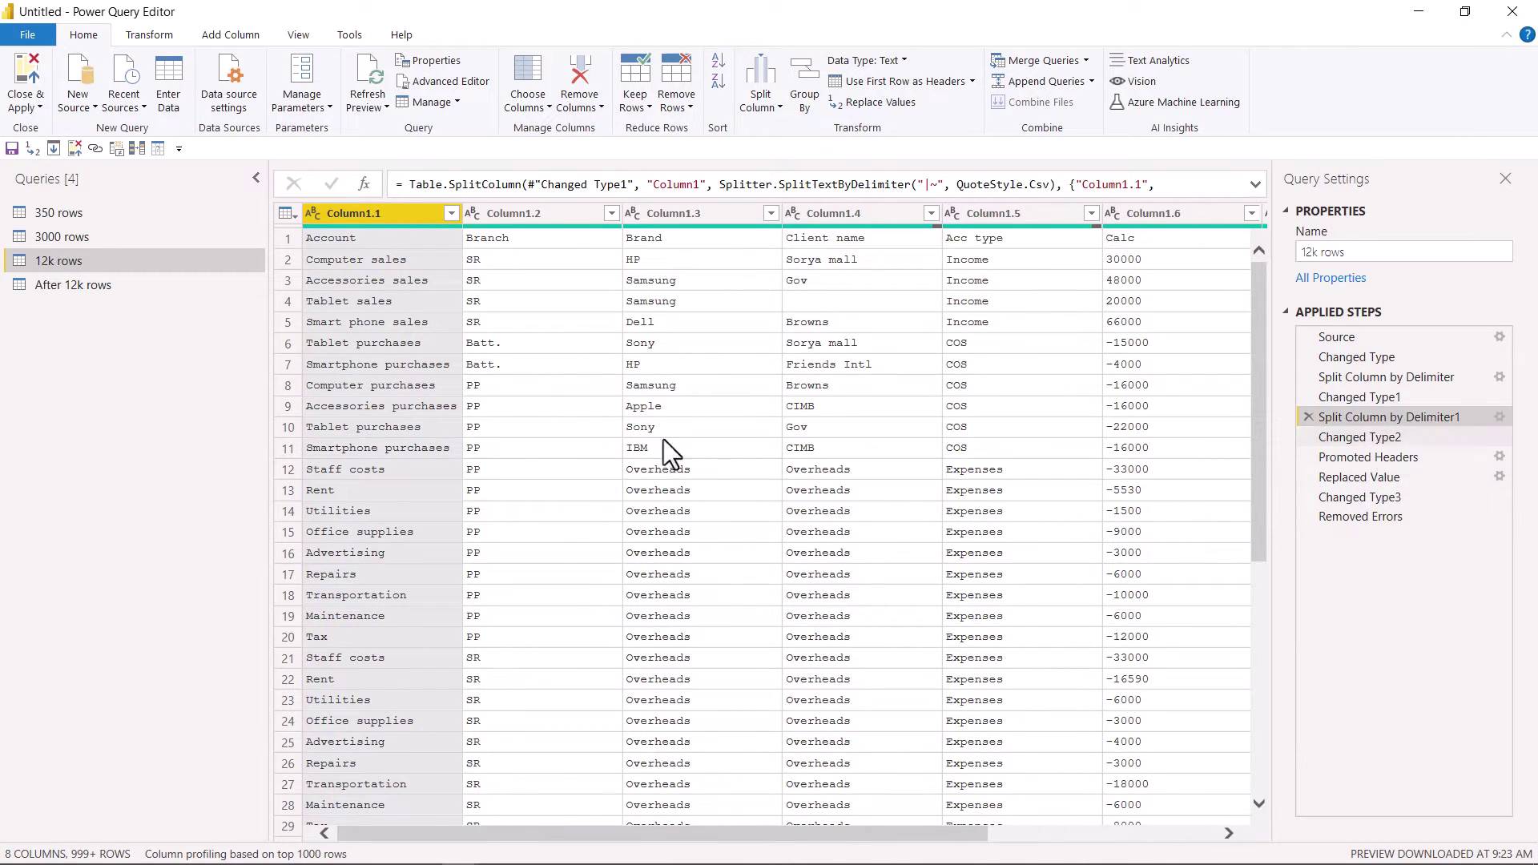
click(1353, 437)
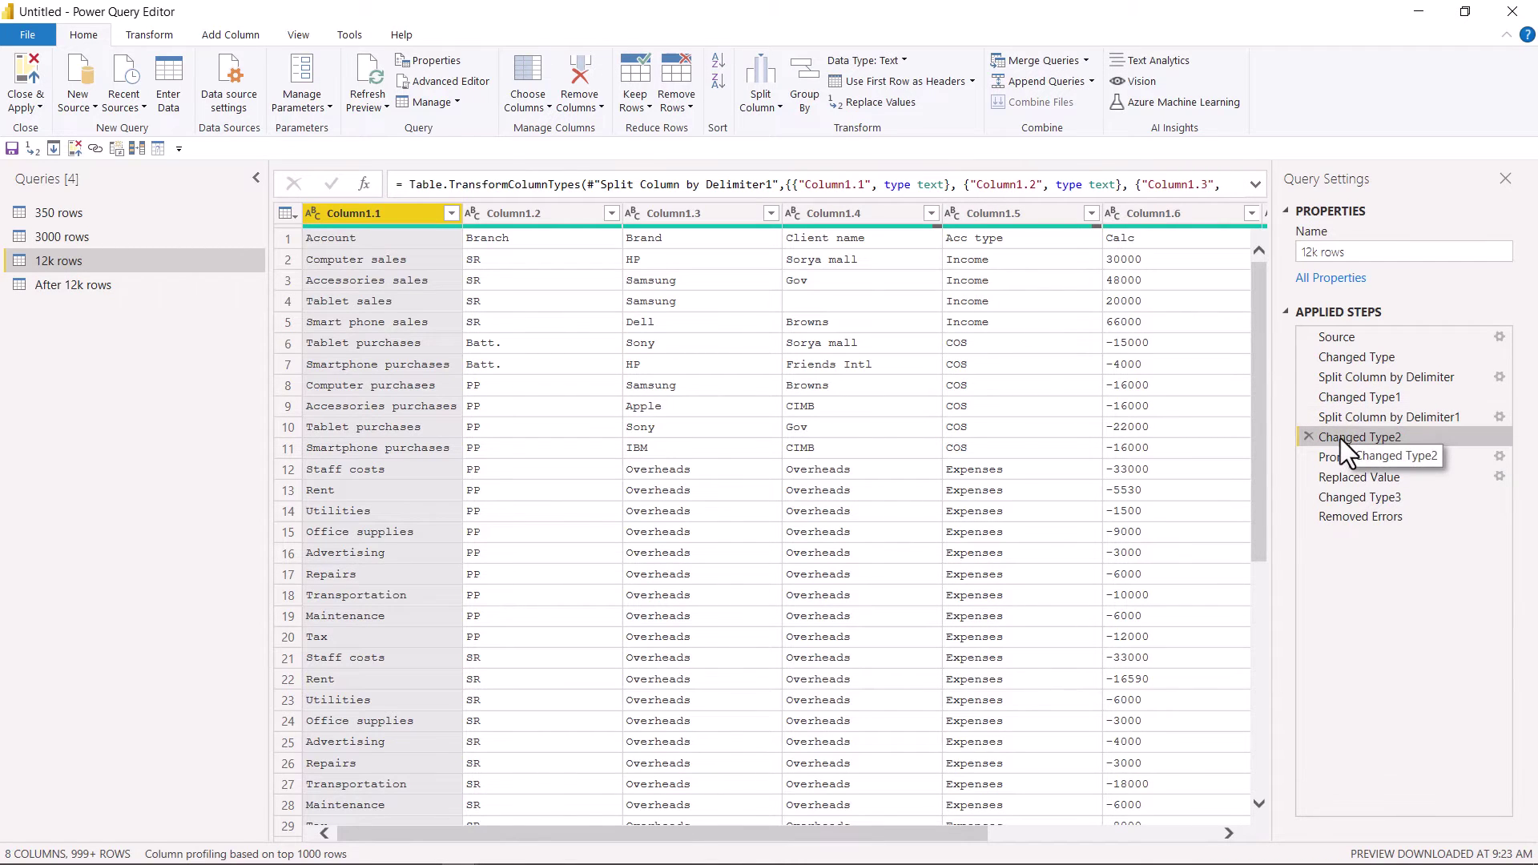
right_click(1348, 451)
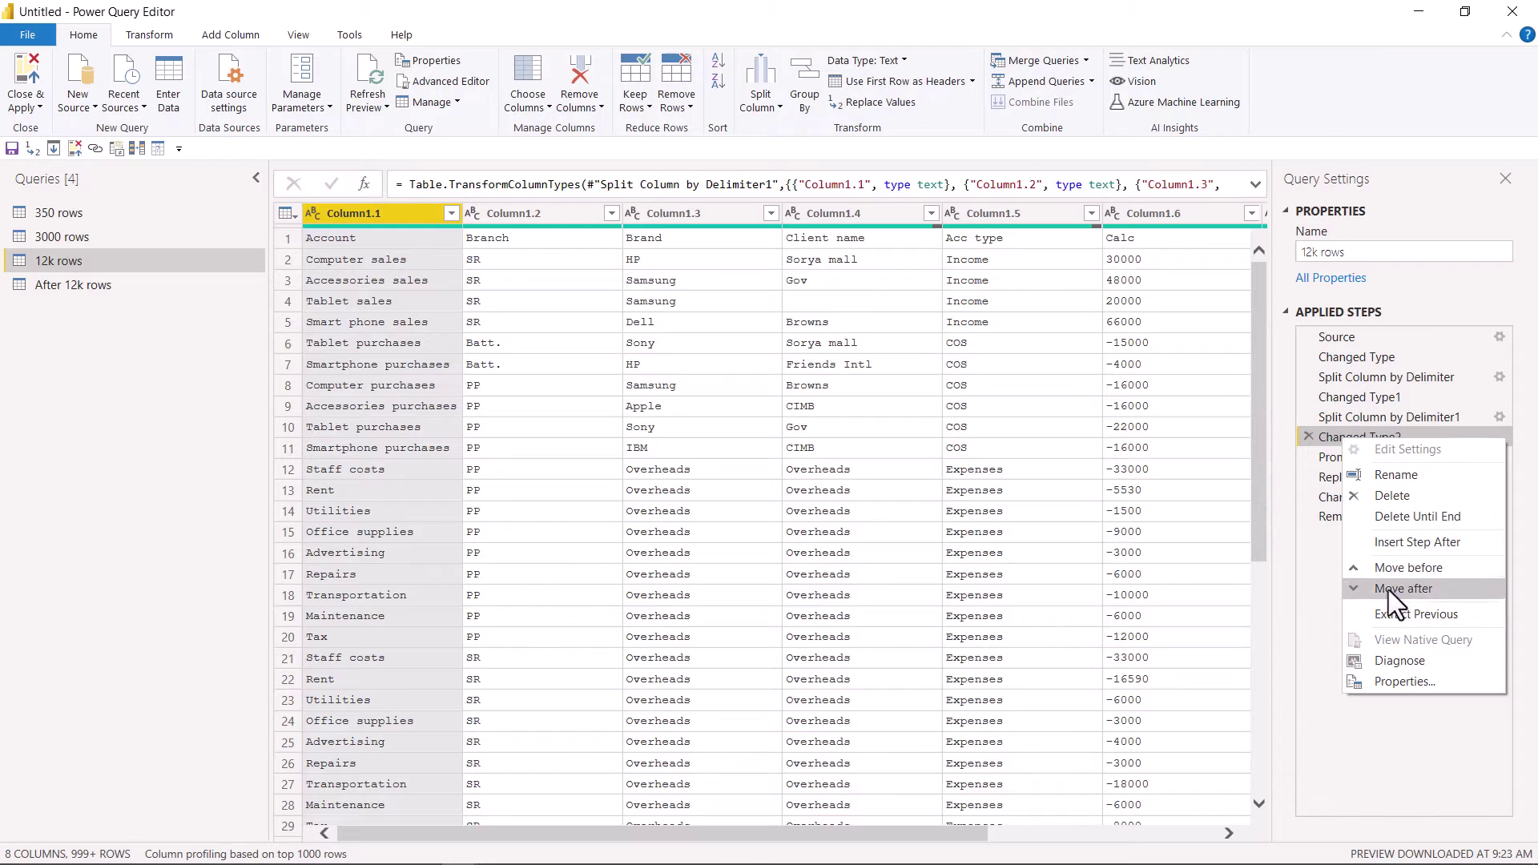
click(1418, 615)
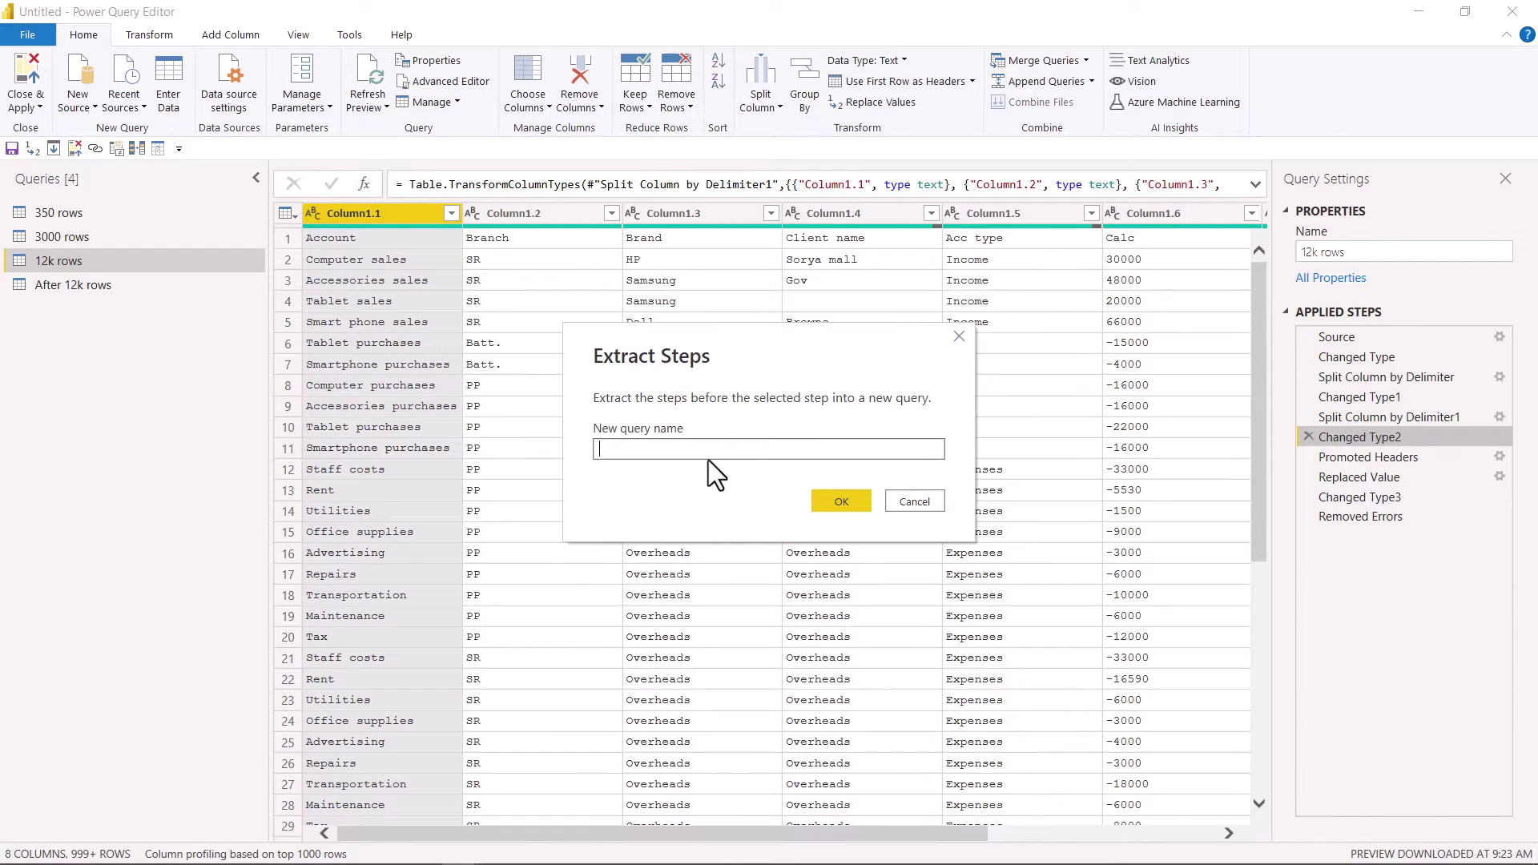
text(12k staging)
click(828, 506)
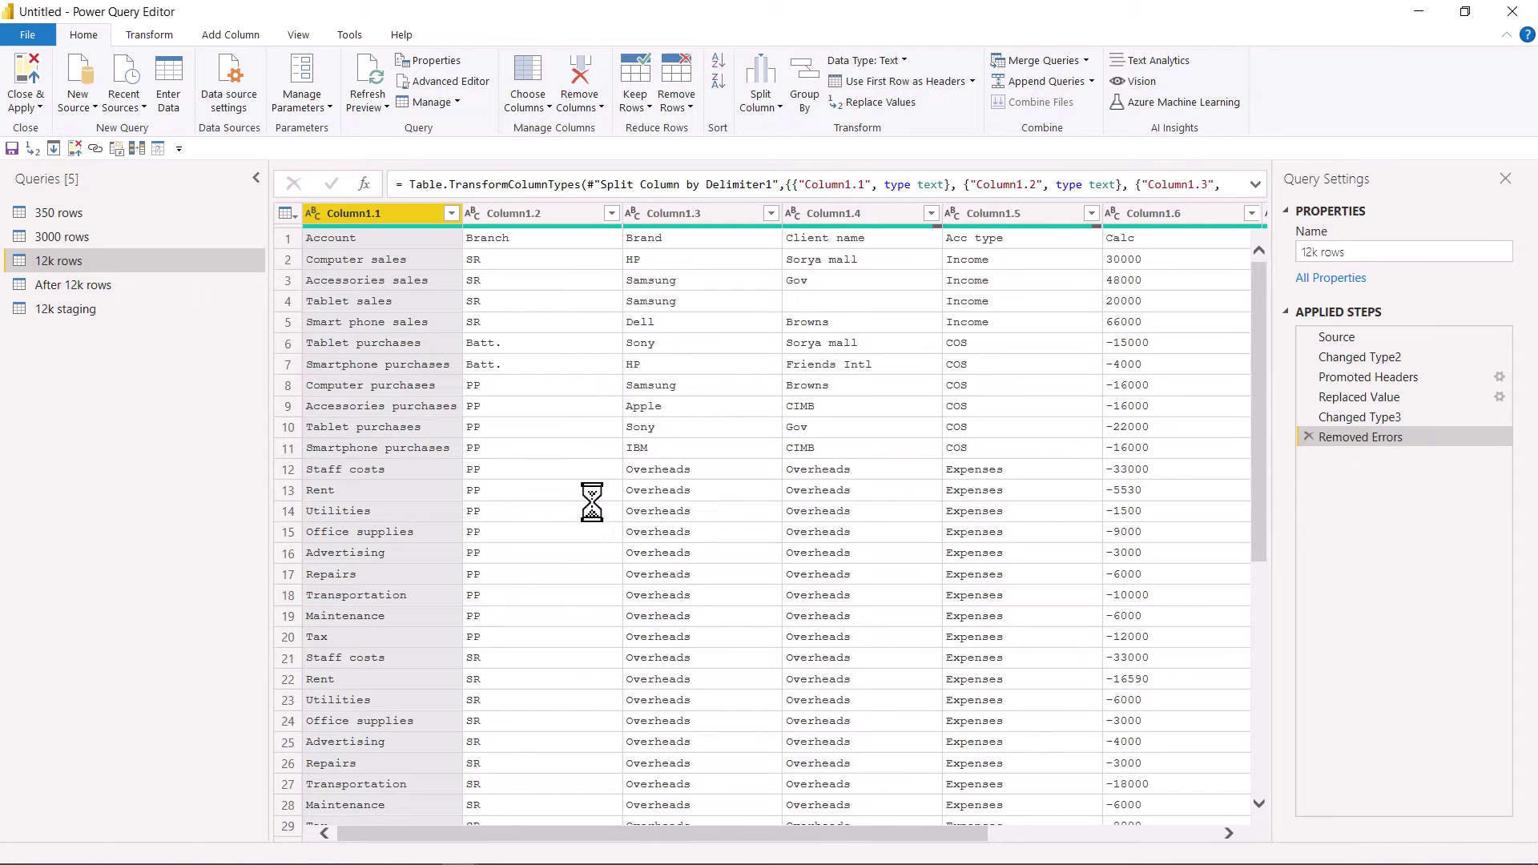
Step: Disable loading into the report for the 12k staging and After 12k rows queries
click(78, 312)
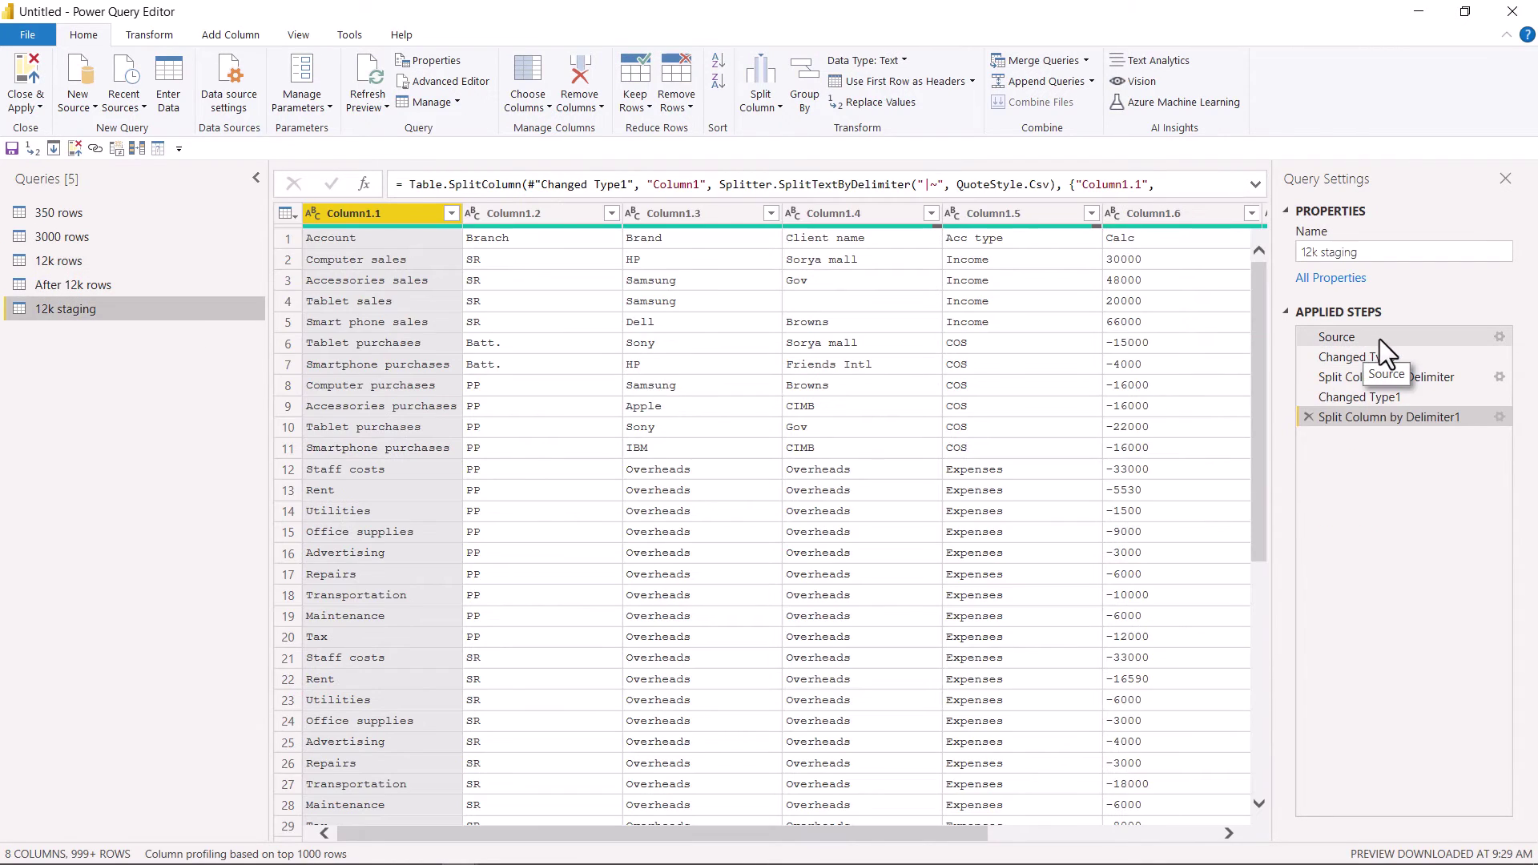
click(160, 262)
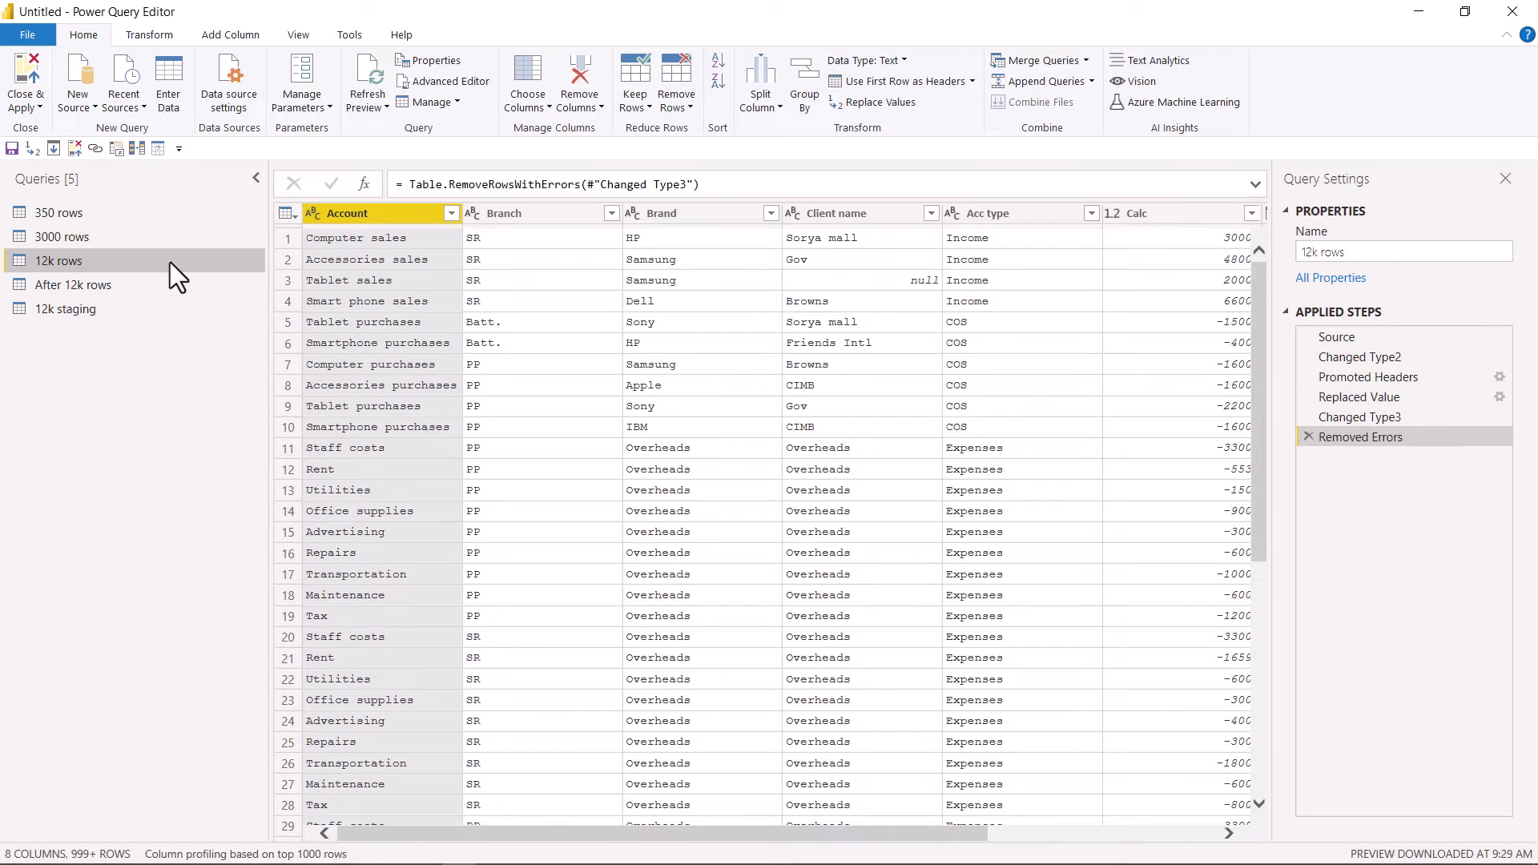
click(115, 315)
right_click(107, 313)
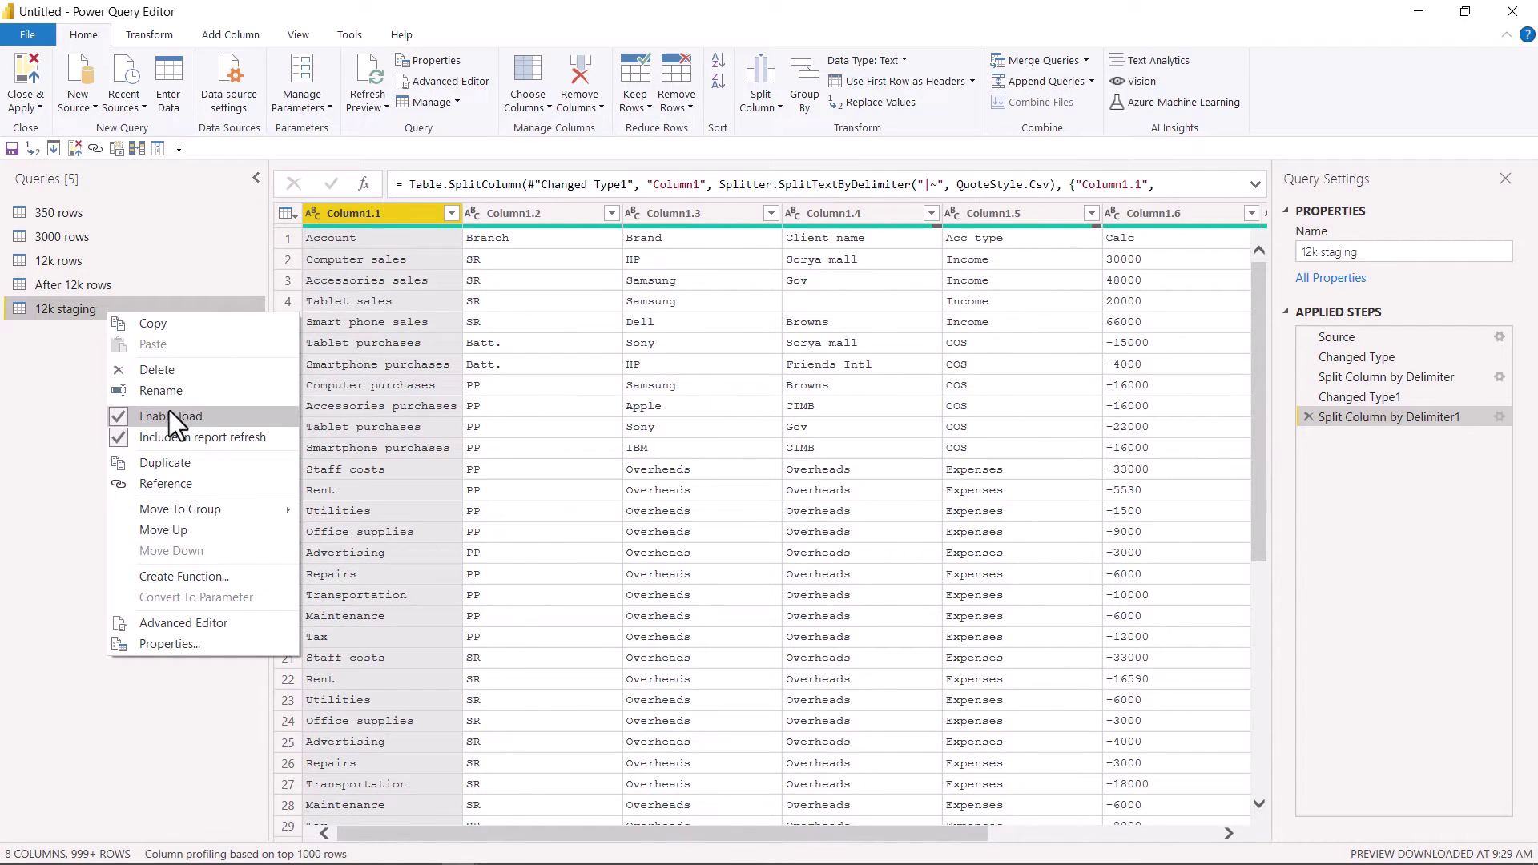
click(170, 410)
right_click(103, 291)
click(169, 392)
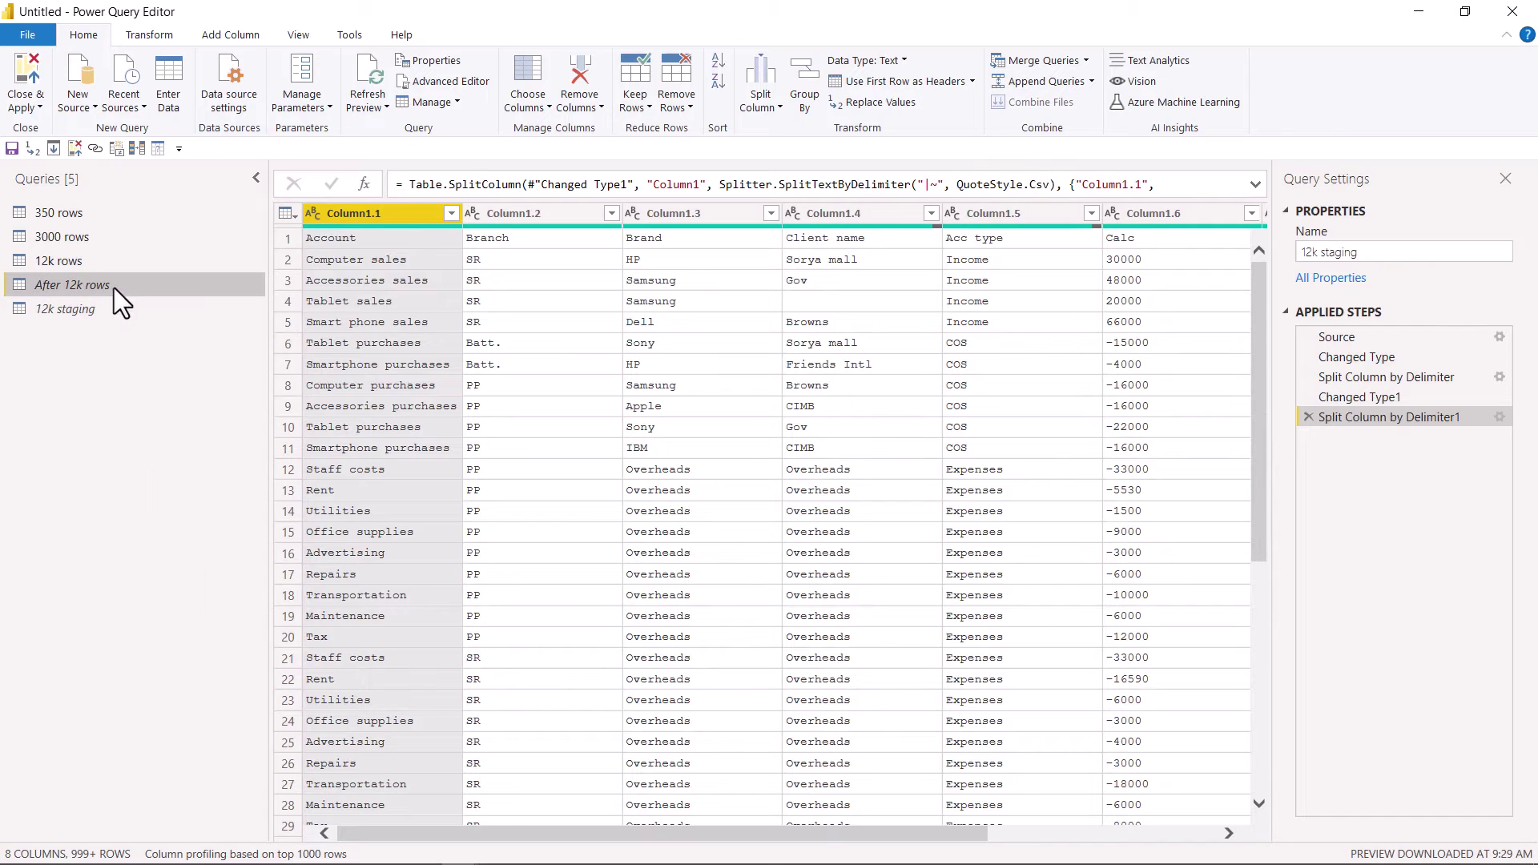
Step: Append After 12k rows to 12k staging as a new query
click(121, 305)
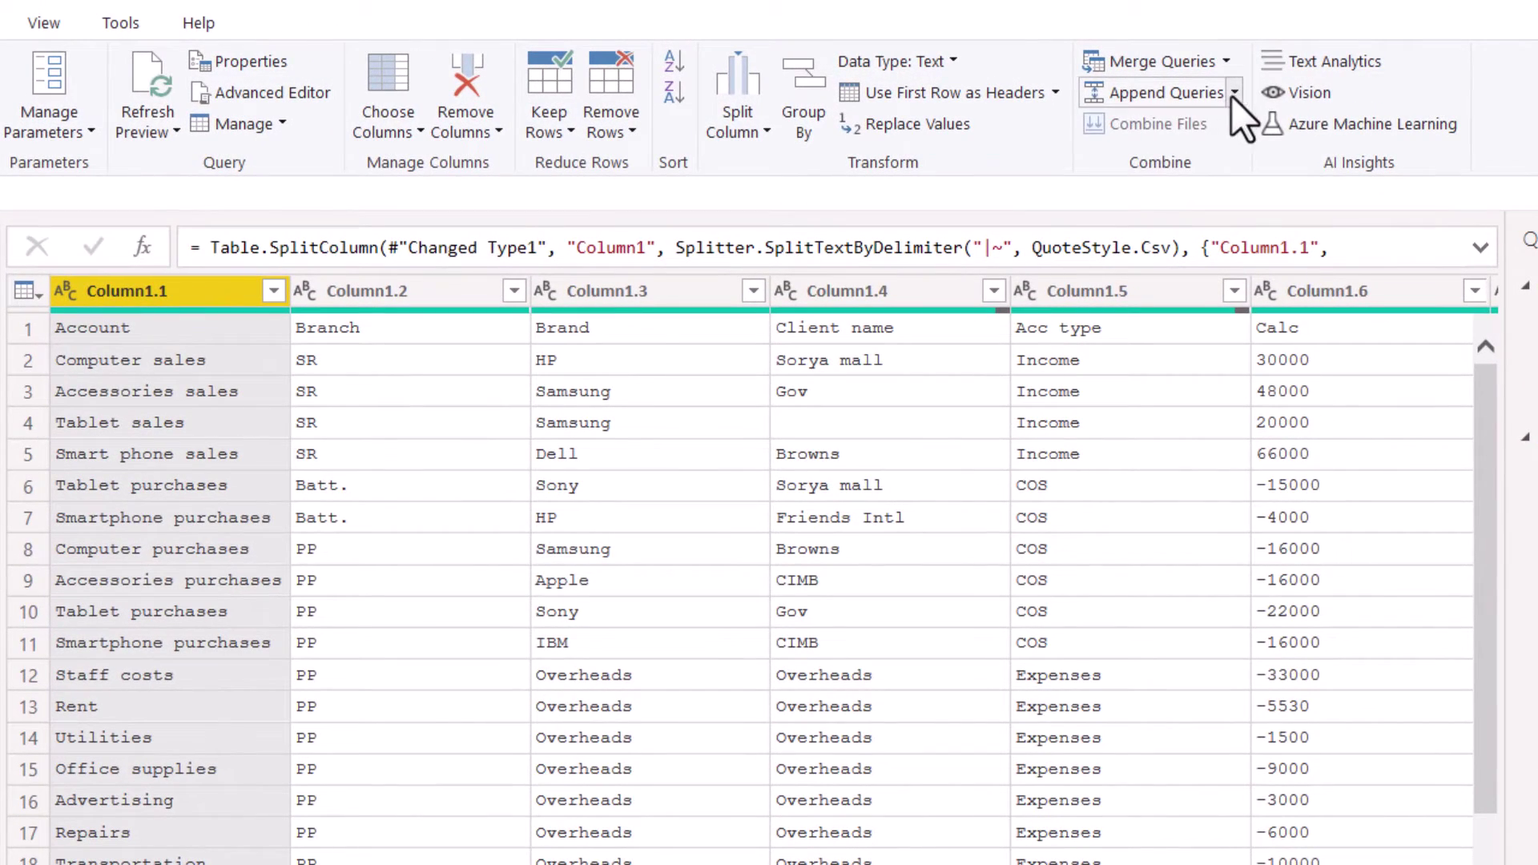
click(1234, 93)
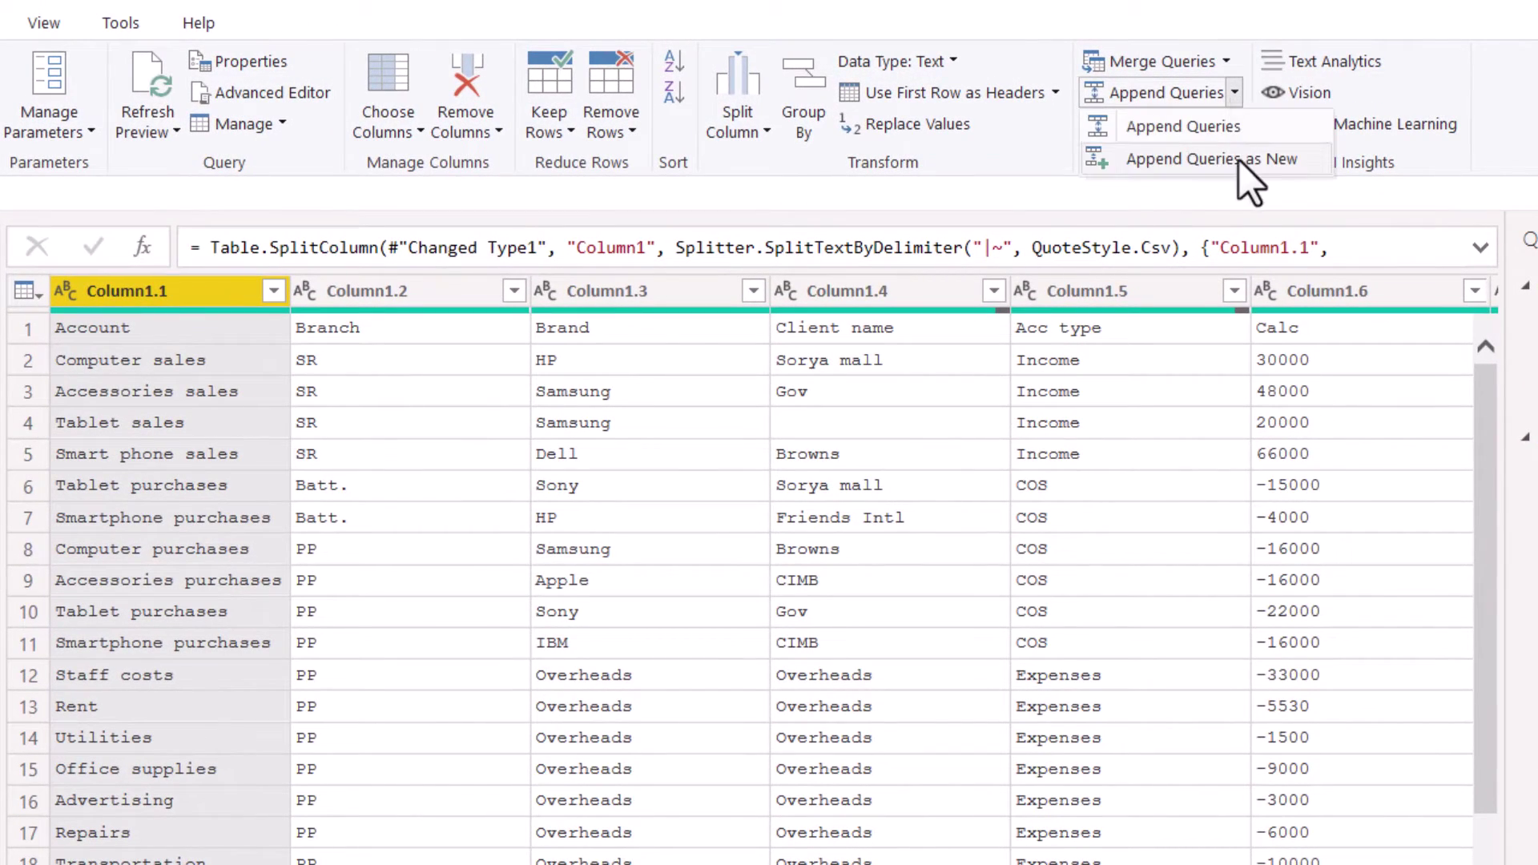
click(1238, 160)
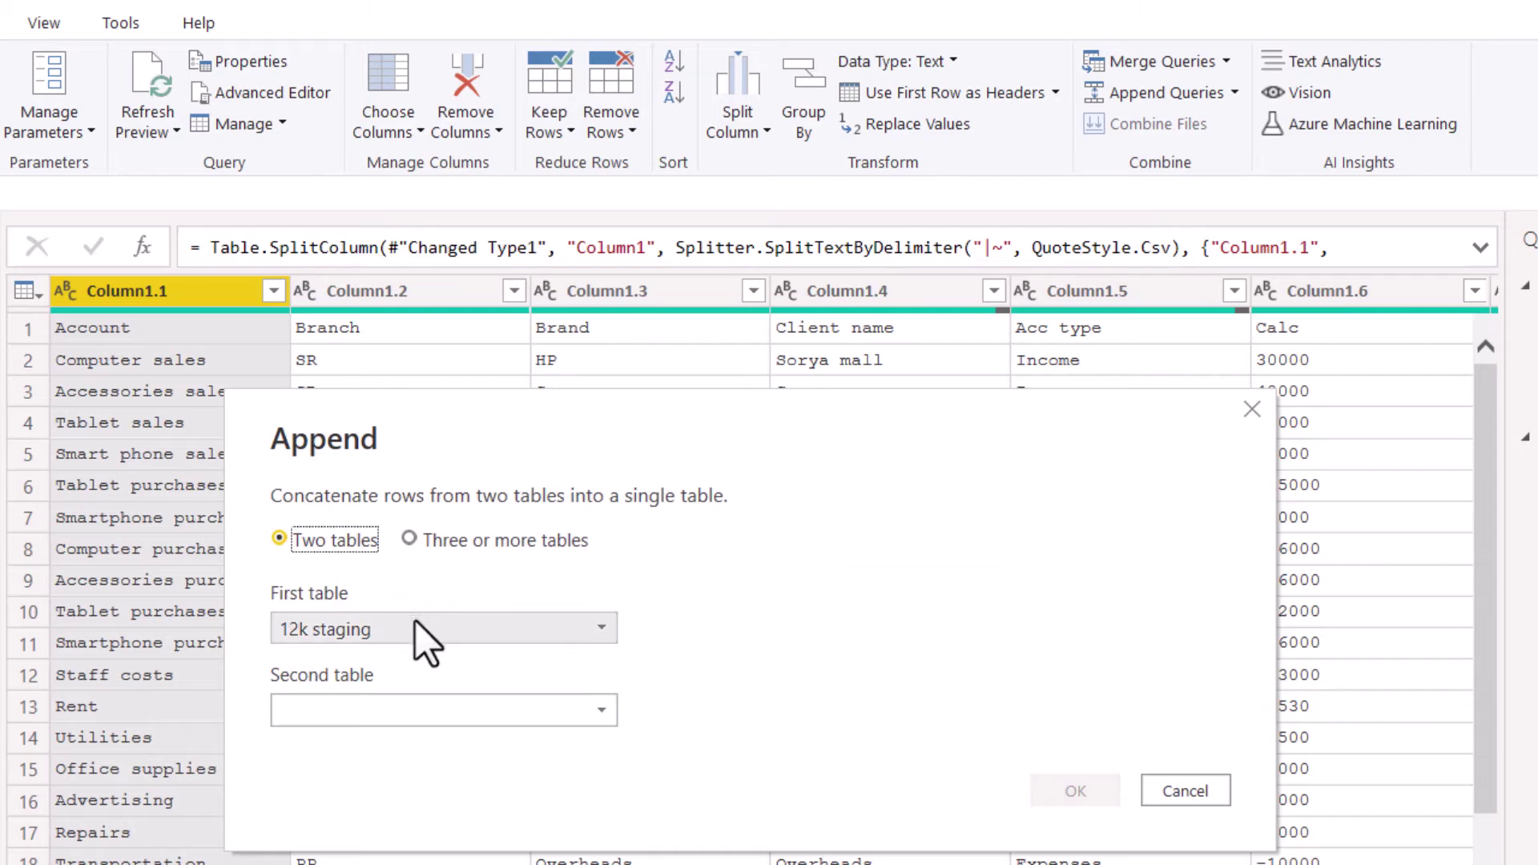
click(405, 713)
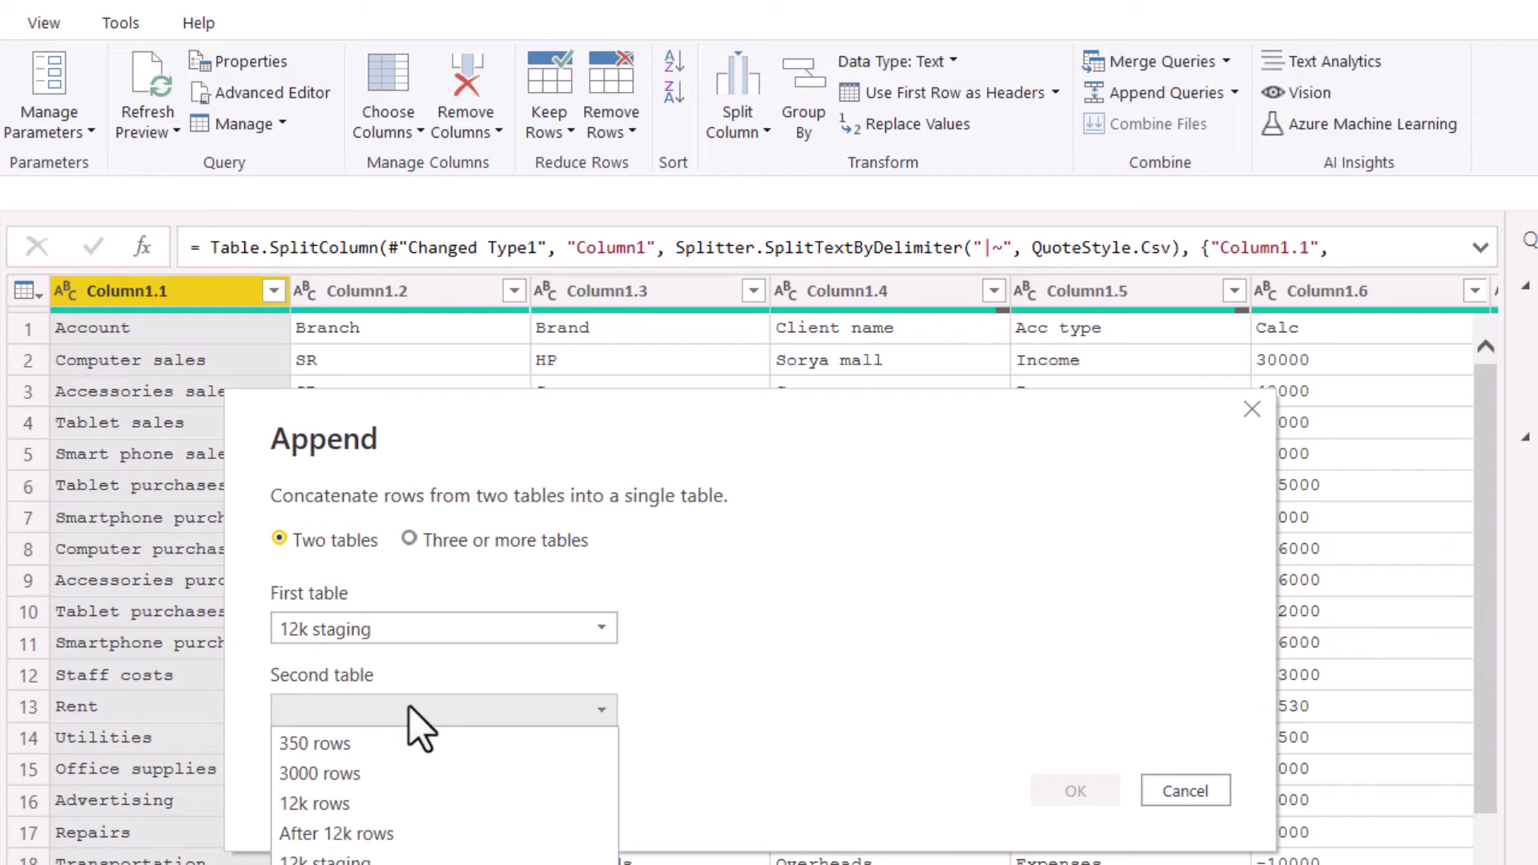
click(375, 827)
click(1074, 791)
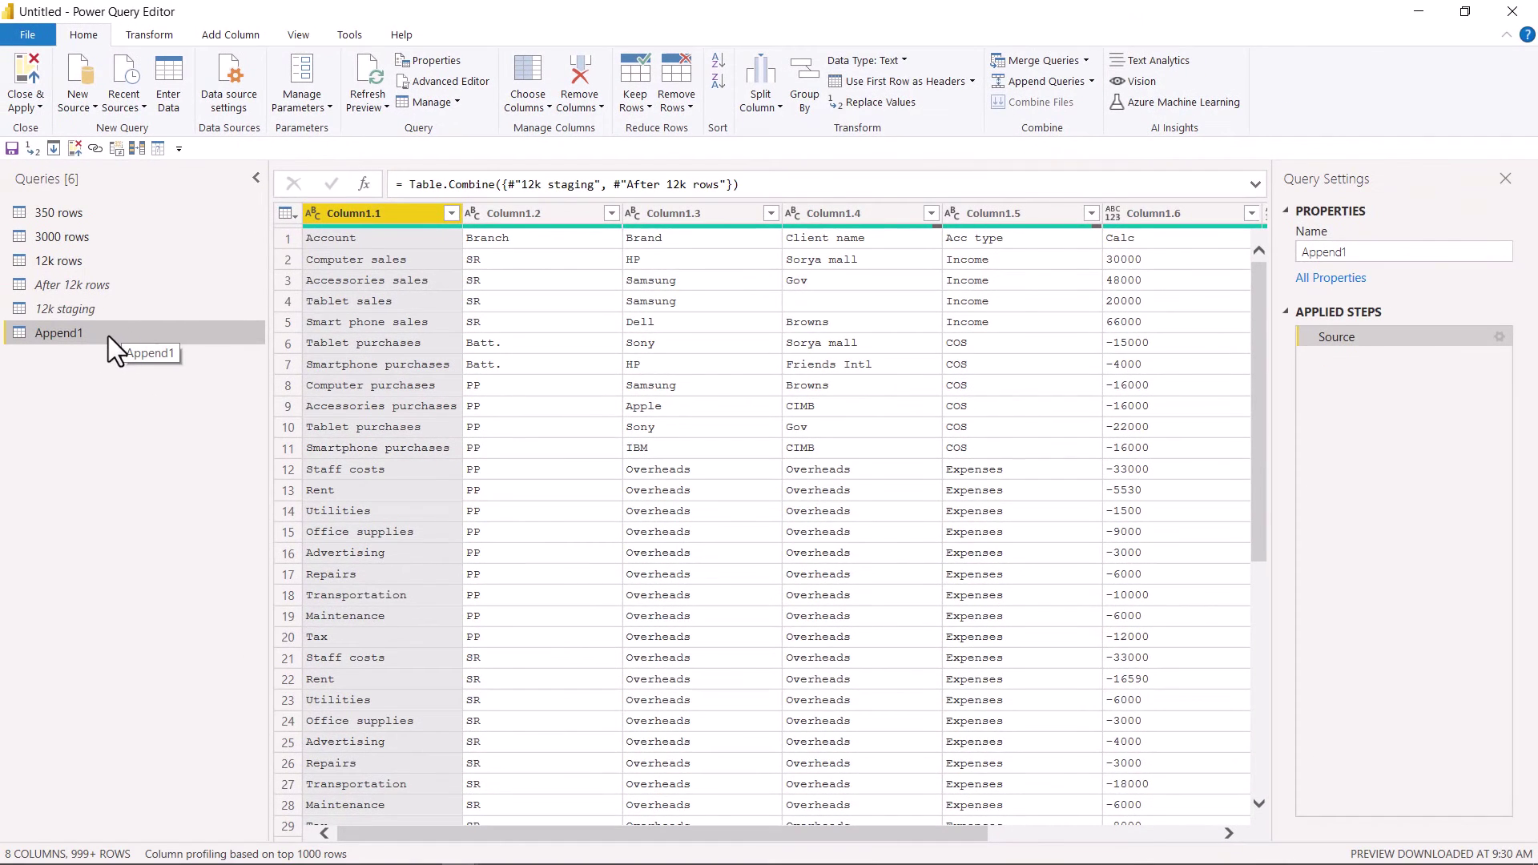
Step: Promote the first row of the appended query to headers and rename the query upto 20k rows
drag(896, 835, 476, 797)
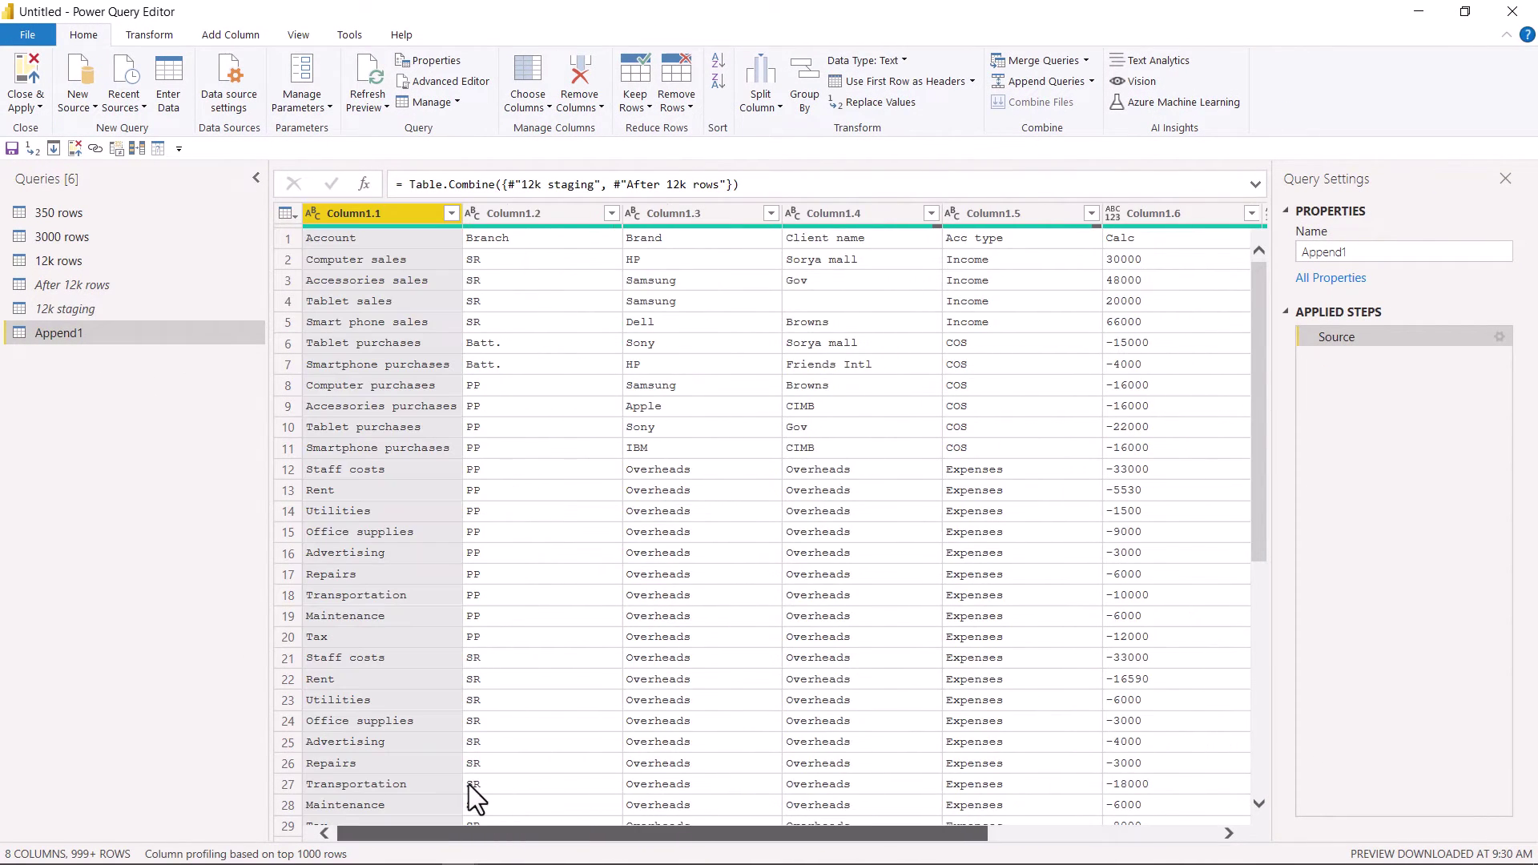
click(888, 81)
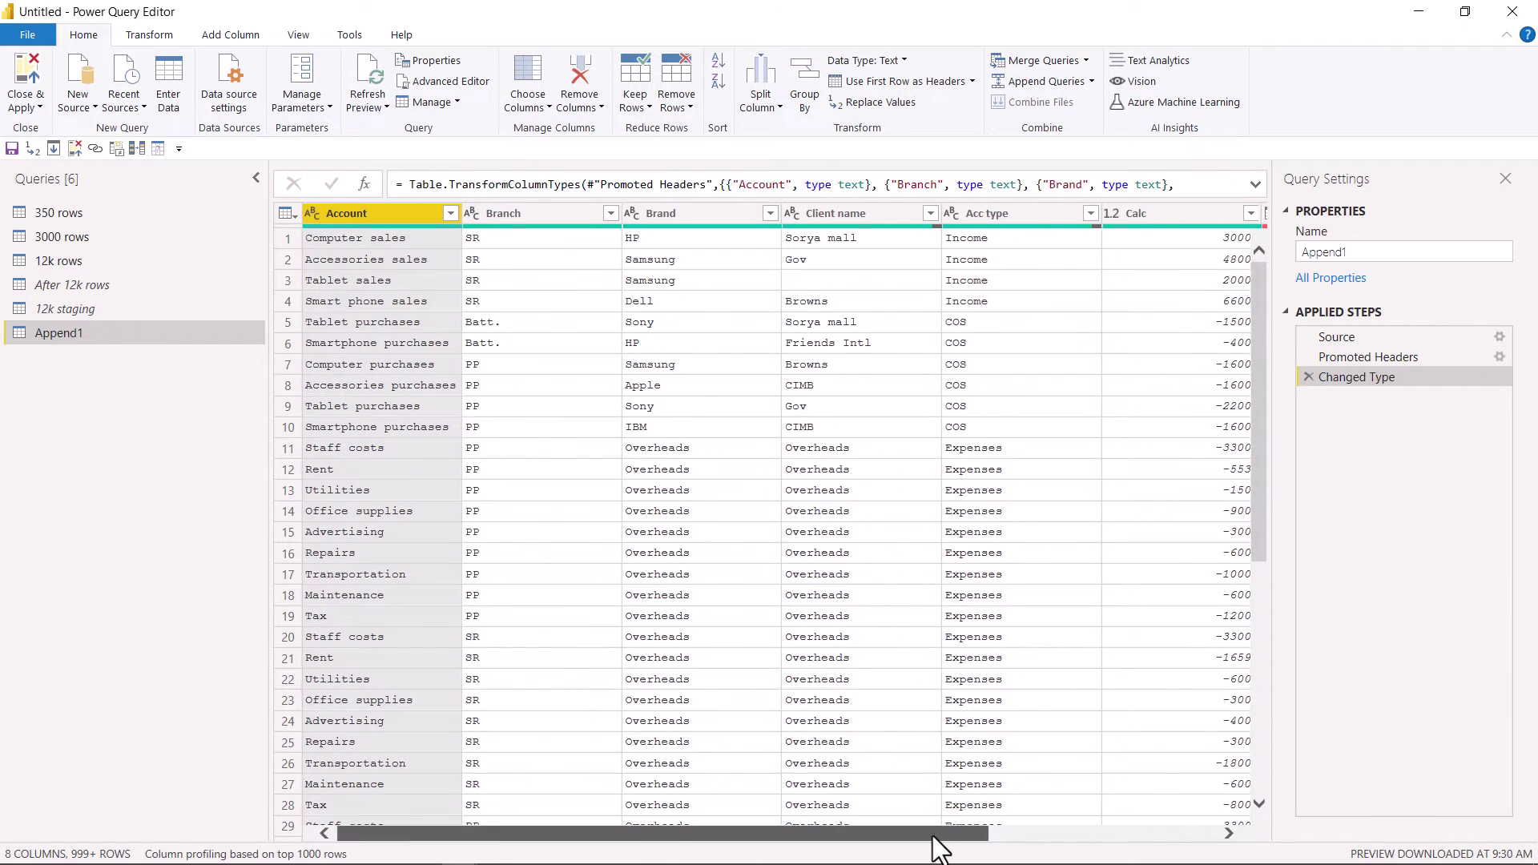
drag(923, 835, 1141, 804)
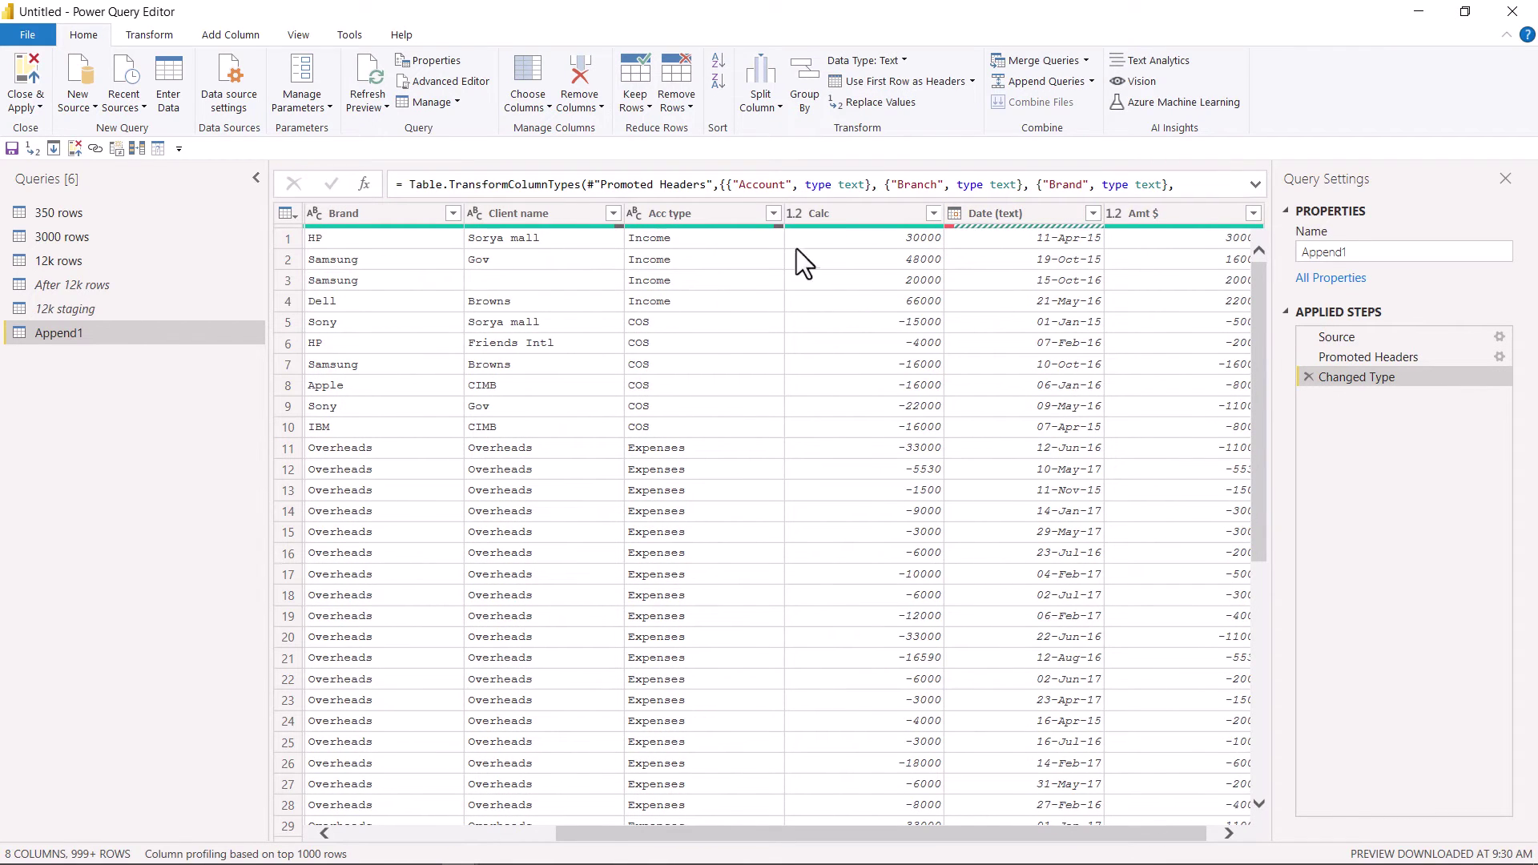
click(1316, 252)
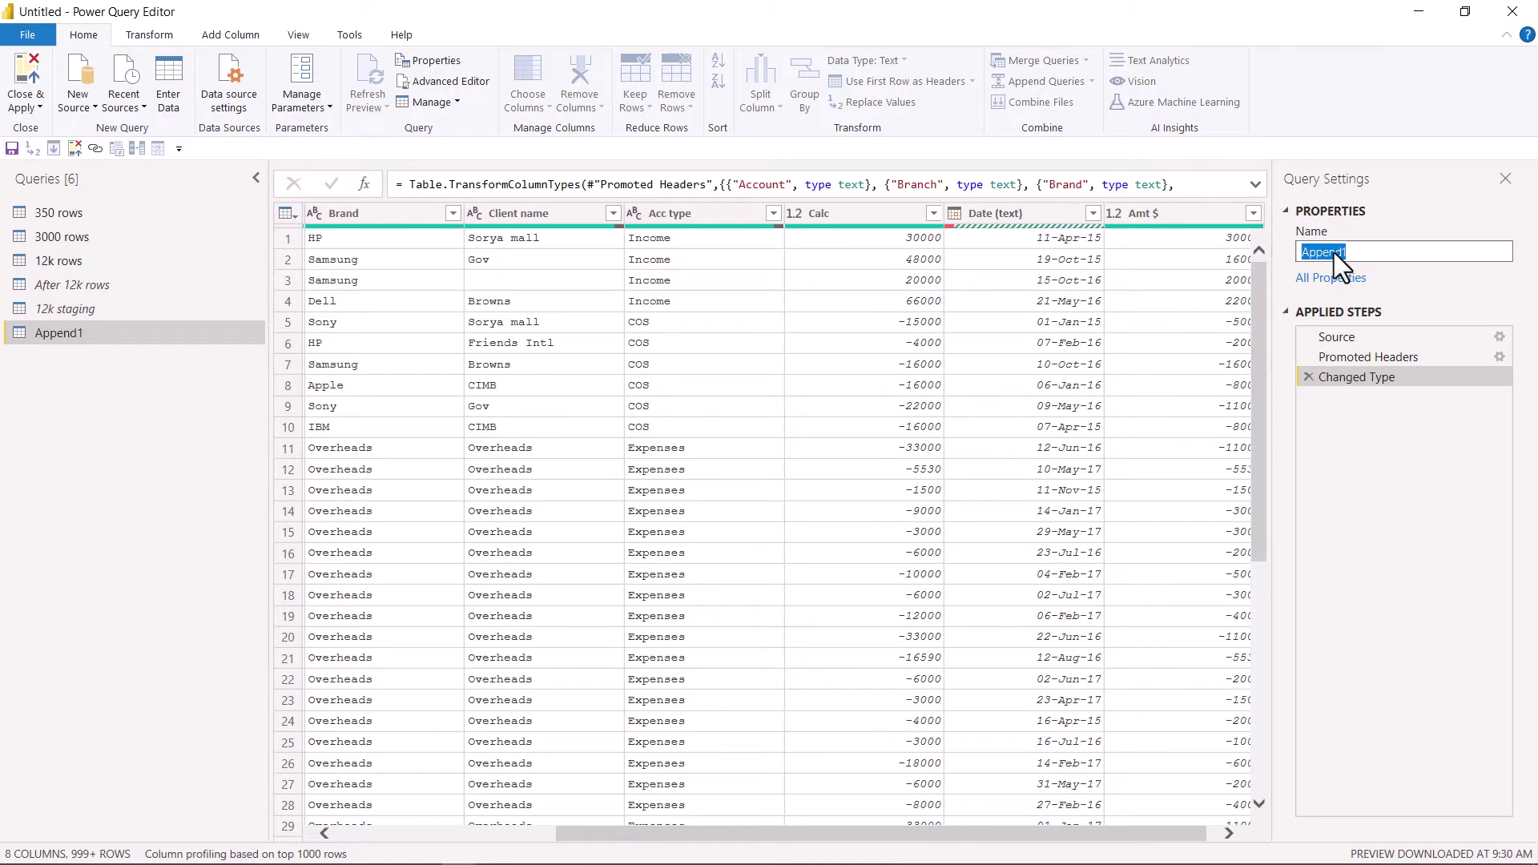
text(upto 20k rows)
key(Return)
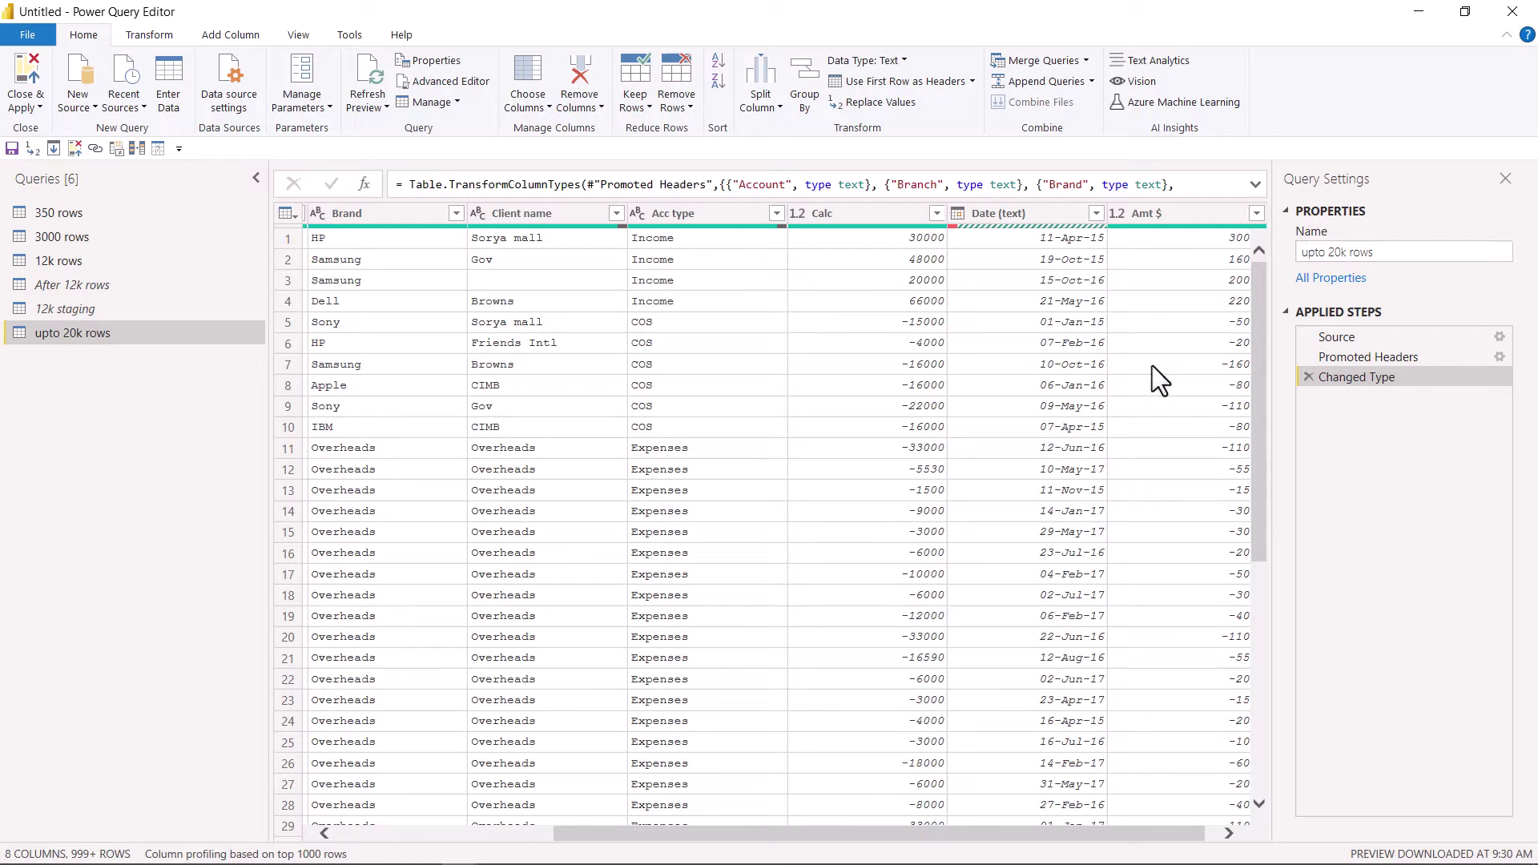
Step: Filter the Branch column of upto 20k rows to only its null values, and delete that filter step
drag(885, 832, 670, 833)
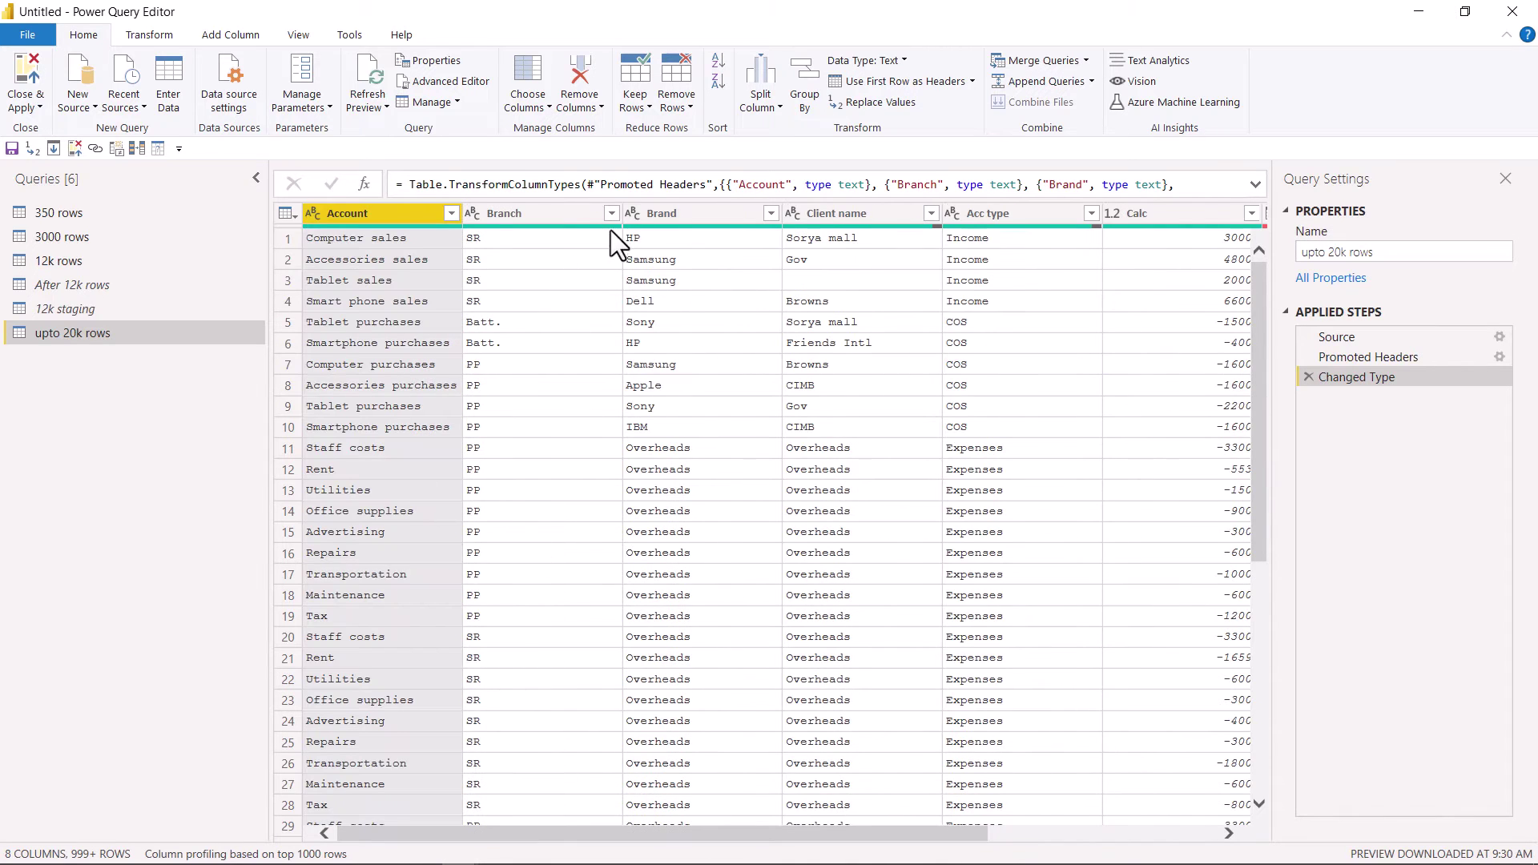
click(611, 213)
click(575, 525)
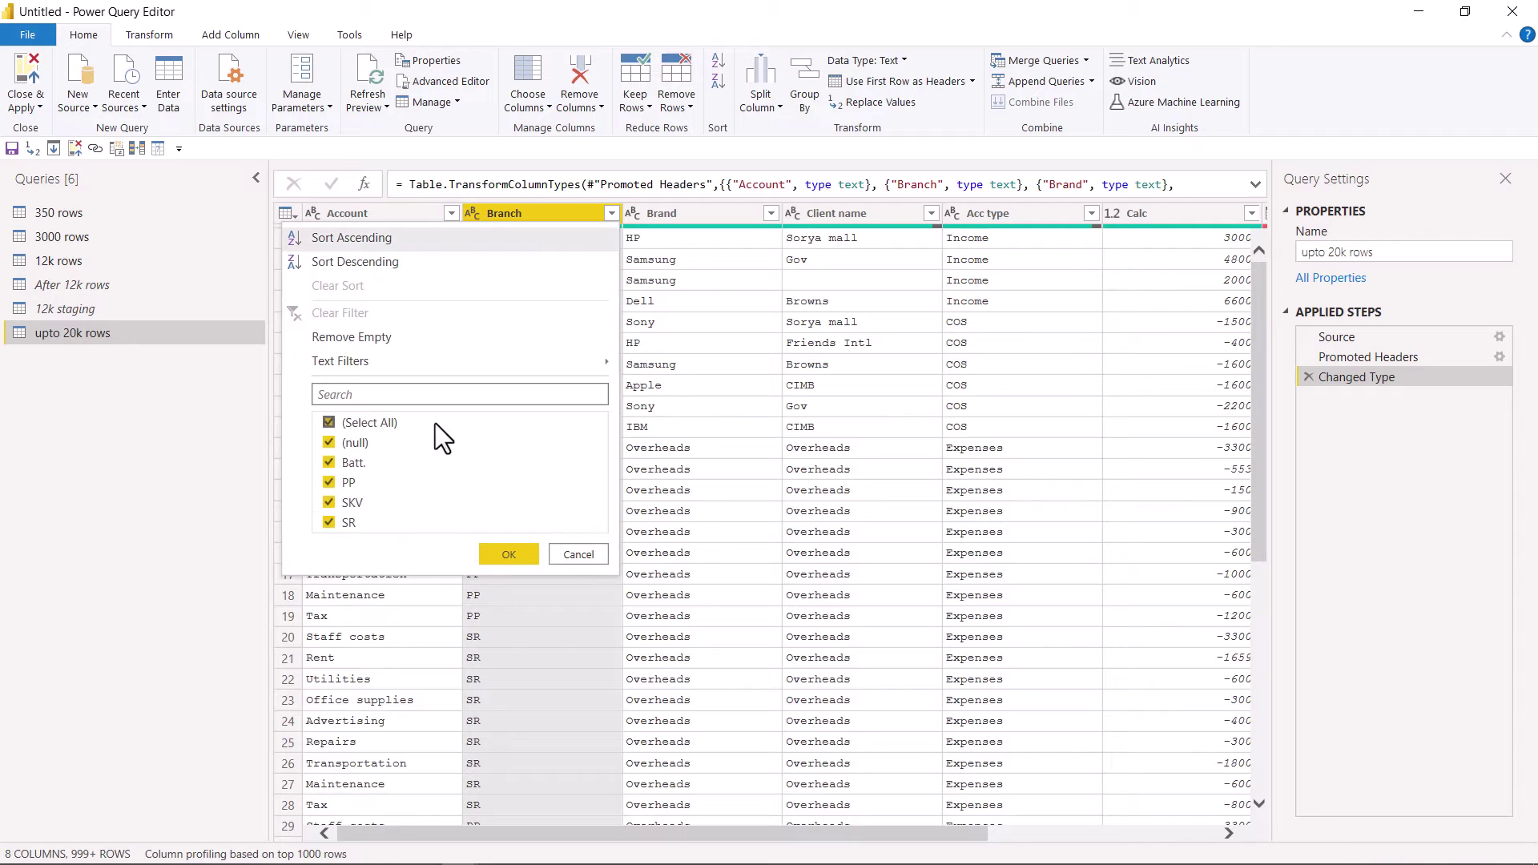
click(346, 427)
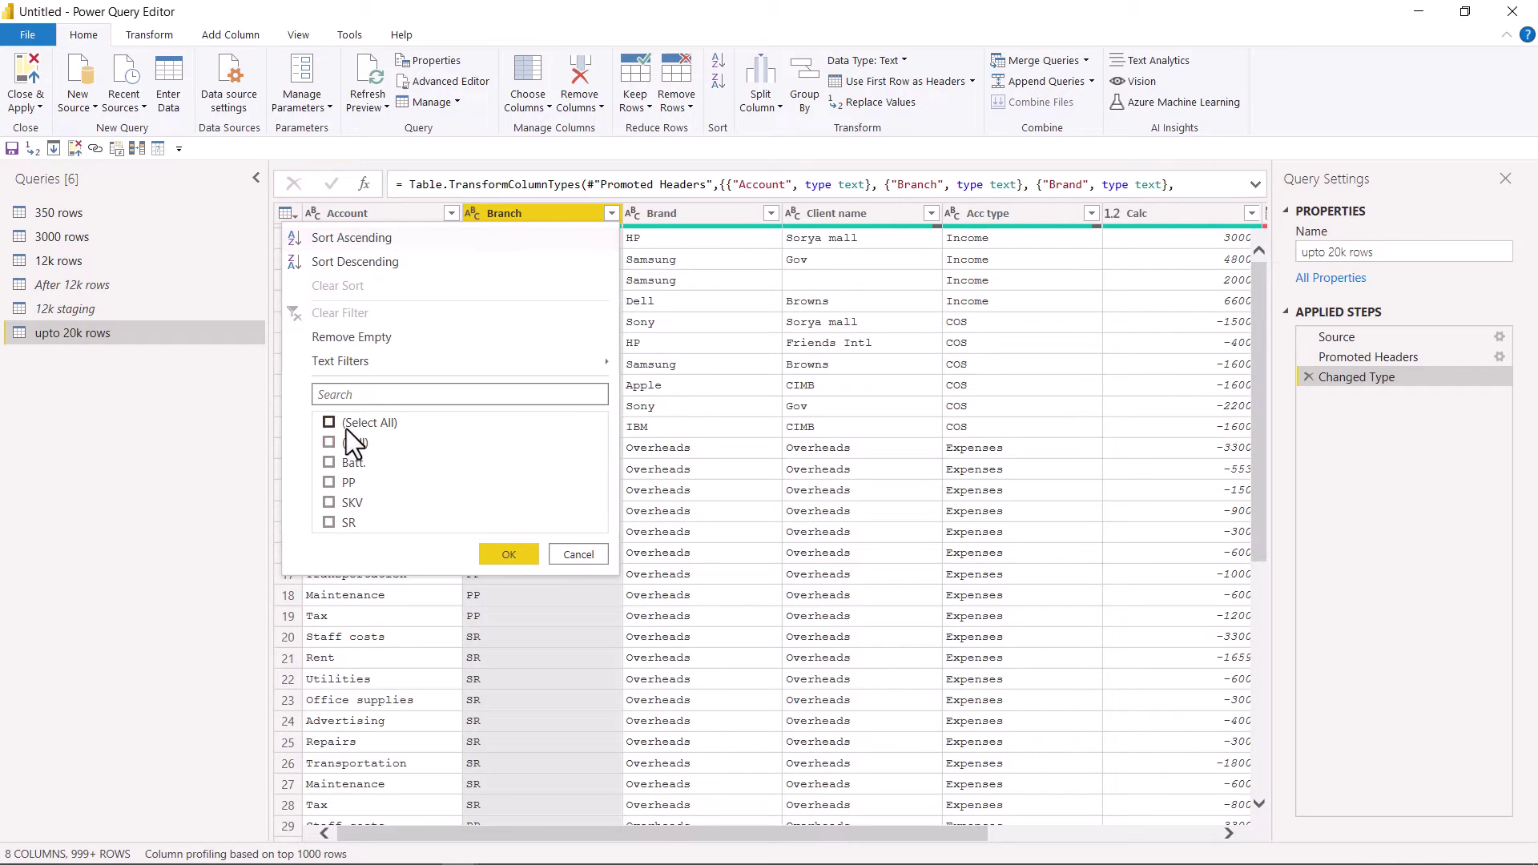
click(506, 554)
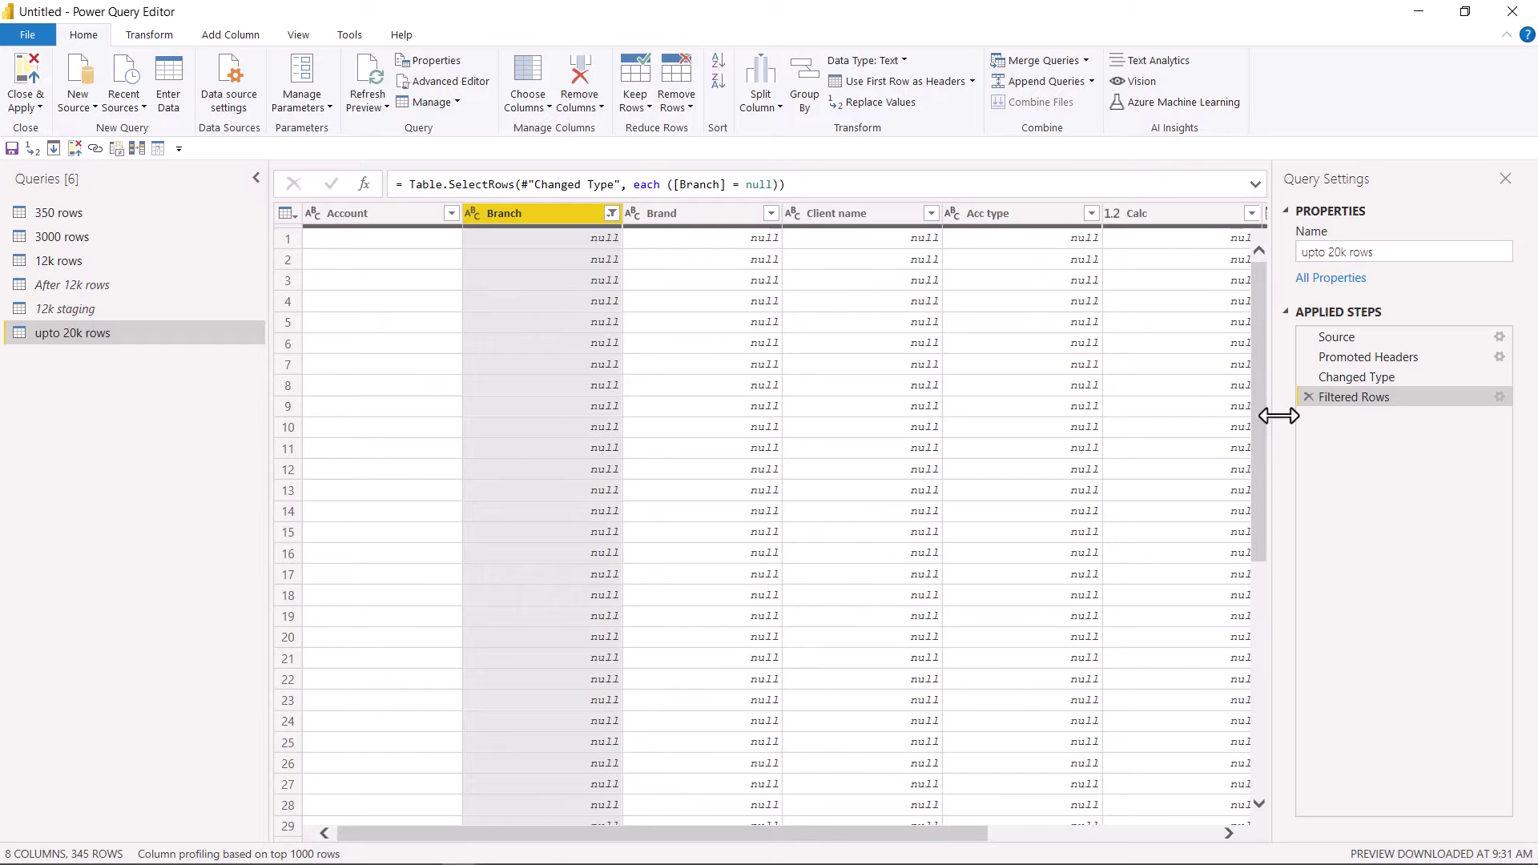
click(1308, 397)
Step: Remove the rows with an empty Branch from upto 20k rows, and load the query changes into the report
click(611, 214)
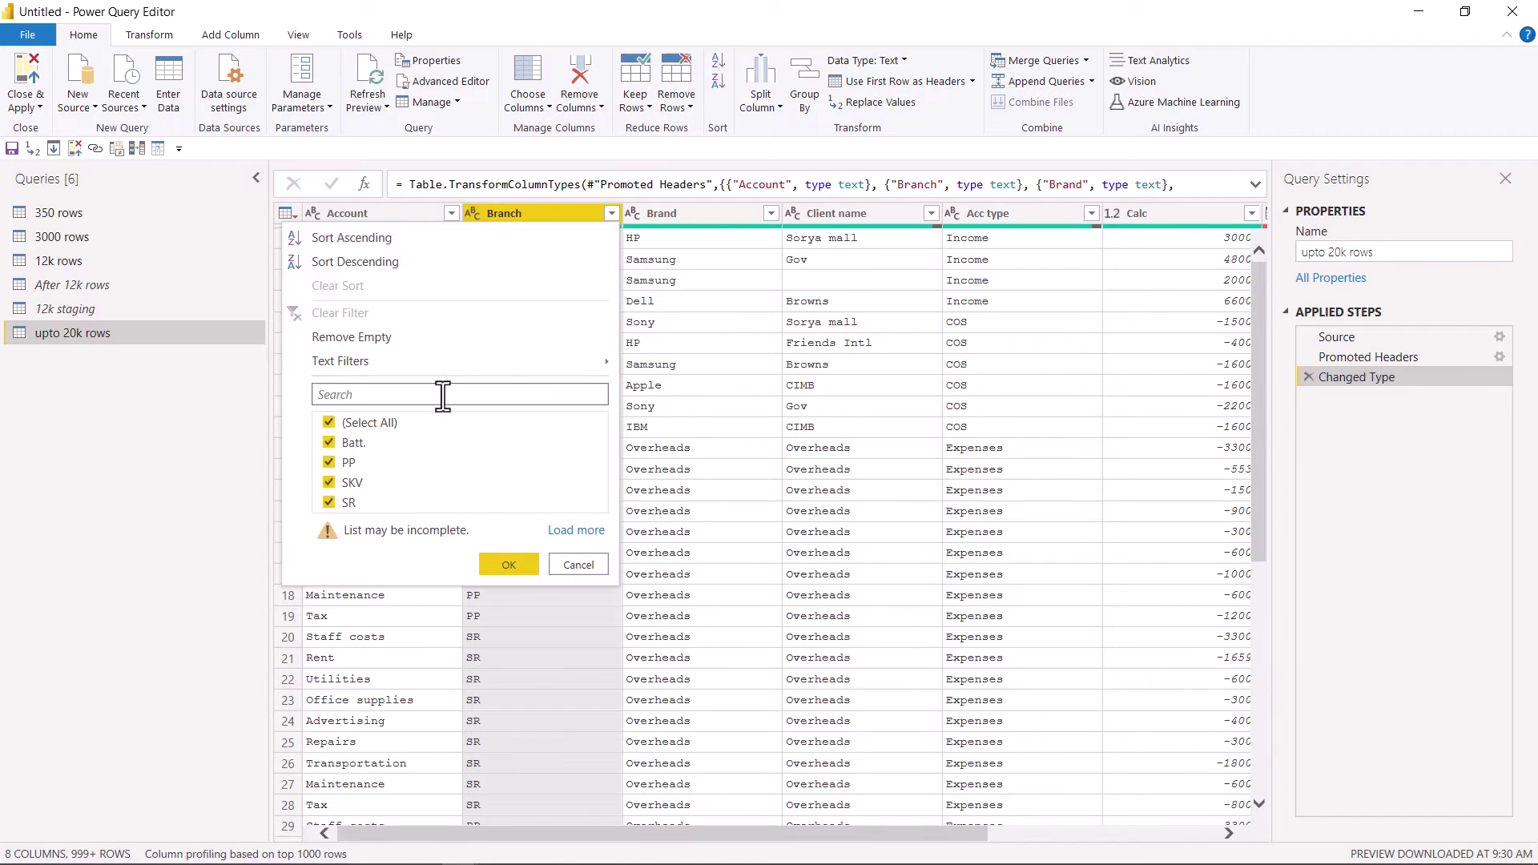
click(397, 337)
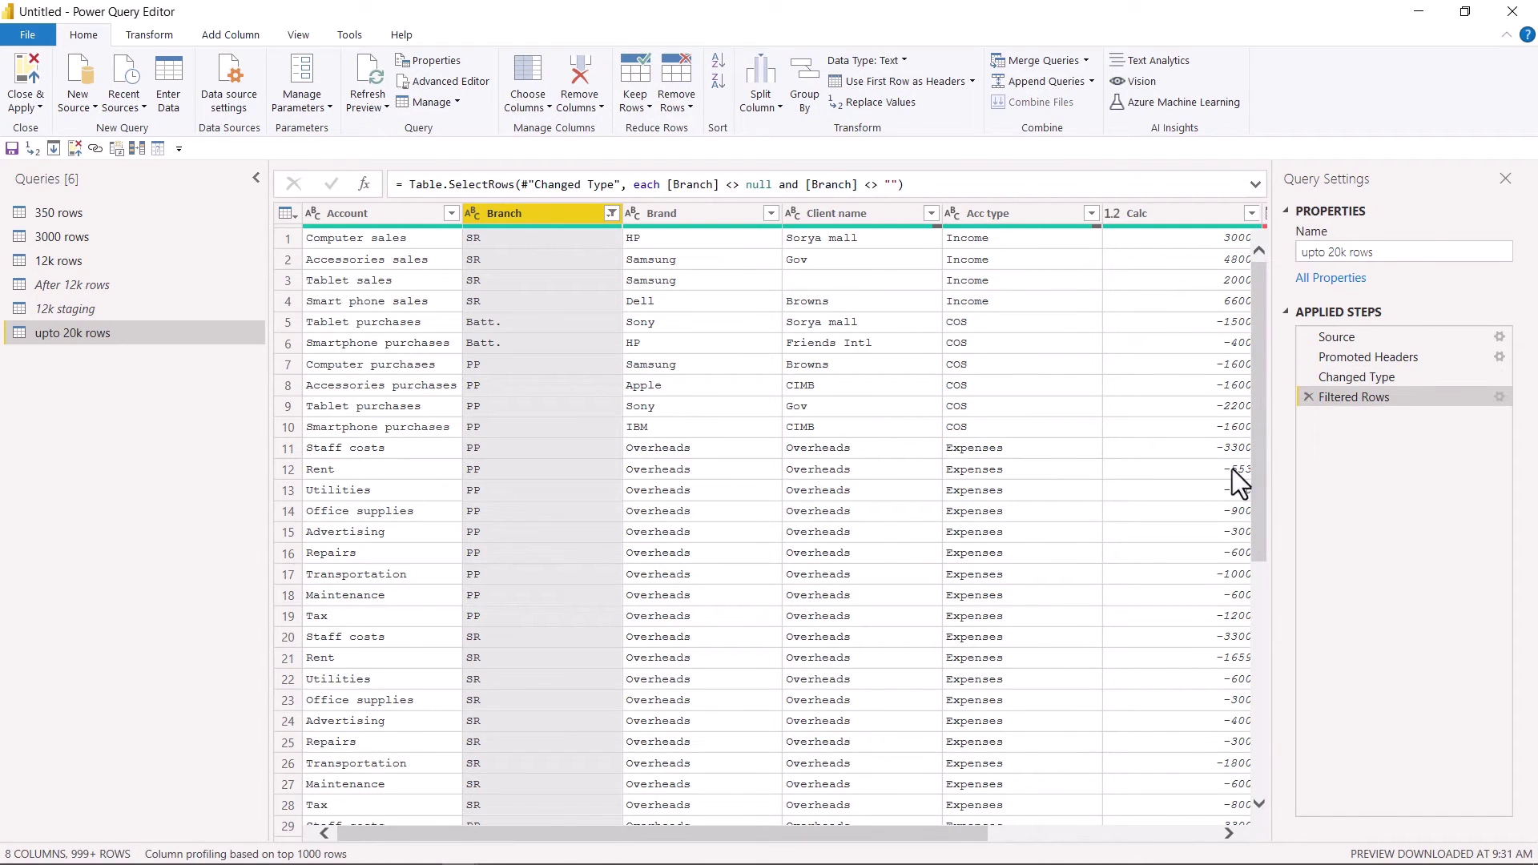
click(33, 75)
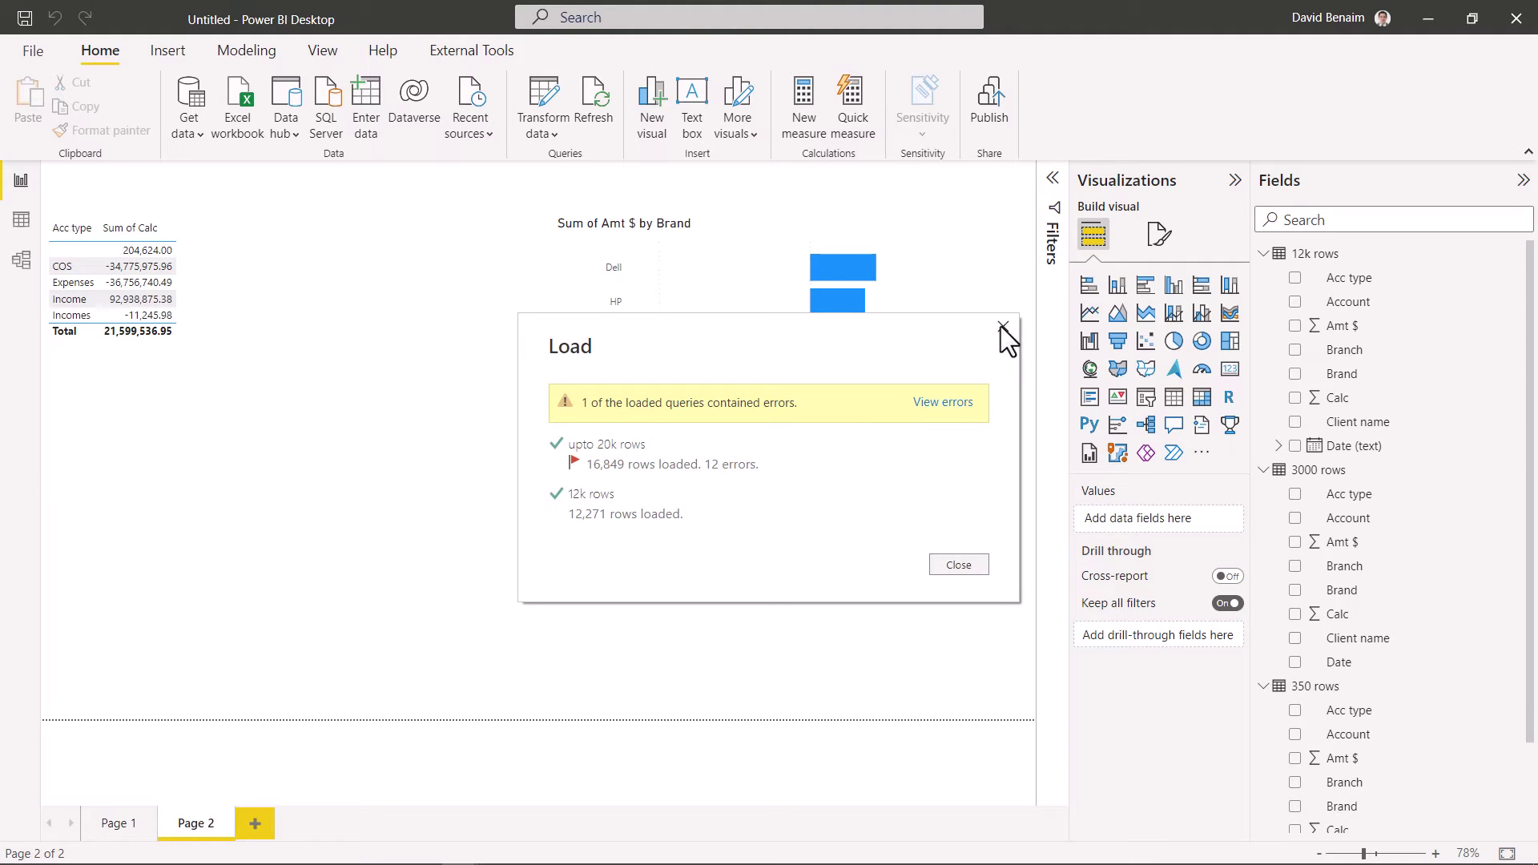
click(959, 566)
Step: Create a line chart of Amt $ by Date (text) from upto 20k rows, placed below the Acc type table on Page 2
scroll(1276, 507, down, 2)
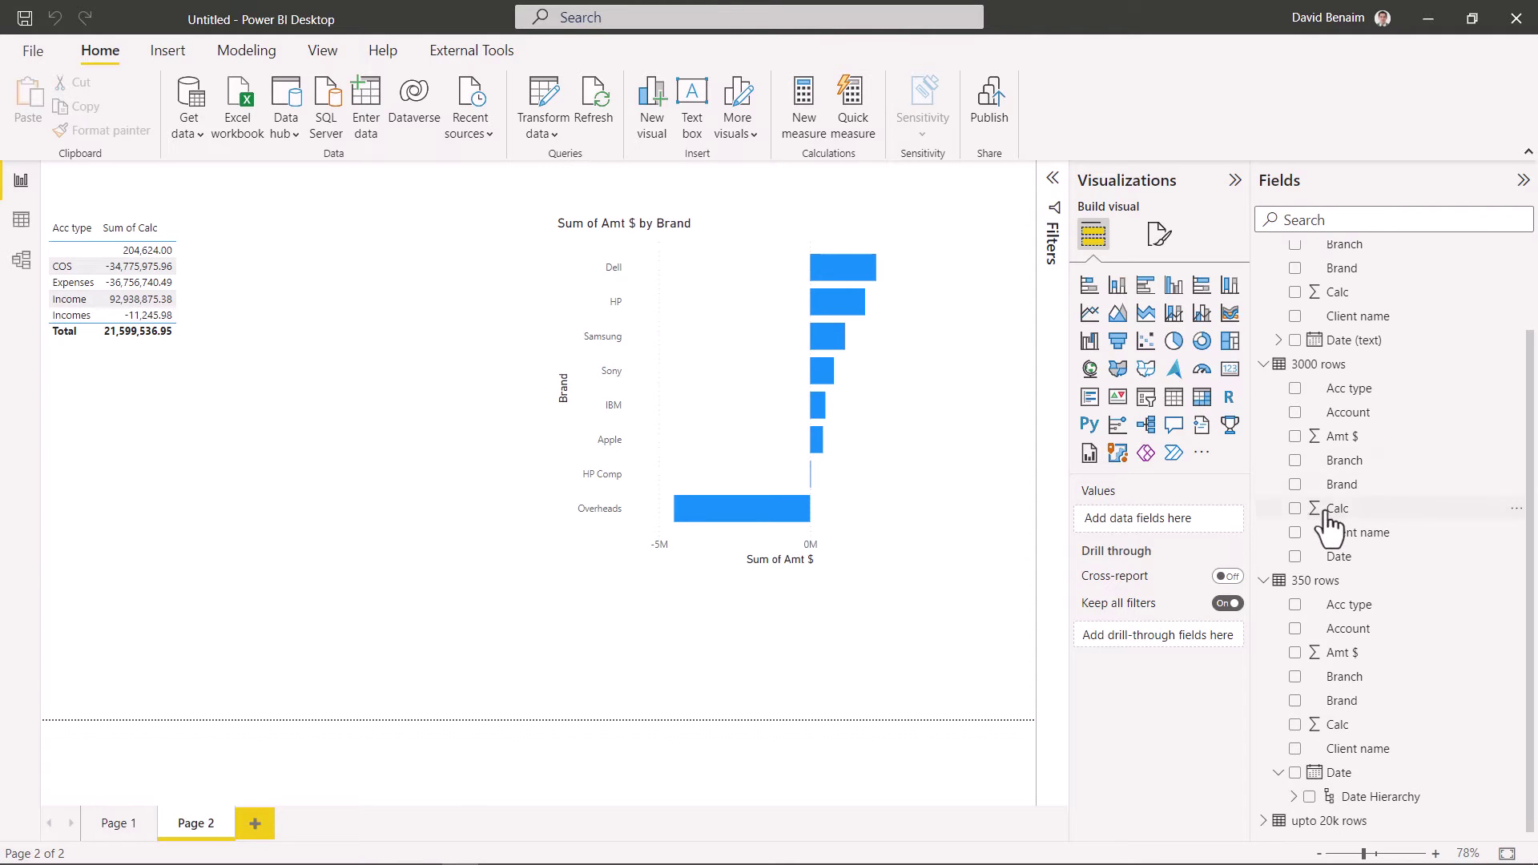
click(1263, 820)
scroll(1361, 624, down, 4)
drag(1353, 820, 300, 571)
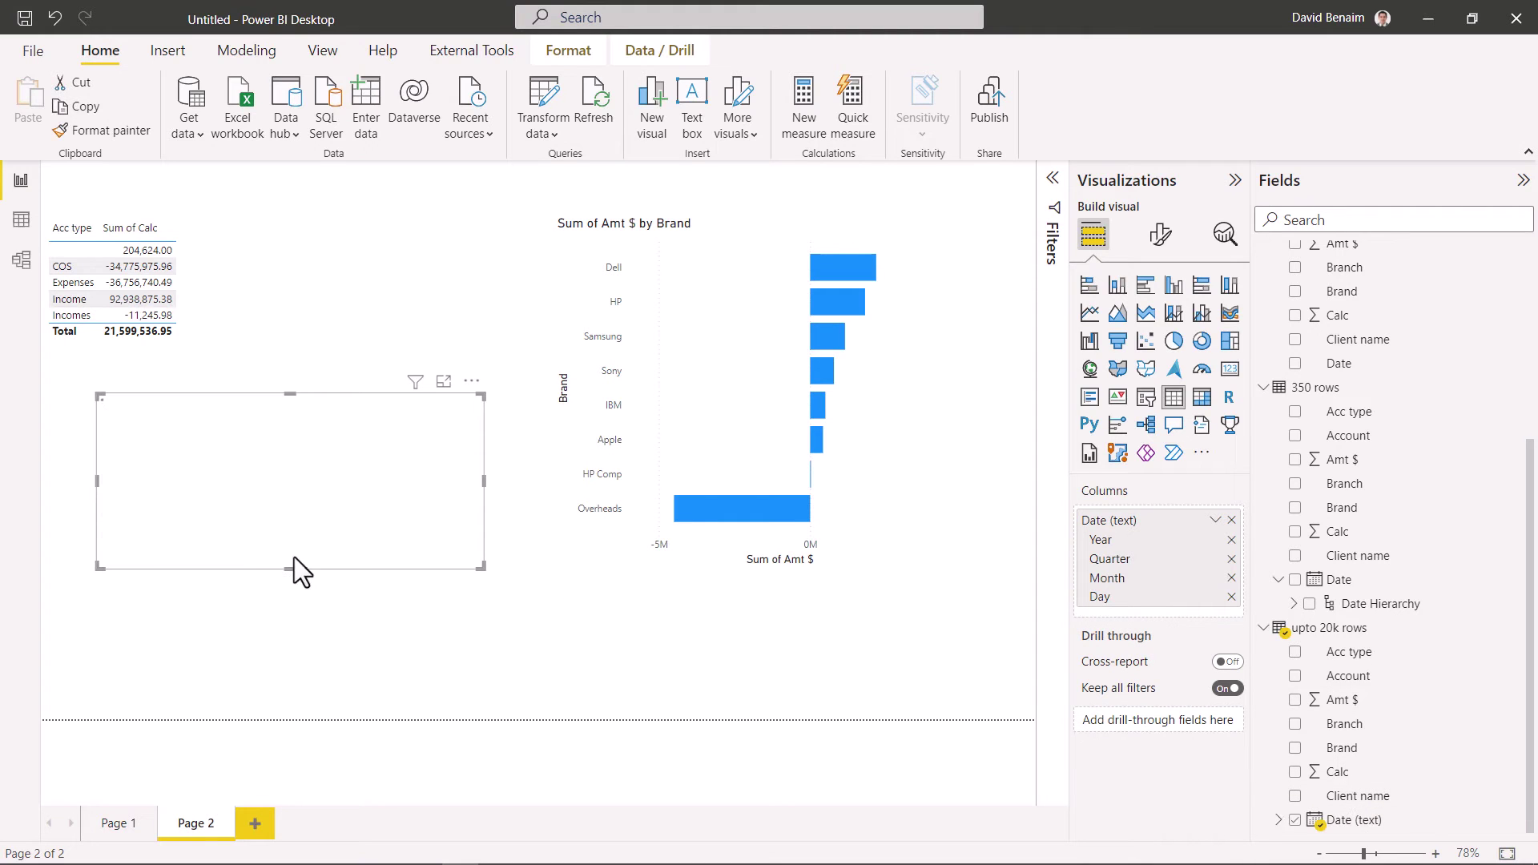
click(1295, 700)
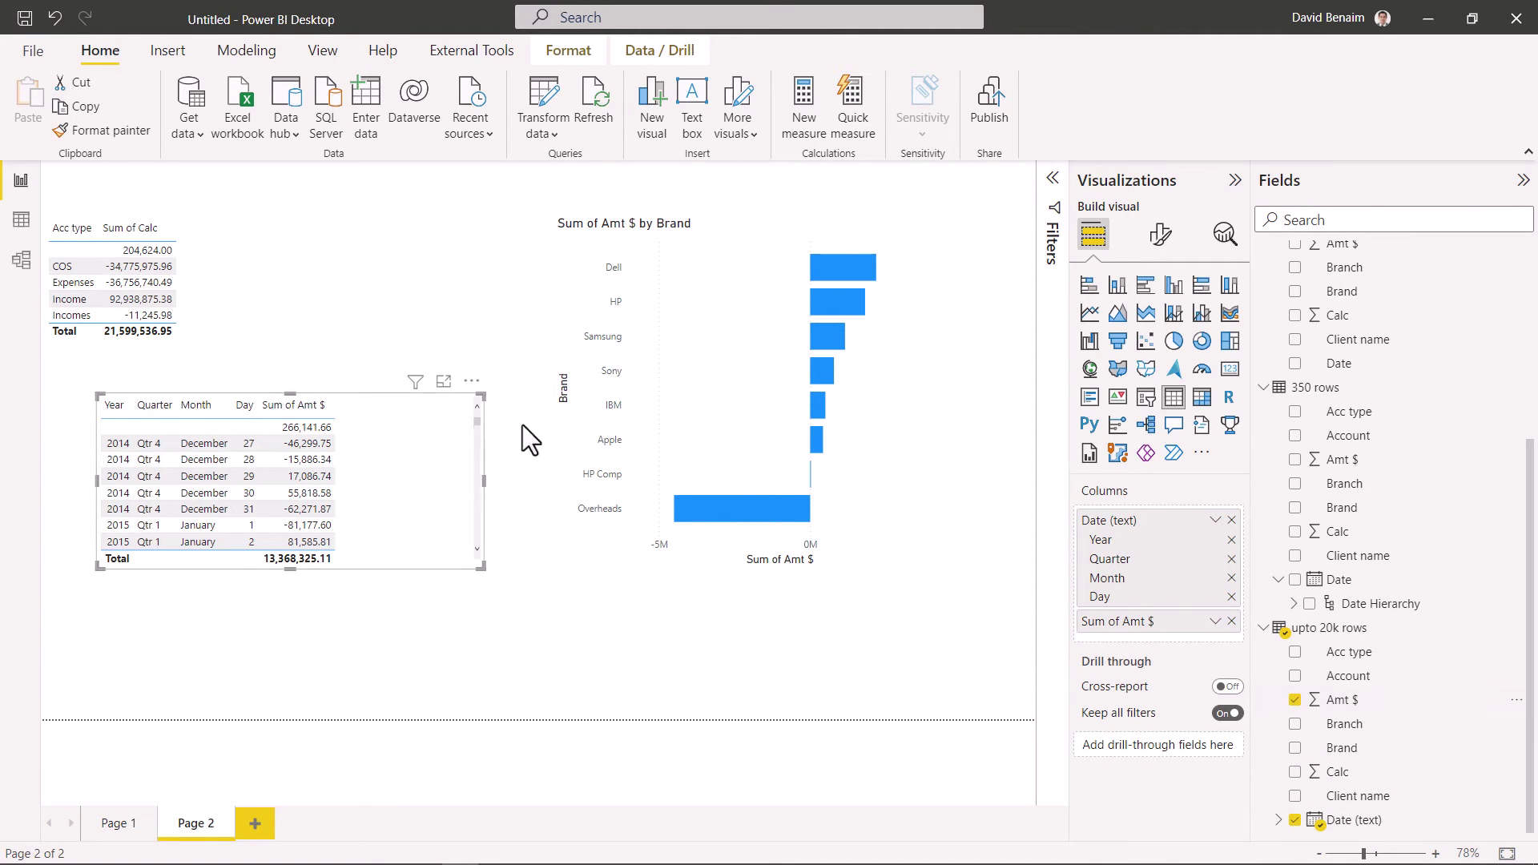
click(1090, 313)
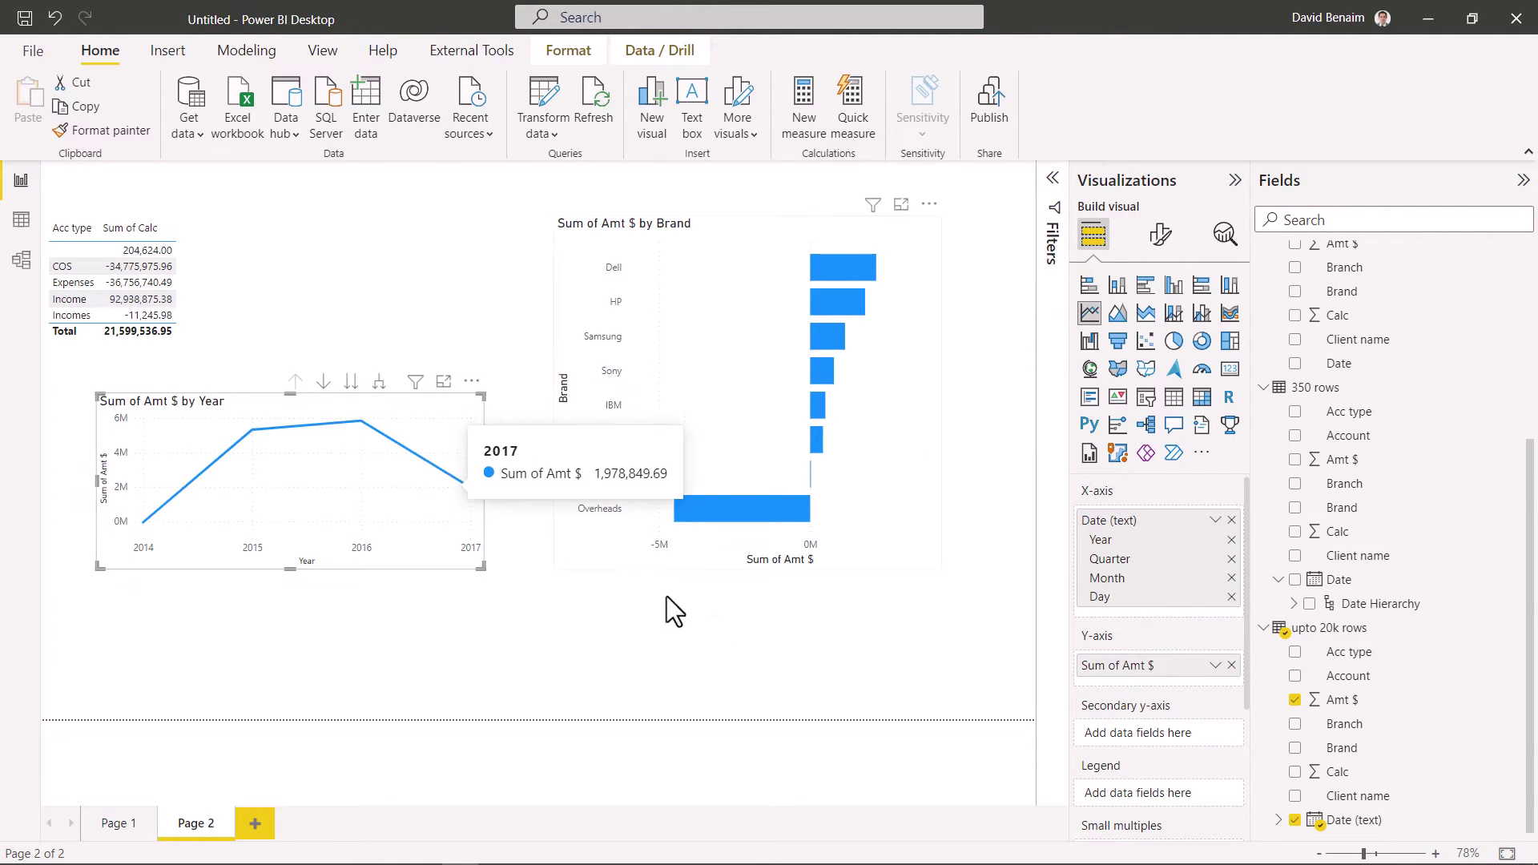
click(769, 620)
Step: Select the Sum of Amt $ by Brand bar chart and check which table its fields come from
click(933, 560)
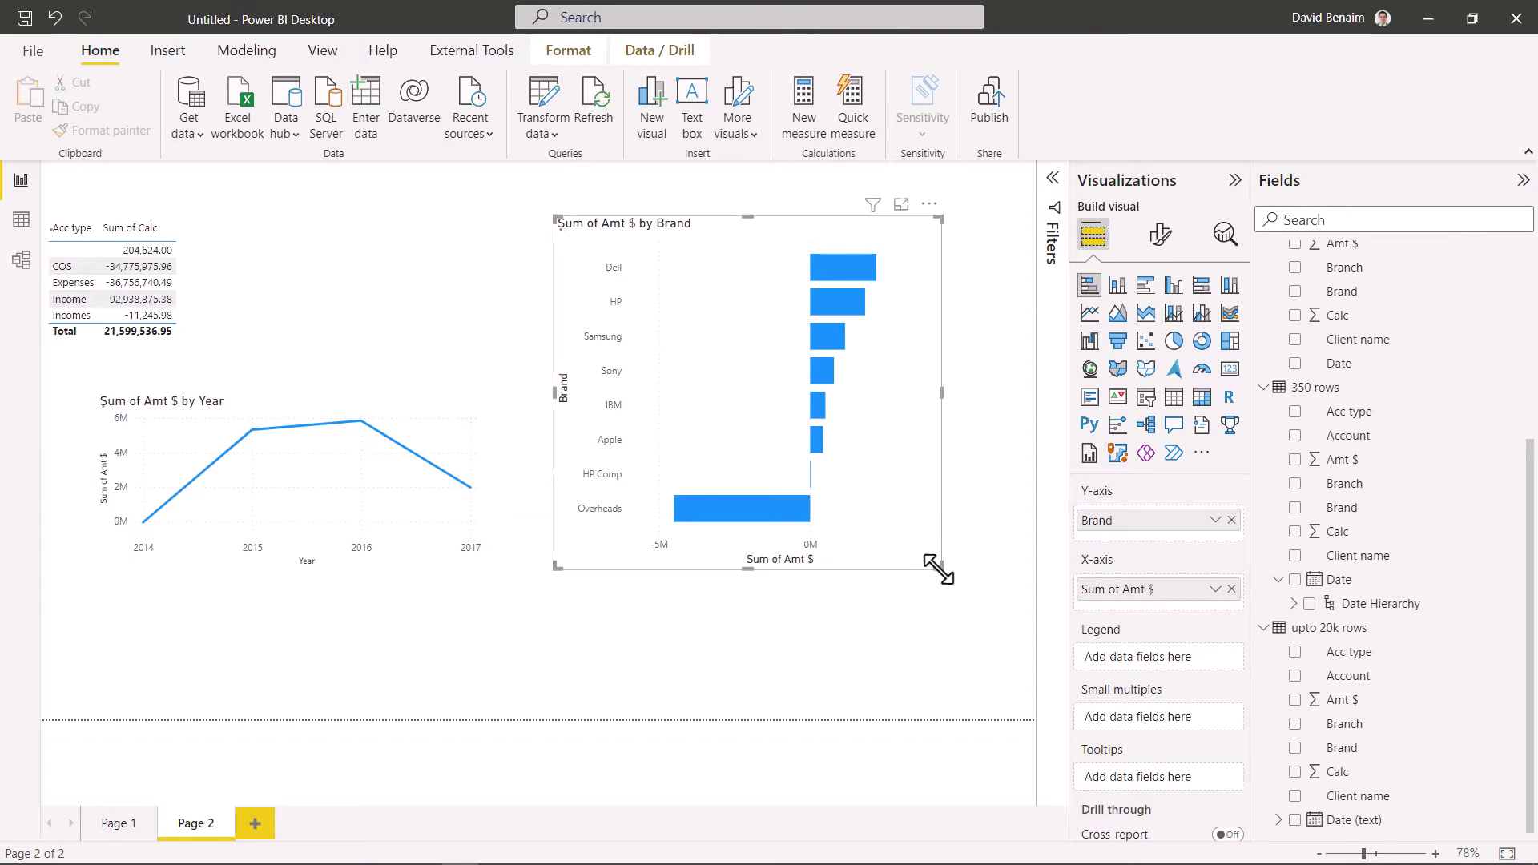
scroll(1354, 513, up, 4)
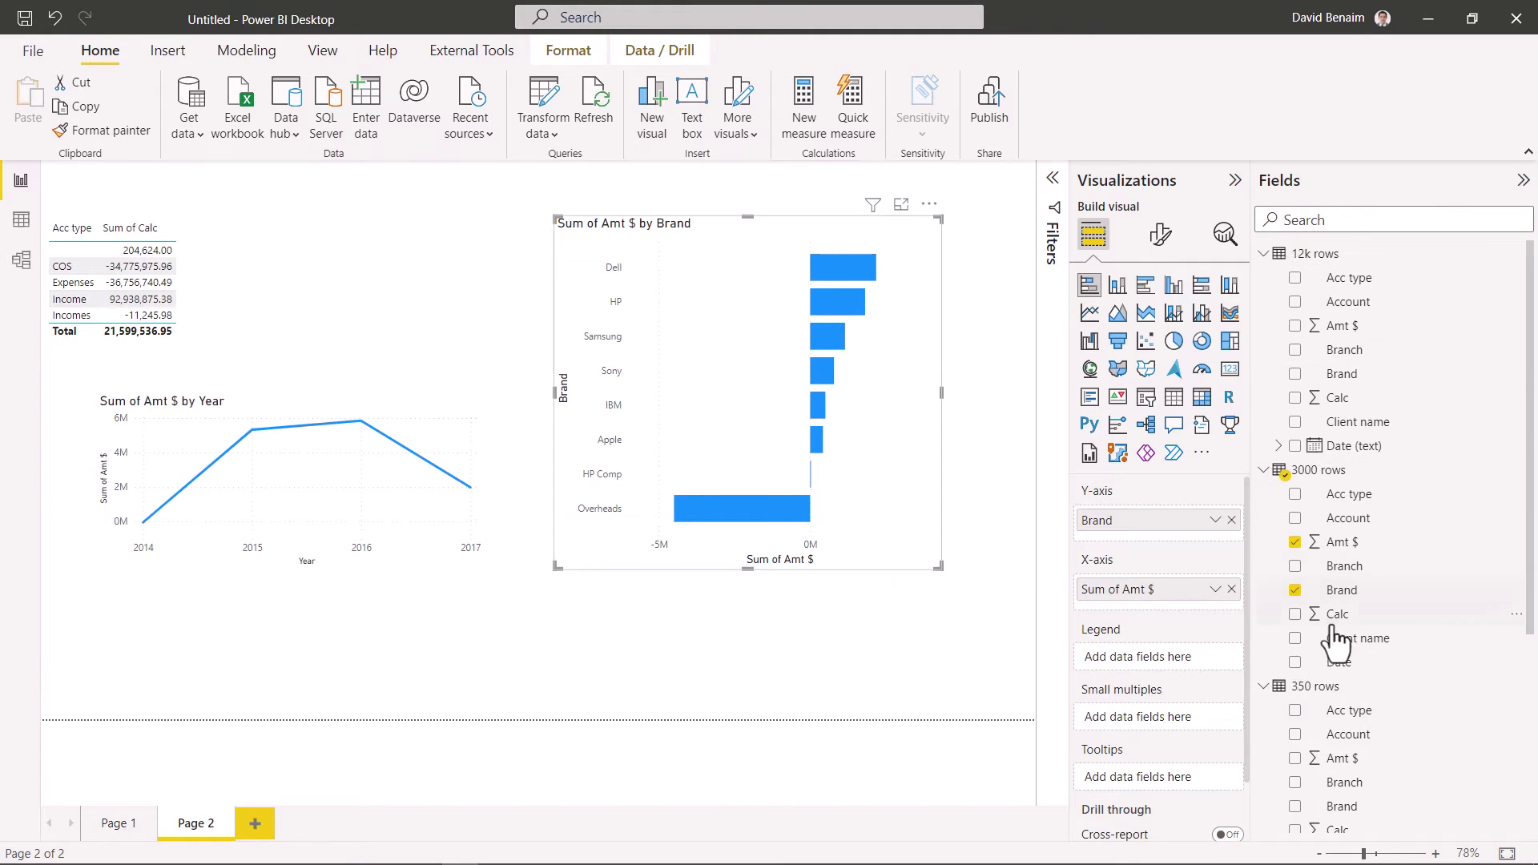
Step: Check the Date field of the 3000 rows table, switch to Excel's 3000 rows sheet and compare its dates with the joined text
click(1334, 663)
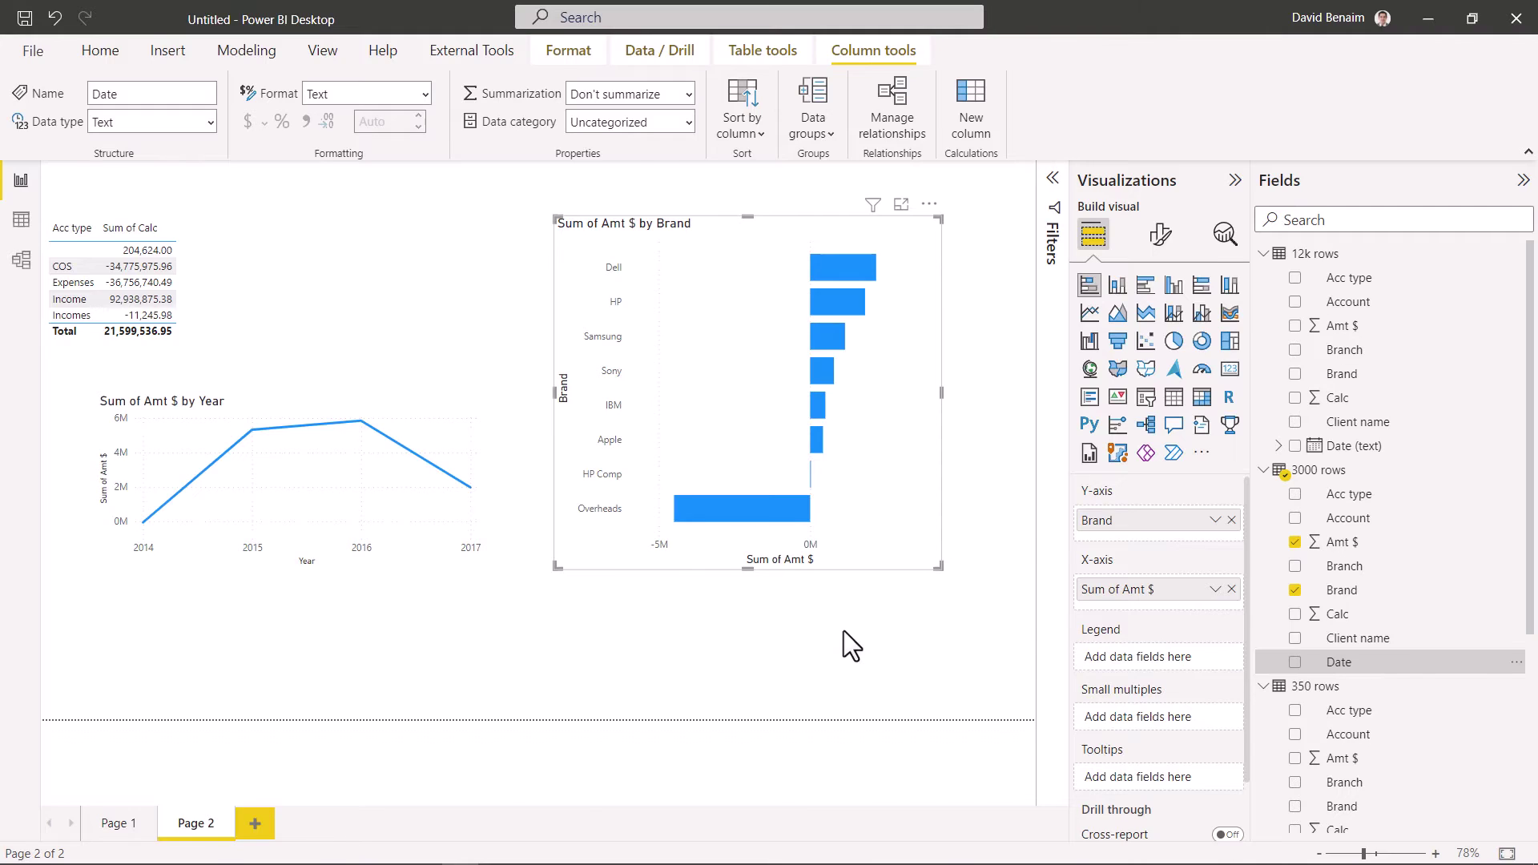
key(alt+Tab)
click(235, 829)
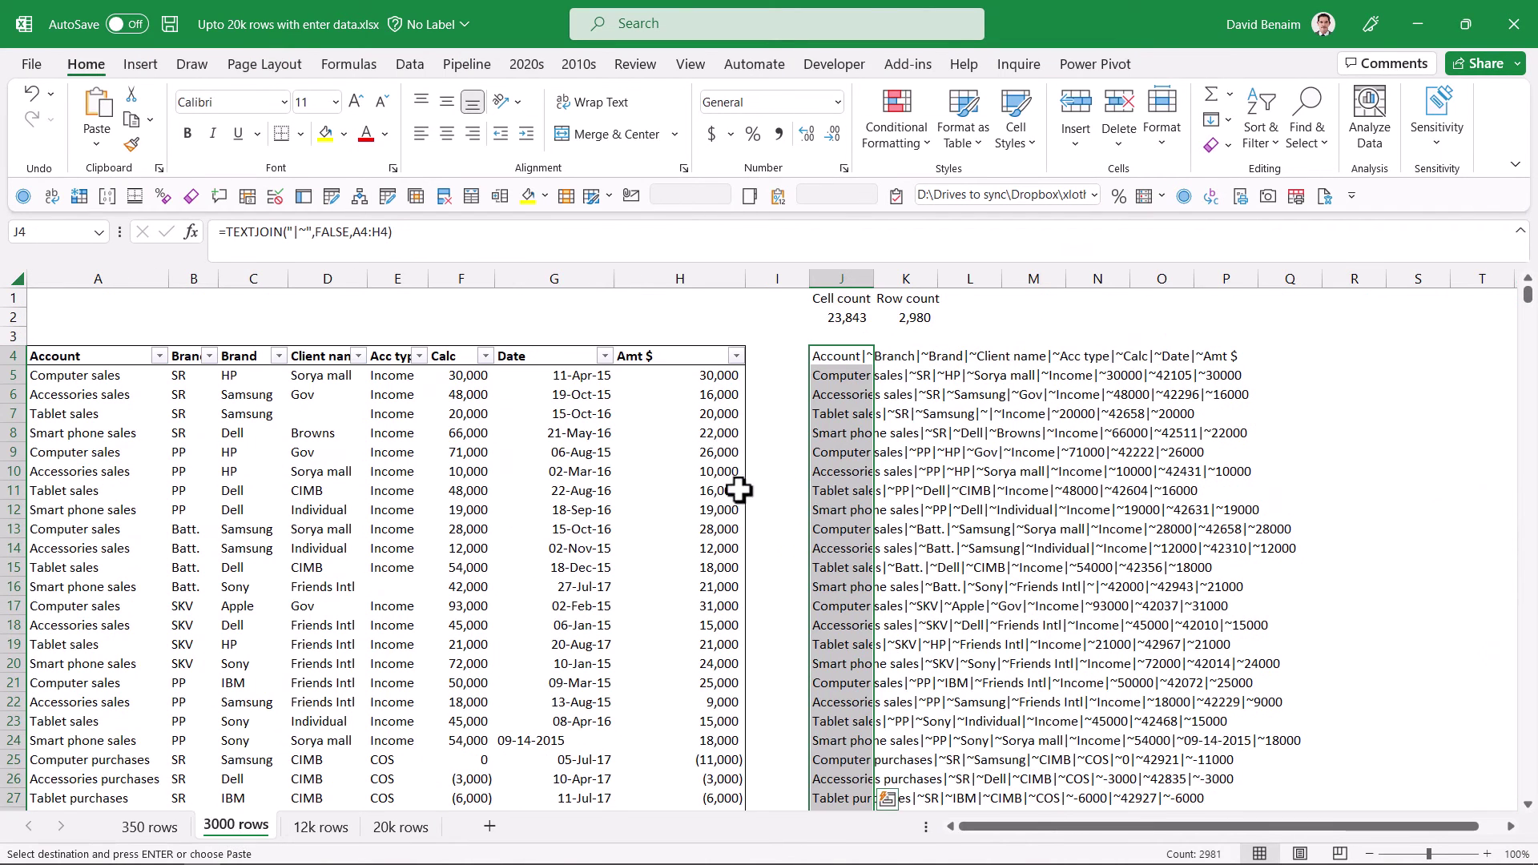
click(566, 490)
click(566, 528)
click(566, 642)
click(567, 702)
click(573, 740)
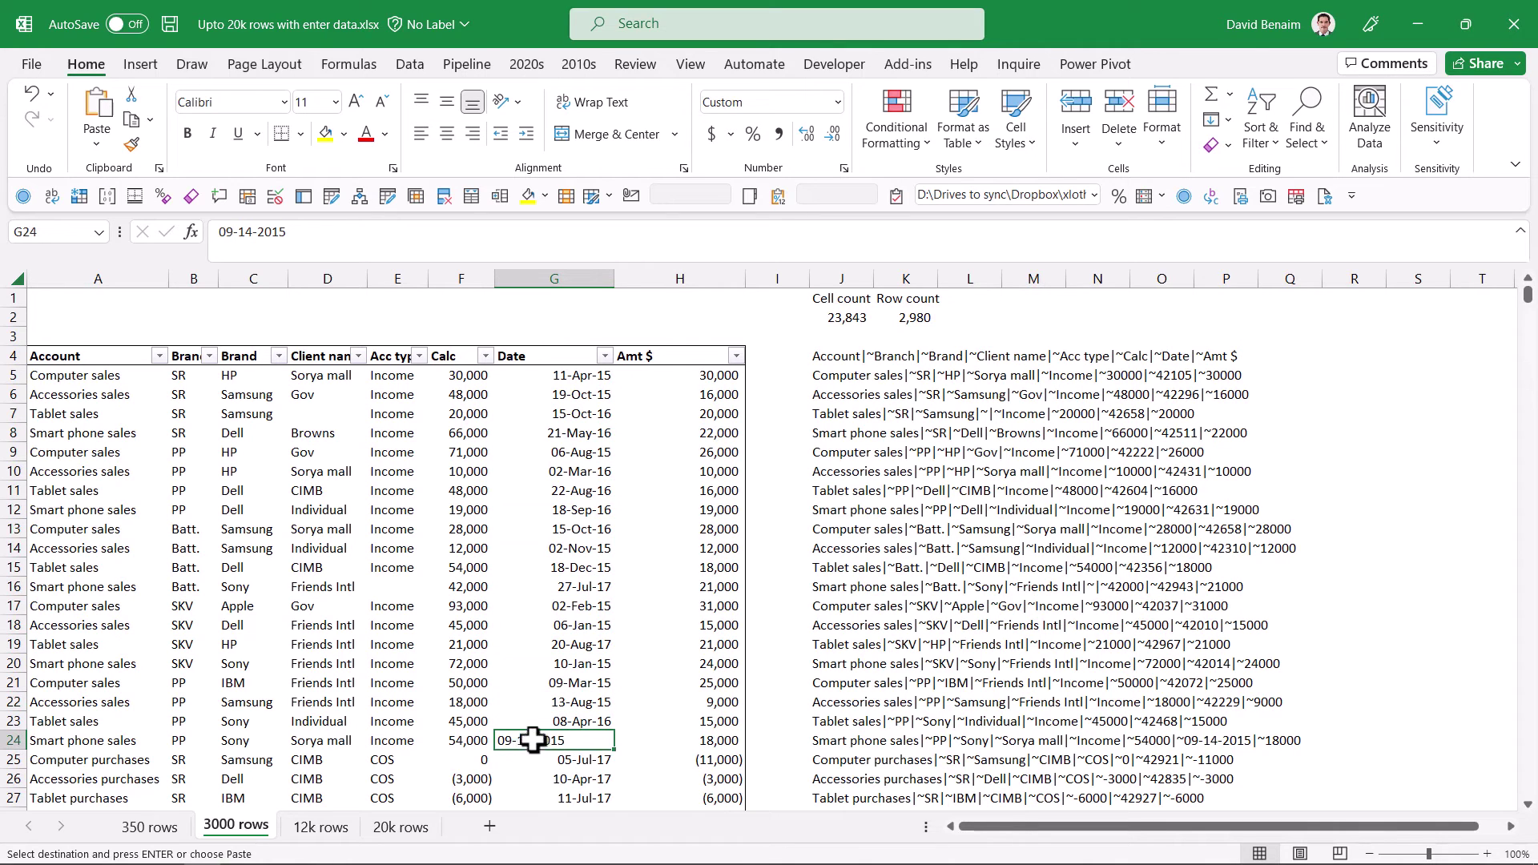
click(841, 375)
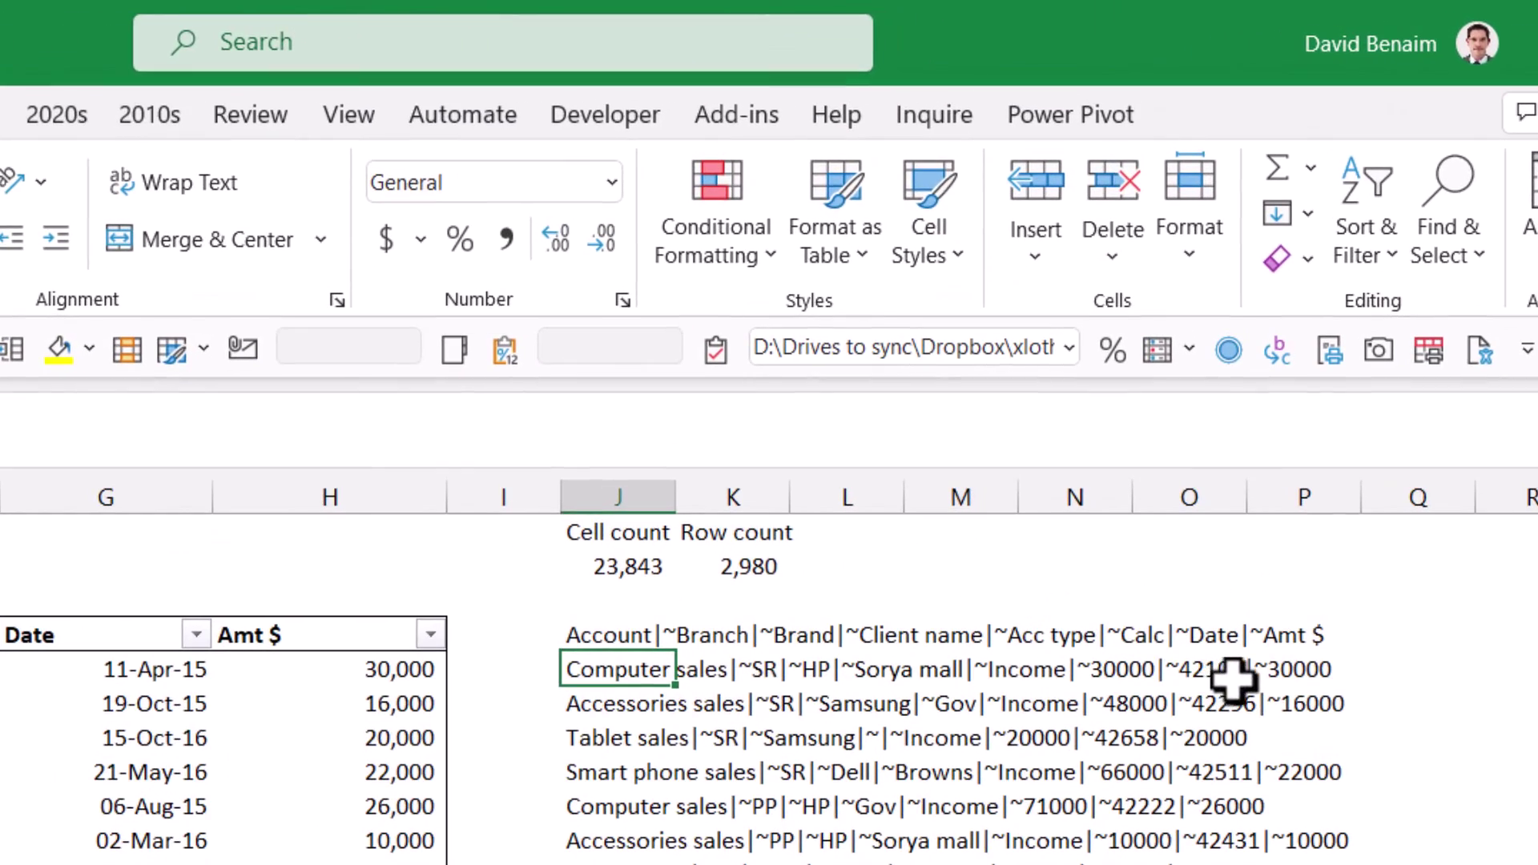
Step: Try the General number format on the Date column values from G5 down, and undo it
click(155, 668)
key(ctrl+shift+Down)
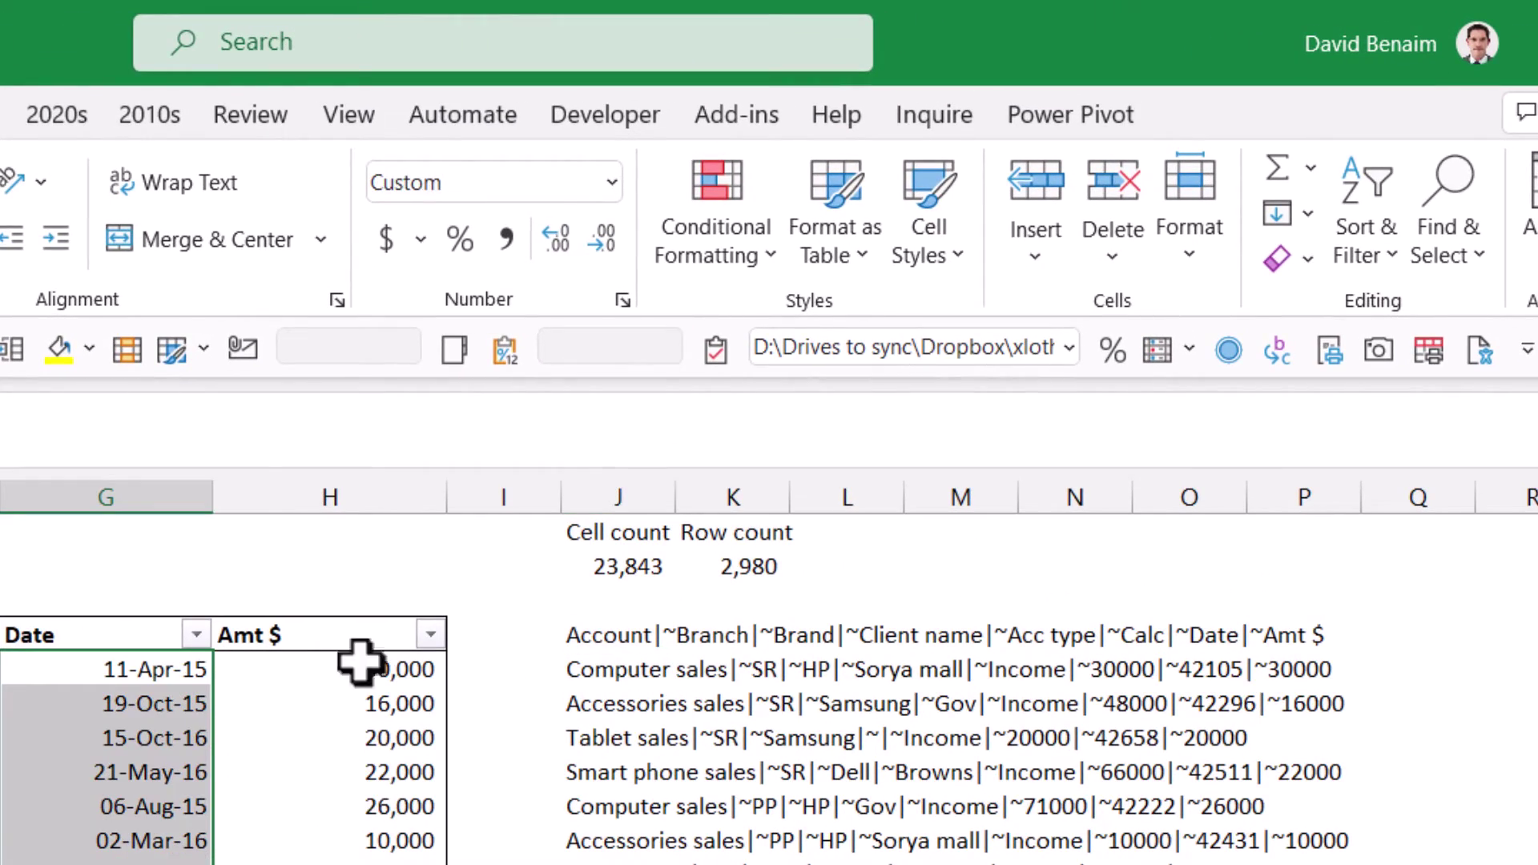
click(611, 184)
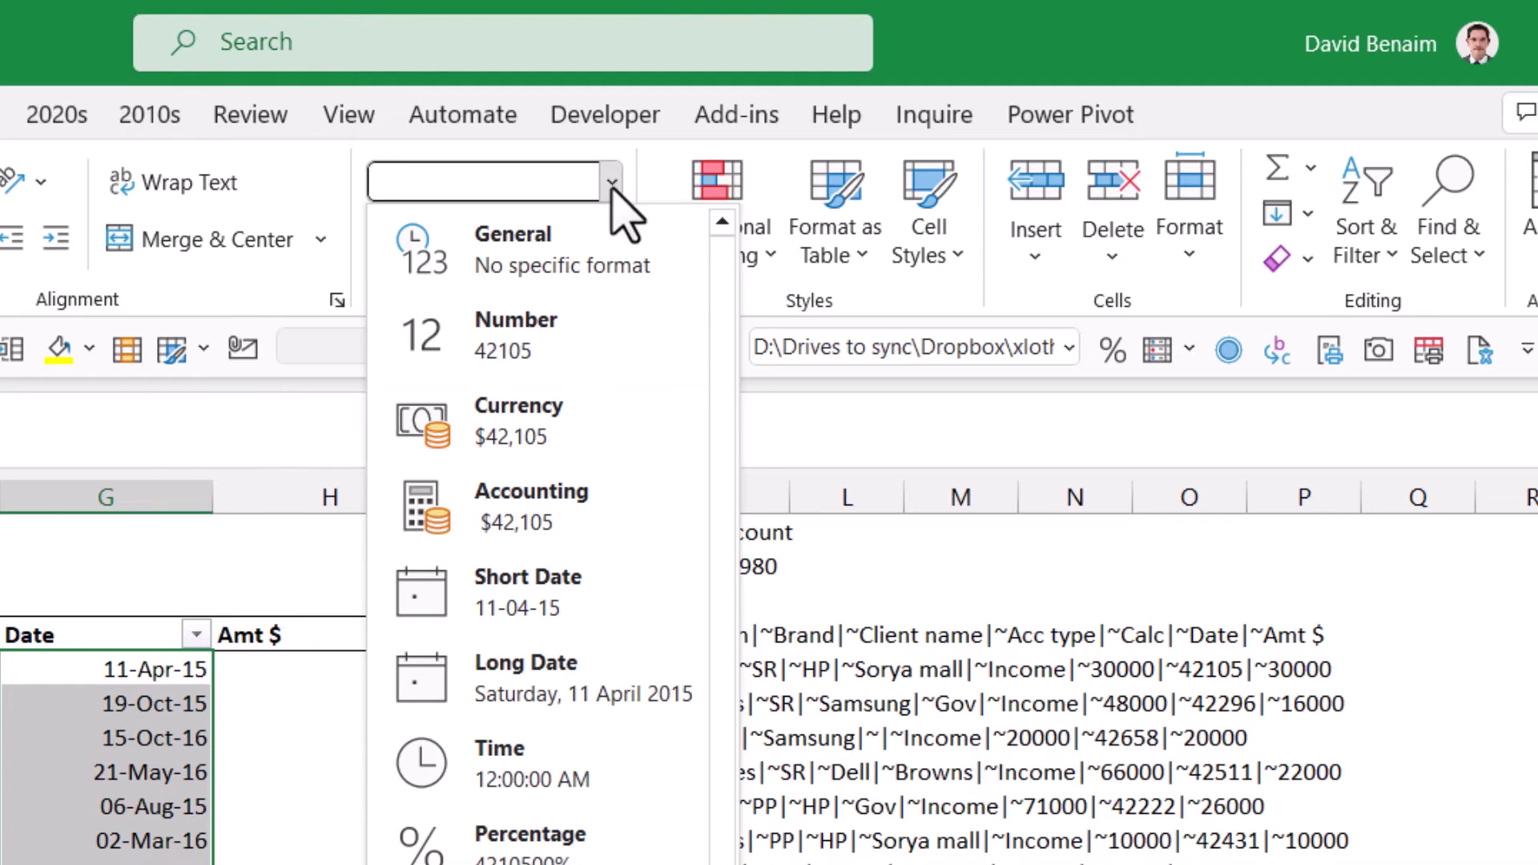
click(607, 270)
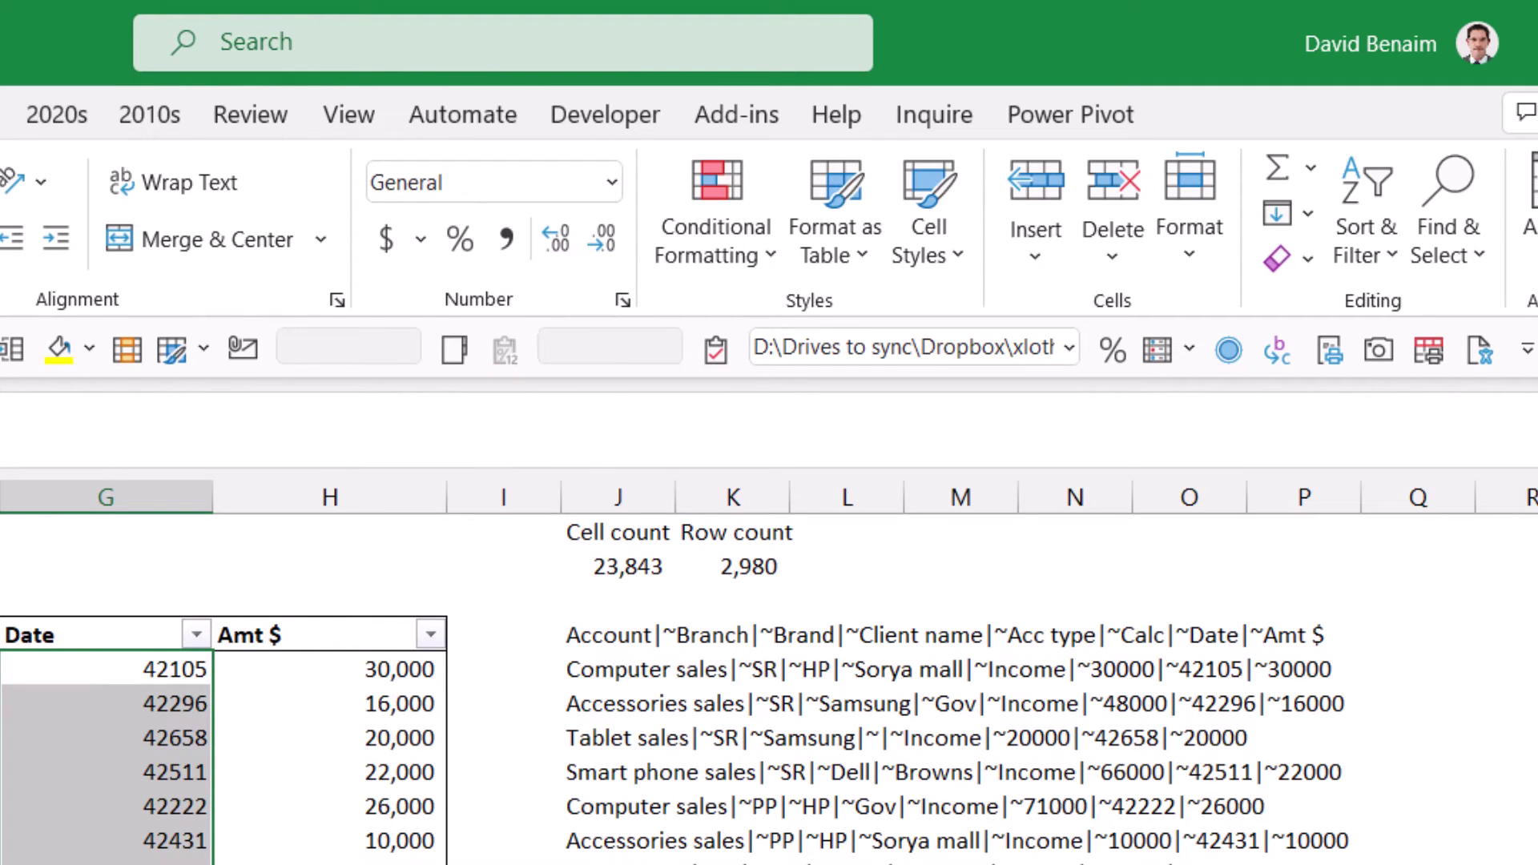
key(ctrl+z)
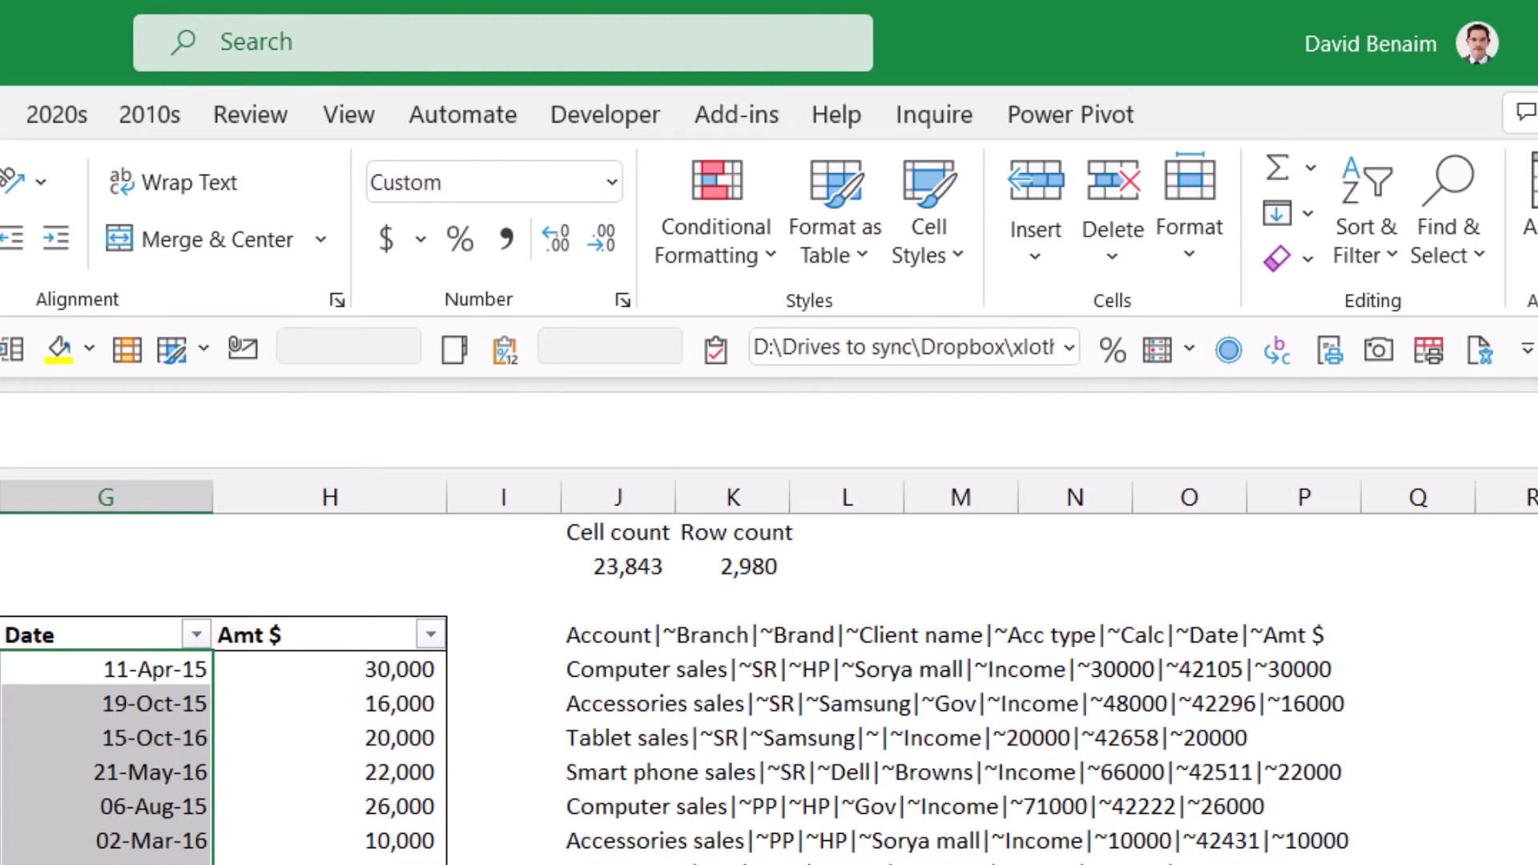
Step: Calculate the difference between the first two dates with =G6-G5 in G1, and clear that cell
click(156, 538)
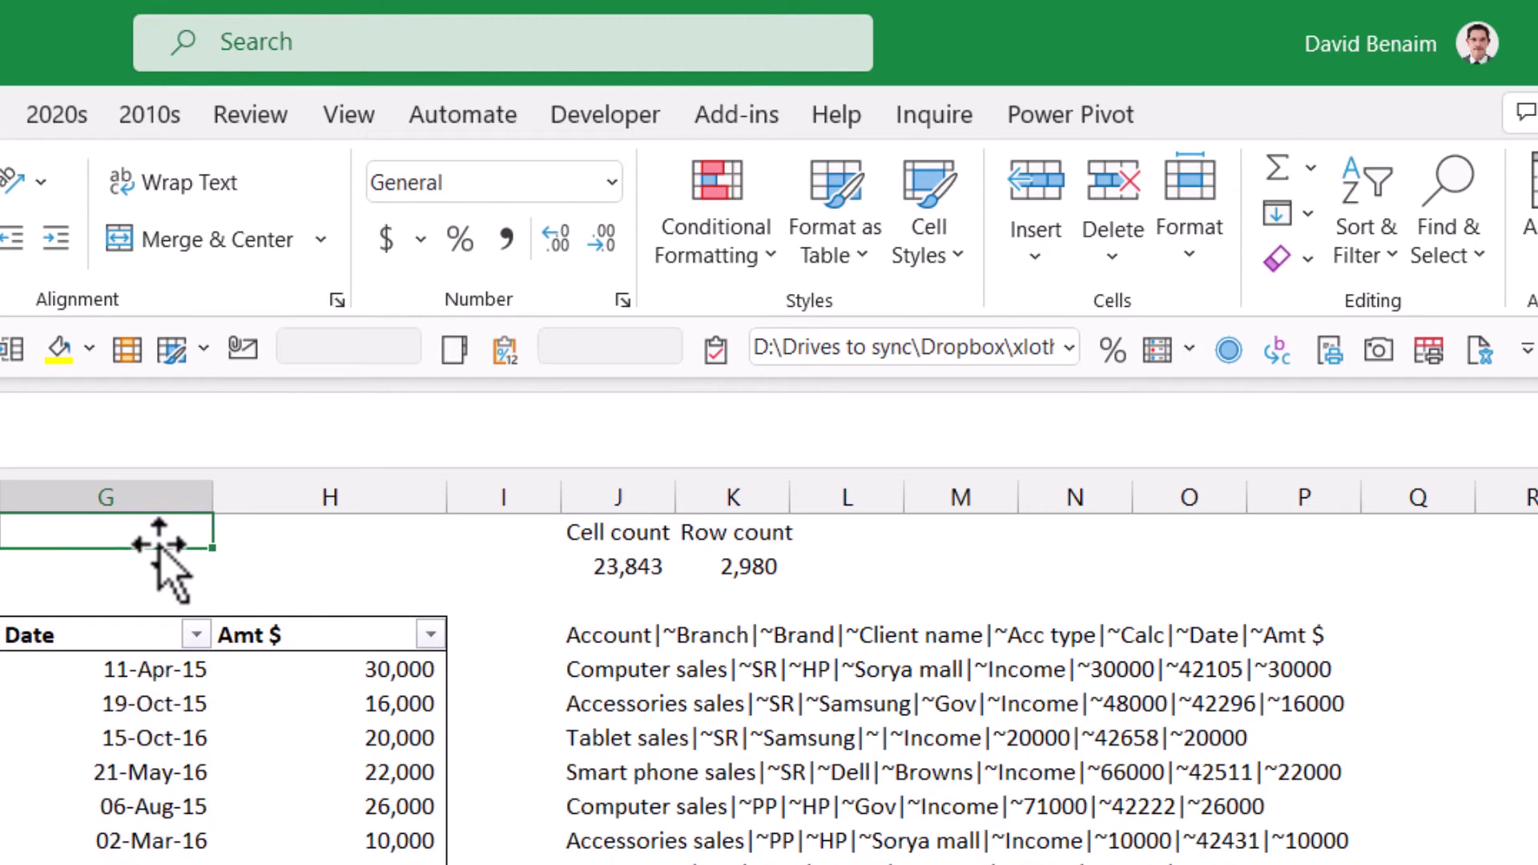
text(=)
key(Down)
key(Down)
key(Down)
key(Down)
key(Down)
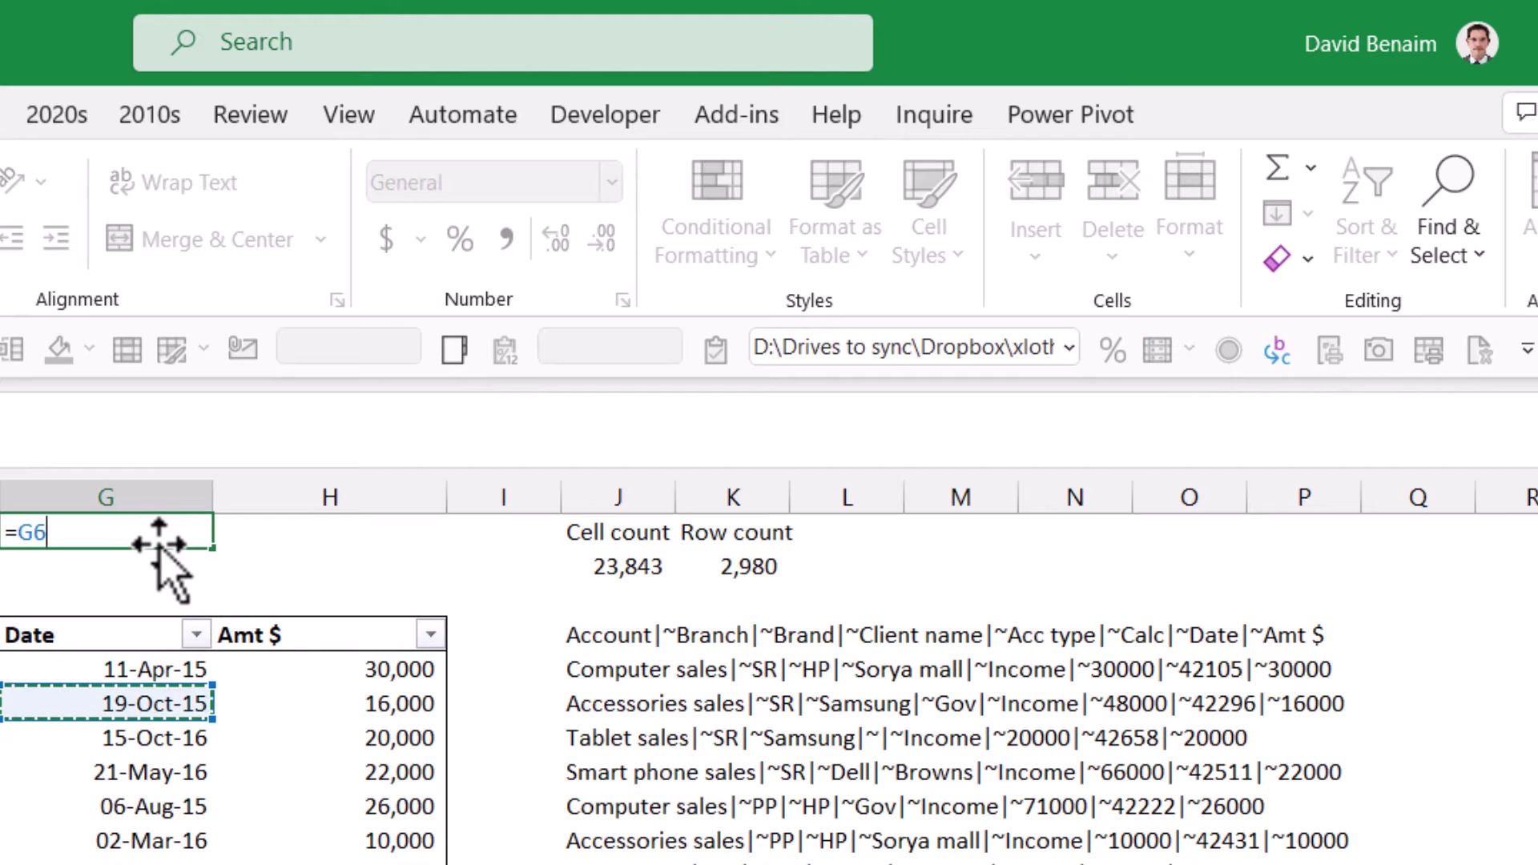
text(-)
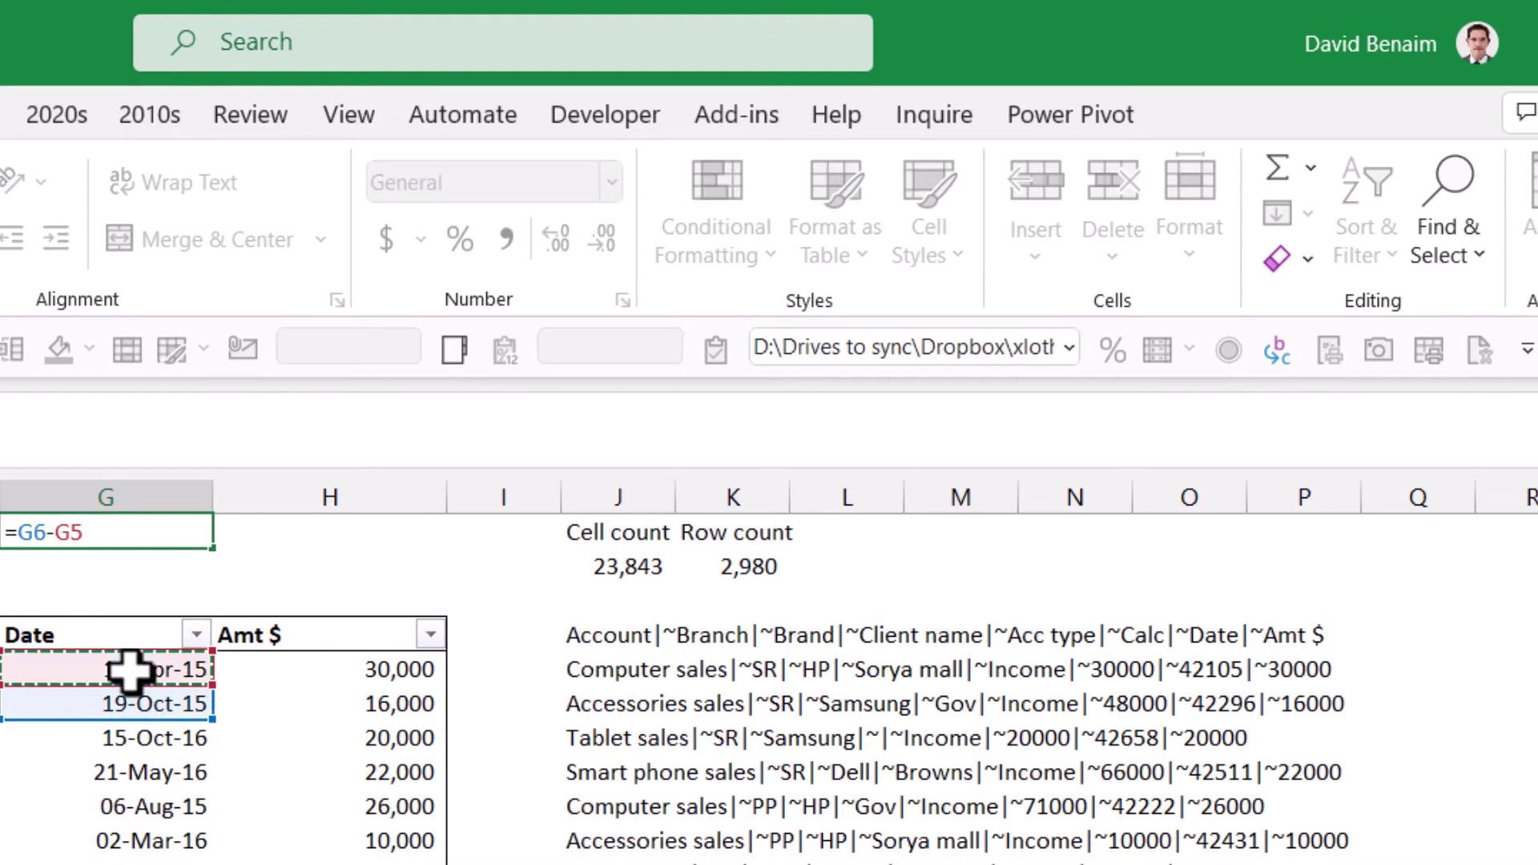
click(127, 669)
key(ctrl+Return)
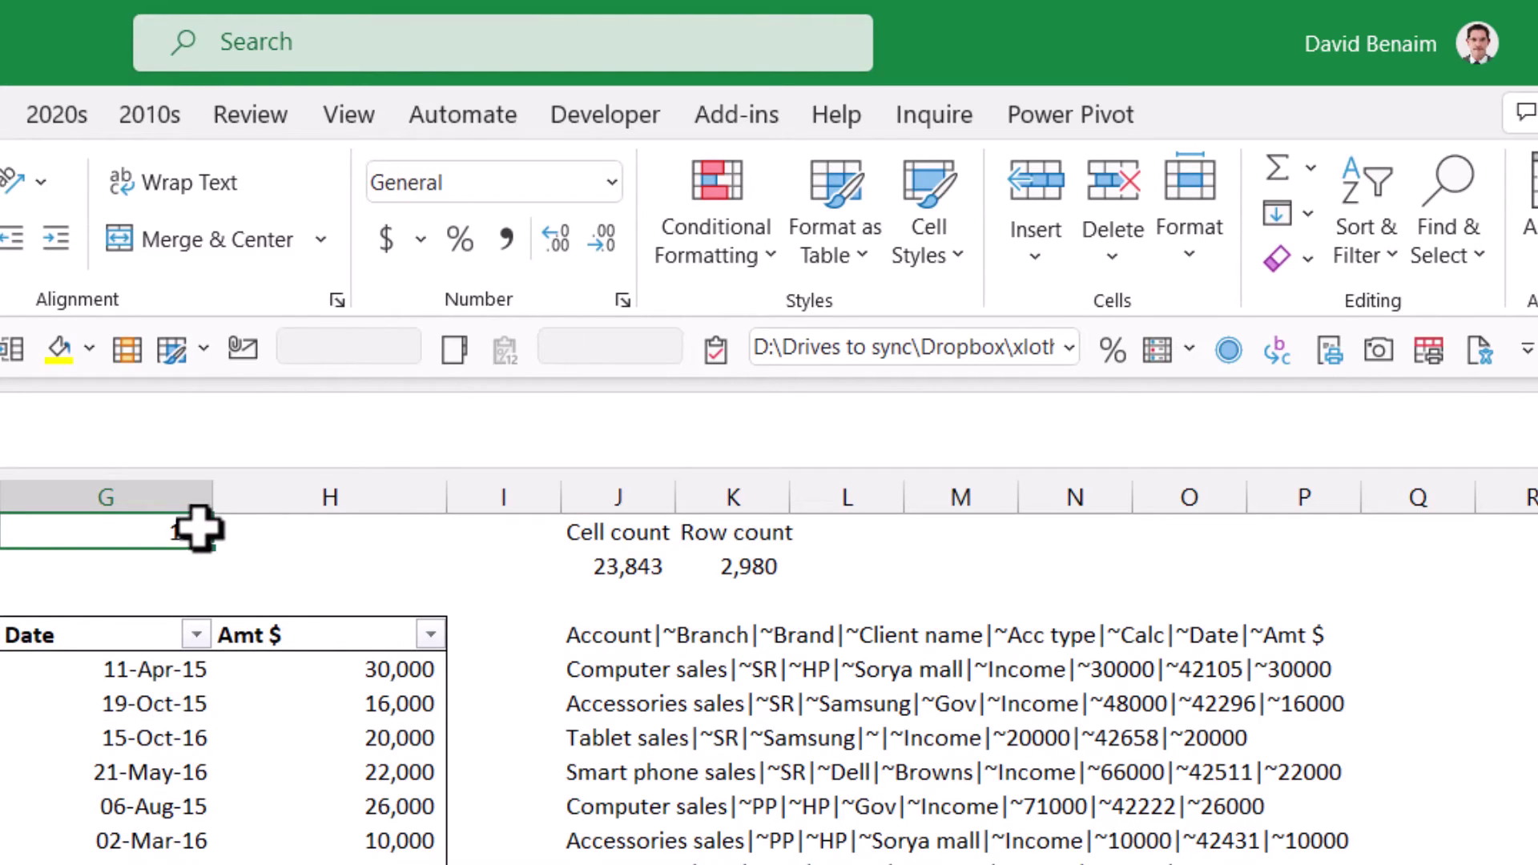
key(Down)
key(Down)
key(Down)
key(Down)
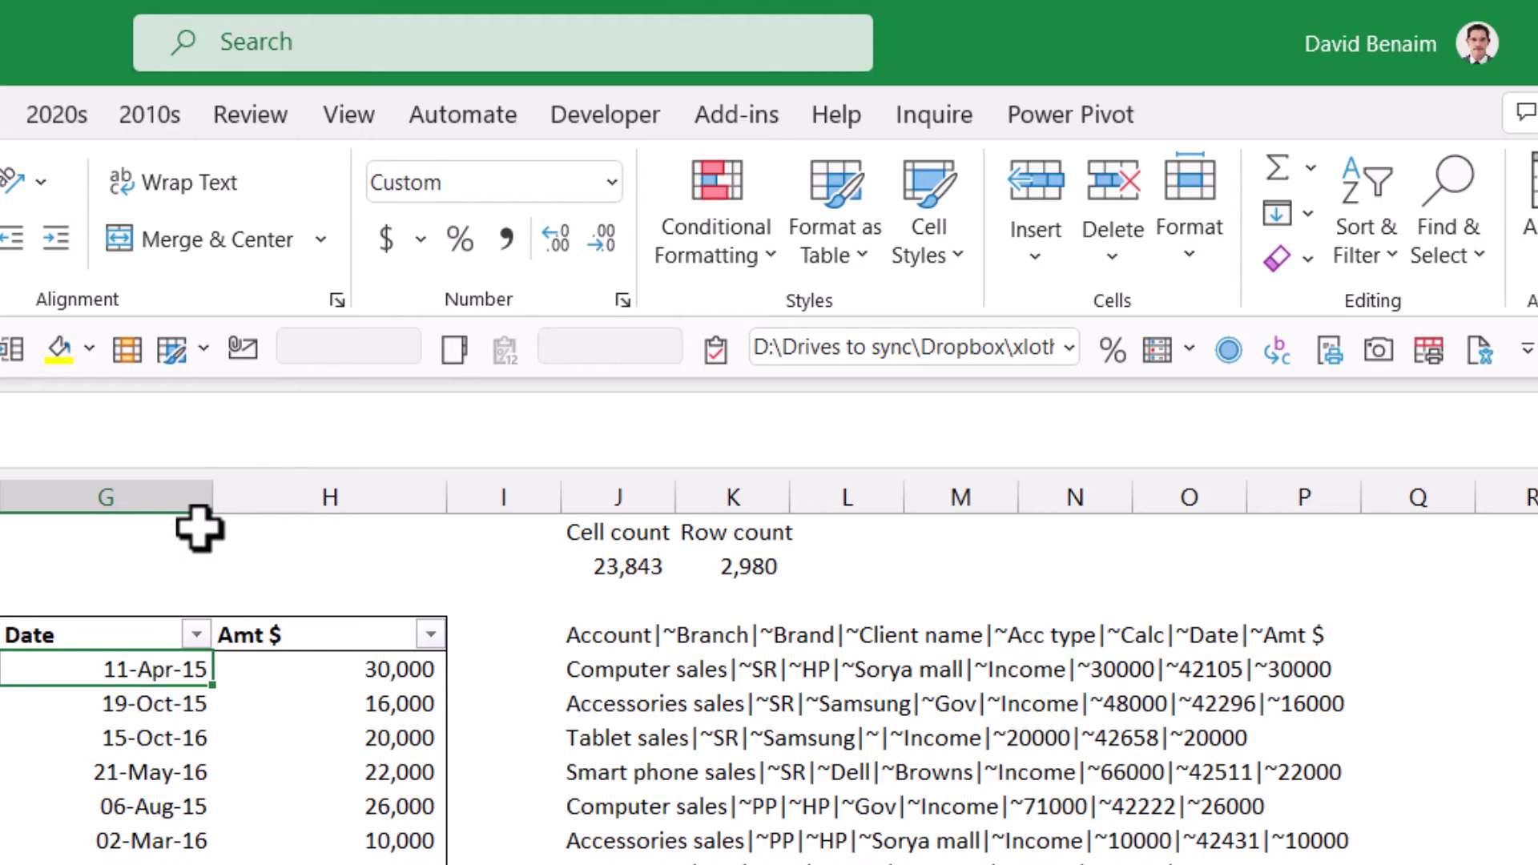
Step: Insert a new column directly after the Amt $ column
drag(614, 638, 617, 861)
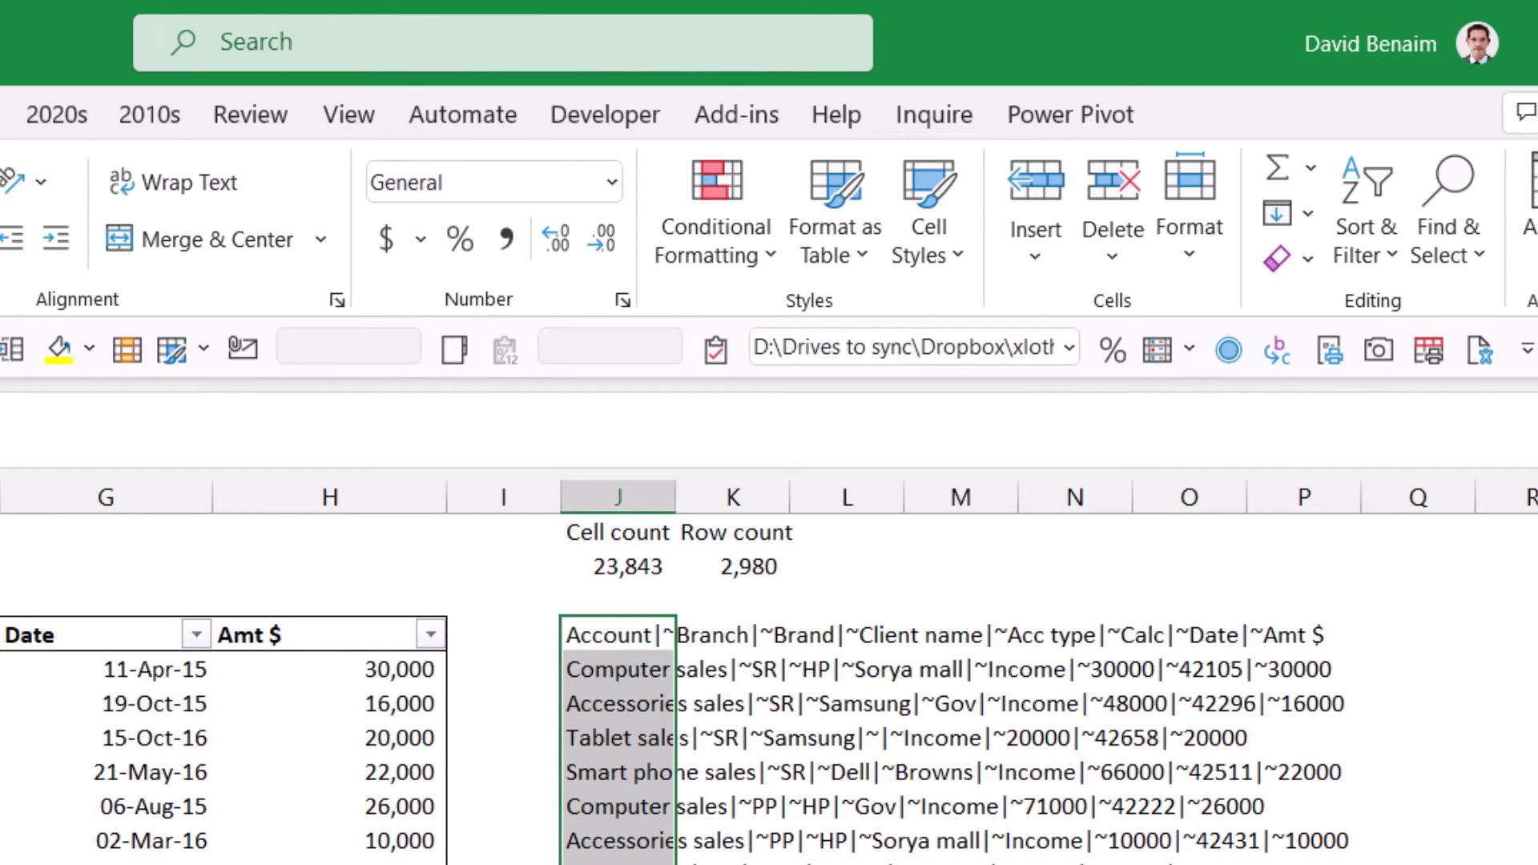
click(507, 497)
right_click(514, 495)
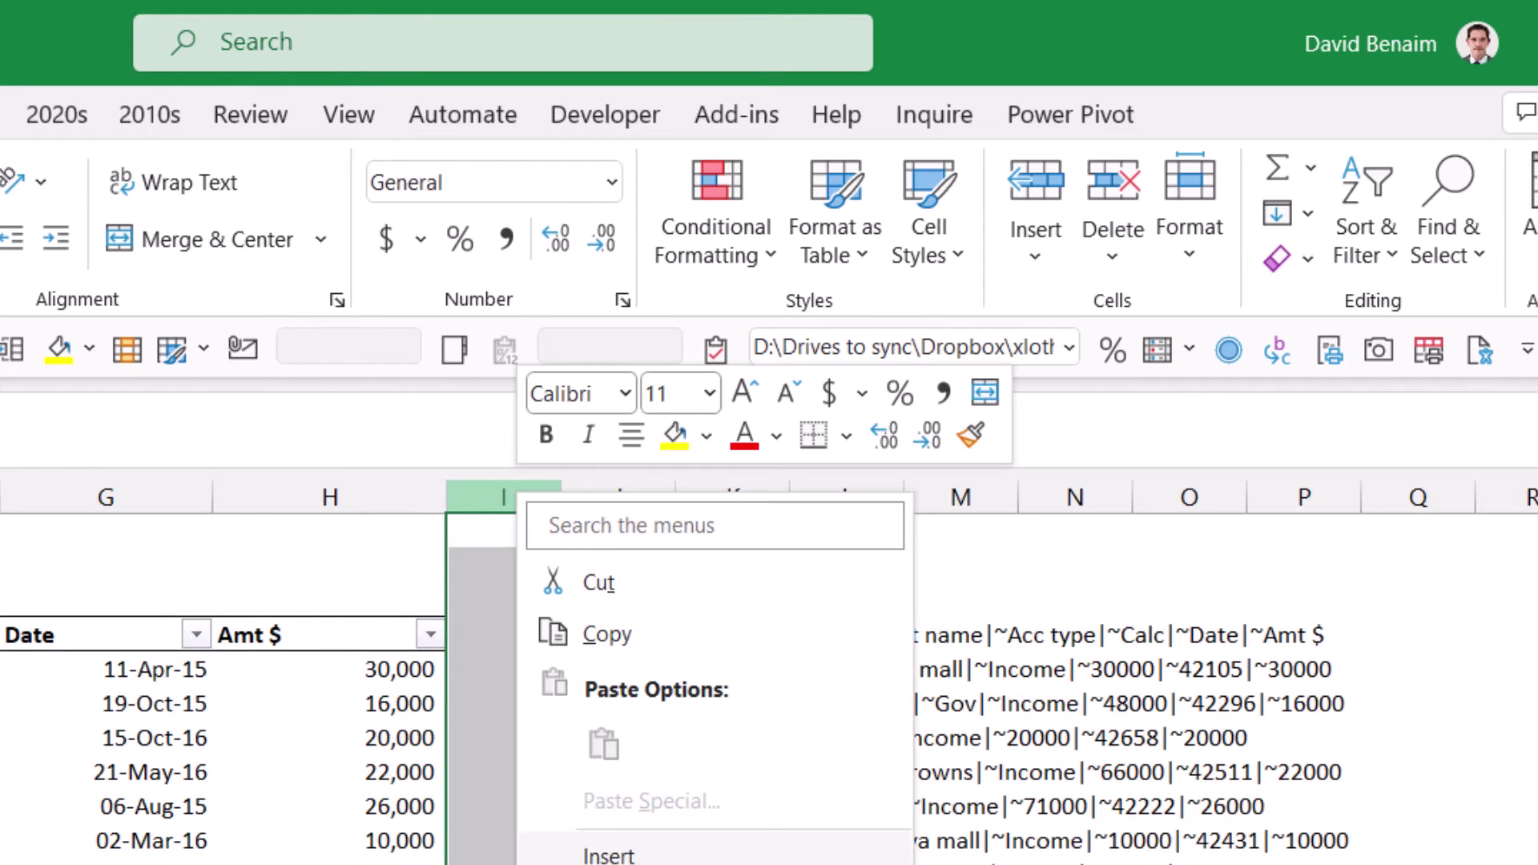
click(609, 855)
Step: Enter =TEXT(G5,"dd-mmm-yy") in I5 to turn the first date into text
click(497, 664)
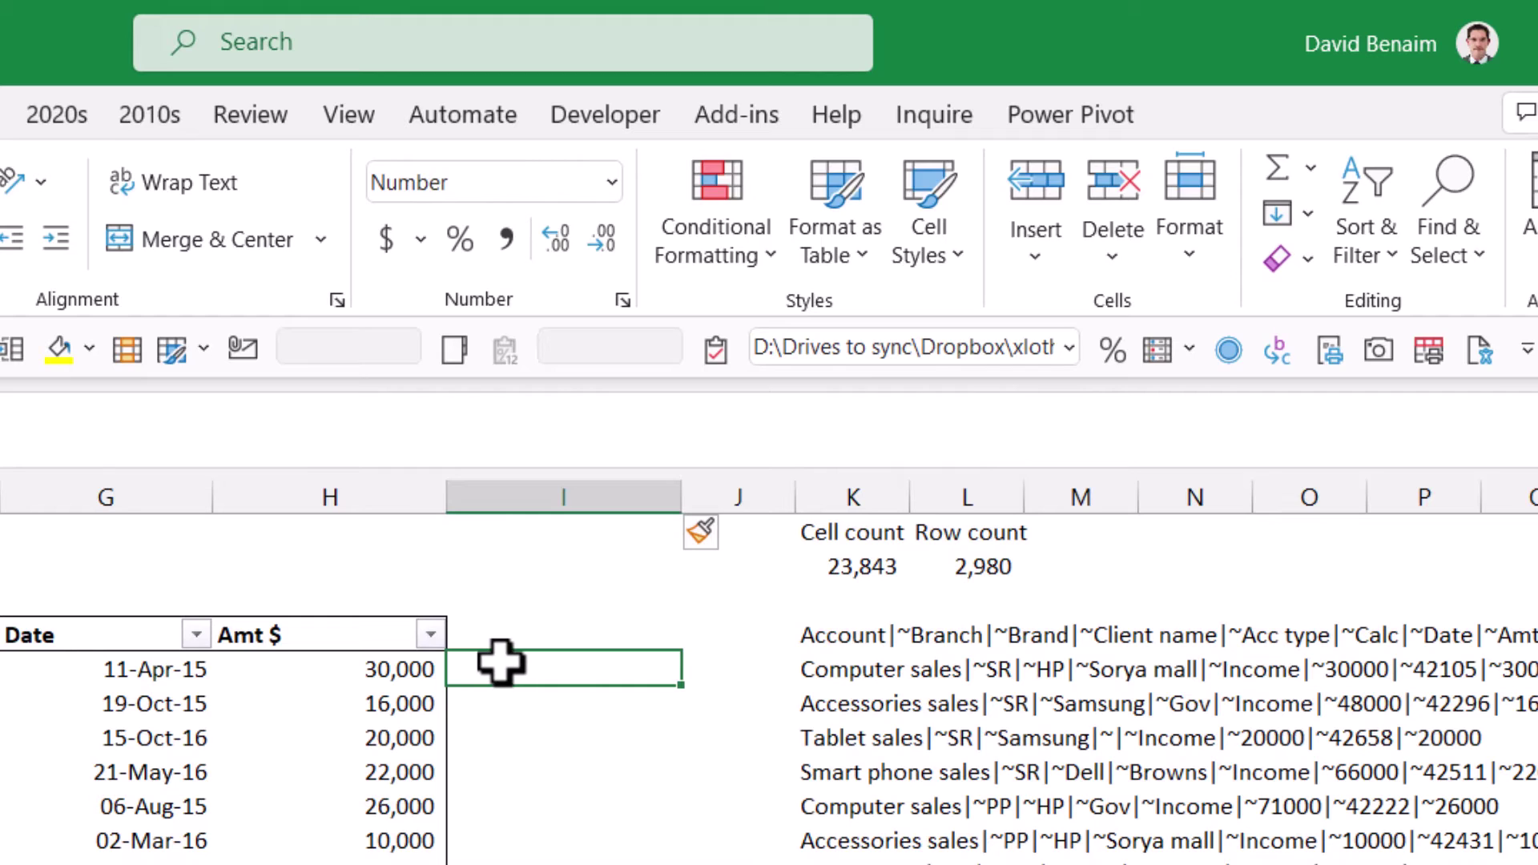
text(=tex)
key(Tab)
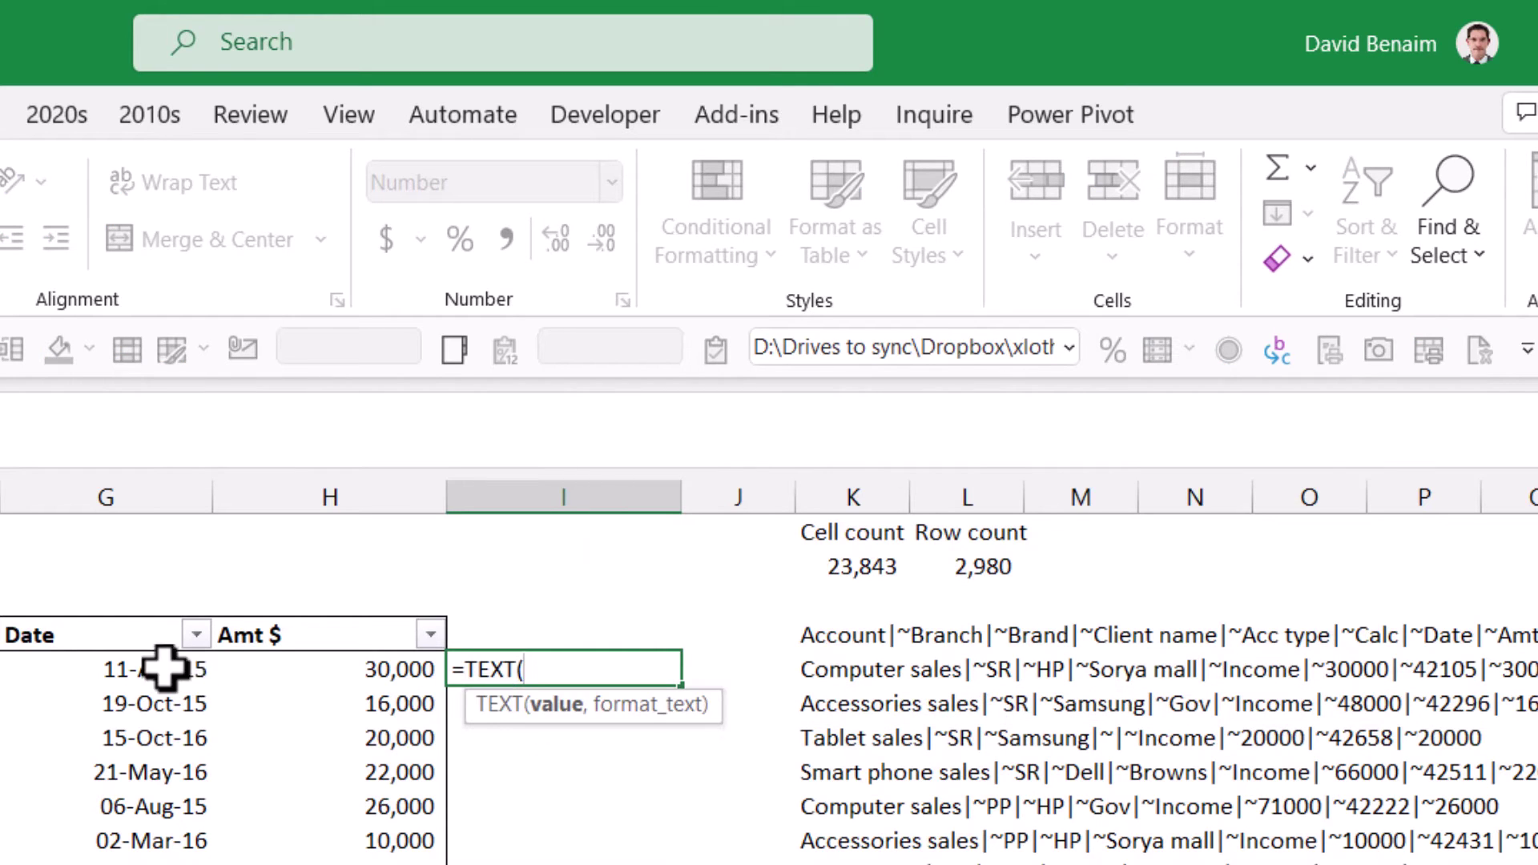
click(78, 666)
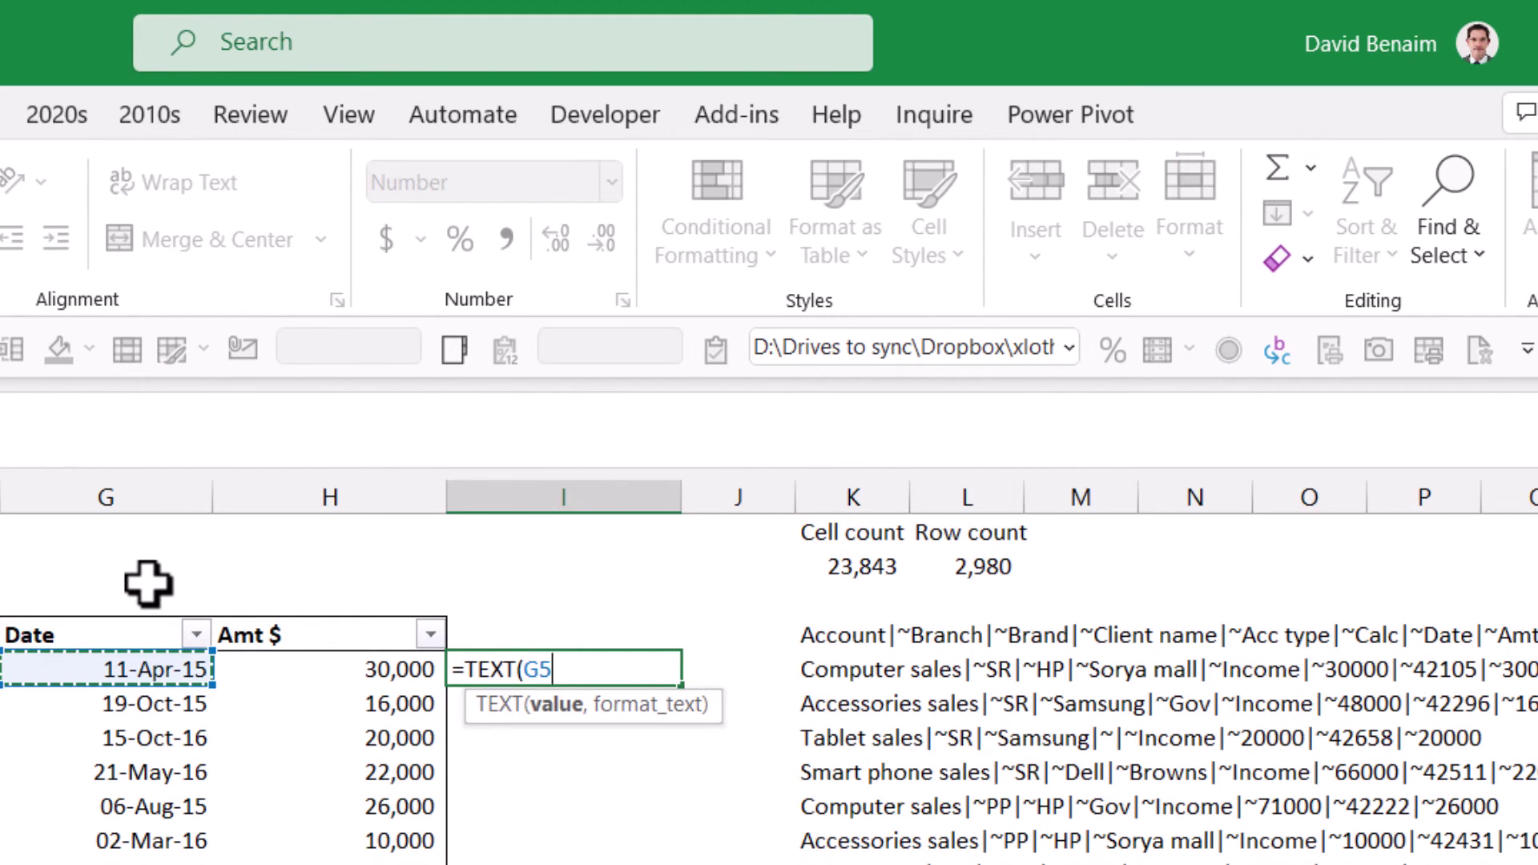
text(,"dd-mmm-yy)
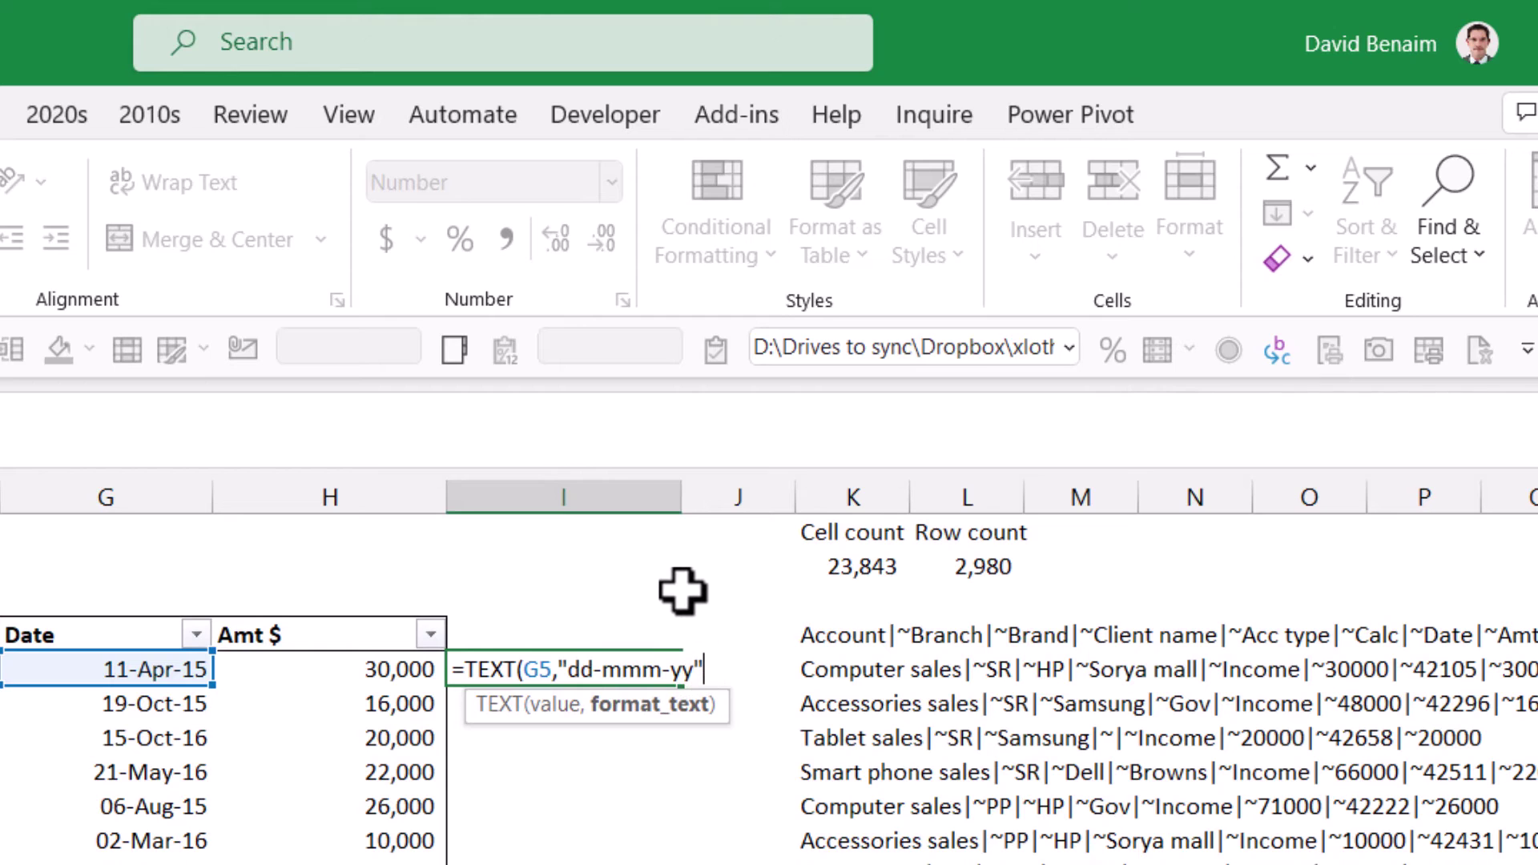
text())
key(ctrl+Return)
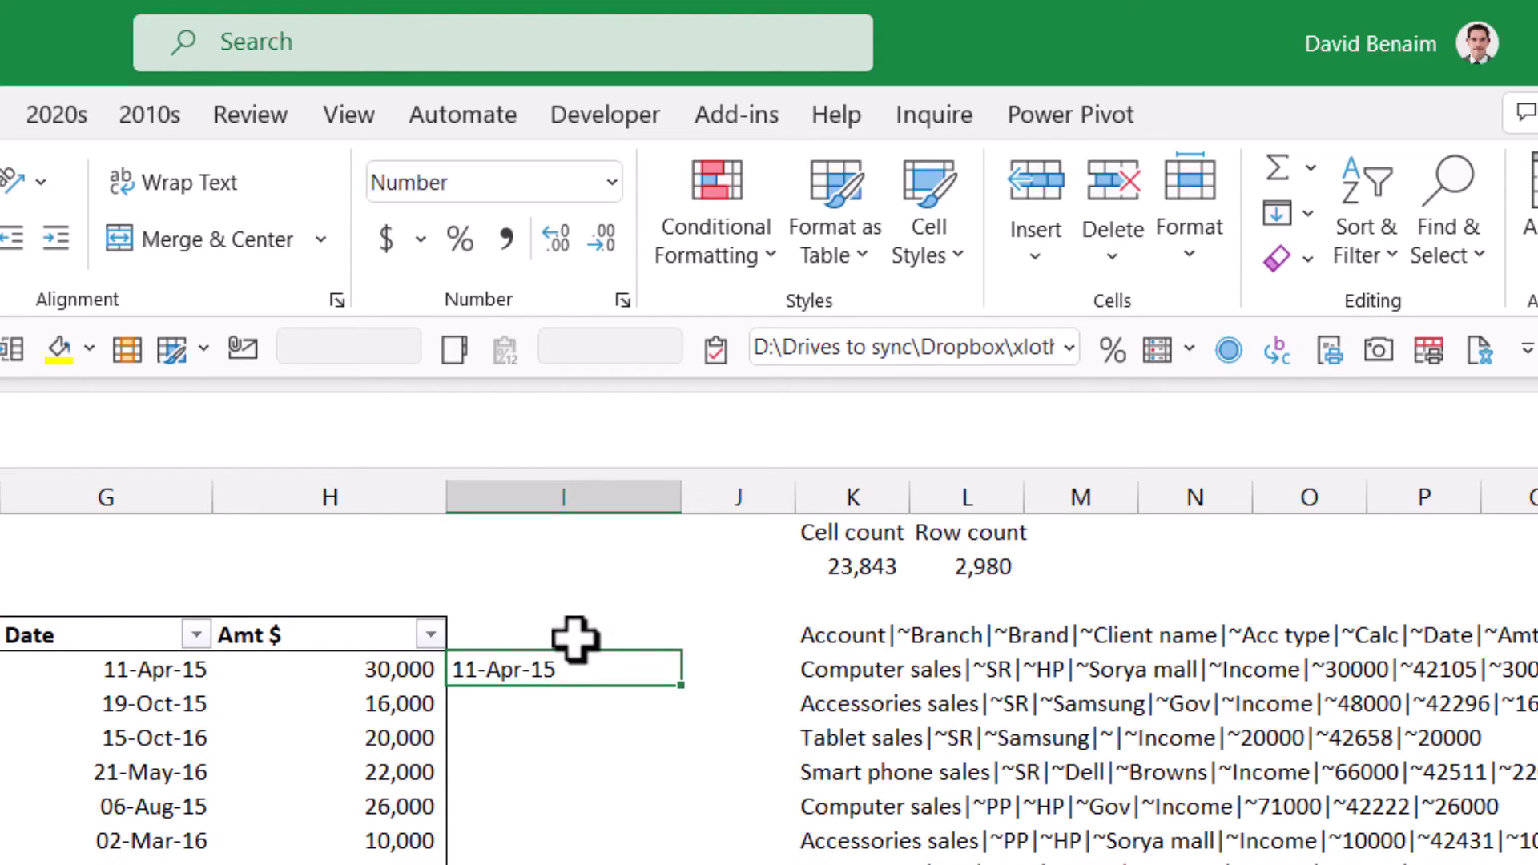
Step: Try the date format dd-mm-yy in the TEXT formula of I5, and restore it to dd-mmm-yy
double_click(517, 669)
click(635, 671)
key(BackSpace)
key(Return)
key(Up)
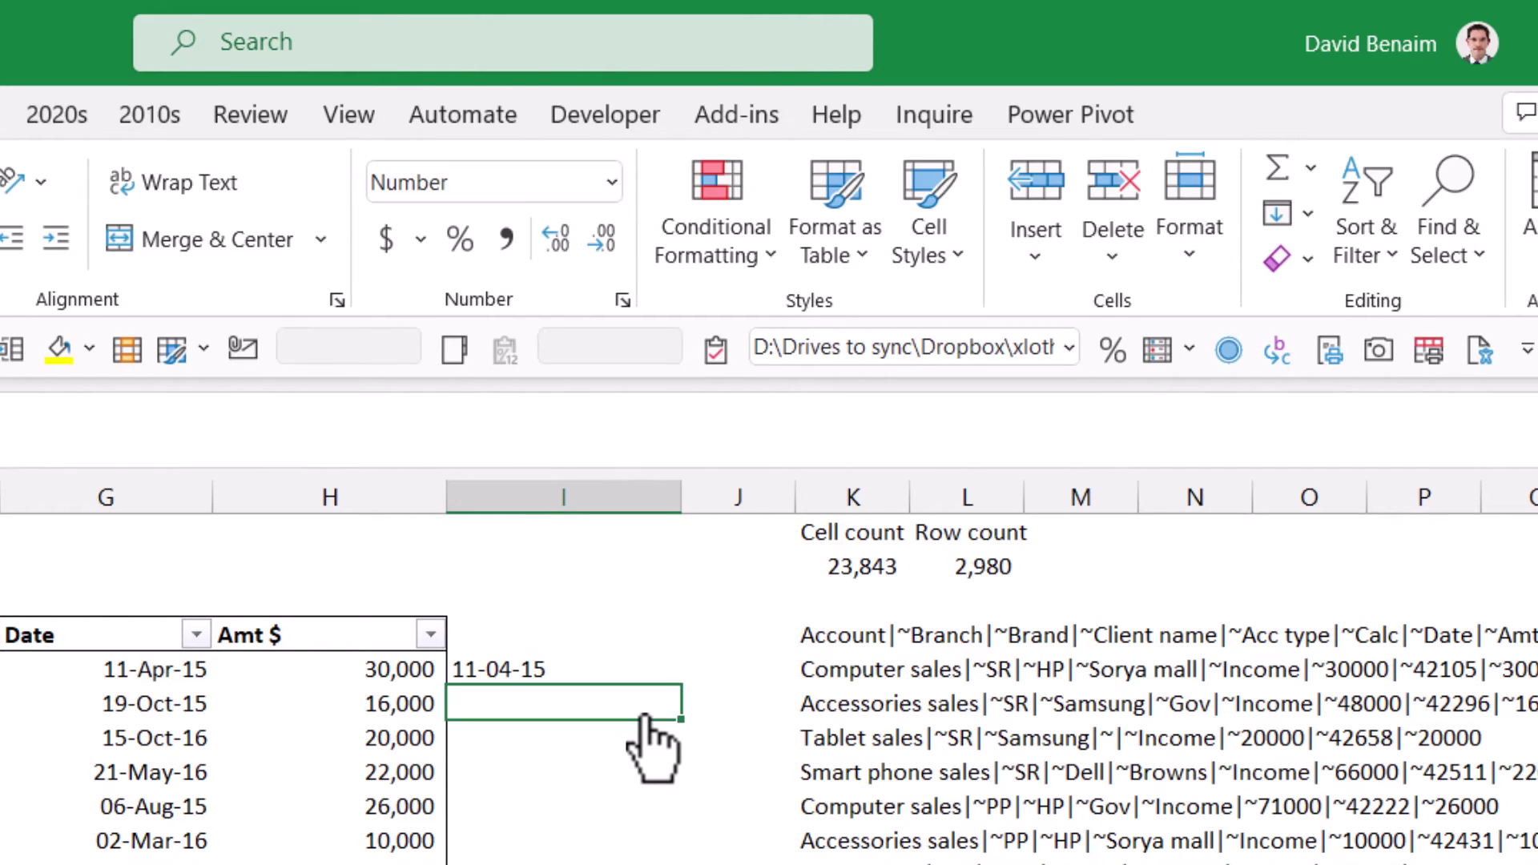
double_click(542, 666)
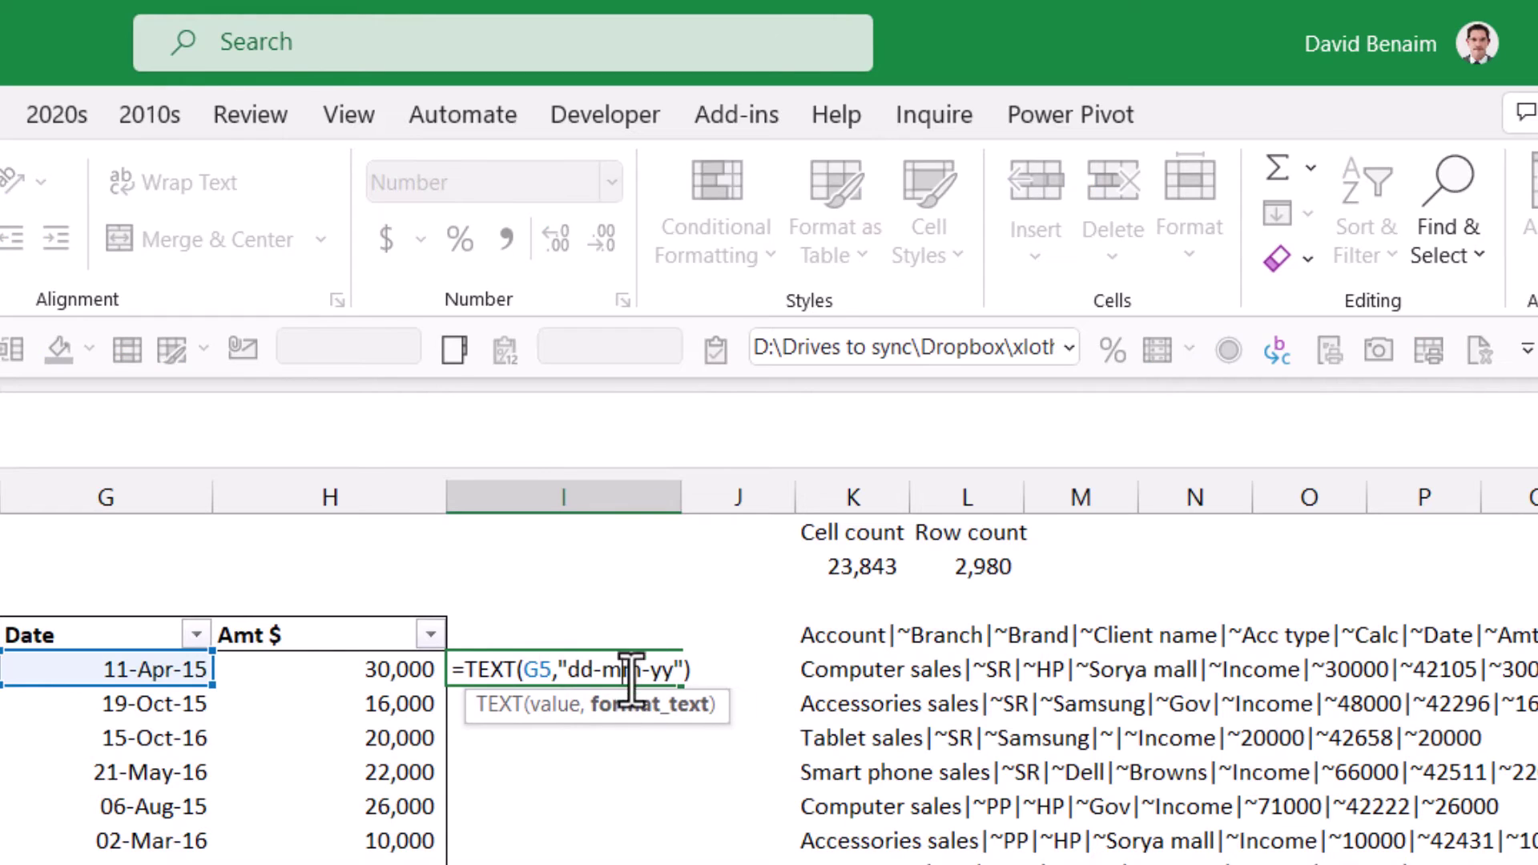
click(622, 669)
text(m)
key(Return)
key(Up)
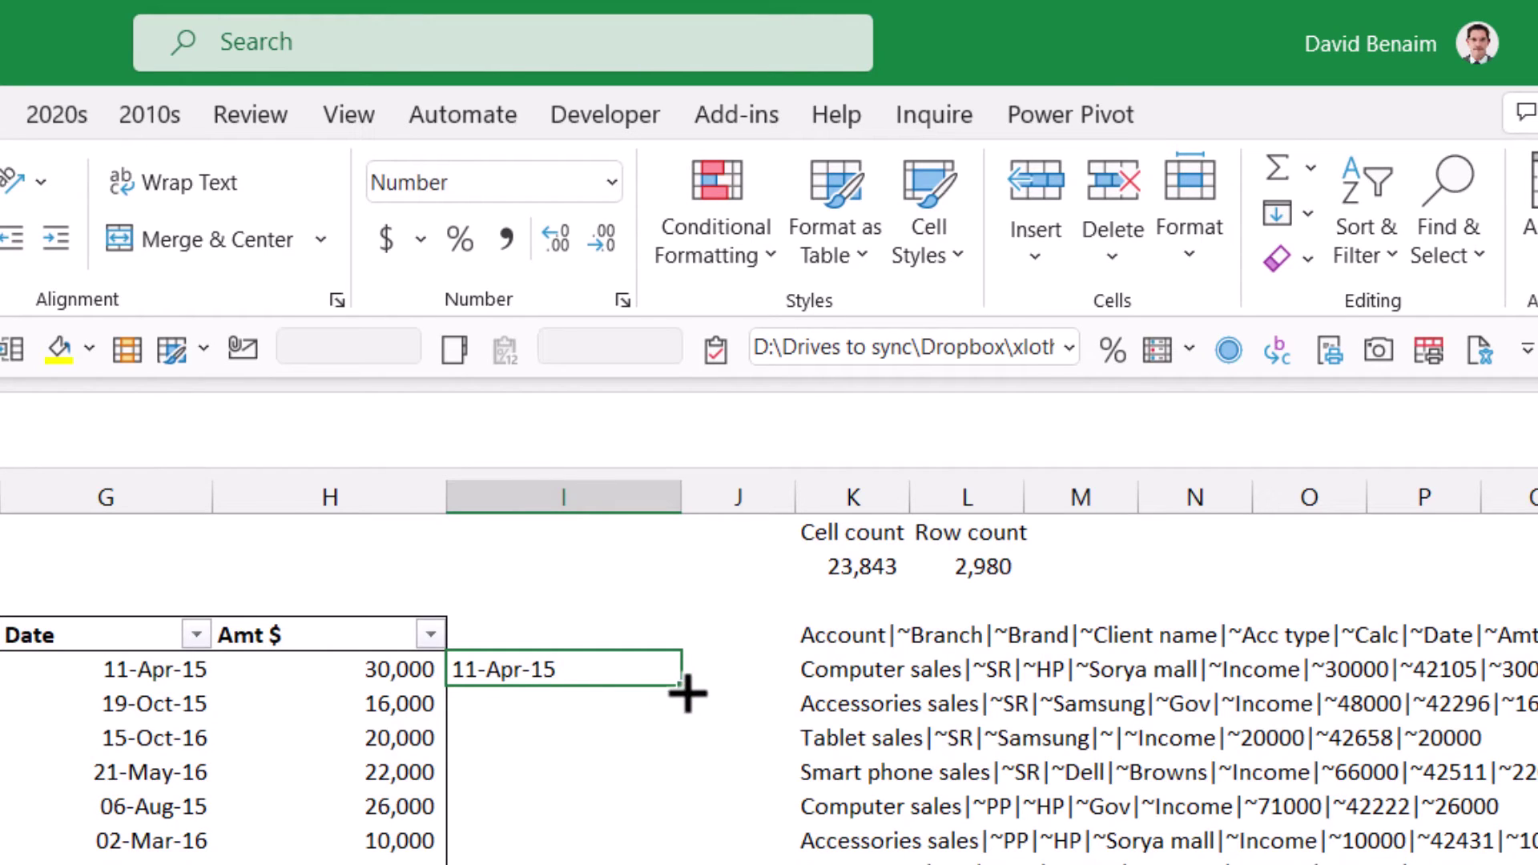
Step: Widen column I slightly, try right alignment on I5, and align it to the left
drag(681, 497, 707, 497)
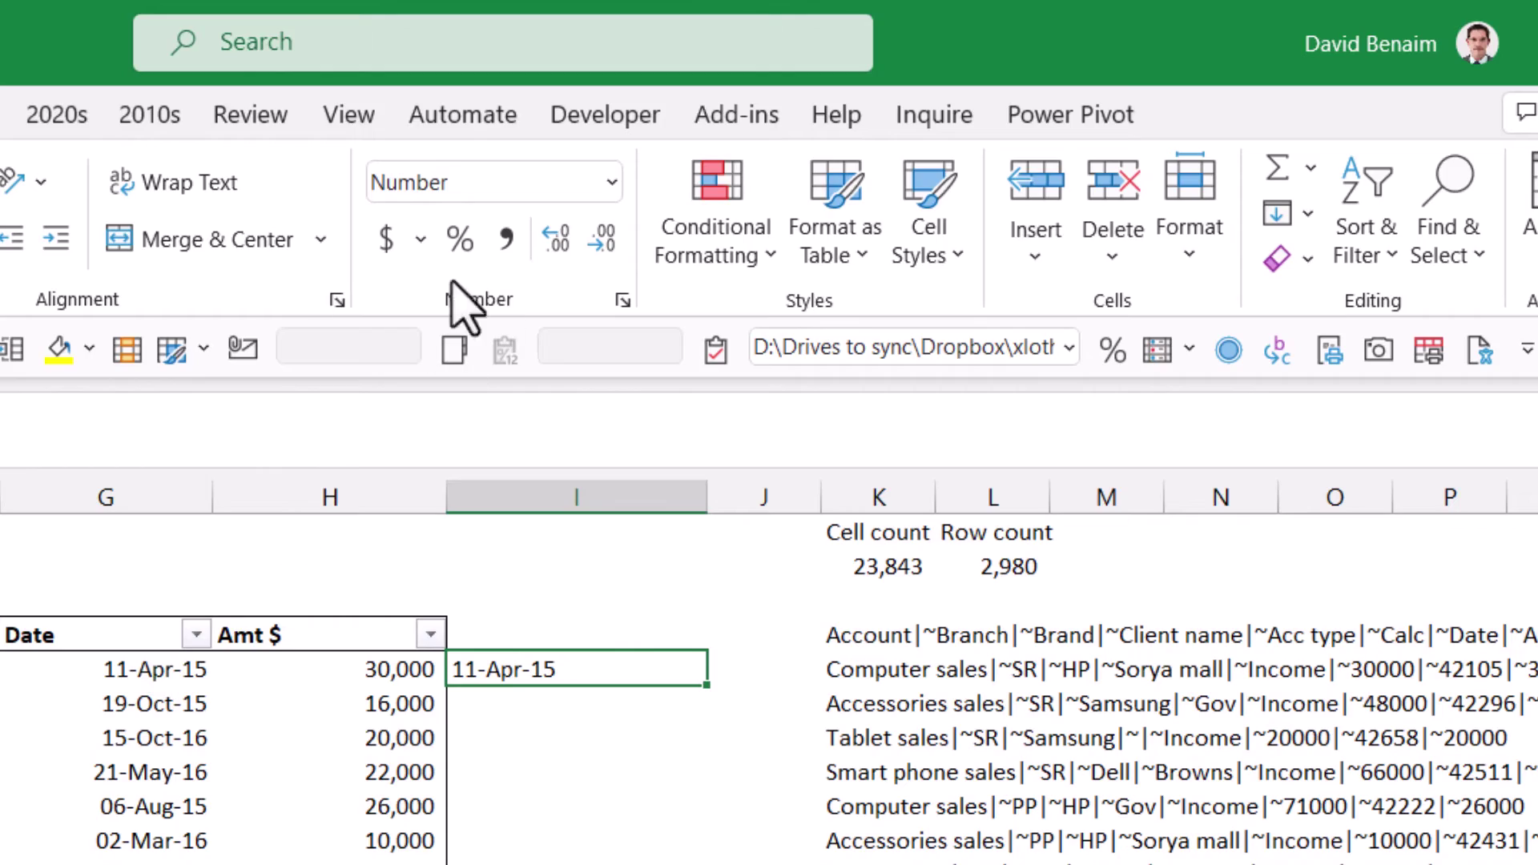
key(alt+h)
key(a)
key(r)
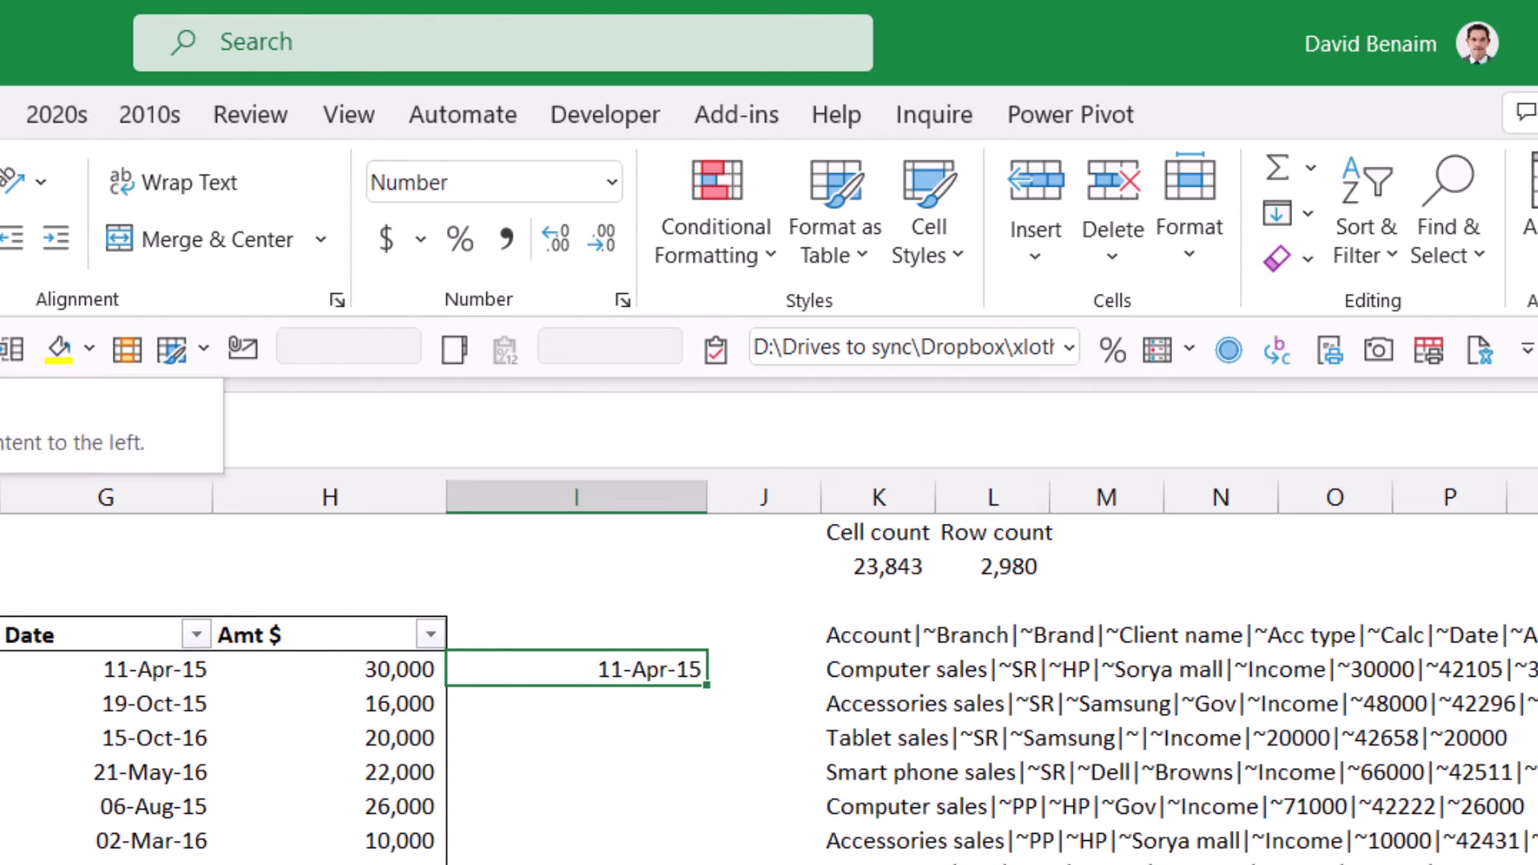
key(alt+h)
key(a)
key(l)
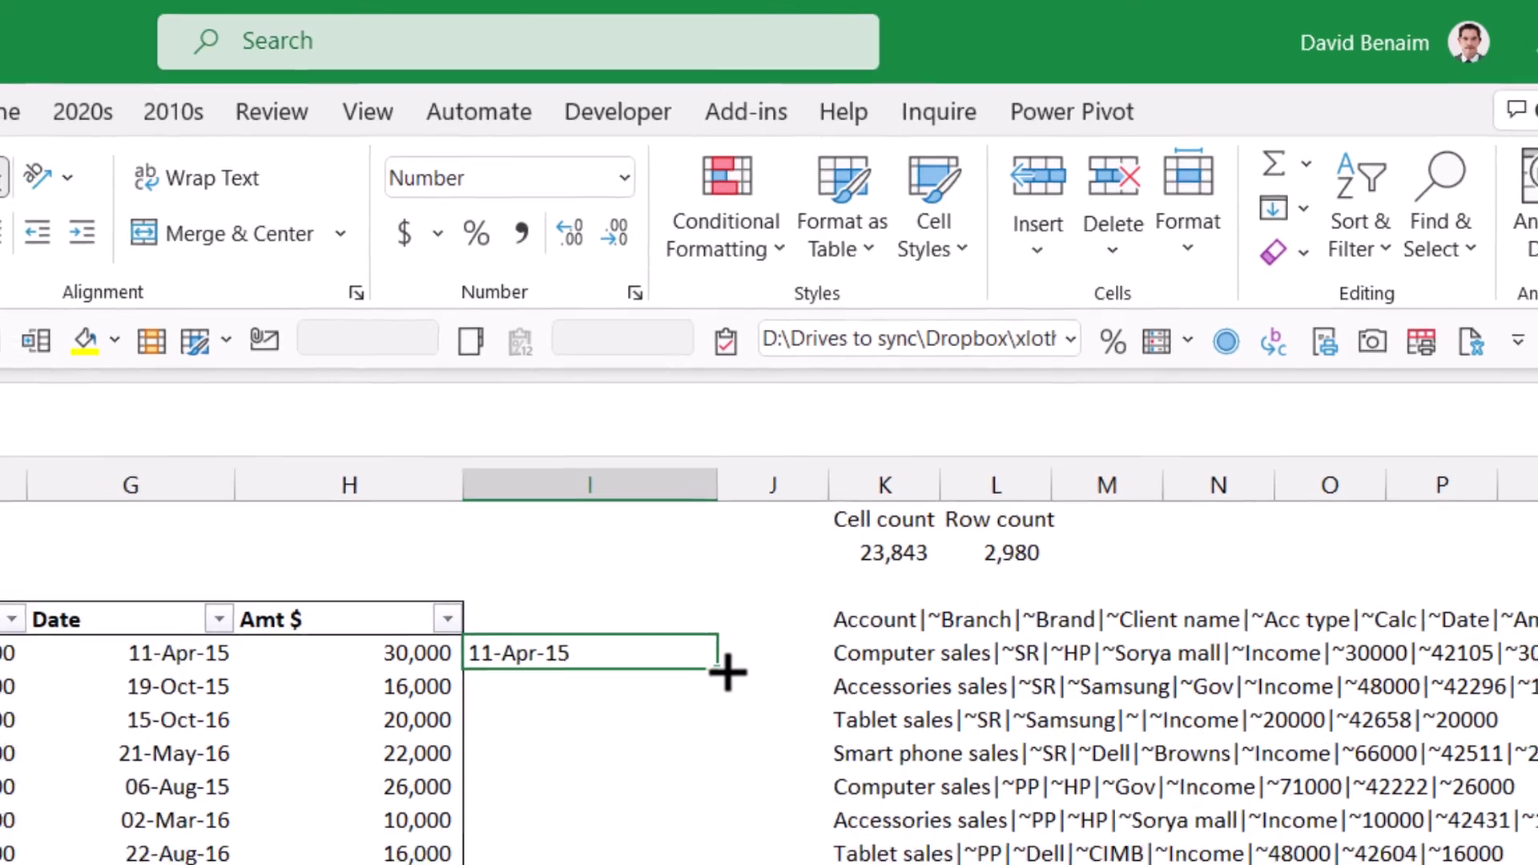
Step: Fill the TEXT formula from I5 down to the last data row, and compare row 24's result with its source date
double_click(707, 686)
scroll(786, 509, down, 6)
scroll(786, 511, up, 3)
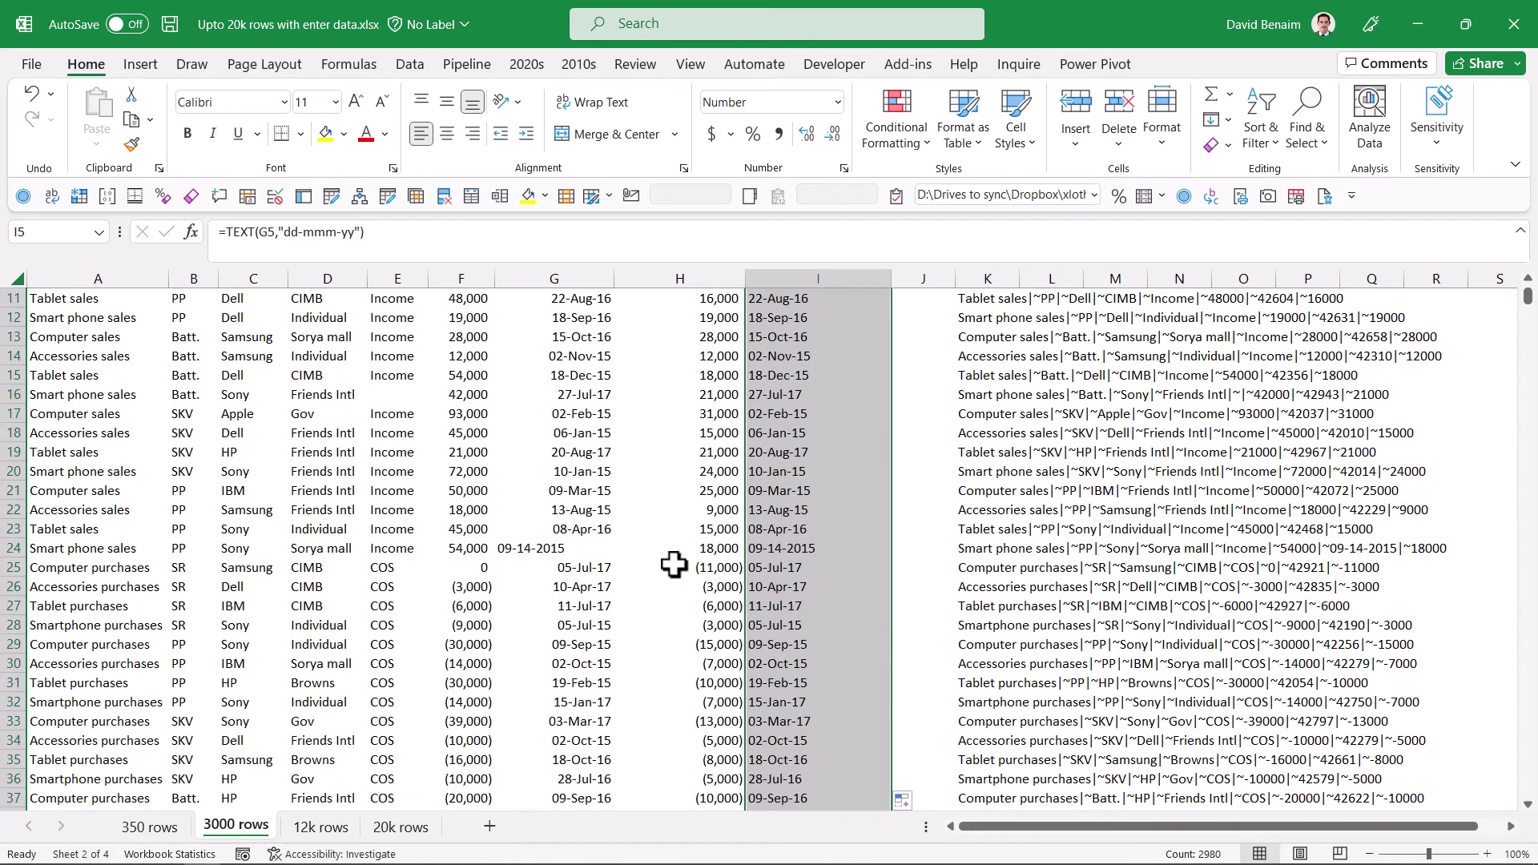
click(574, 549)
click(767, 548)
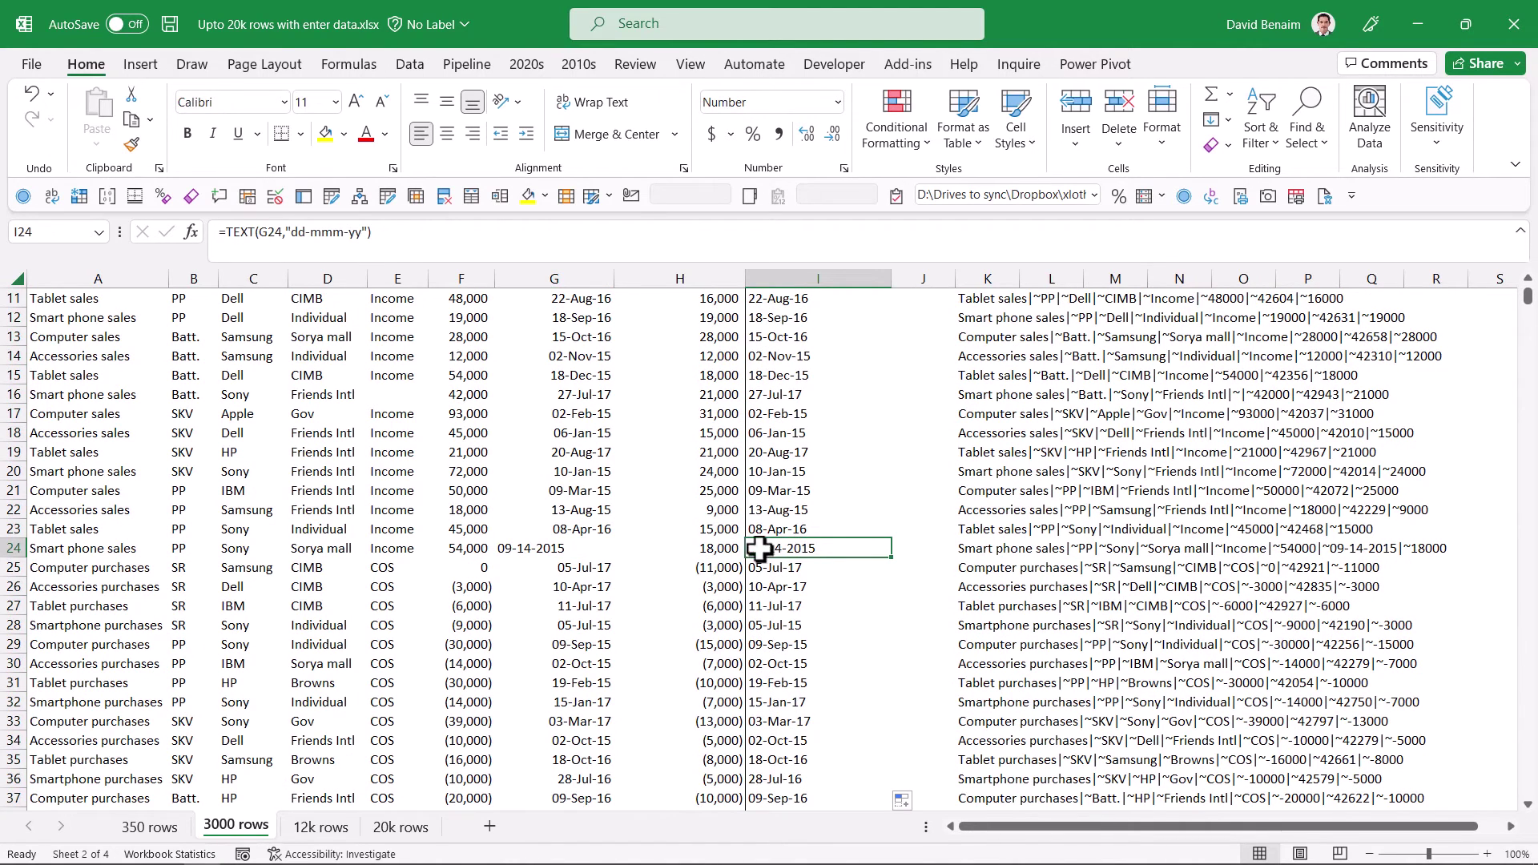
click(552, 548)
scroll(572, 520, up, 4)
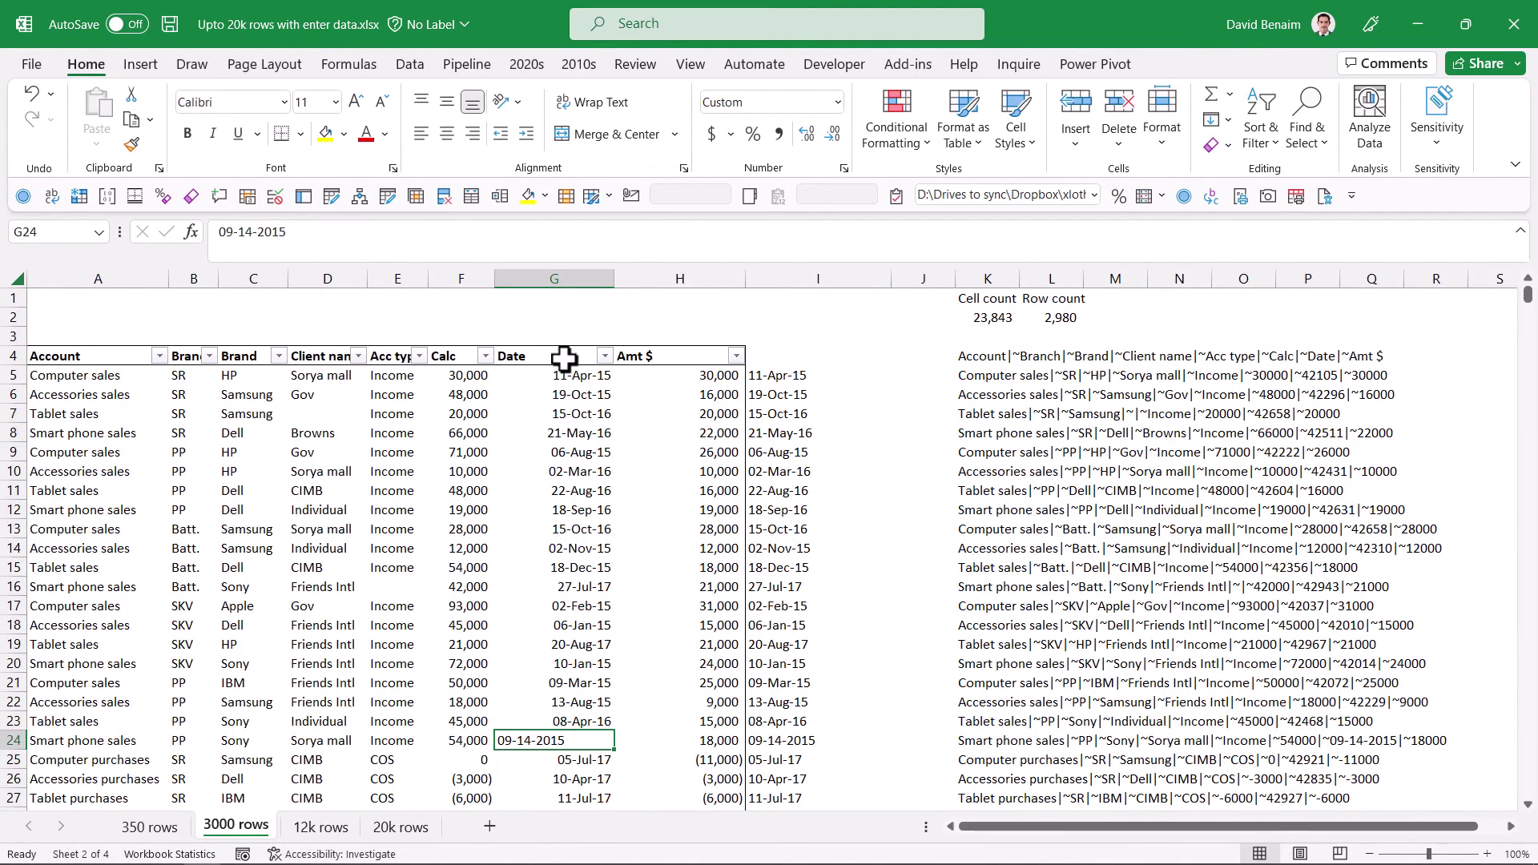
Step: Add the bold header Date text in I4, and reapply the filter so that it includes the new column
click(781, 359)
key(ctrl+b)
text(Date text)
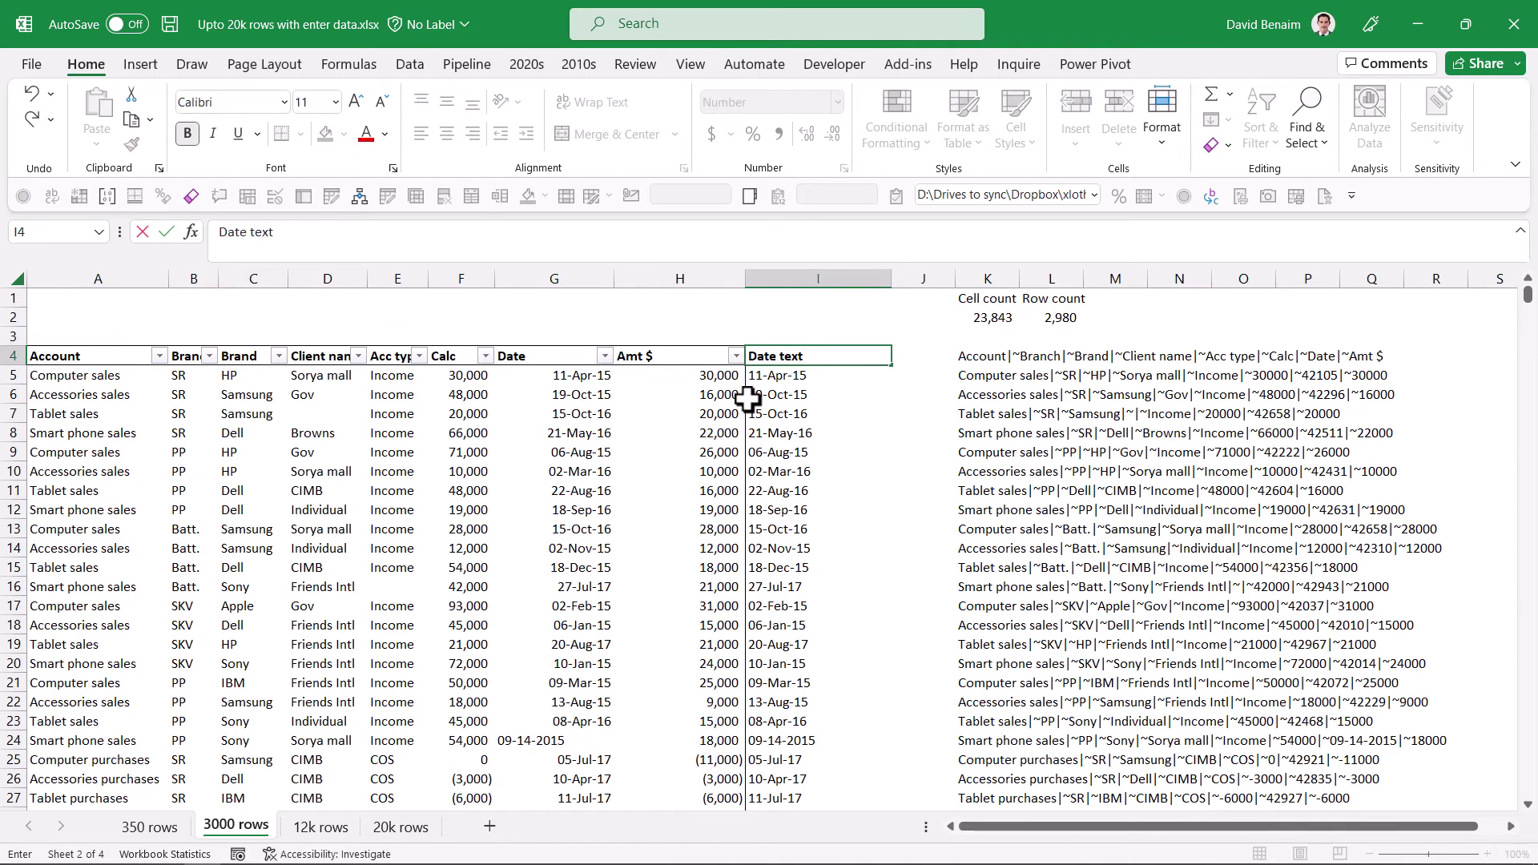
key(ctrl+Return)
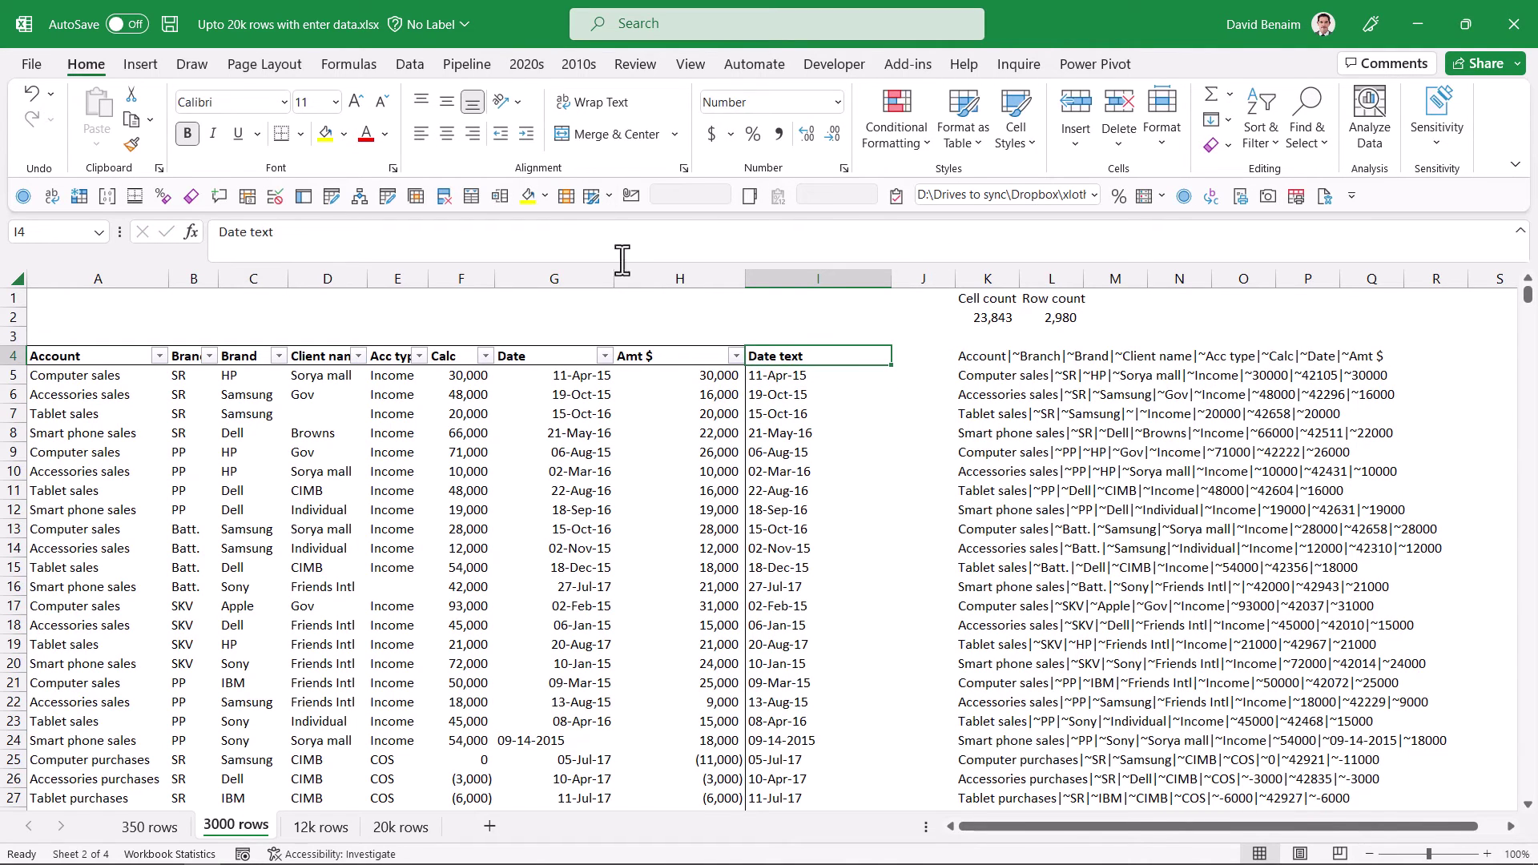
click(409, 65)
click(854, 128)
click(853, 128)
Step: Filter the Date column to only 04/15/2016, 09-14-2015 and blanks
click(604, 355)
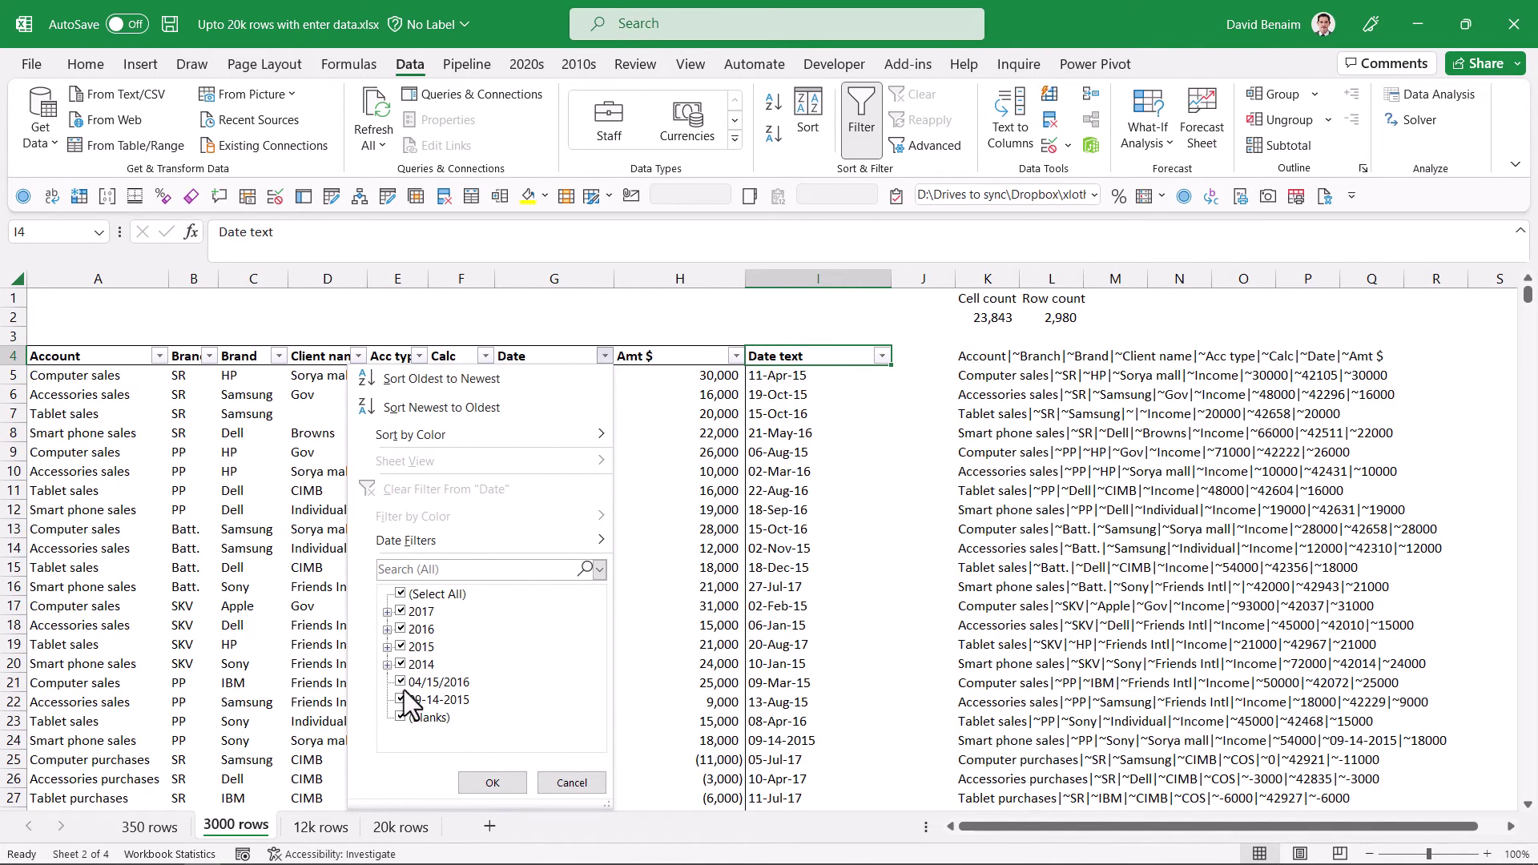
click(387, 611)
click(387, 612)
click(401, 594)
click(400, 681)
click(400, 699)
click(492, 782)
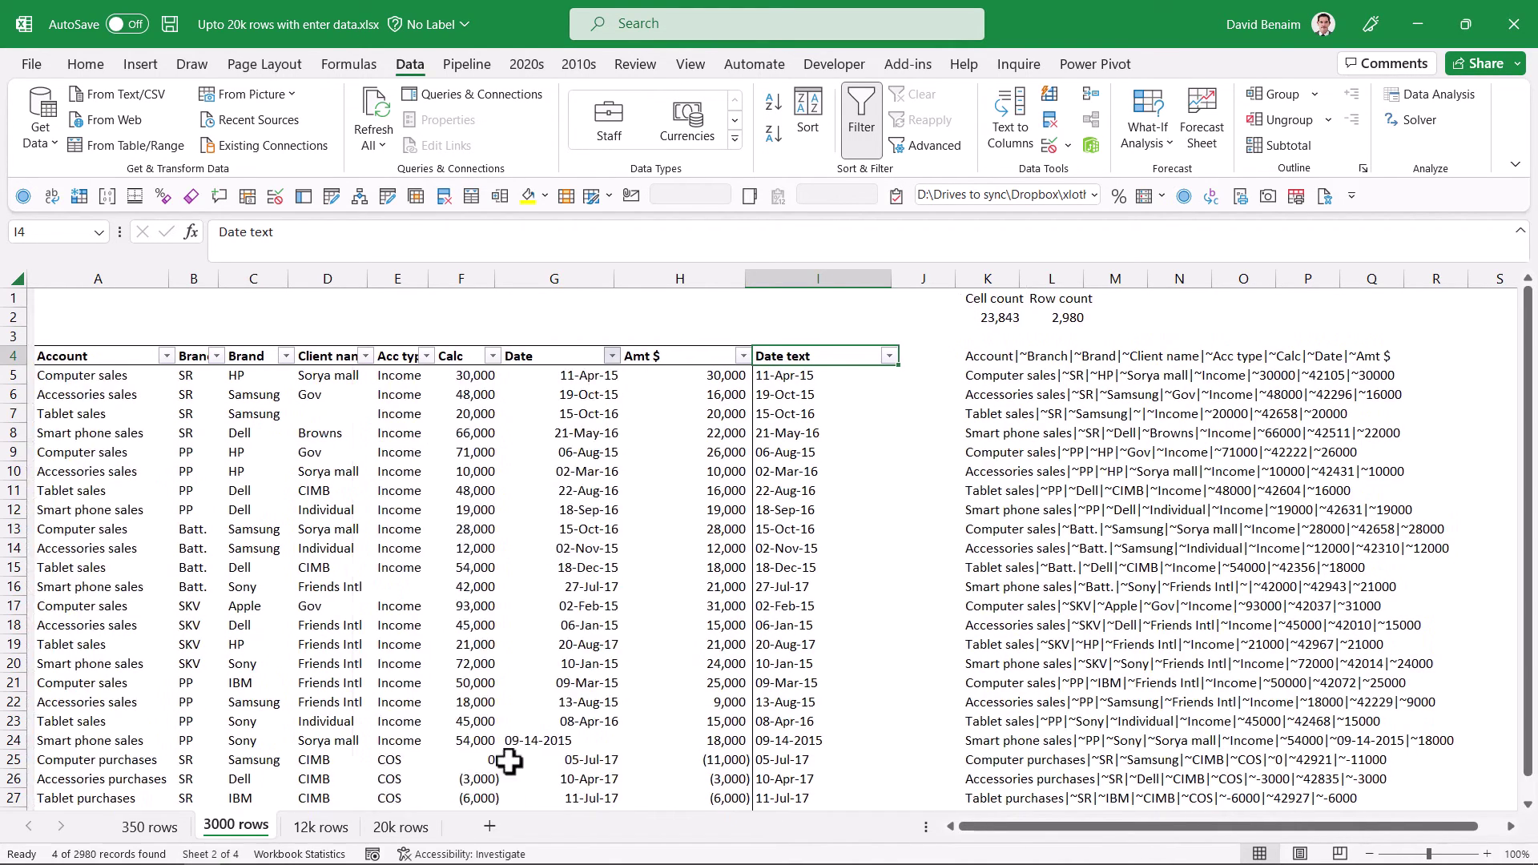
Step: Clear the Date text formulas in I1157 and I2862, the two rows whose source date is blank
click(790, 417)
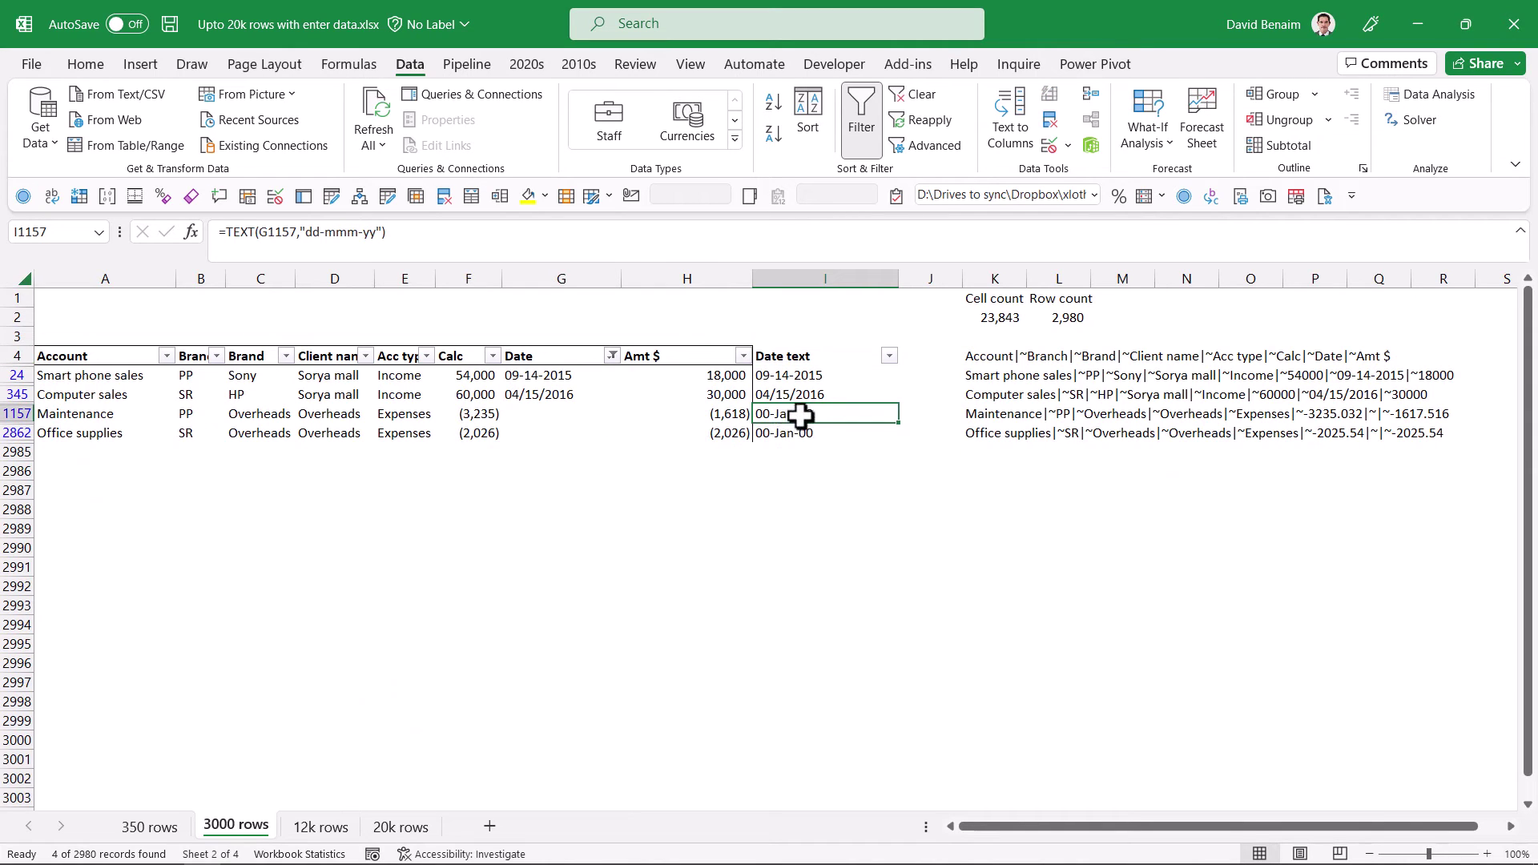
drag(780, 414, 786, 430)
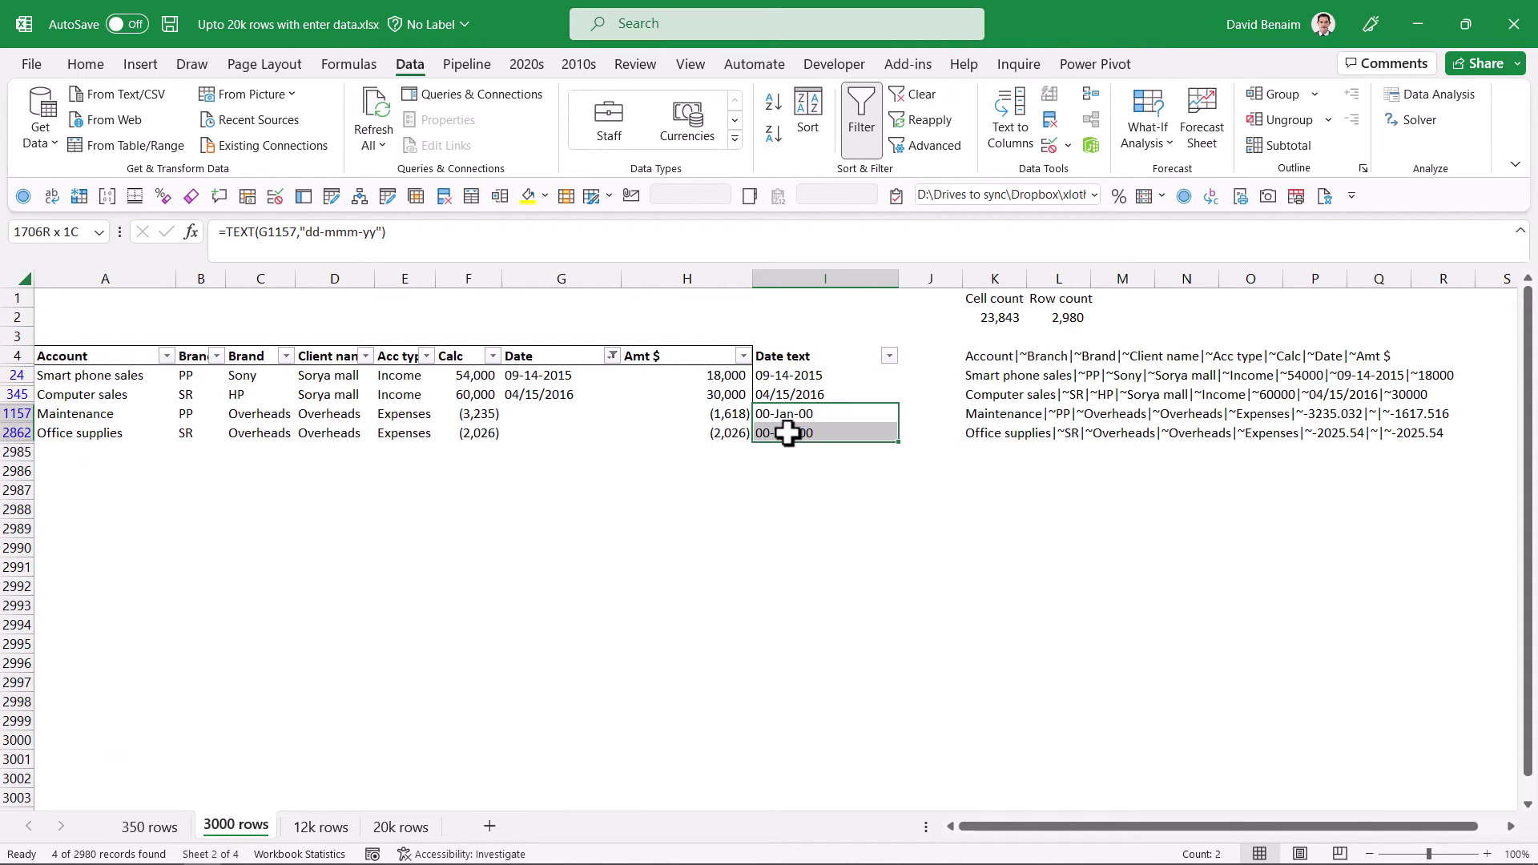
key(Delete)
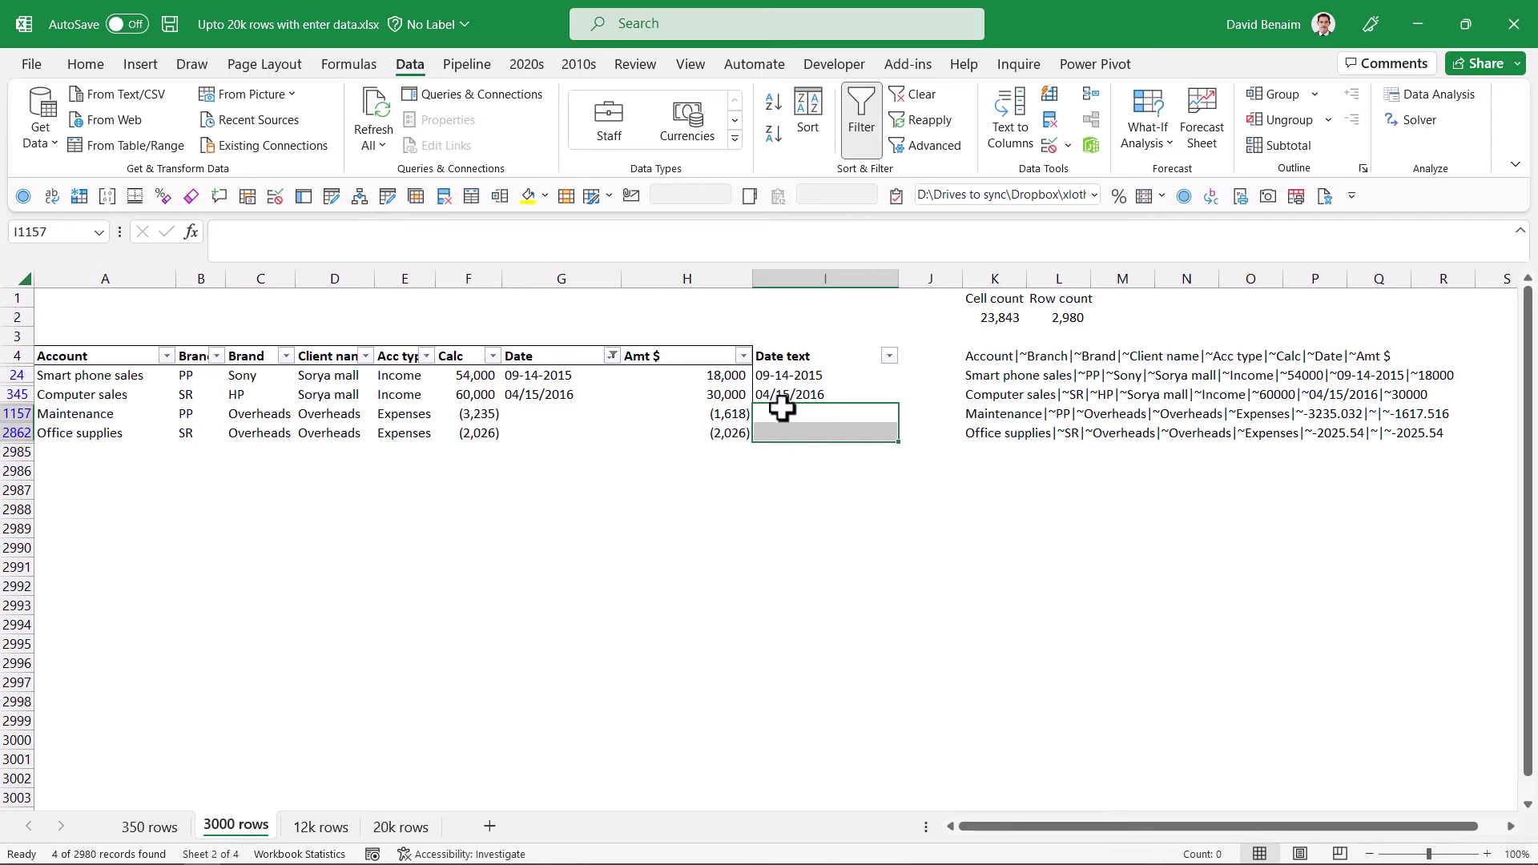
Step: Re-enter the text date in G24 with the day before the month, as 14-Sep-15
click(554, 381)
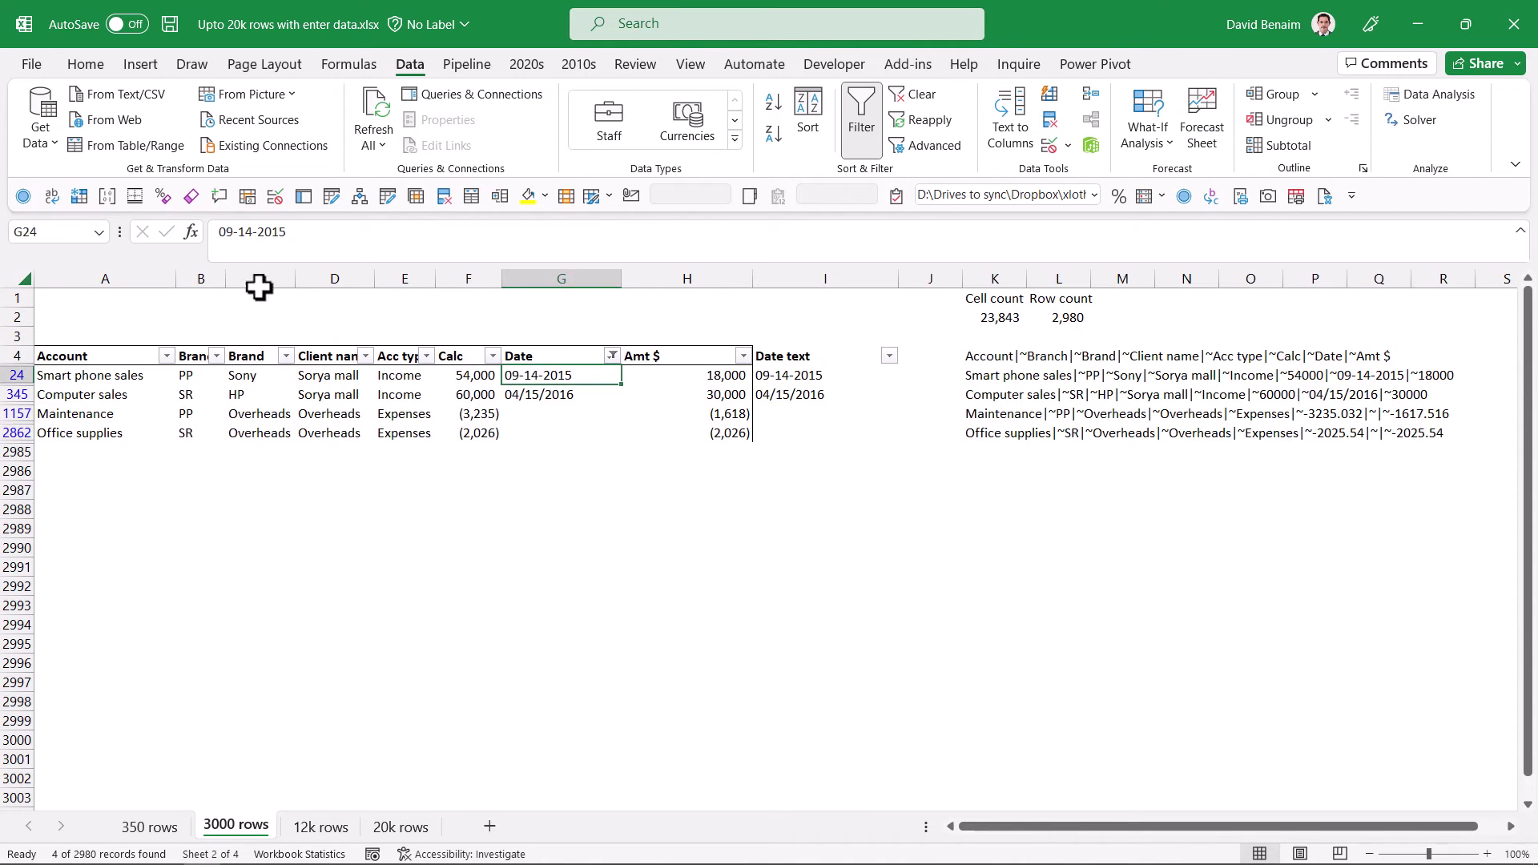
drag(253, 233, 209, 233)
text(1)
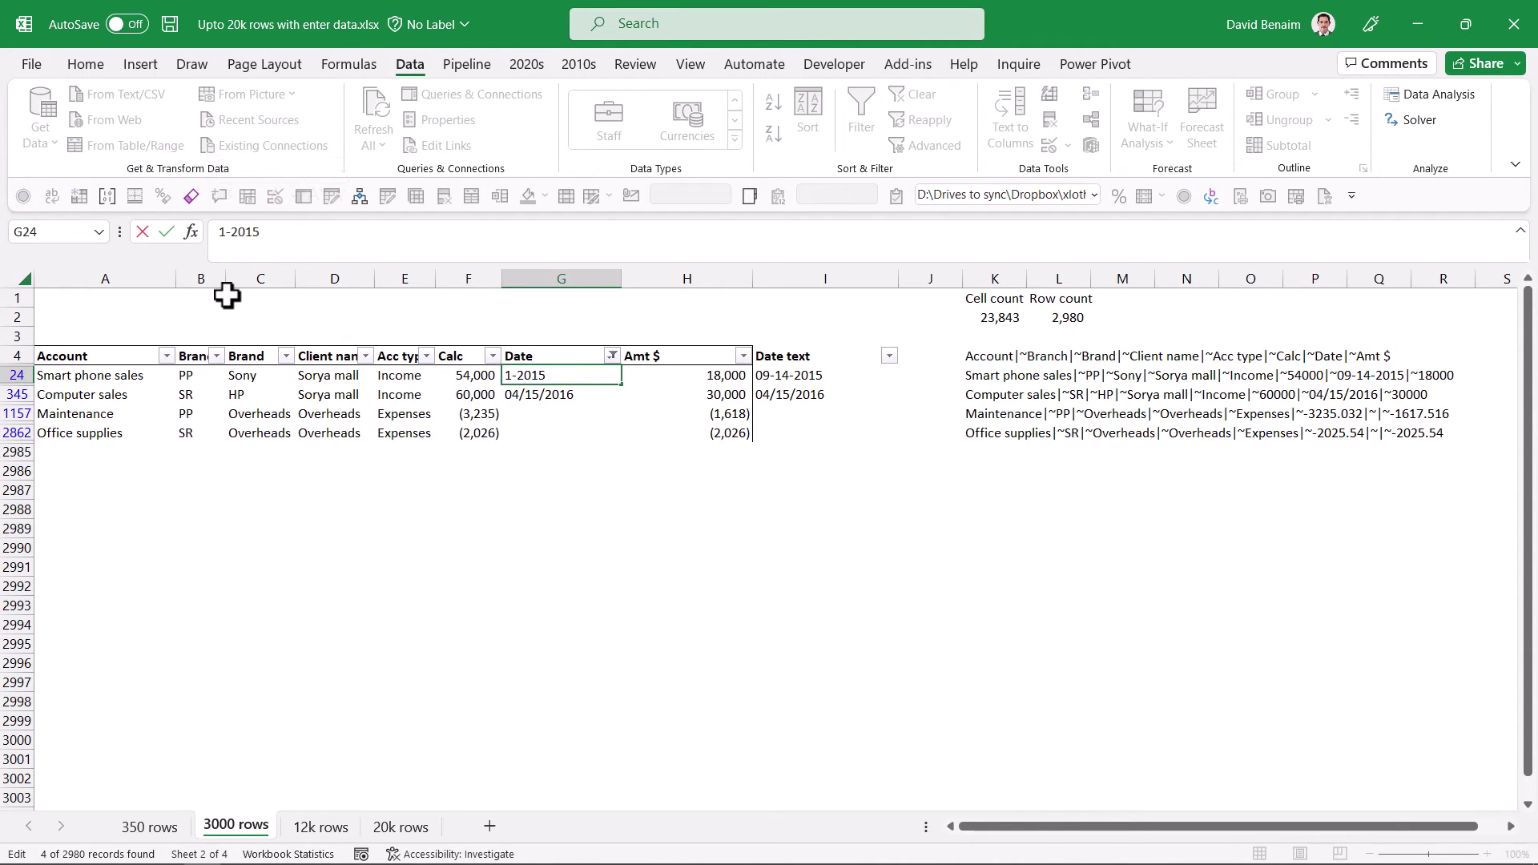
key(Return)
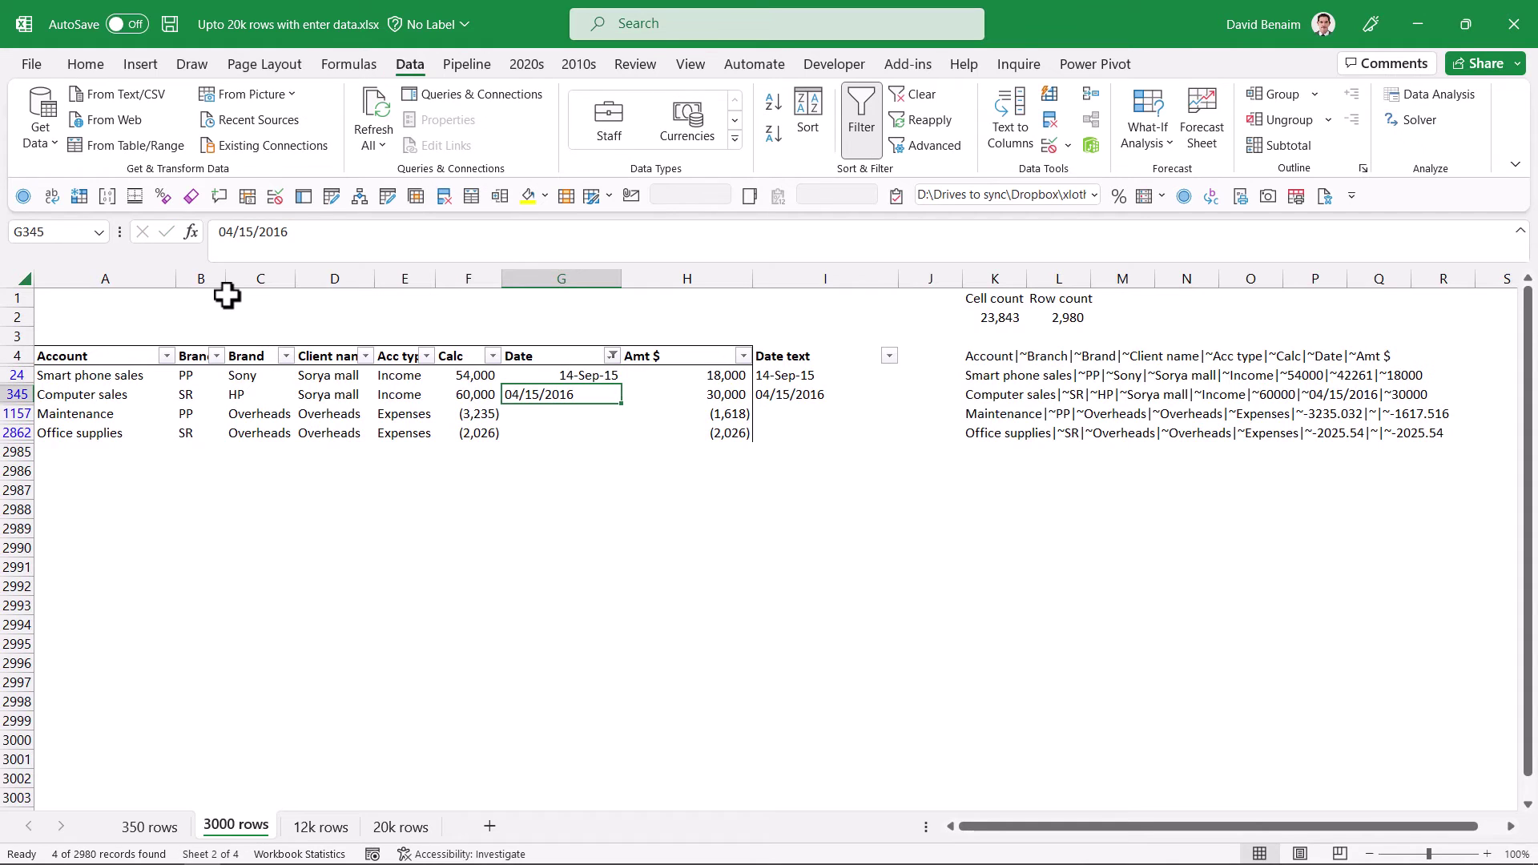
Step: Re-enter the text date in G345 with the day before the month, as 15/04/2016
key(F2)
key(Home)
text(1)
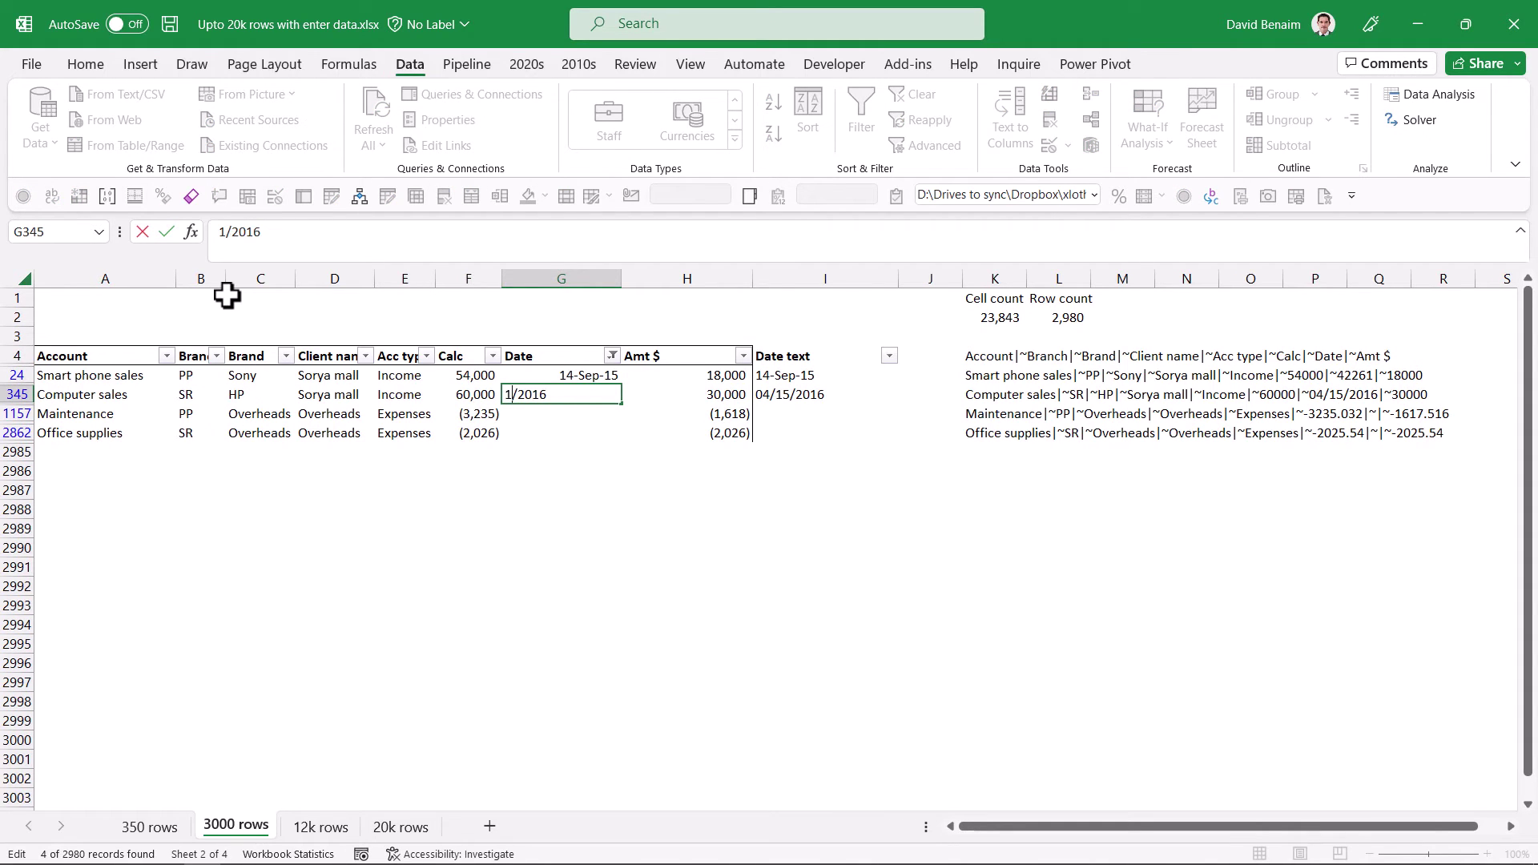
text(5/04)
key(Tab)
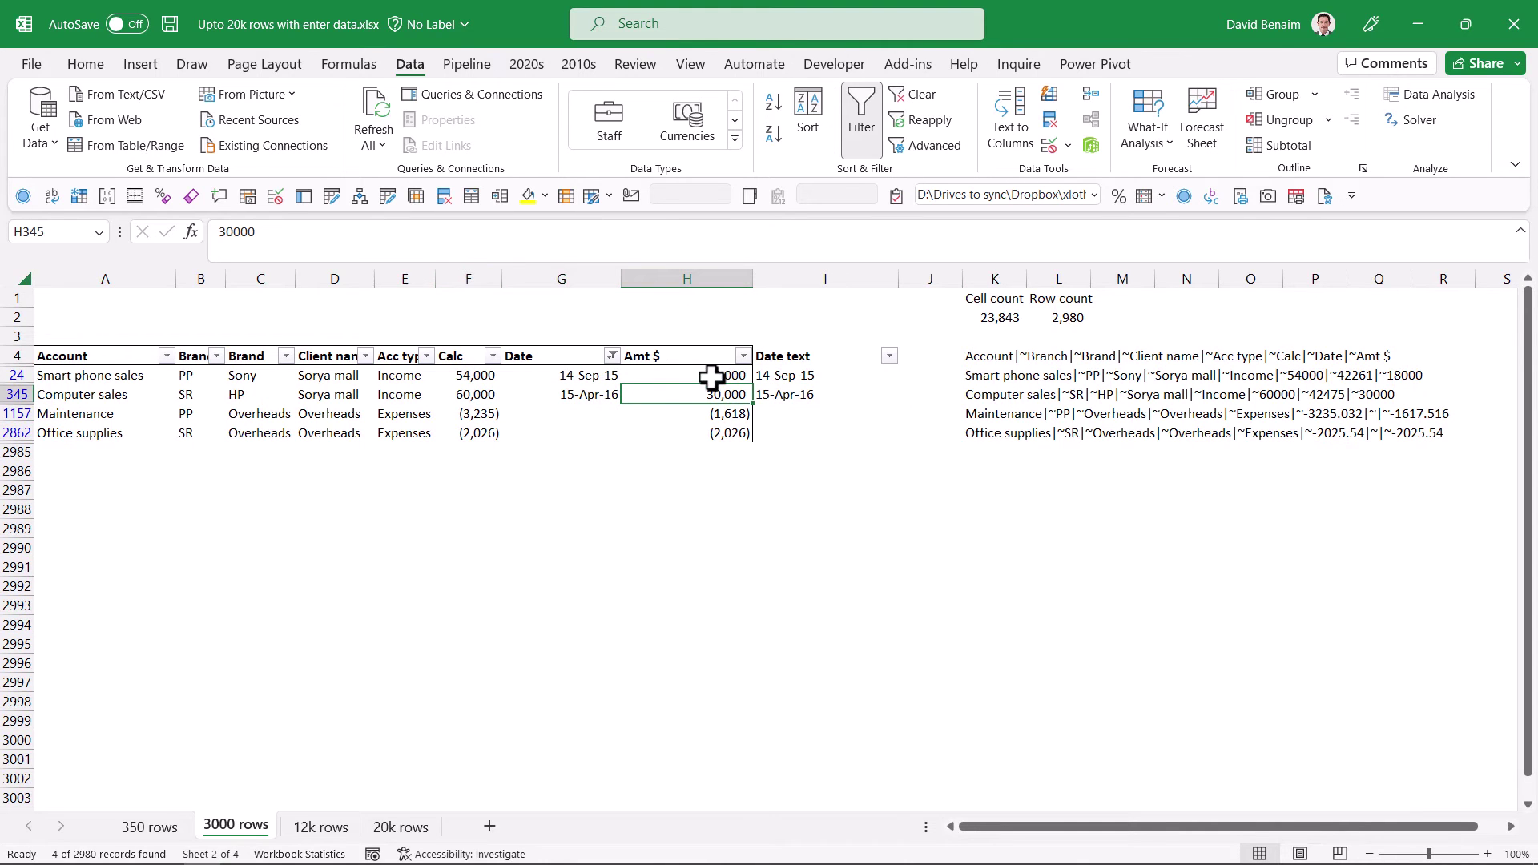
Step: Reset the filter and filter the Calc column to only #VALUE!
key(ctrl+shift+l)
key(ctrl+shift+l)
click(486, 355)
scroll(378, 618, down, 3)
drag(479, 602, 478, 733)
click(281, 731)
click(374, 780)
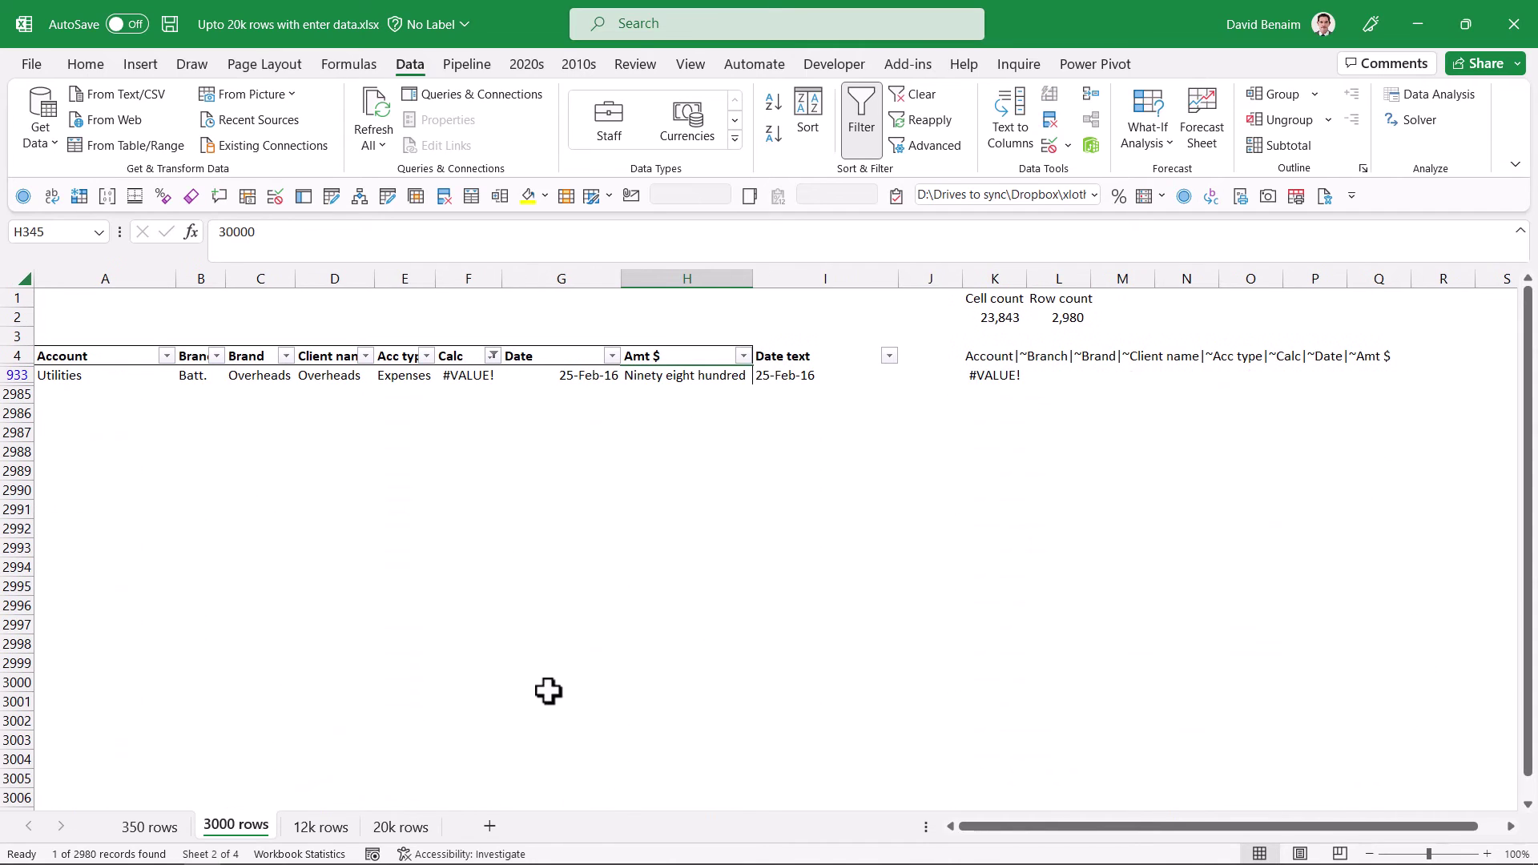
Step: Check the joined text formula in K933 and replace the Calc error in F933 with 0
click(985, 378)
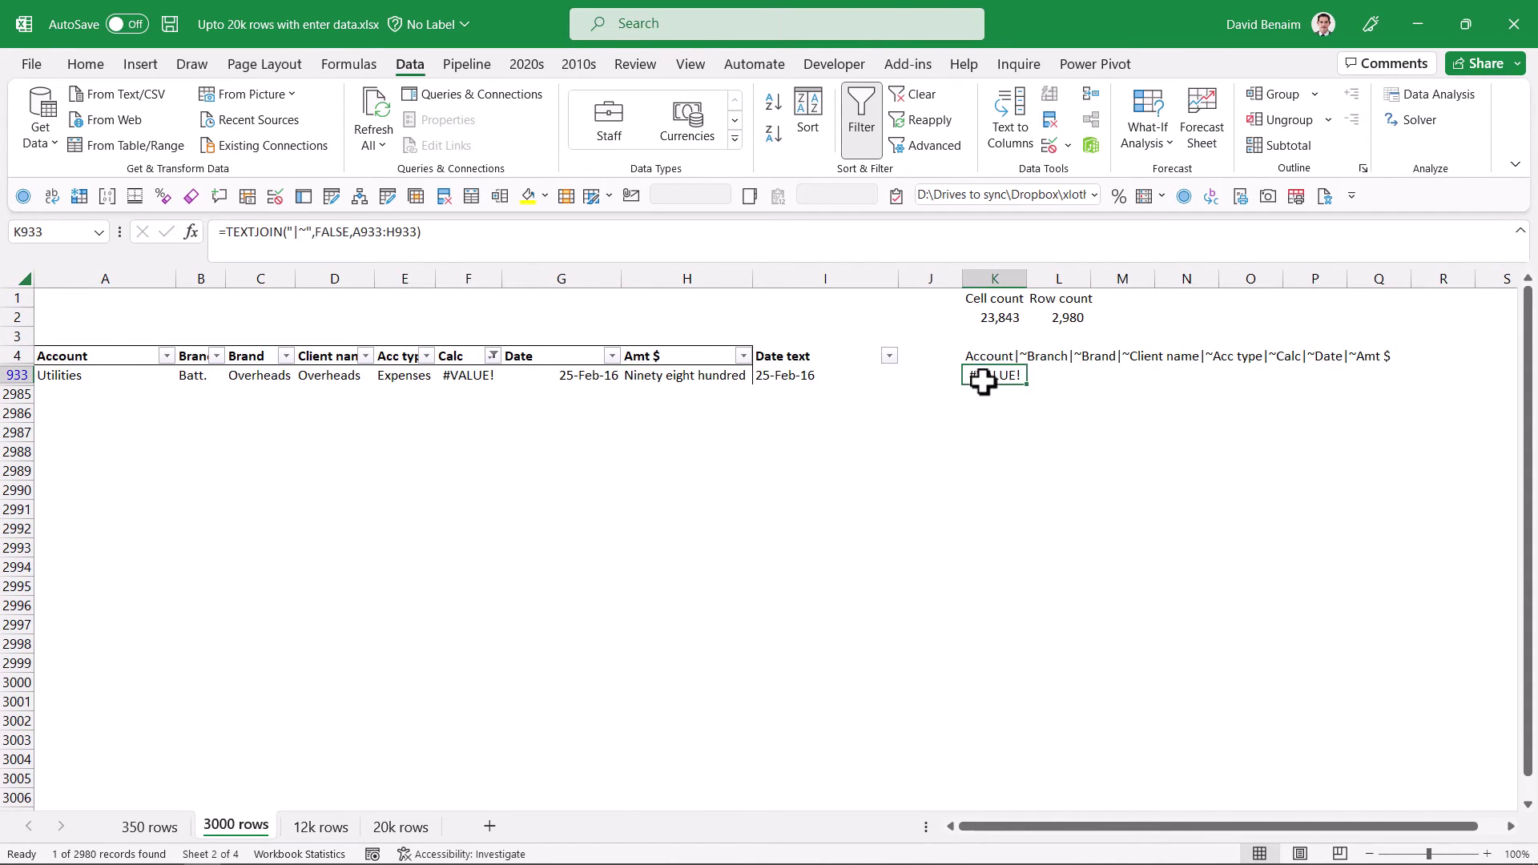
click(459, 374)
text(0)
key(Return)
key(Up)
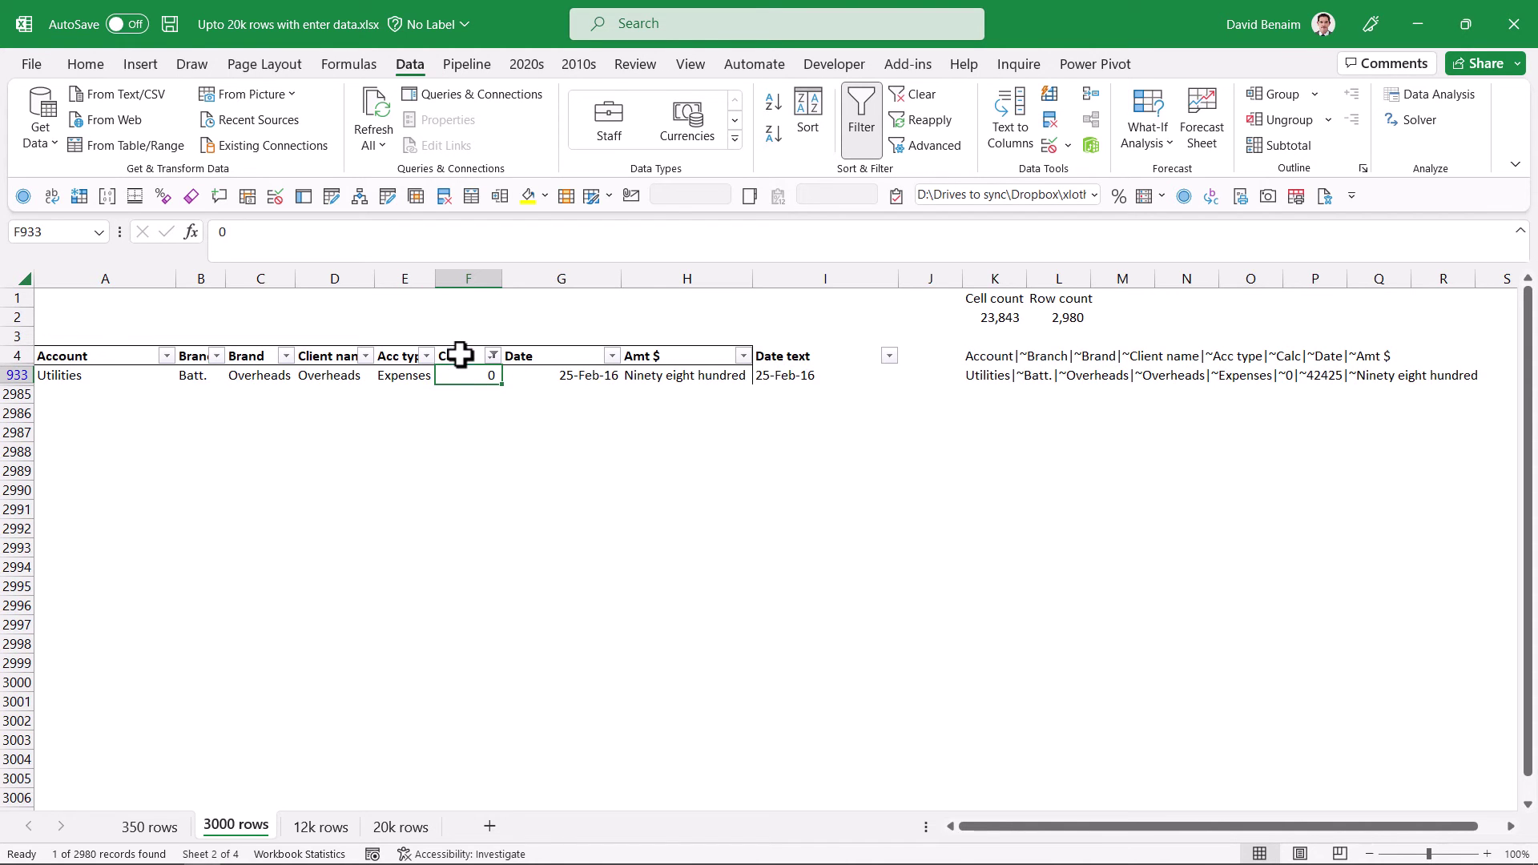
Step: Reset the filter and filter the Amt $ column to only Ninety eight hundred
double_click(859, 128)
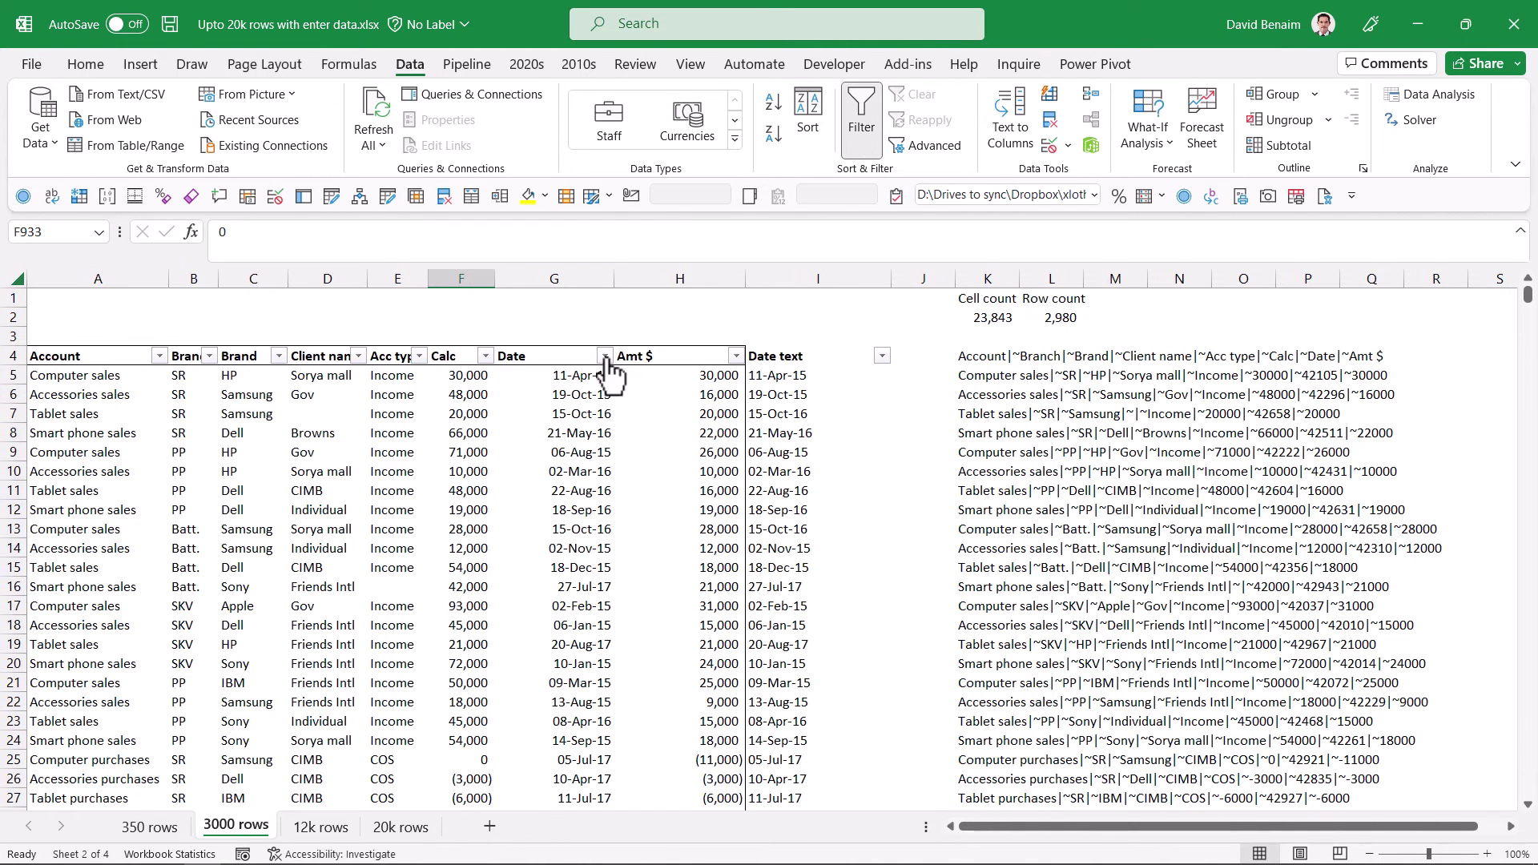
click(735, 355)
drag(729, 621, 558, 753)
click(589, 593)
click(545, 732)
click(624, 779)
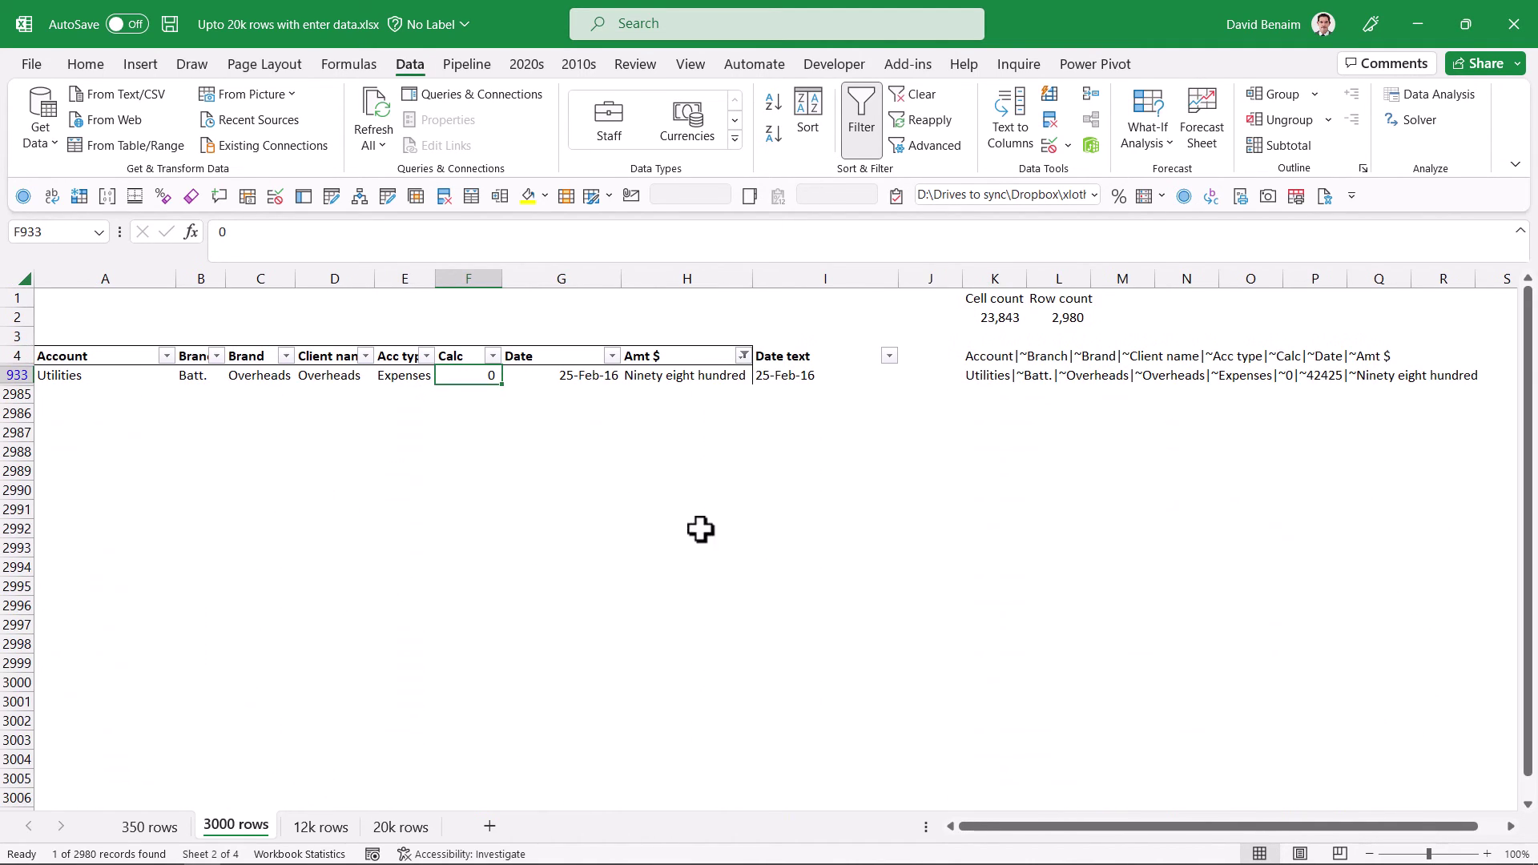
Step: Try replacing the worded amount in H933 with 9800, and undo the entry
click(729, 376)
text(98)
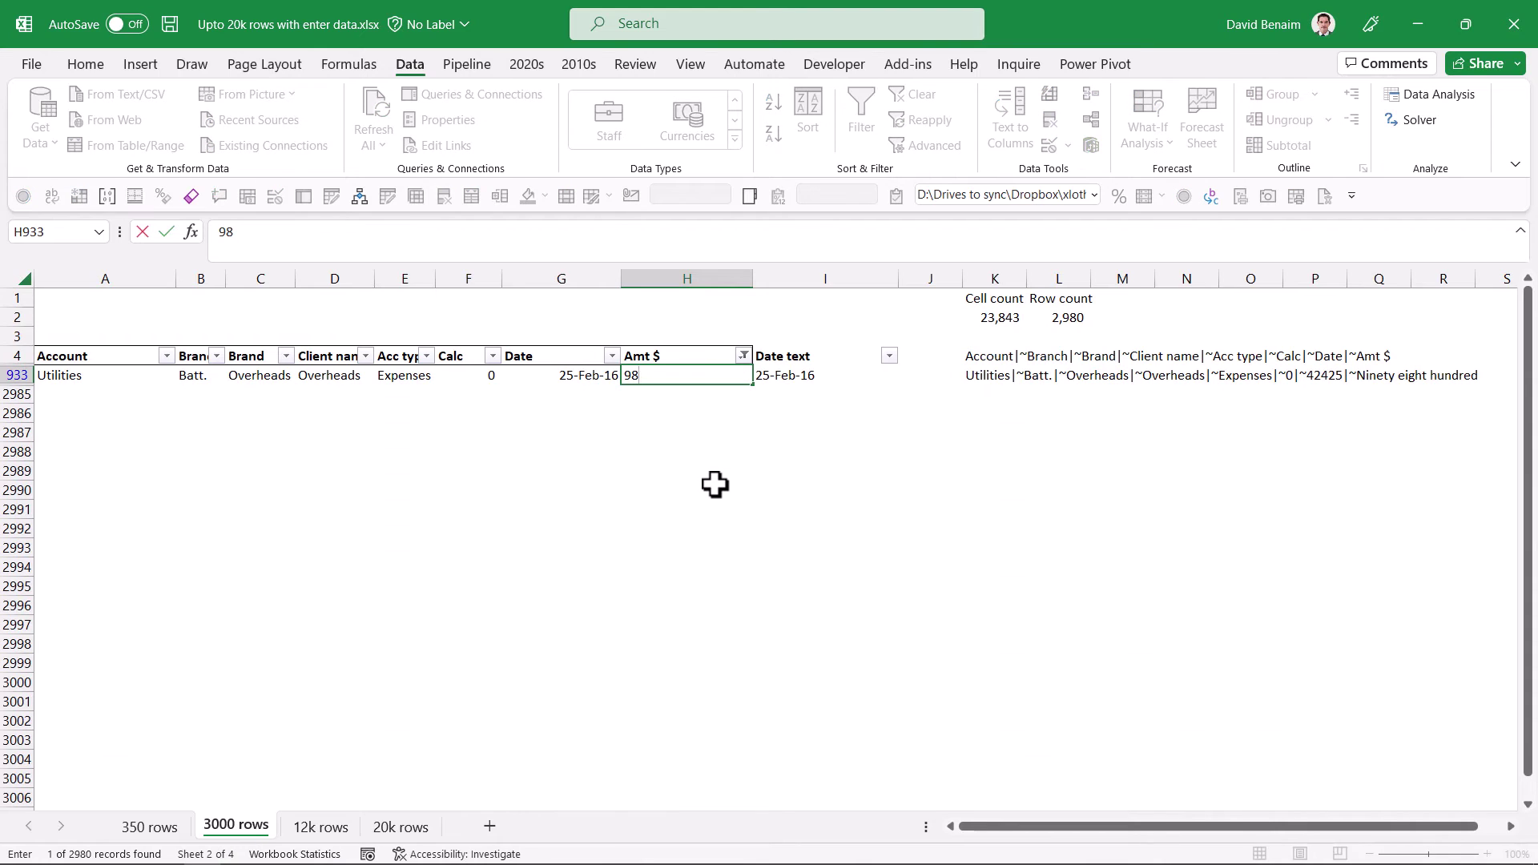
text(00)
key(ctrl+Return)
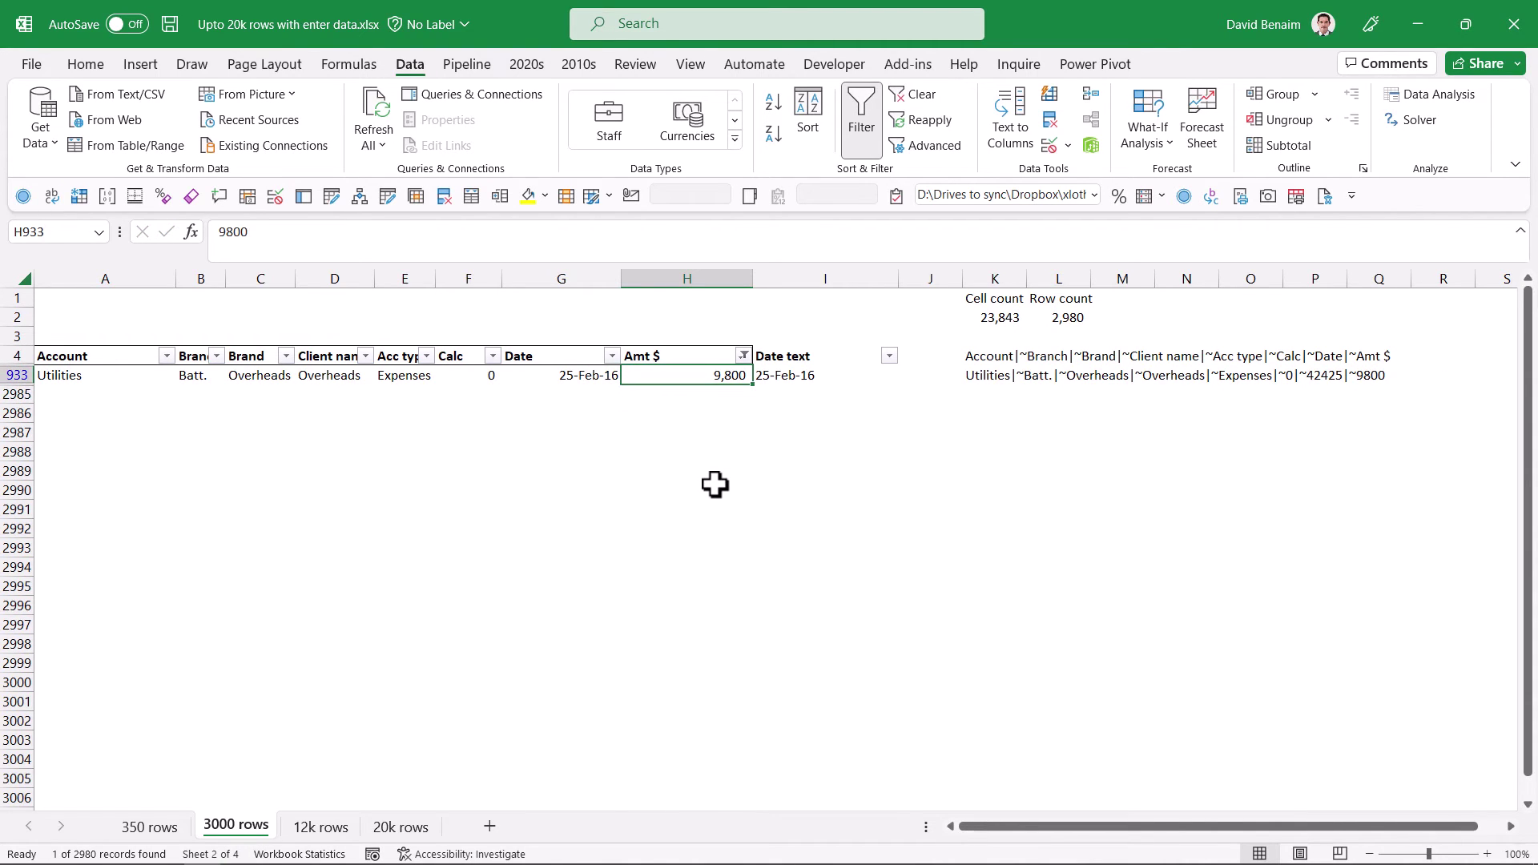
key(ctrl+z)
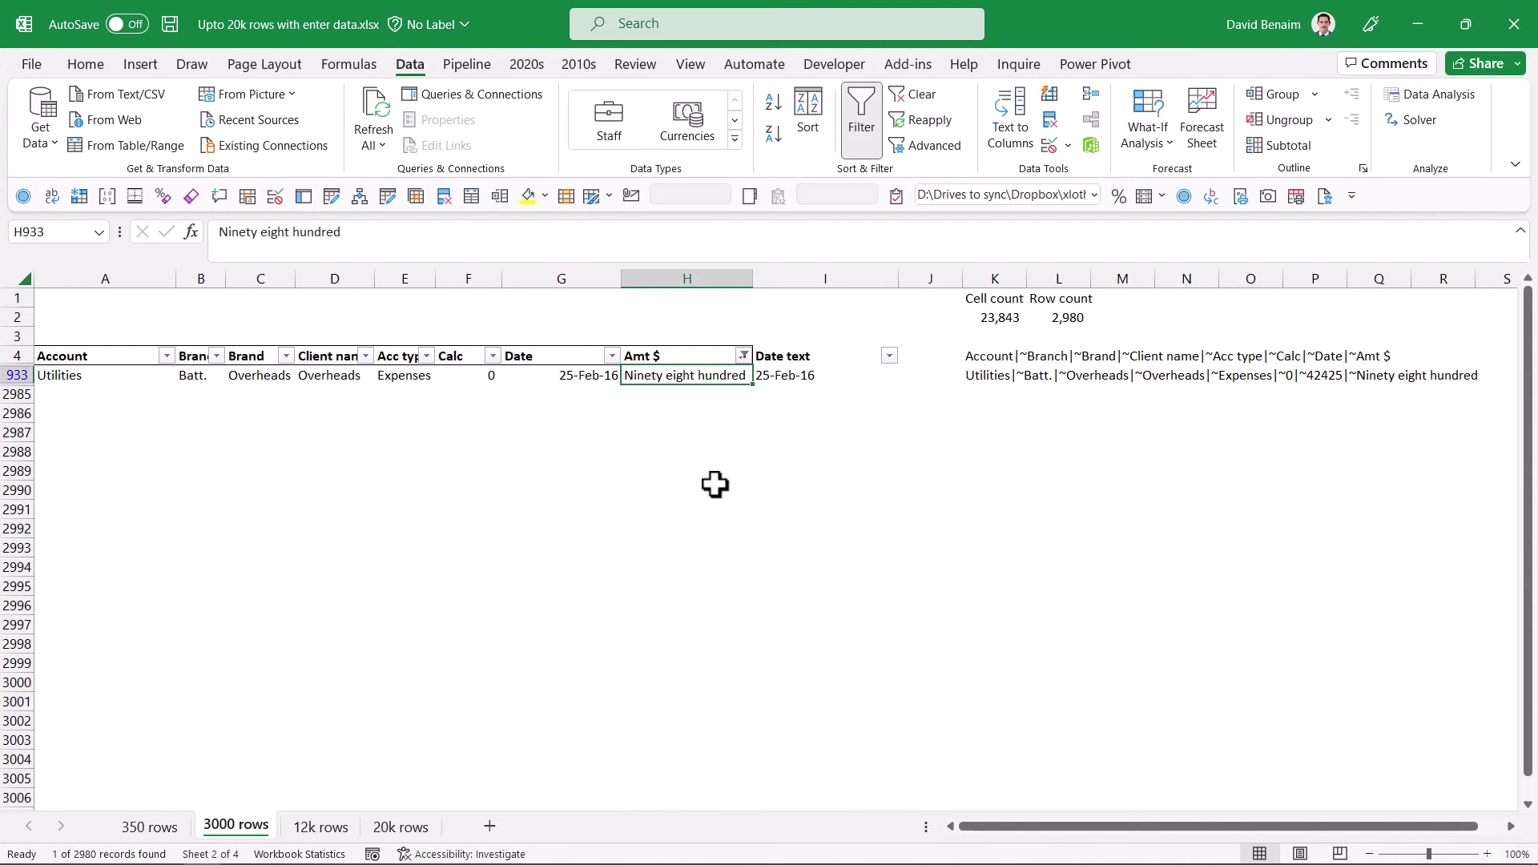
Step: Remove the filter from the data and select the TEXTJOIN formula in K4
key(Up)
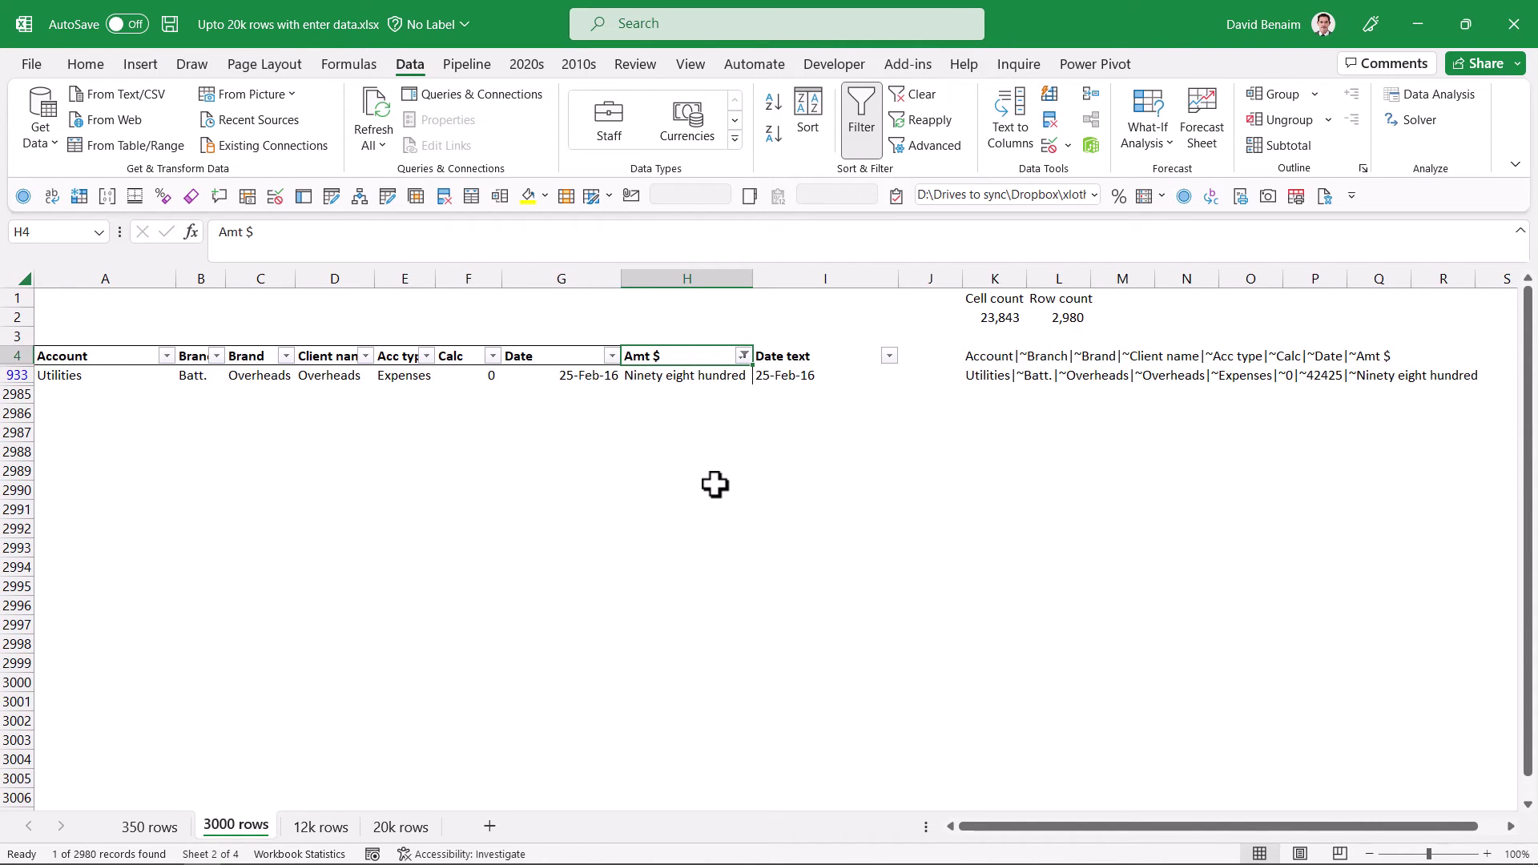
key(ctrl+shift+l)
key(Left)
key(Left)
key(Left)
key(Left)
key(Left)
key(Left)
key(Left)
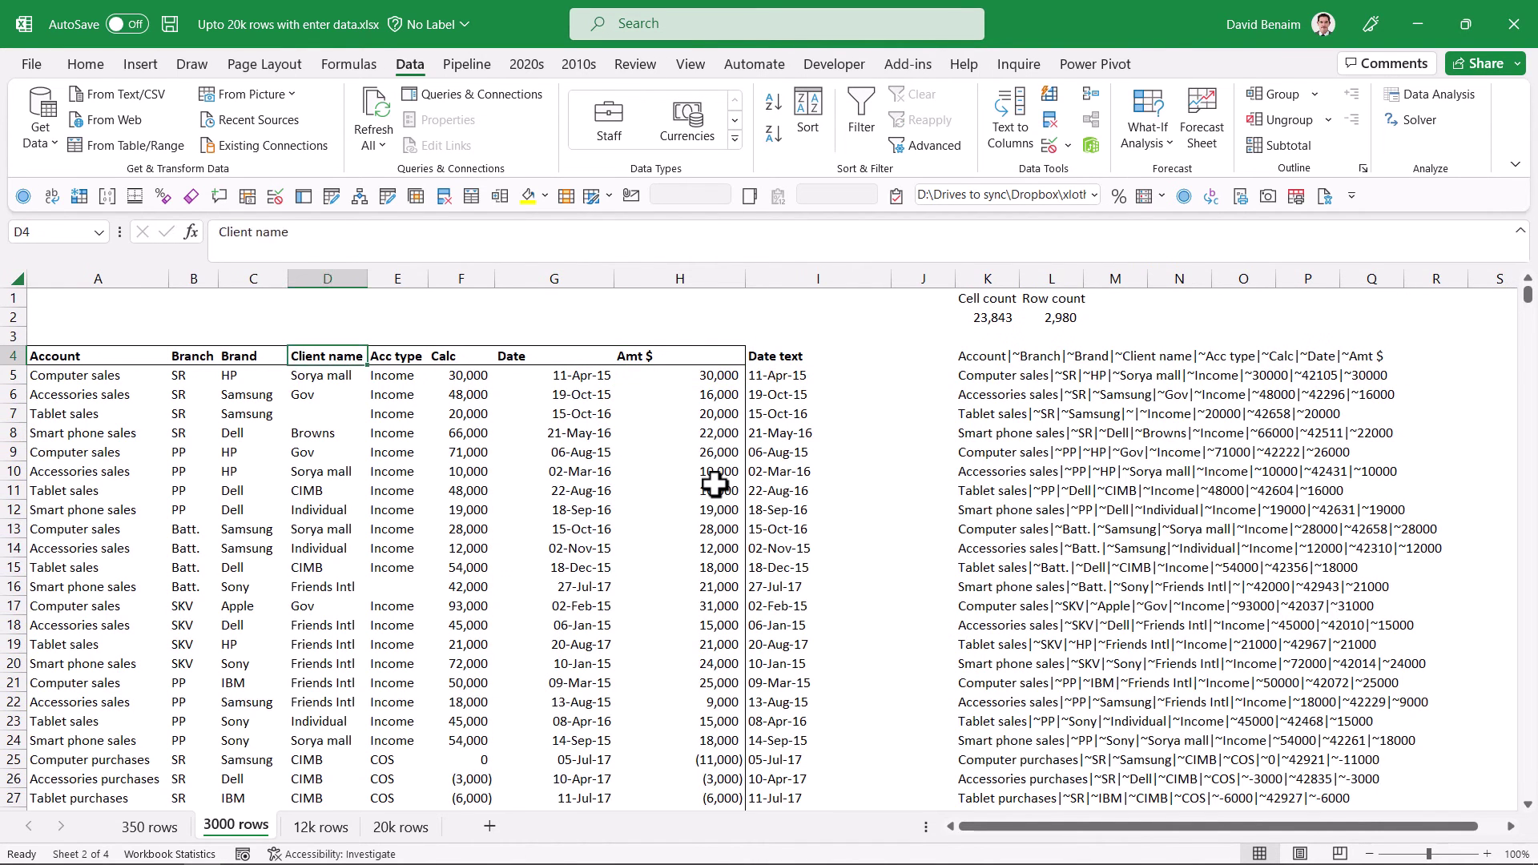
key(Right)
key(Right)
key(Right)
key(Right)
key(Right)
key(Right)
key(Right)
key(Right)
key(Right)
key(Right)
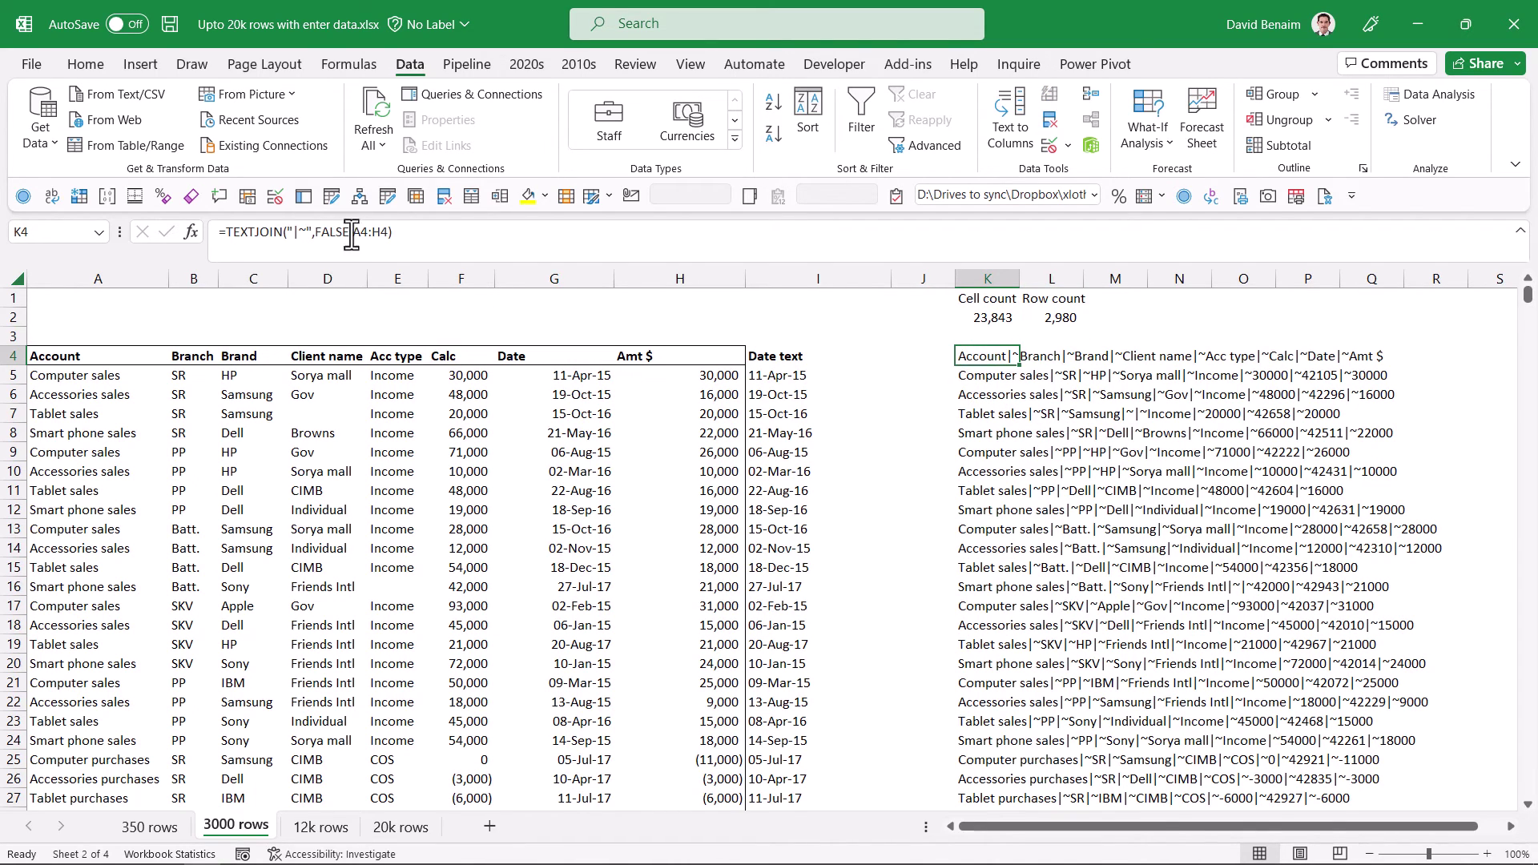
Step: Change the formula in K5 to =TEXTJOIN("|~",FALSE,A5:F5,I5,H5) so that it uses Date text instead of Date
click(990, 378)
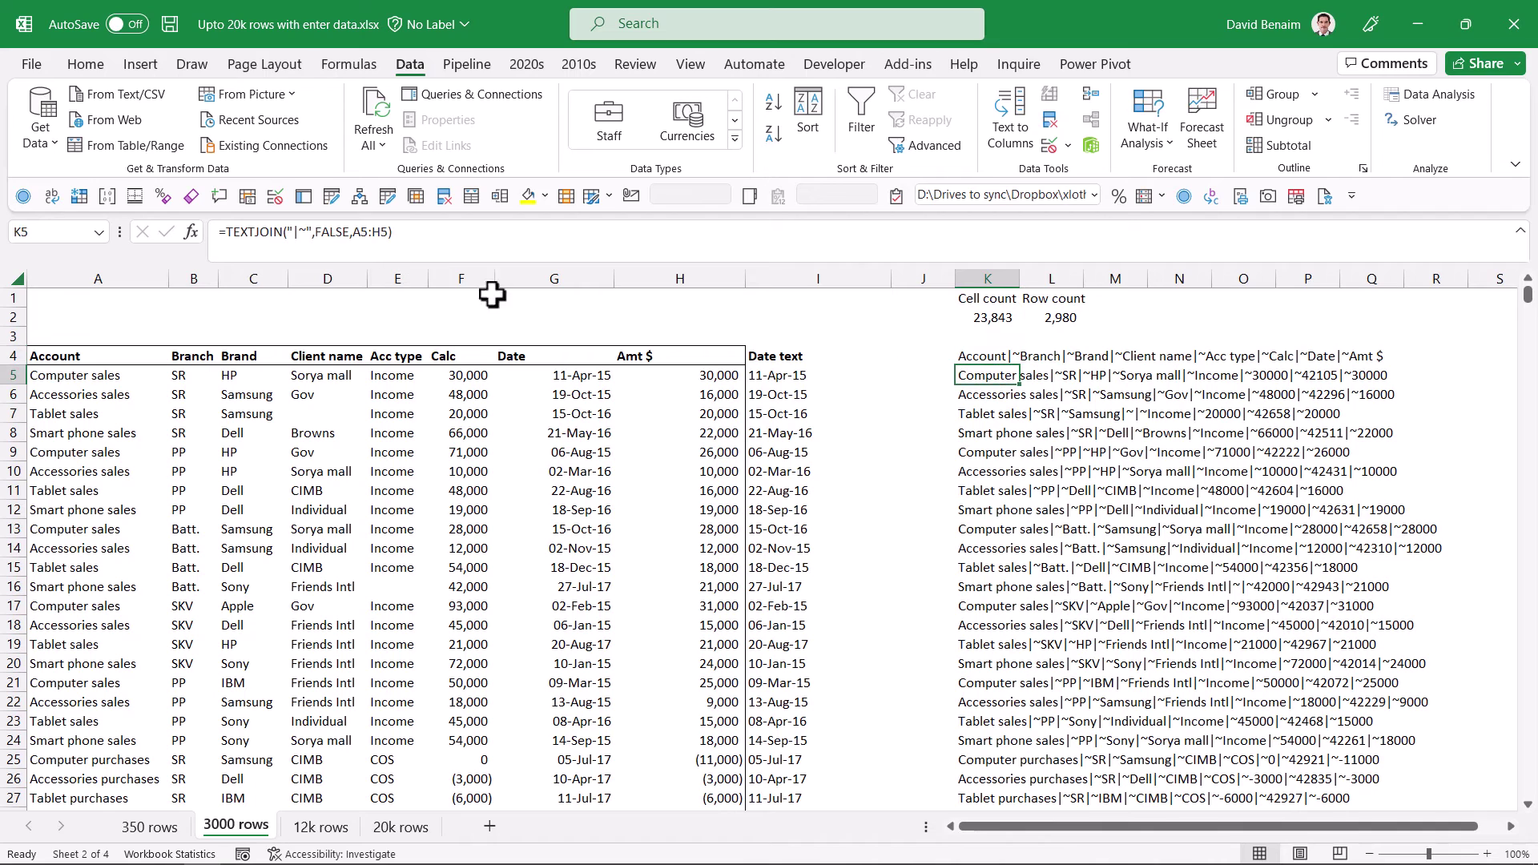
click(381, 233)
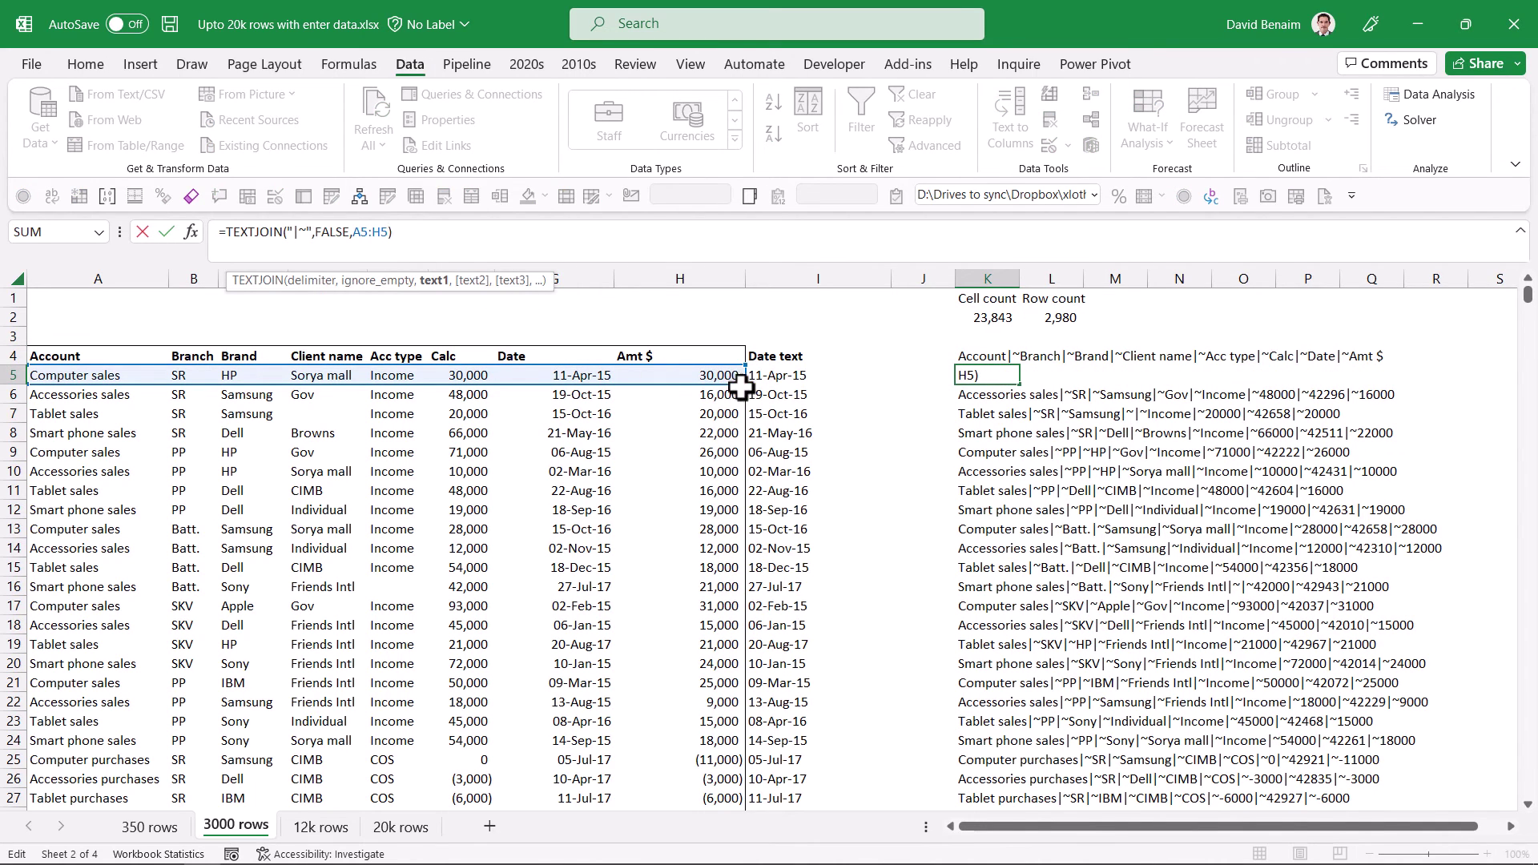
drag(745, 385, 532, 381)
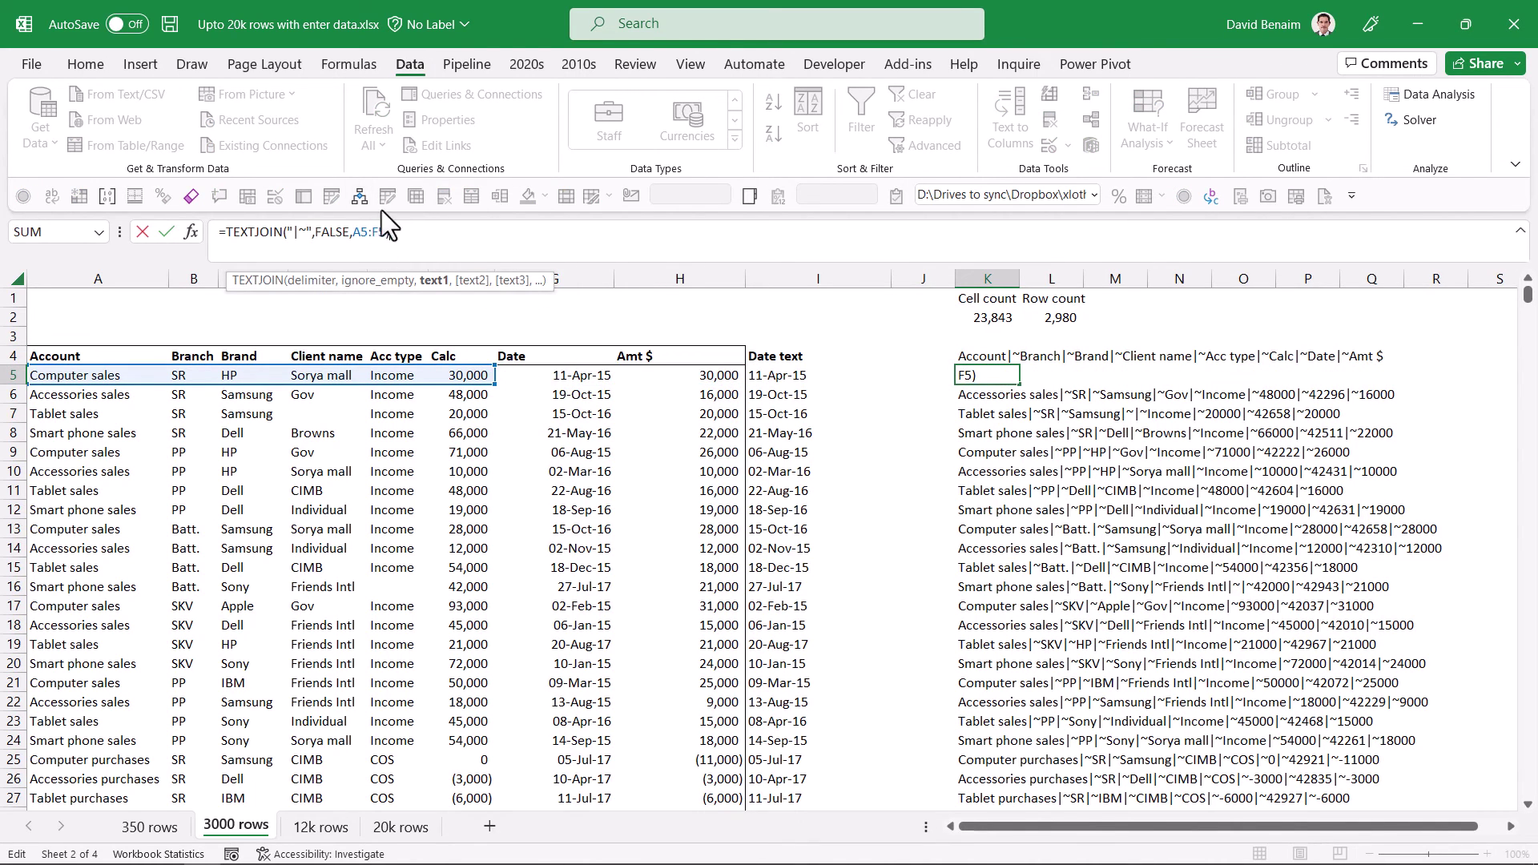
text(,)
click(760, 376)
text(,)
click(672, 378)
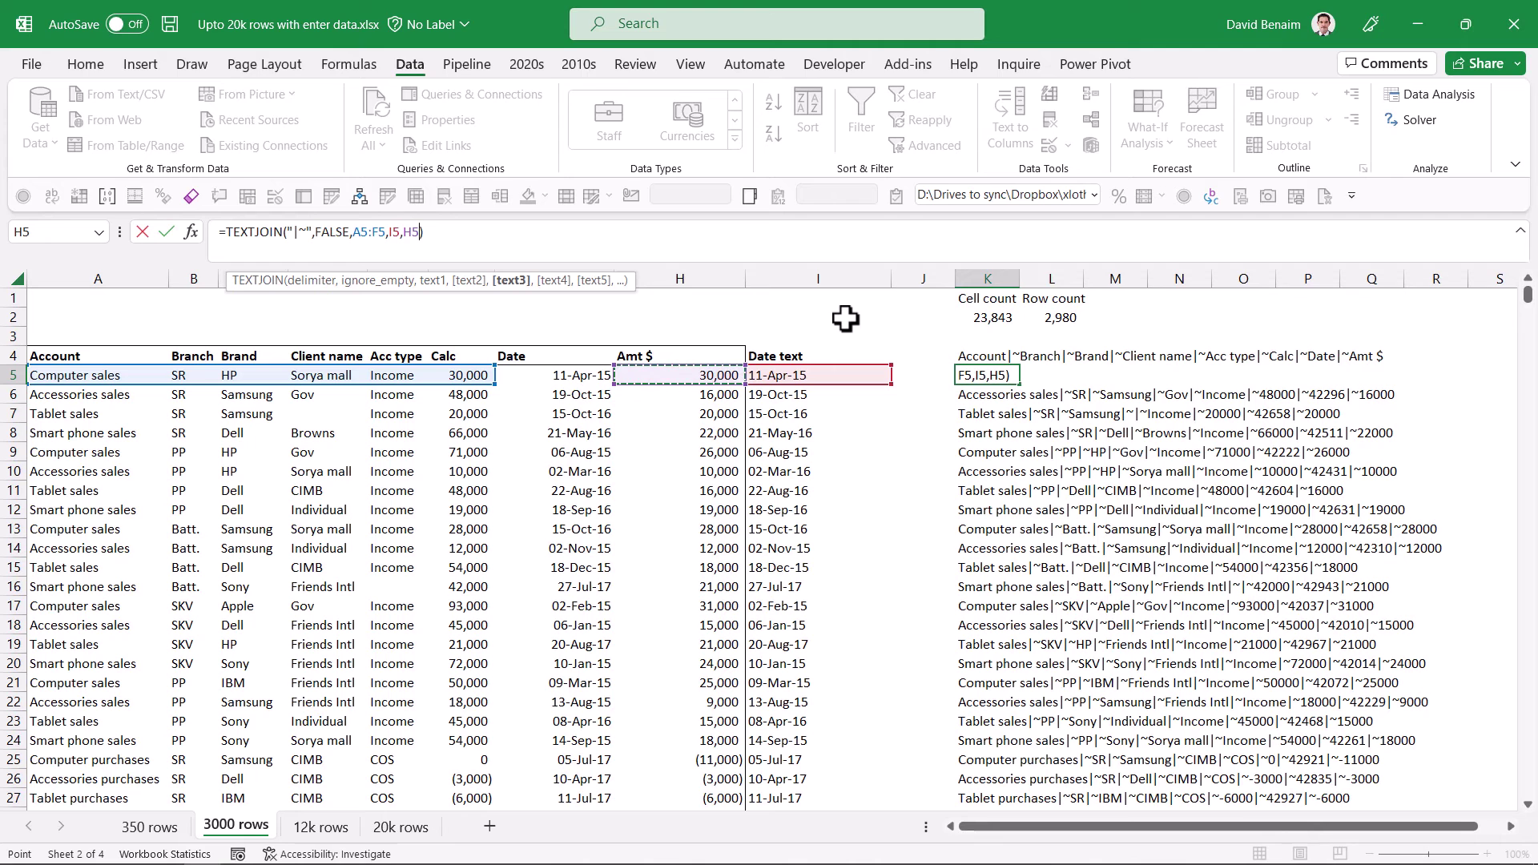
key(ctrl+Return)
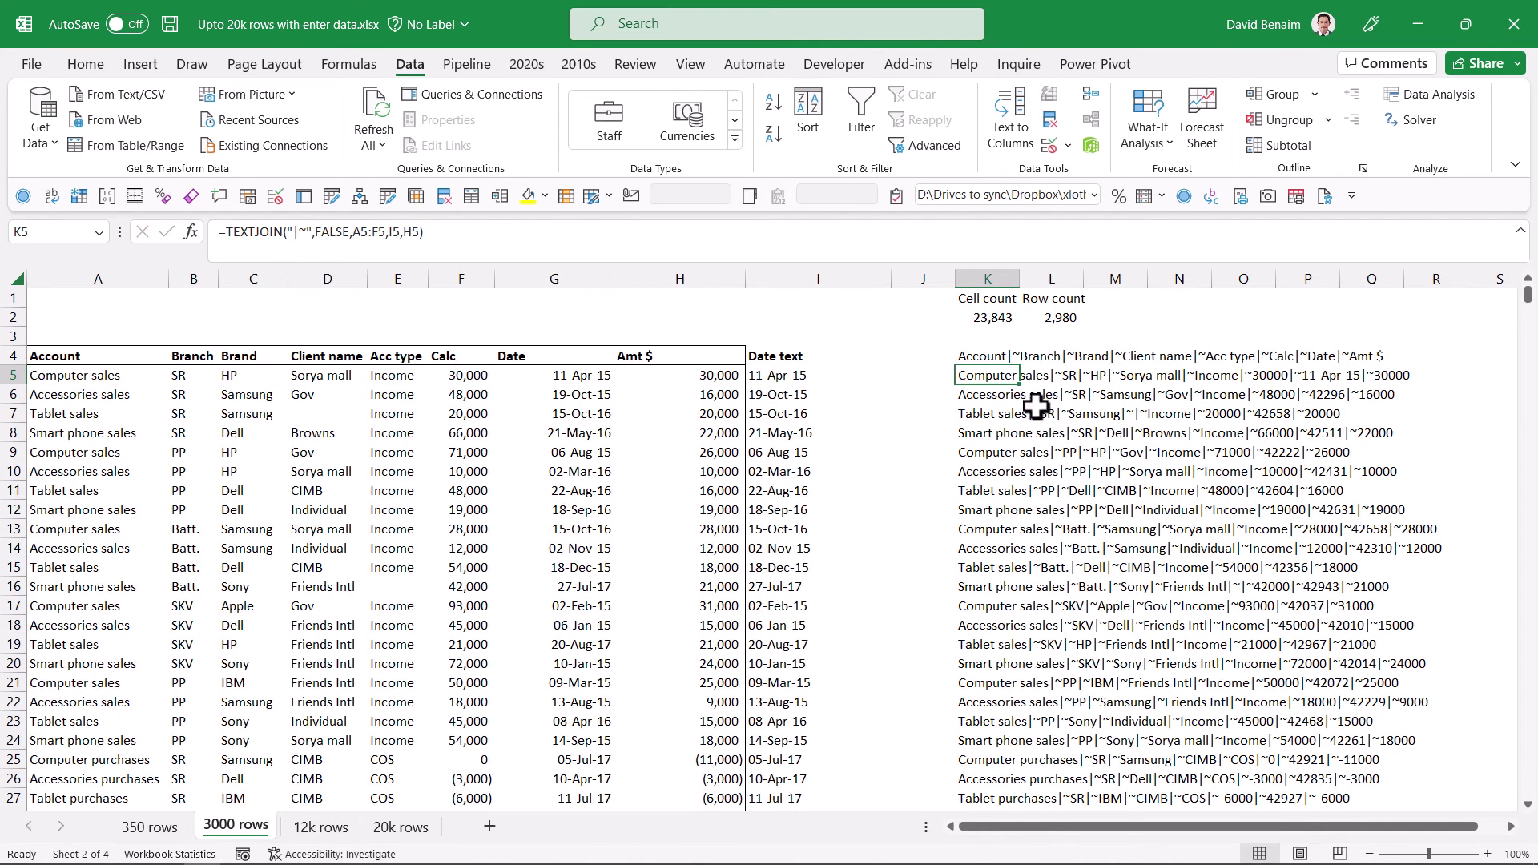
Step: Fill the revised TEXTJOIN formula from K5 down to the last data row and up into header cell K4
double_click(1018, 384)
click(999, 370)
drag(1018, 384, 1021, 356)
click(1321, 356)
click(965, 356)
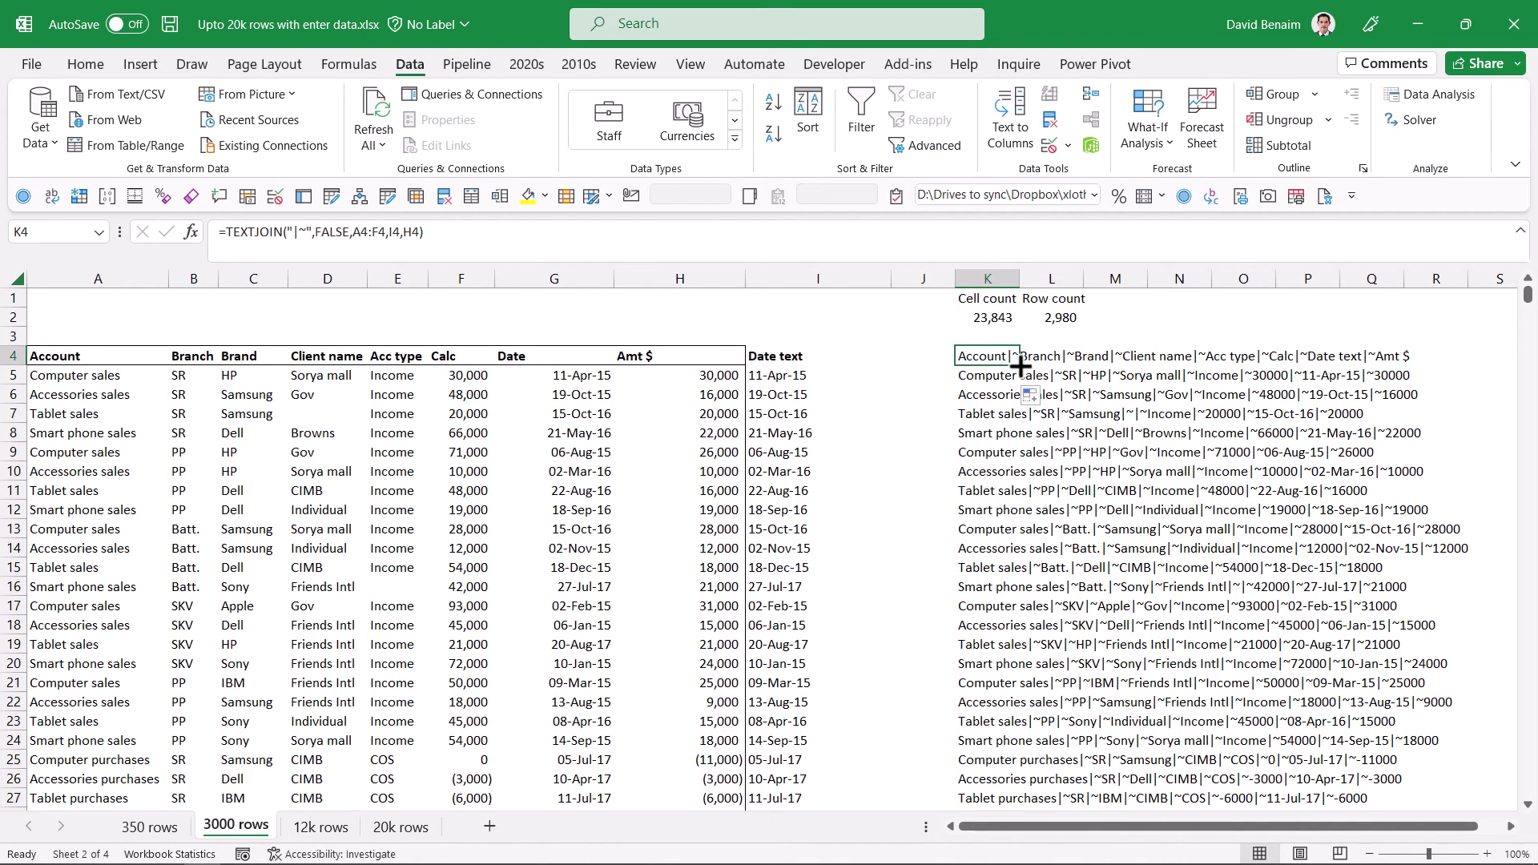
Step: Copy the joined text from K4 down to the last data row, and switch to Power BI Desktop
key(ctrl+shift+Down)
right_click(1001, 353)
click(1047, 329)
key(alt+Tab)
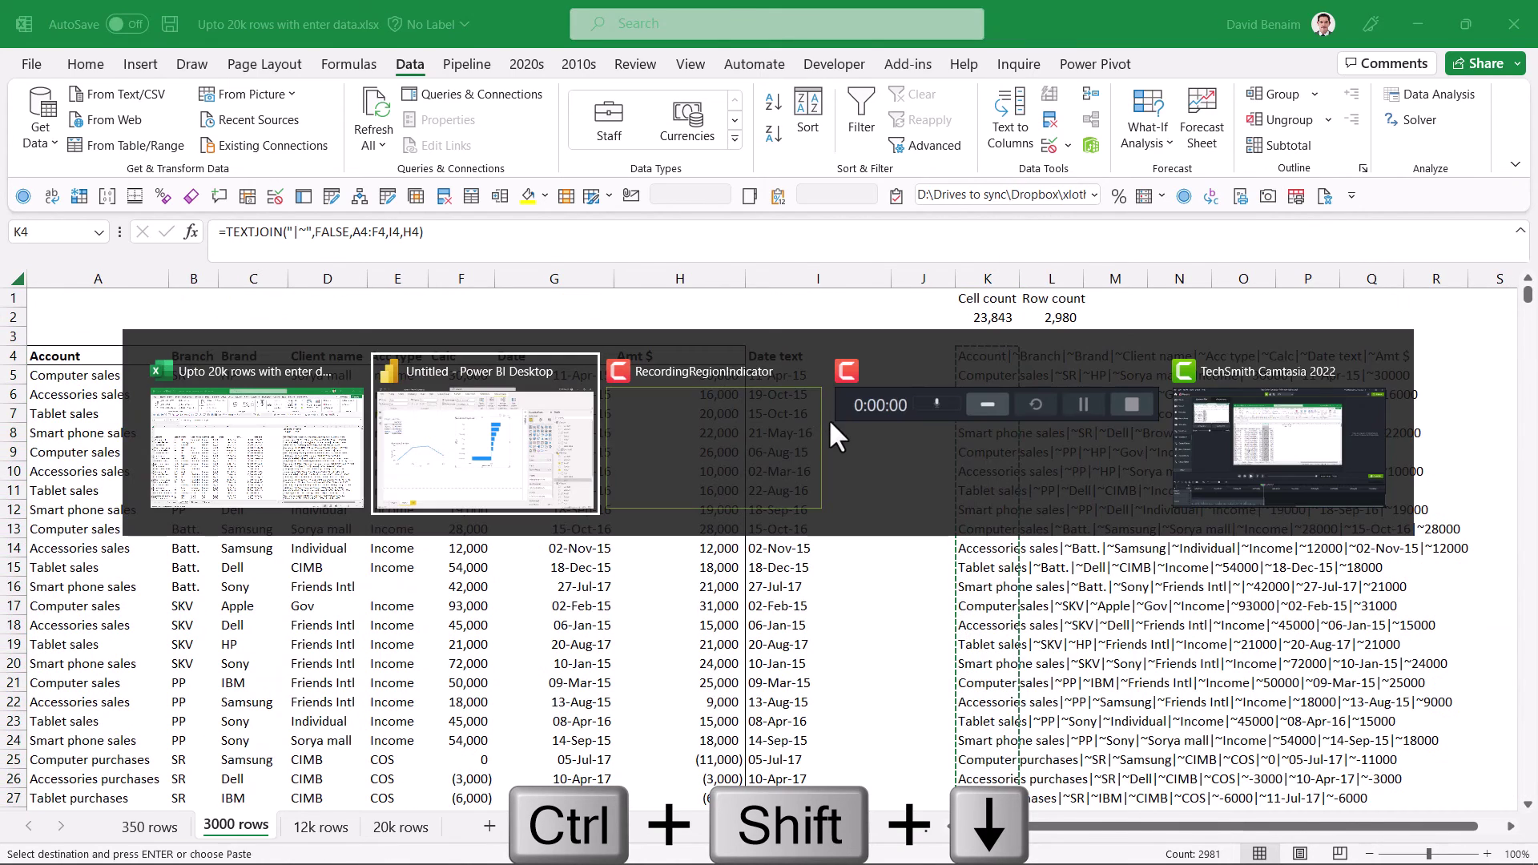
click(378, 341)
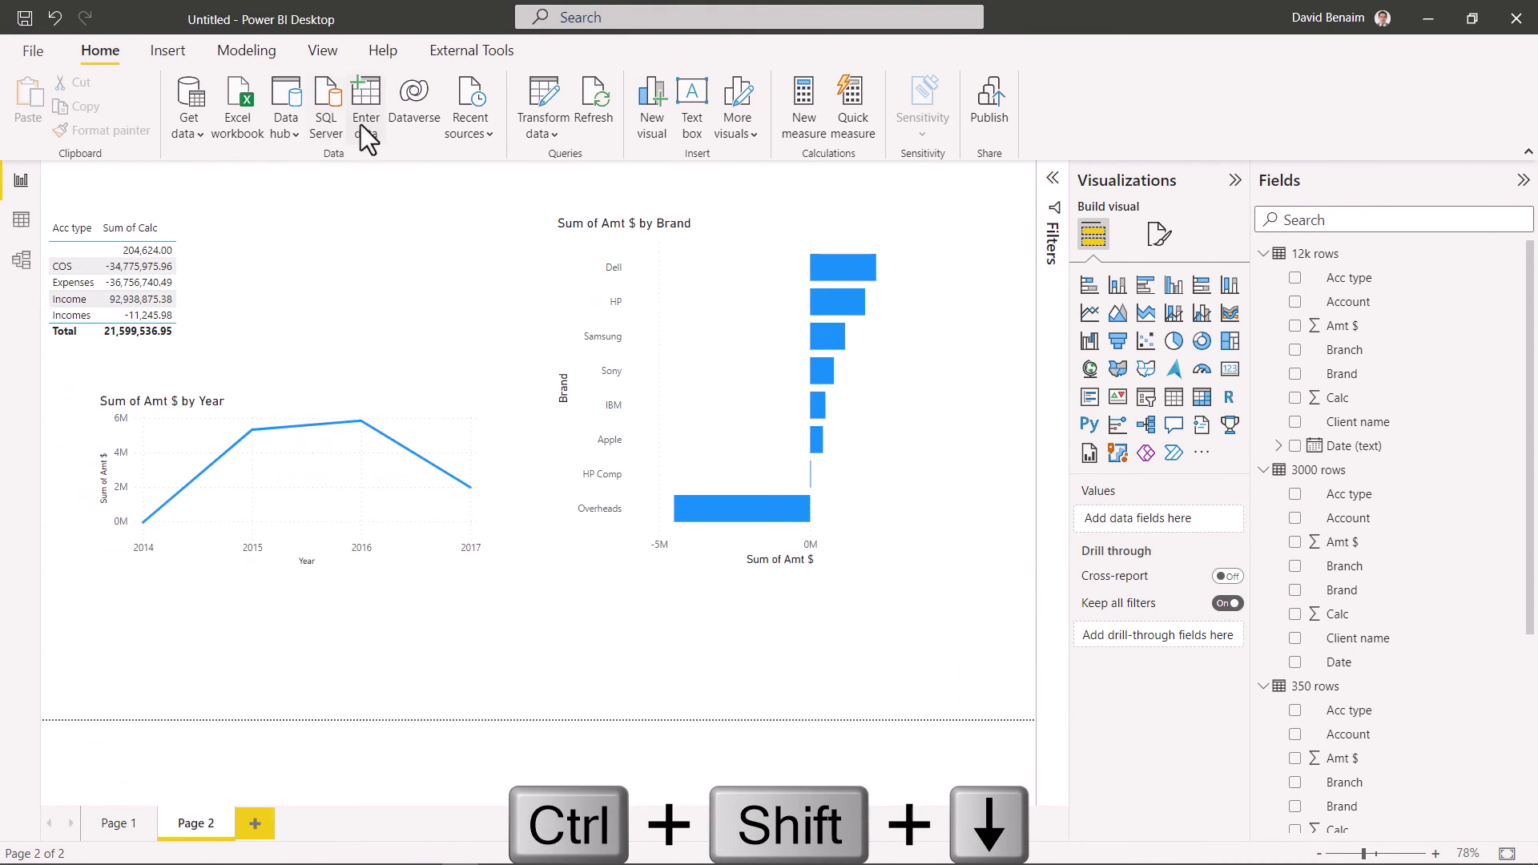
Step: Open Power Query Editor and examine row 20 of the Date column in the 3000 rows query
click(559, 93)
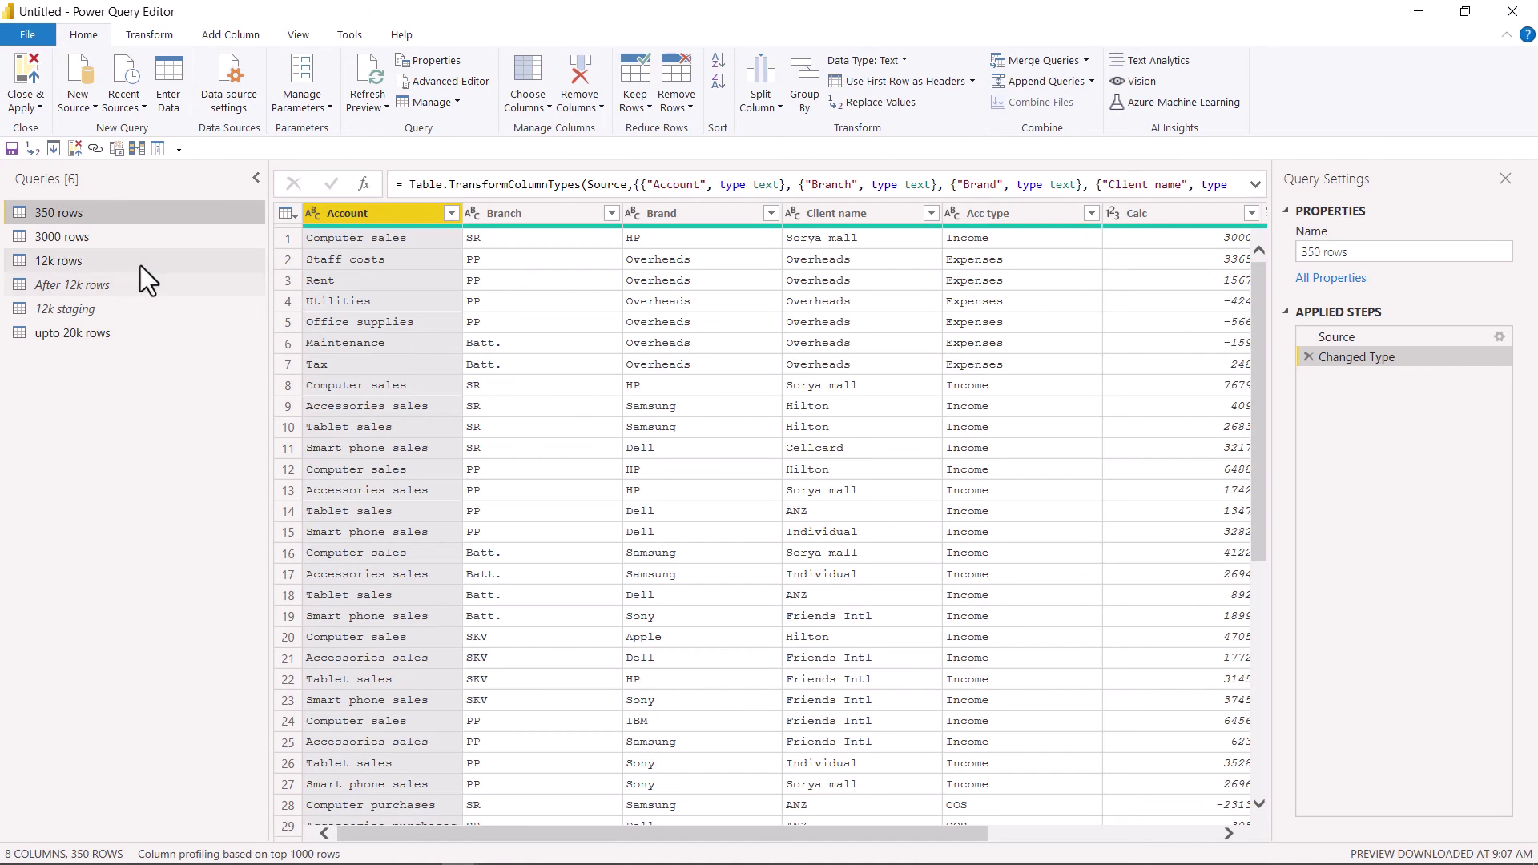
click(119, 238)
drag(832, 833, 1061, 832)
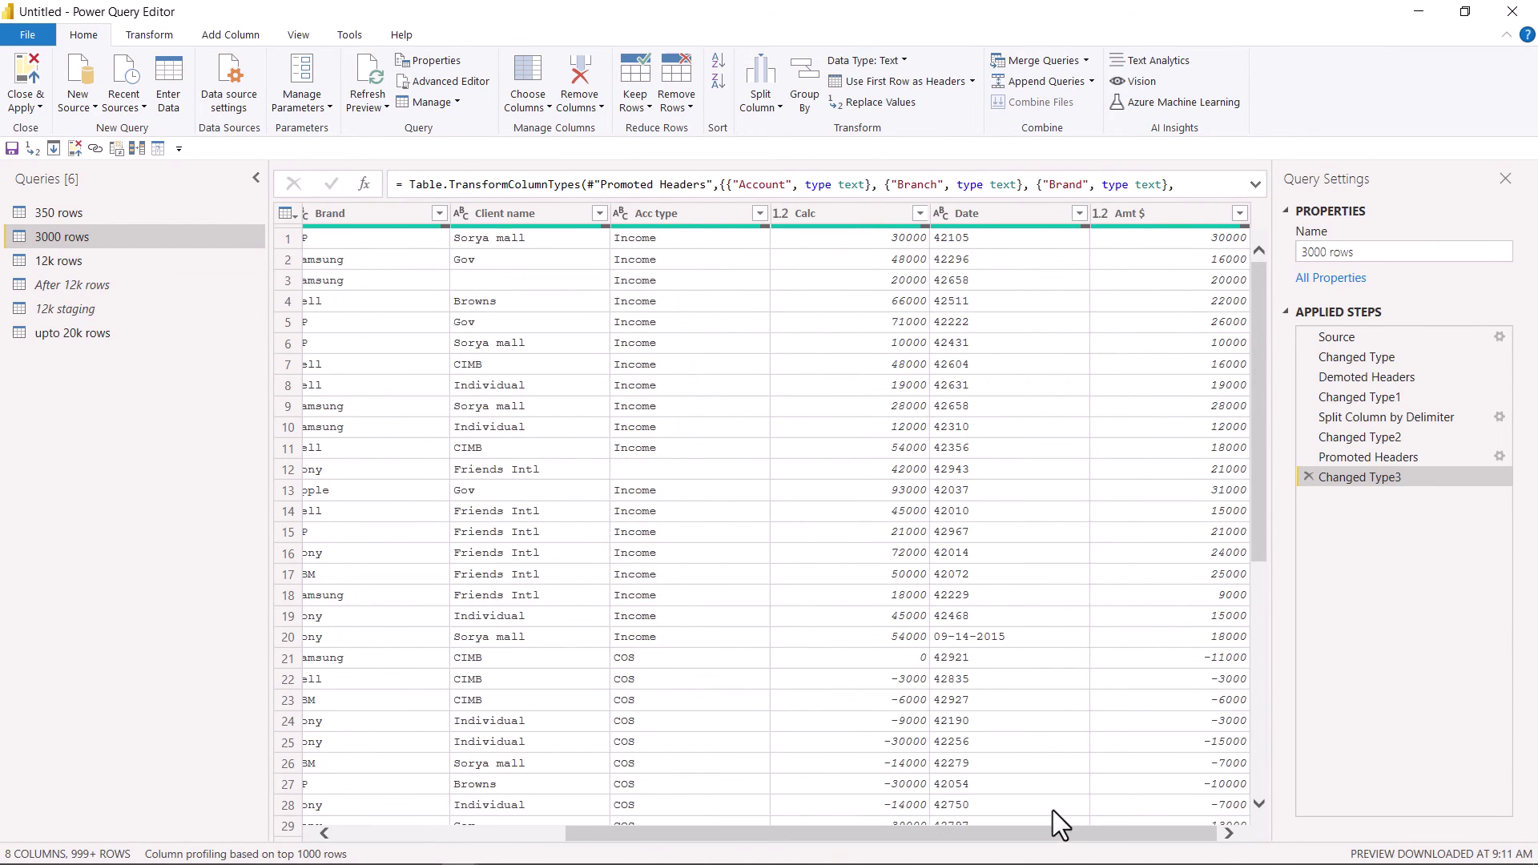
click(1004, 638)
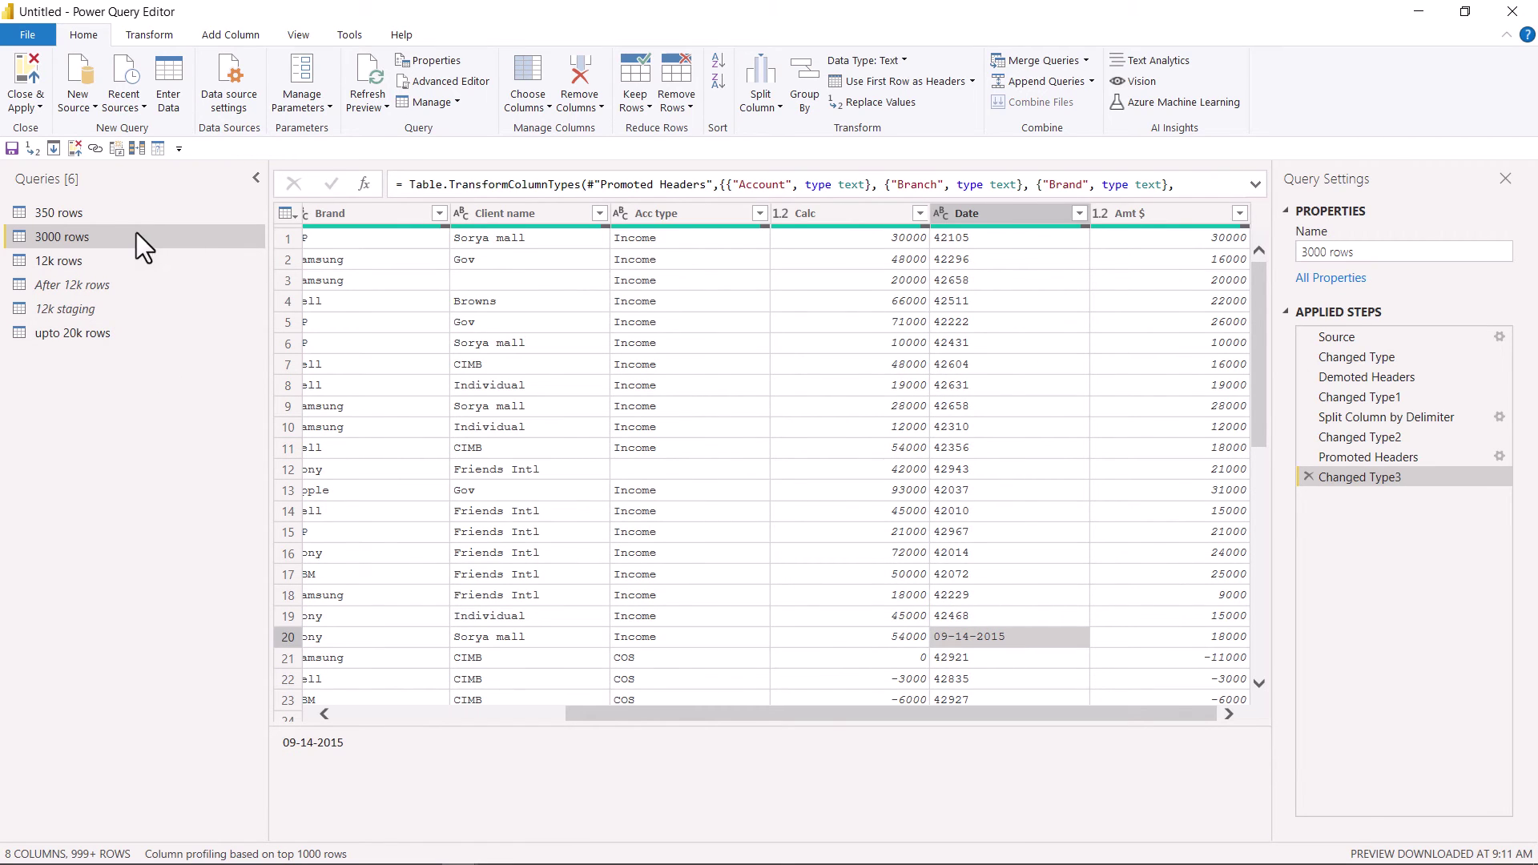
Step: Create an entered-data table from the copied rows without promoting the first row to headers, and name it 3k with dates working
click(169, 97)
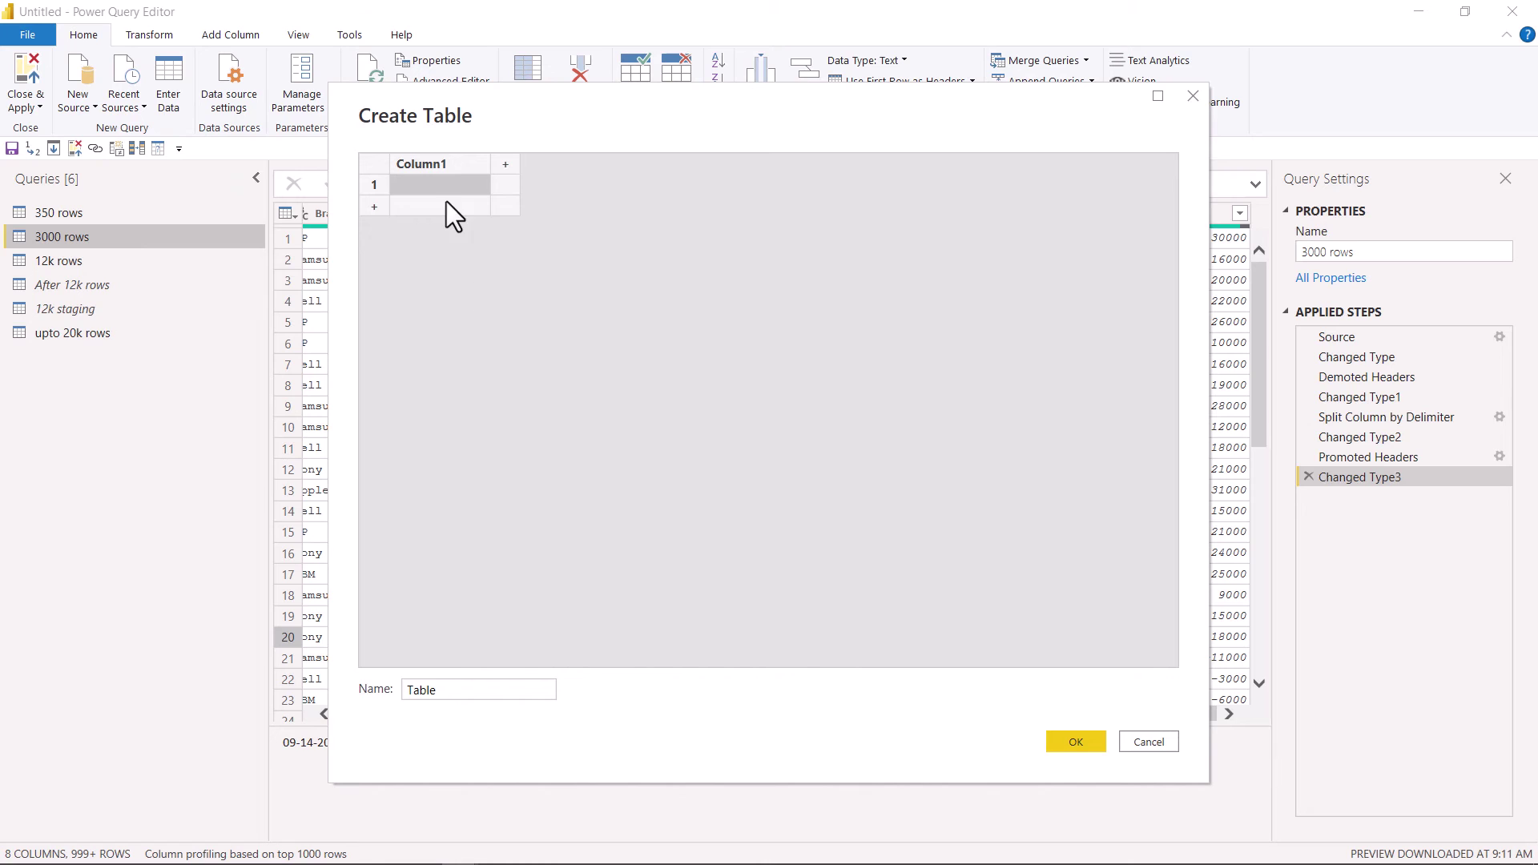
right_click(439, 186)
click(483, 239)
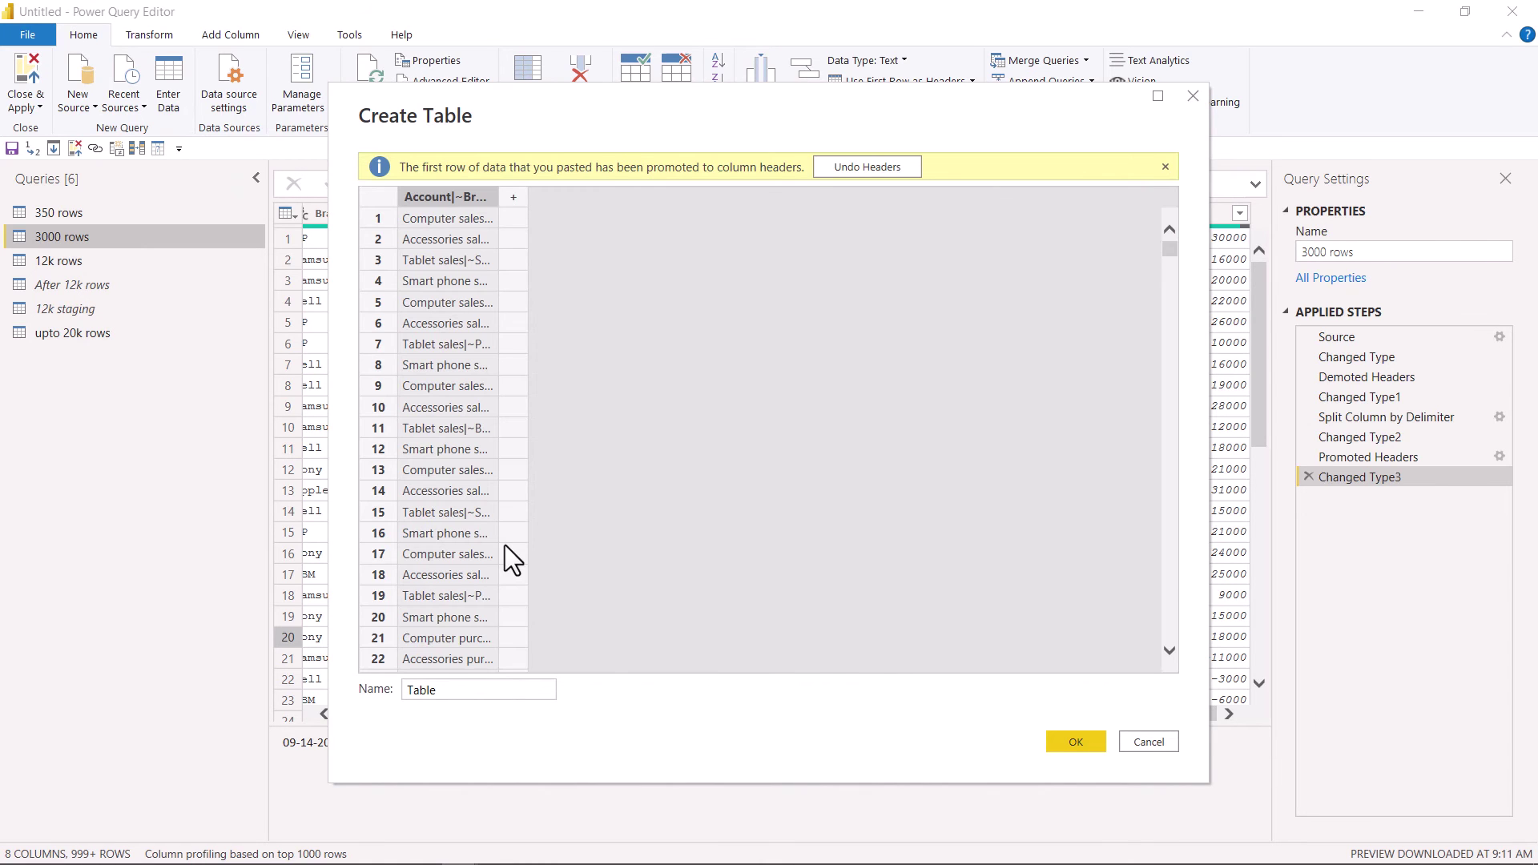
click(839, 170)
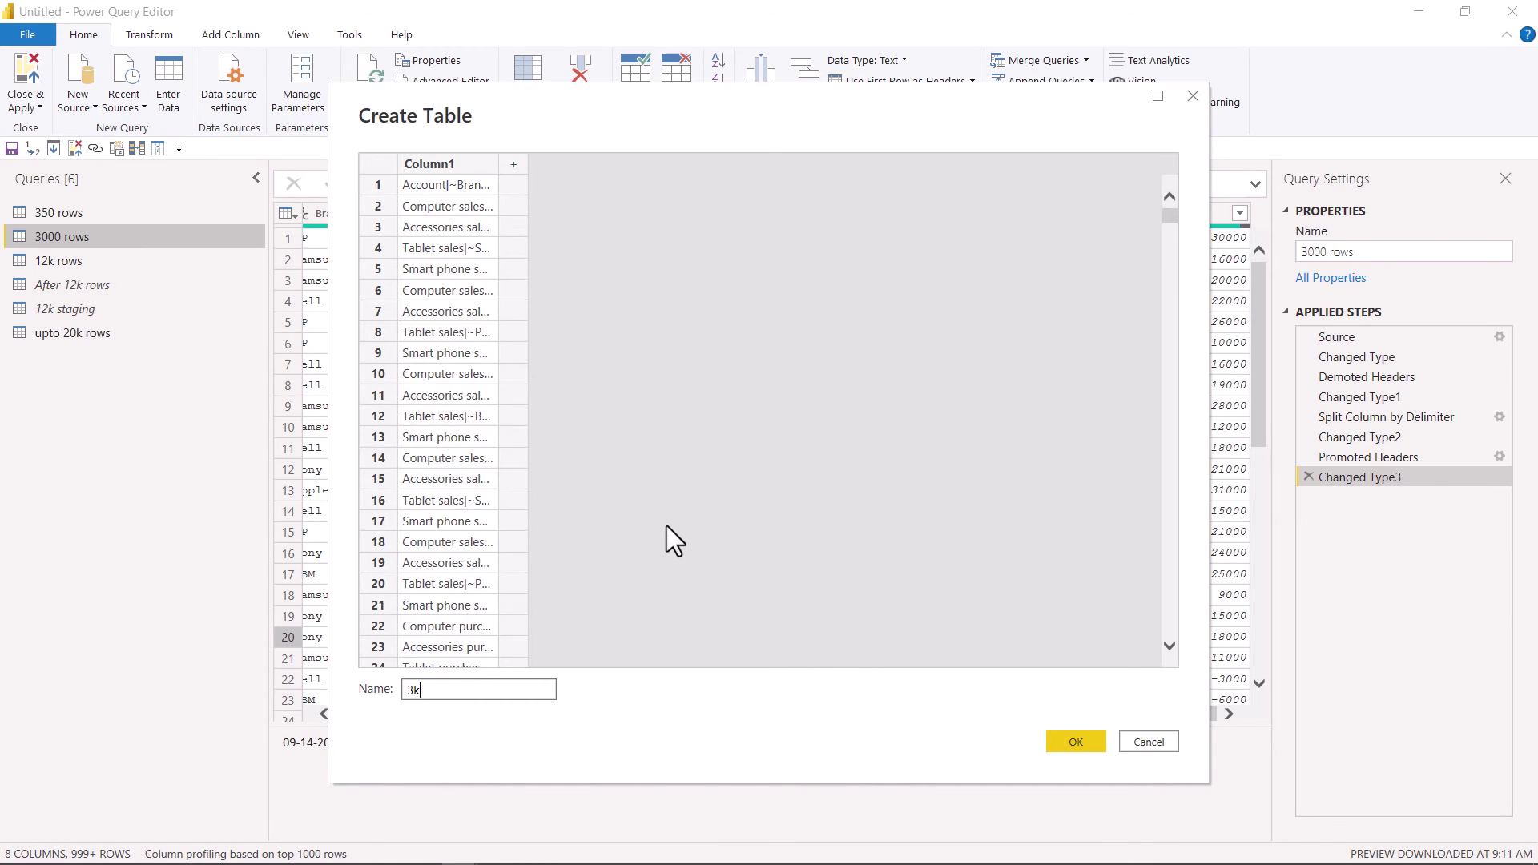
text(3k with dates working)
click(1067, 737)
Step: Split Column1 at each occurrence of the custom delimiter |~ and promote the first row to headers
click(760, 120)
click(796, 125)
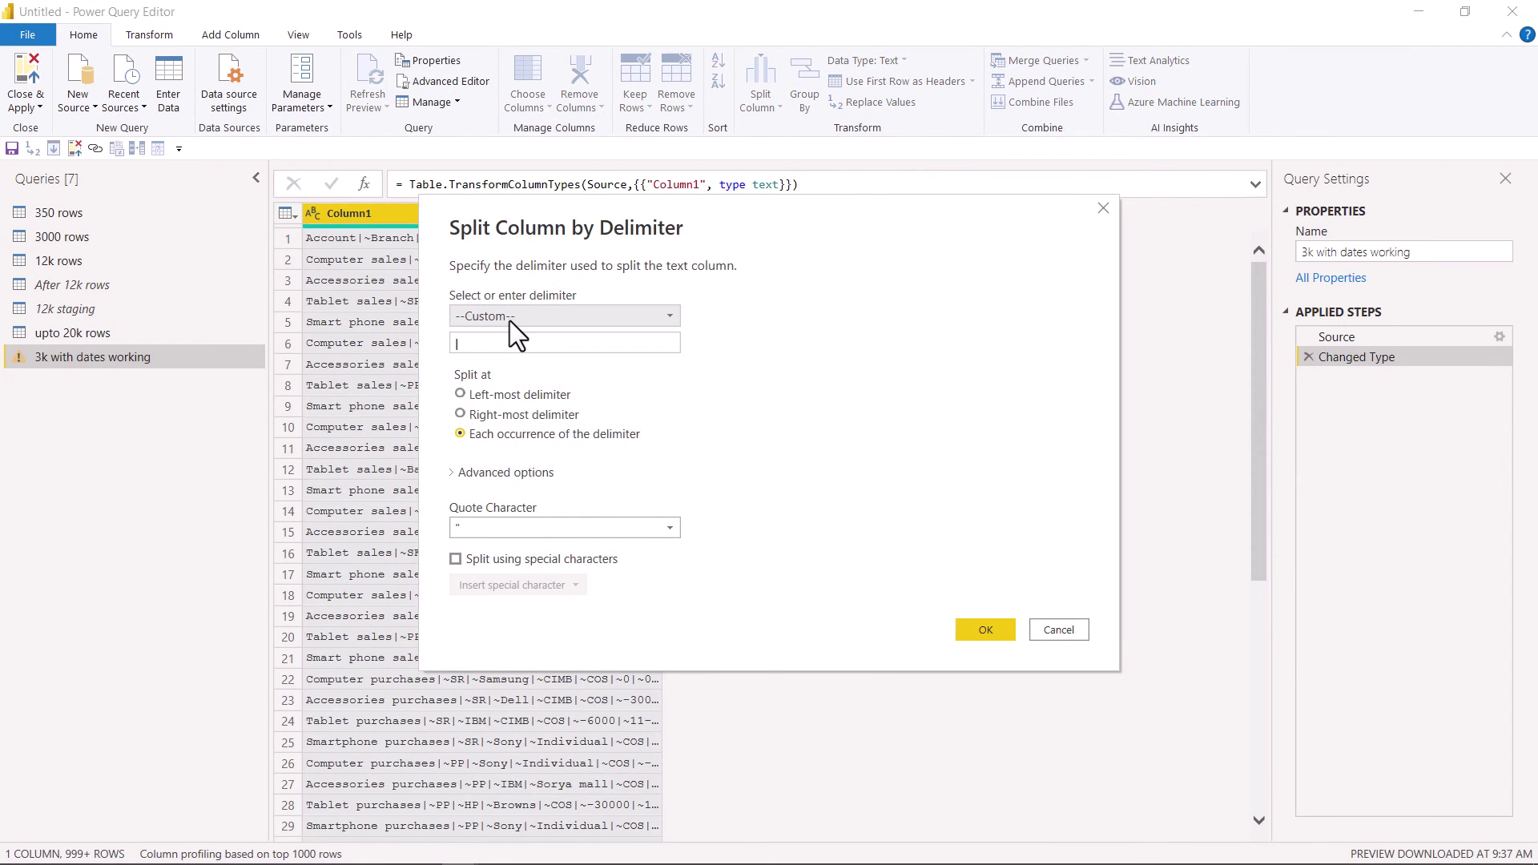
click(535, 344)
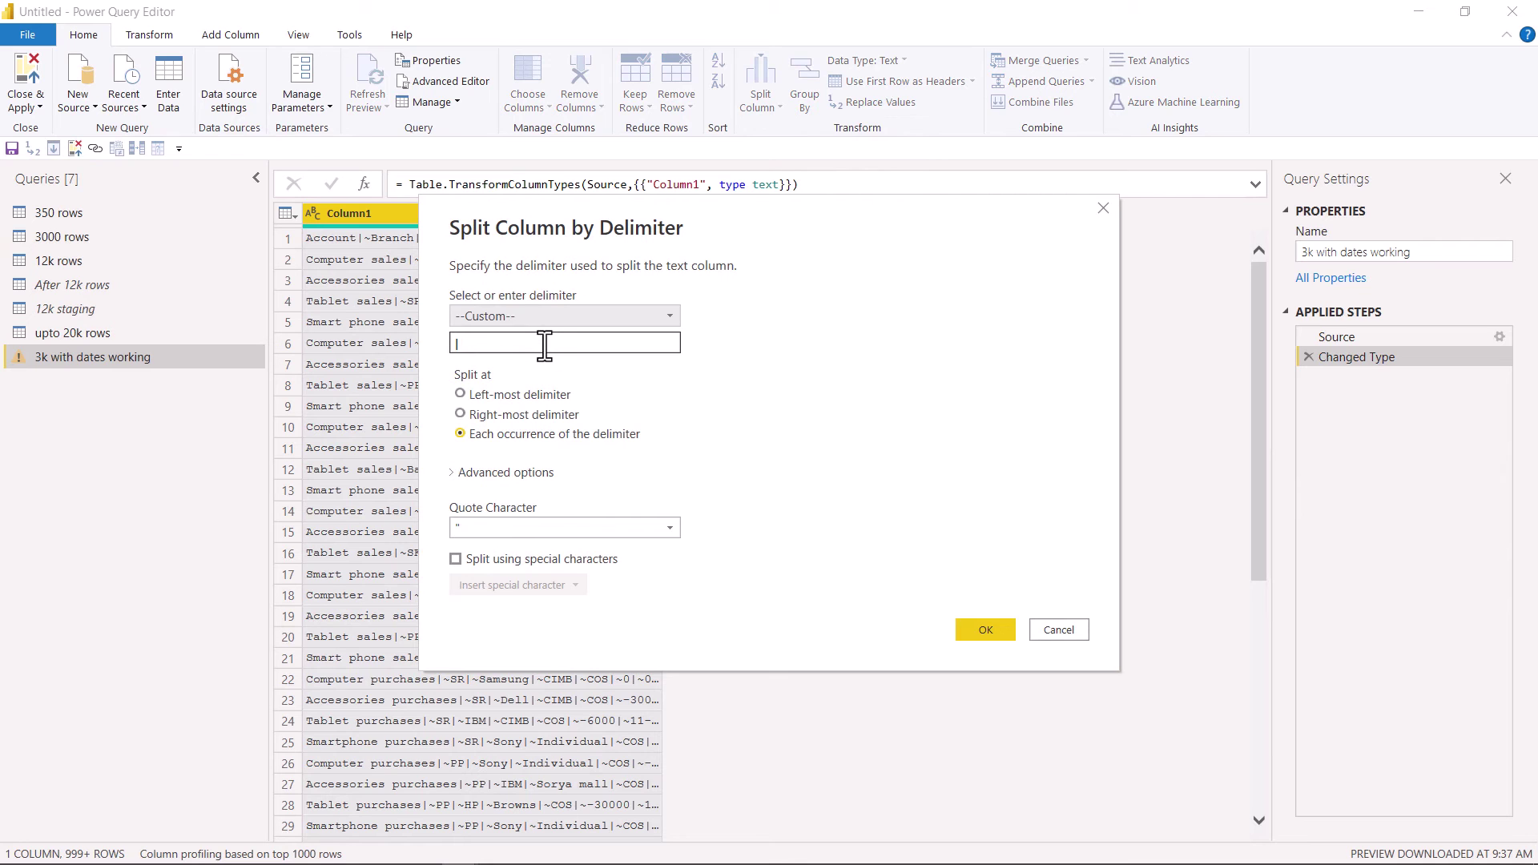
text(~)
click(985, 630)
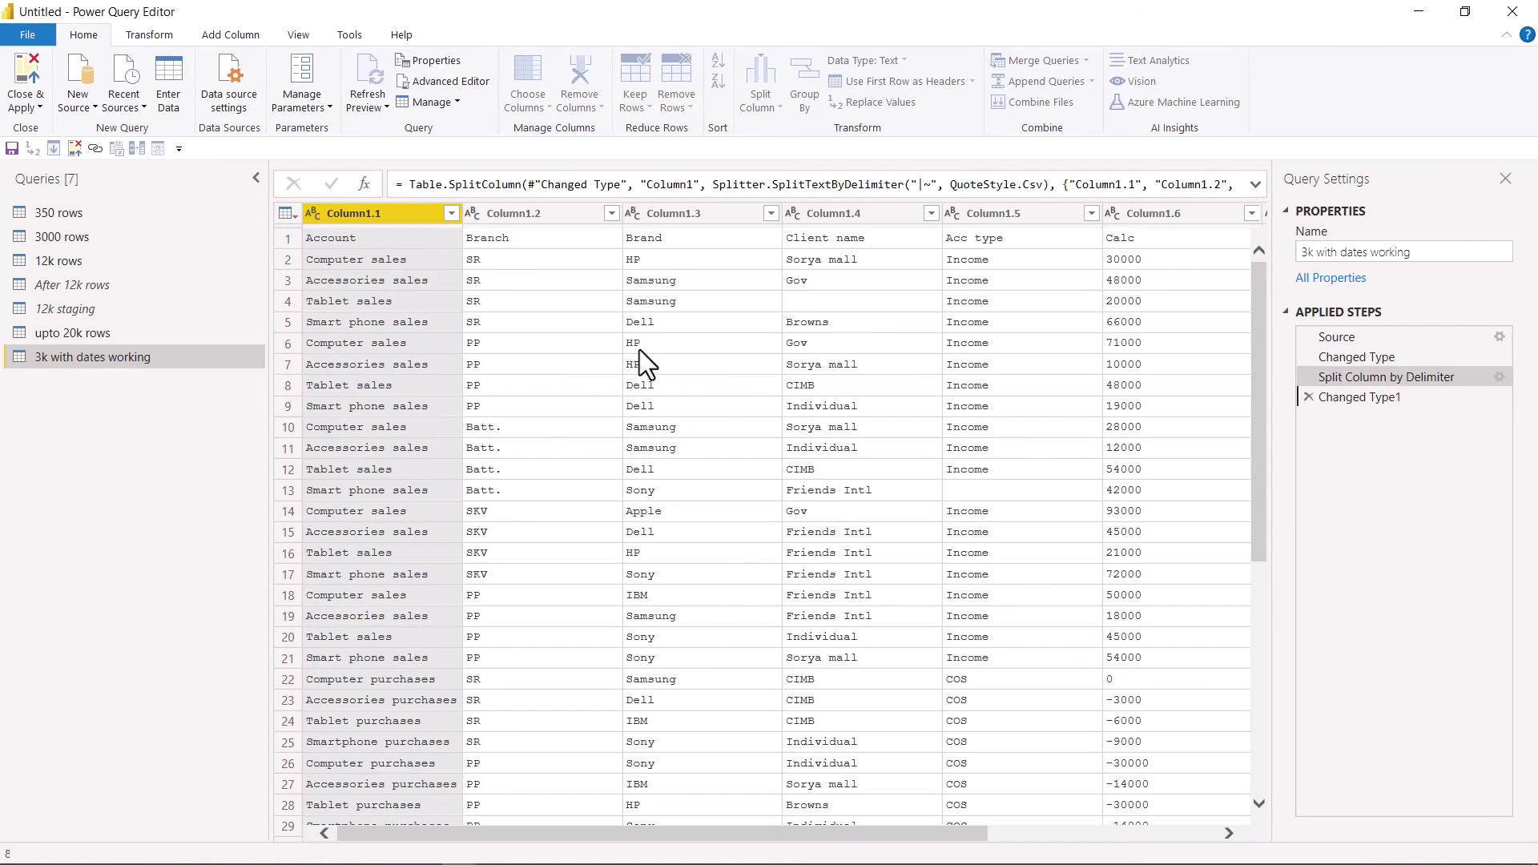
click(897, 84)
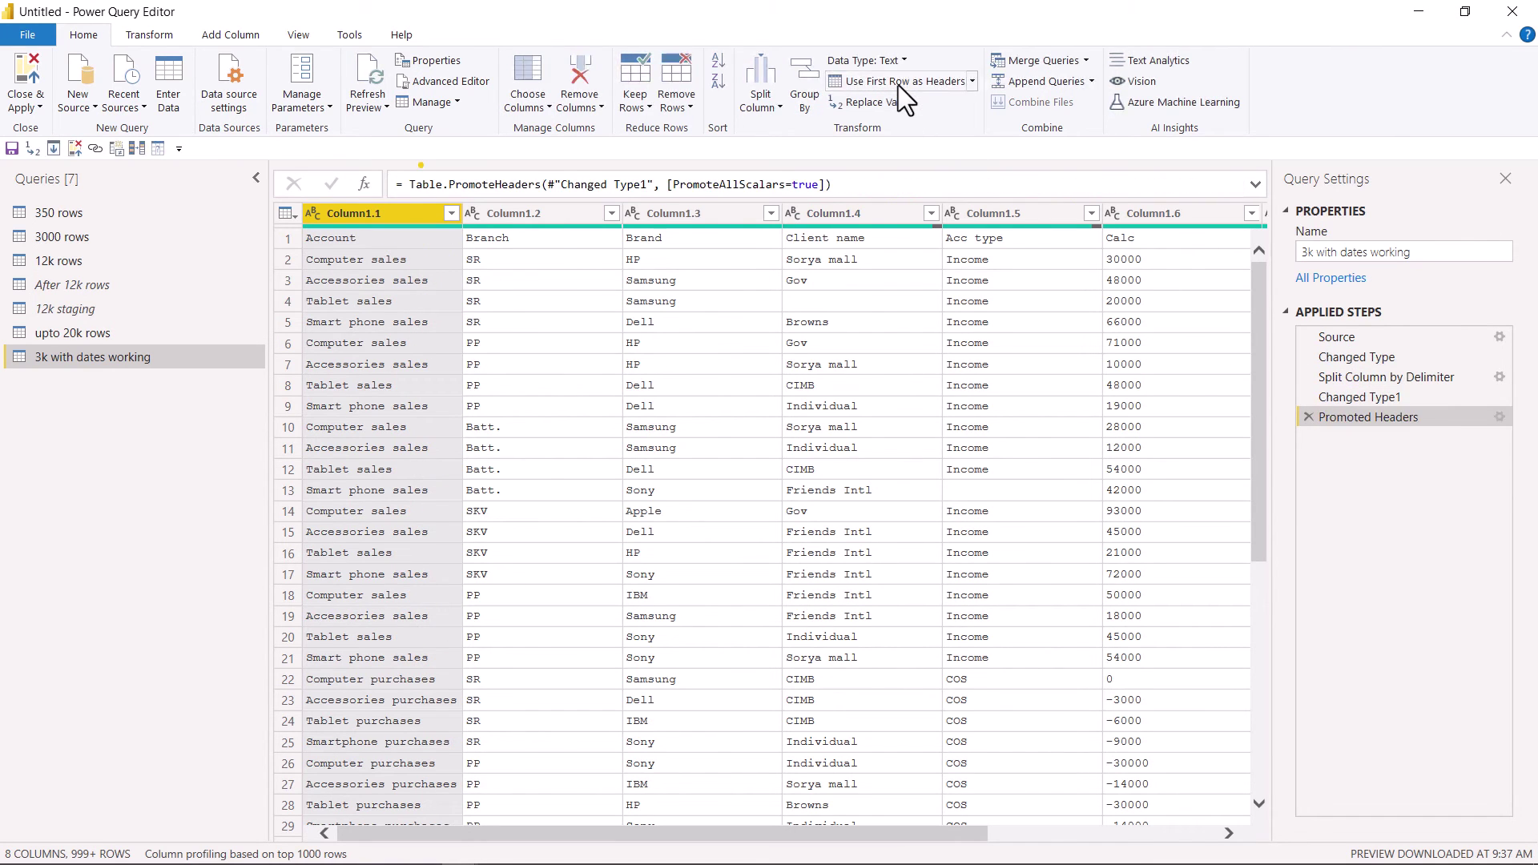
Step: Rename the Date text column to Date
drag(892, 828, 1176, 757)
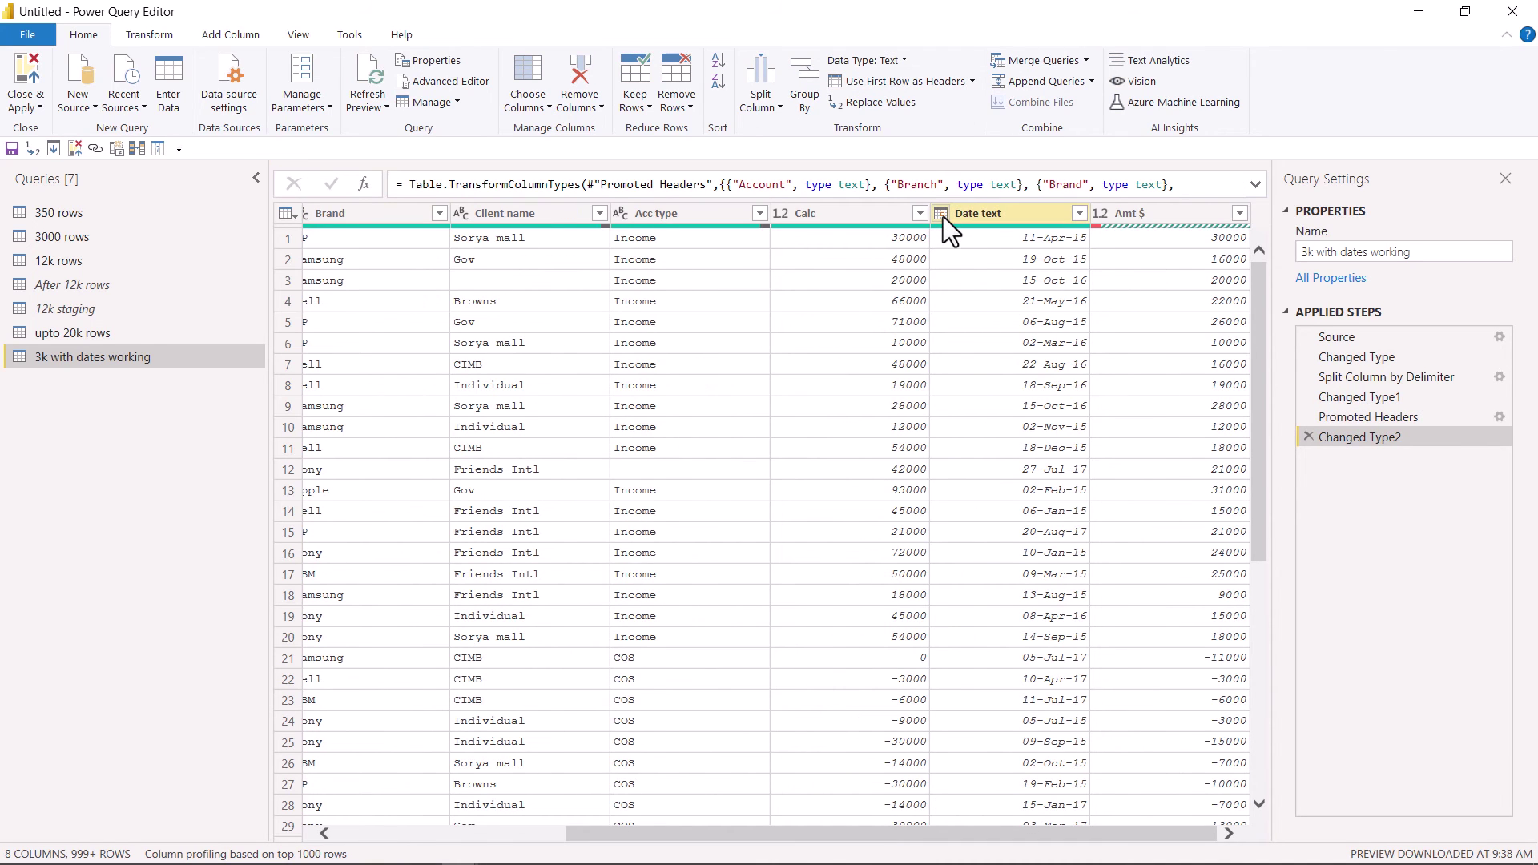
double_click(992, 213)
click(1021, 222)
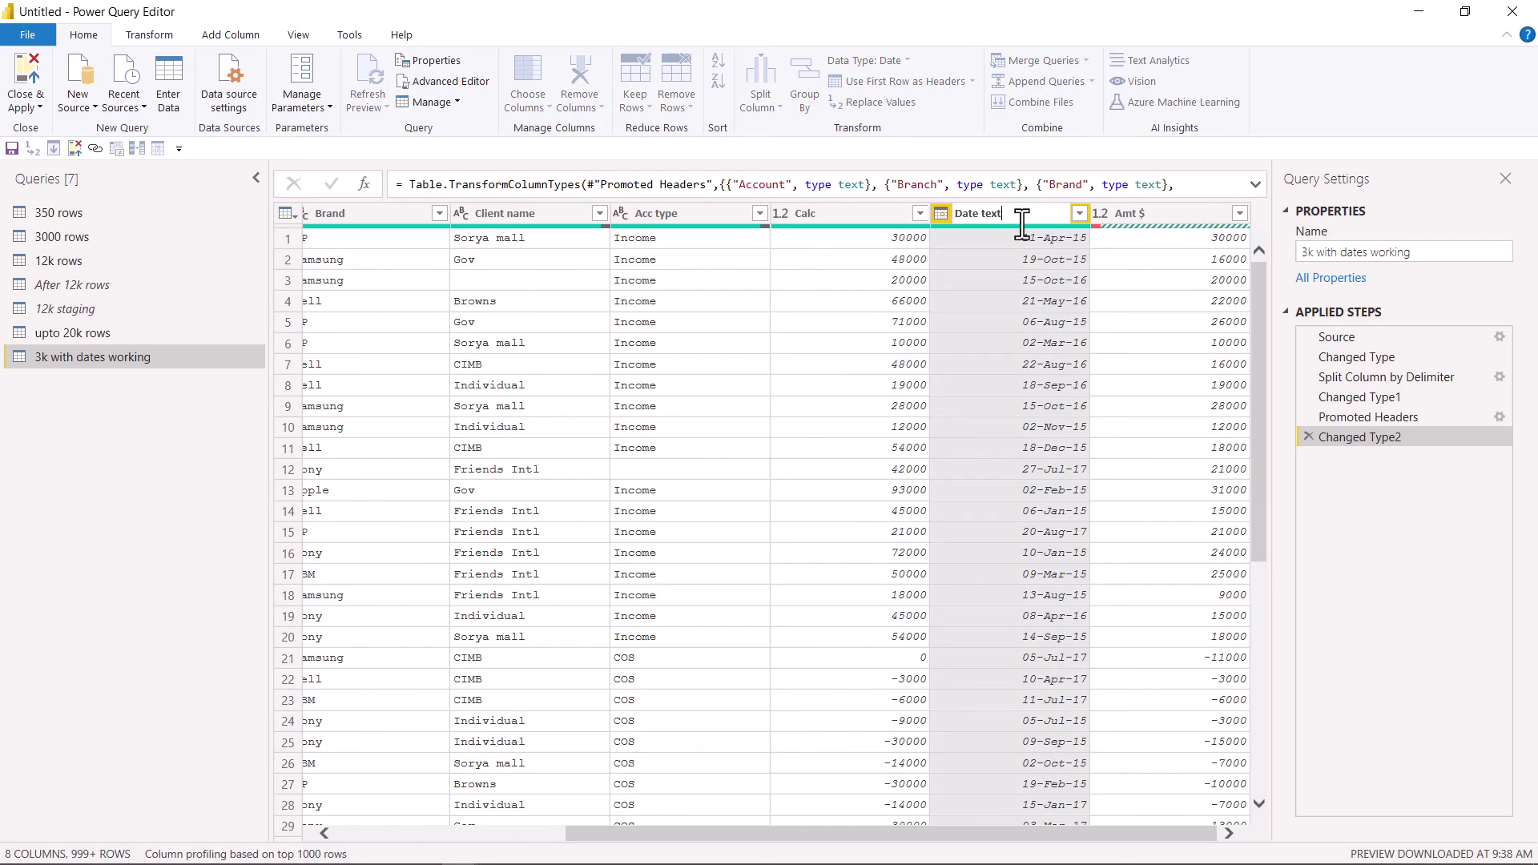
key(Return)
Step: Keep only the error rows of the Amt $ column, read the error's details, and remove the Kept Errors step
click(1146, 214)
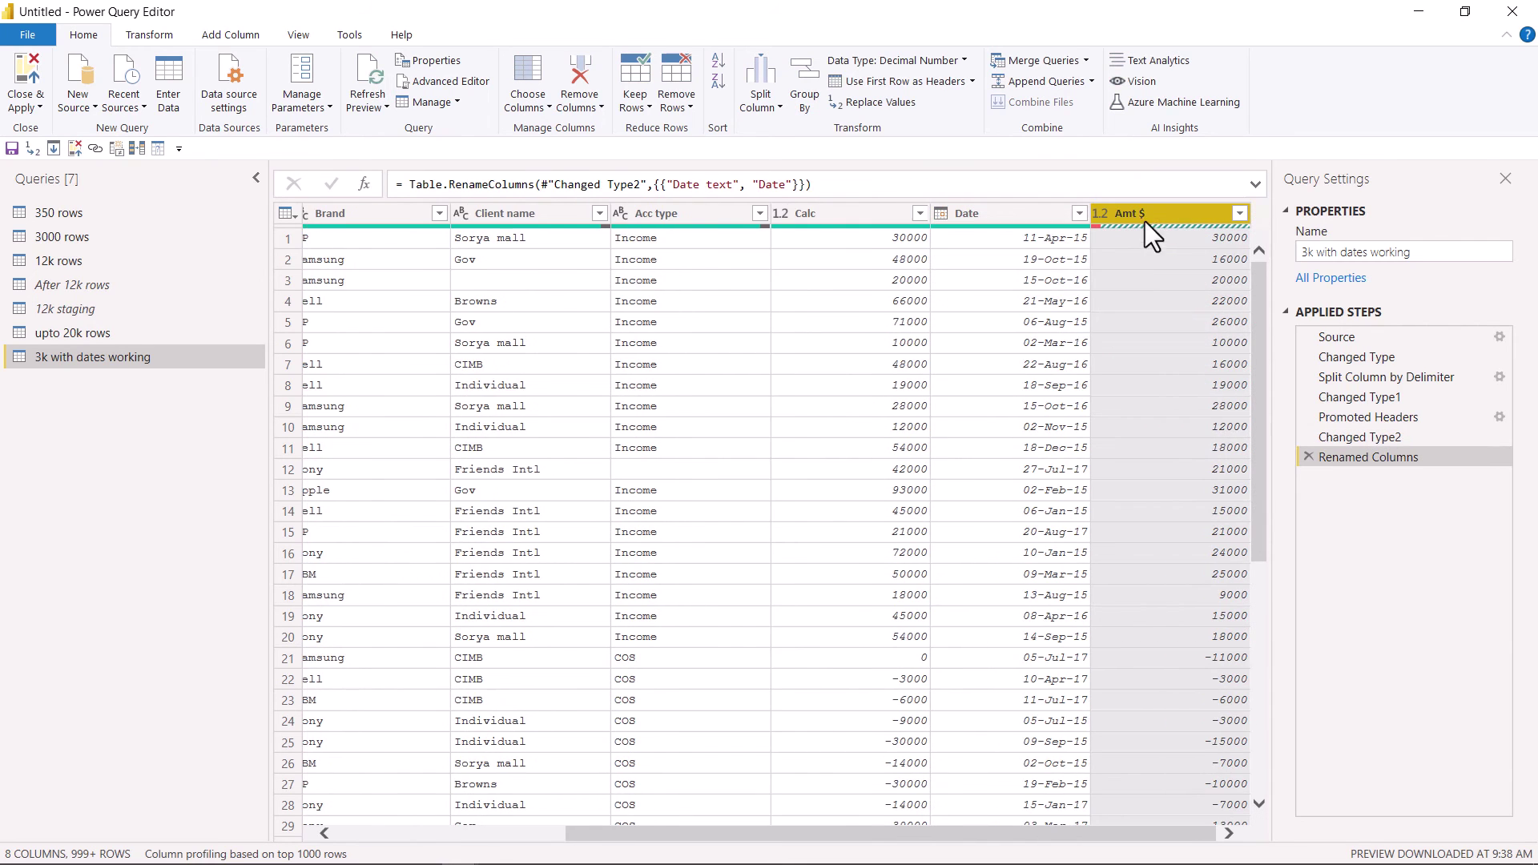
right_click(1095, 227)
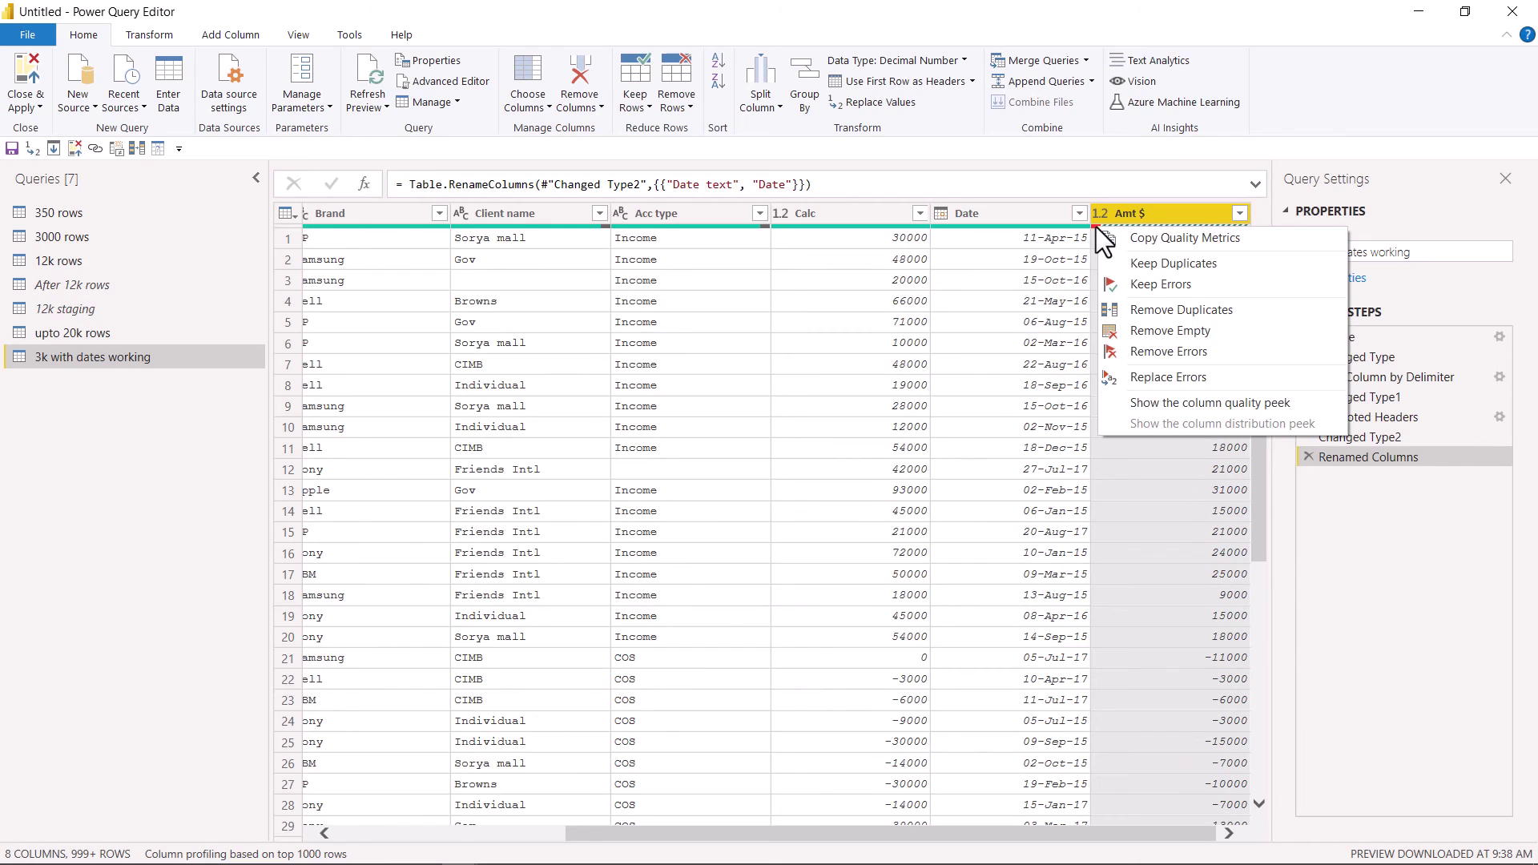
click(1145, 277)
click(1165, 241)
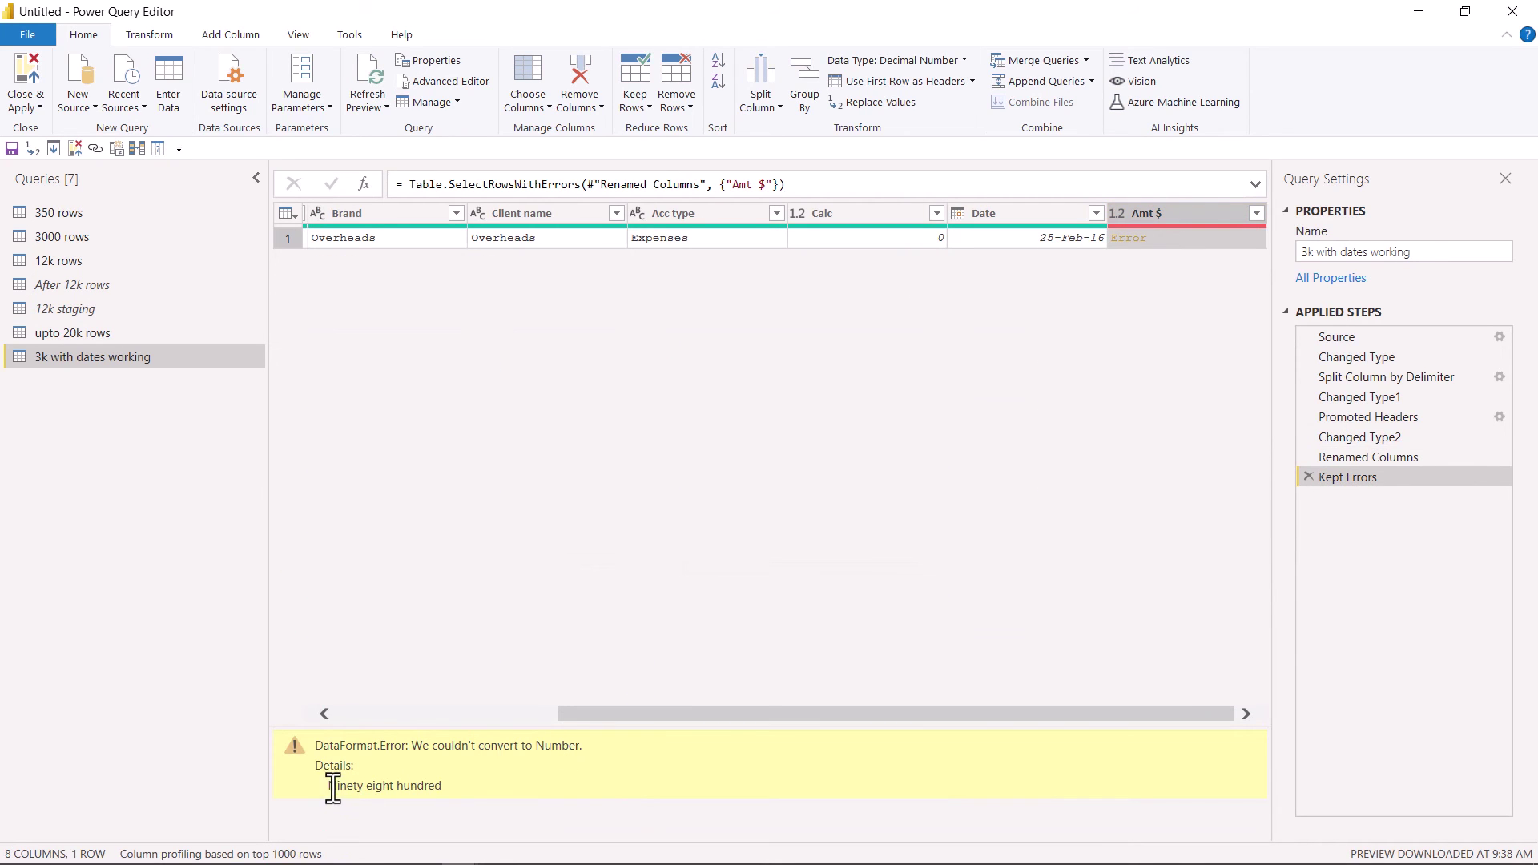
click(1307, 476)
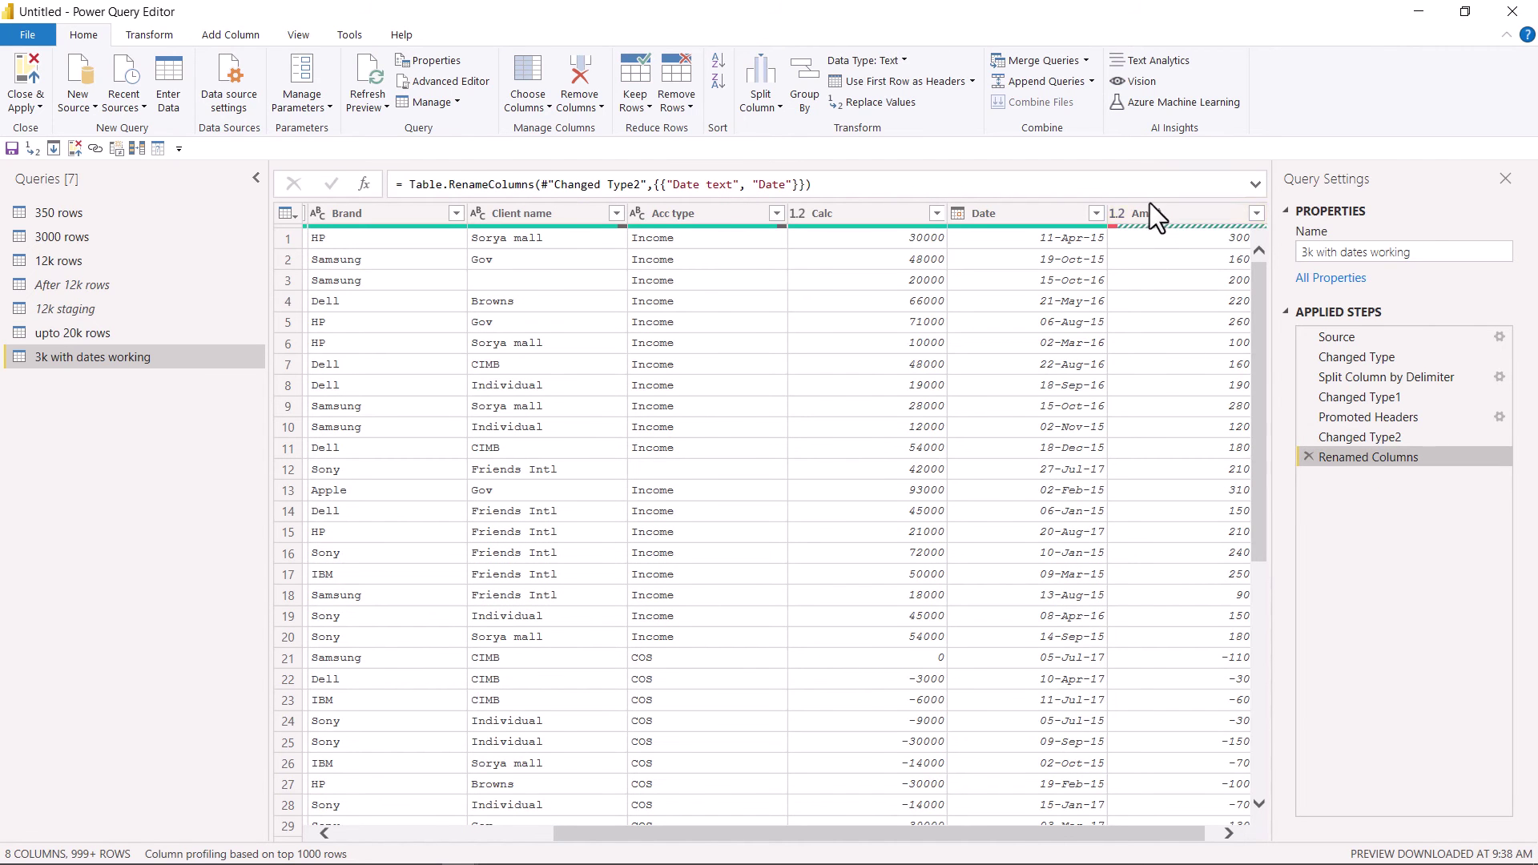
Step: Replace the errors in the Amt $ column with 9800
click(1163, 213)
click(146, 35)
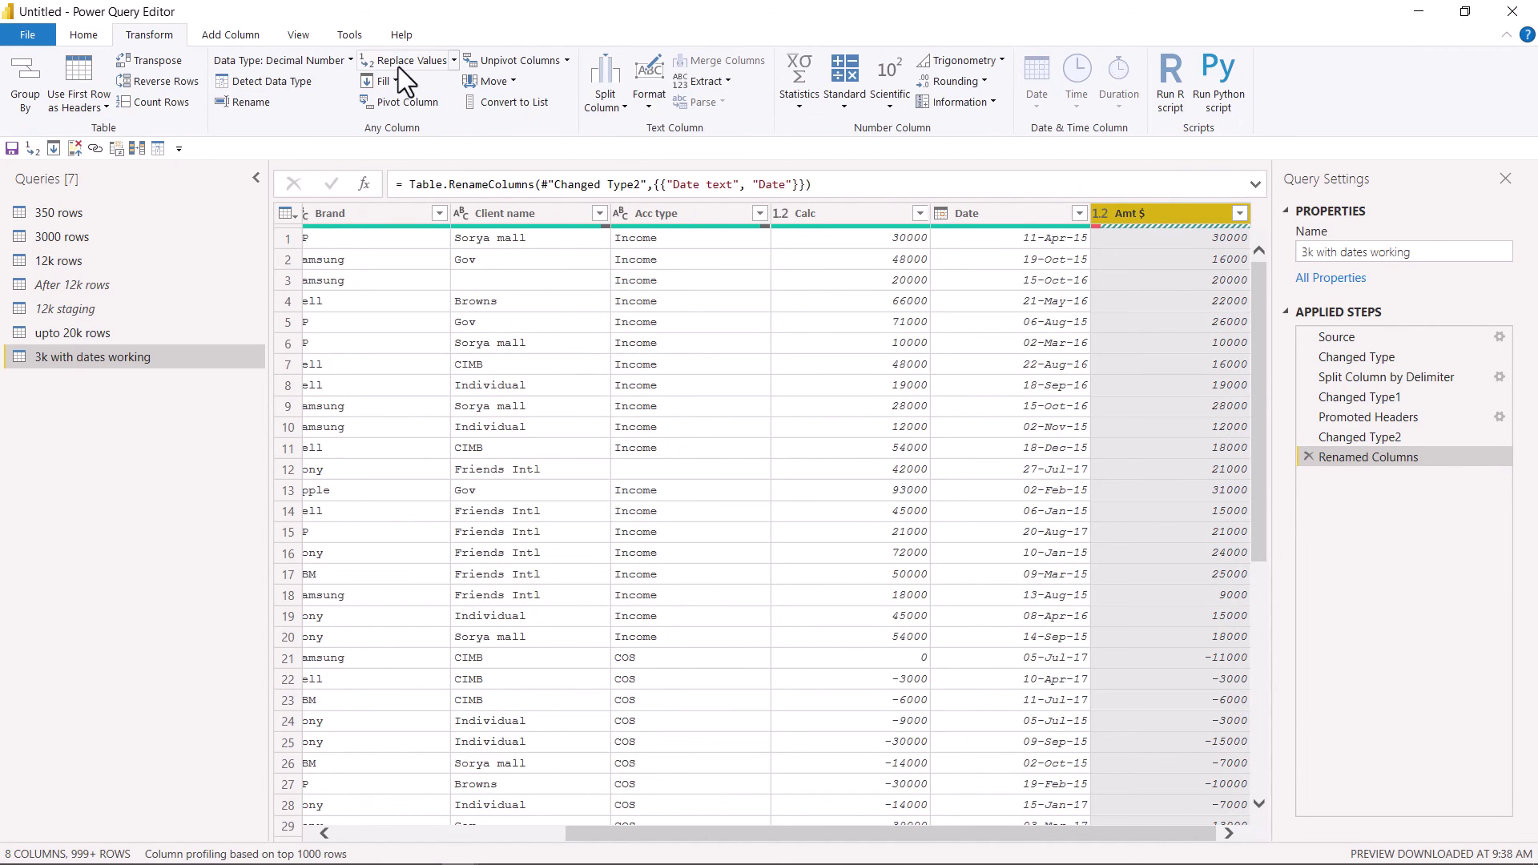
click(452, 62)
click(442, 102)
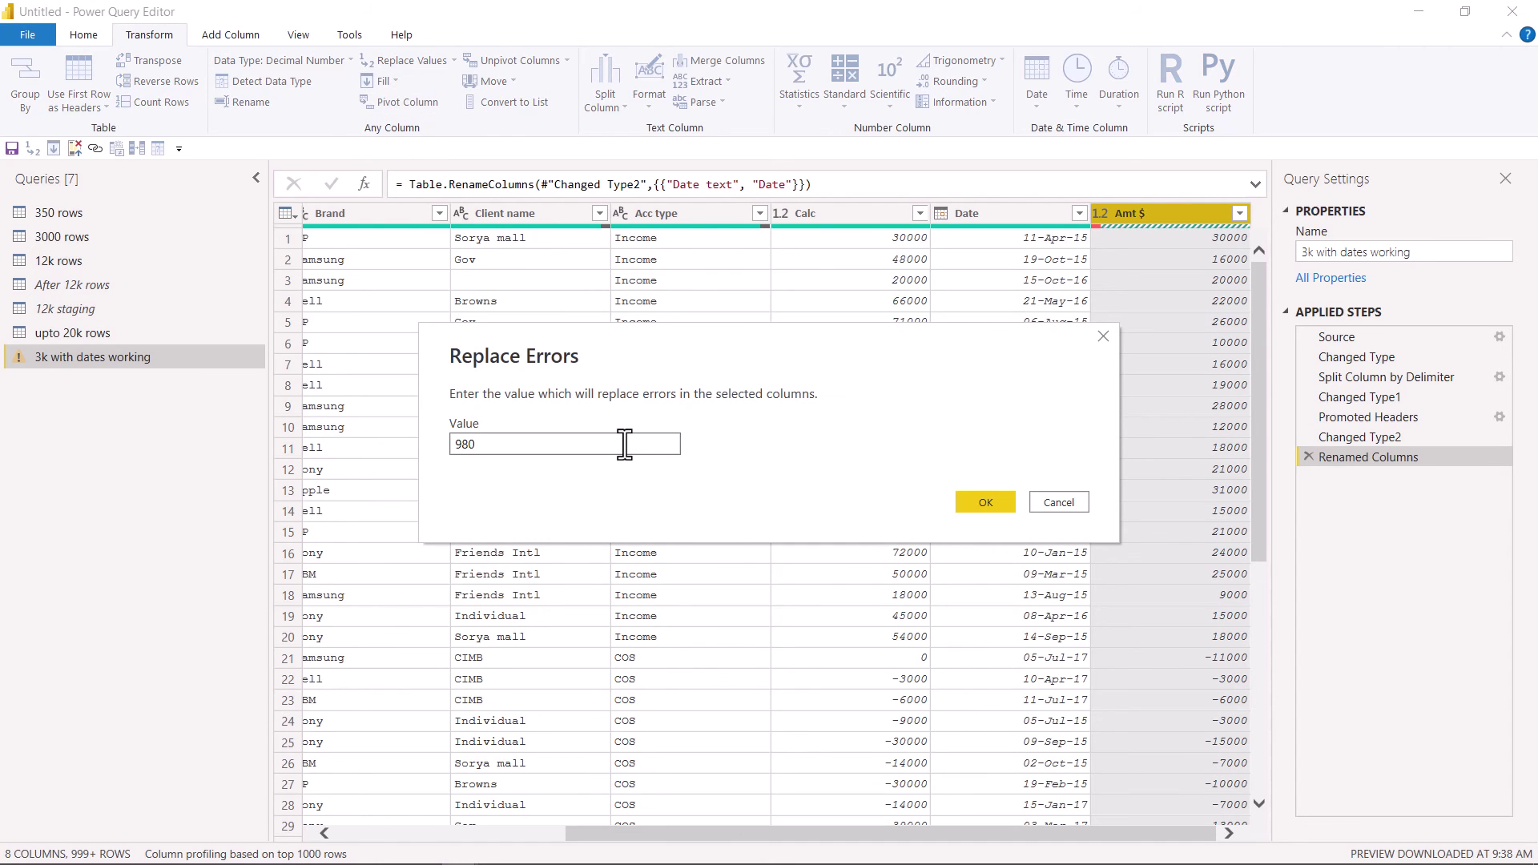
click(1009, 502)
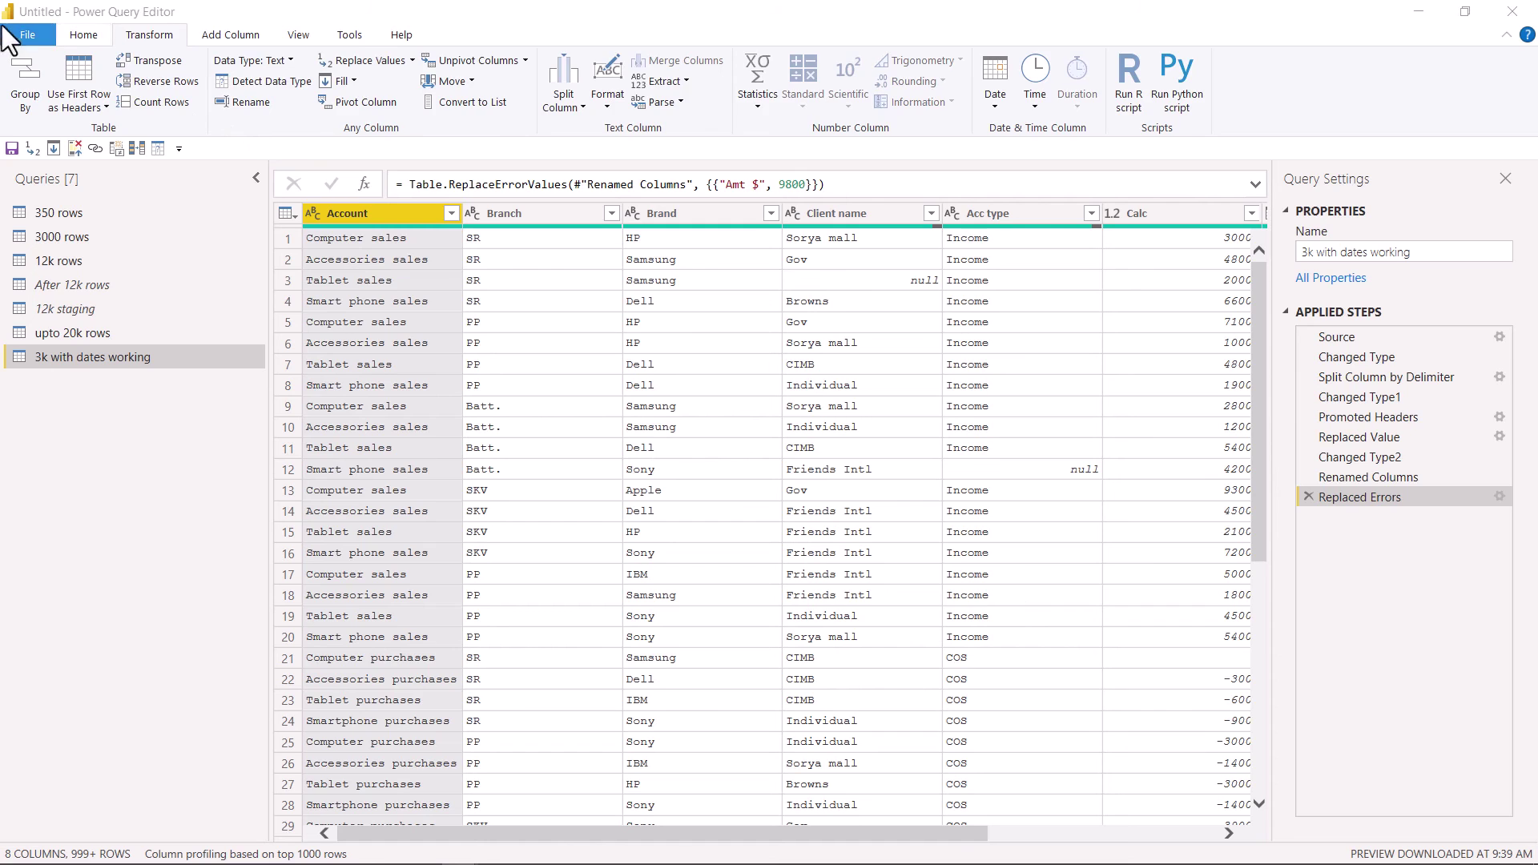
Step: Close Power Query Editor applying the changes, and expand the 3k with dates working table to view its fields
click(84, 35)
click(24, 74)
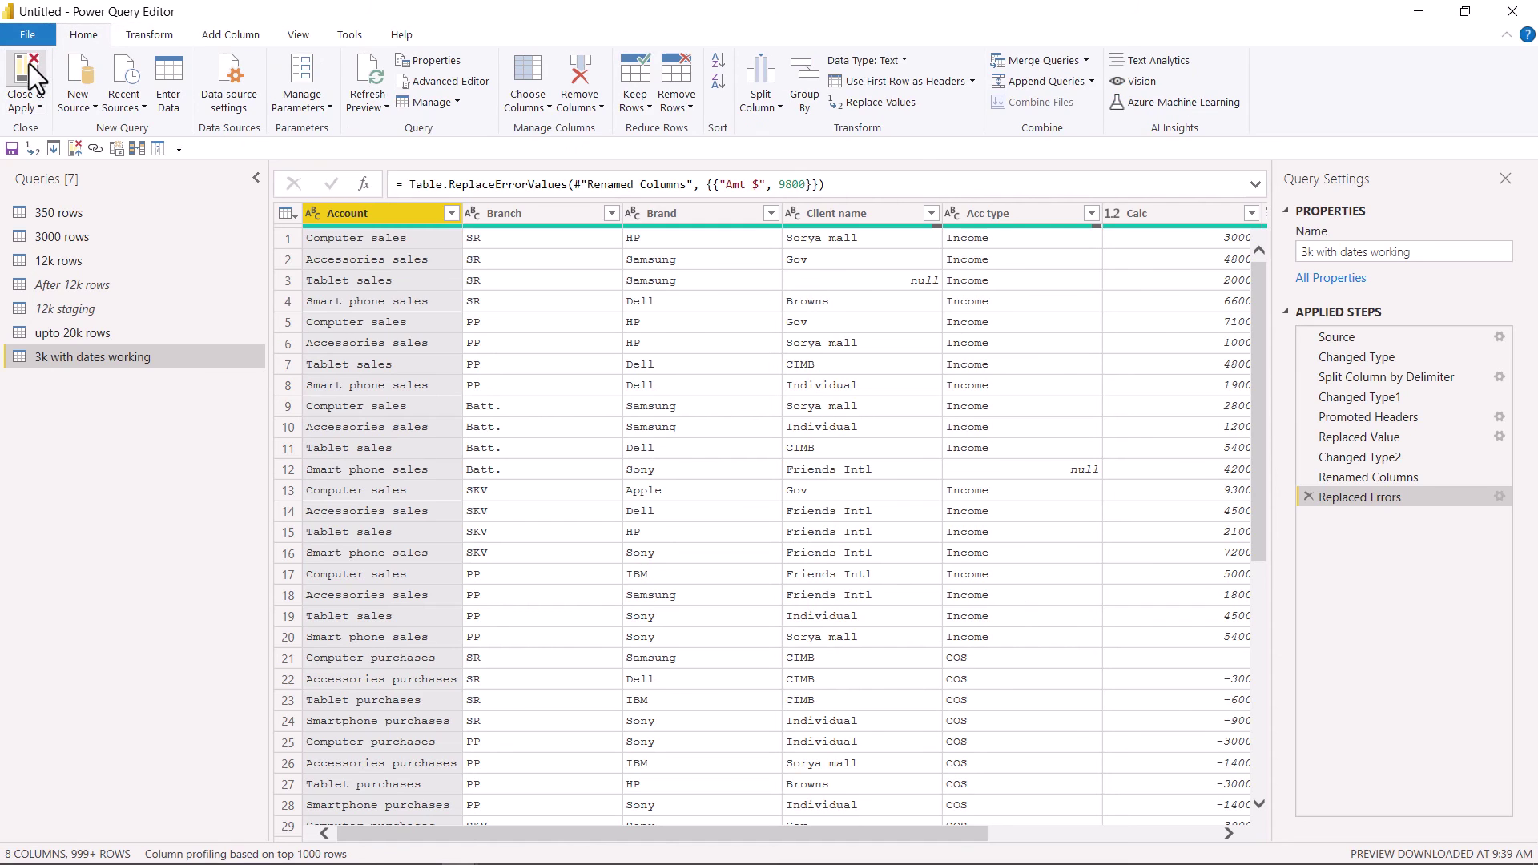
scroll(1381, 535, down, 2)
click(1272, 618)
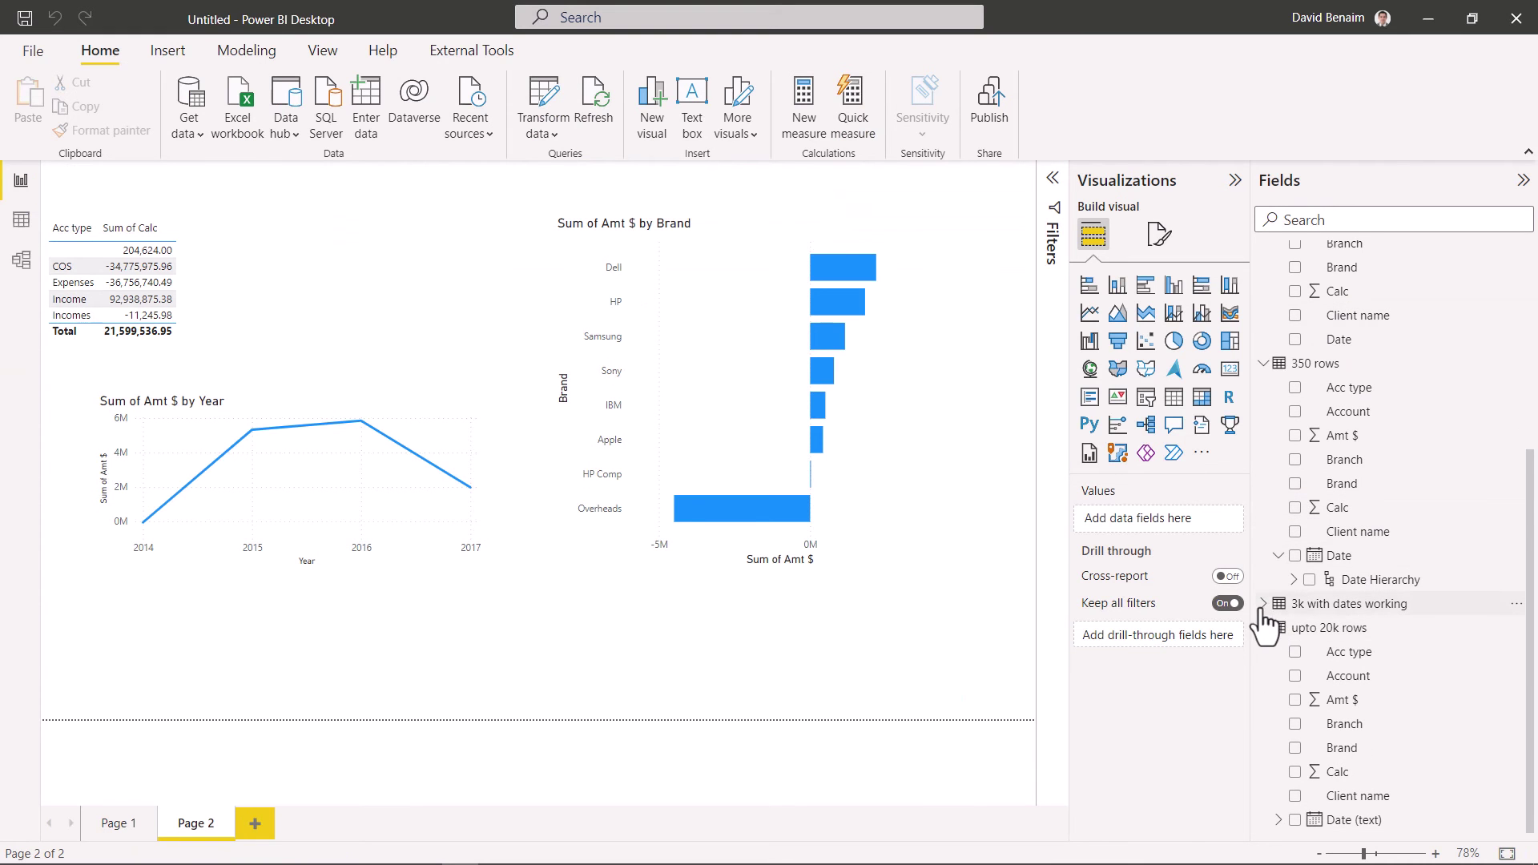
scroll(1305, 632, down, 3)
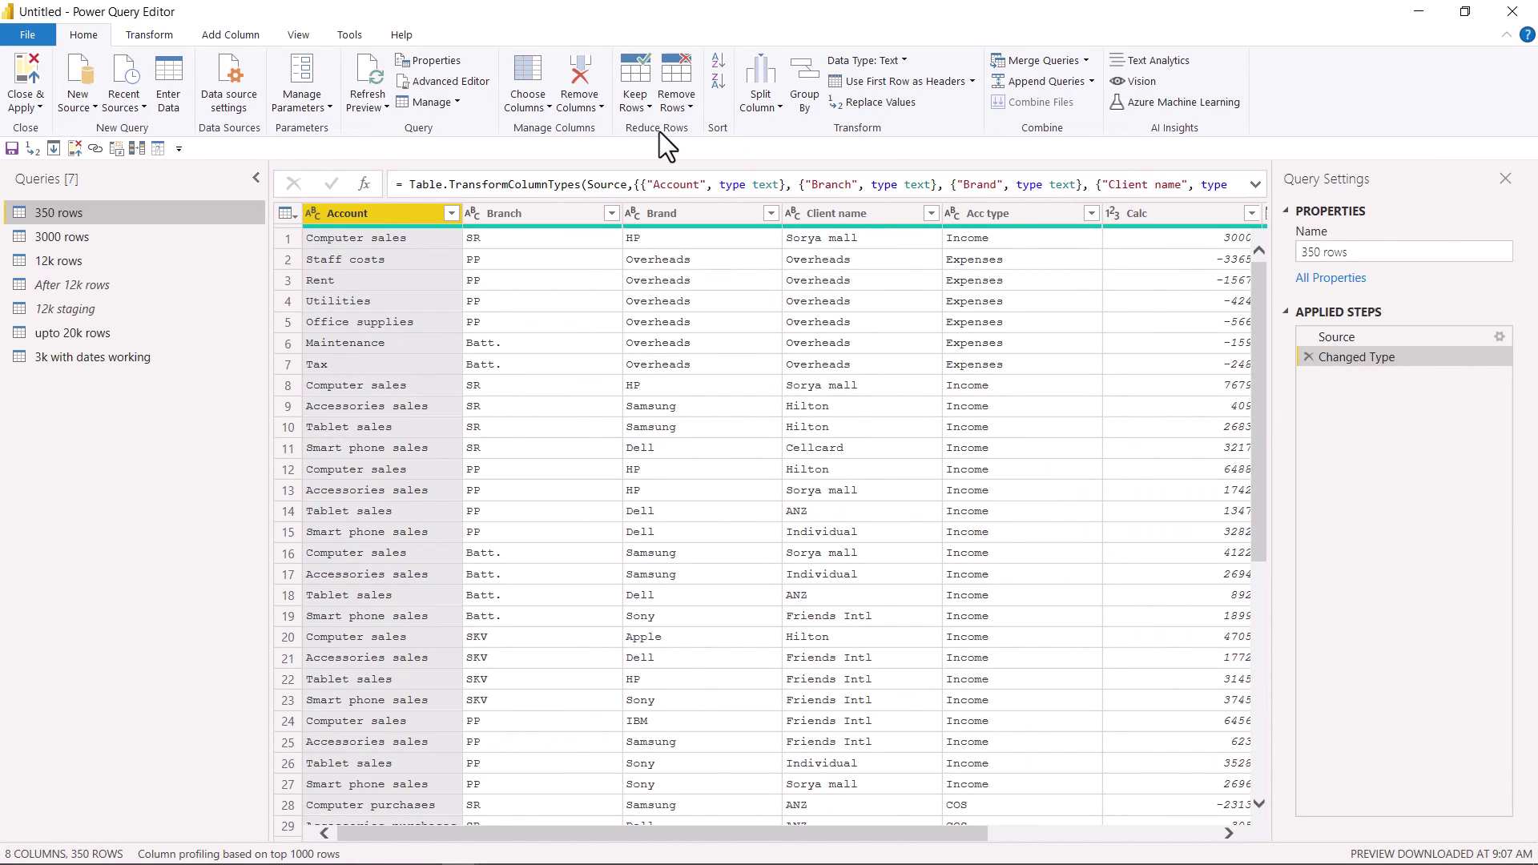
Step: Examine the Append options for three or more tables without appending, and close Power Query Editor
click(1089, 81)
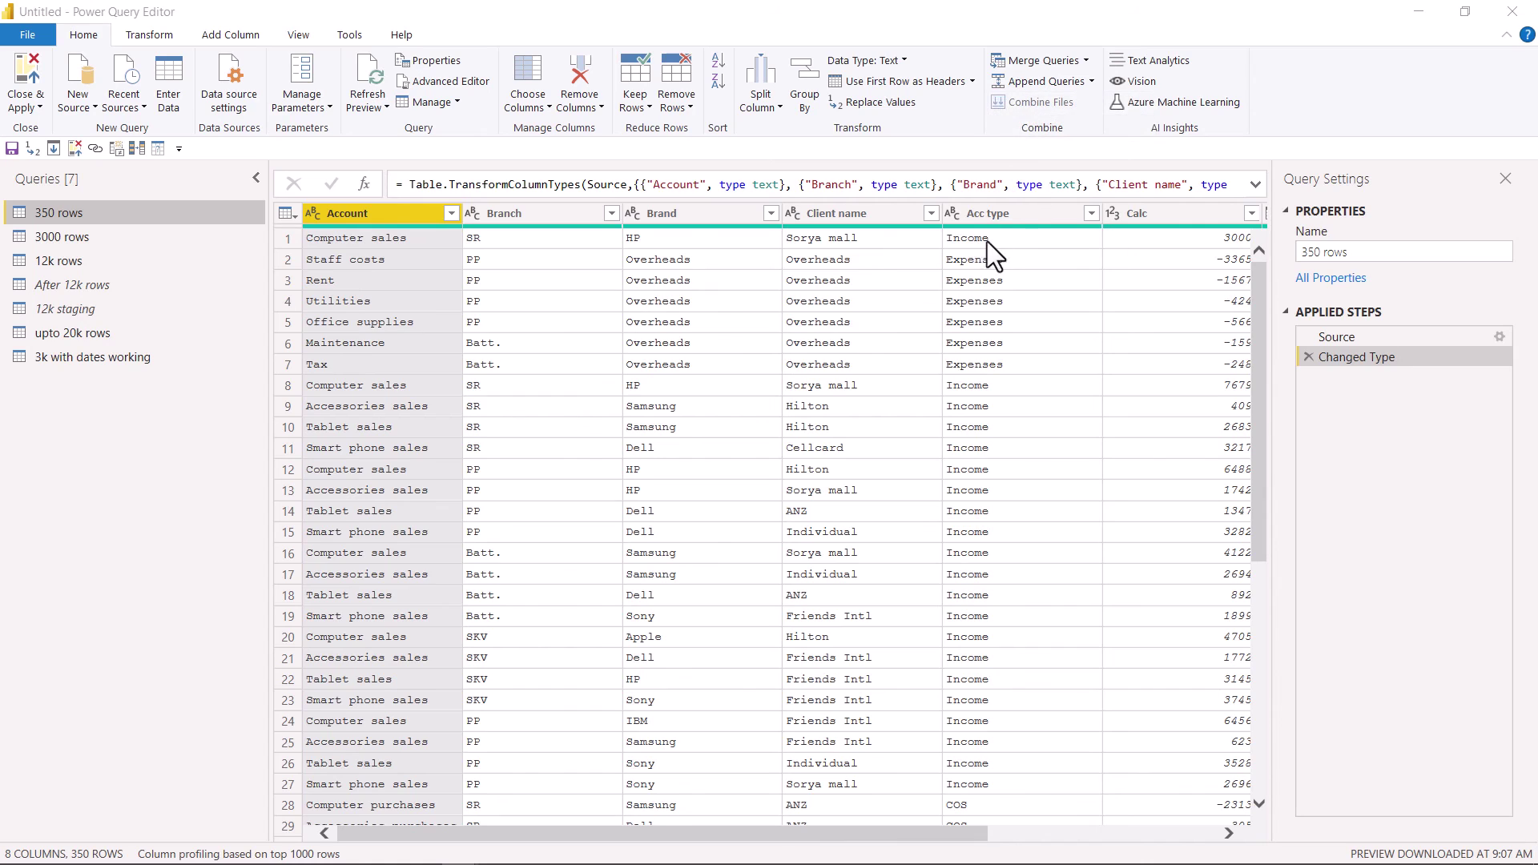
click(605, 380)
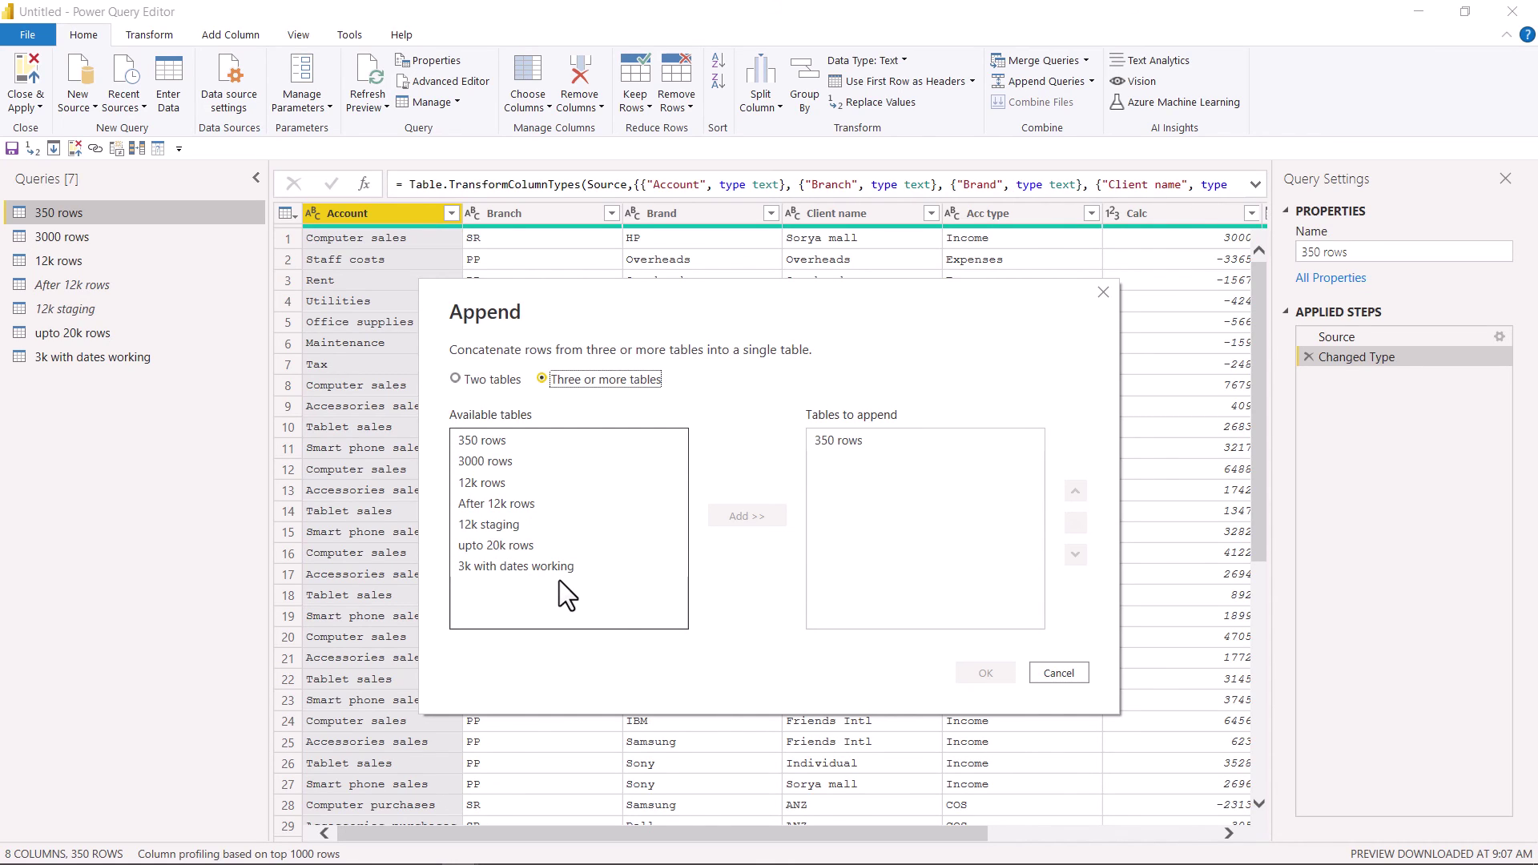
click(1071, 675)
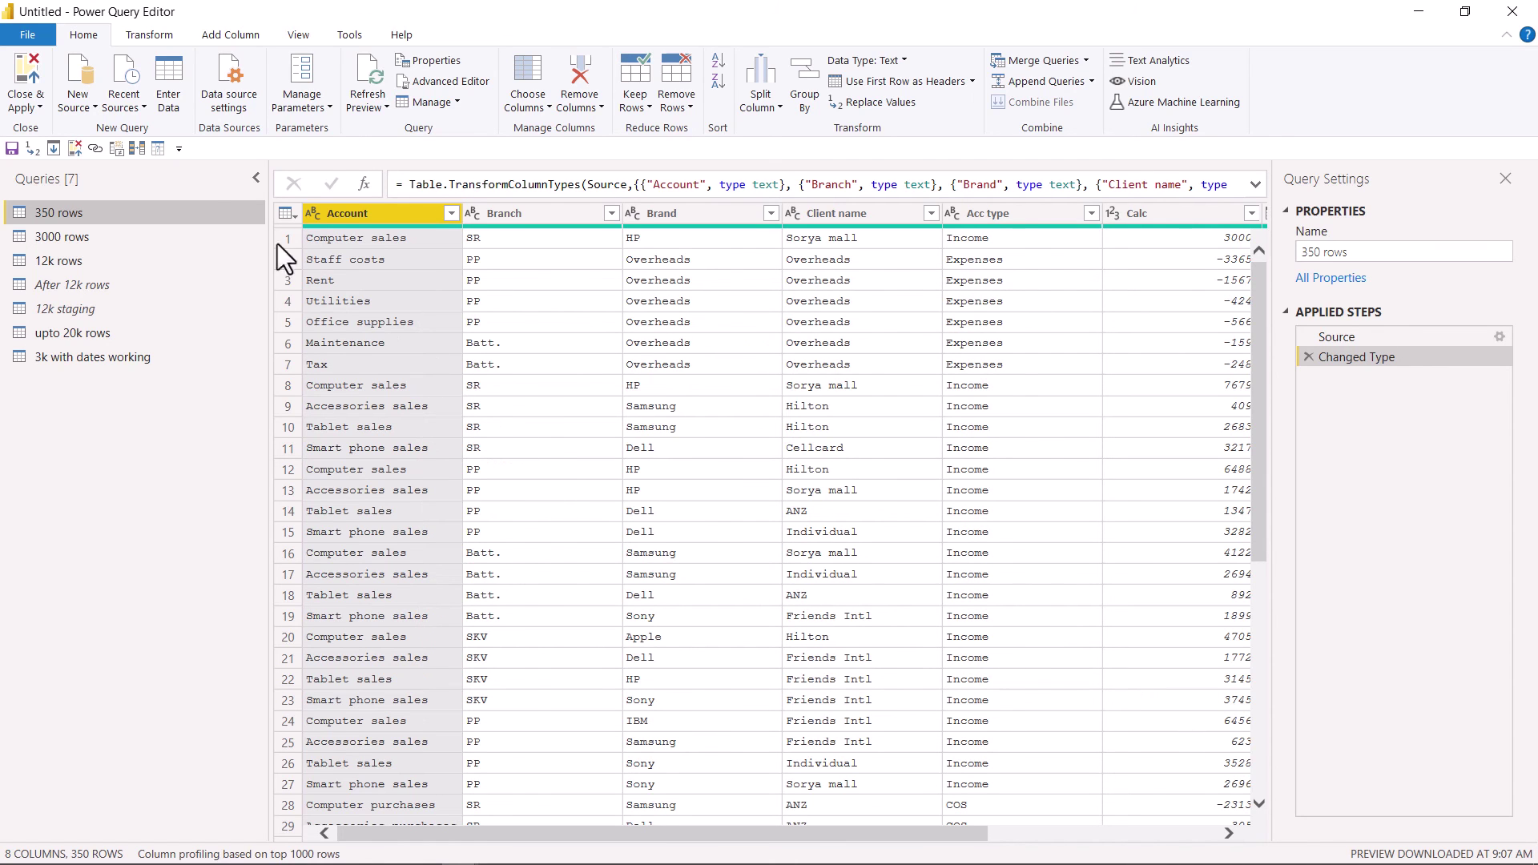
click(1511, 11)
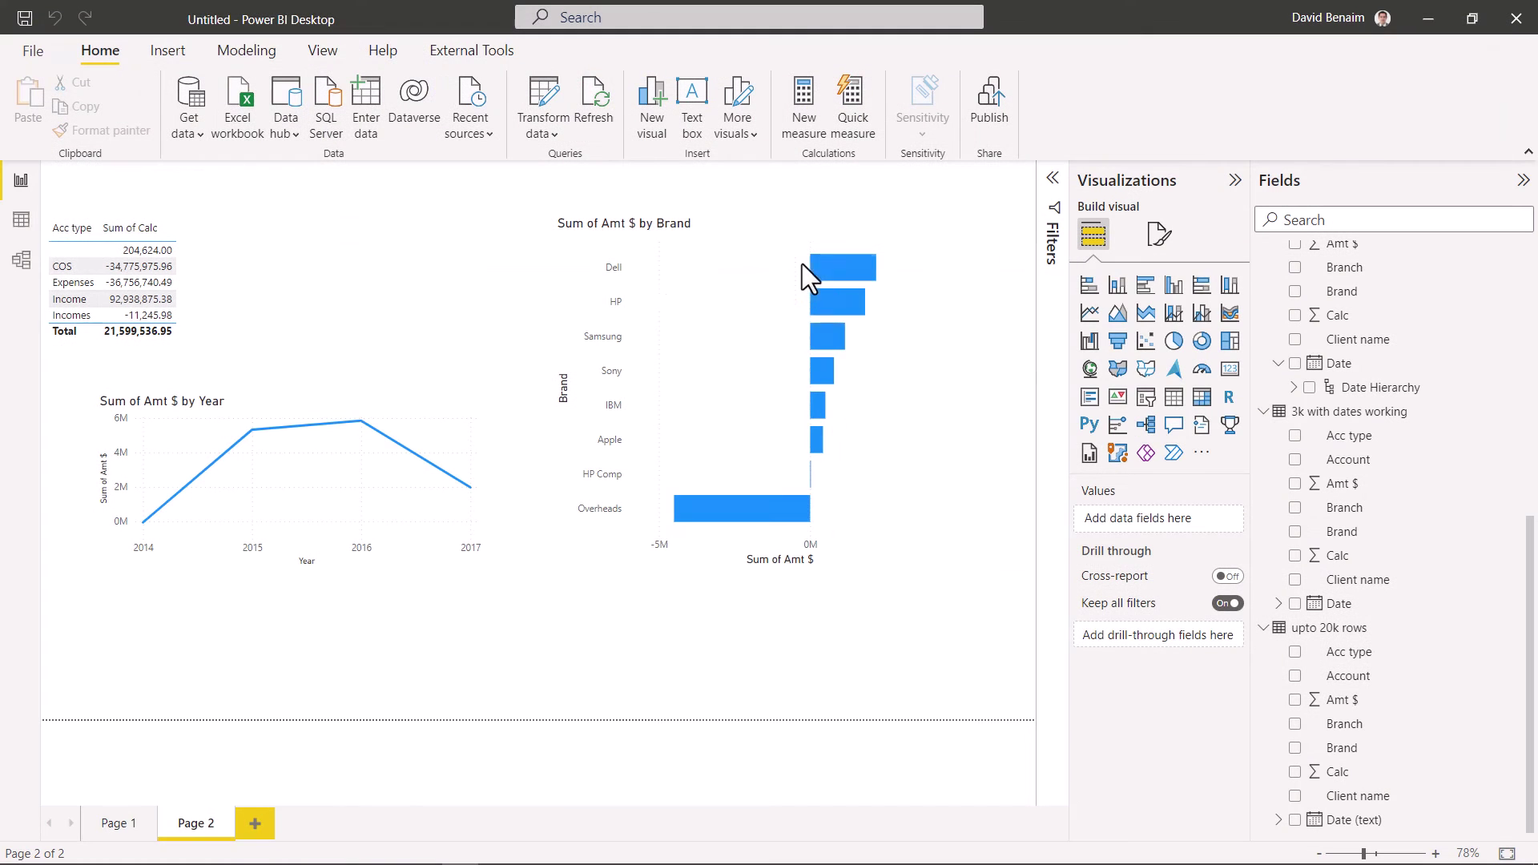
Step: Examine the Excel workbook file browser and the full list of Get Data connectors, including Folder, without connecting
click(239, 128)
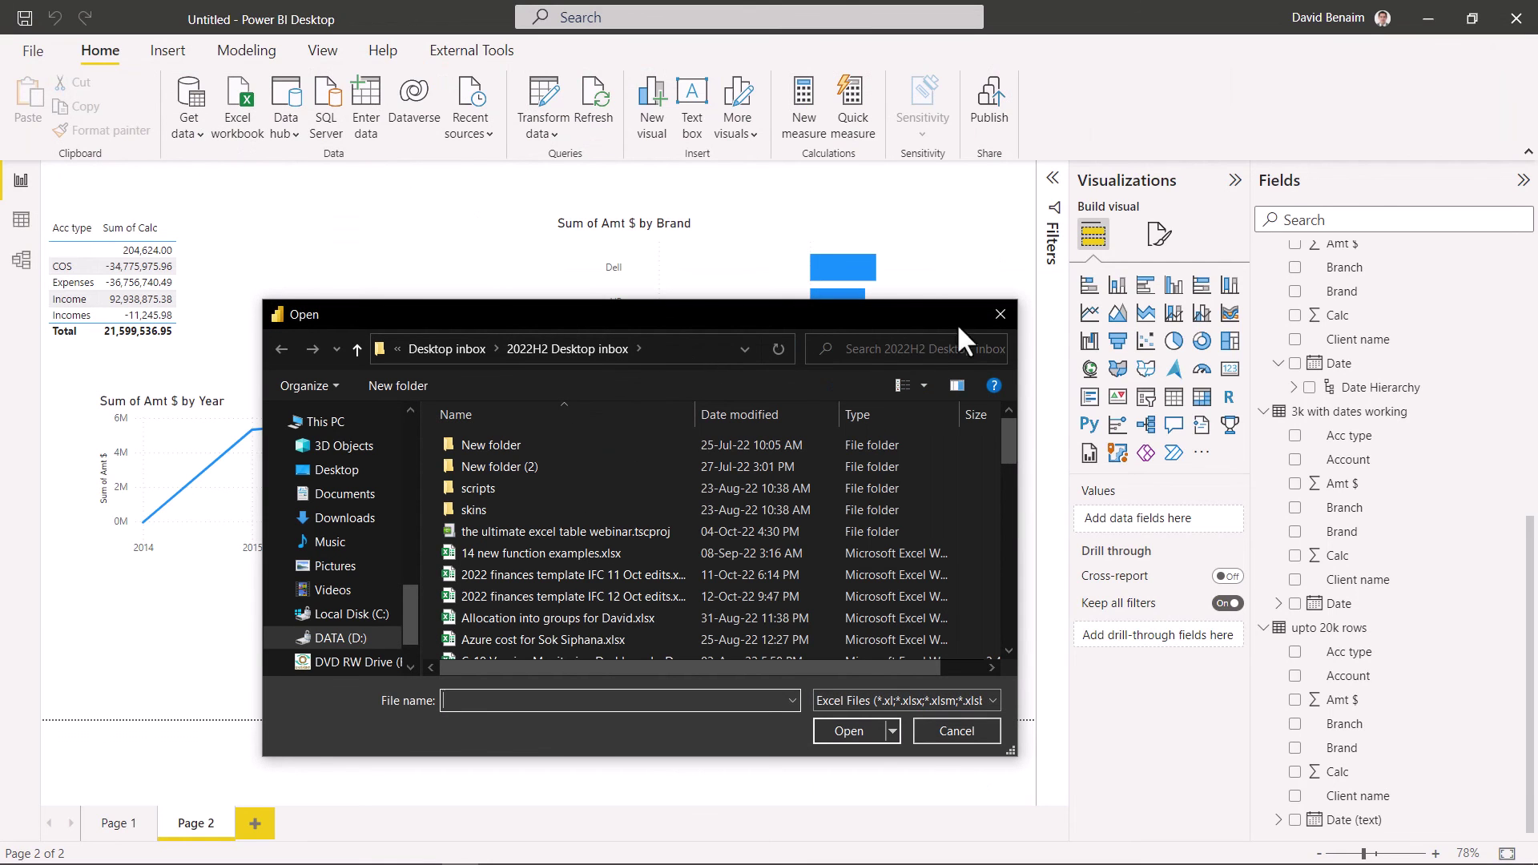
click(999, 314)
click(195, 134)
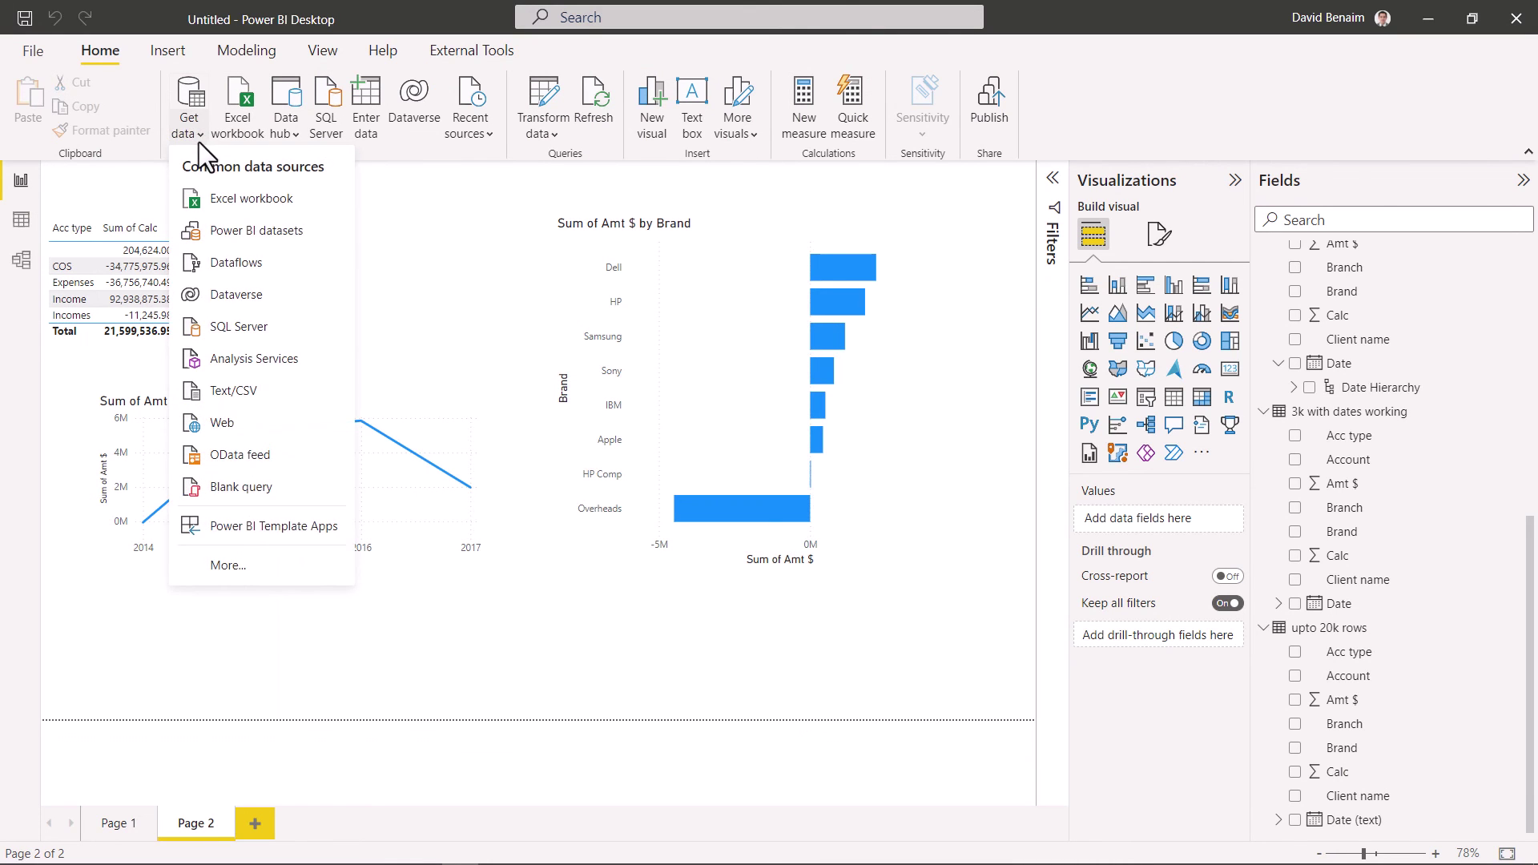
click(288, 565)
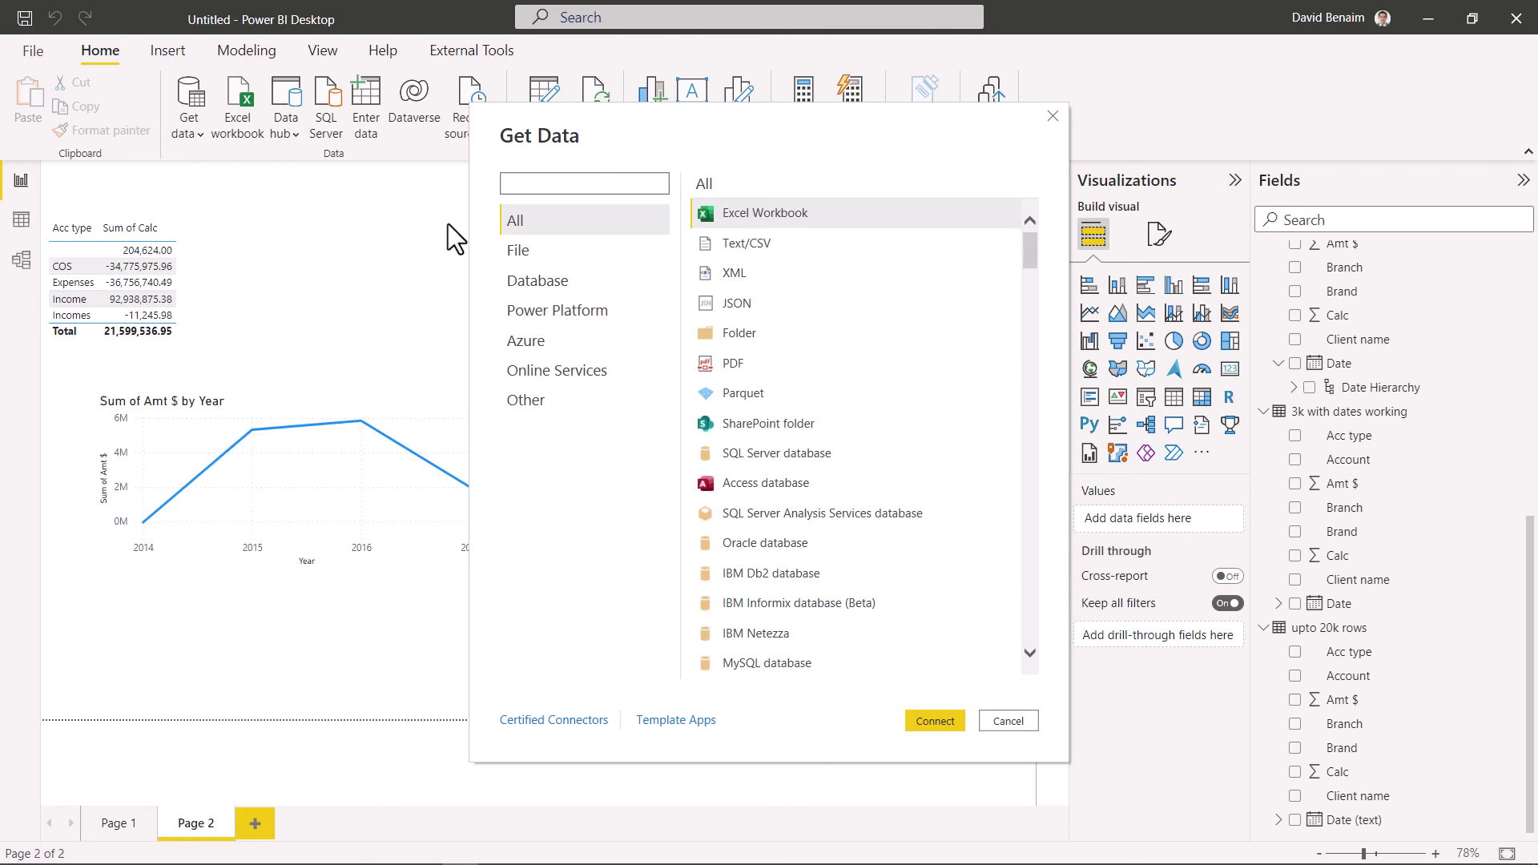
click(776, 333)
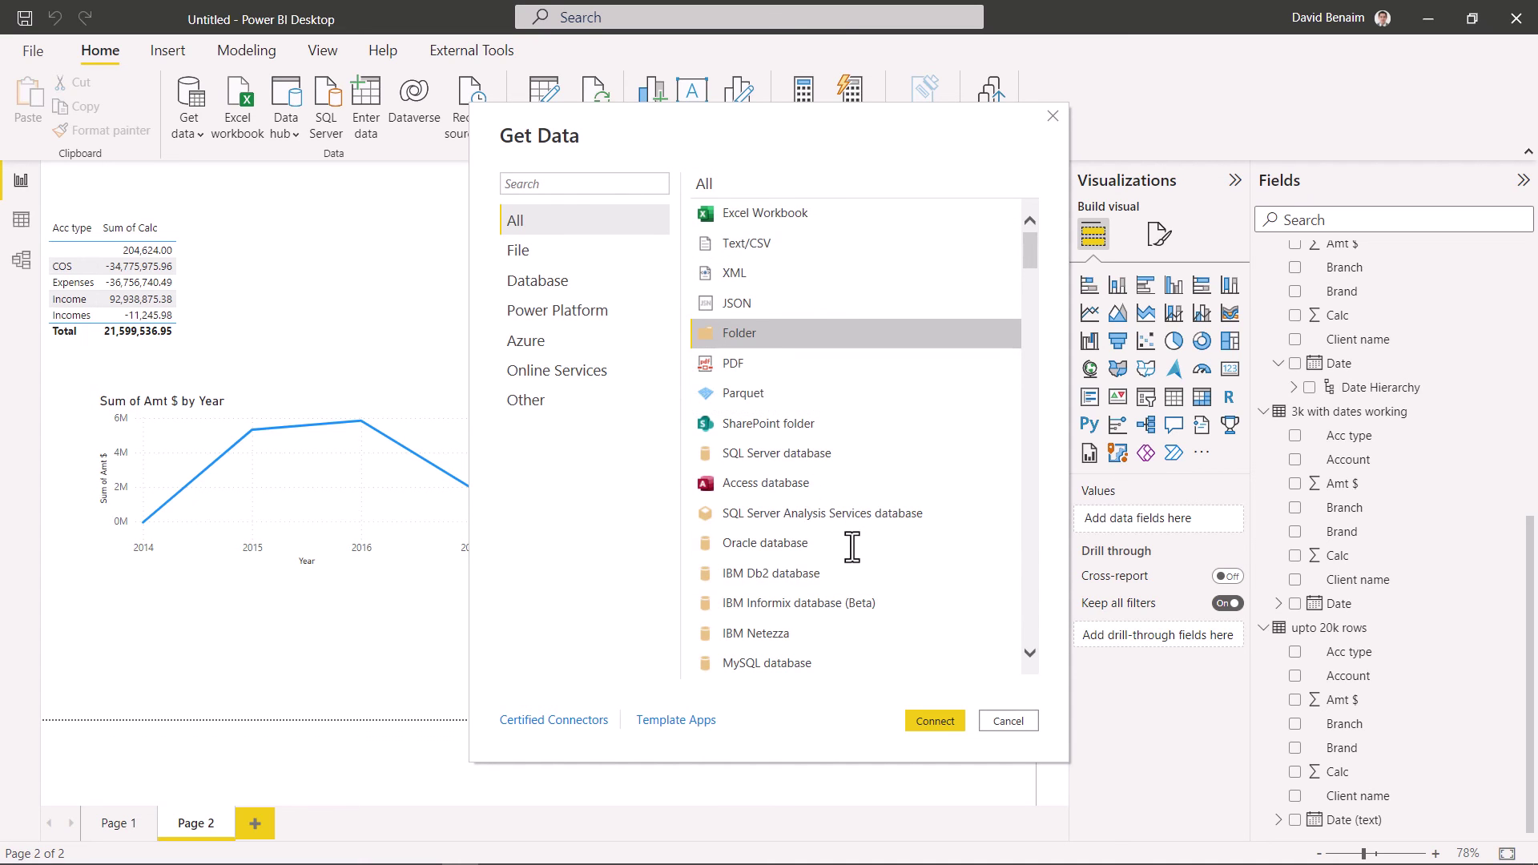
scroll(801, 513, down, 5)
scroll(795, 488, down, 15)
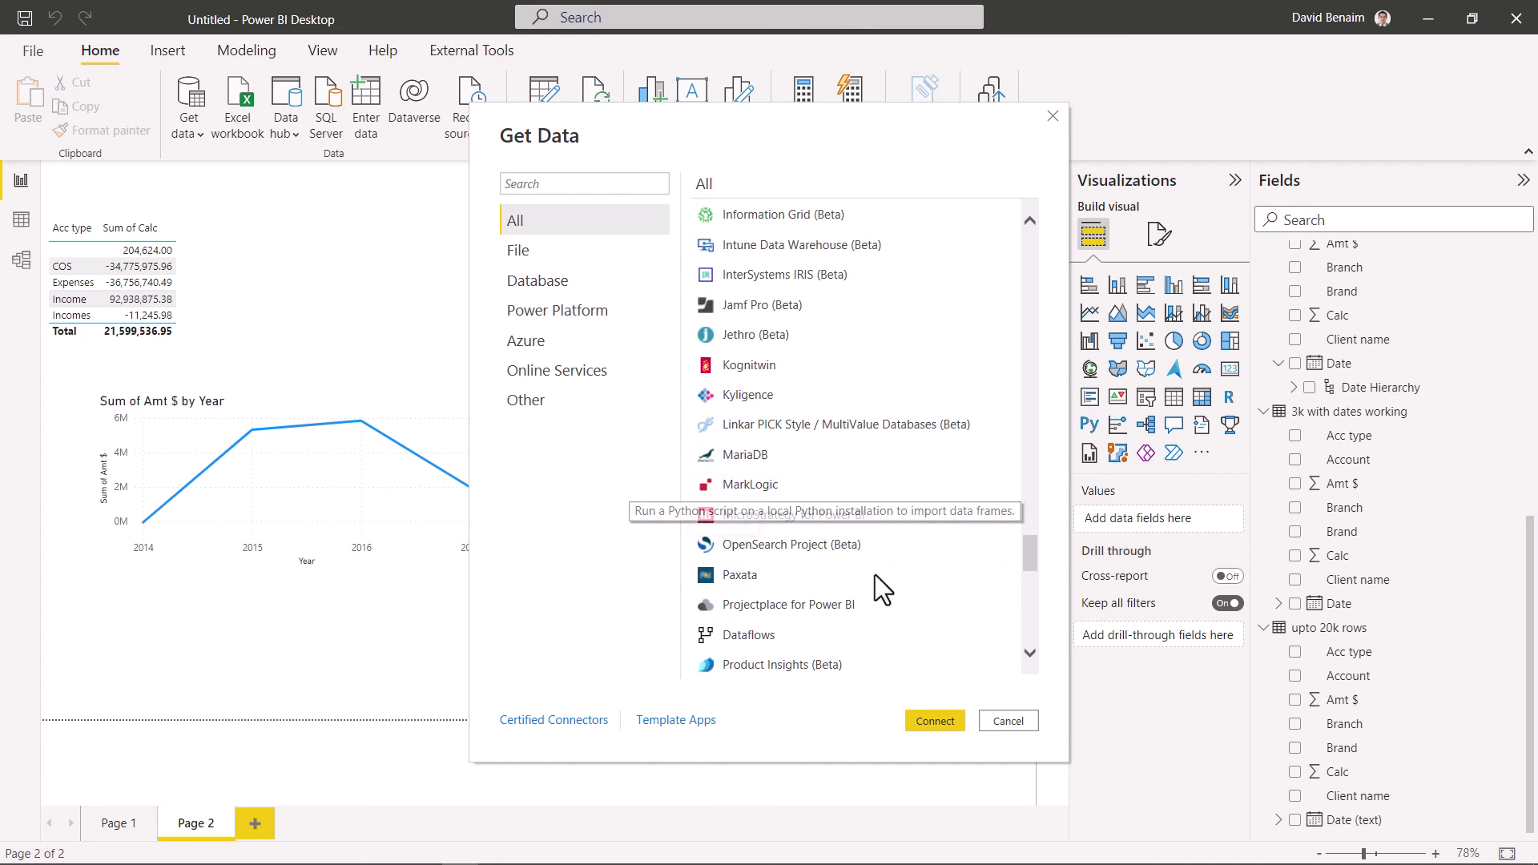
key(Escape)
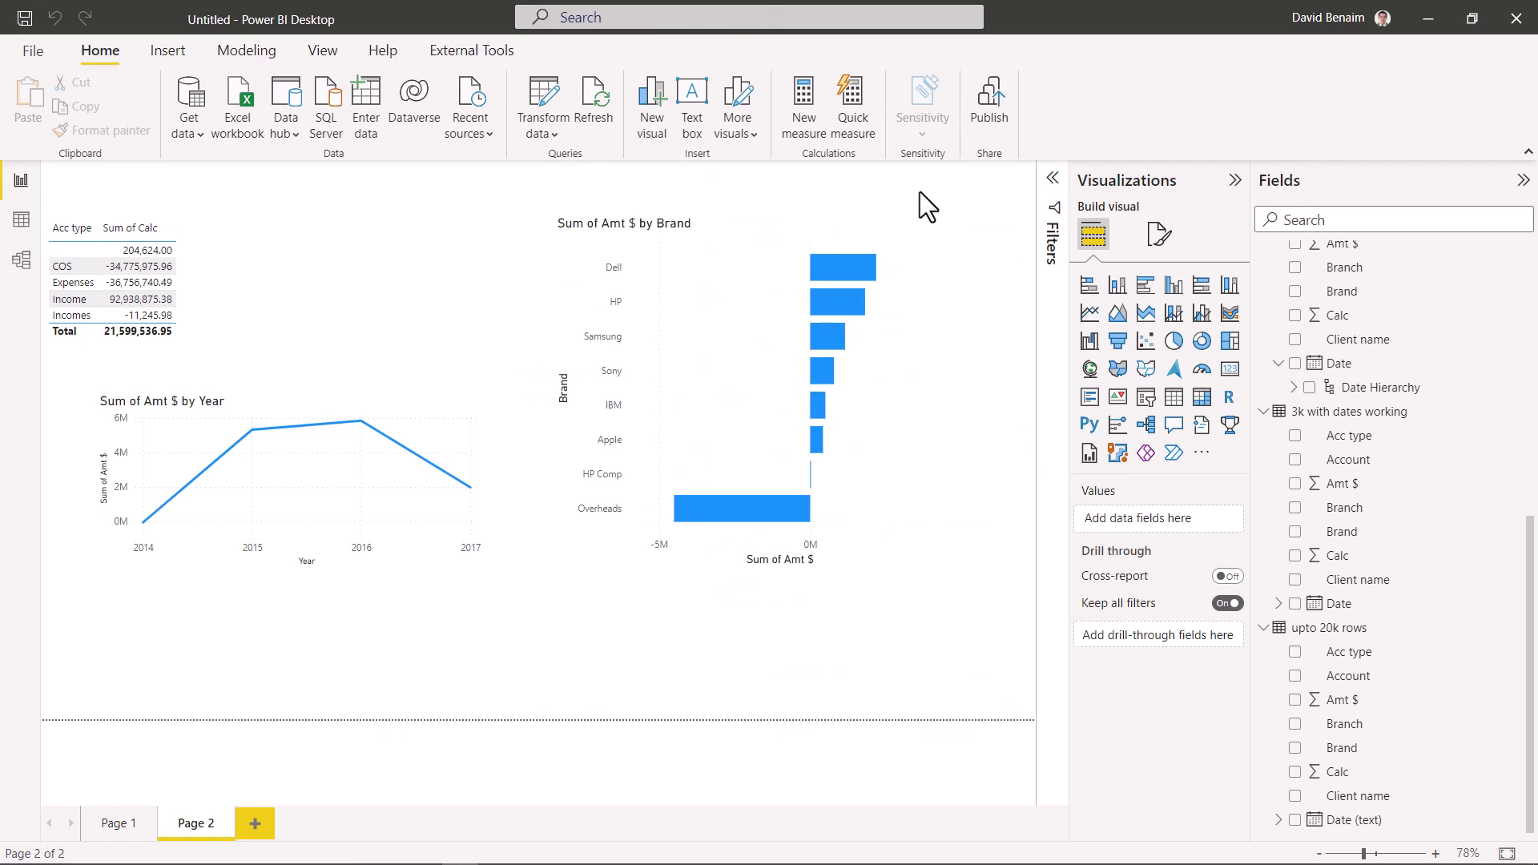